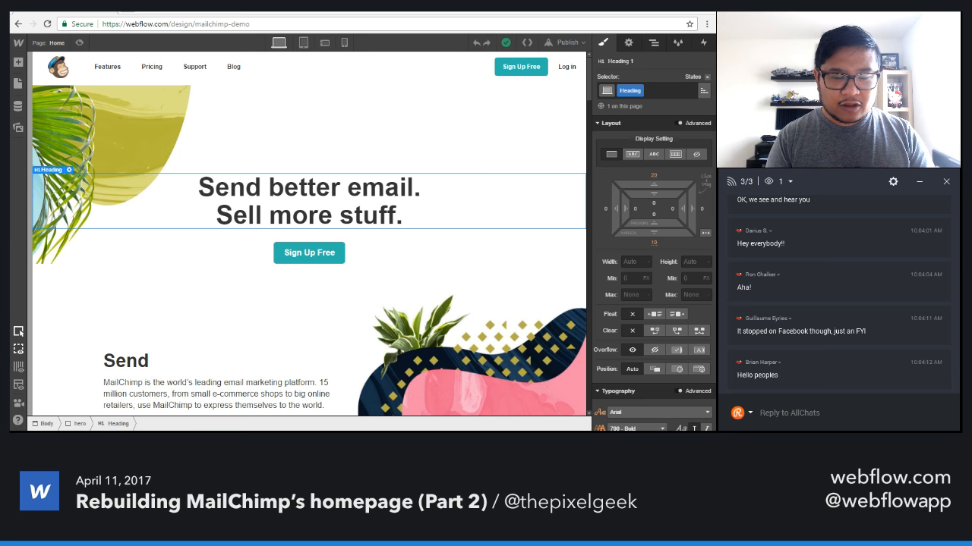
Preview the homepage and review its sections from the hero through Send, Sell, Advertise, Automate and Grow to Get started today.
scroll(483, 254, "down", 5)
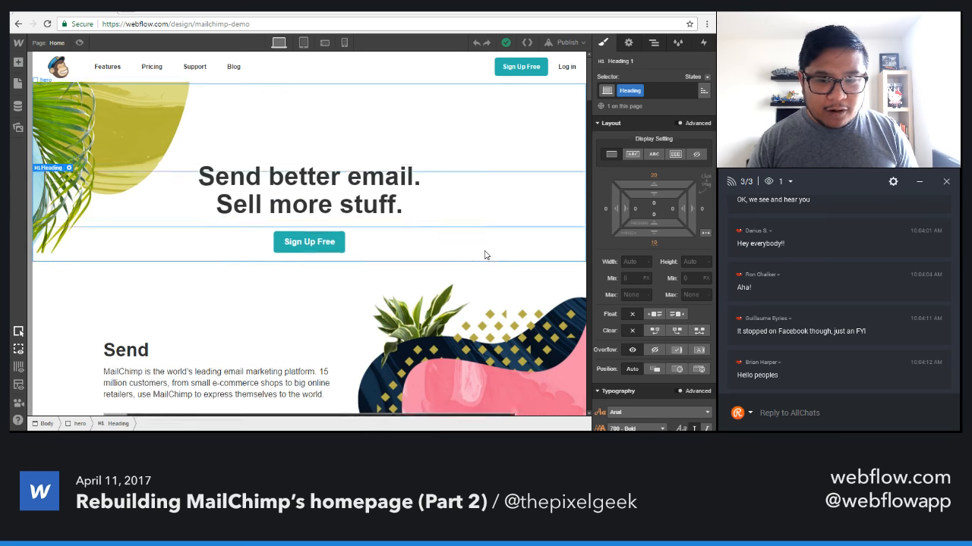
scroll(483, 253, "down", 3)
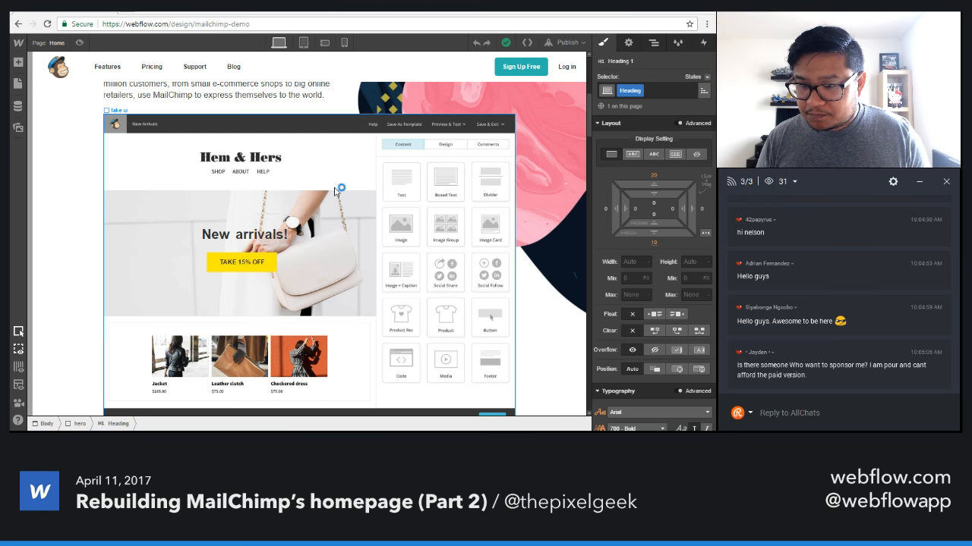
scroll(156, 186, "up", 4)
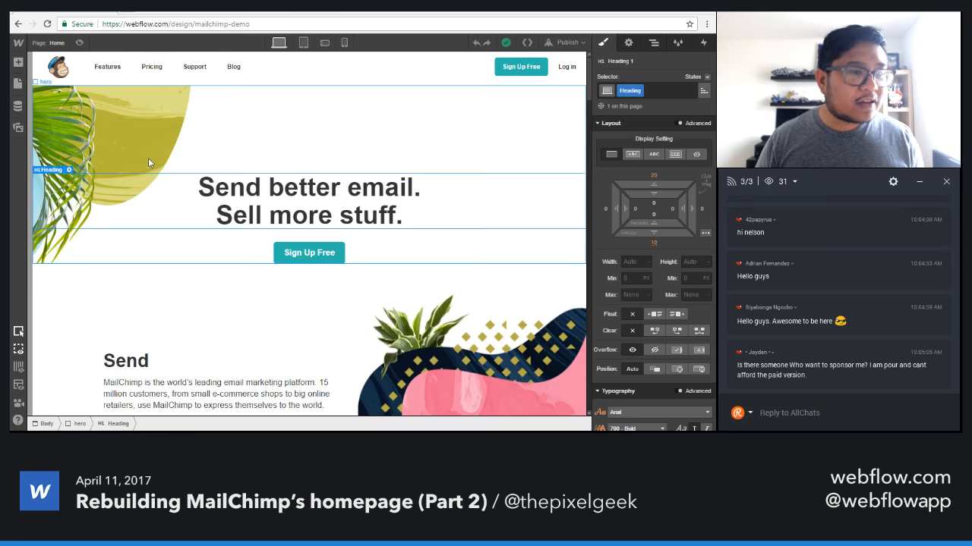
left_click(79, 44)
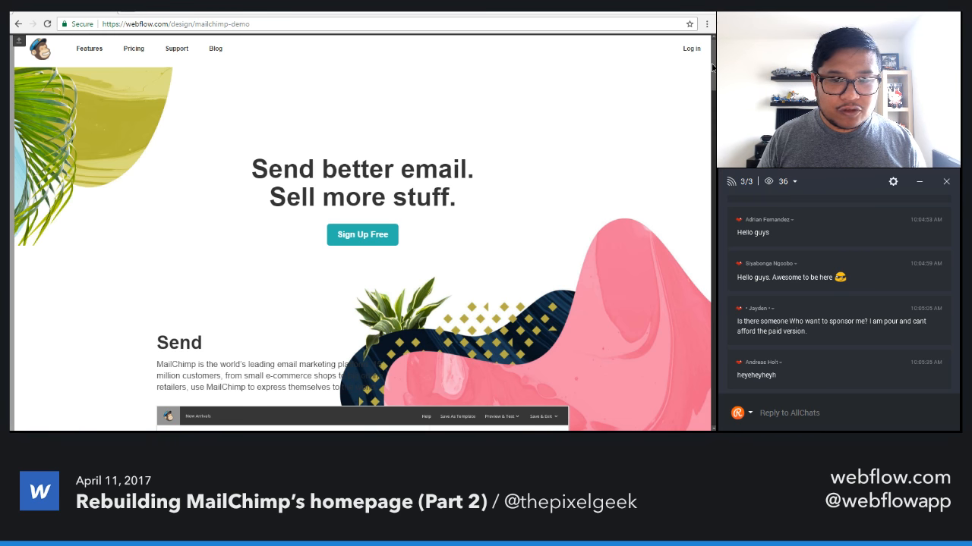
left_click_drag(712, 67, 711, 110)
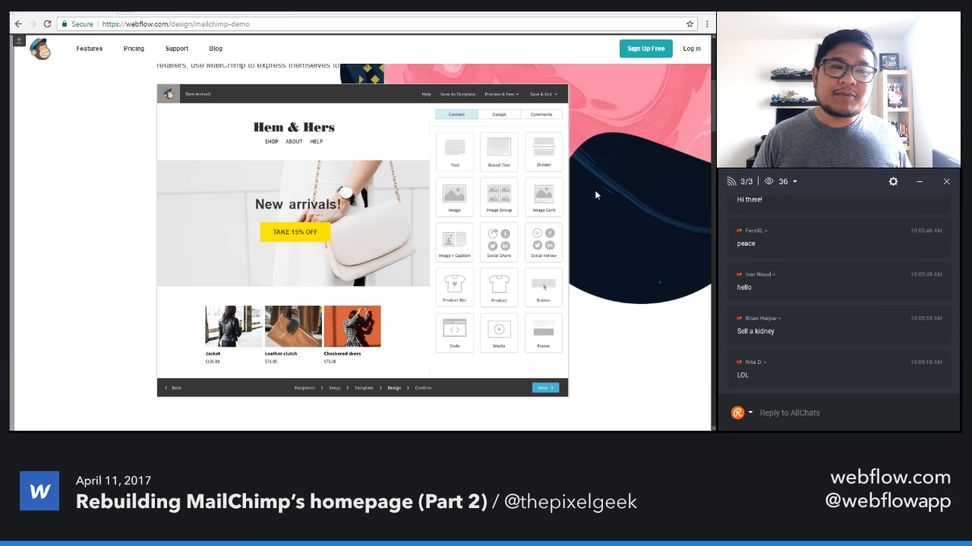
scroll(596, 194, "up", 2)
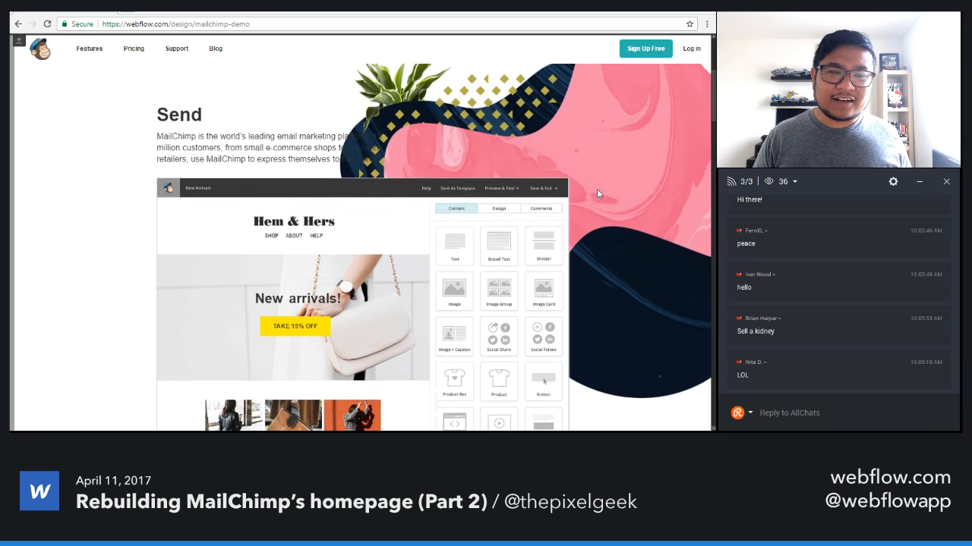
scroll(597, 189, "down", 2)
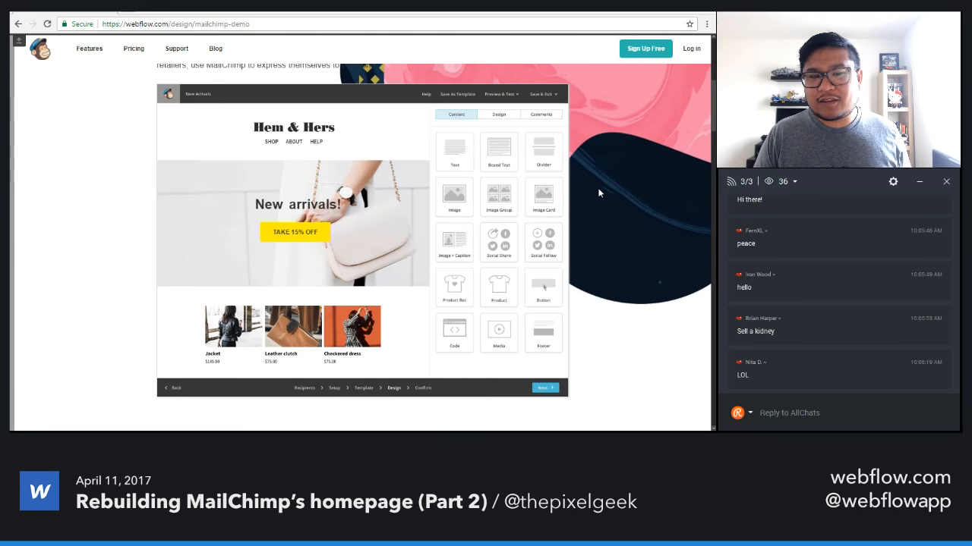
scroll(599, 190, "down", 3)
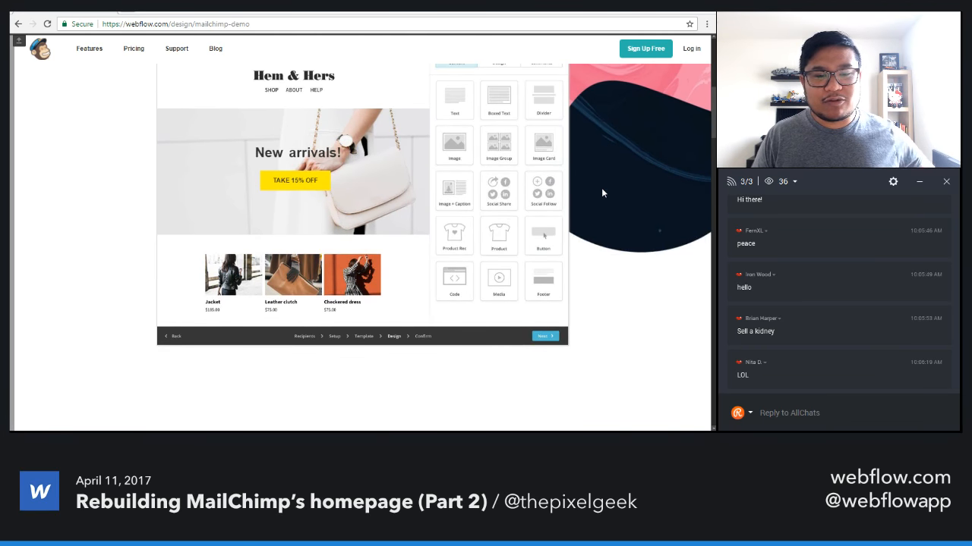
scroll(603, 192, "down", 4)
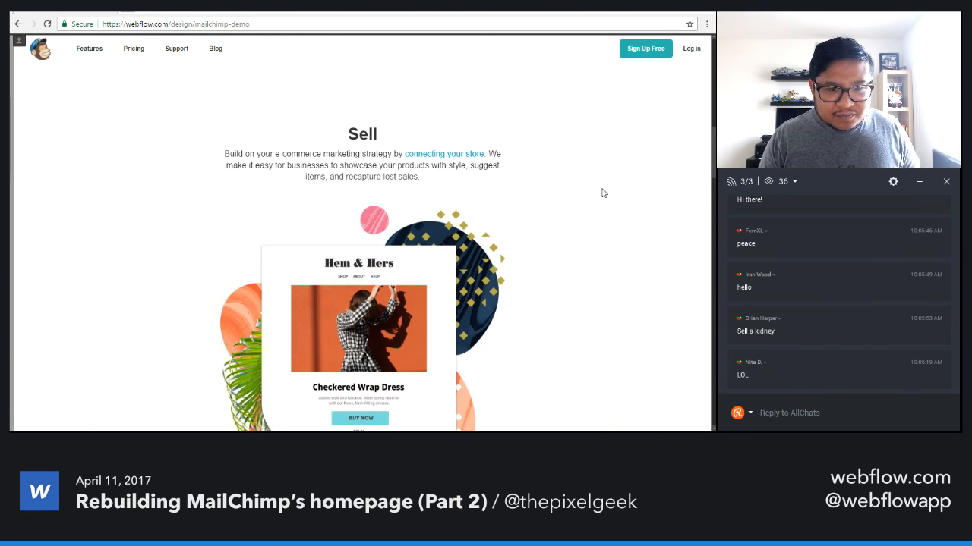
scroll(531, 276, "down", 2)
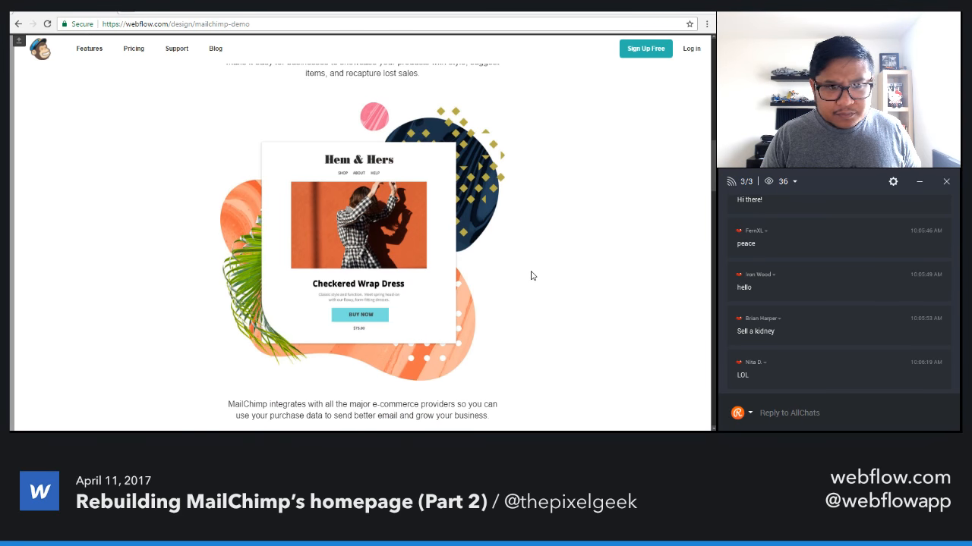
scroll(531, 276, "down", 3)
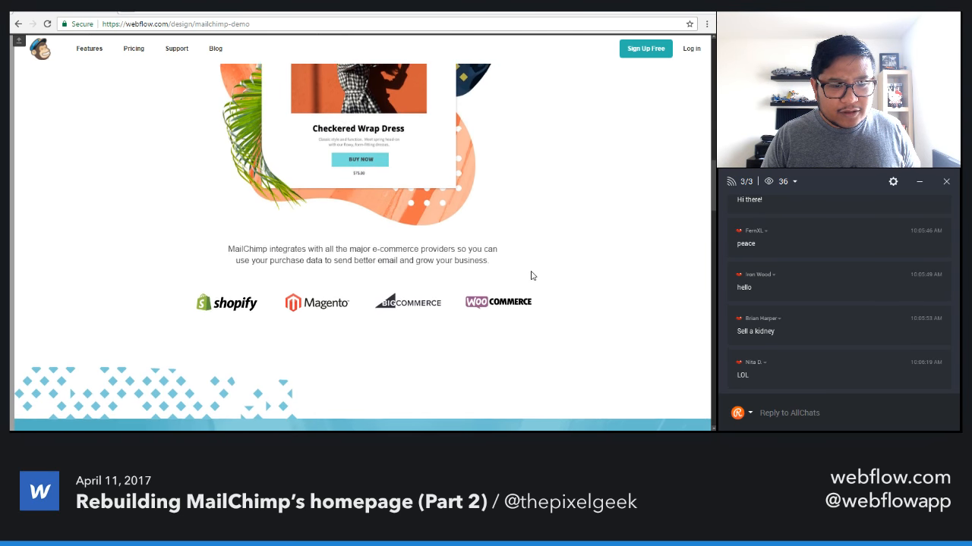
scroll(532, 276, "down", 2)
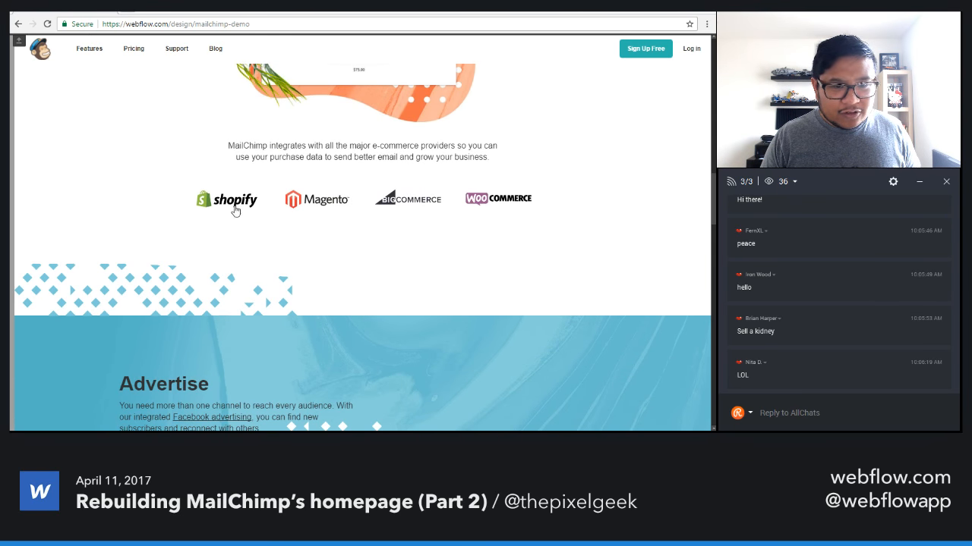
scroll(624, 265, "down", 2)
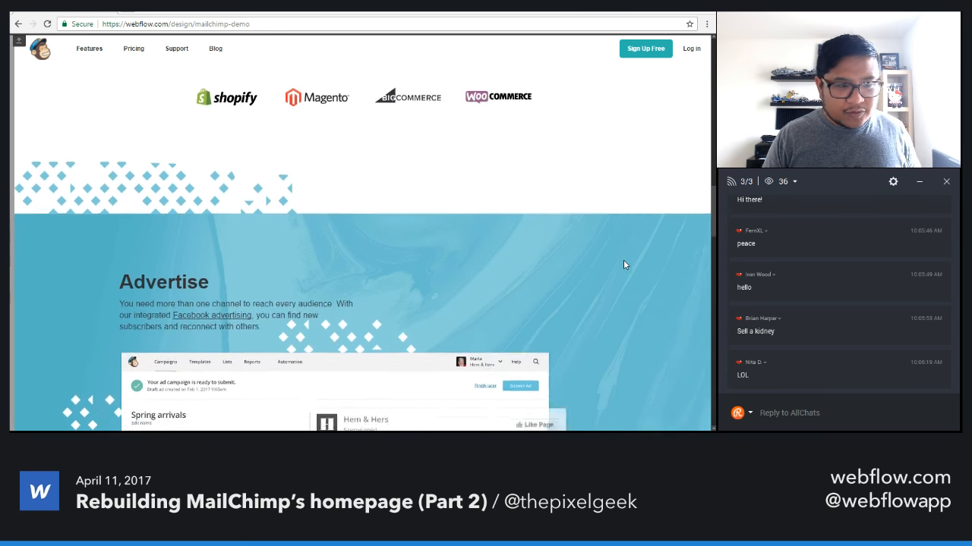
scroll(624, 264, "down", 4)
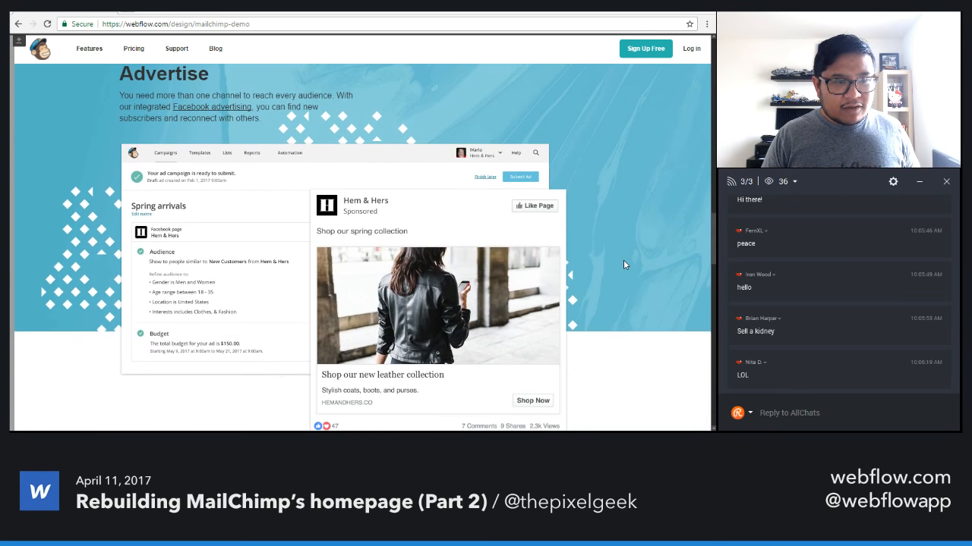
scroll(624, 264, "down", 3)
scroll(623, 264, "up", 2)
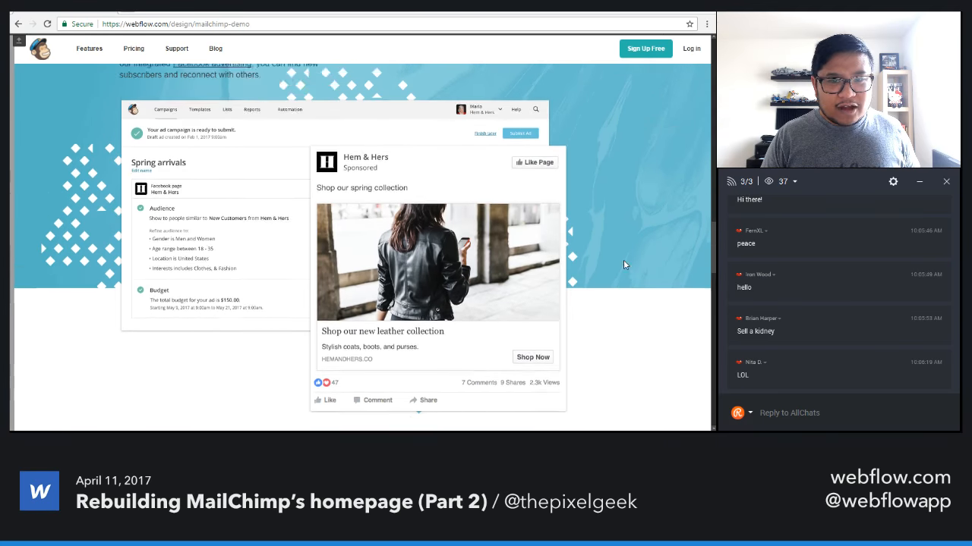
scroll(623, 265, "up", 1)
scroll(607, 307, "down", 8)
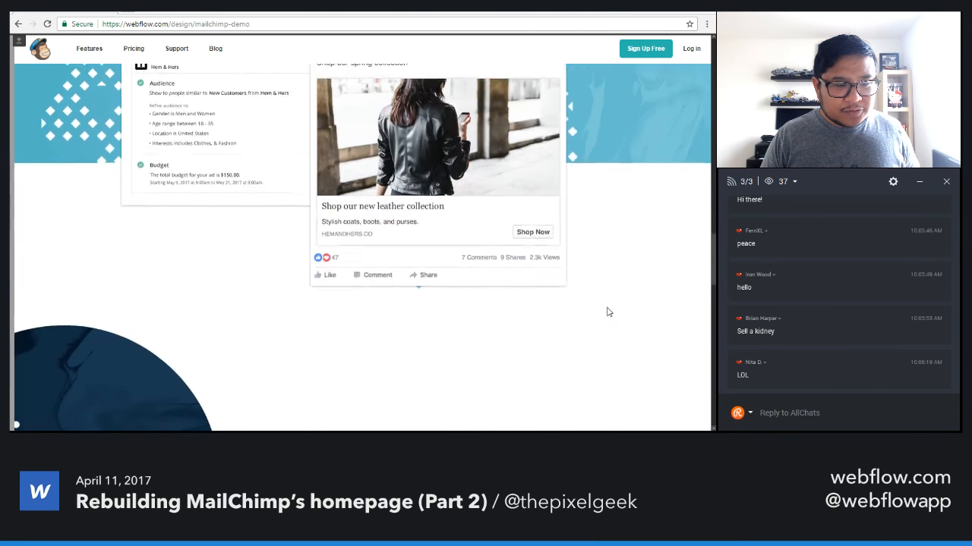
scroll(605, 306, "down", 8)
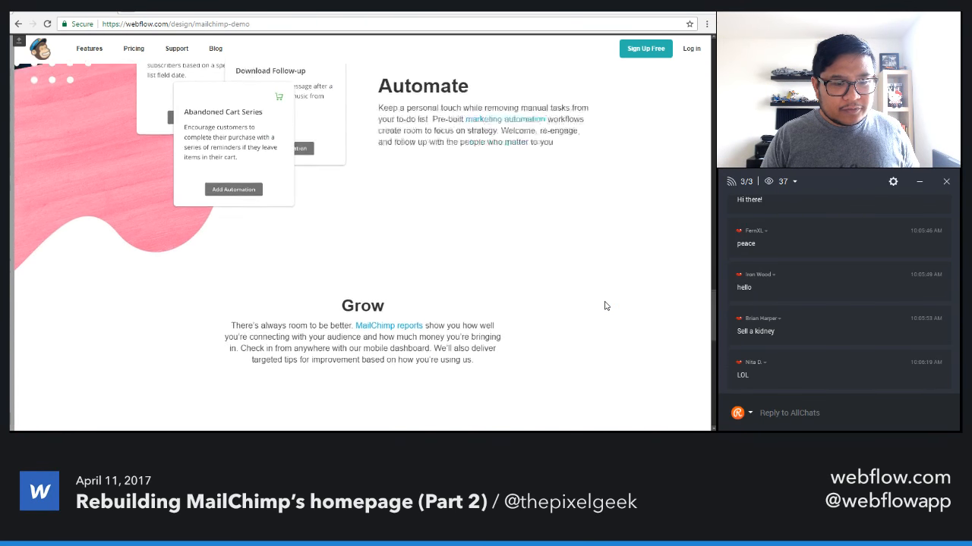
scroll(605, 306, "down", 9)
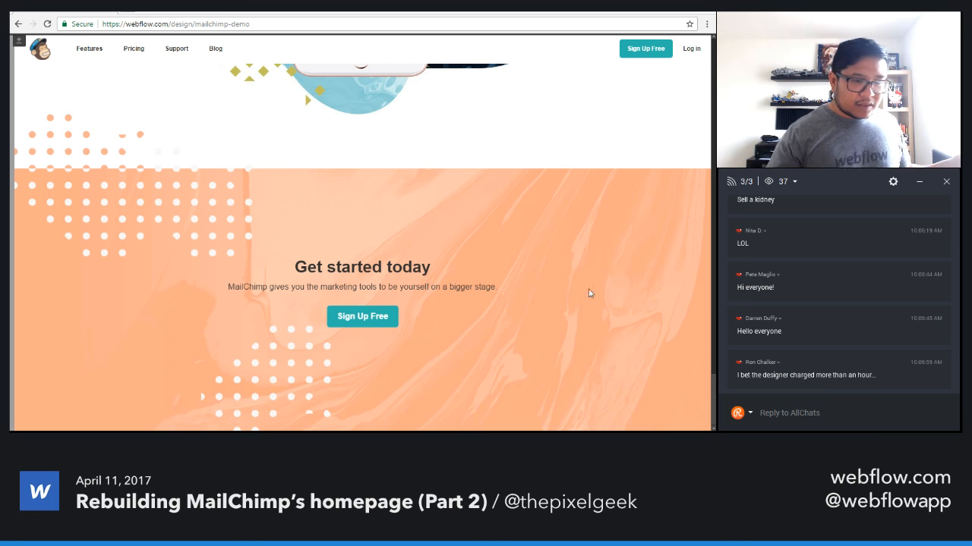
left_click(18, 42)
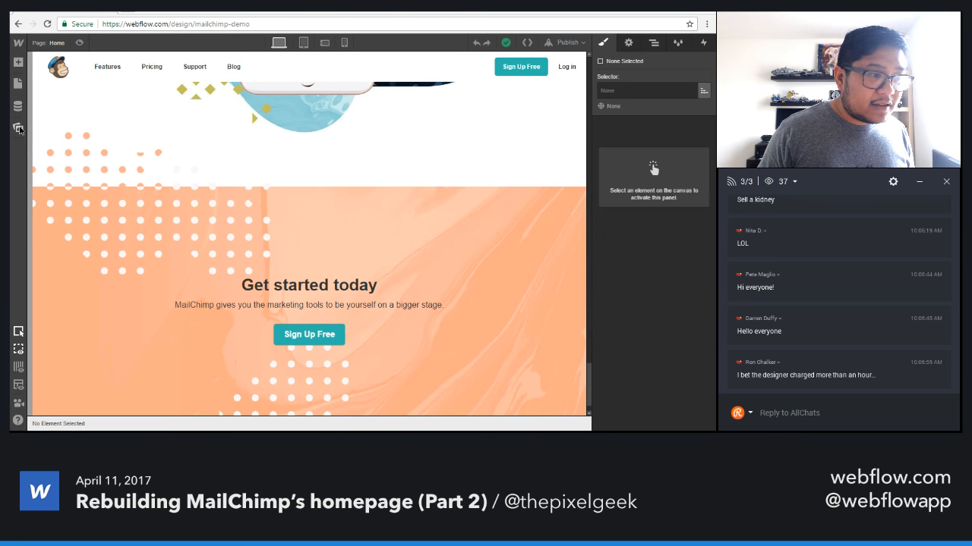
Look through the site's uploaded image assets.
left_click(19, 127)
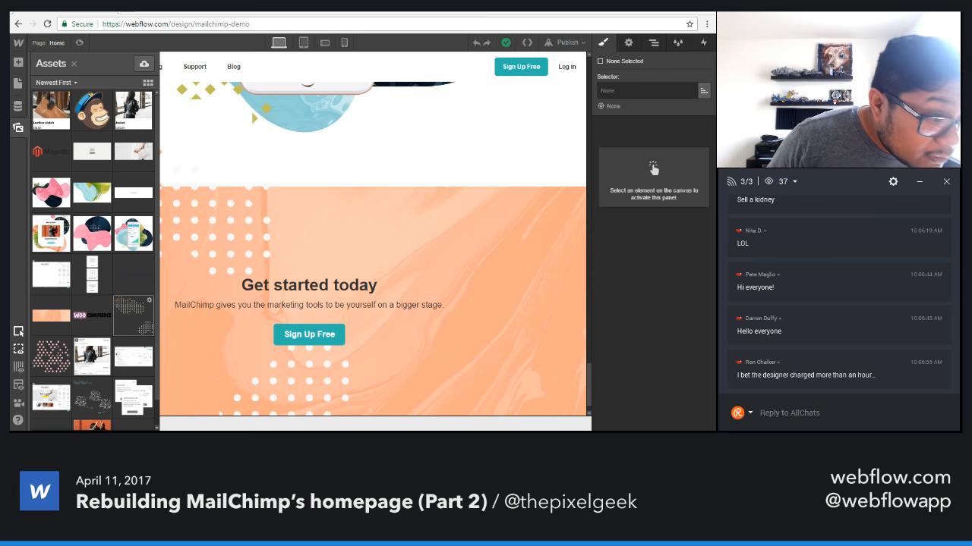
scroll(133, 280, "down", 1)
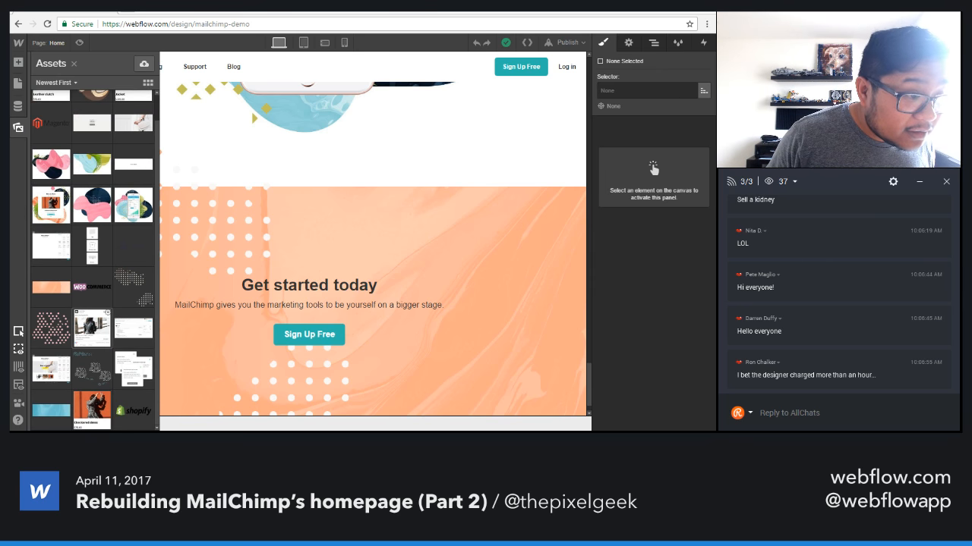
scroll(92, 311, "up", 1)
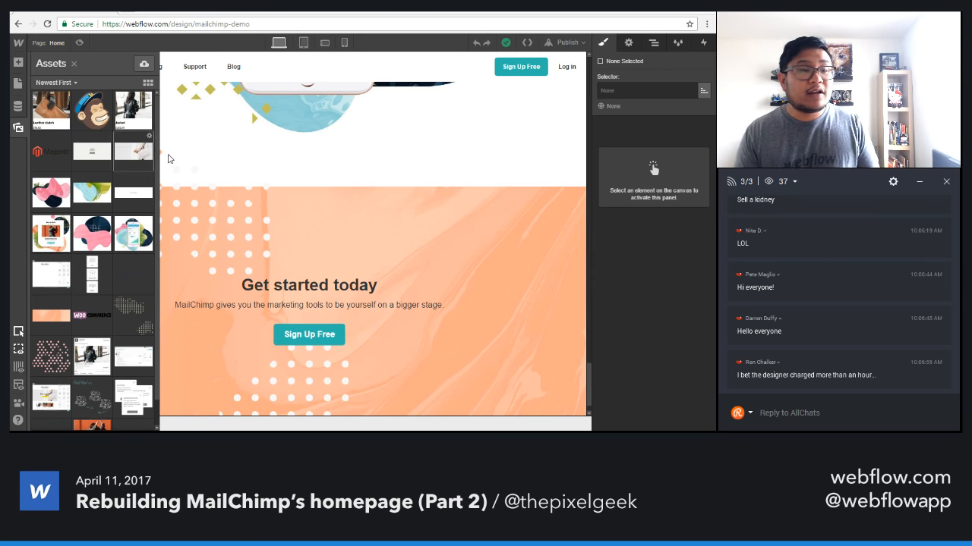
left_click(244, 156)
Add a new section to the page body directly below row 7.
left_click(653, 43)
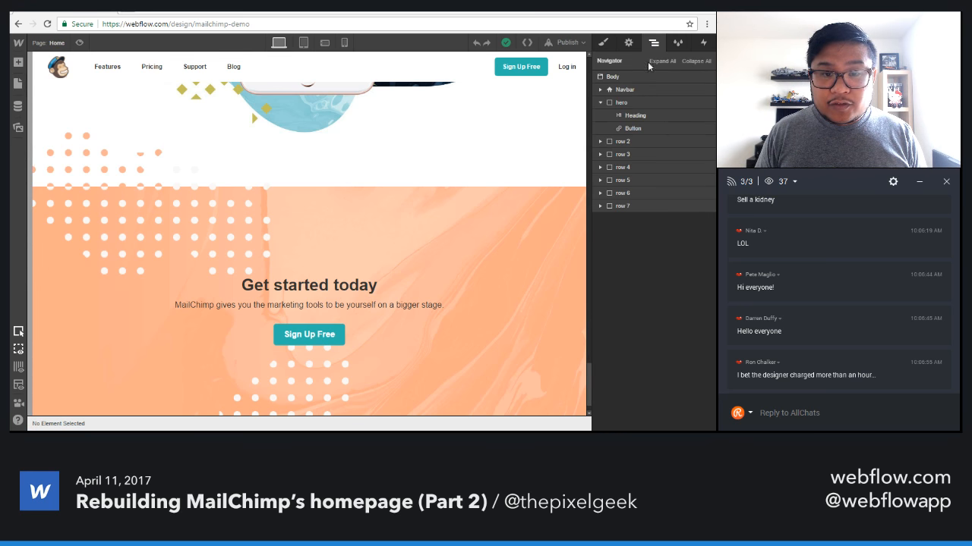
left_click(600, 103)
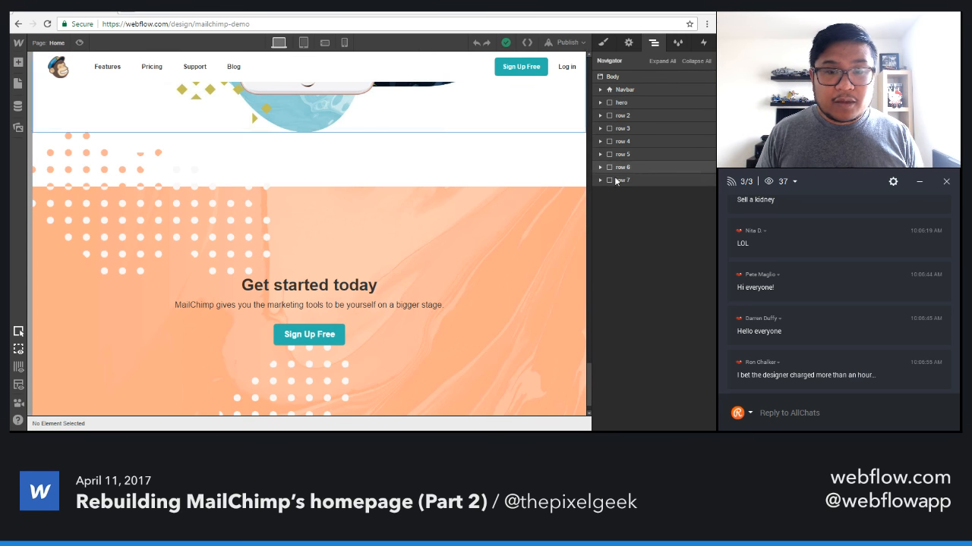
key("a")
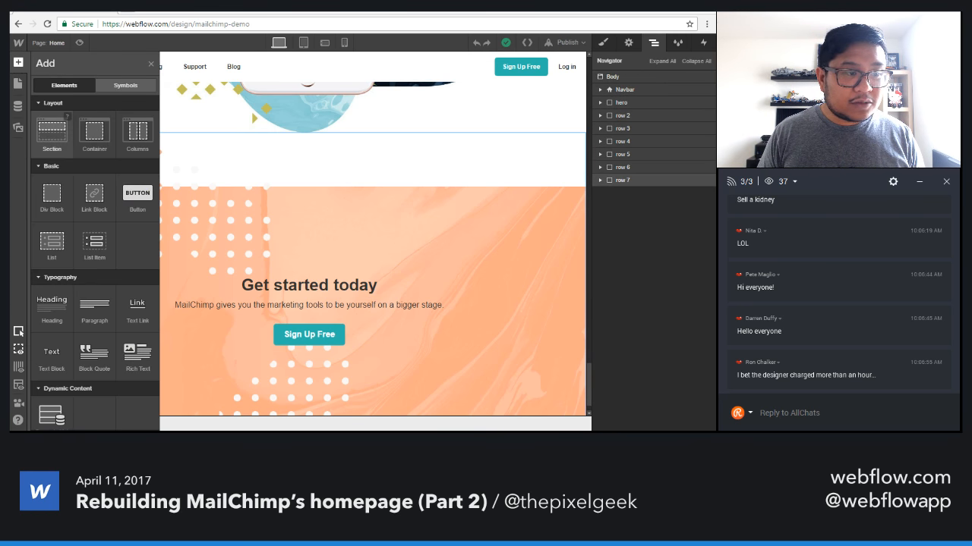
left_click_drag(187, 223, 616, 236)
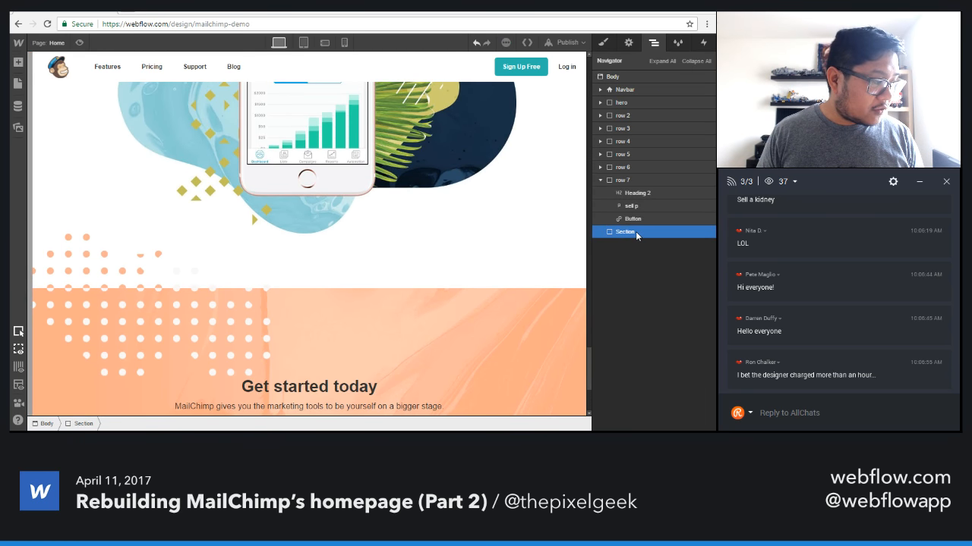
Create the class "footer" on the new section.
left_click(599, 42)
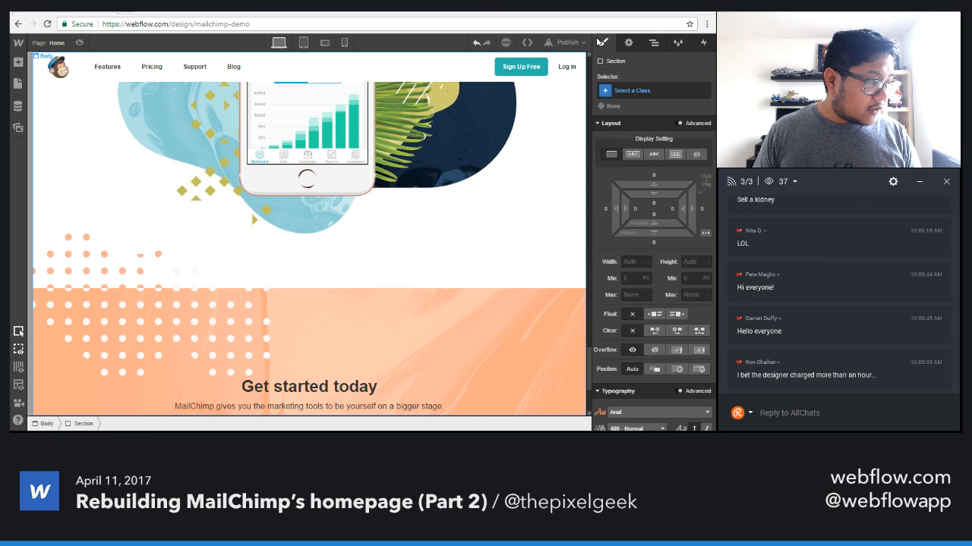
left_click(638, 91)
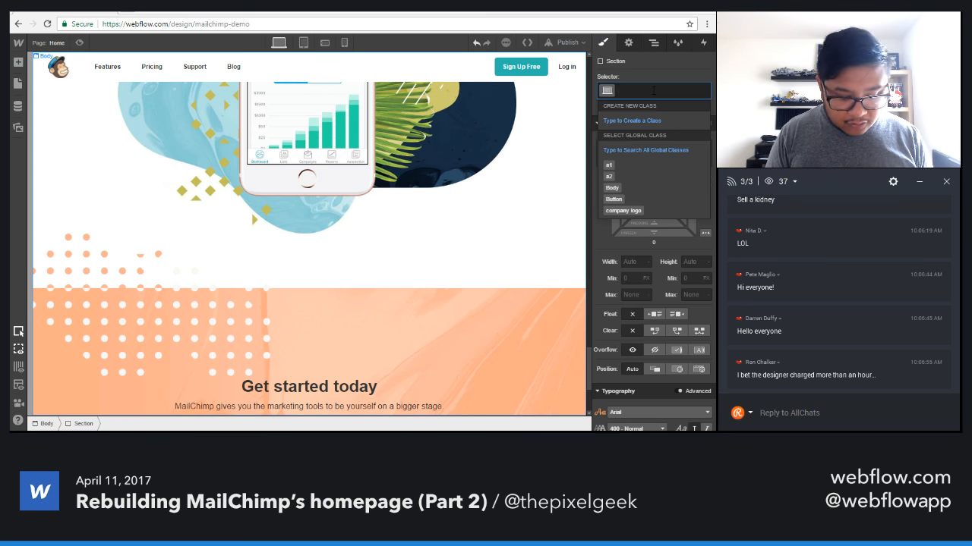
type("footer")
key("Return")
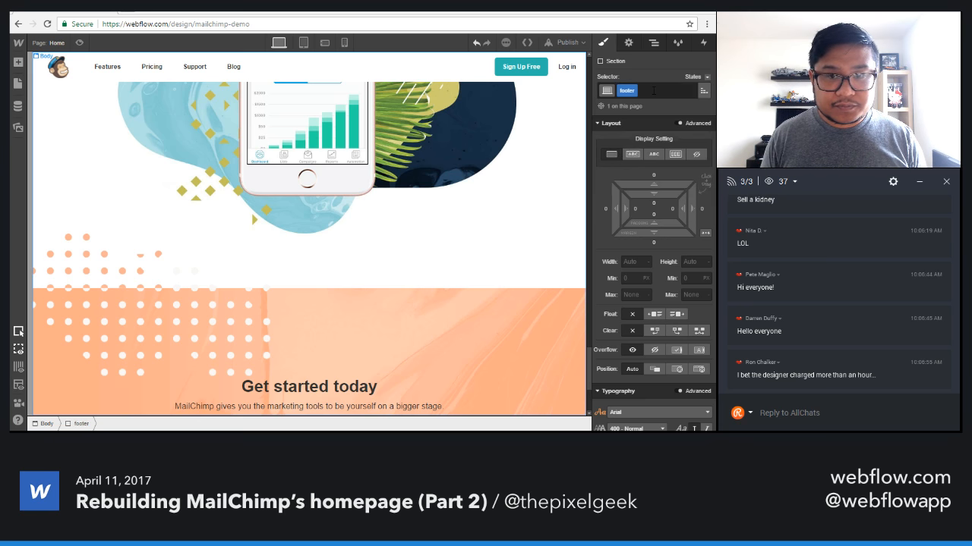
Insert a div block inside the footer section and apply the existing "flex container" class to it.
scroll(553, 273, "down", 3)
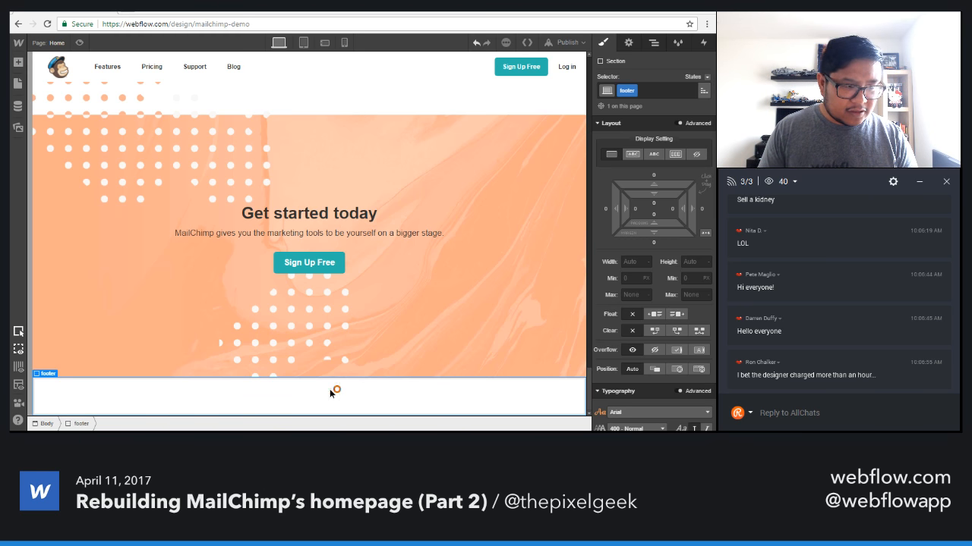
key("a")
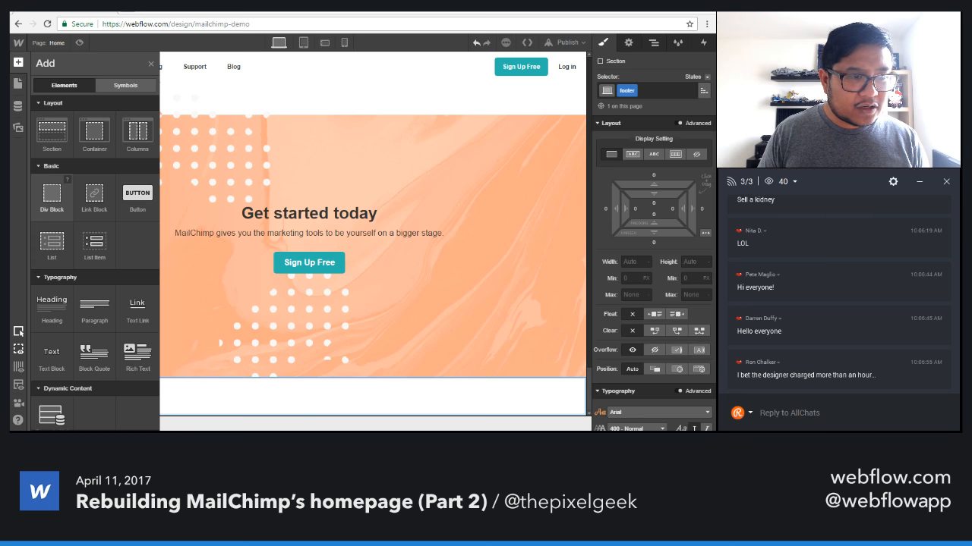
left_click(52, 193)
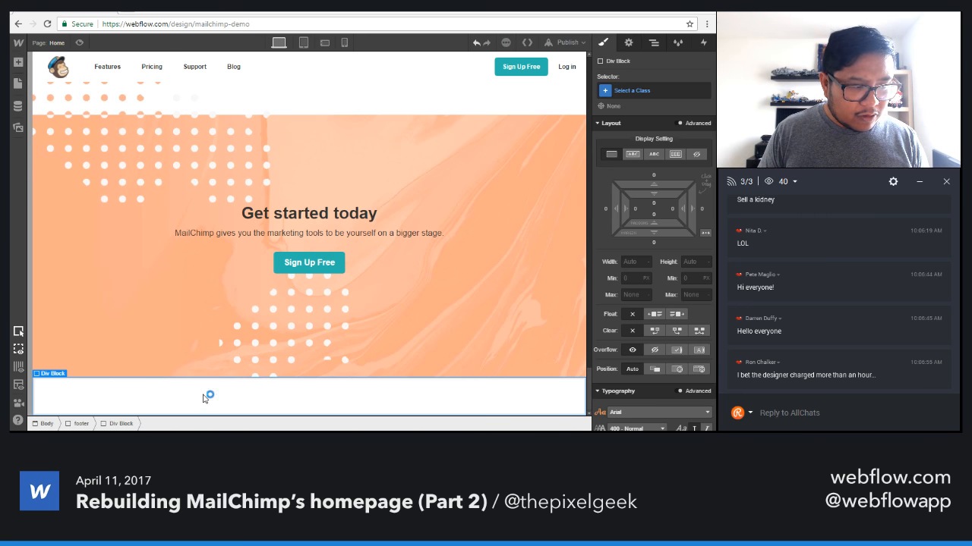
left_click(650, 90)
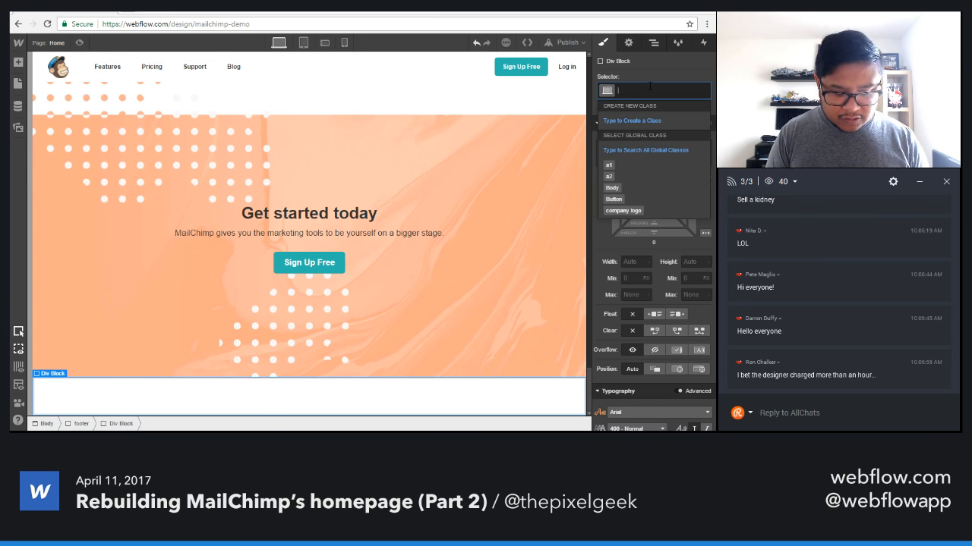
type("cont")
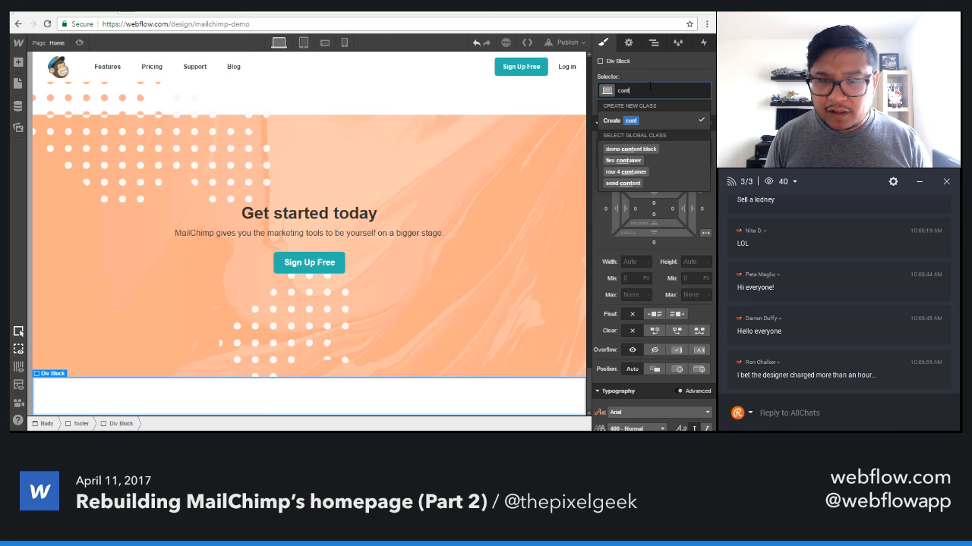
key("Down")
key("Down")
key("Return")
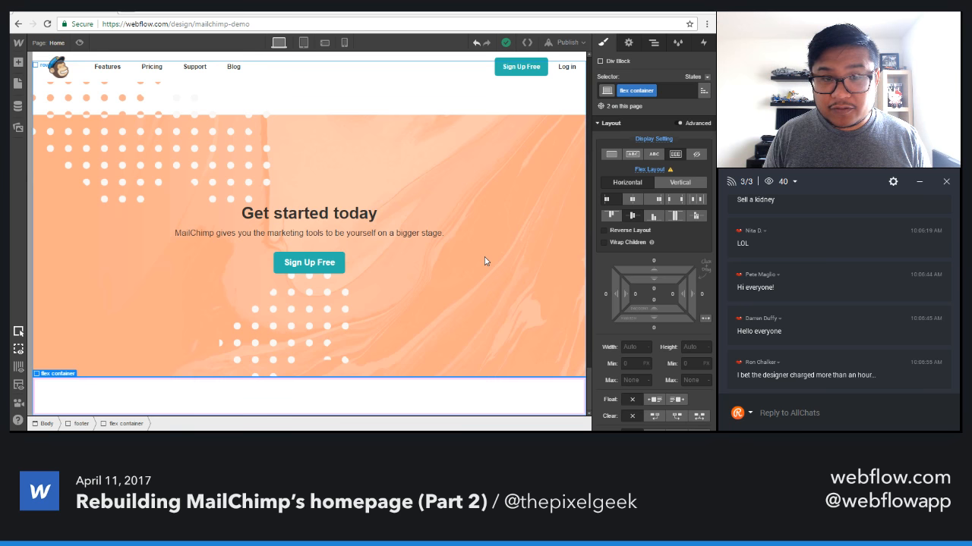
Examine the existing page rows and the flex container in row 5, and reselect the div block inside the footer.
scroll(466, 289, "up", 3)
scroll(466, 288, "up", 8)
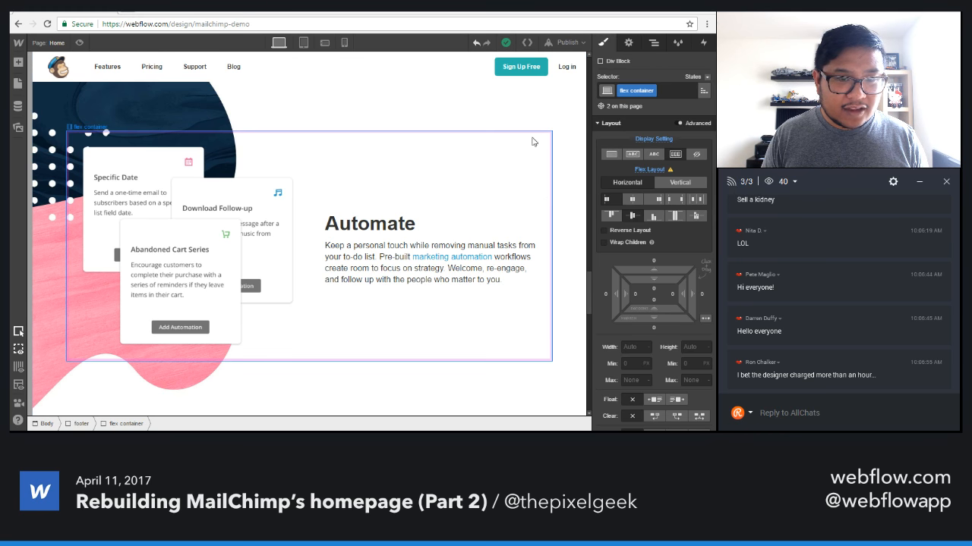
scroll(577, 275, "down", 15)
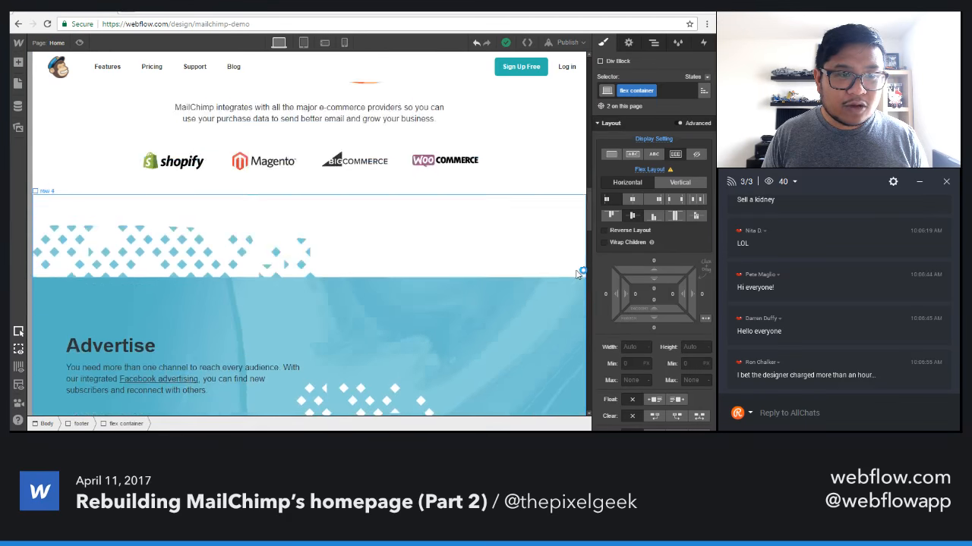
scroll(577, 275, "up", 15)
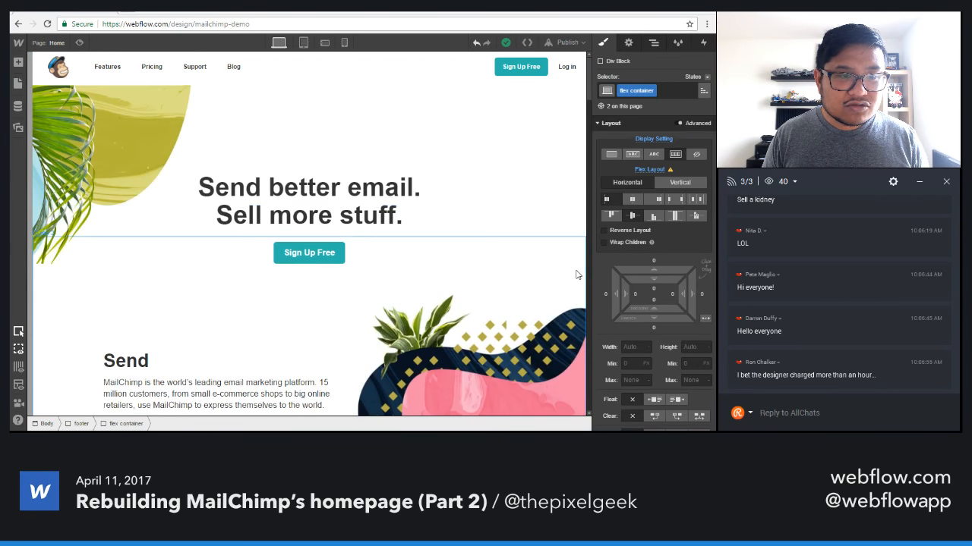
scroll(576, 275, "down", 15)
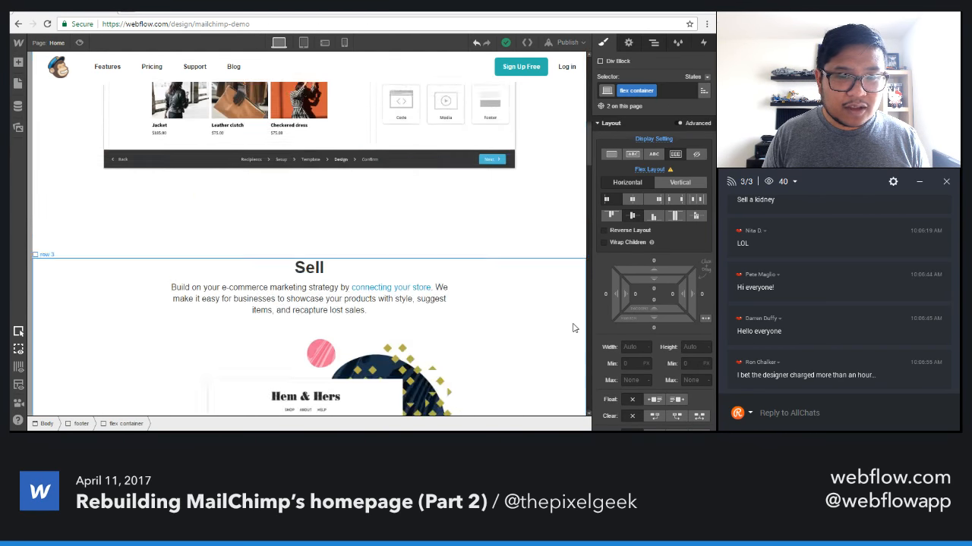
scroll(573, 328, "down", 15)
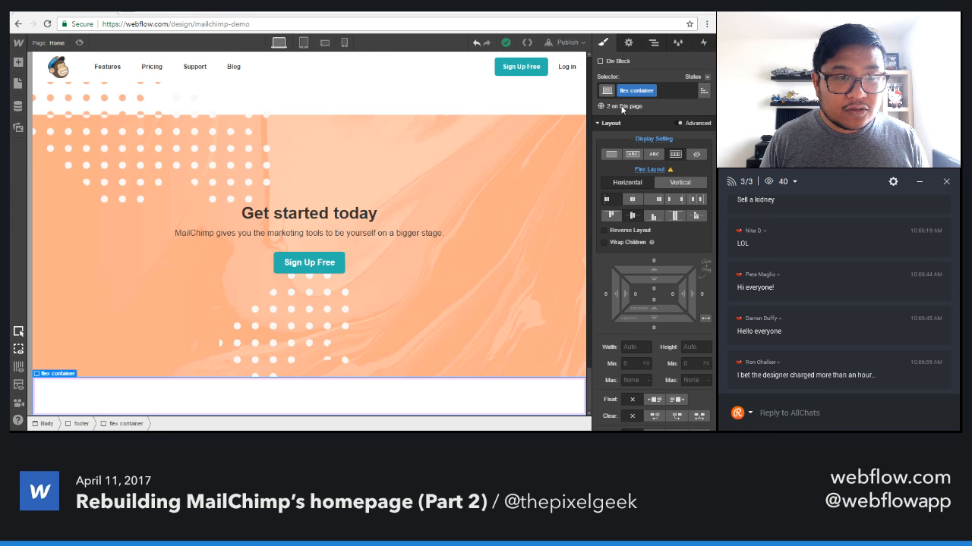
scroll(500, 331, "up", 10)
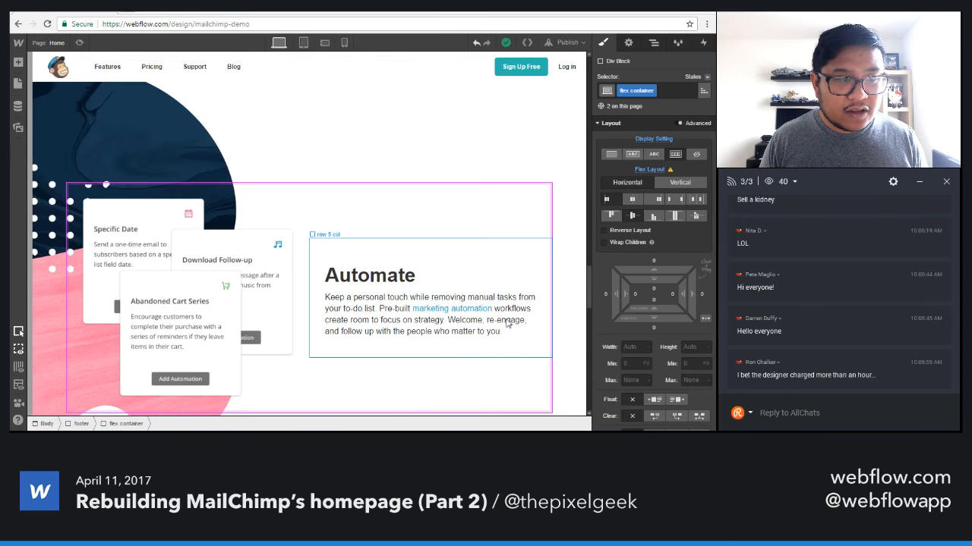
scroll(521, 369, "down", 2)
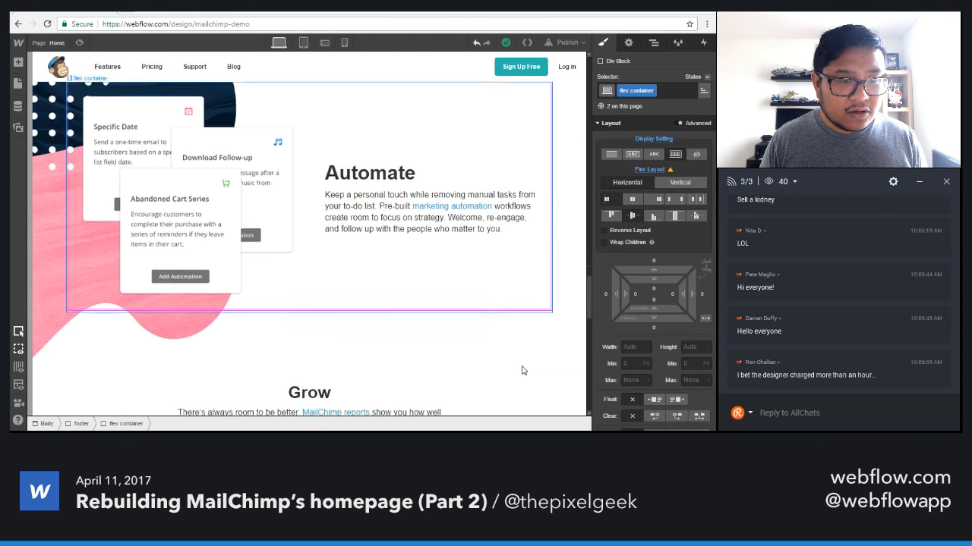
left_click(569, 192)
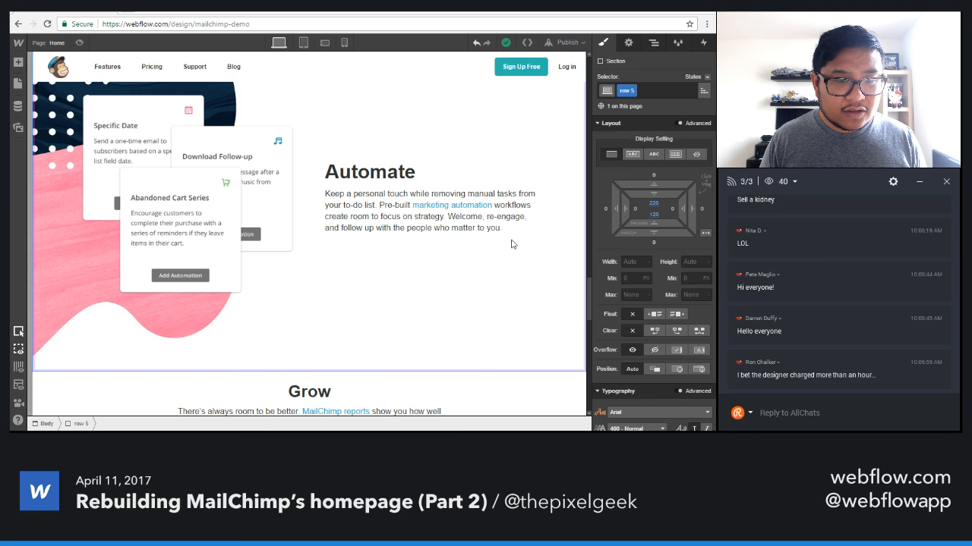
left_click(485, 274)
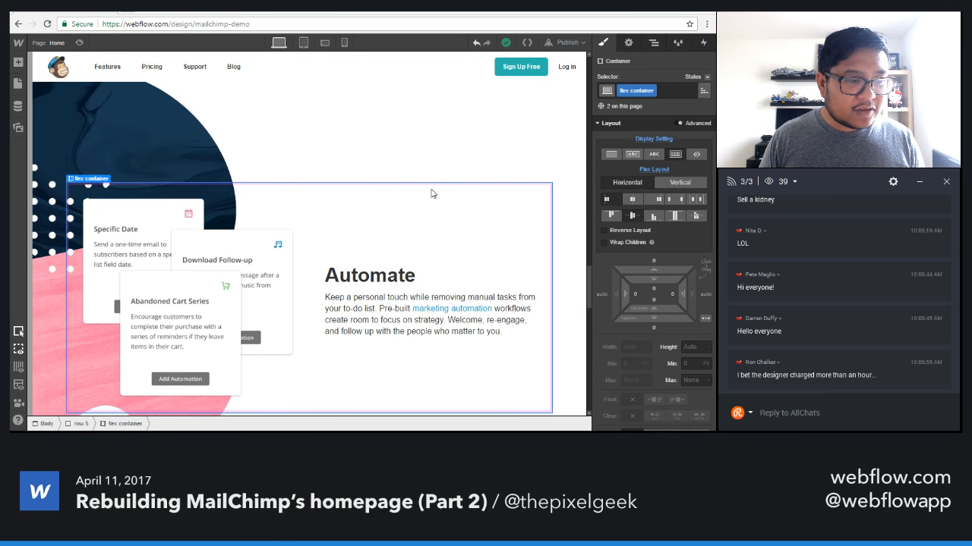
scroll(455, 321, "down", 2)
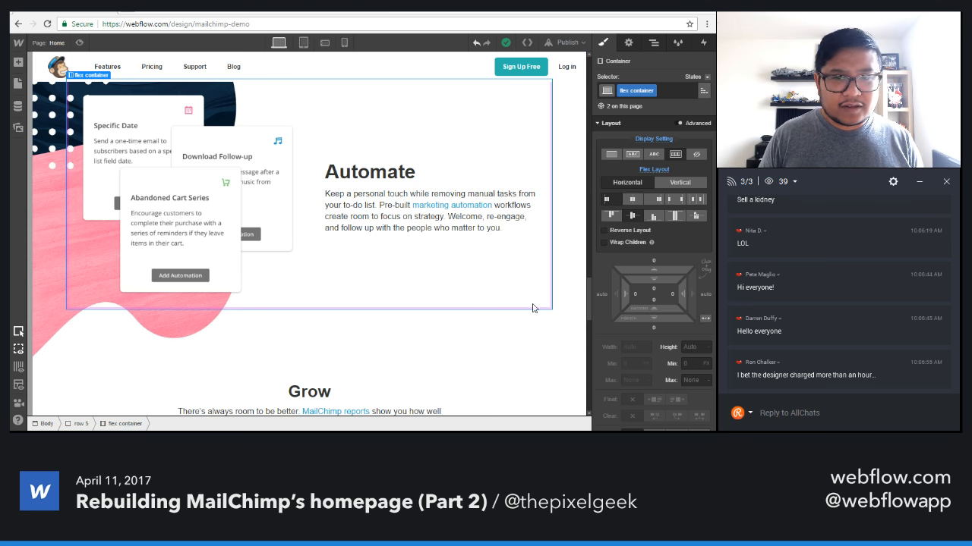
scroll(522, 330, "down", 5)
scroll(520, 331, "down", 5)
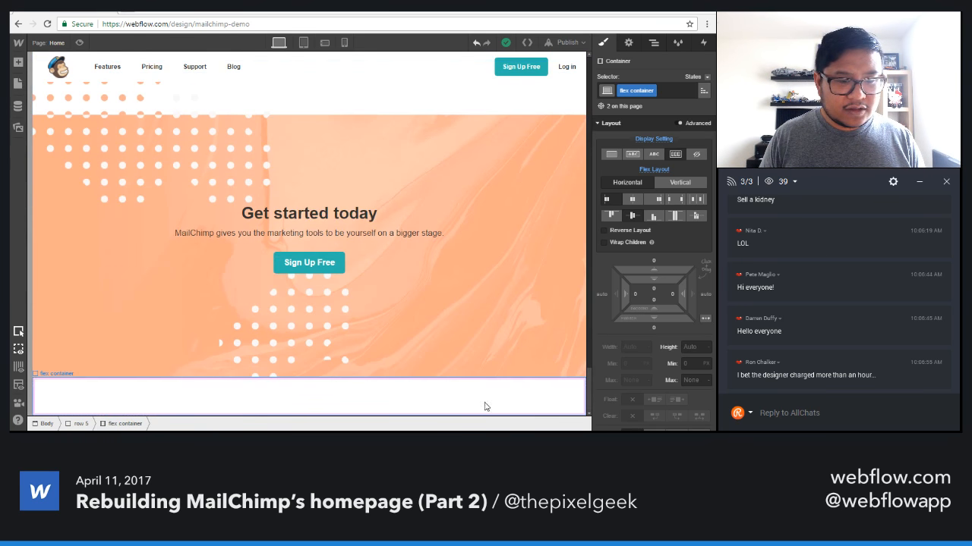
left_click(576, 383)
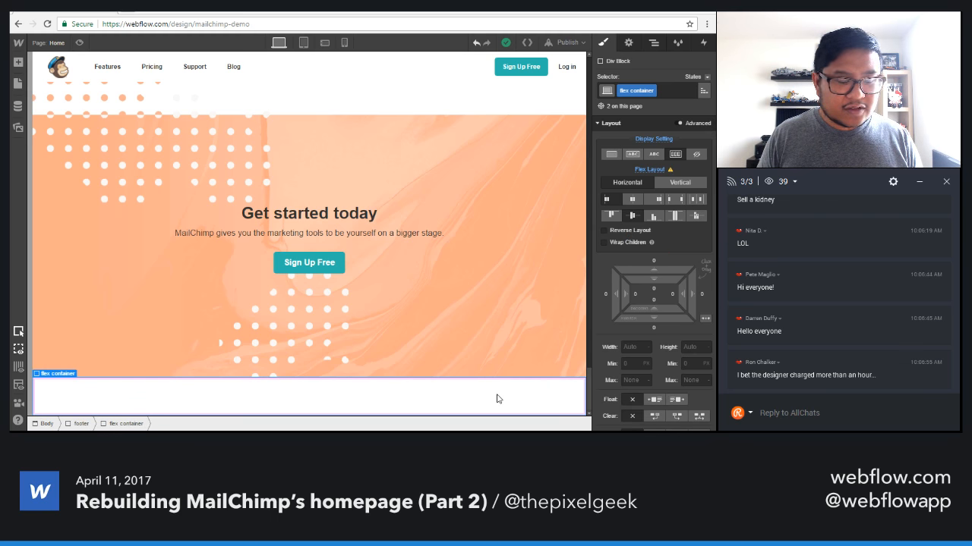
left_click(666, 94)
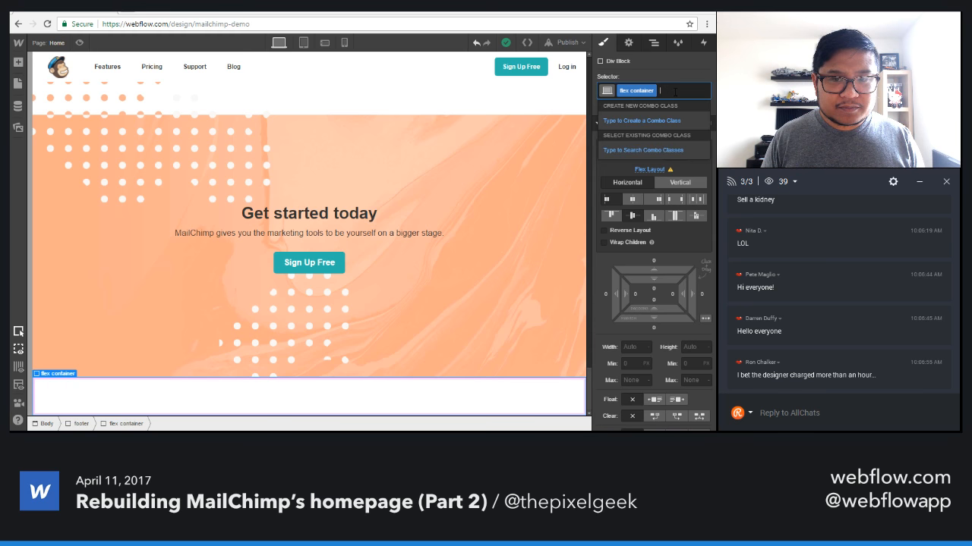
type("wide cont")
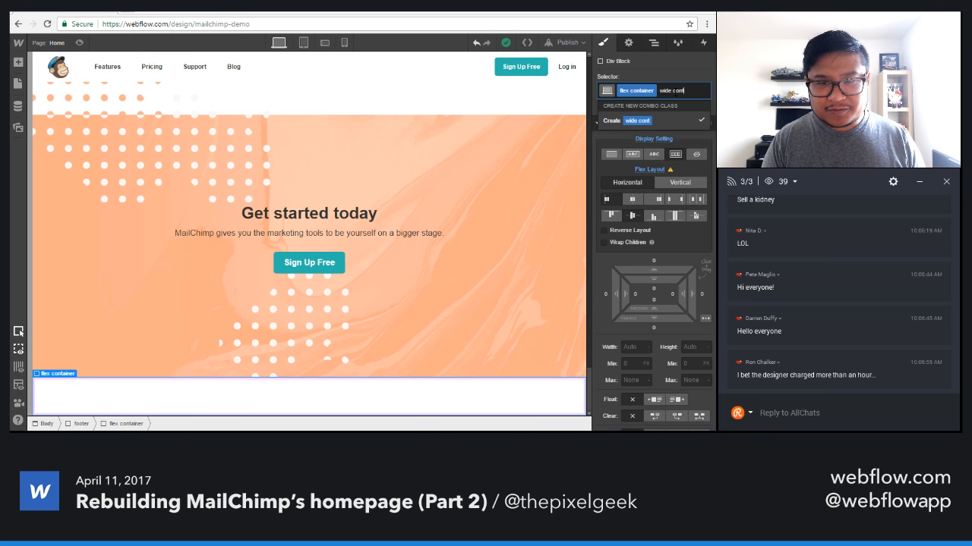
type("ainer")
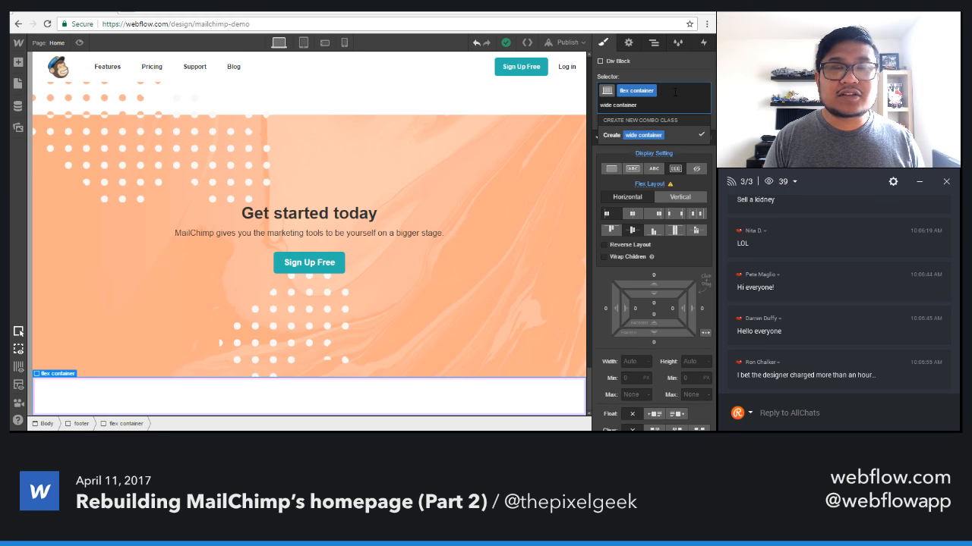
key("BackSpace")
key("BackSpace")
key("BackSpace")
key("BackSpace")
key("BackSpace")
key("BackSpace")
key("BackSpace")
key("BackSpace")
key("BackSpace")
key("BackSpace")
key("BackSpace")
key("BackSpace")
key("BackSpace")
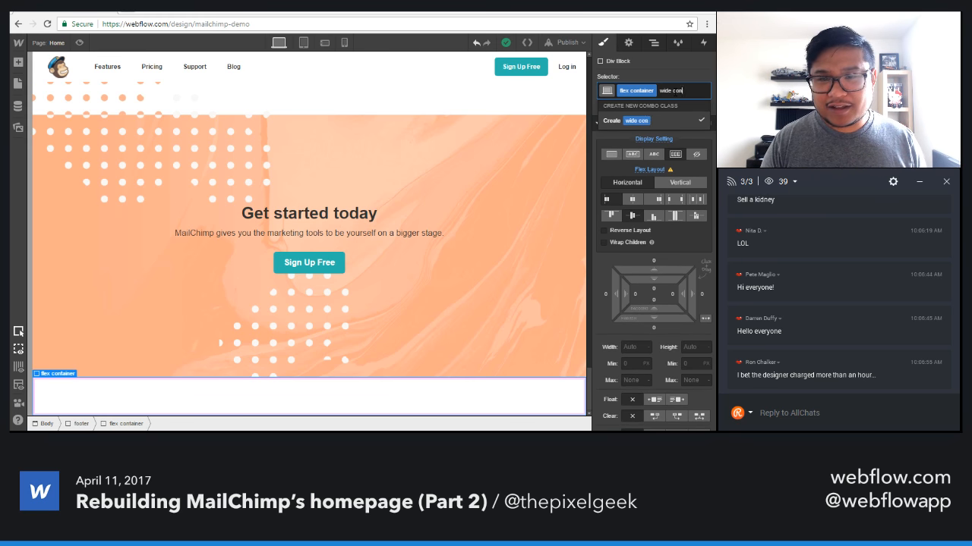
key("Escape")
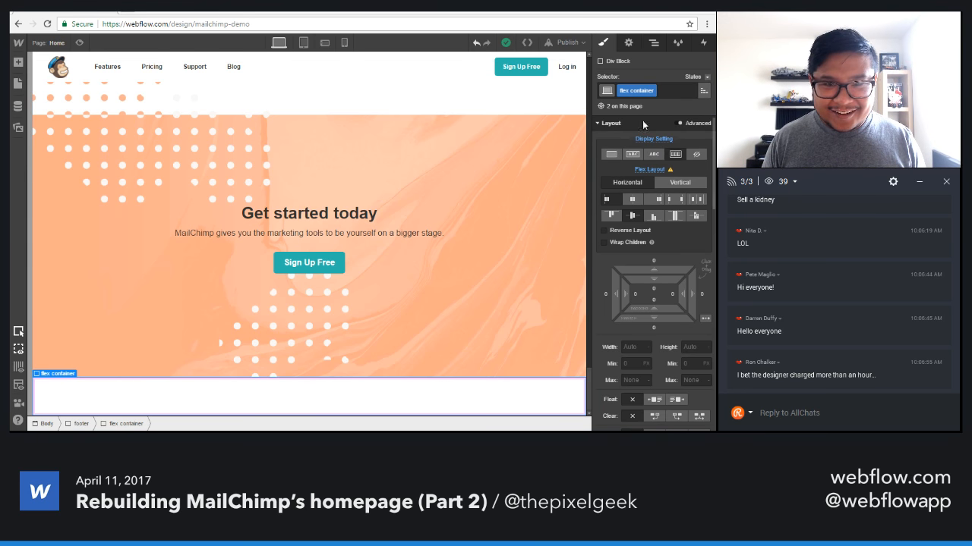
Remove the "flex container" class from the footer's div block and create the class "wide flex container" on it.
left_click(674, 94)
key("BackSpace")
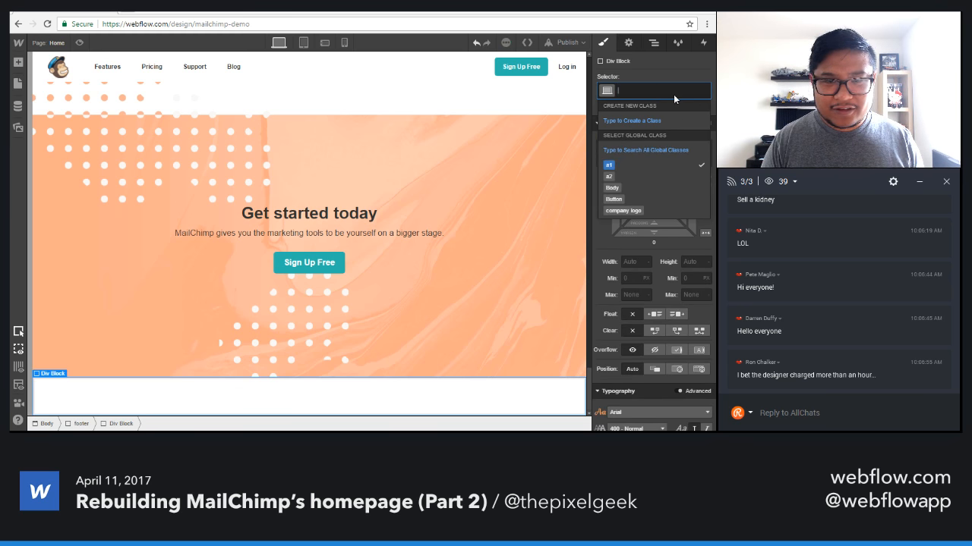
key("Escape")
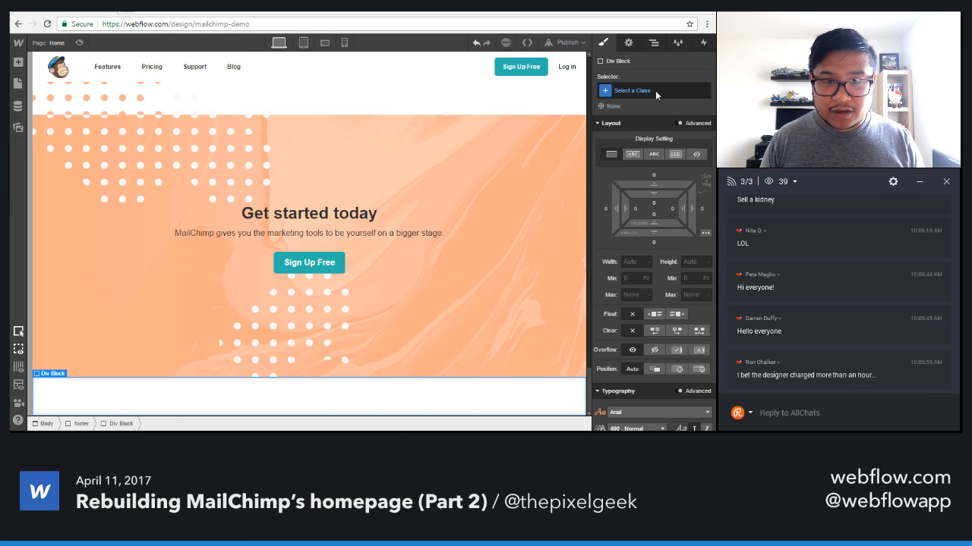
left_click(654, 90)
type("wide")
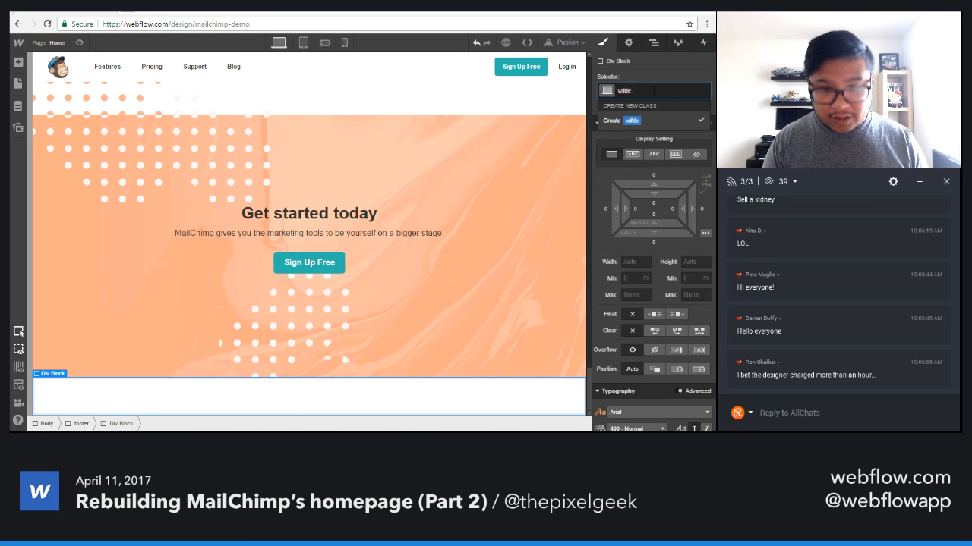
type("o flex")
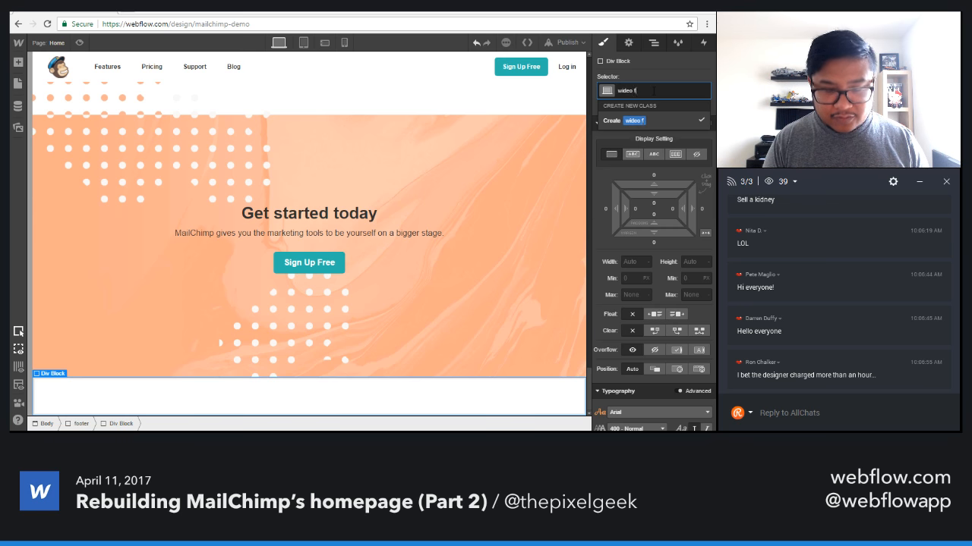
key("BackSpace")
key("BackSpace")
key("BackSpace")
key("BackSpace")
key("BackSpace")
key("BackSpace")
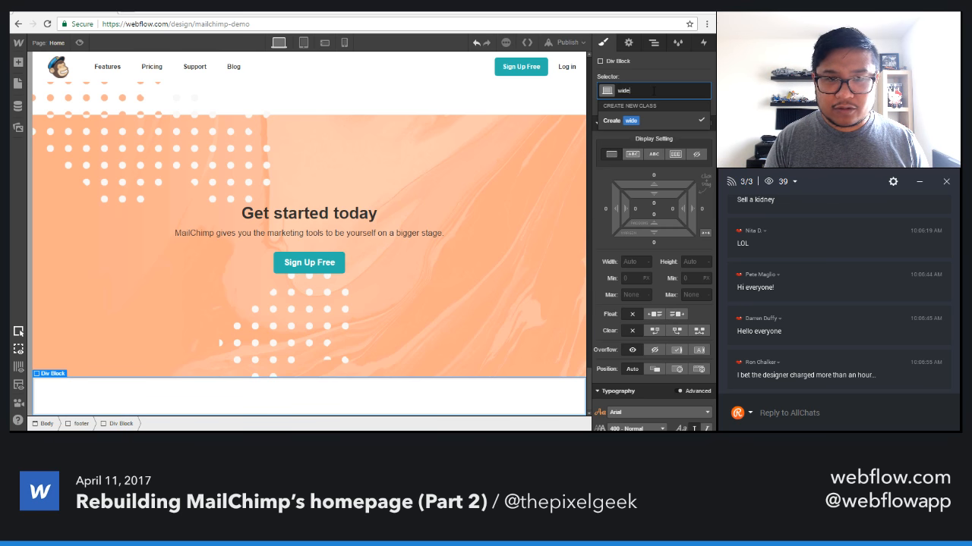
type("flex container")
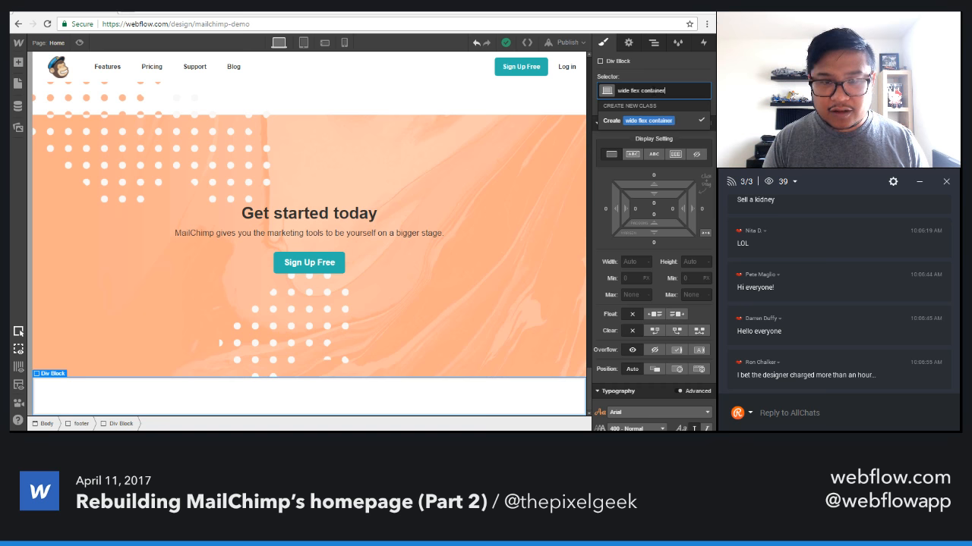
key("Return")
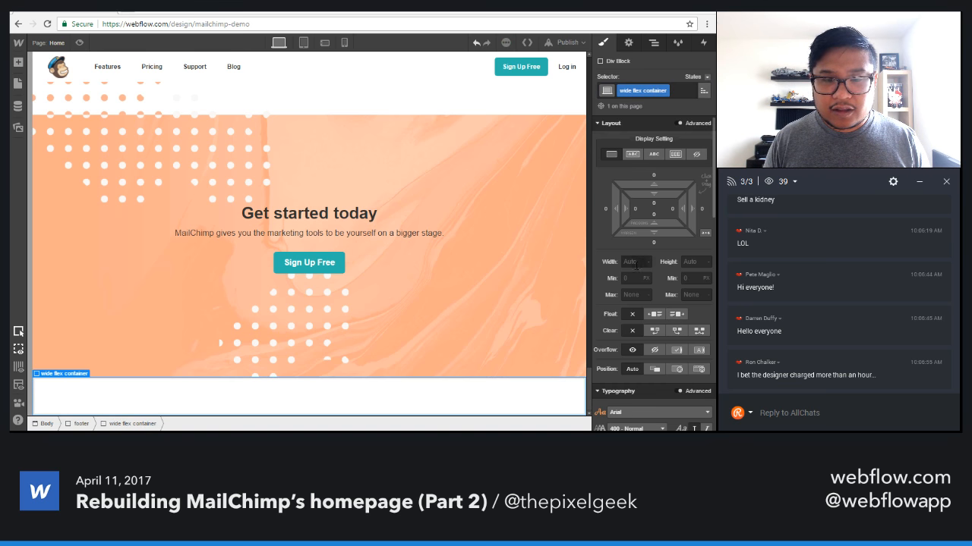
Give the wide flex container a maximum width of 1200 px, centre it horizontally and set its display to flex.
left_click(630, 294)
type("120")
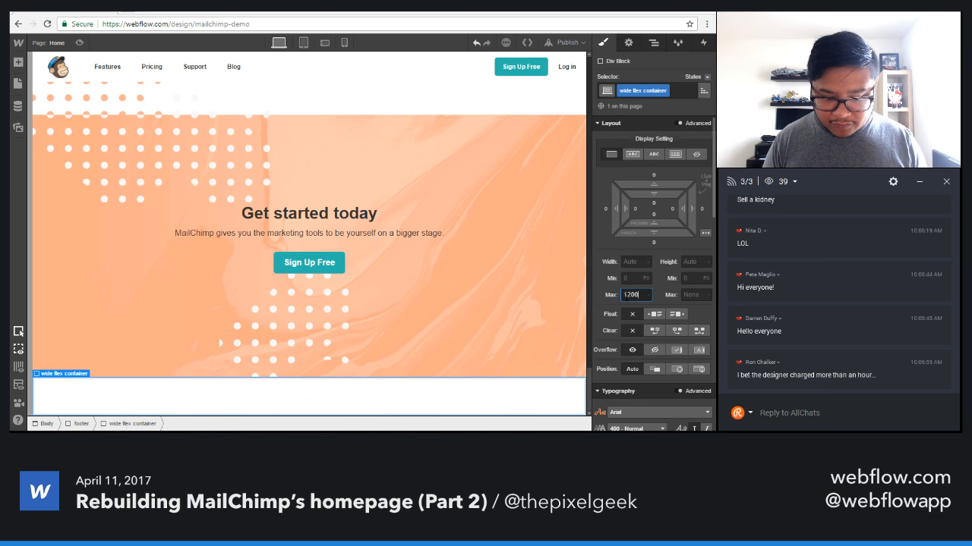
type("0")
key("Return")
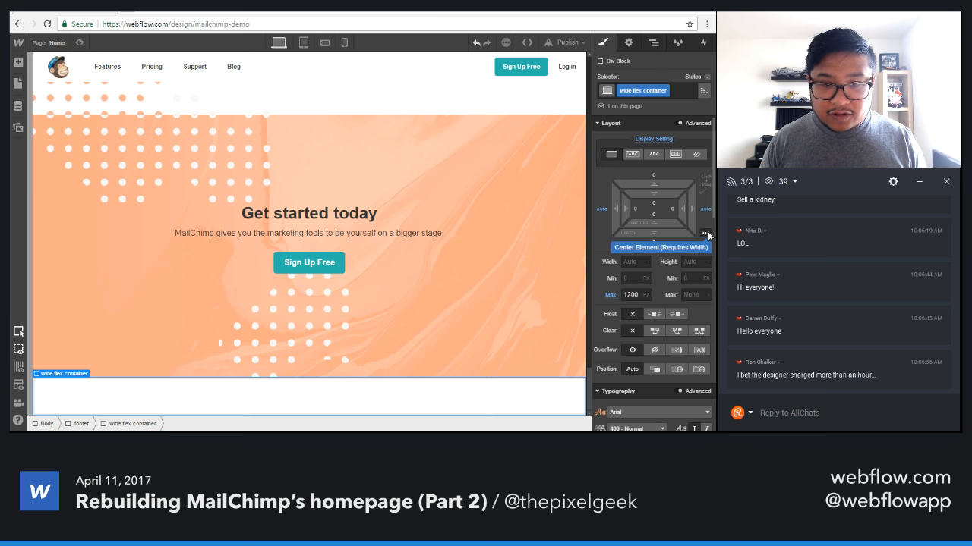
left_click(674, 156)
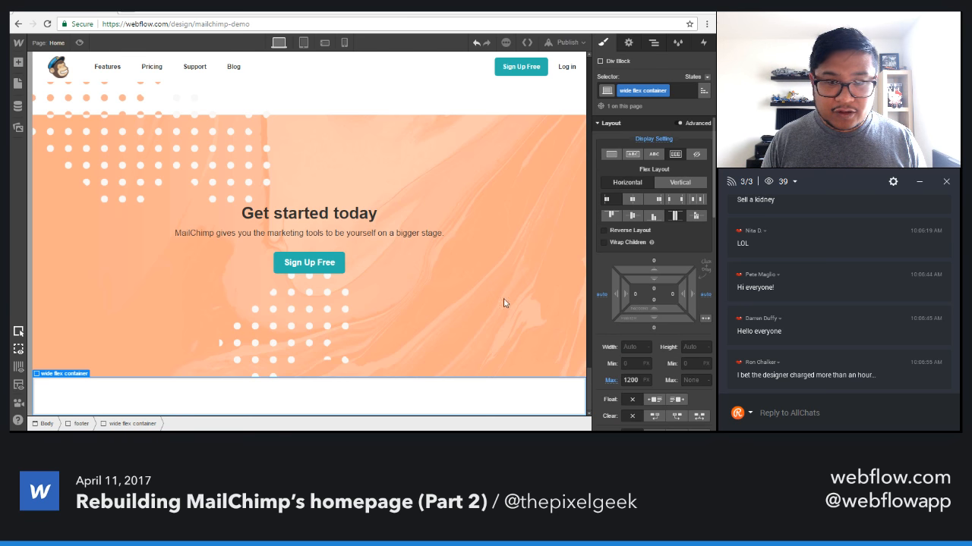
Set the footer section's left and right padding to 5% and its top and bottom padding to 25 px.
left_click(285, 402)
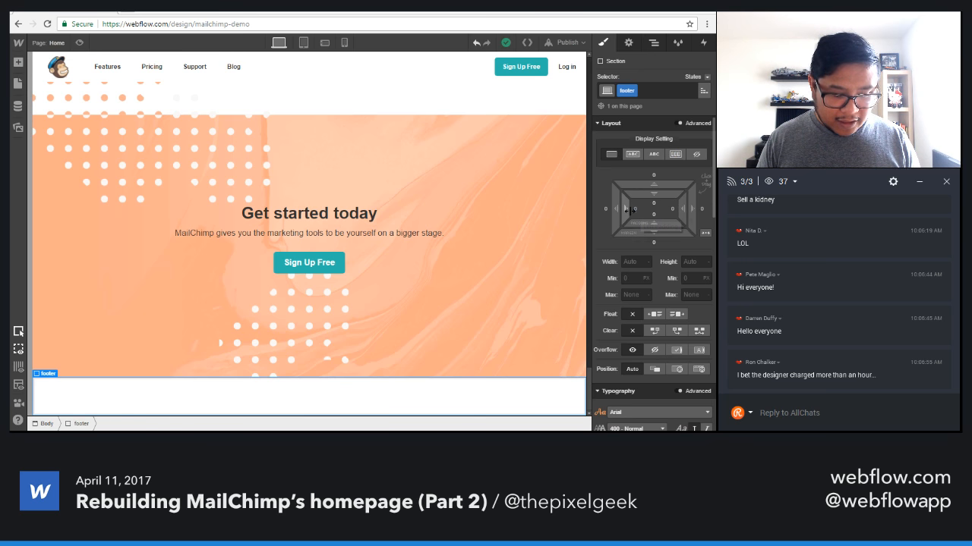
left_click_drag(629, 210, 630, 215)
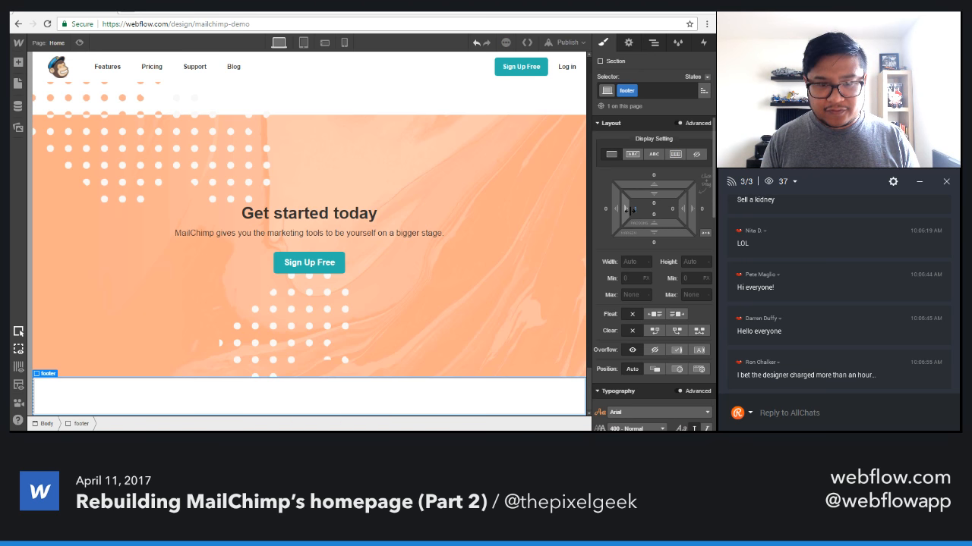
left_click(636, 207)
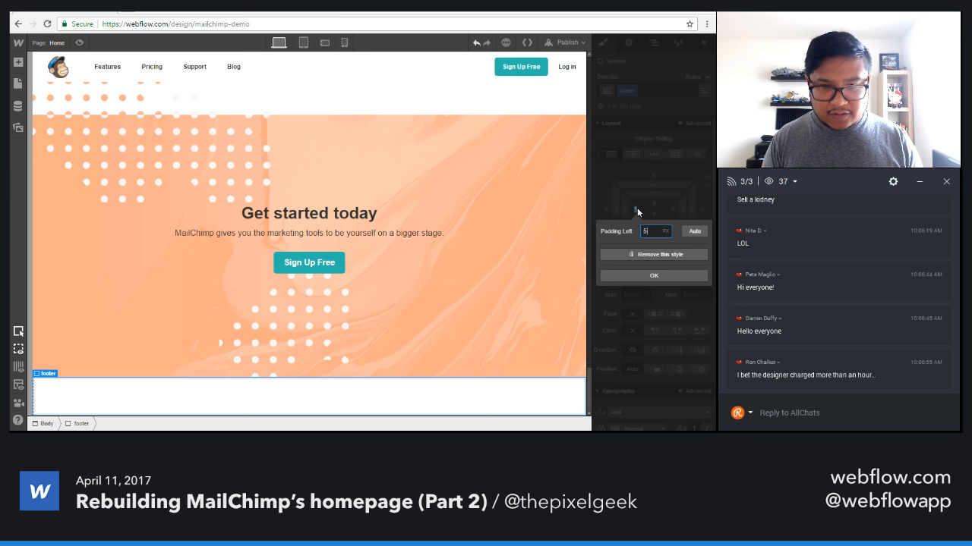
key("Return")
left_click(667, 208)
type("5%")
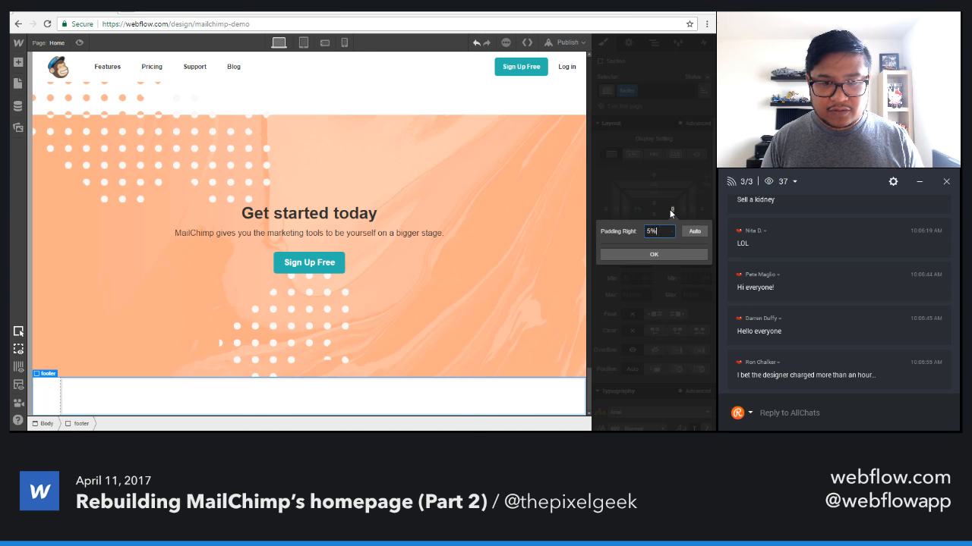
key("Return")
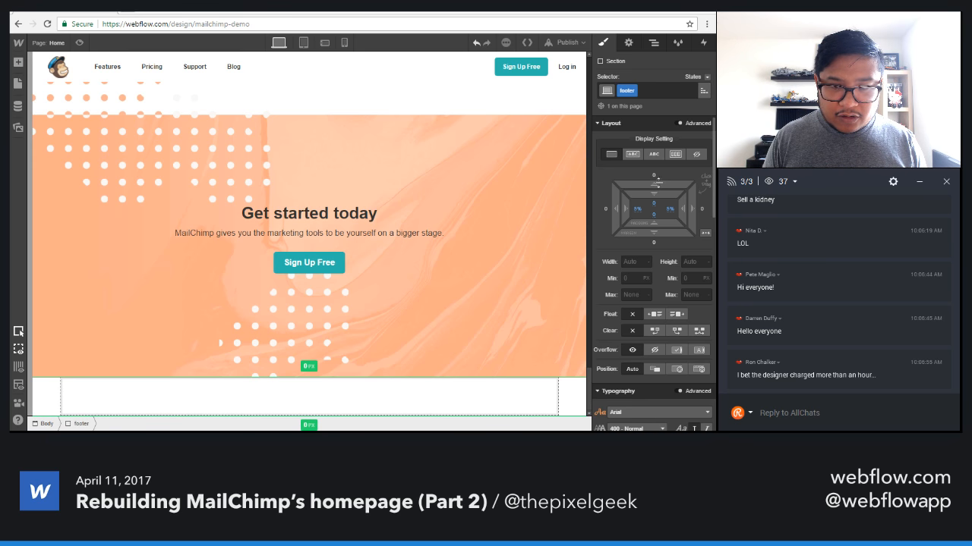
left_click_drag(658, 199, 666, 215)
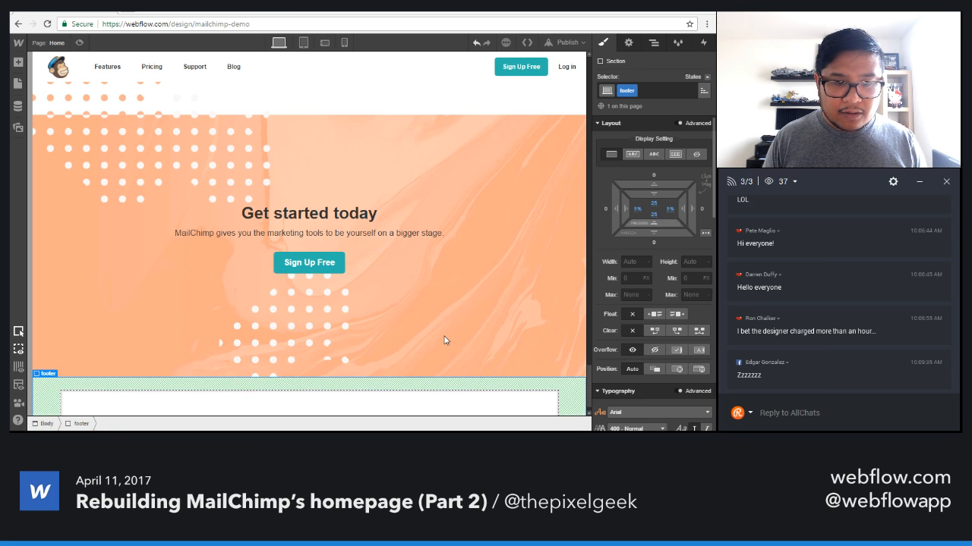
scroll(451, 319, "down", 1)
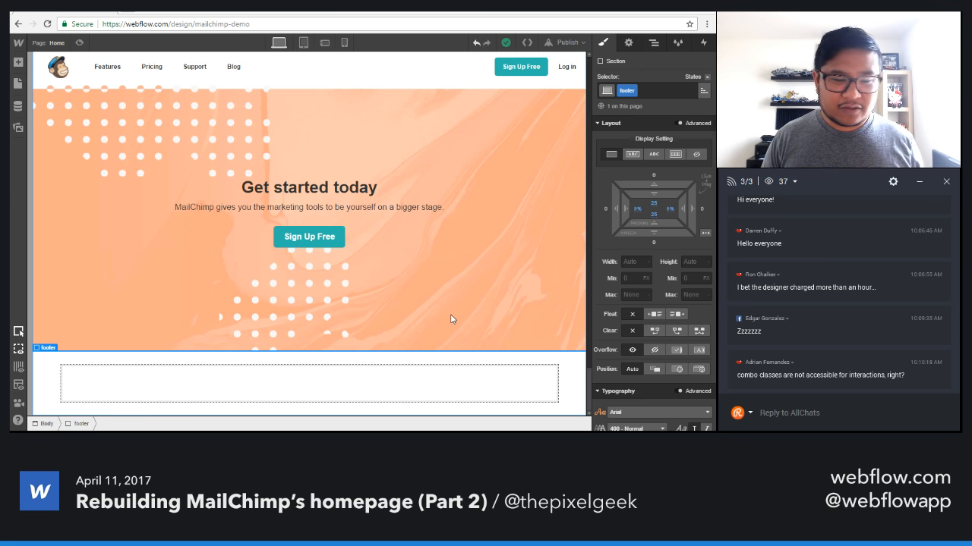
Increase the footer section's top and bottom padding to 75 px.
left_click(331, 396)
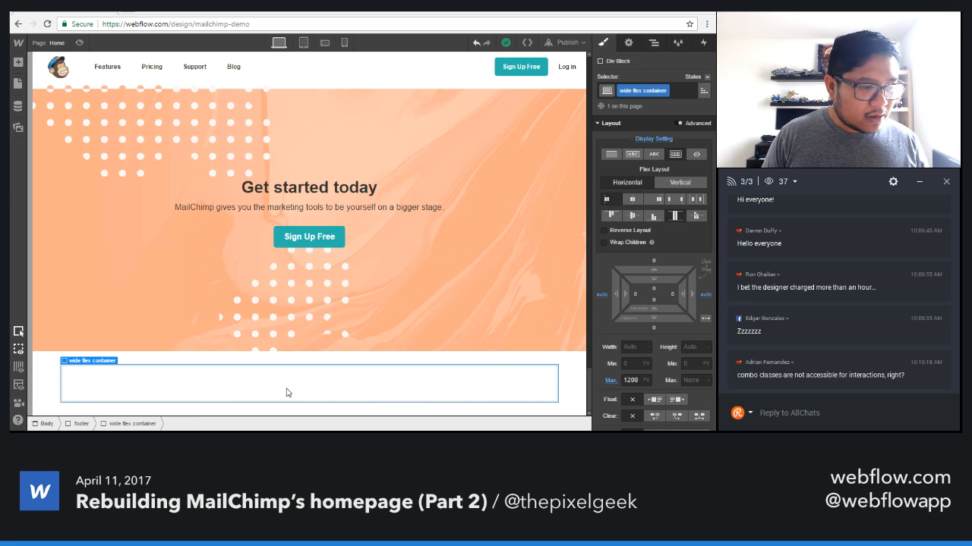
left_click(571, 384)
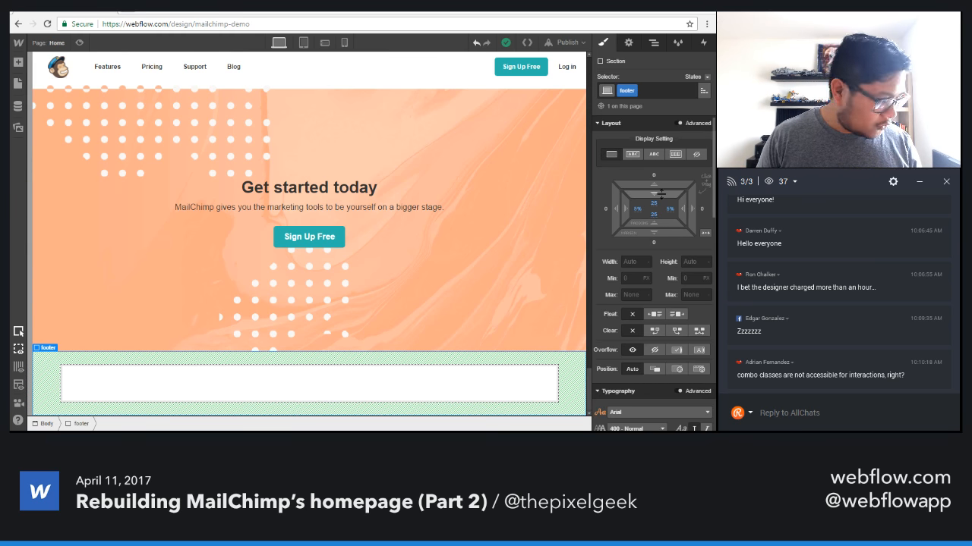
left_click_drag(661, 194, 672, 268)
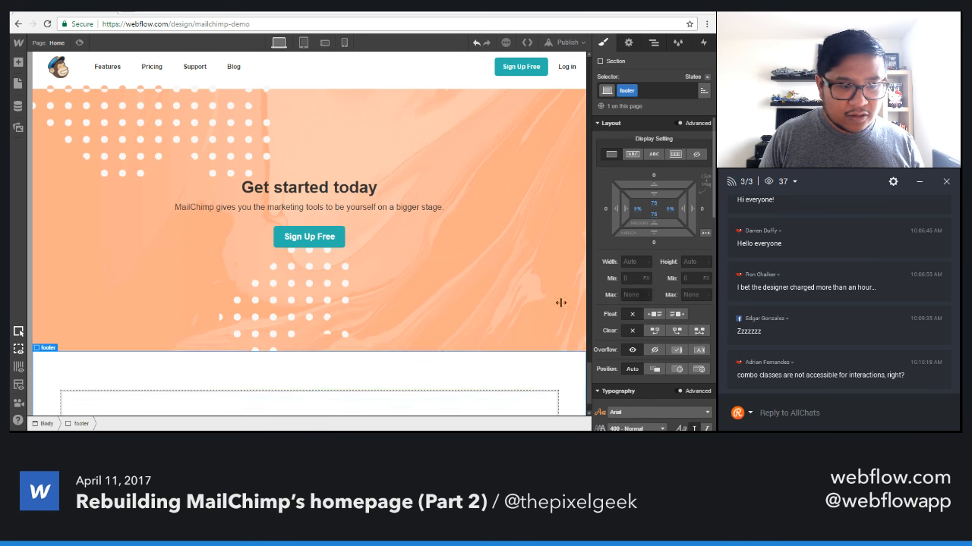
Add a div block inside the footer's wide flex container.
scroll(456, 319, "down", 1)
left_click(348, 362)
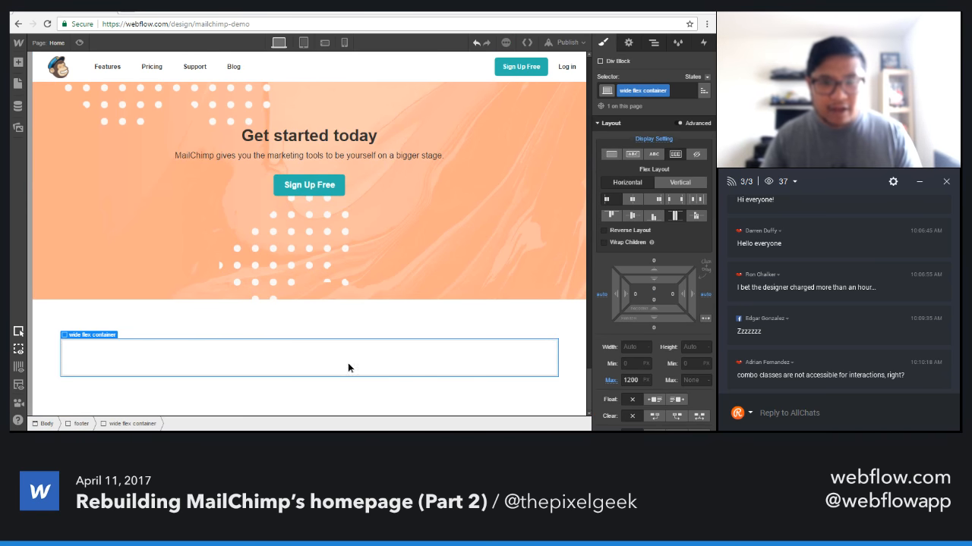
key("a")
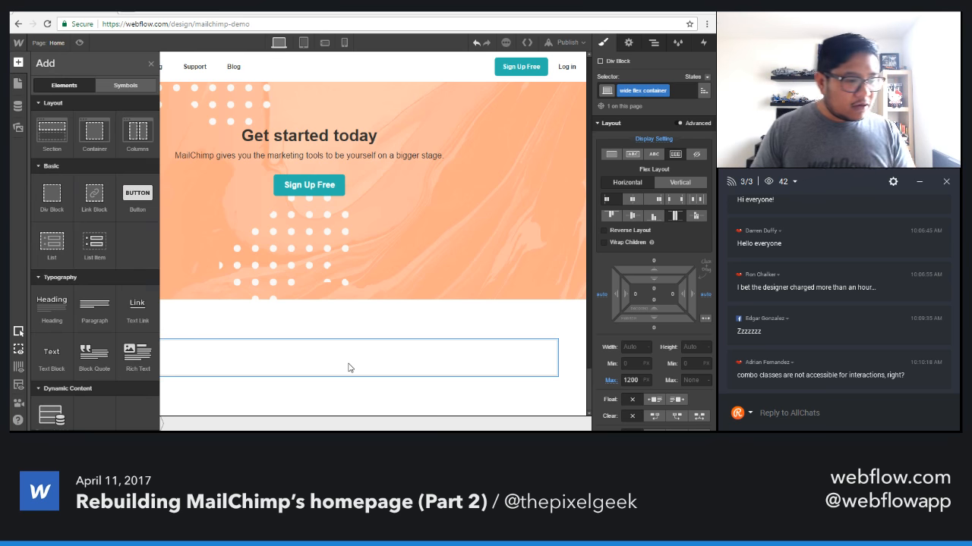
left_click_drag(52, 195, 83, 353)
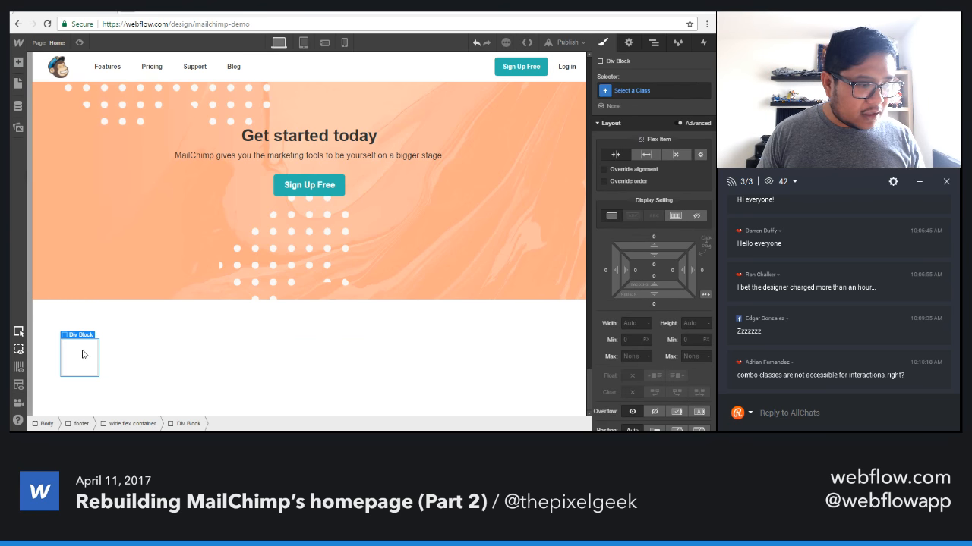
Create the class "footer col" on the new div block and set its flex item sizing to expand.
left_click(628, 90)
type("footer col")
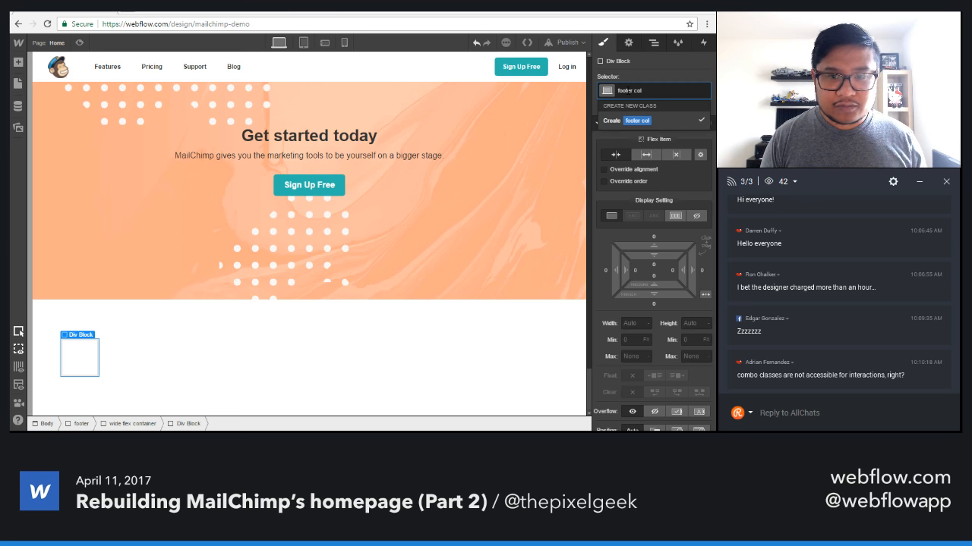
key("Return")
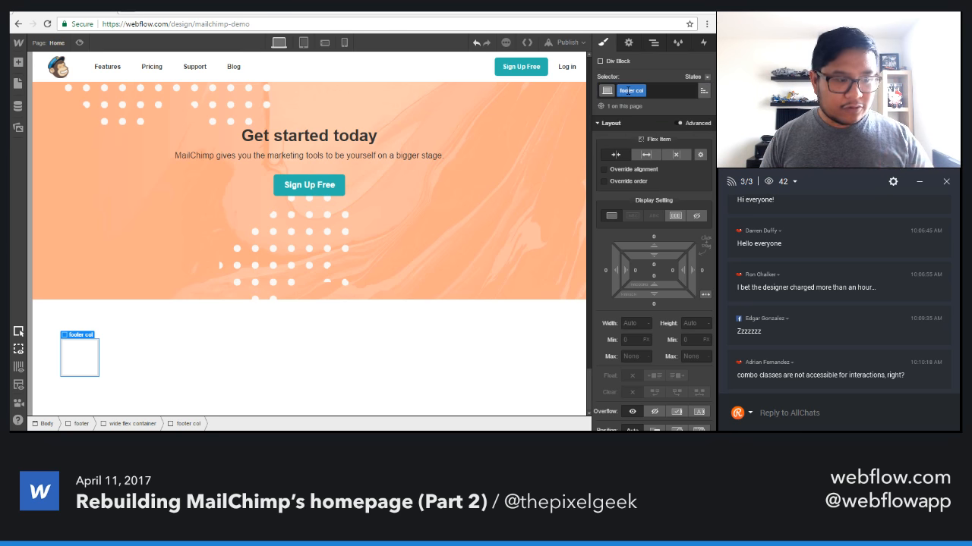
left_click(646, 154)
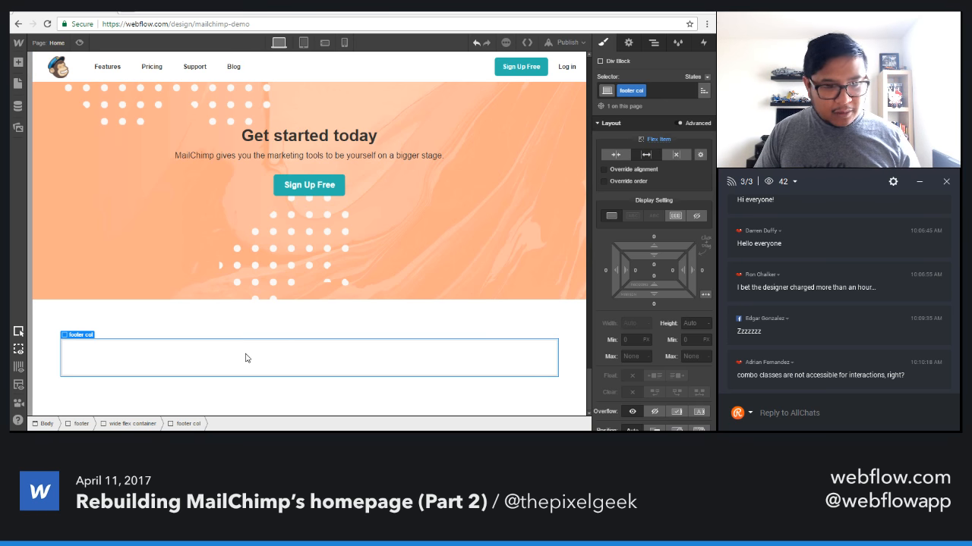
Duplicate the footer column to make five equal columns and give the "footer col" class 15 px padding on all sides.
key("ctrl+v")
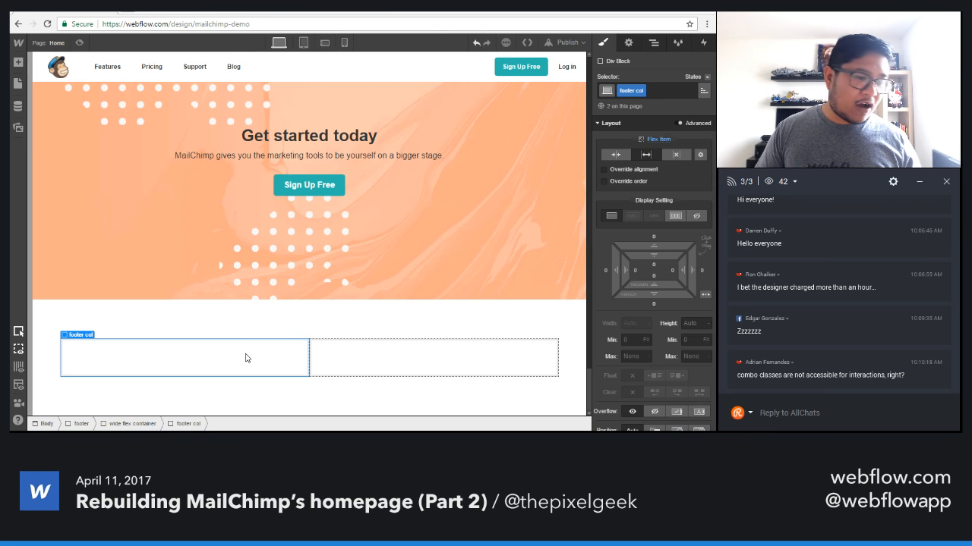
left_click(19, 63)
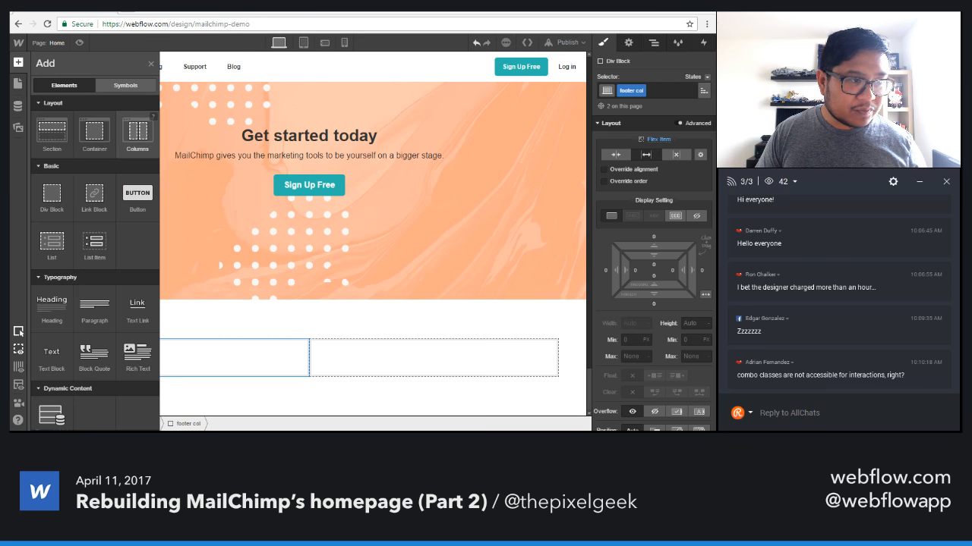
left_click(366, 367)
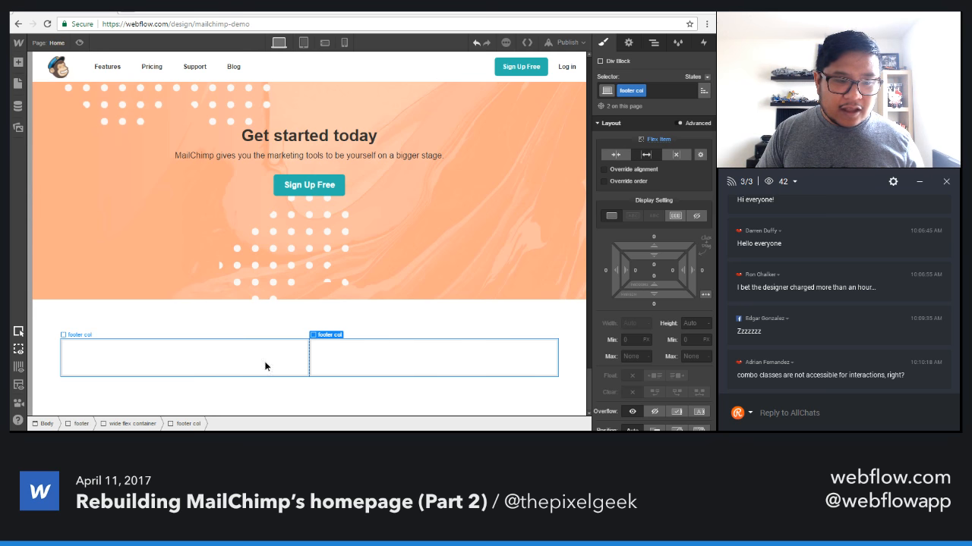
left_click(354, 368)
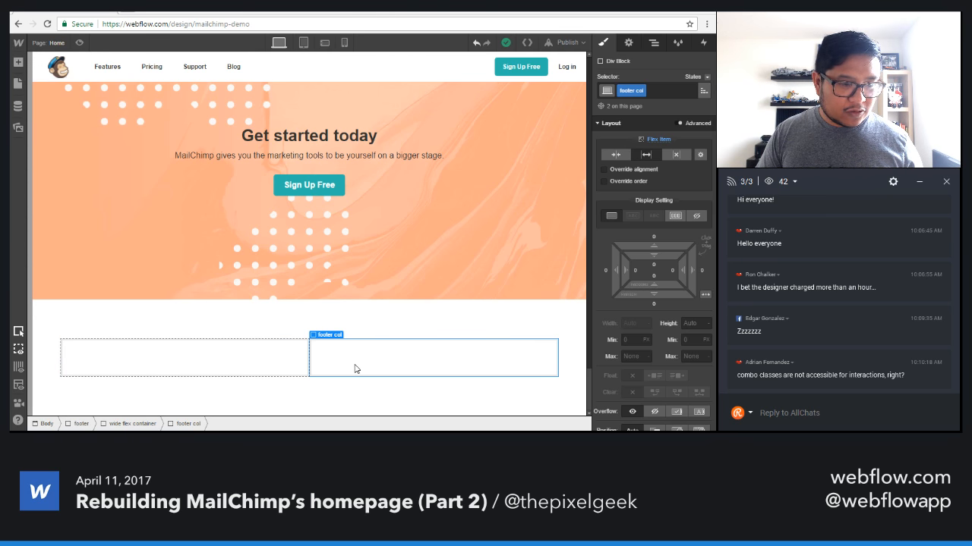
key("ctrl+v")
key("ctrl+v")
key("ctrl+v")
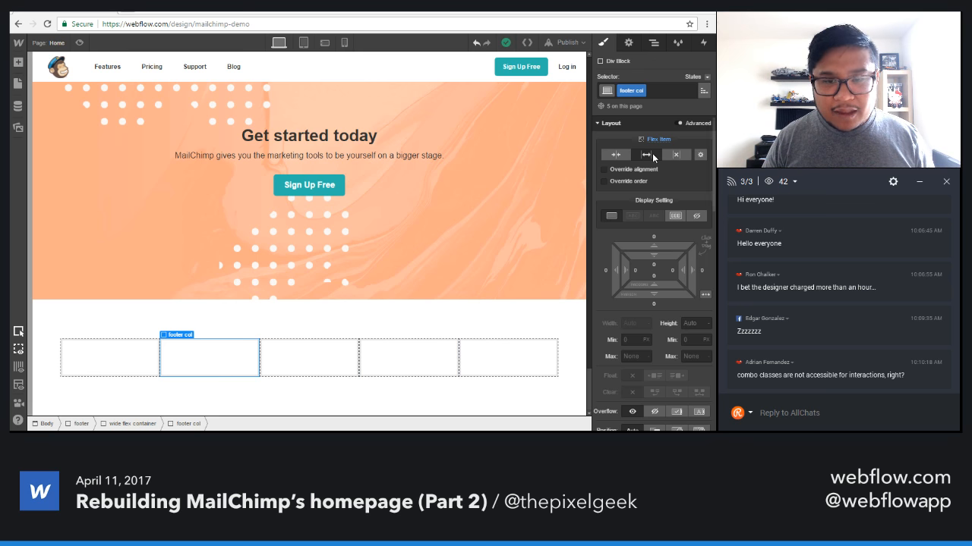
left_click(109, 365)
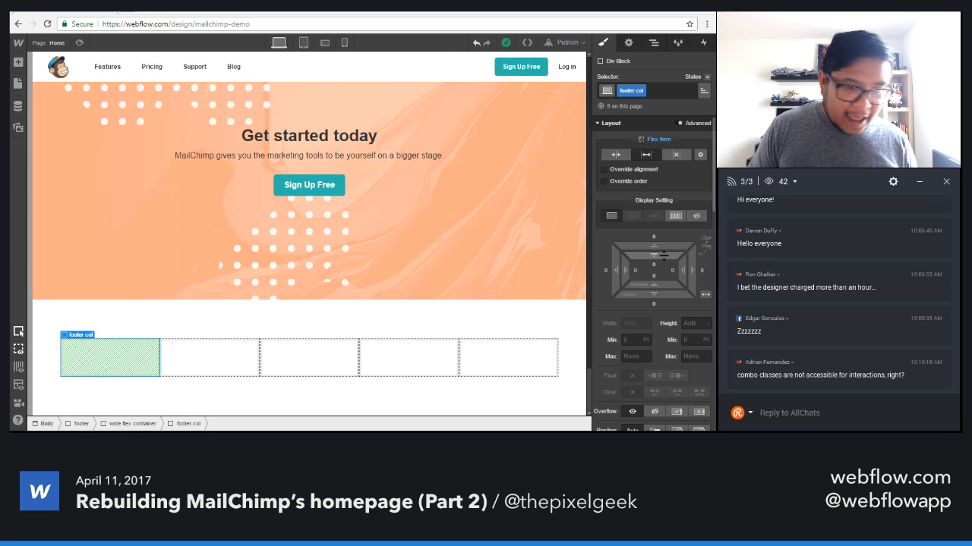
left_click_drag(664, 255, 669, 285)
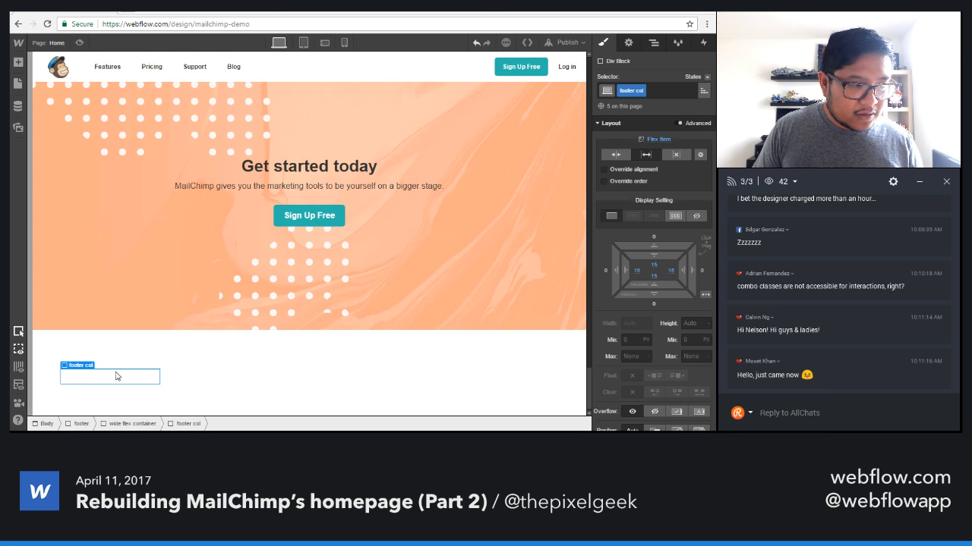
Add a text block inside the first footer column and create the class "footer col title" on it.
key("a")
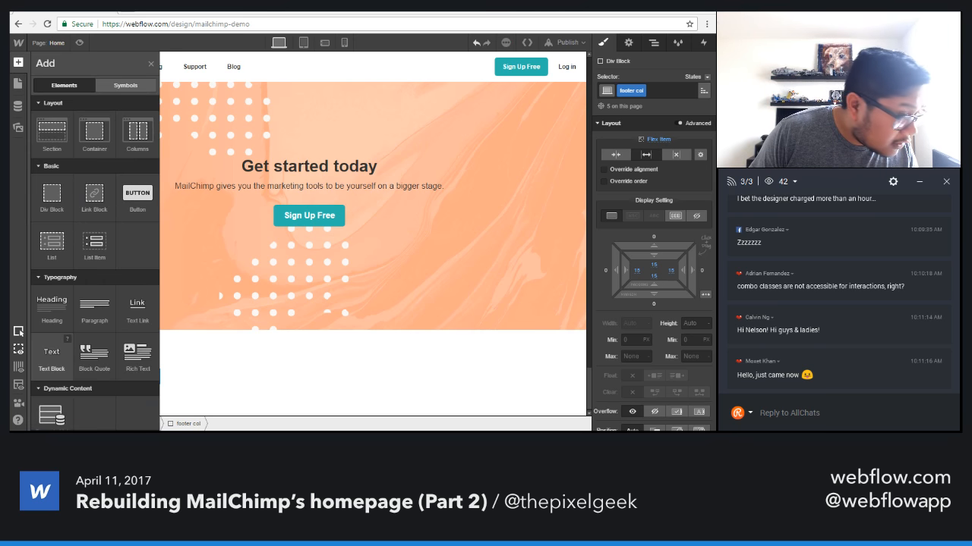
left_click(52, 353)
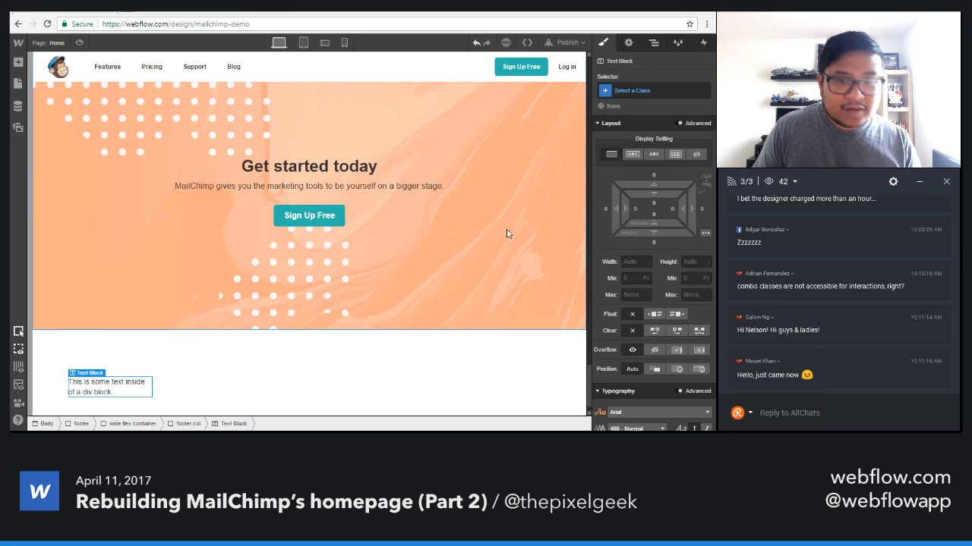
left_click(632, 91)
type("footer ")
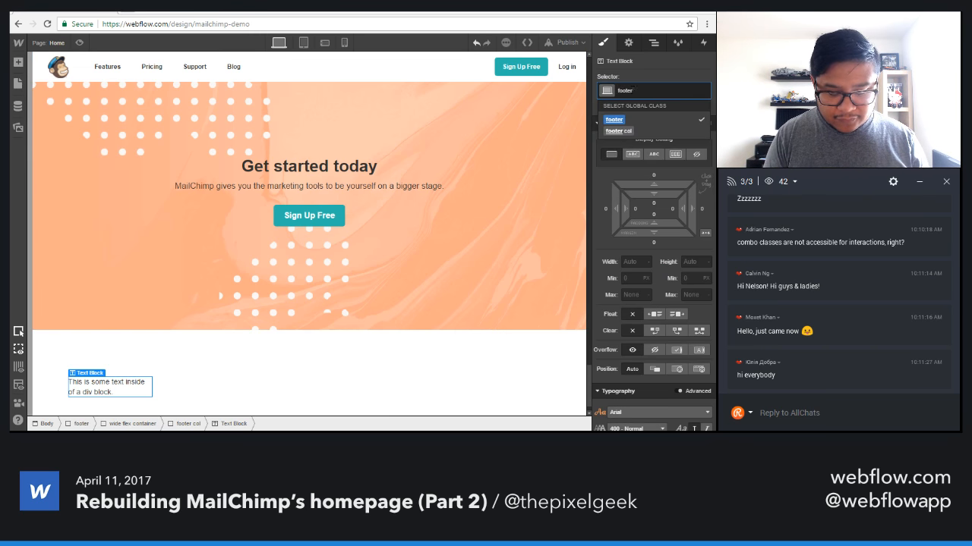
type("col title")
key("Return")
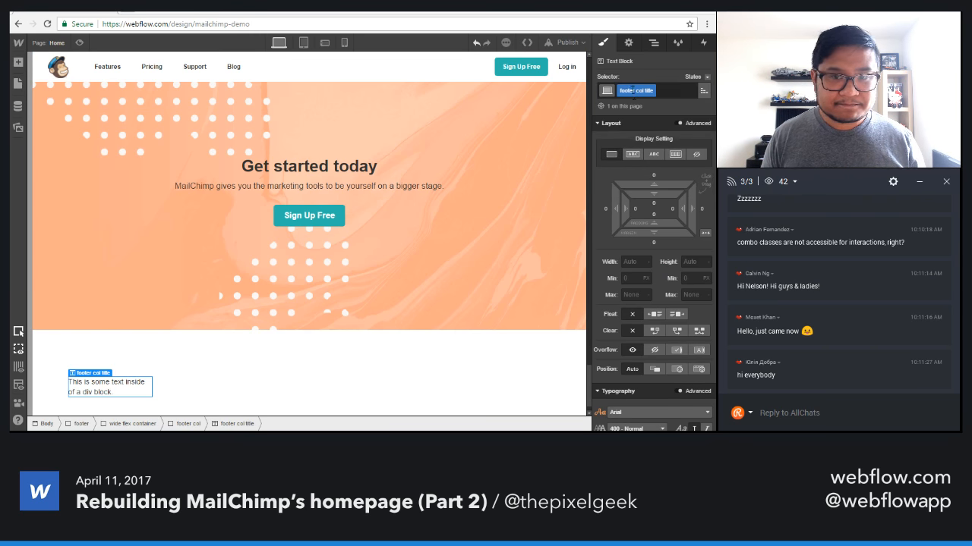
Set the font weight of the footer column title to 700 - Bold.
scroll(664, 316, "down", 2)
left_click(636, 273)
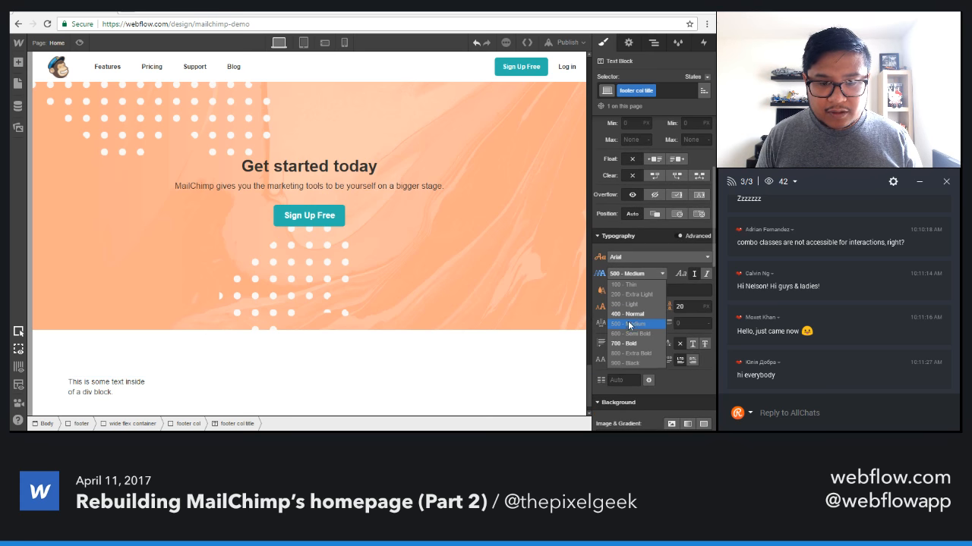
left_click(628, 343)
left_click(636, 274)
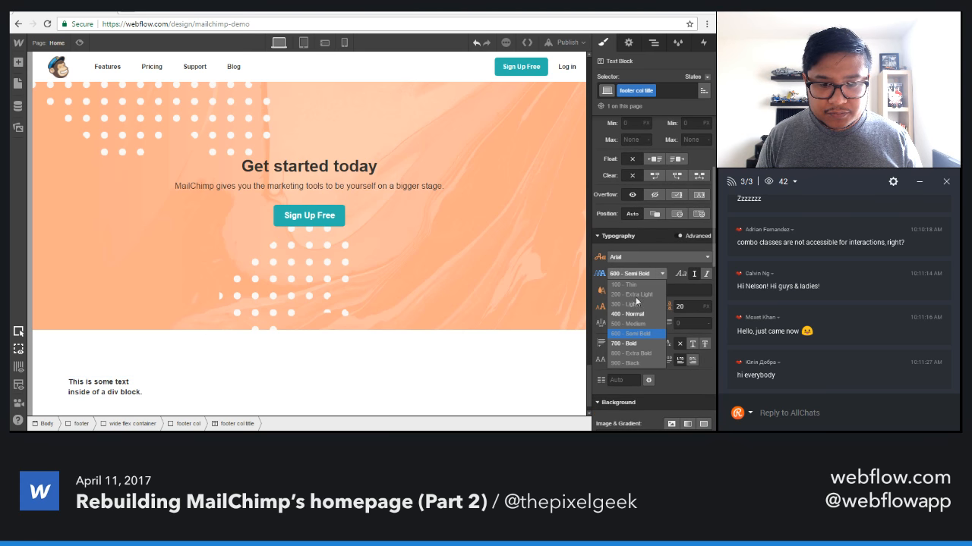
left_click(628, 343)
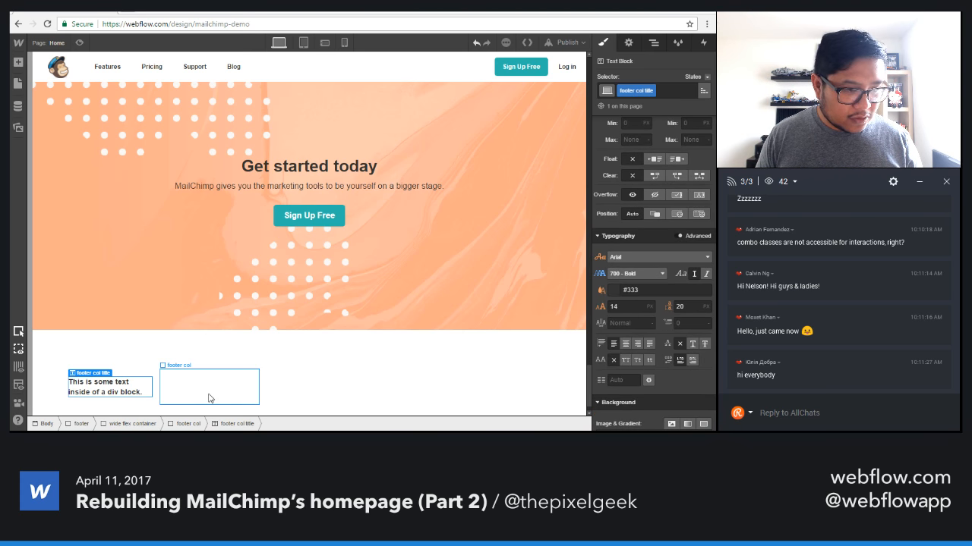
Set the "footer col" class's font size to 12 px and its line height to 18 px.
left_click(210, 399)
left_click(624, 368)
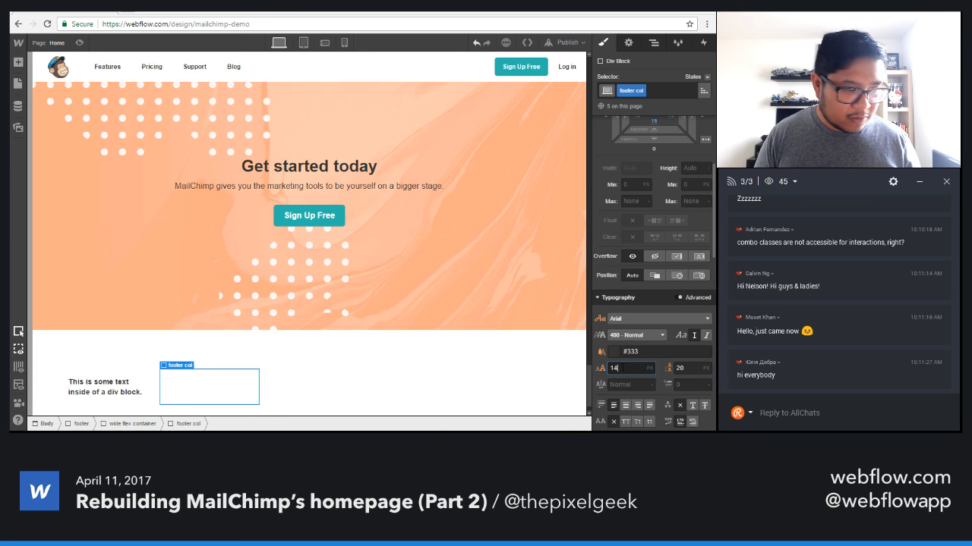
key("BackSpace")
type("1")
key("BackSpace")
type("2")
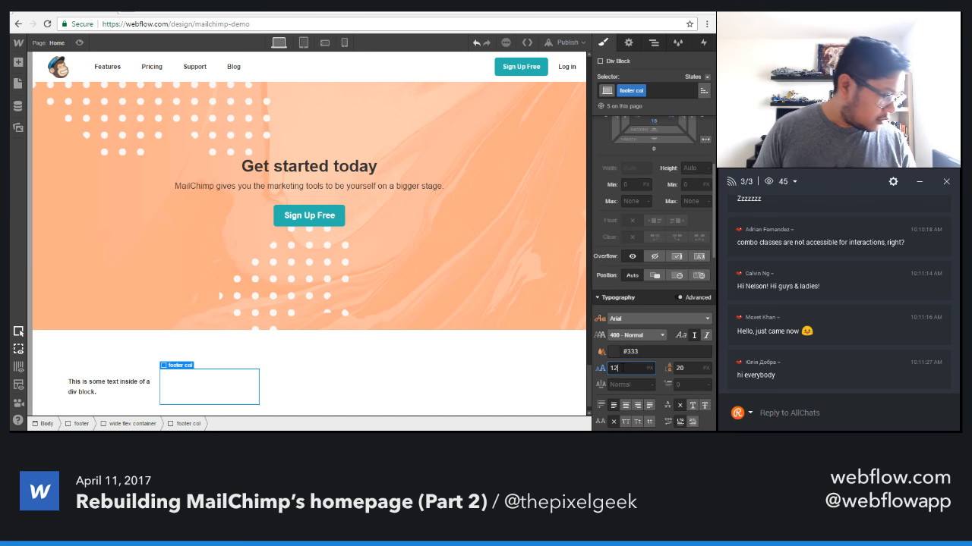
key("Tab")
type("18")
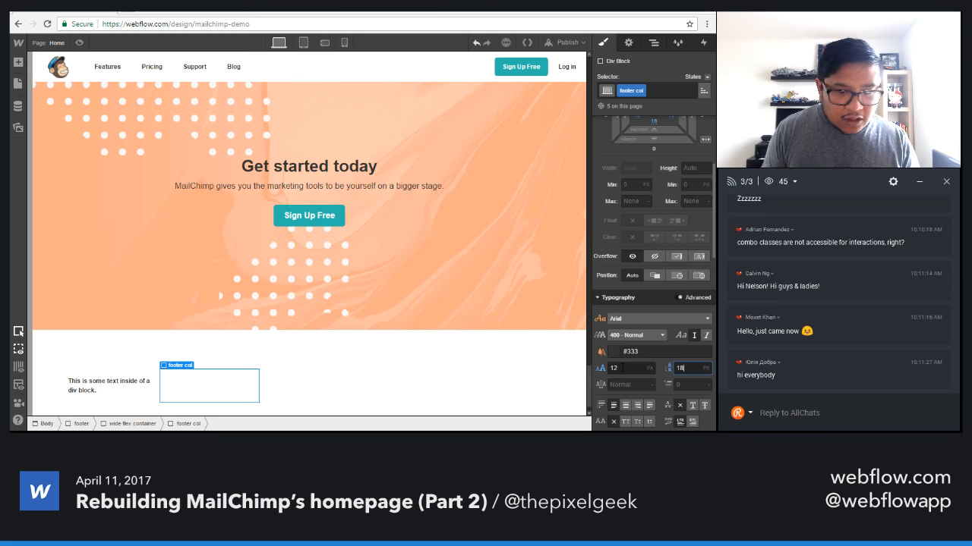
Change the first column's title text to "Features" and give the title a 10 px bottom margin.
scroll(205, 387, "down", 1)
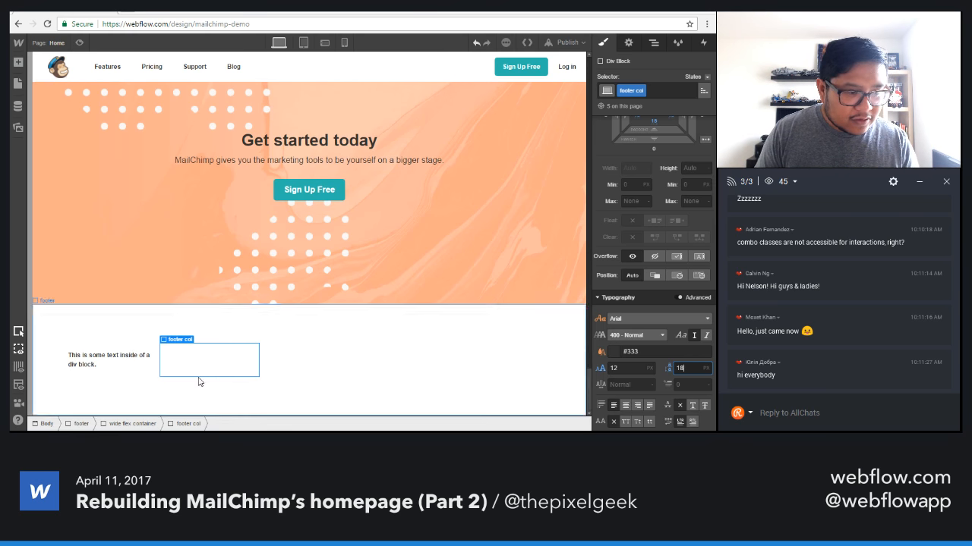
left_click(125, 366)
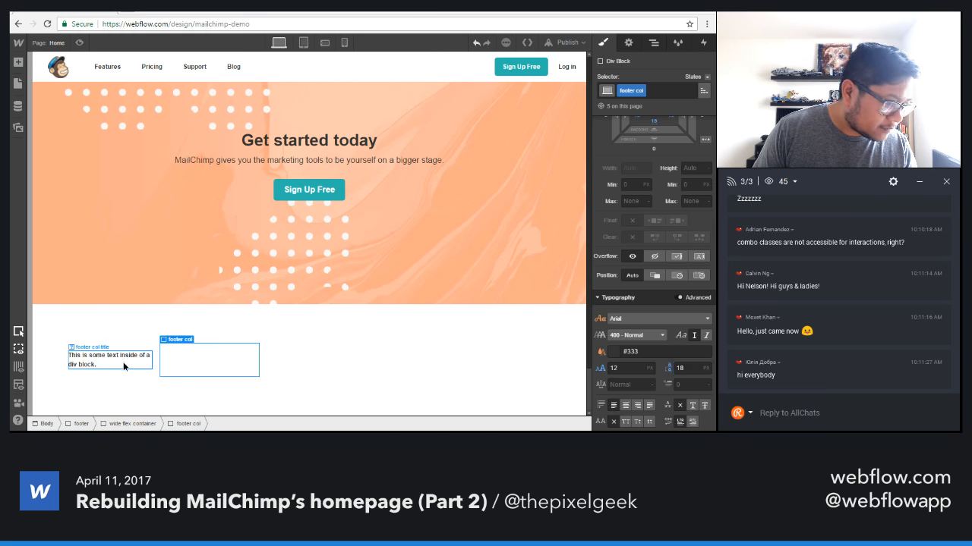
double_click(105, 362)
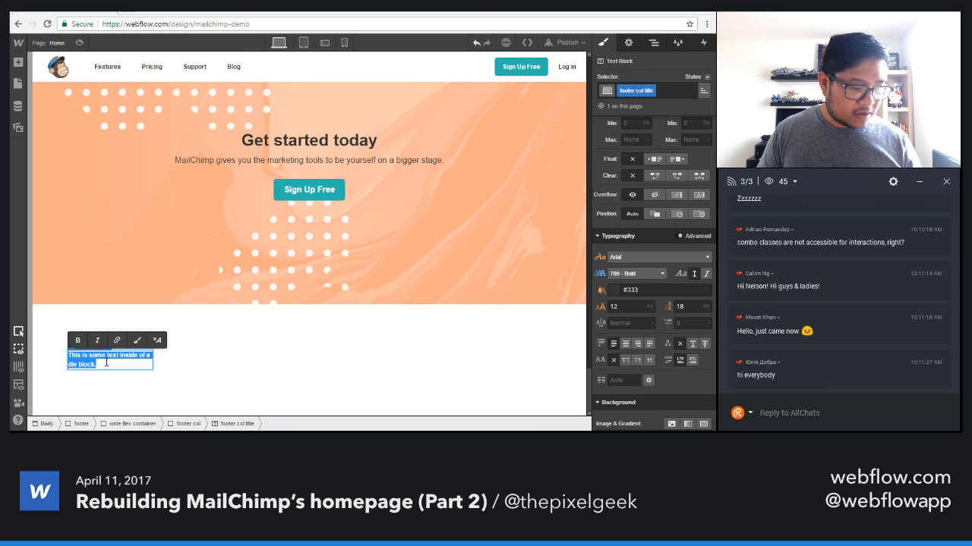
type("Features")
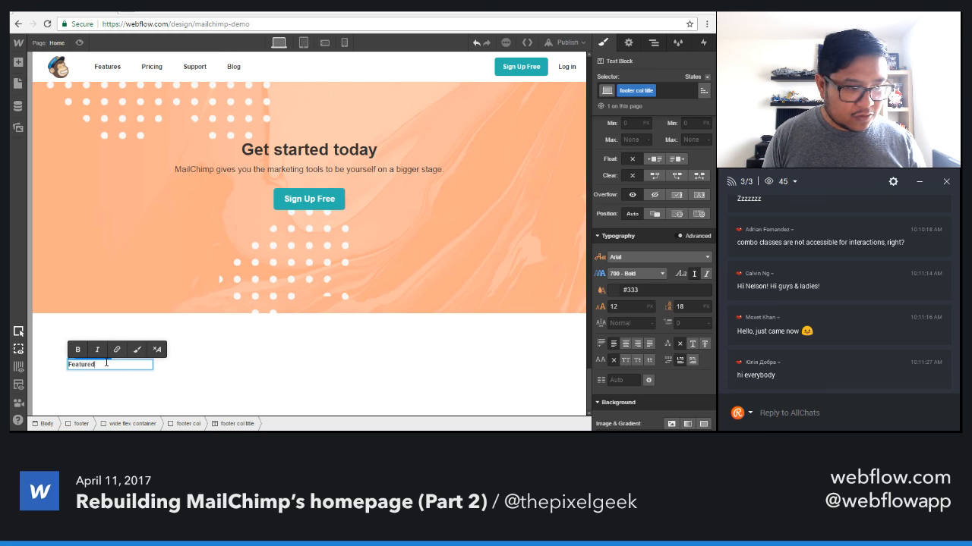
key("Escape")
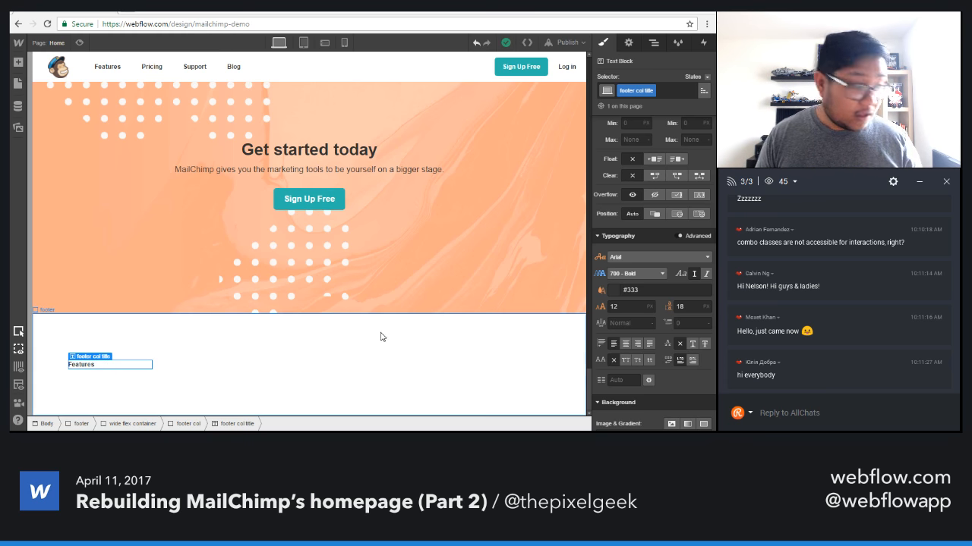
scroll(634, 214, "up", 5)
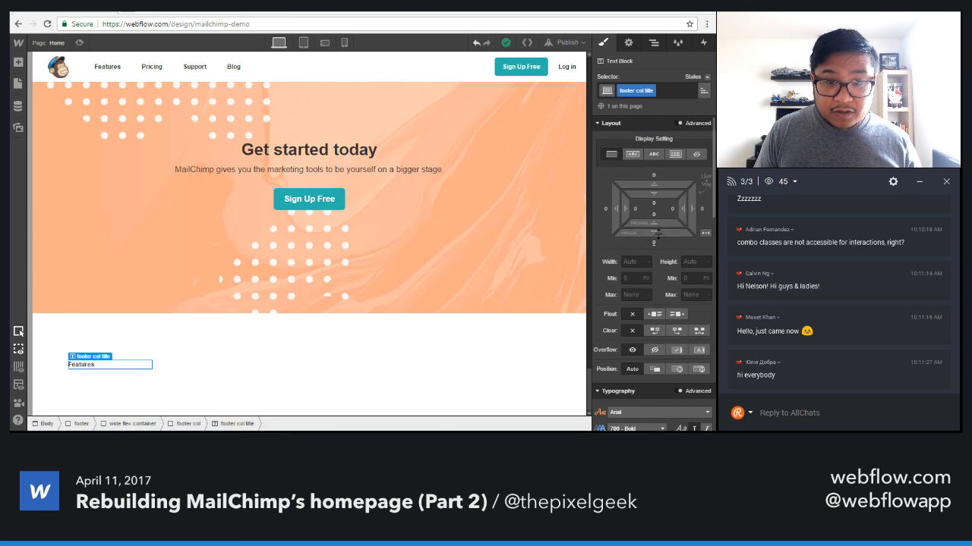
left_click_drag(654, 239, 658, 250)
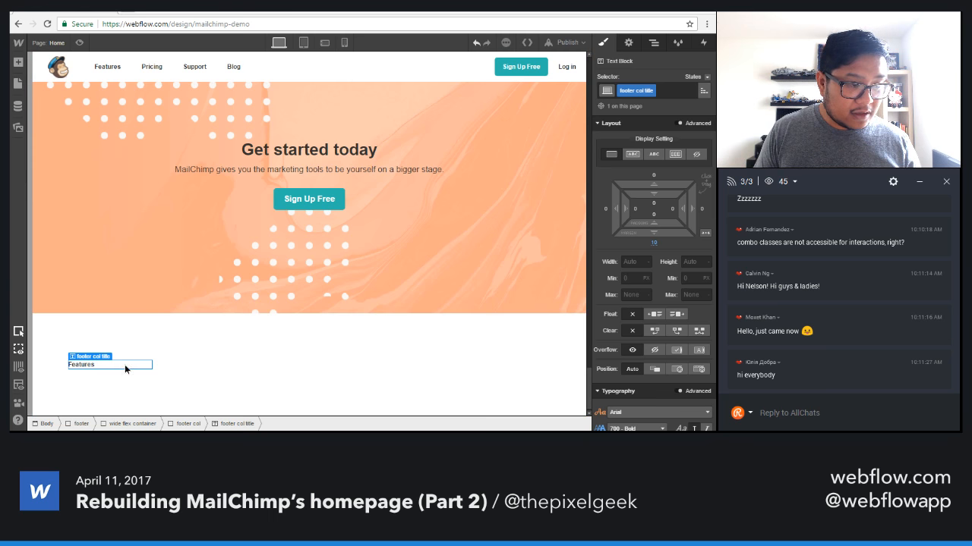
Add a text link below the "Features" title and move its link settings clear of the footer column.
key("a")
left_click_drag(138, 308, 157, 350)
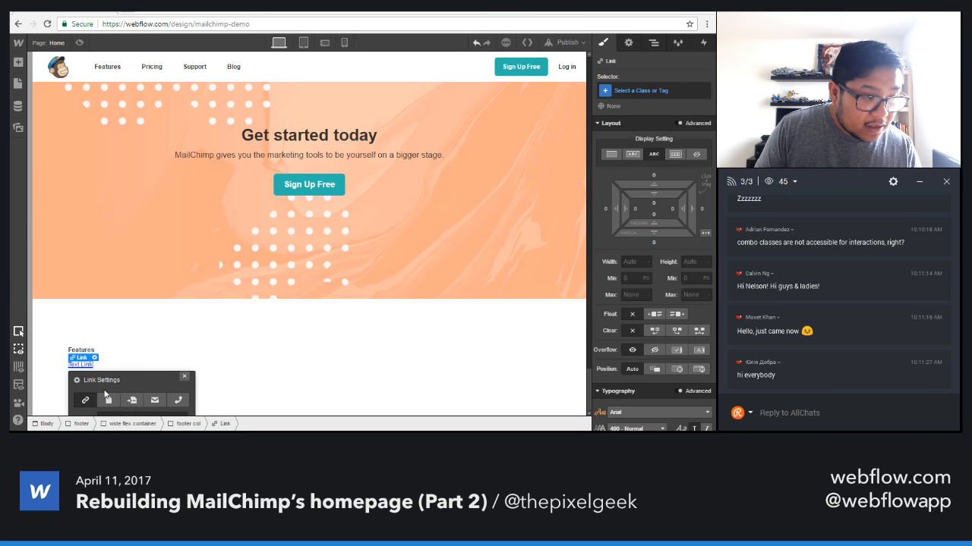
left_click_drag(111, 378, 211, 272)
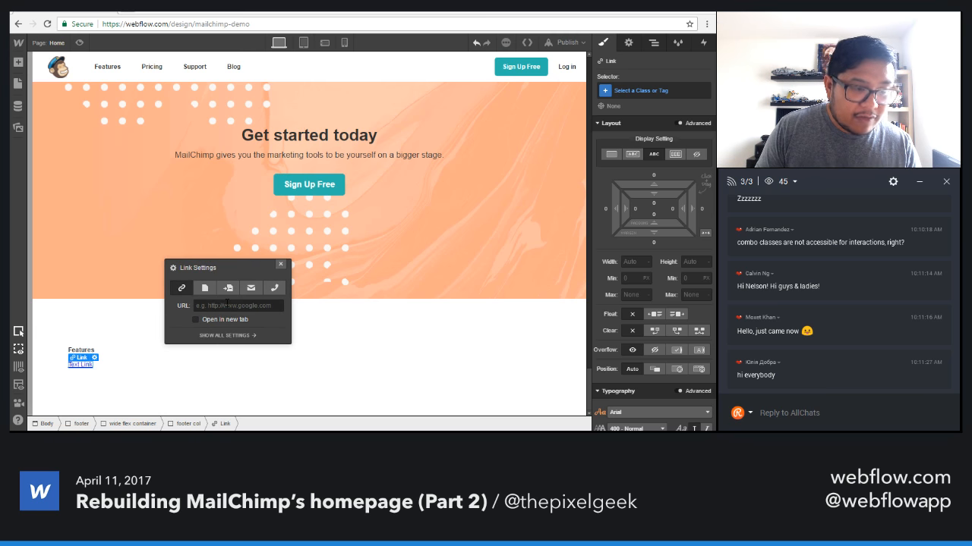
Set the URL of the text link below "Features" to "#" and change its text to "Facebook Ads".
left_click(227, 304)
type("#")
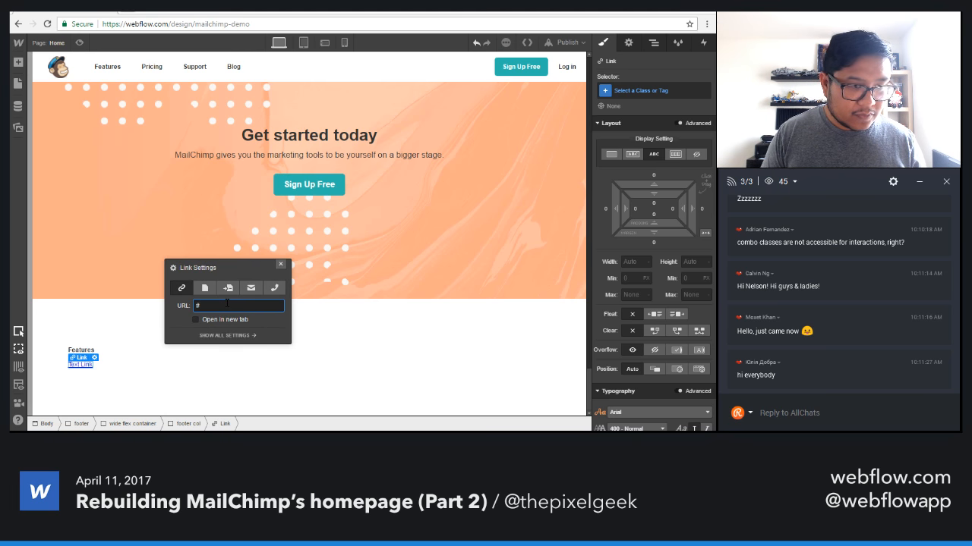
left_click(280, 264)
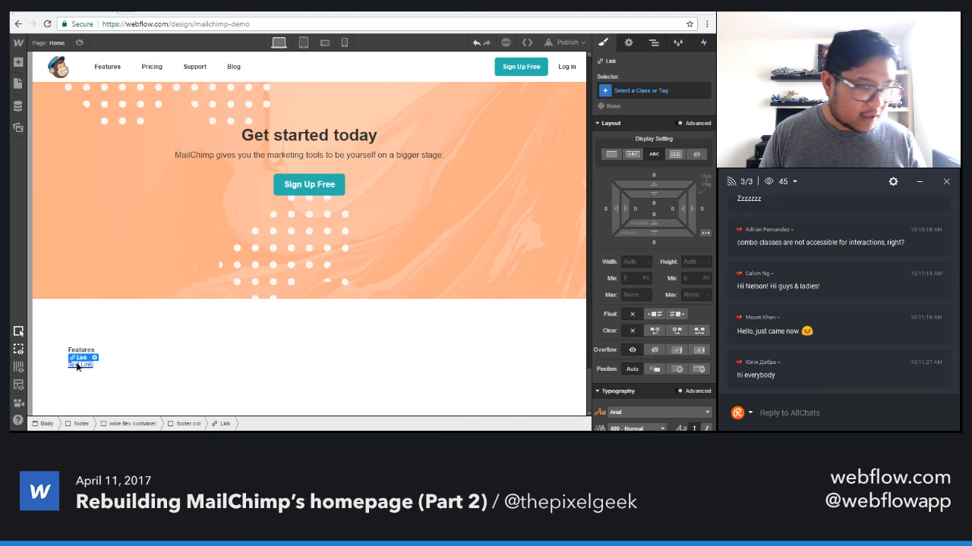
double_click(80, 364)
type("Face")
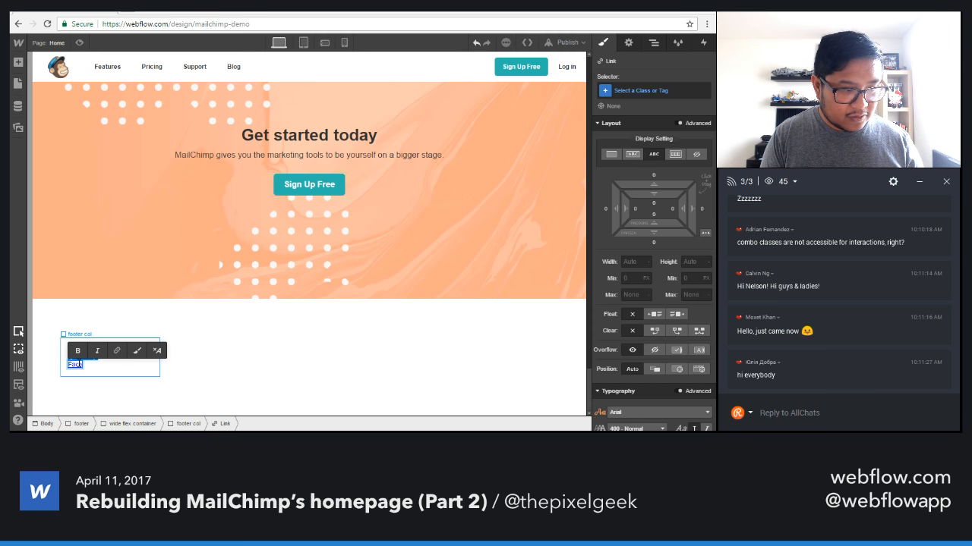
type("book Ads")
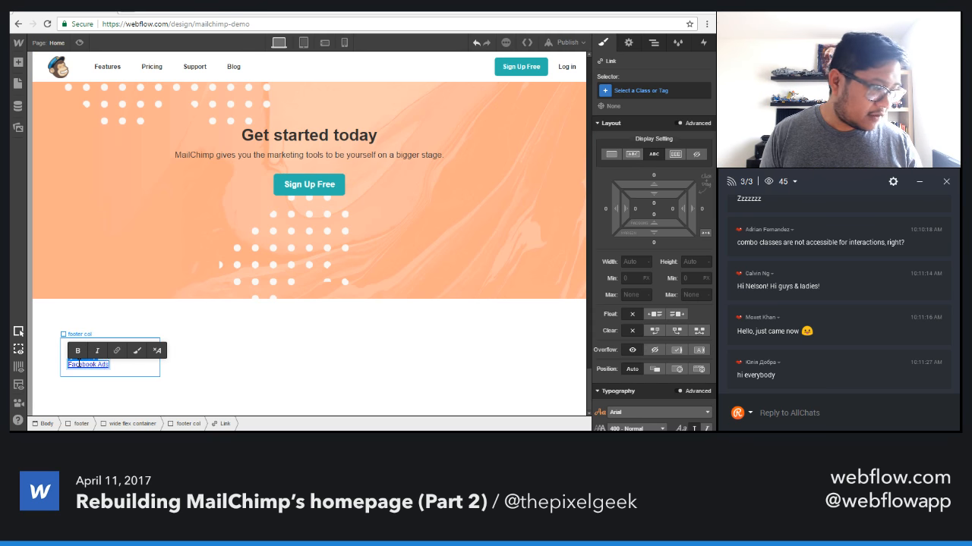
key("Escape")
Give the "Facebook Ads" link the class "footer link" and set its display to Block.
left_click(642, 91)
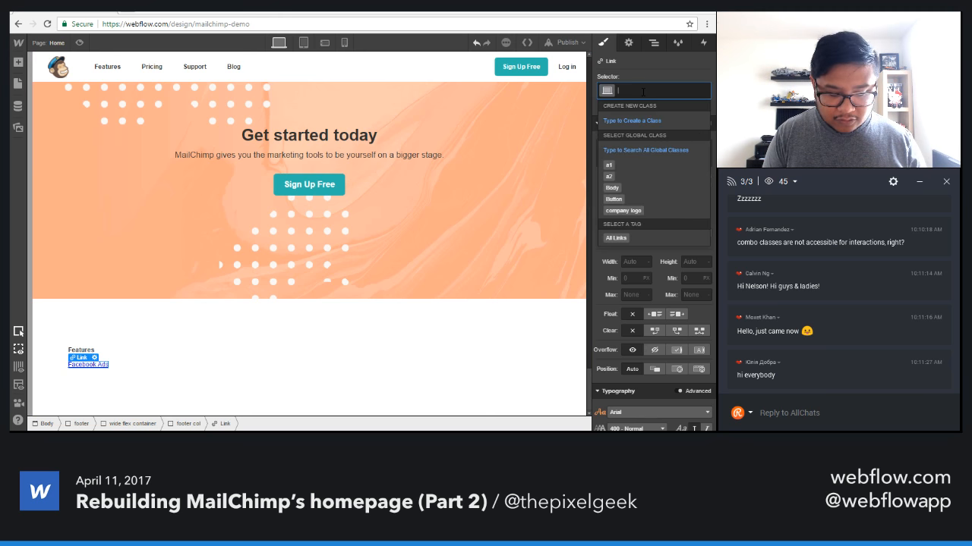
type("footer link")
key("Return")
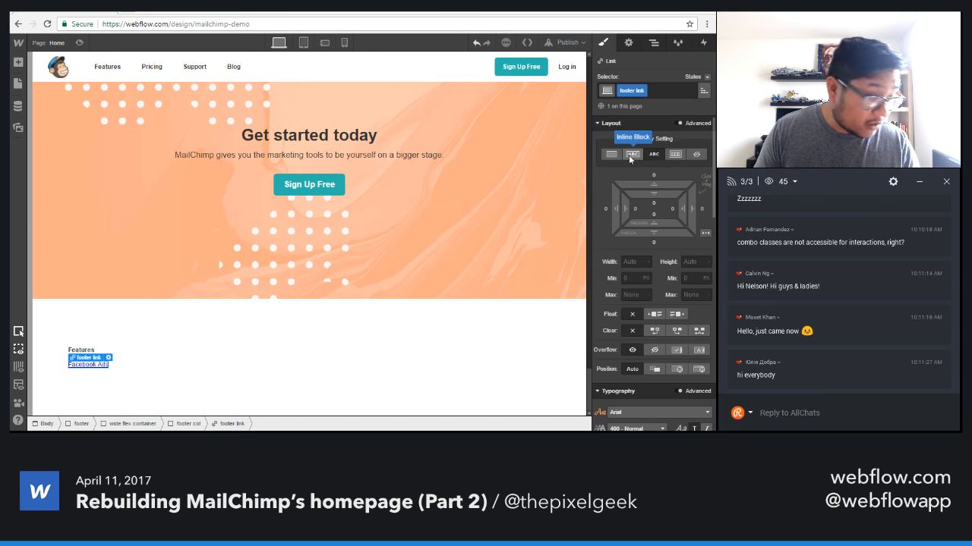
left_click(608, 153)
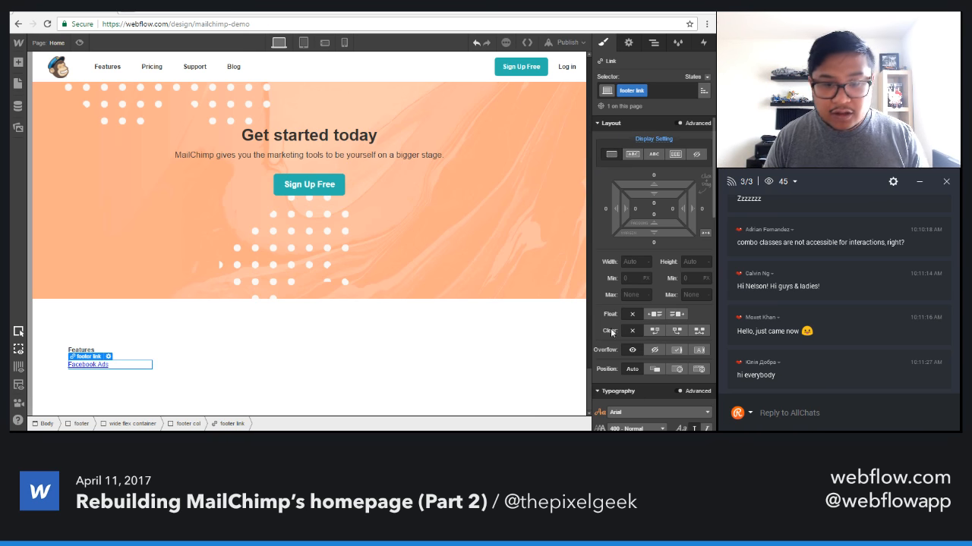
Save the hero "Sign Up Free" button's background color #2cb6b0 as a reusable color swatch.
scroll(658, 314, "down", 3)
left_click(611, 239)
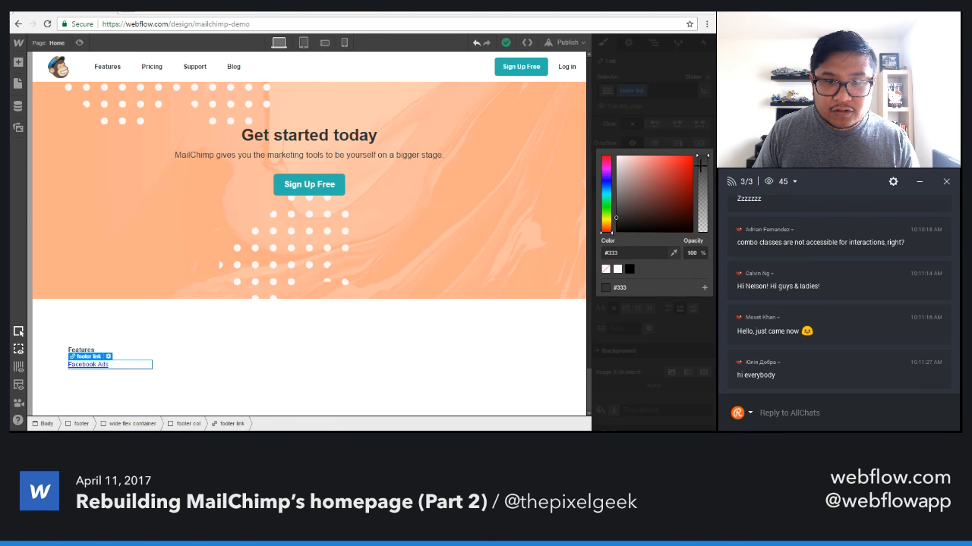
left_click(338, 183)
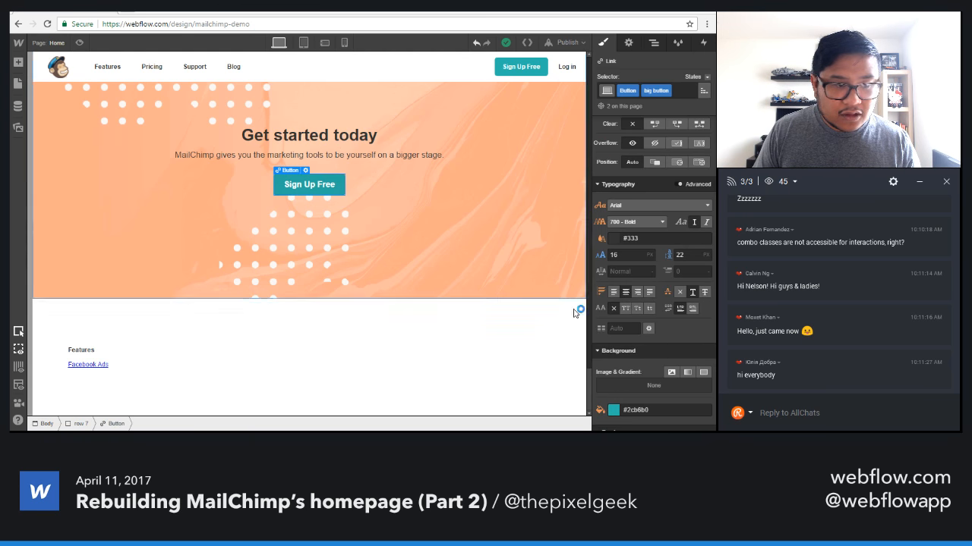
scroll(614, 370, "down", 3)
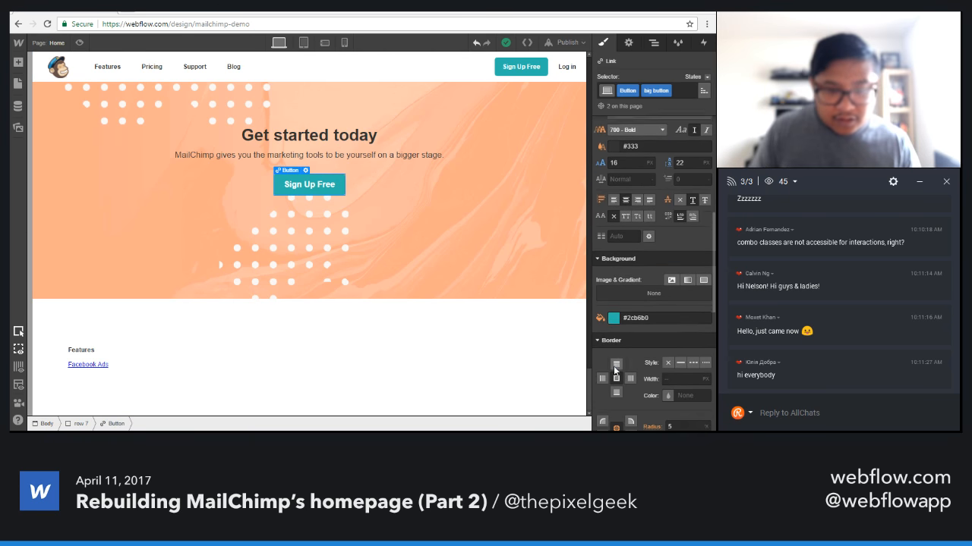
left_click(613, 307)
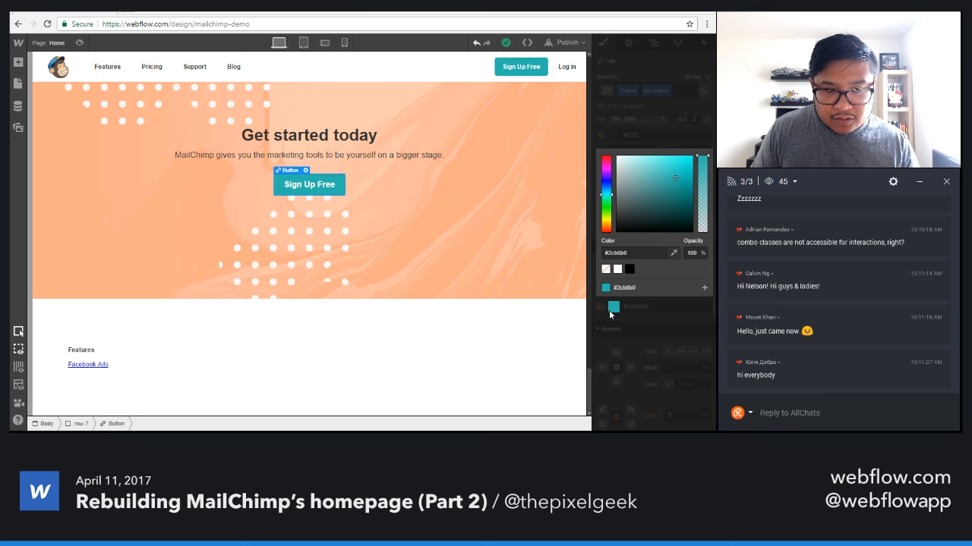
left_click(704, 290)
left_click(690, 305)
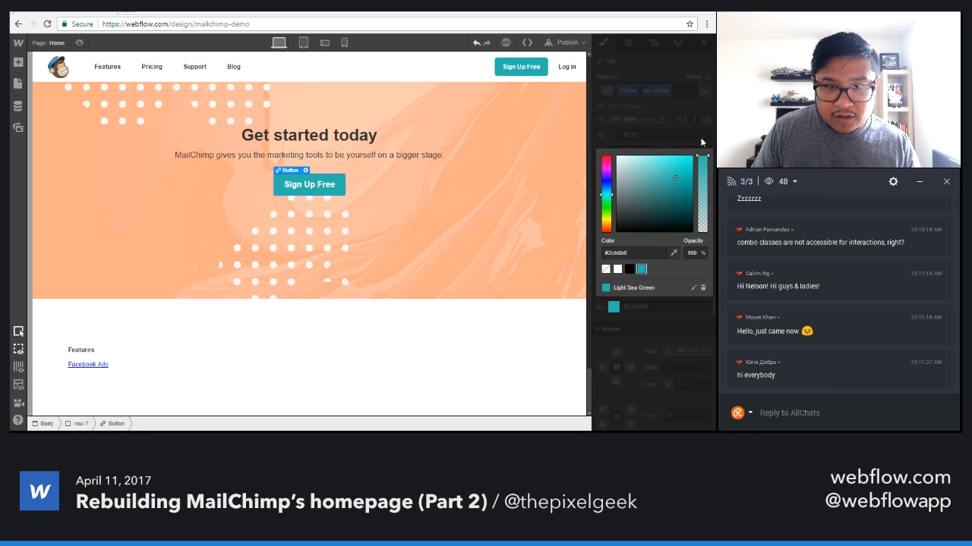
left_click(698, 140)
Color the "Facebook Ads" footer link with the saved teal swatch #2cb6b0 and remove its underline.
left_click(99, 364)
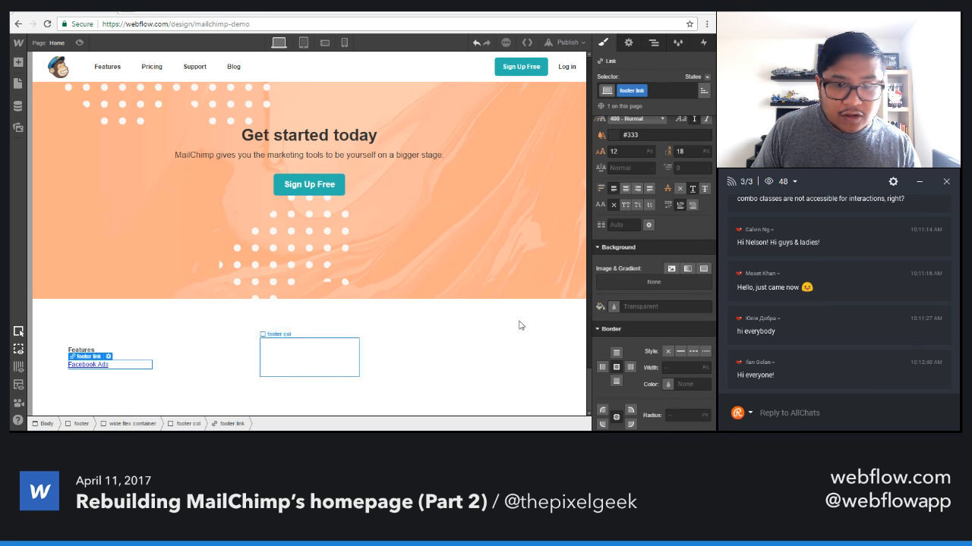
left_click(610, 137)
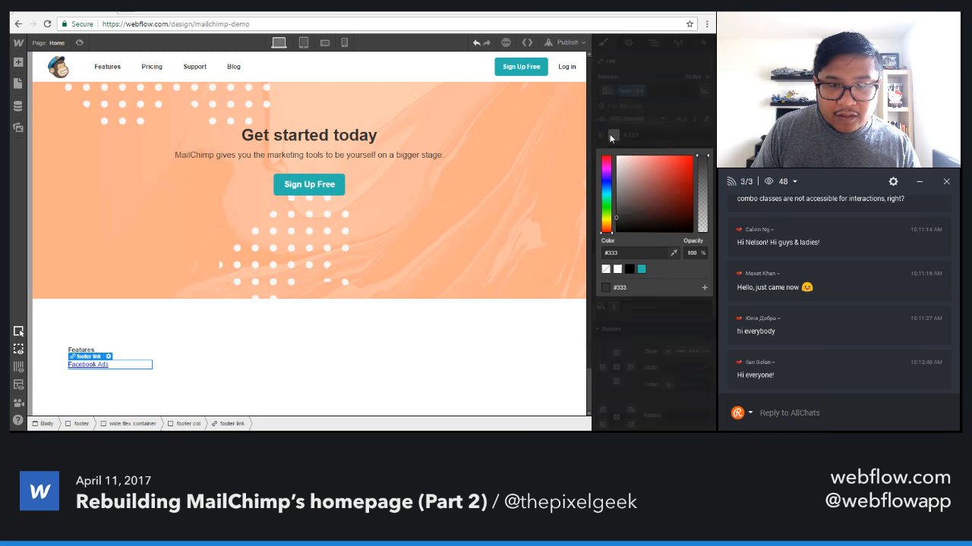
left_click(641, 269)
left_click(699, 133)
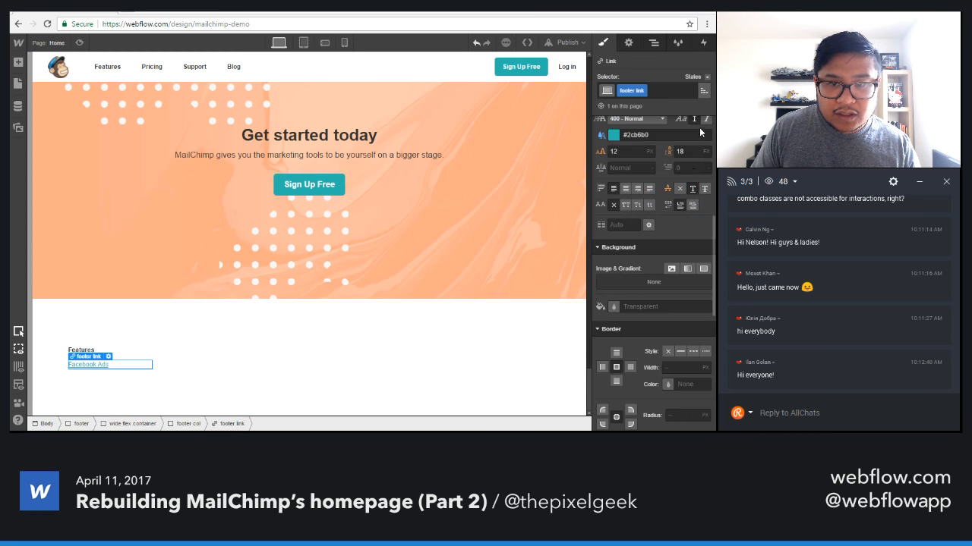
left_click(679, 190)
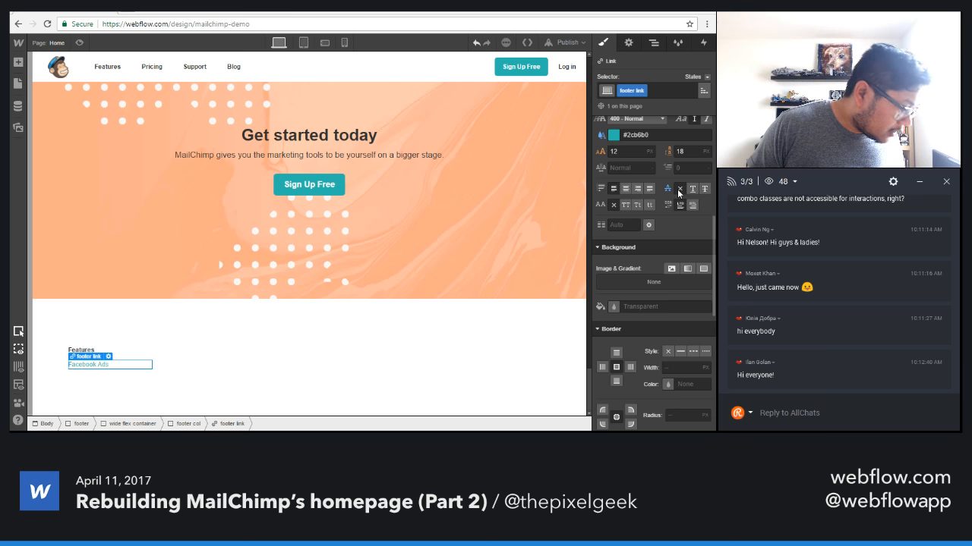
Underline the footer link's text in its Hover state.
left_click(702, 77)
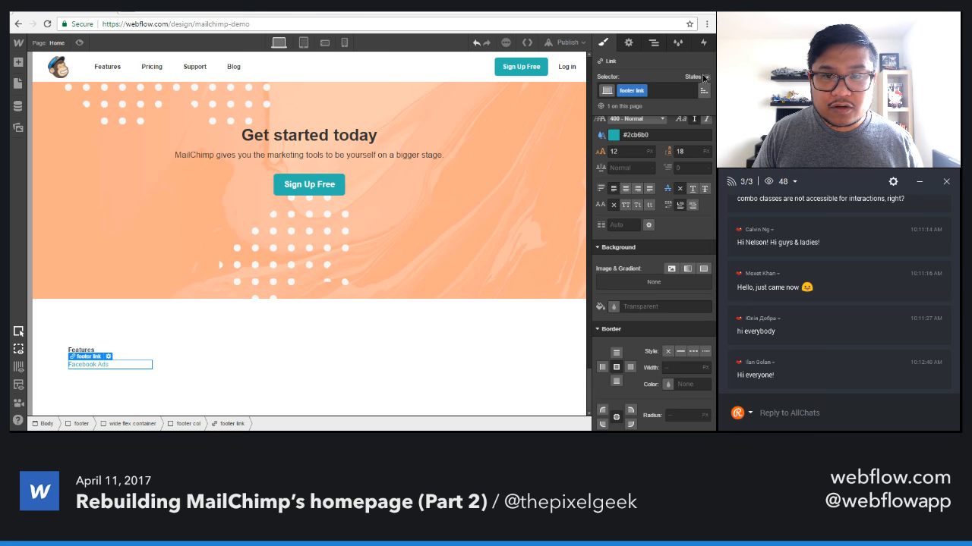
left_click(691, 103)
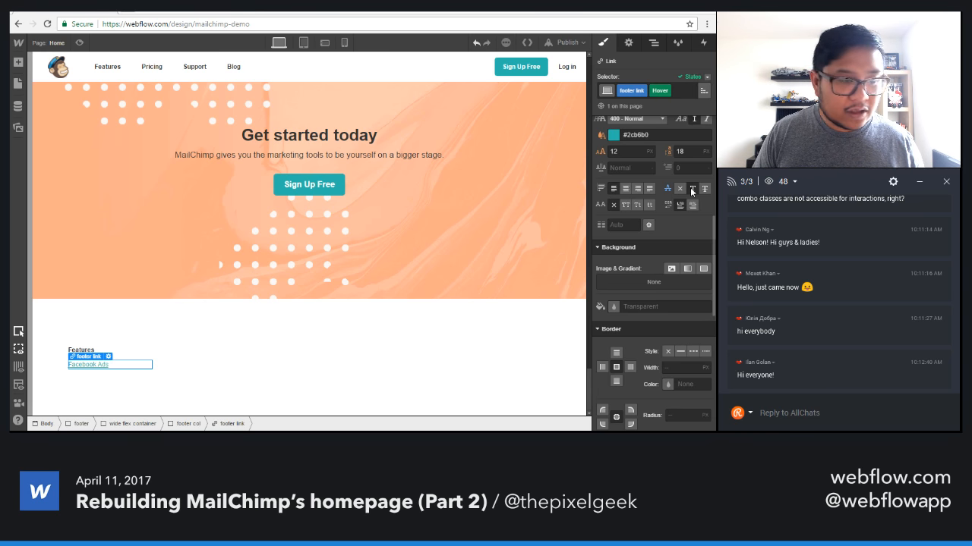
left_click(173, 349)
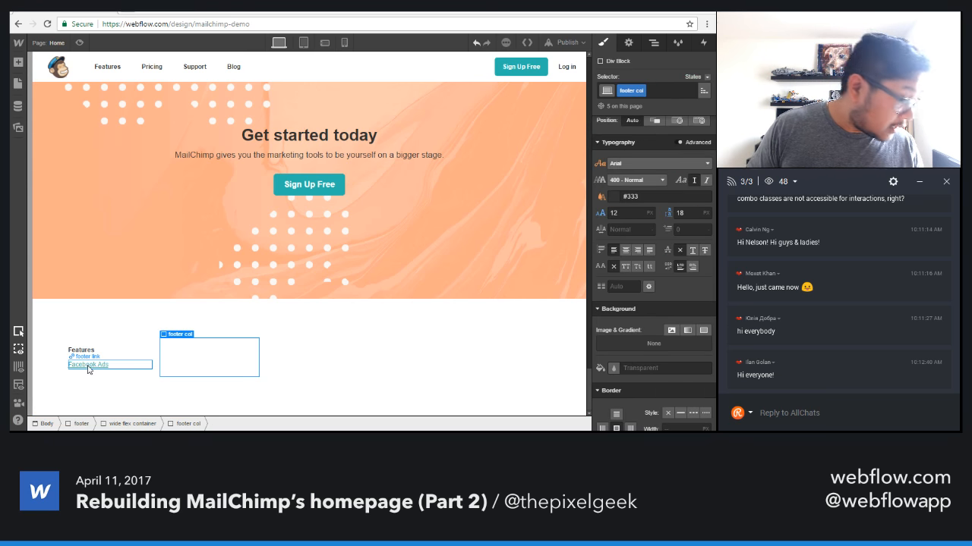
Give the "footer link" class a 5 px bottom margin.
left_click(89, 366)
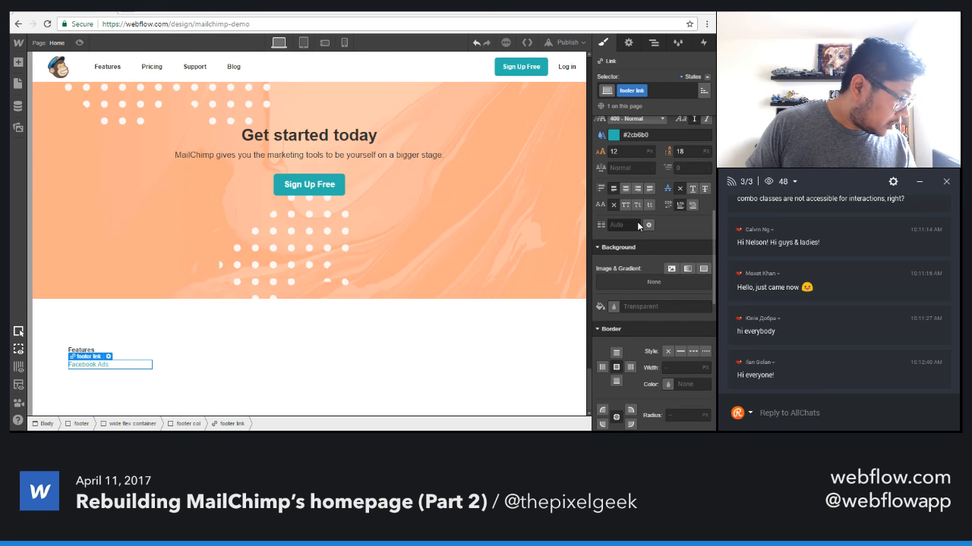
scroll(649, 230, "up", 4)
scroll(651, 228, "up", 5)
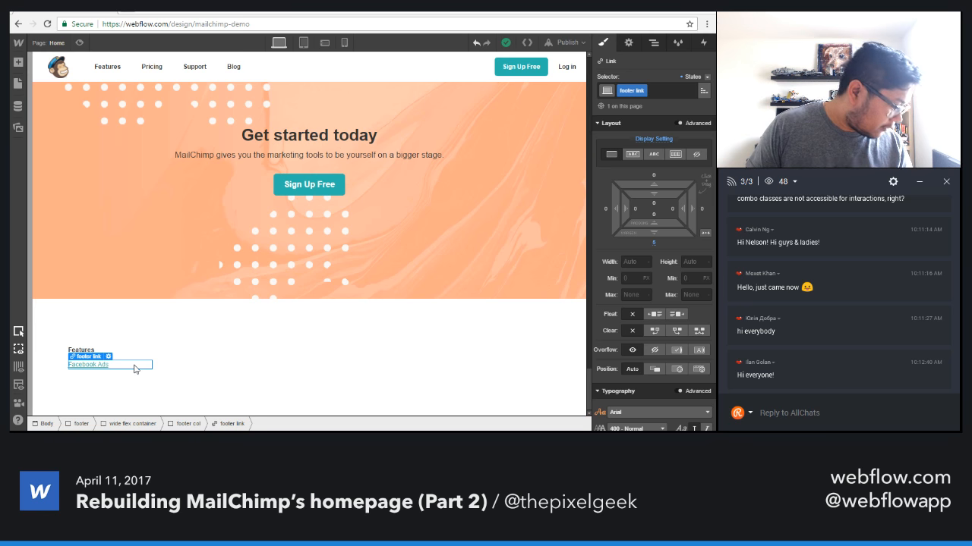
Duplicate the "Facebook Ads" link until the column holds five links, and set the links' bottom margin to 2 px.
key("ctrl+d")
key("ctrl+d")
key("ctrl+d")
key("ctrl+d")
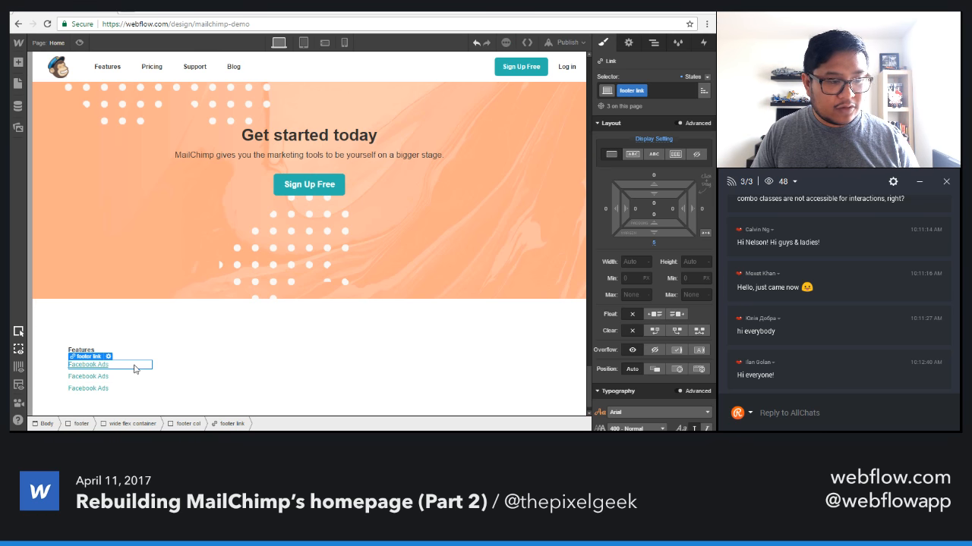
scroll(139, 369, "down", 1)
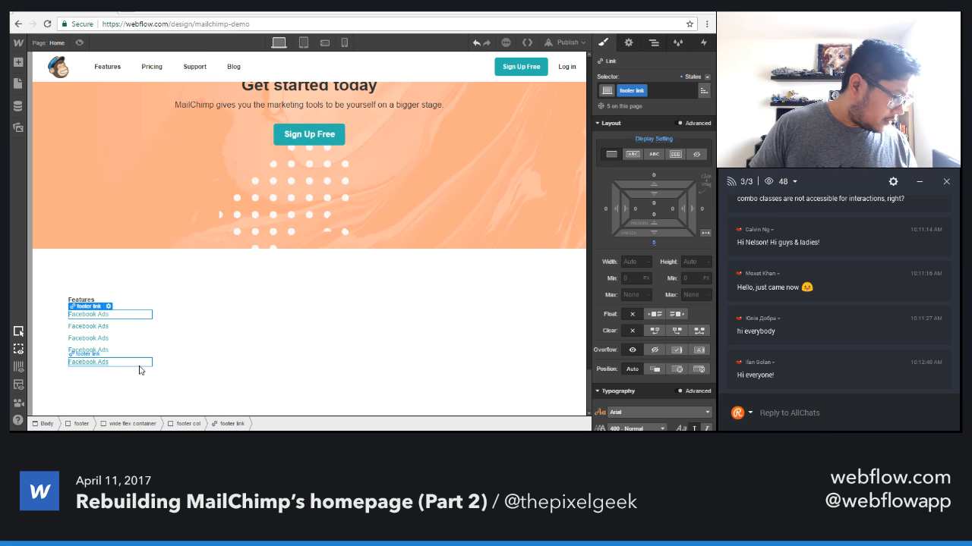
left_click_drag(663, 236, 666, 234)
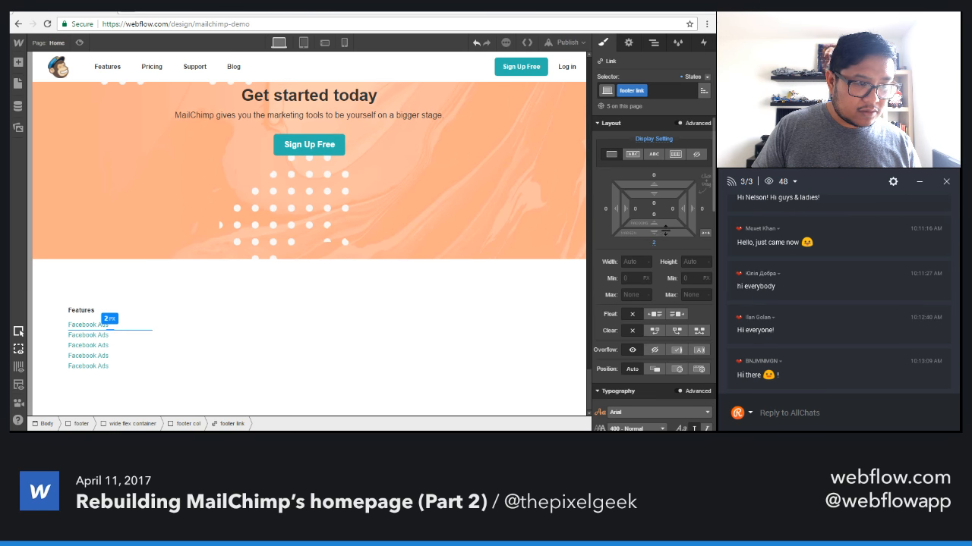
Delete the four empty footer columns beside the "Features" column.
left_click(334, 343)
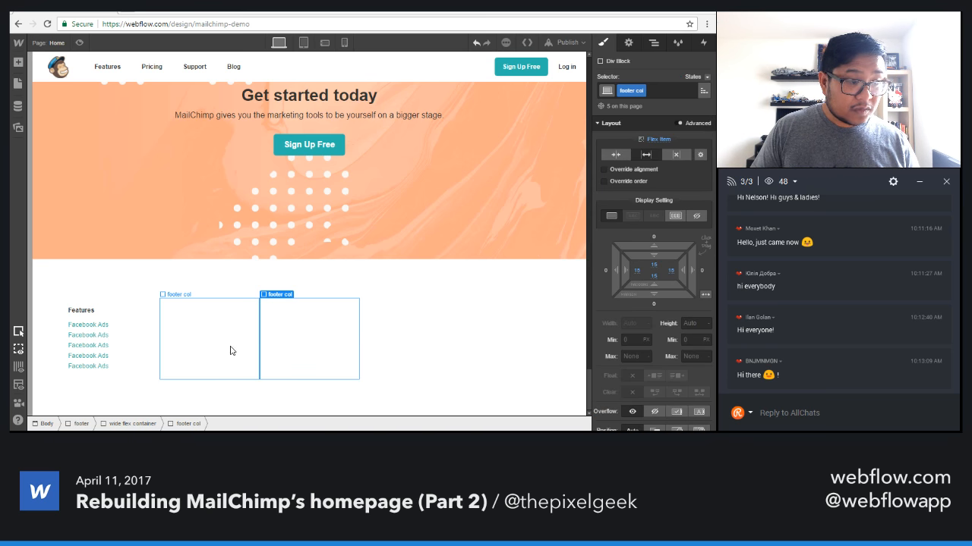
left_click(230, 349)
key("Delete")
key("Delete")
key("Delete")
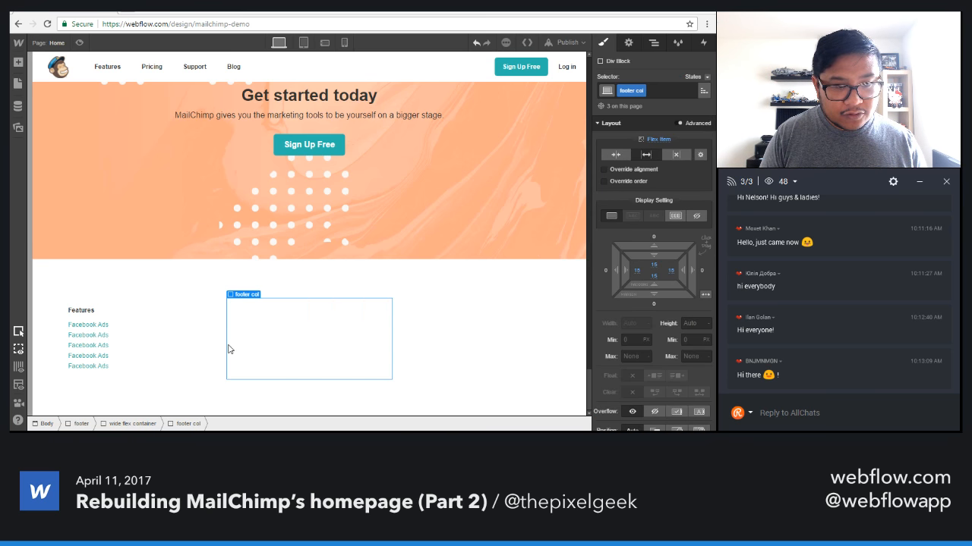
key("Delete")
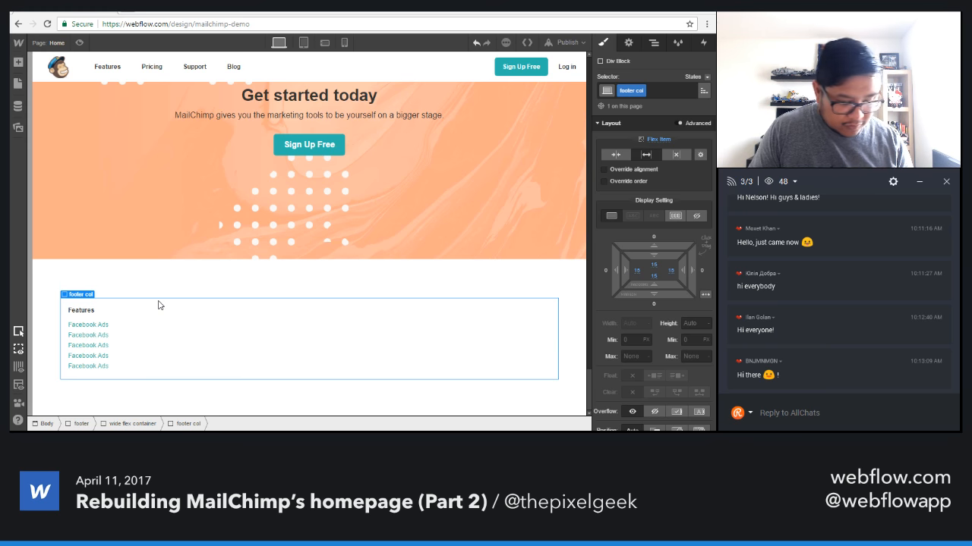
Paste copies of the complete "Features" column until the footer has five columns.
key("ctrl+v")
key("ctrl+v")
key("ctrl+v")
key("ctrl+v")
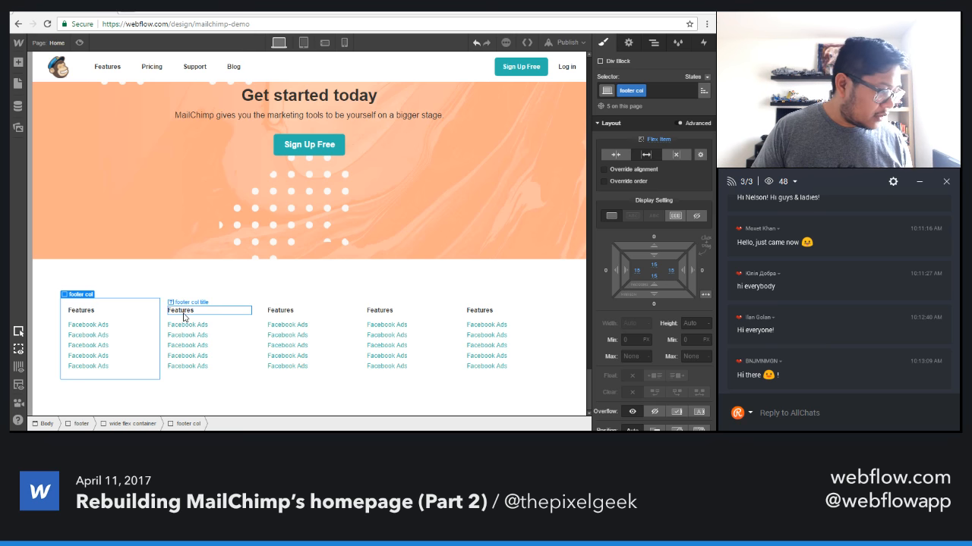
Change the second footer column's title to "Tools" and the third column's title to "Resources".
double_click(183, 315)
type("Tools")
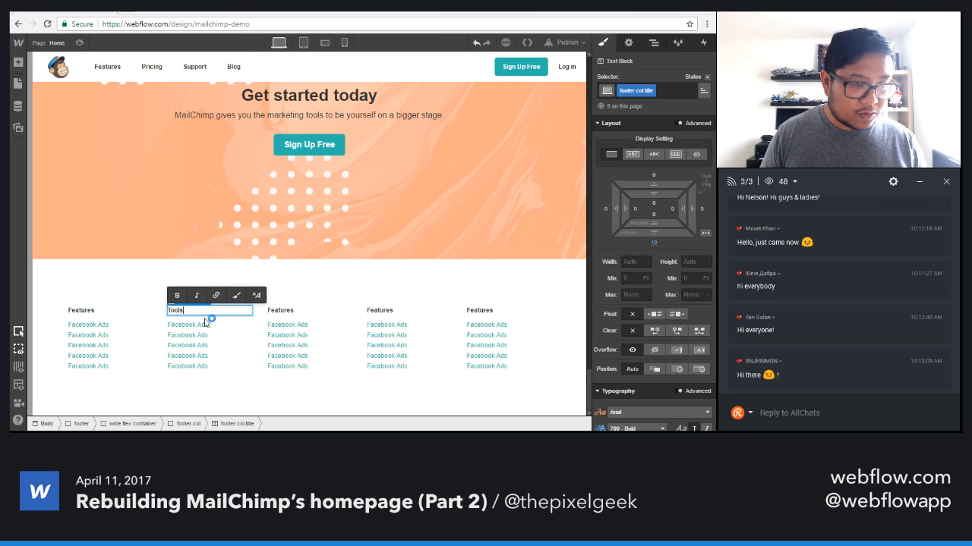
double_click(287, 314)
type("Rescours")
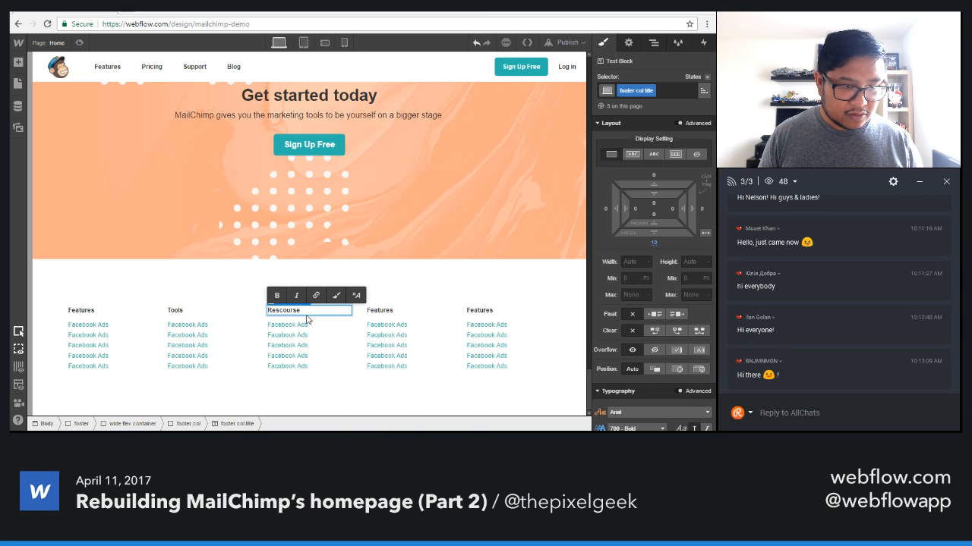
double_click(287, 310)
type("R")
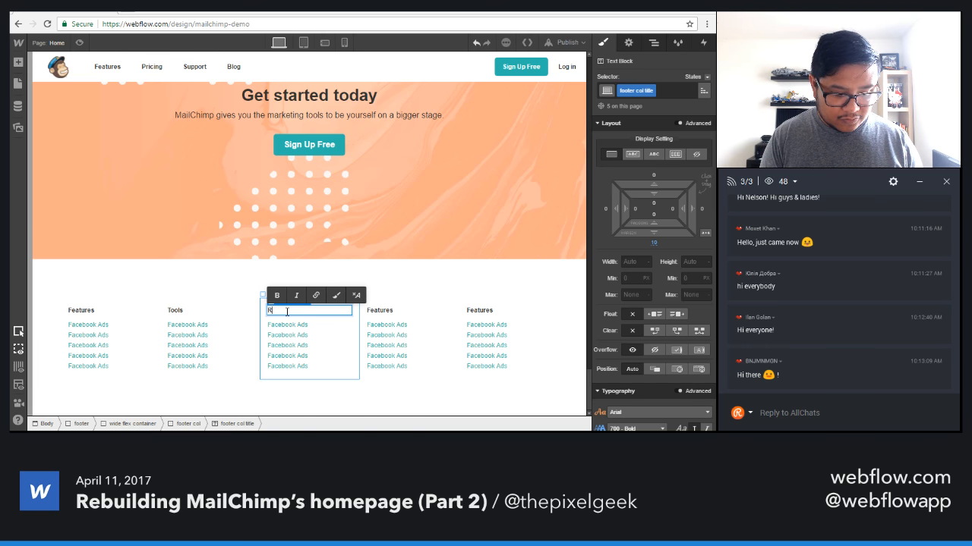
Change the fourth footer column's title to "About" and the fifth column's title to "Contact Us".
double_click(379, 310)
type("About")
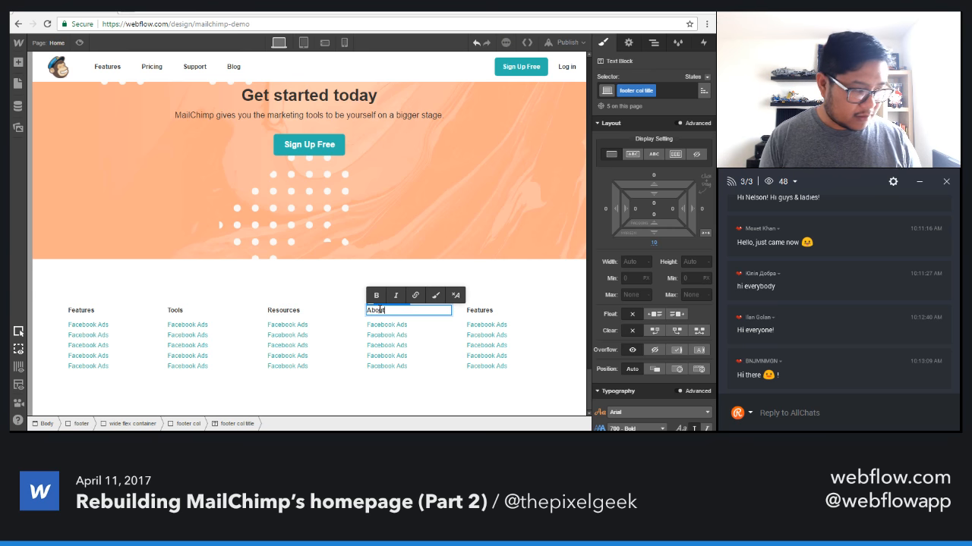
double_click(480, 309)
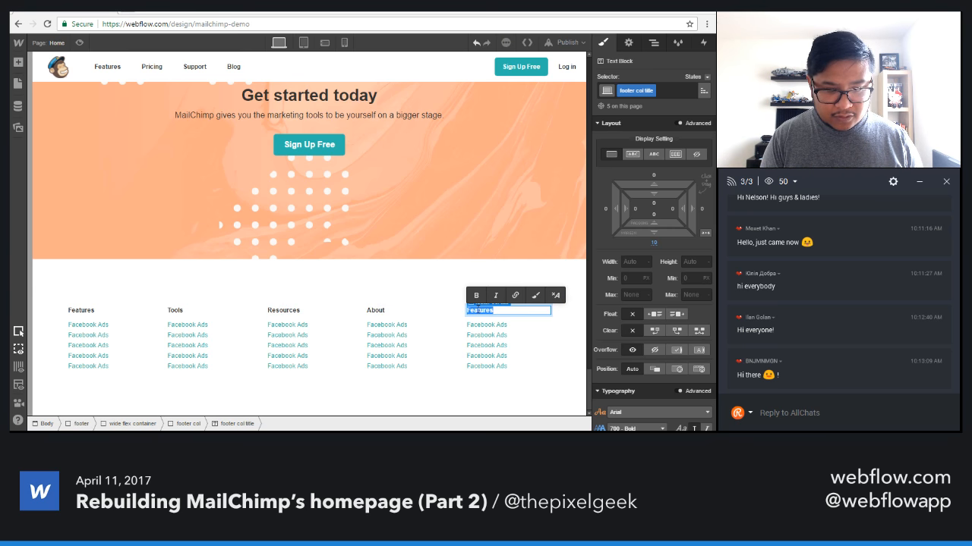
type("Conta")
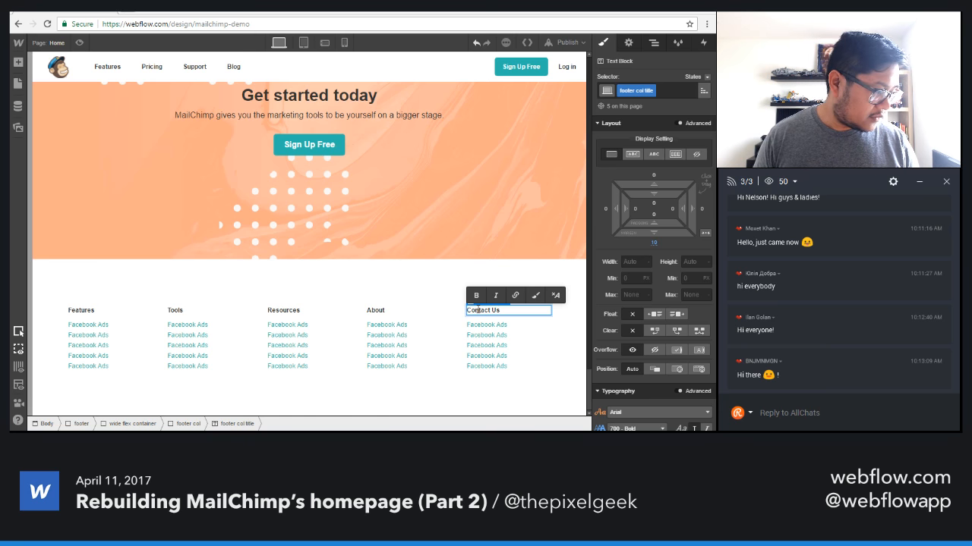
type("ct Us")
key("Escape")
Change the second and third links of the "Features" footer column to "Email Templates" and "Abandoned Cart".
double_click(85, 335)
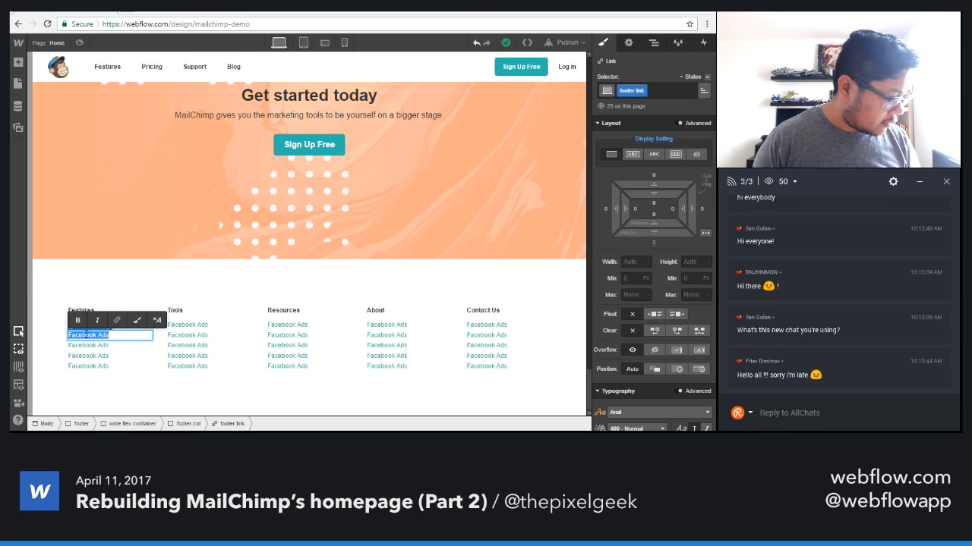
type("Email Templates")
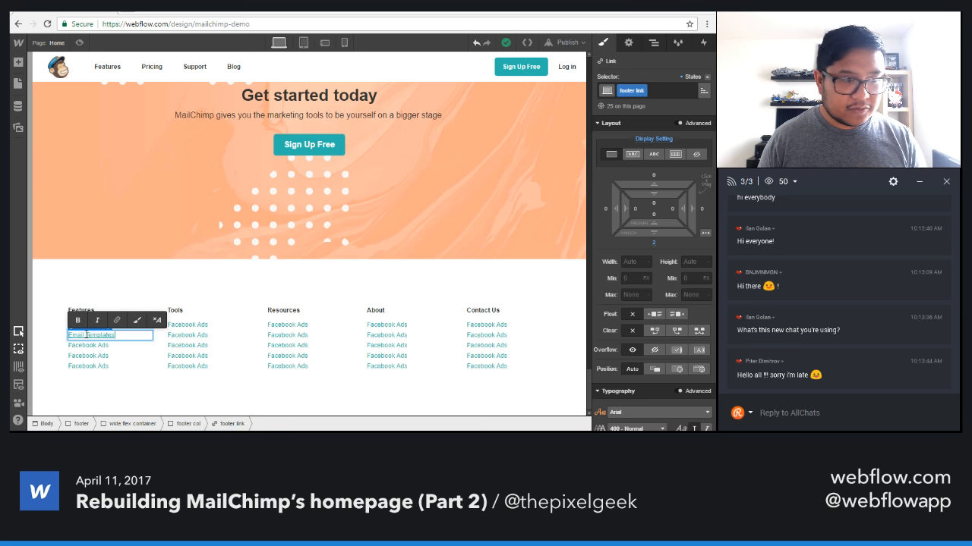
left_click(80, 346)
double_click(80, 346)
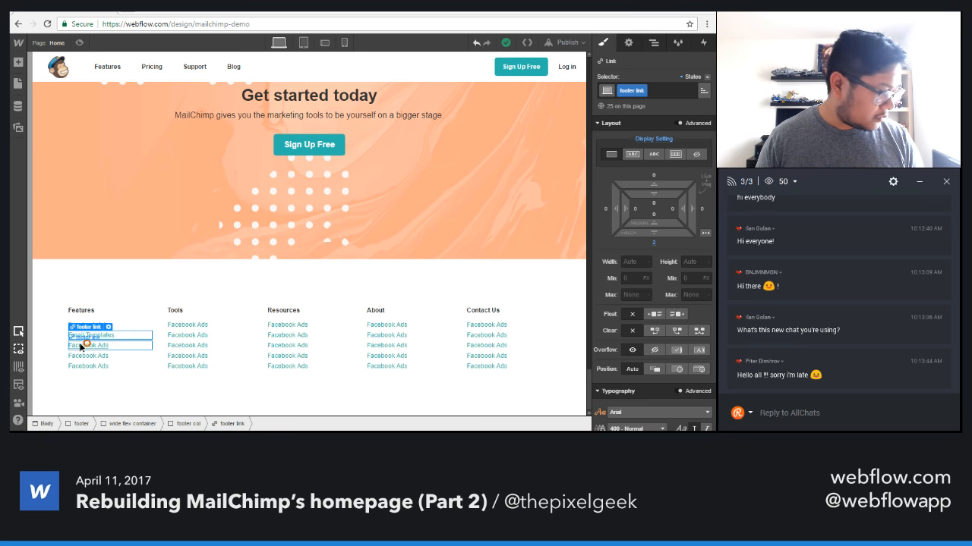
type("Abandoned")
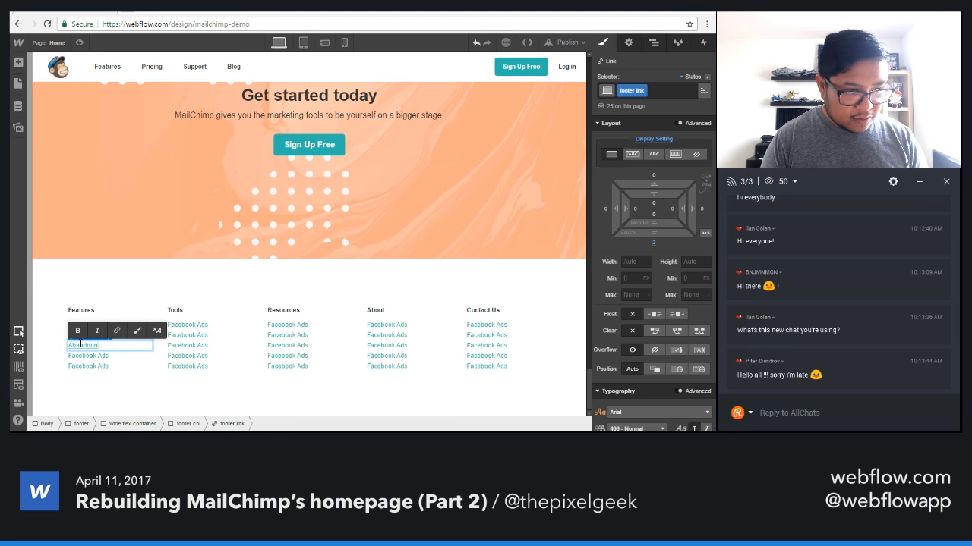
key("BackSpace")
key("BackSpace")
key("BackSpace")
key("BackSpace")
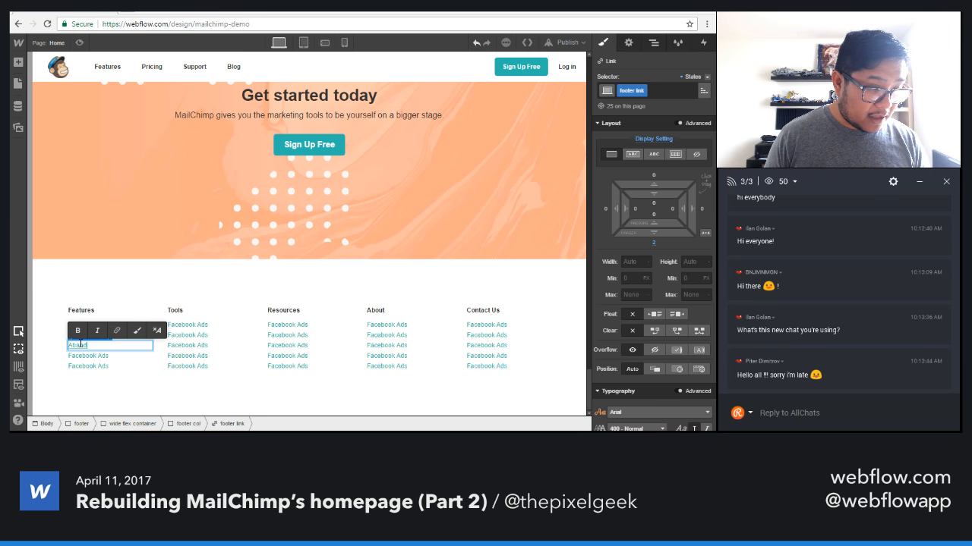
type("oned")
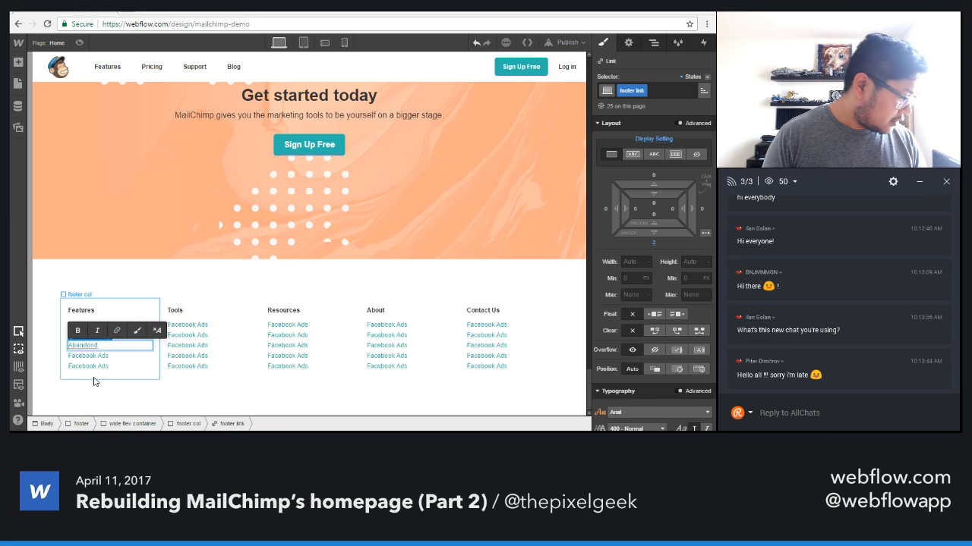
key("BackSpace")
type("ed")
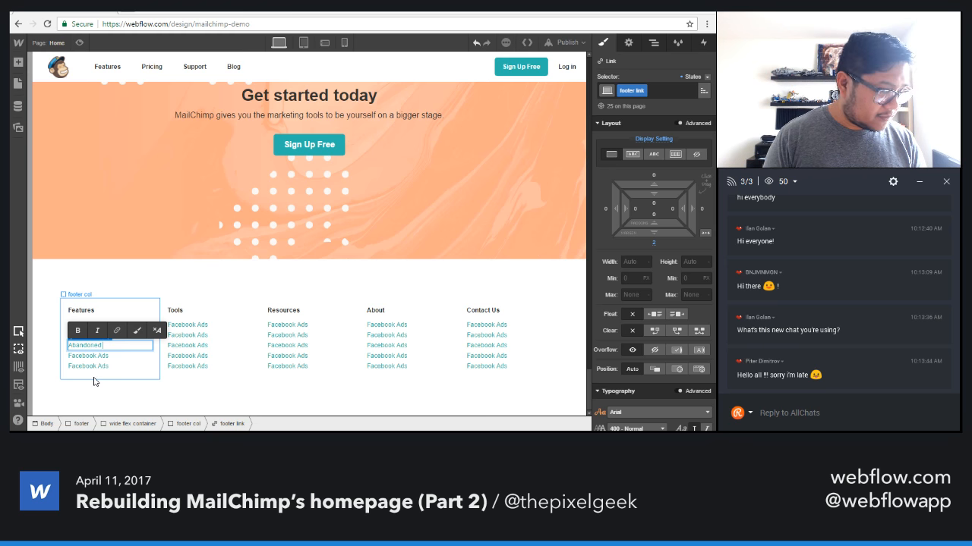
type(" Cart")
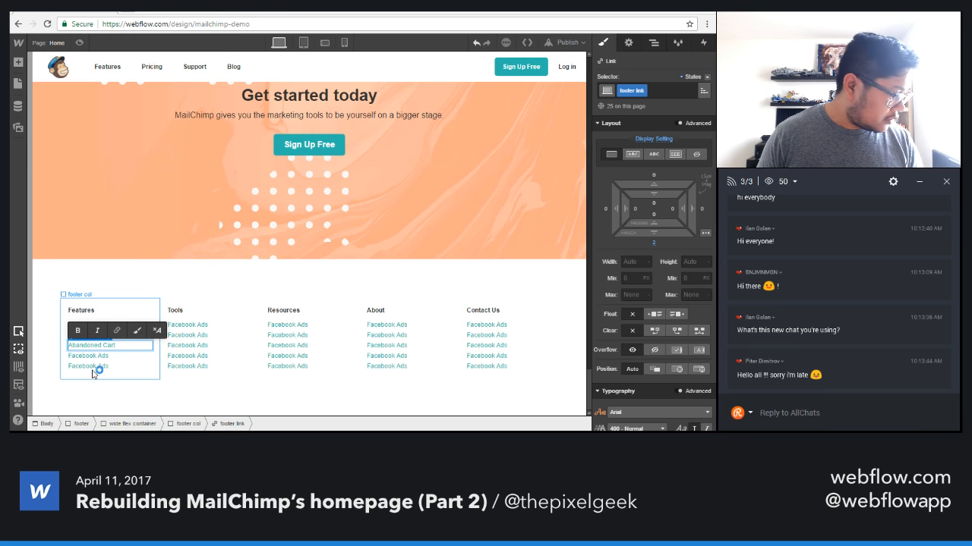
Change the fourth and fifth links of the "Features" footer column to "Marketing Automation" and "Product Recommendations".
left_click(91, 355)
double_click(91, 355)
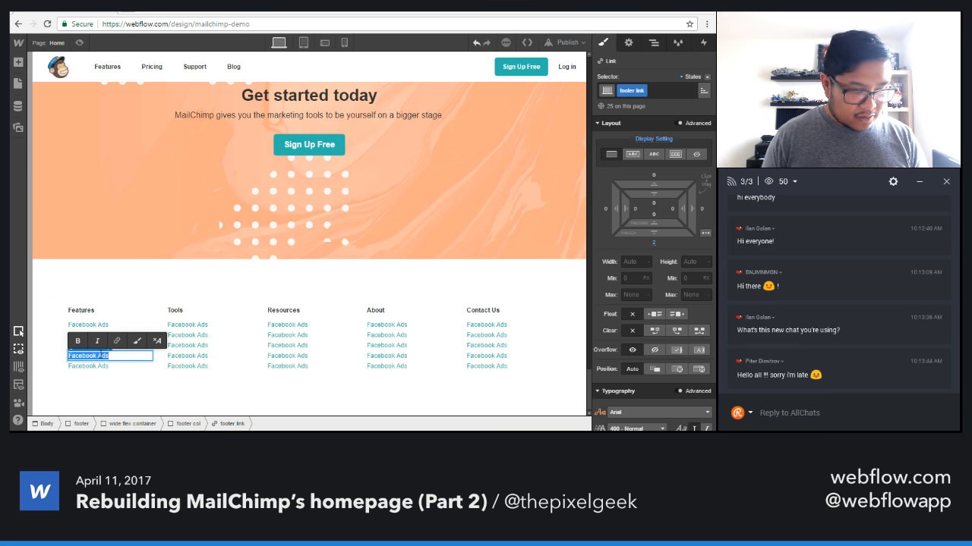
type("Marketing au")
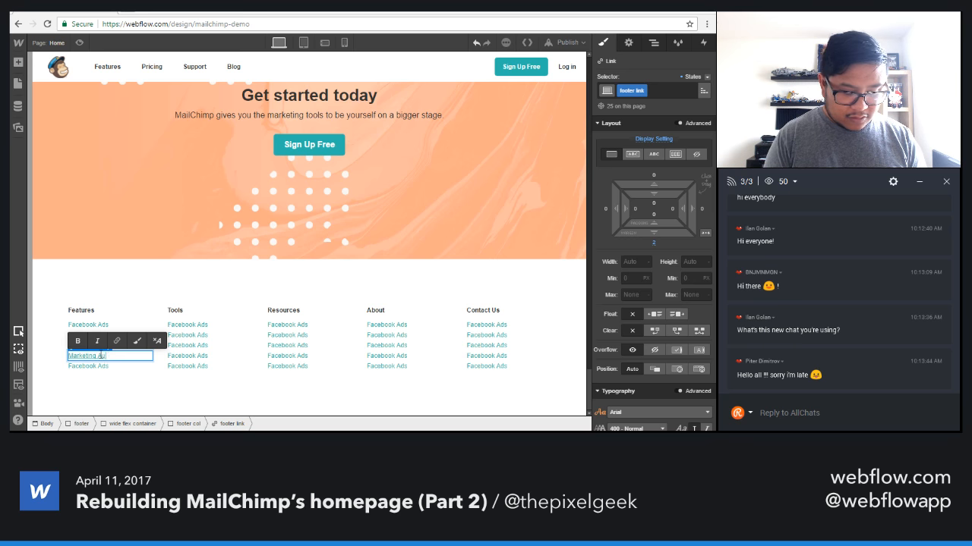
type("tomation")
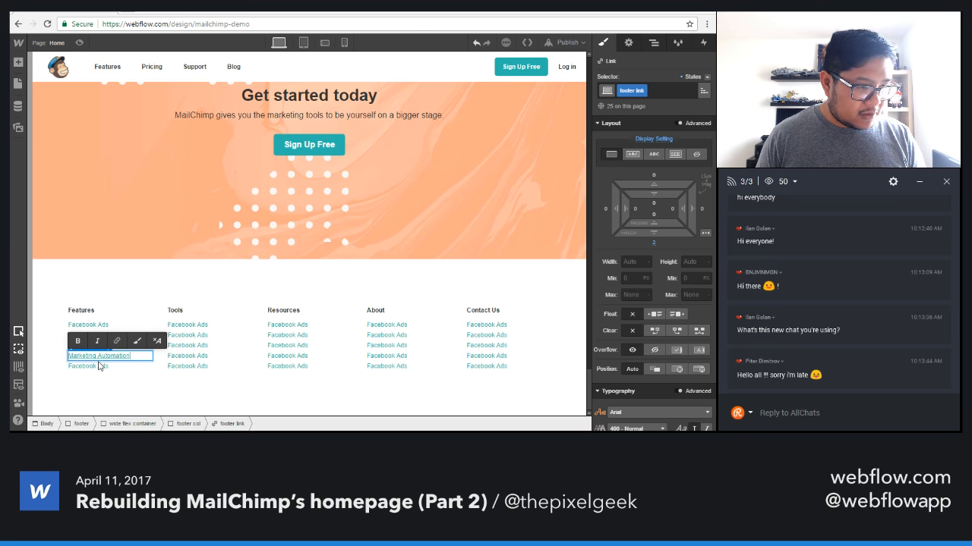
left_click(95, 367)
double_click(95, 367)
type("Pro")
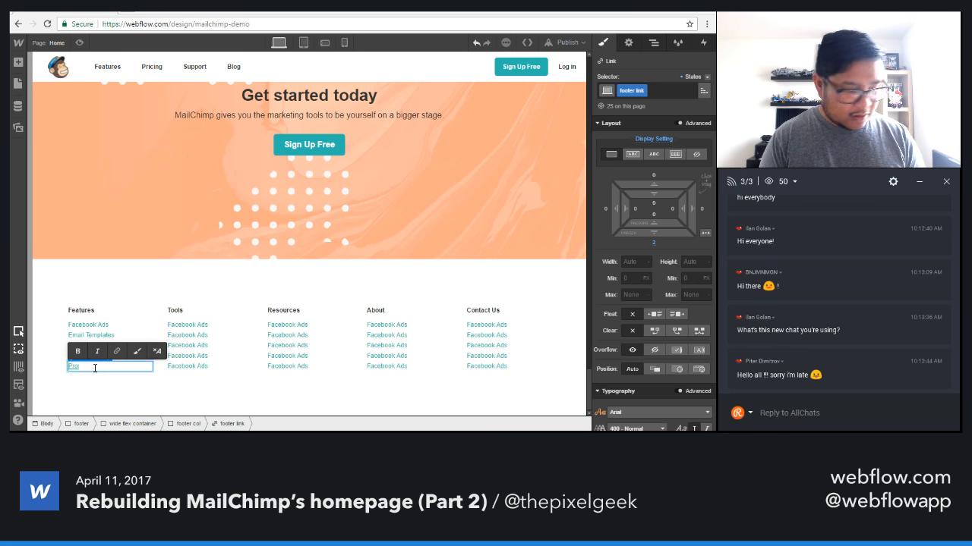
type("duct Recommendations")
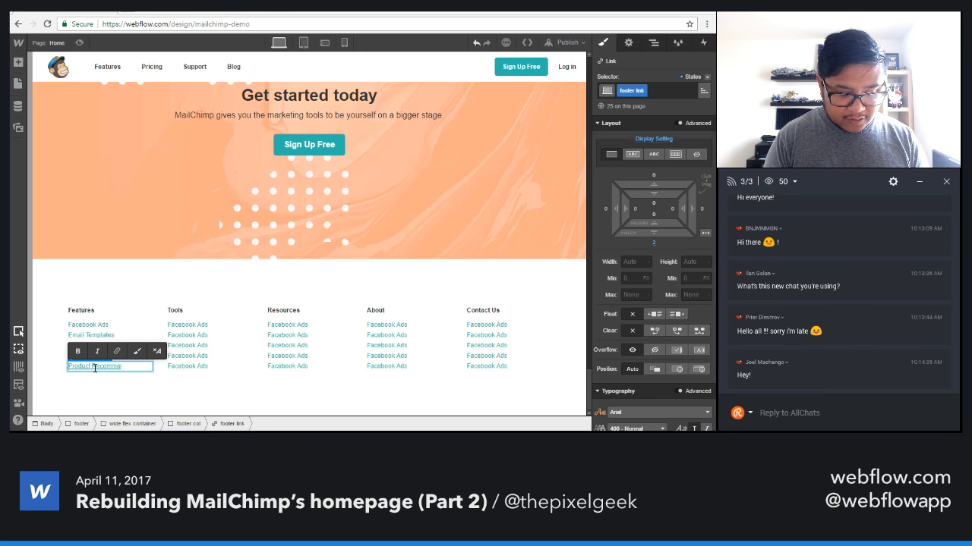
key("Escape")
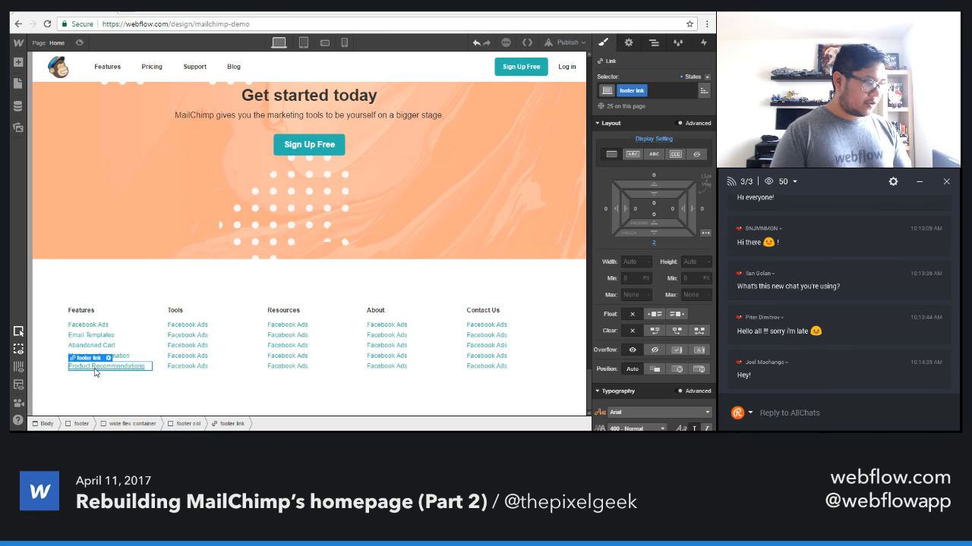
Delete the last link from each of the "Tools", "Resources" and "Contact Us" footer columns.
left_click(192, 367)
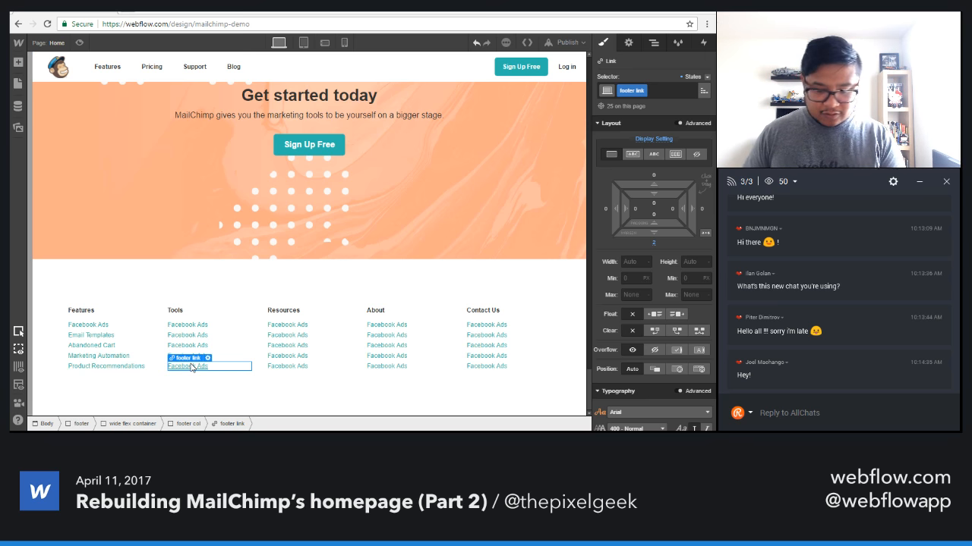
key("Delete")
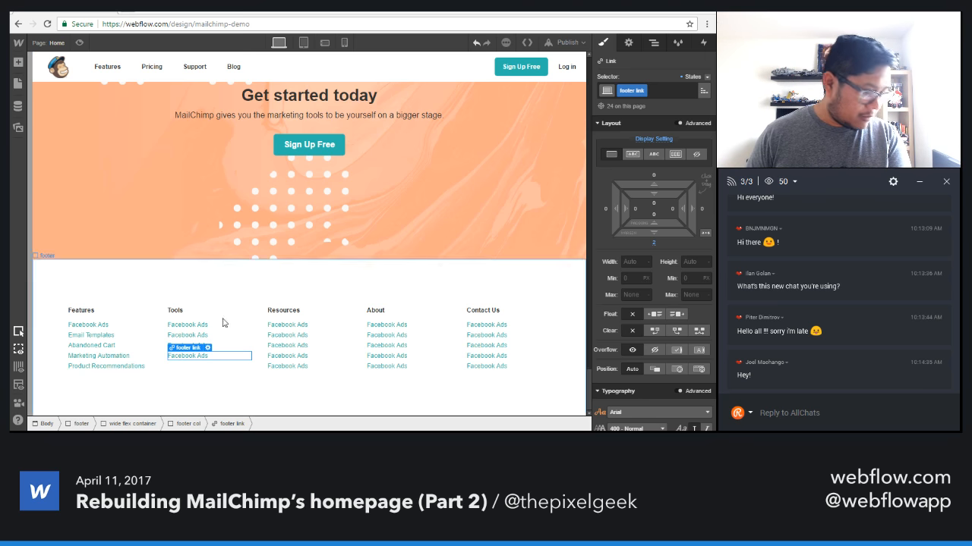
left_click(287, 368)
key("Delete")
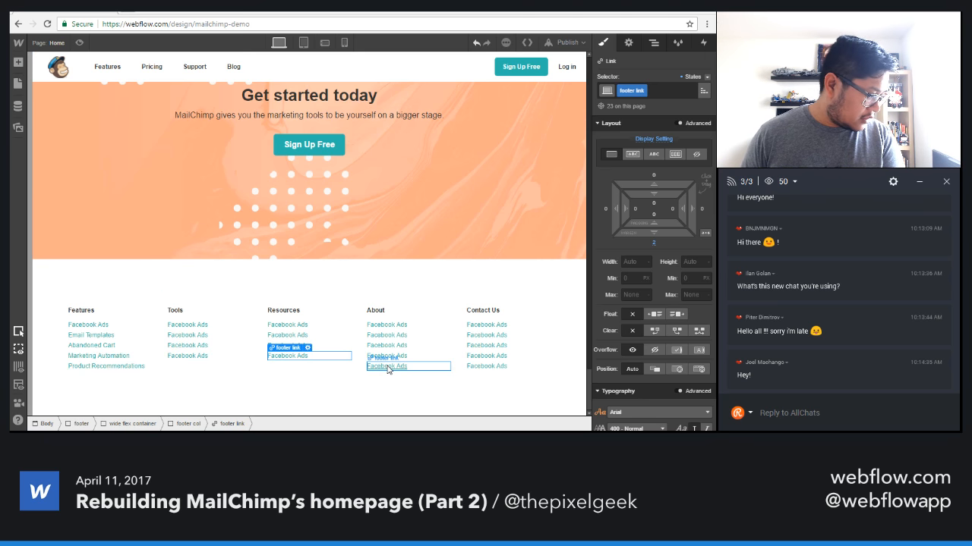
left_click(497, 367)
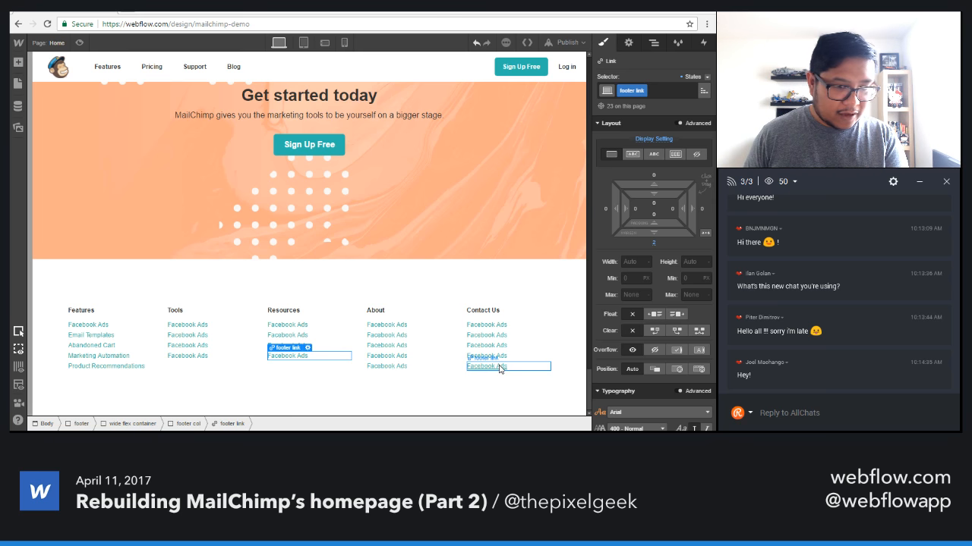
key("Delete")
left_click(379, 391)
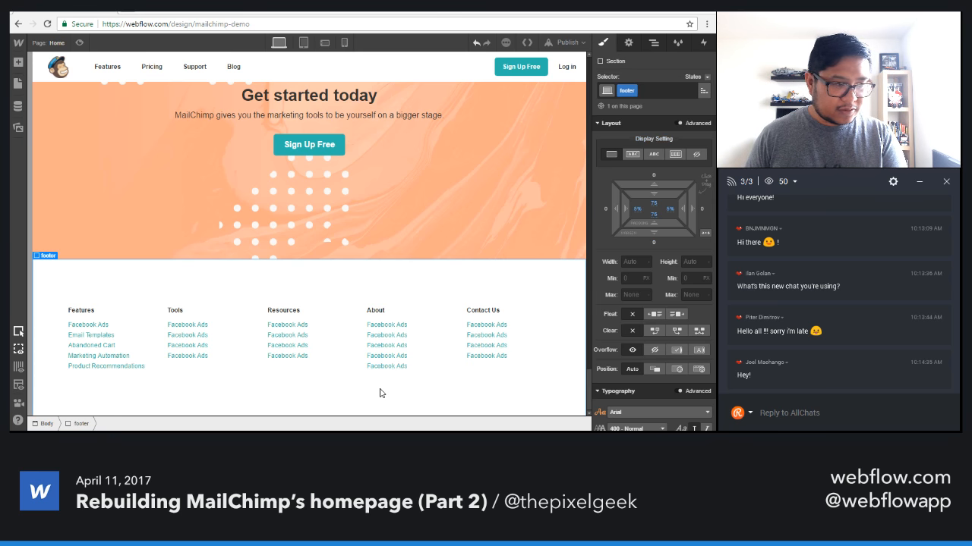
Add a text block inside the footer section, directly after the wide flex container and outside its columns.
scroll(329, 373, "down", 1)
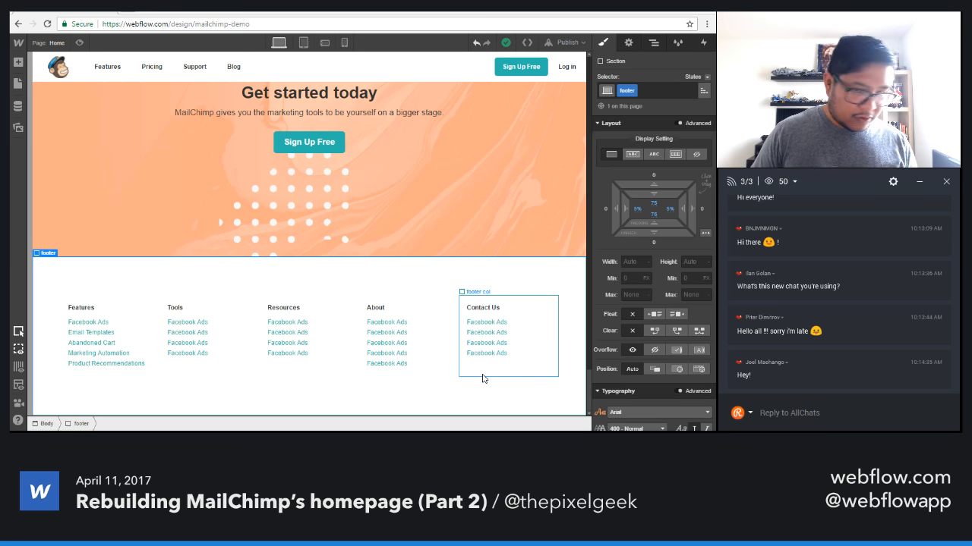
left_click(500, 357)
left_click(653, 42)
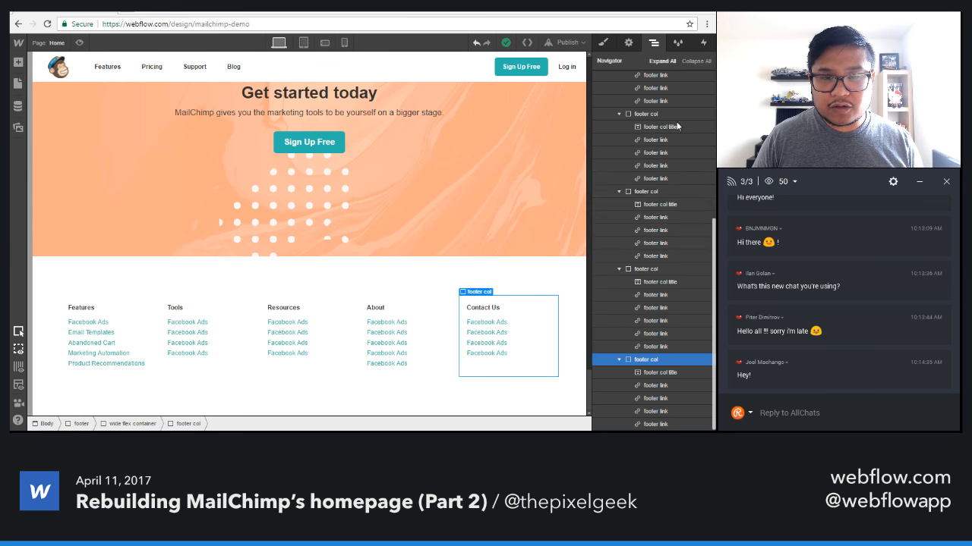
left_click(696, 61)
left_click(600, 193)
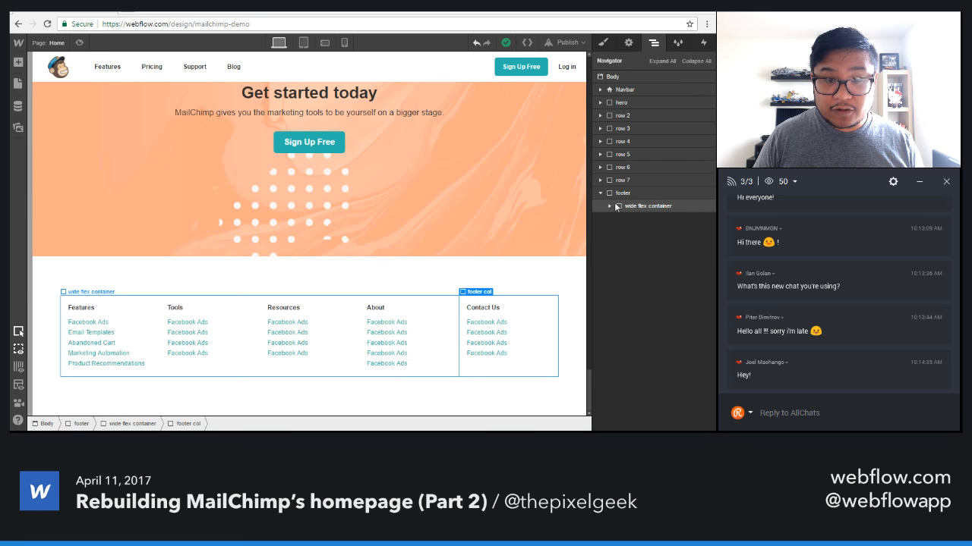
left_click(642, 206)
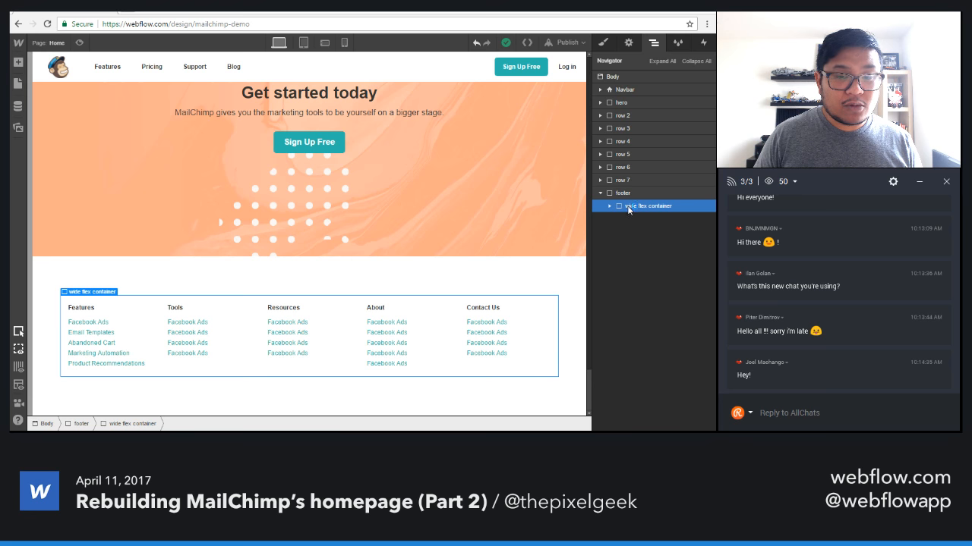
key("a")
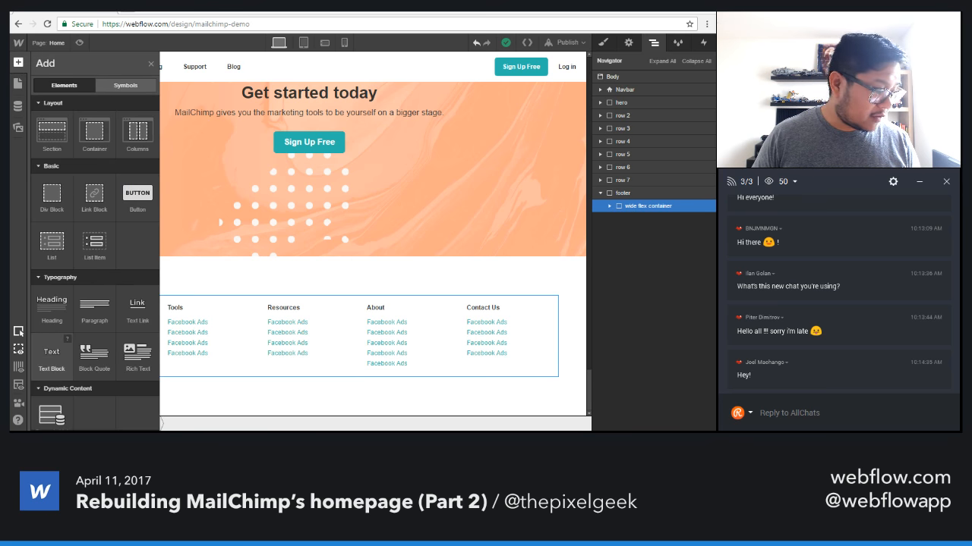
left_click_drag(51, 357, 634, 364)
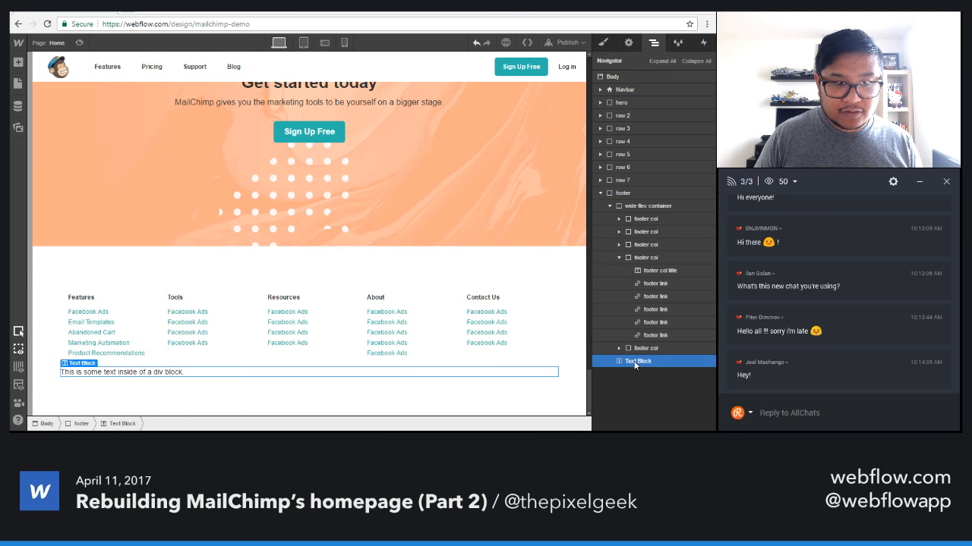
Create a new class named "copyright" on the text block beneath the footer columns.
left_click(603, 42)
left_click(640, 89)
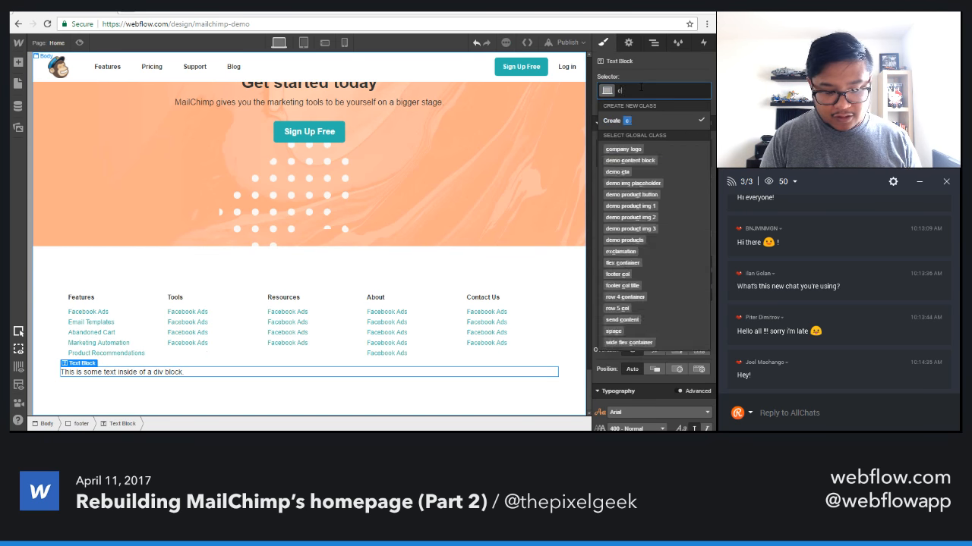
type("copr")
key("BackSpace")
type("y")
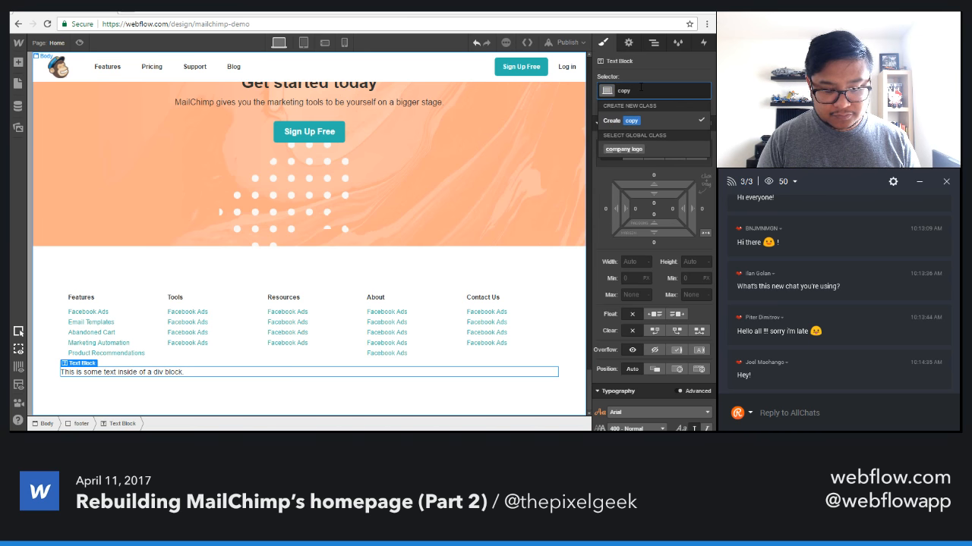
type("right")
key("Return")
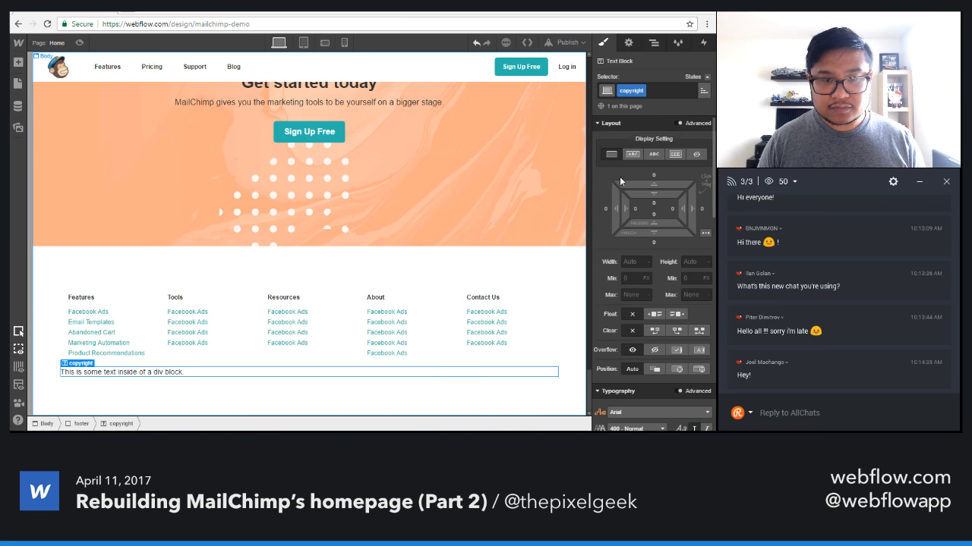
Center the copyright text and set its font size to 12 px and line height to 18 px.
scroll(656, 347, "down", 1)
scroll(656, 346, "down", 1)
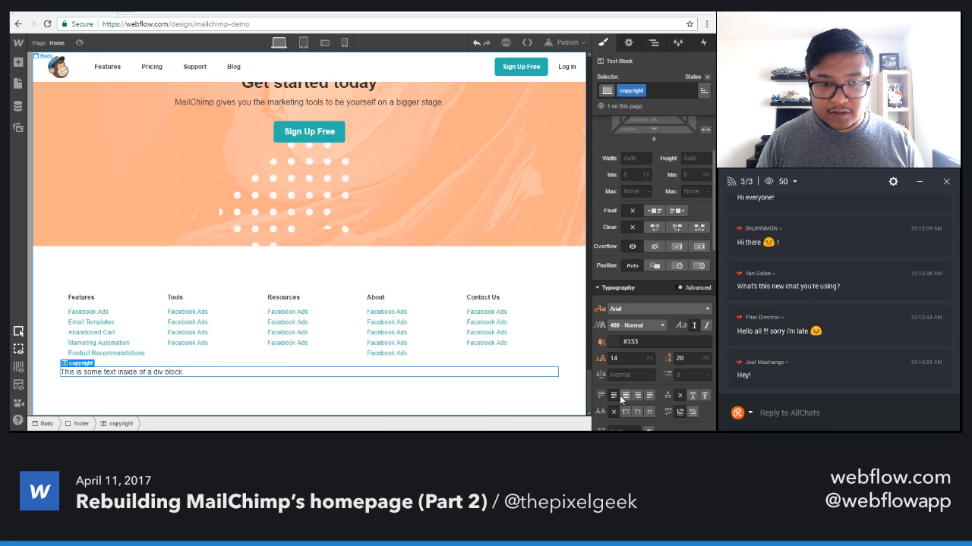
left_click(625, 395)
left_click(626, 358)
key("Down")
key("Down")
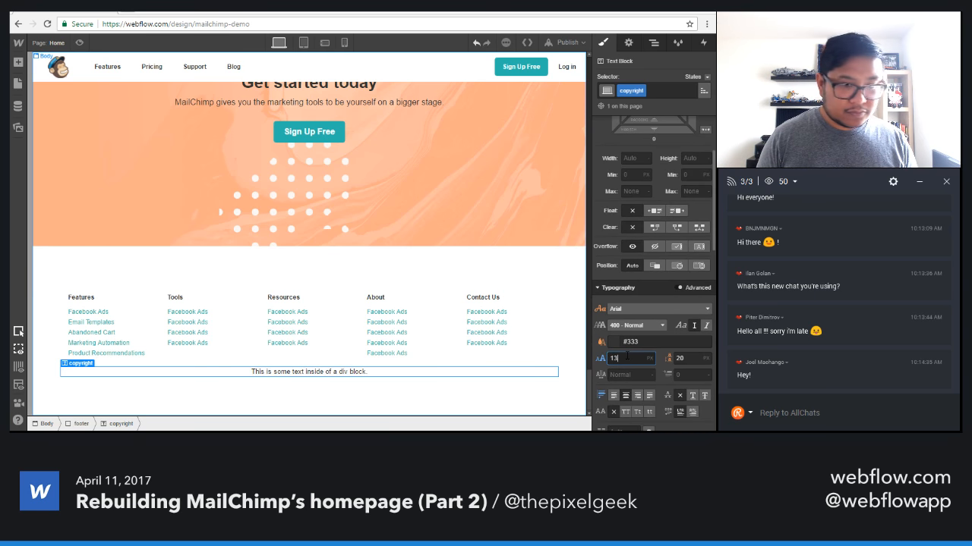
key("Down")
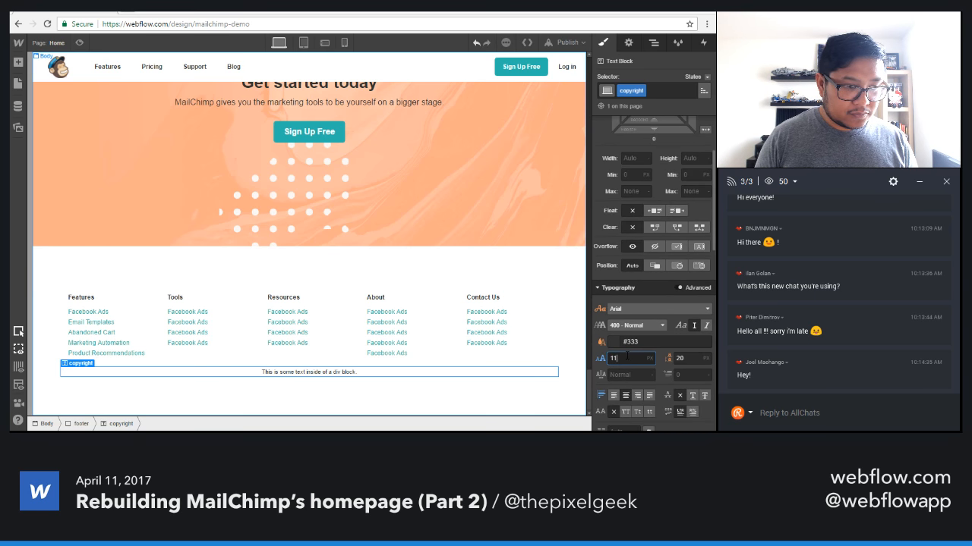
key("Up")
key("Tab")
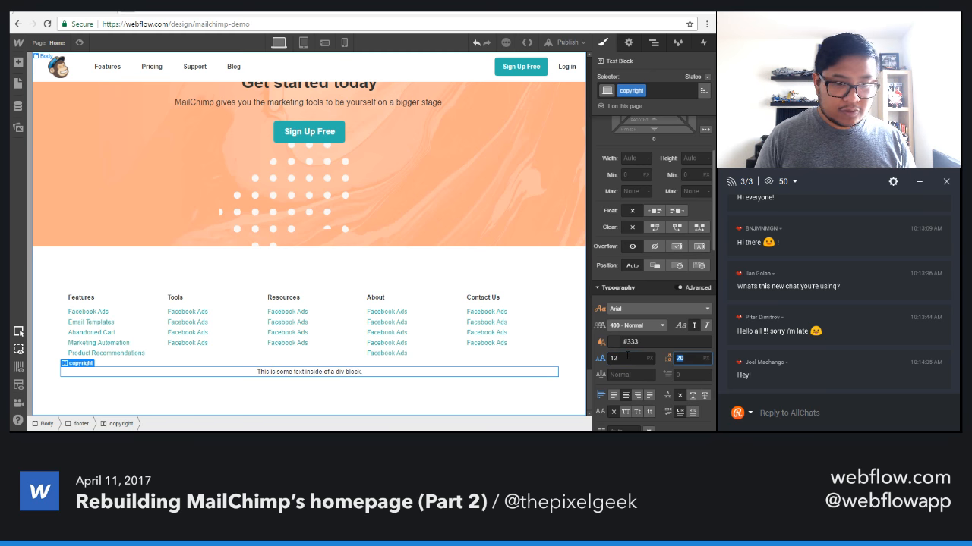
type("18")
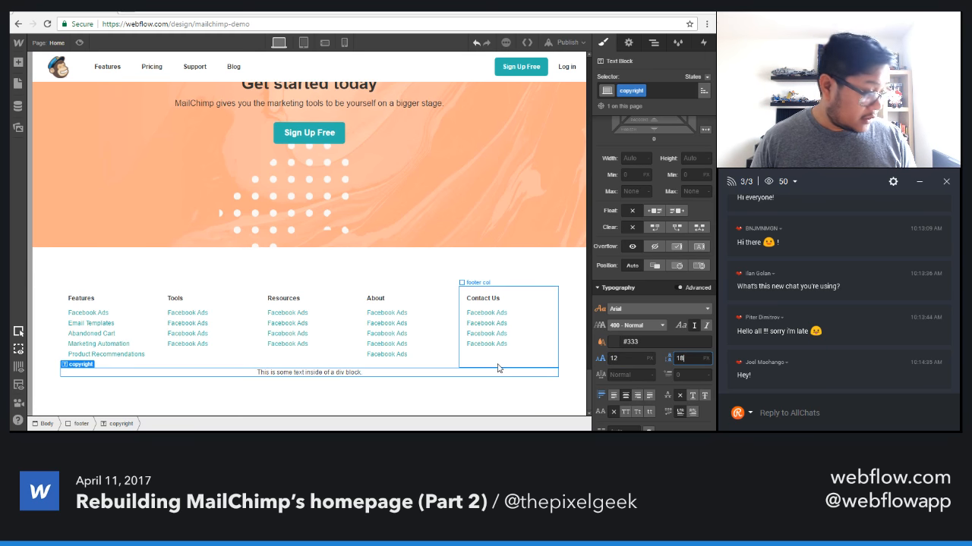
Replace the placeholder text in the text block beneath the footer columns with "Copyright info".
double_click(307, 374)
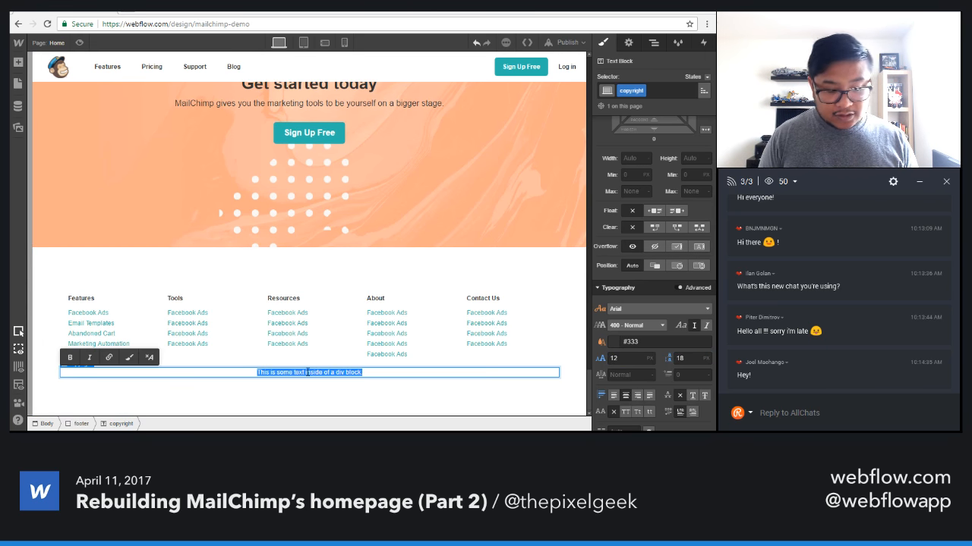
type("Copyright")
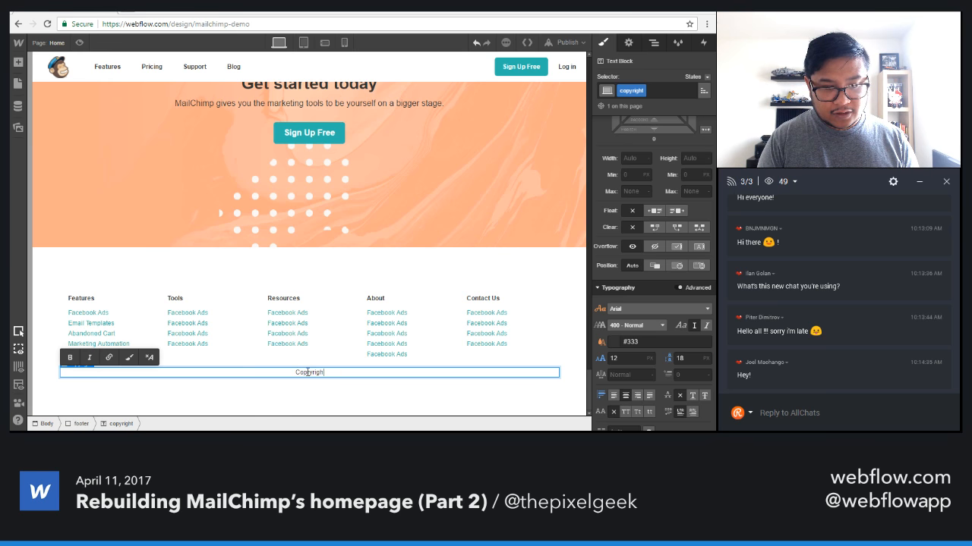
key("BackSpace")
key("BackSpace")
key("BackSpace")
key("BackSpace")
key("BackSpace")
key("BackSpace")
type("yright info")
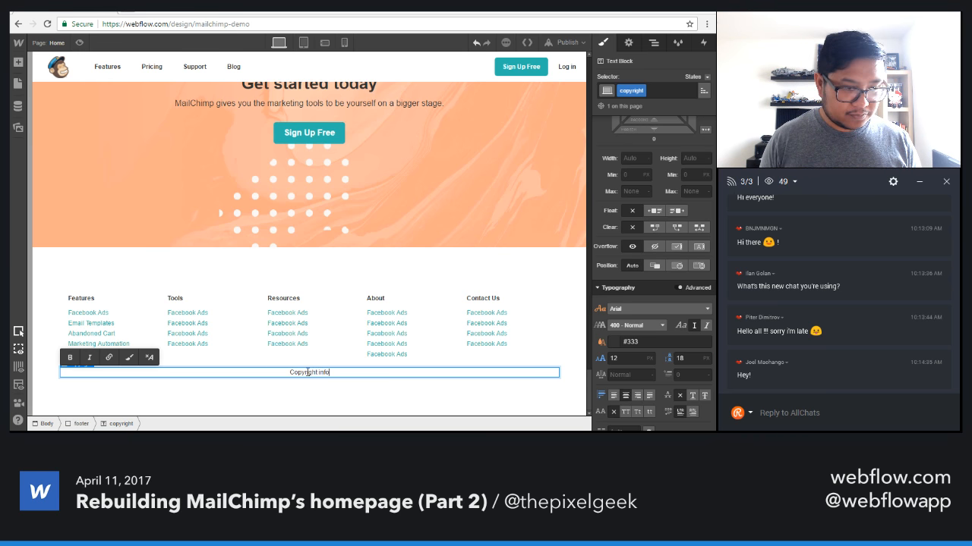
key("Escape")
left_click(341, 412)
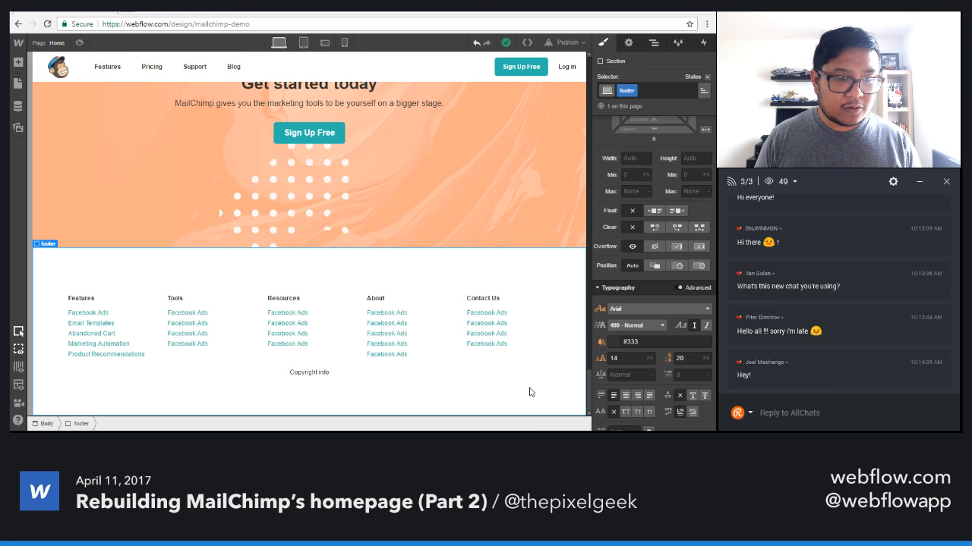
Give the copyright text block a top margin of 45 px.
left_click(381, 373)
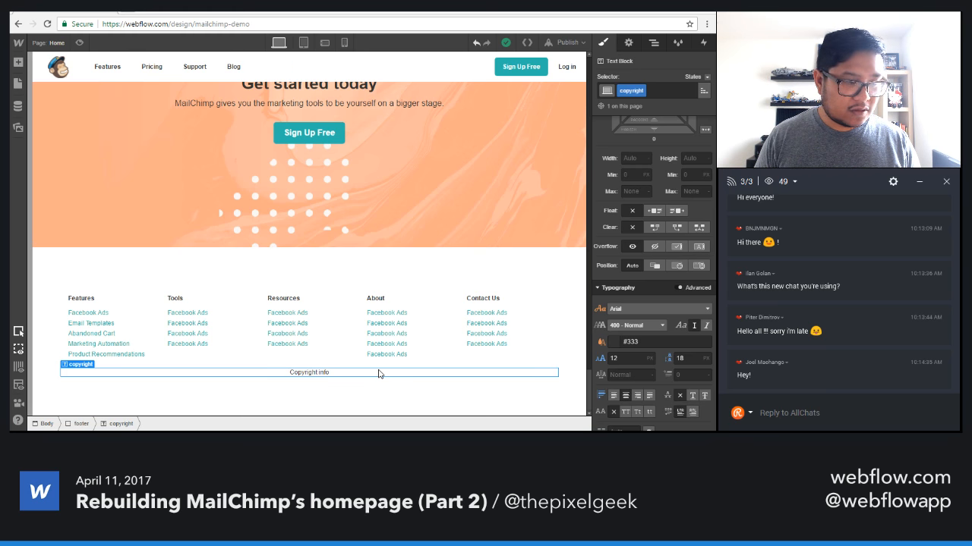
scroll(623, 224, "up", 3)
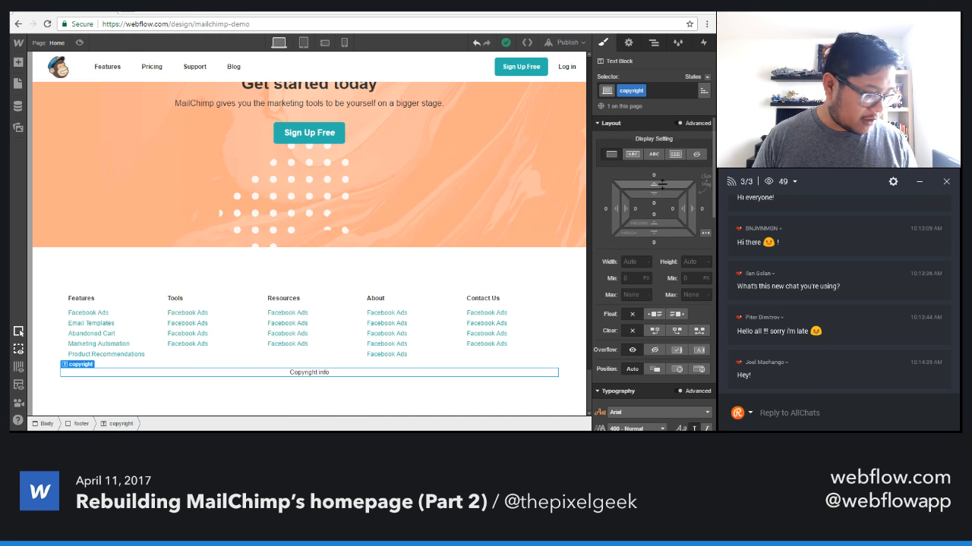
left_click_drag(653, 186, 664, 114)
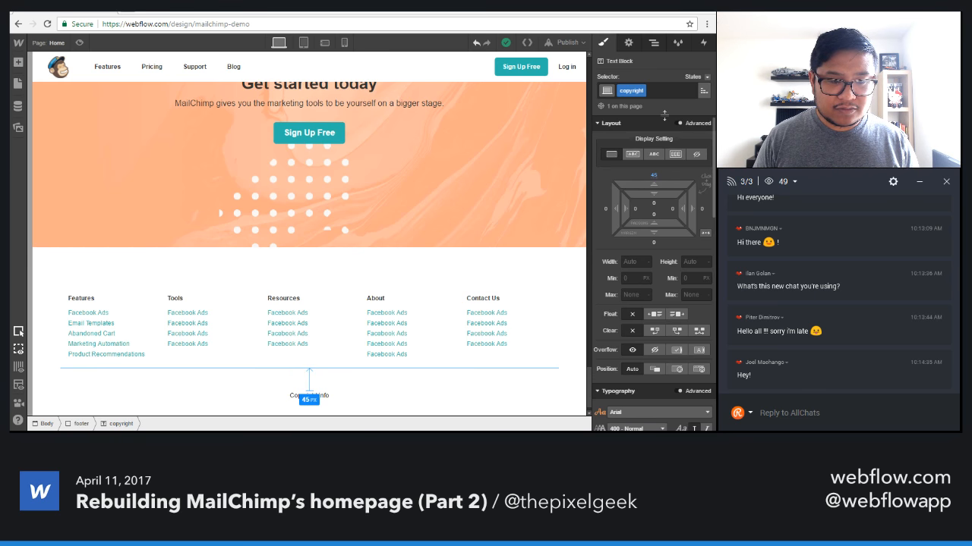
scroll(546, 349, "down", 1)
left_click(570, 396)
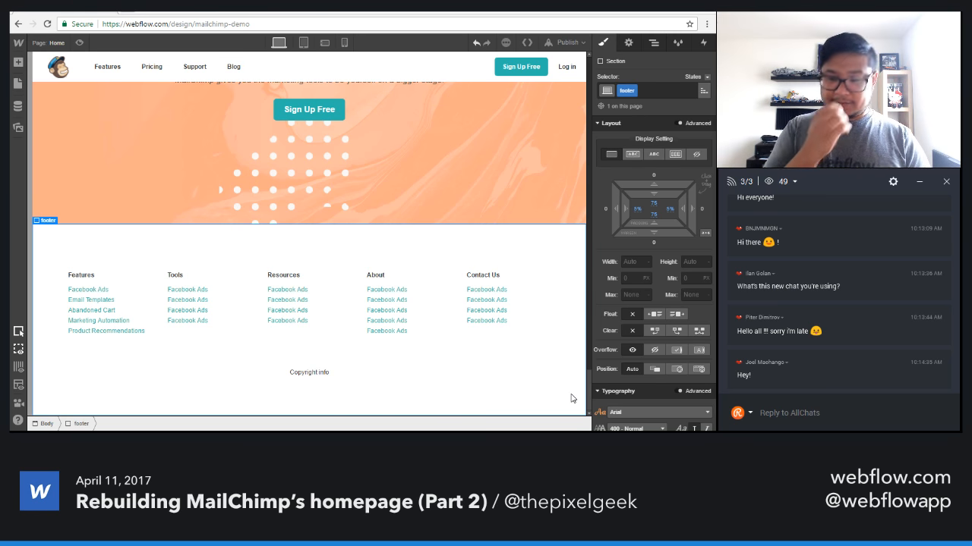
Review the page from the footer up to the hero, checking it in preview mode and at different canvas widths.
scroll(329, 371, "up", 10)
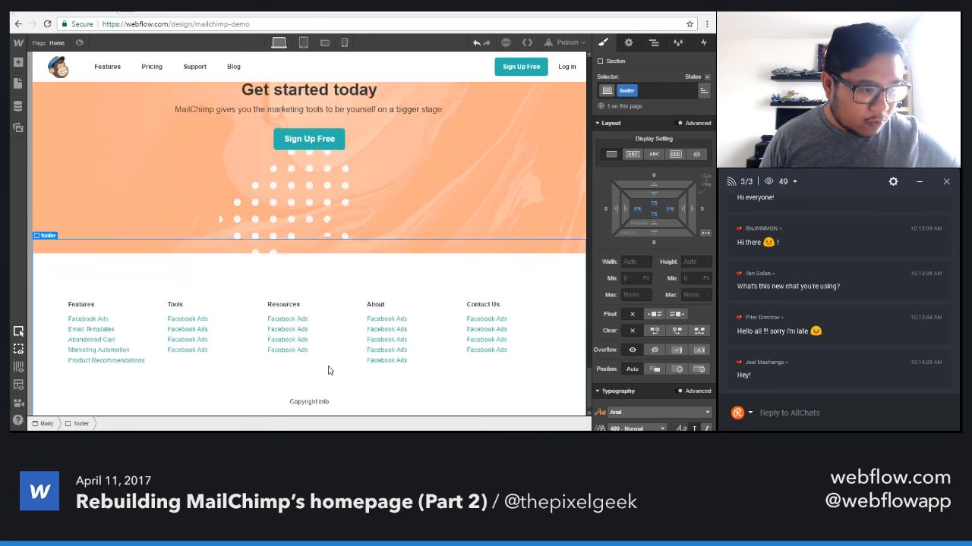
scroll(329, 370, "up", 2)
scroll(329, 370, "down", 10)
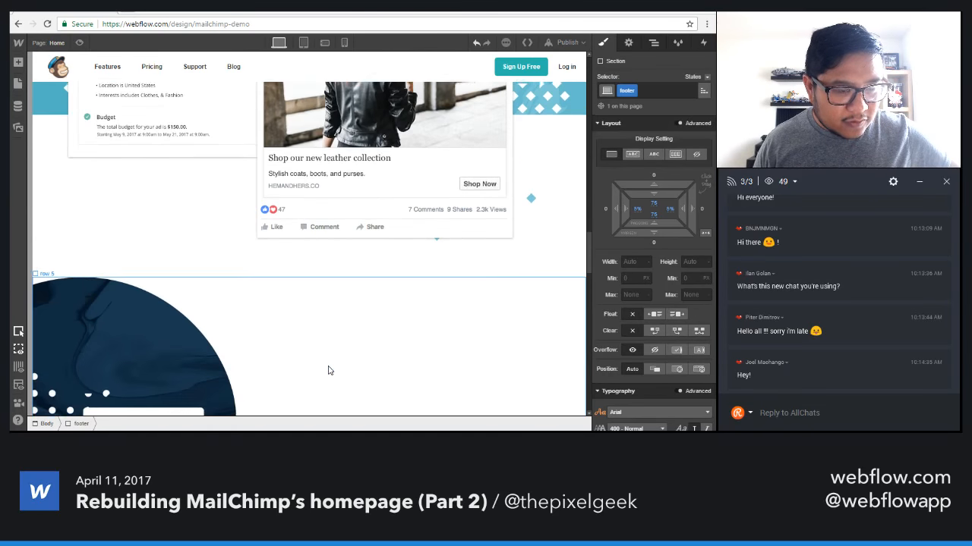
scroll(329, 371, "up", 5)
scroll(328, 370, "up", 10)
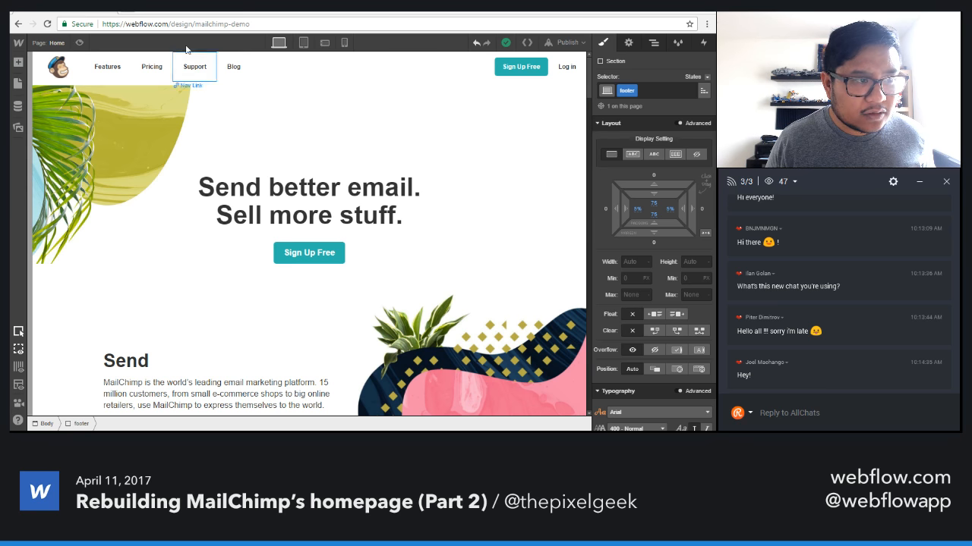
left_click(79, 44)
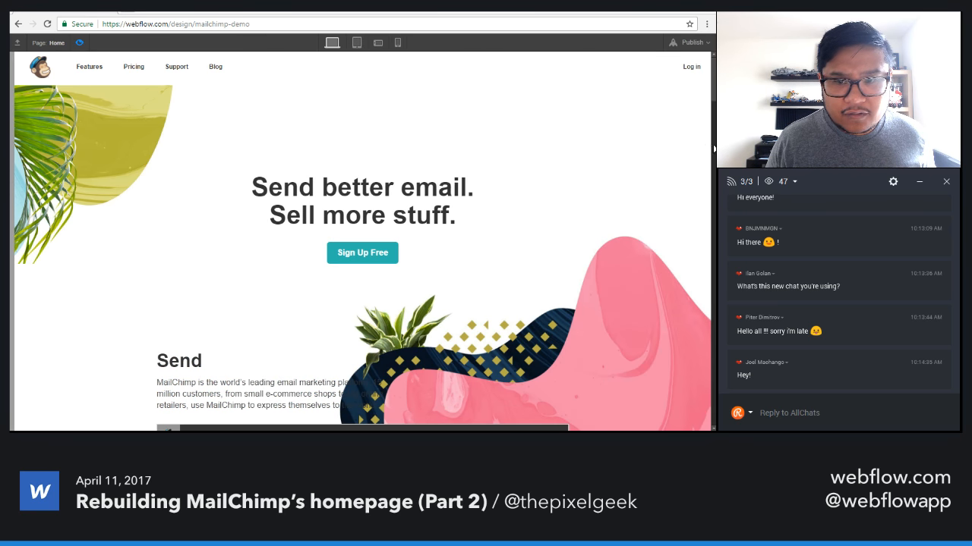
left_click(79, 44)
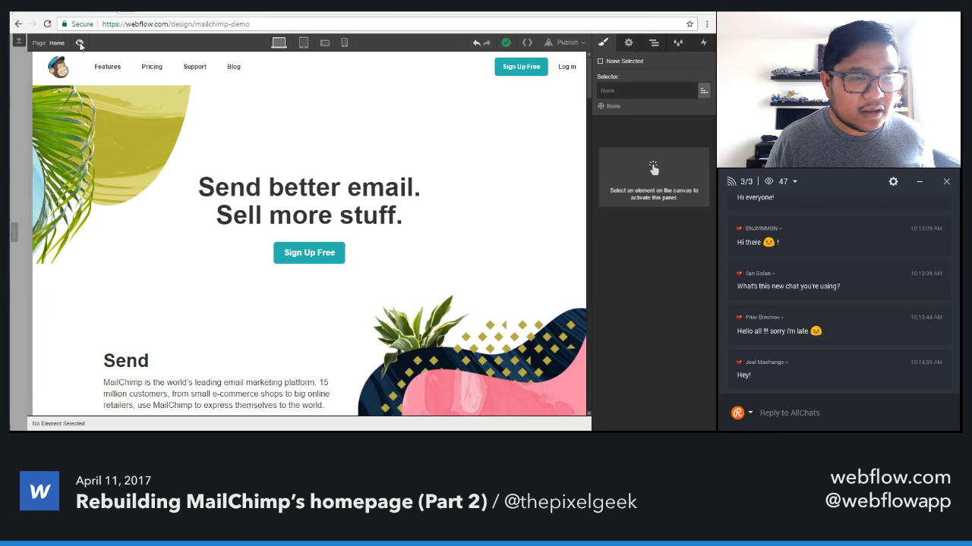
left_click_drag(590, 142, 606, 154)
left_click_drag(526, 154, 616, 156)
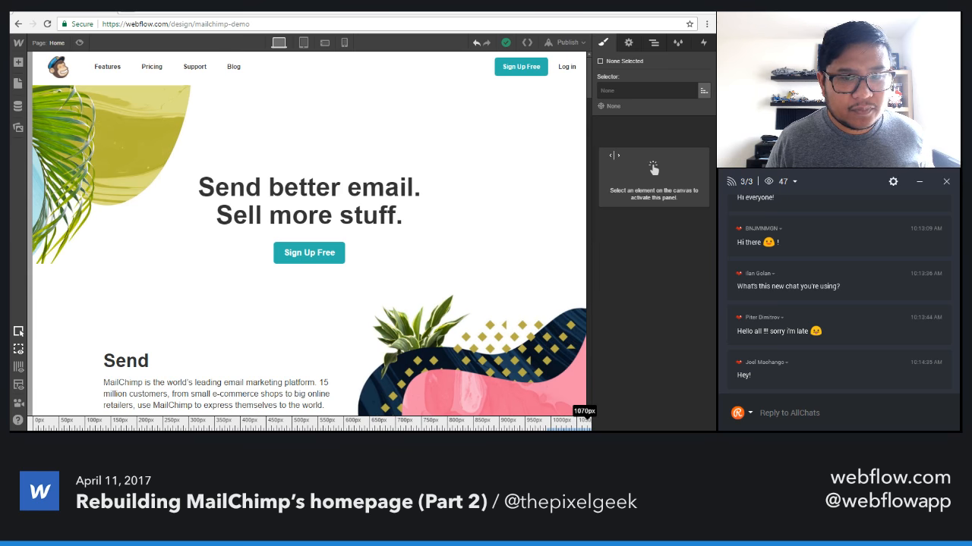
In the tablet view, set the navbar's menu icon to show for "Phone (L) and below" and check the canvas width.
left_click(303, 44)
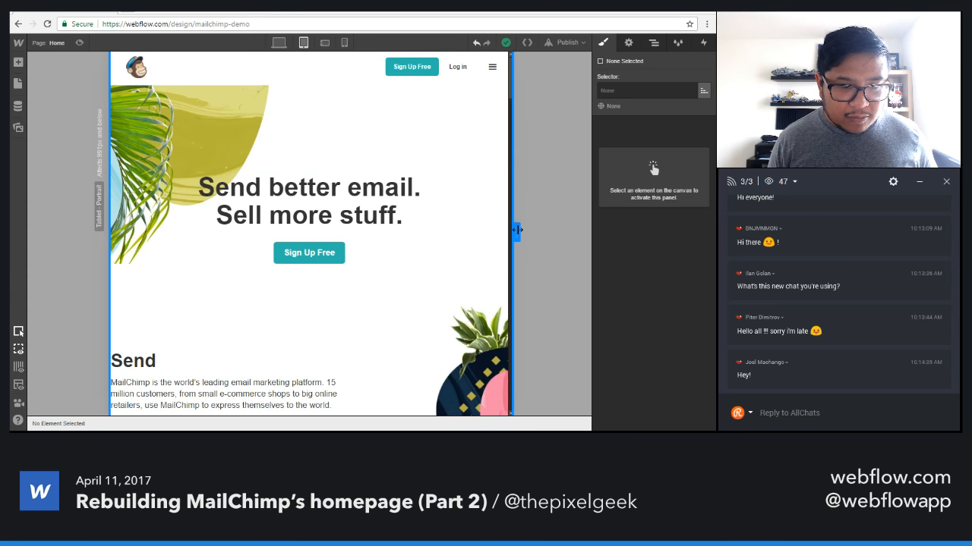
left_click_drag(516, 230, 265, 80)
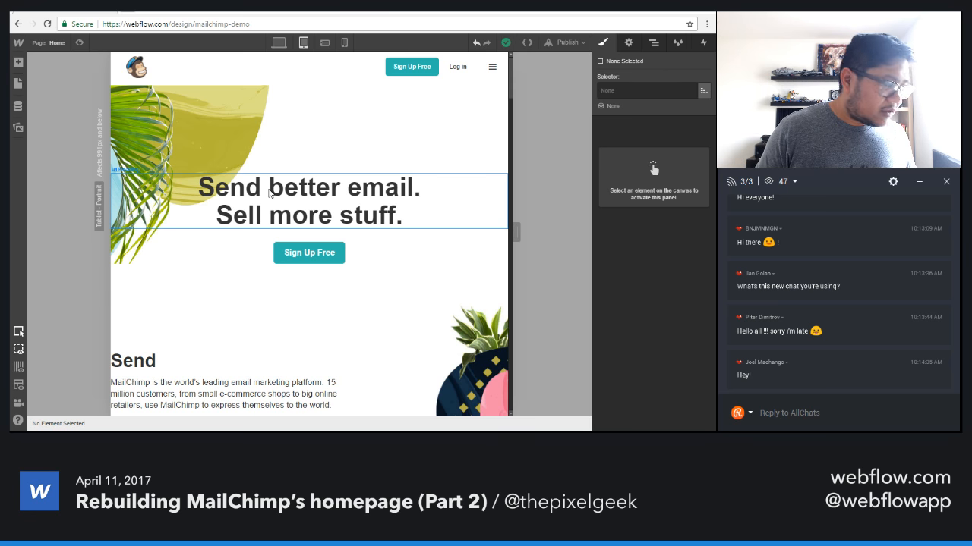
left_click(271, 135)
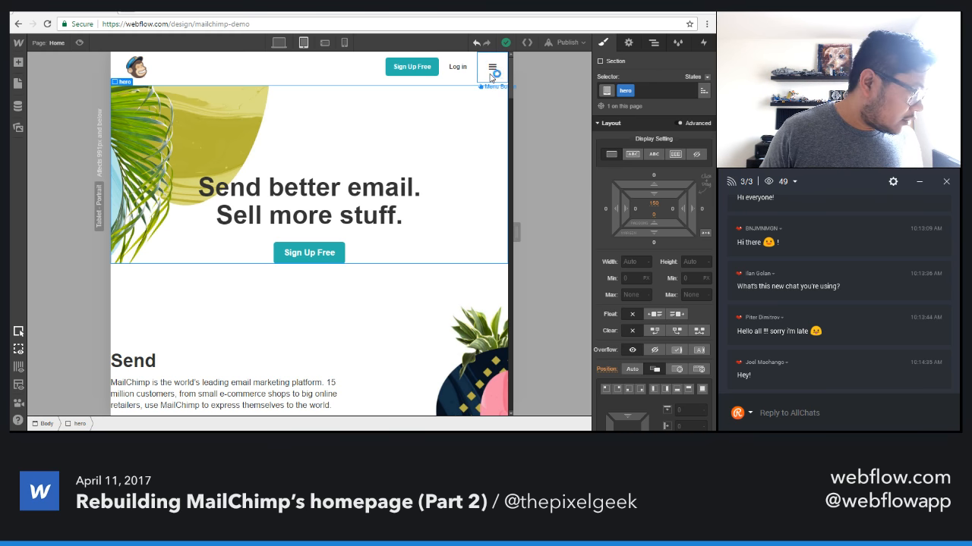
left_click(342, 79)
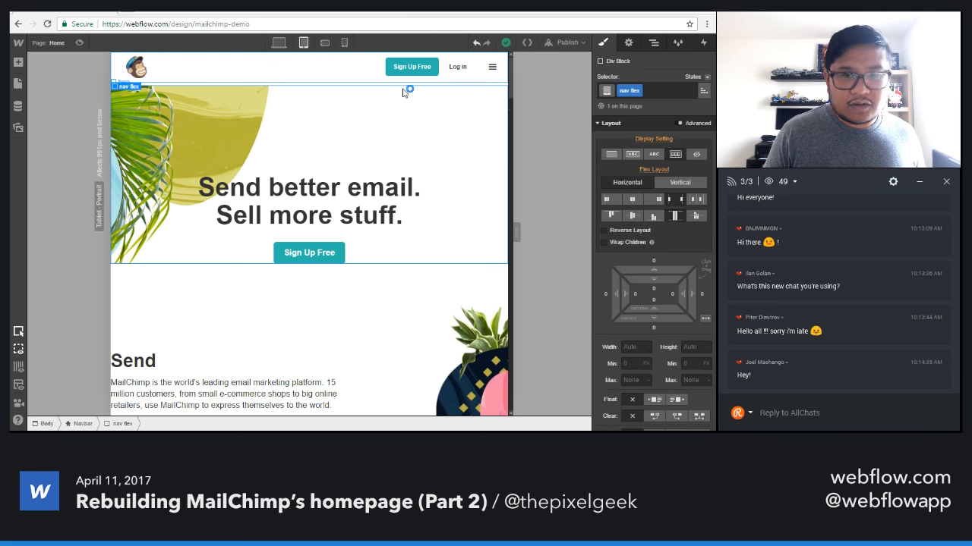
left_click(627, 43)
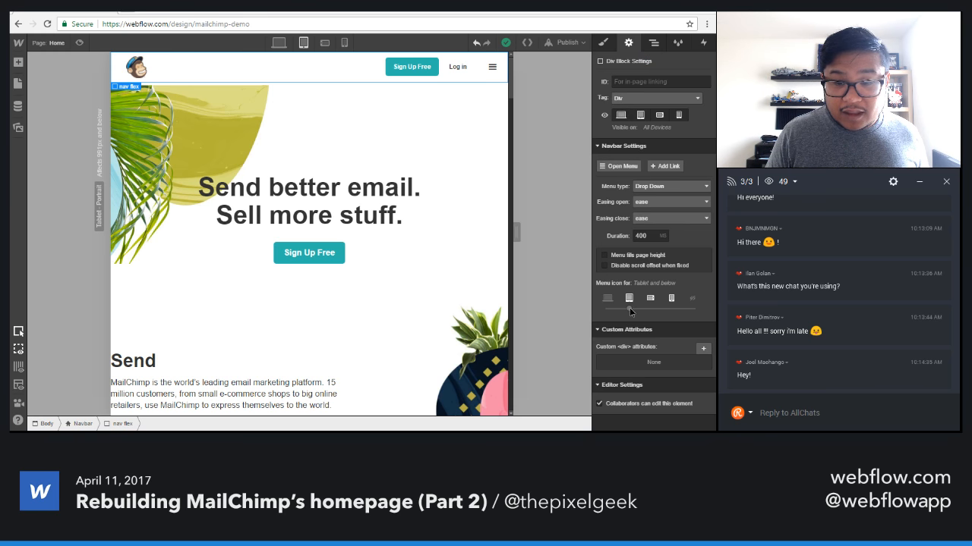
left_click_drag(630, 309, 654, 311)
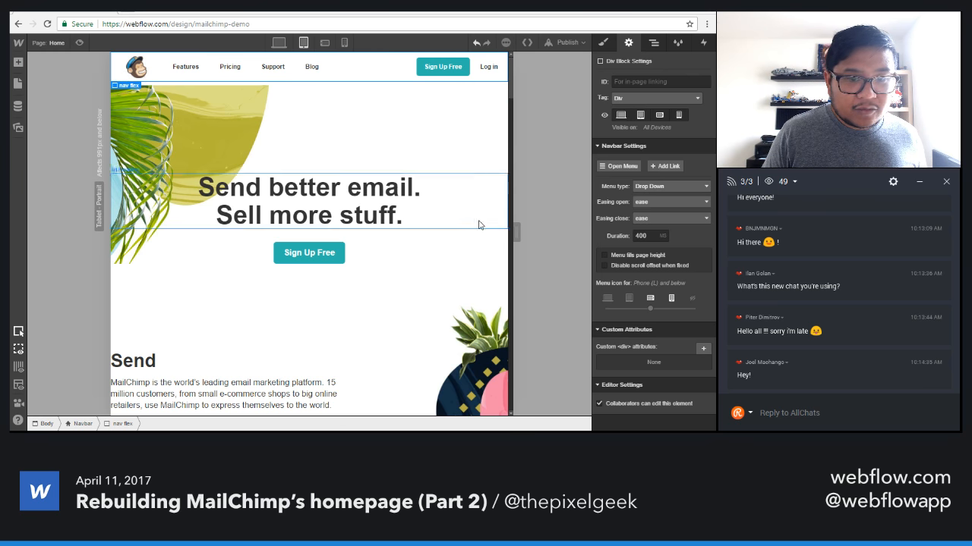
left_click_drag(515, 232, 473, 222)
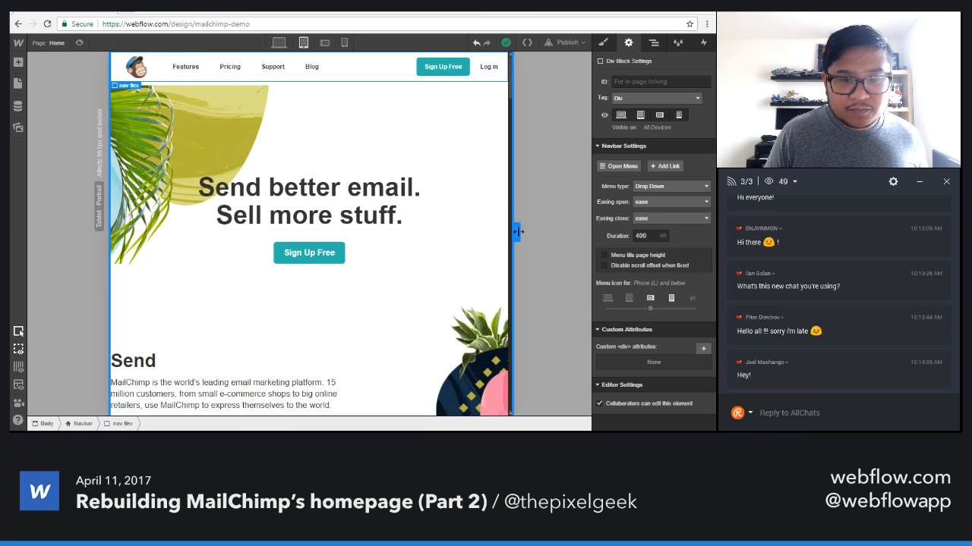
mouse_move(517, 231)
left_mouse_down()
mouse_move(584, 227)
mouse_move(515, 227)
left_mouse_up()
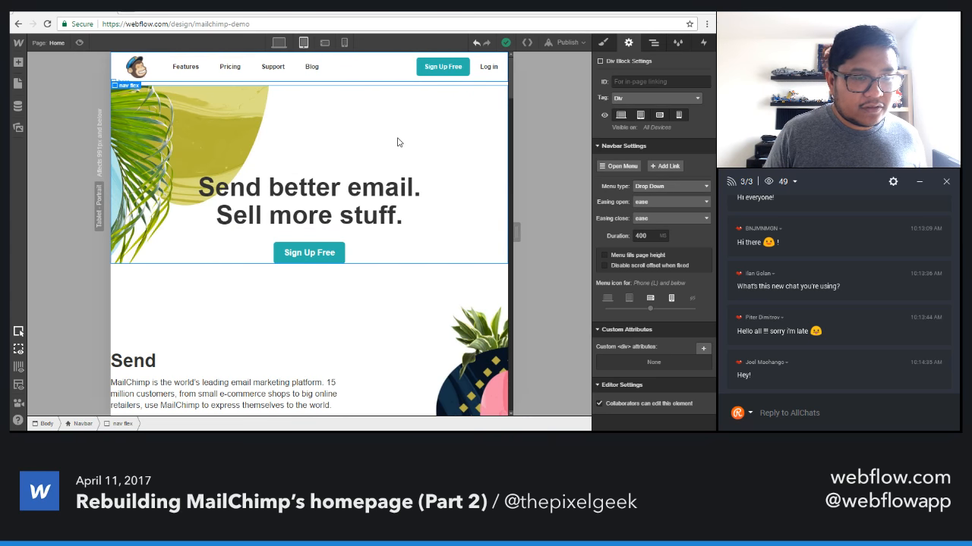
Open the settings of the hero section's background image for the tablet breakpoint.
left_click(399, 142)
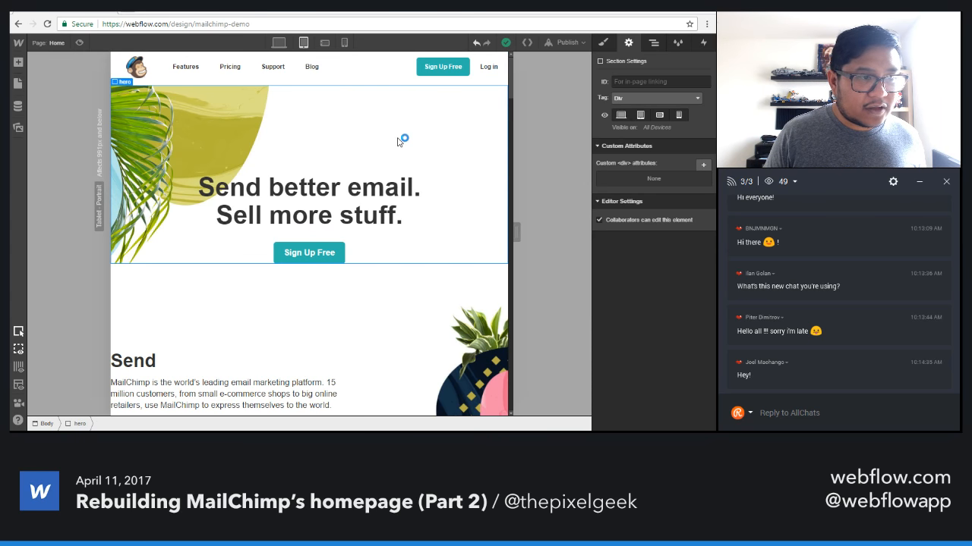
left_click(603, 42)
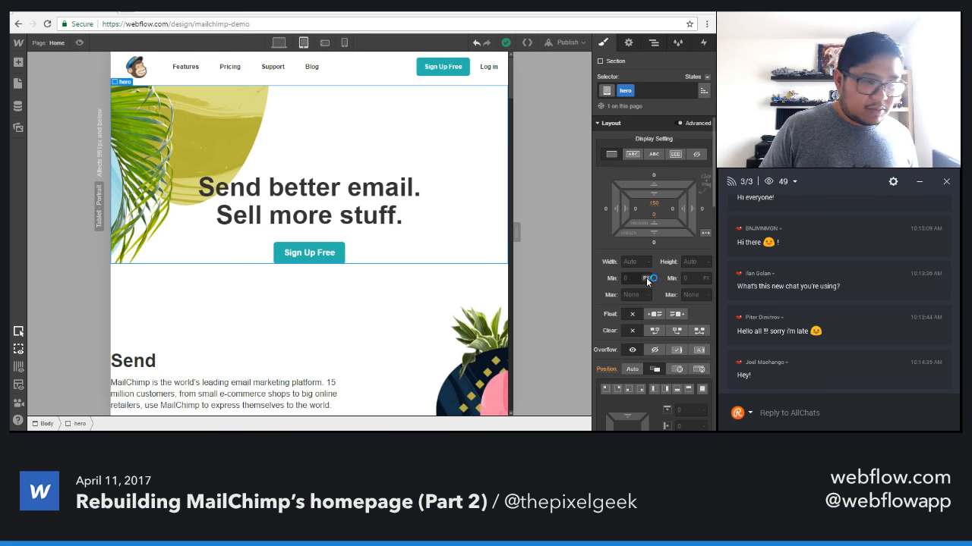
scroll(646, 278, "down", 10)
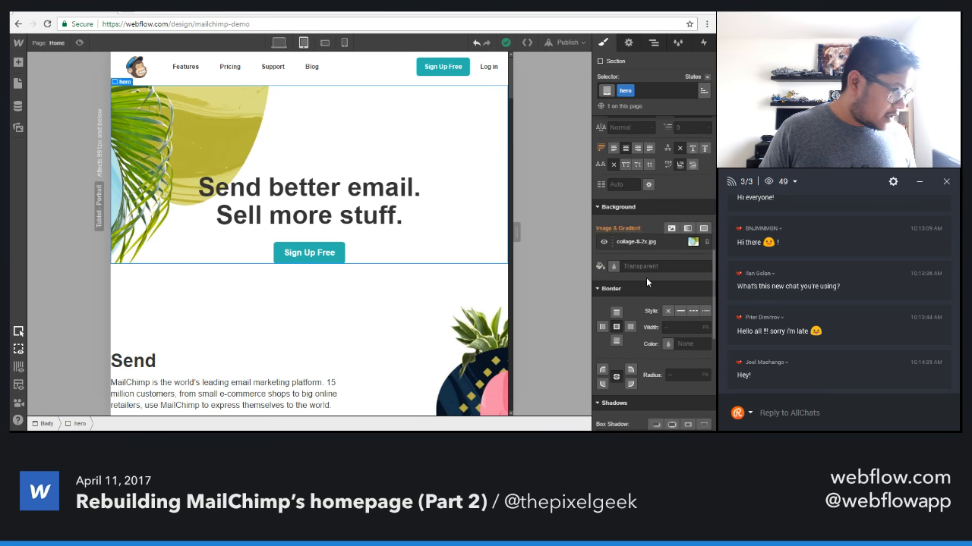
left_click(639, 242)
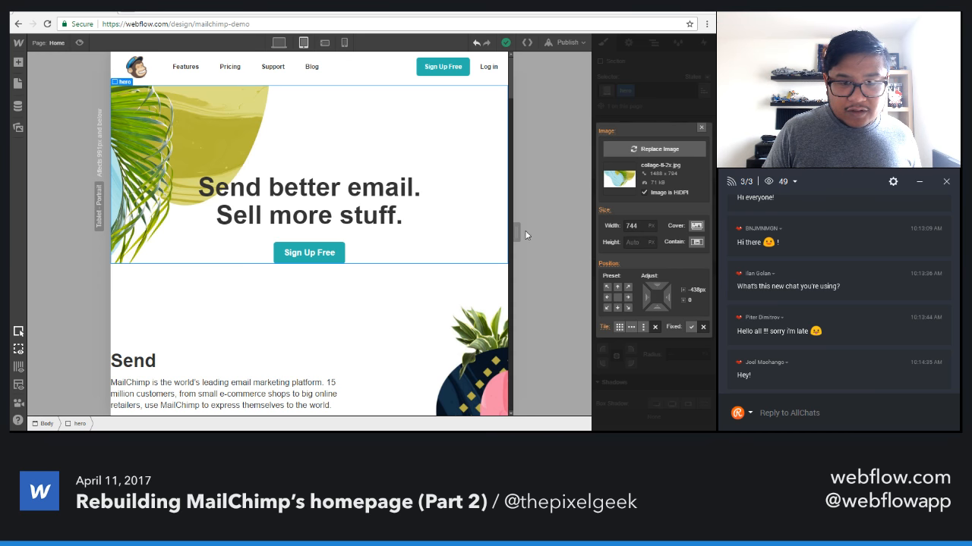
Try preset positions with horizontal offsets for the hero background image, and remove the tablet position override.
left_click(608, 298)
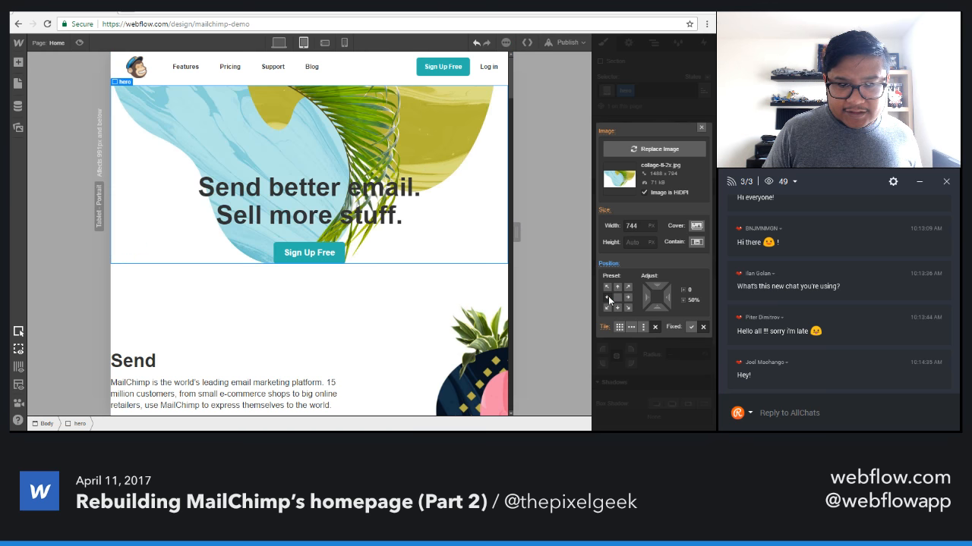
left_click_drag(647, 299, 362, 291)
left_click(618, 298)
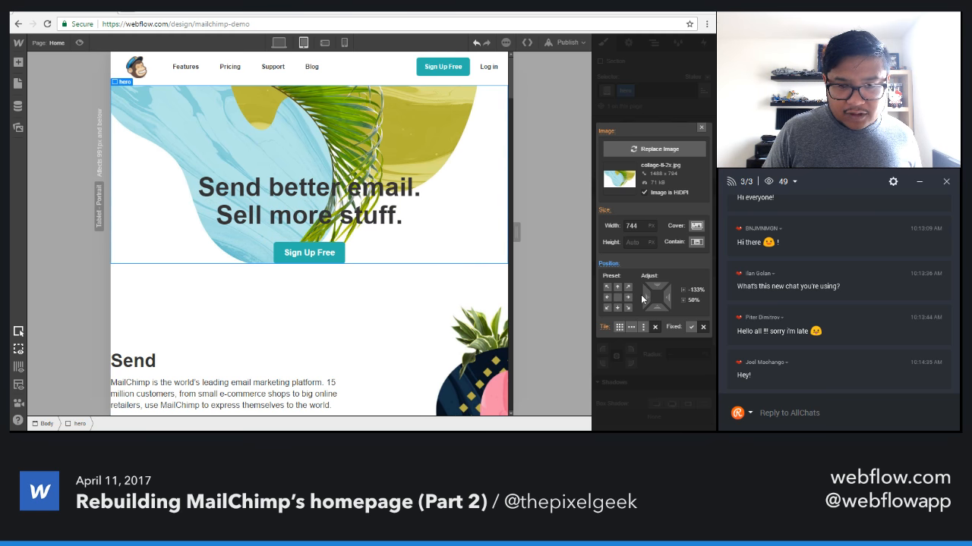
left_click(608, 288)
left_click_drag(647, 297, 212, 296)
left_click(609, 264)
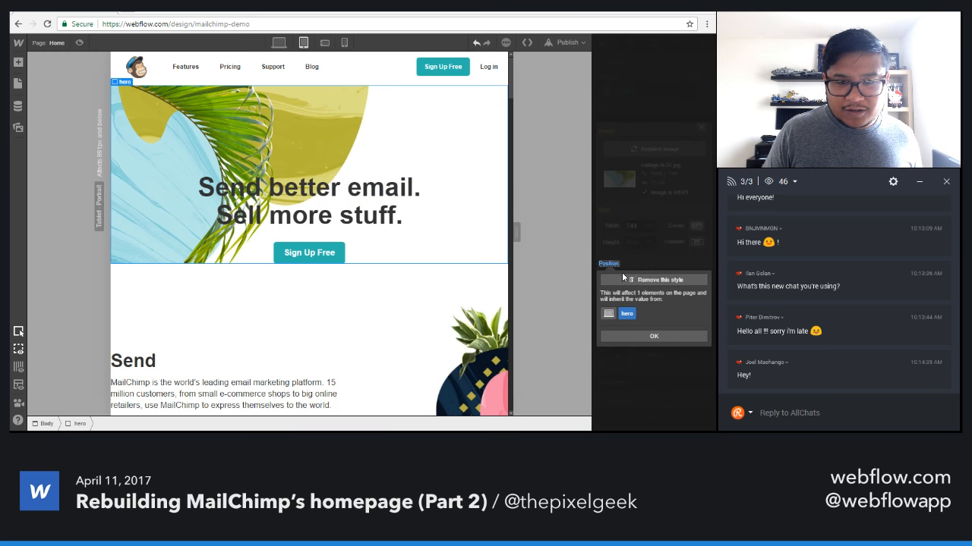
left_click(625, 279)
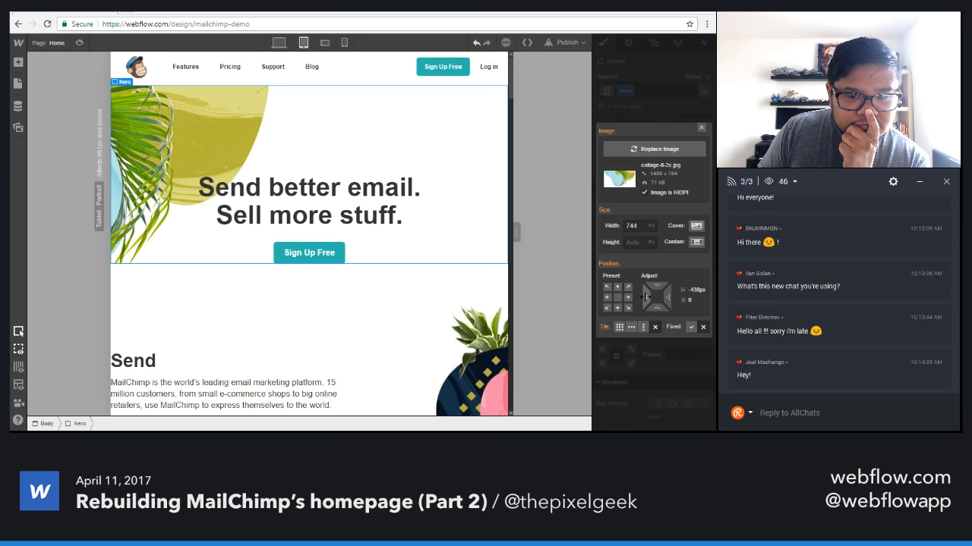
Shift the hero background image horizontally to -635 px on tablet and close its settings.
left_click_drag(646, 296, 339, 296)
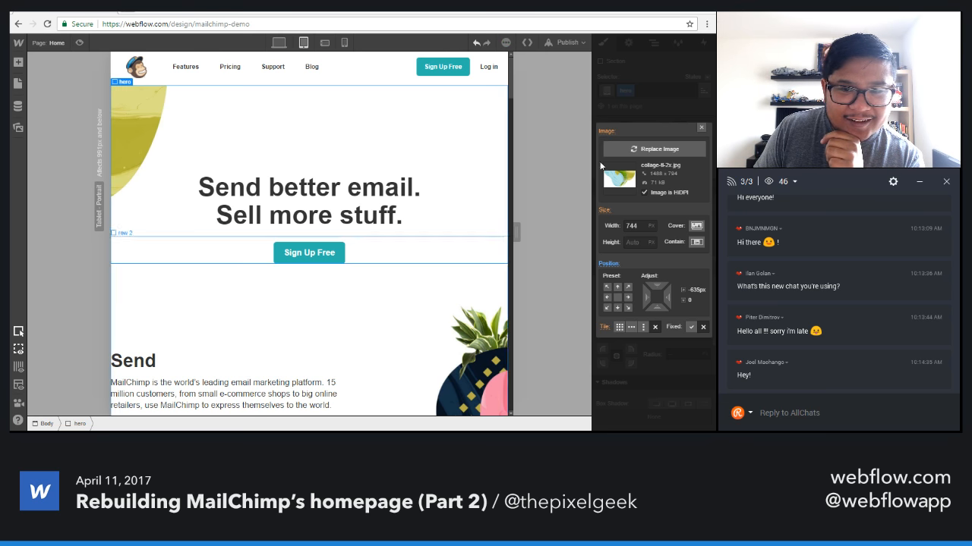
left_click(701, 127)
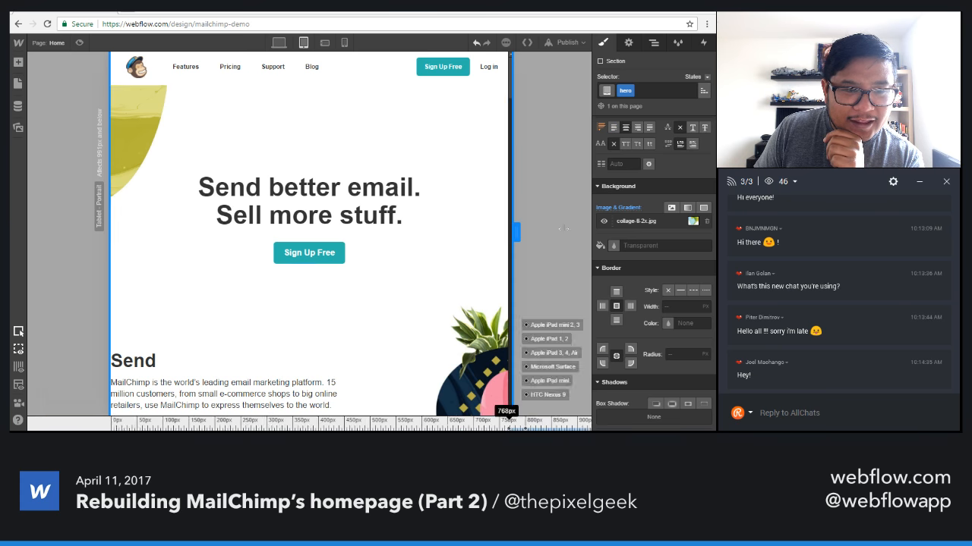
left_click_drag(563, 227, 516, 226)
Compare the hero background's placement between the desktop and tablet breakpoints while resizing the canvas.
left_click(279, 44)
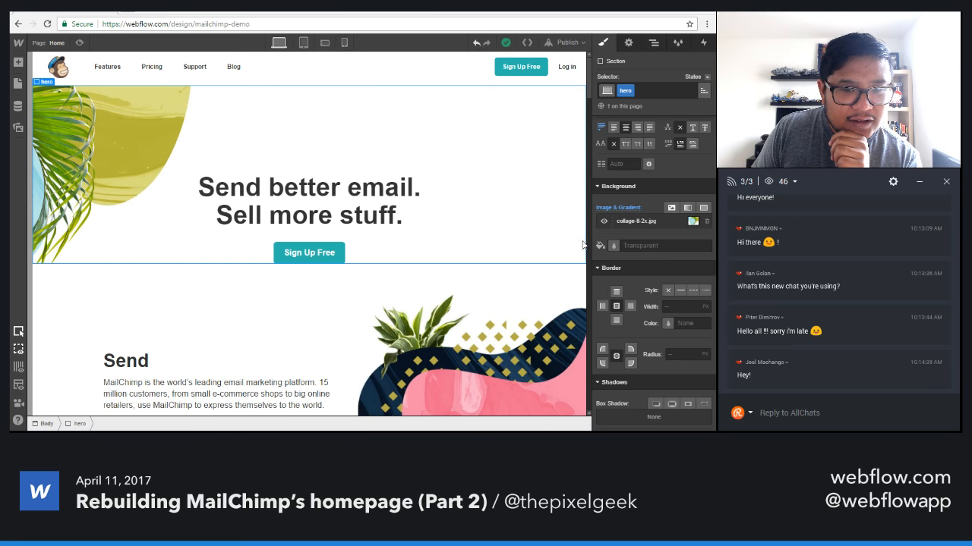
mouse_move(589, 233)
left_mouse_down()
mouse_move(469, 227)
mouse_move(589, 225)
left_mouse_up()
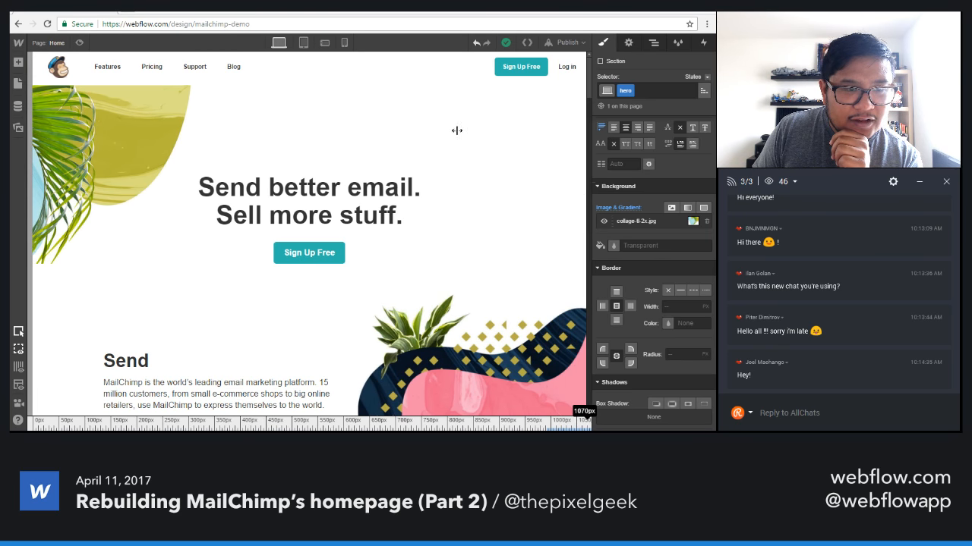
left_click(303, 43)
left_click_drag(516, 232, 464, 223)
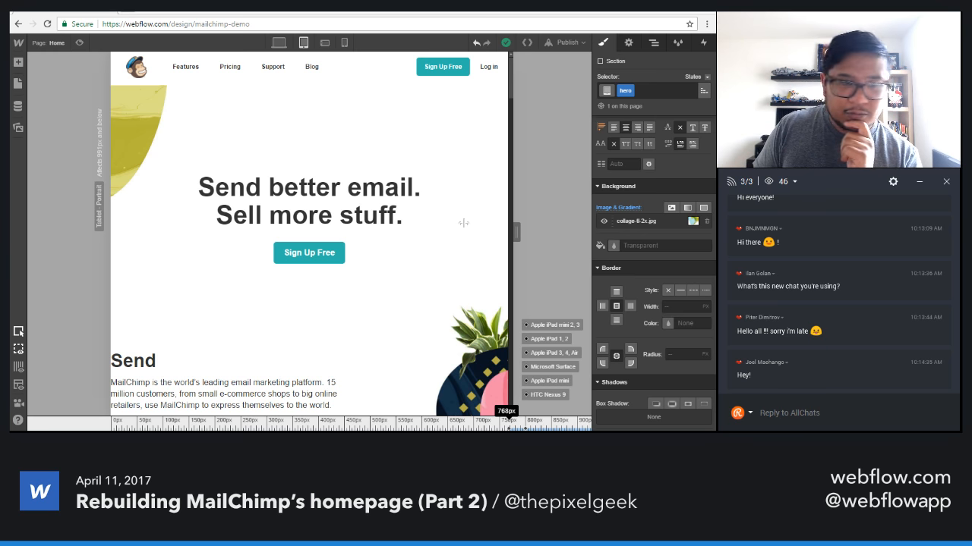
left_click_drag(463, 222, 465, 227)
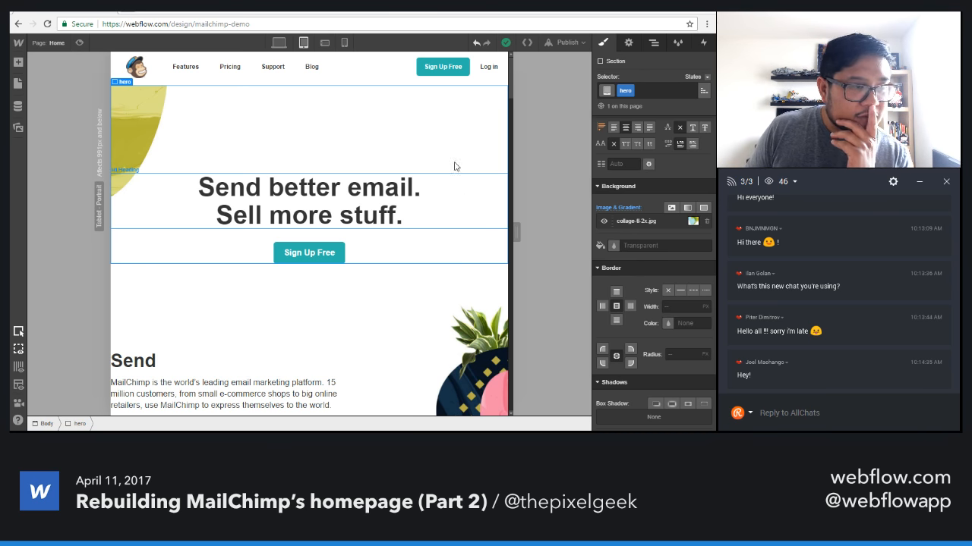
scroll(425, 185, "down", 2)
scroll(423, 188, "up", 2)
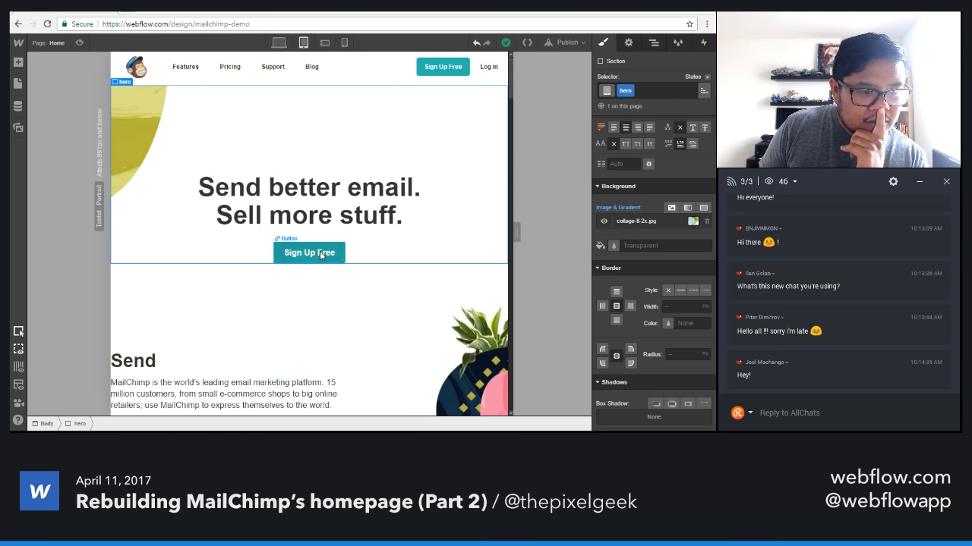
Select the row 2 section containing the Send content and compare its layout between the desktop and tablet breakpoints.
left_click(217, 315)
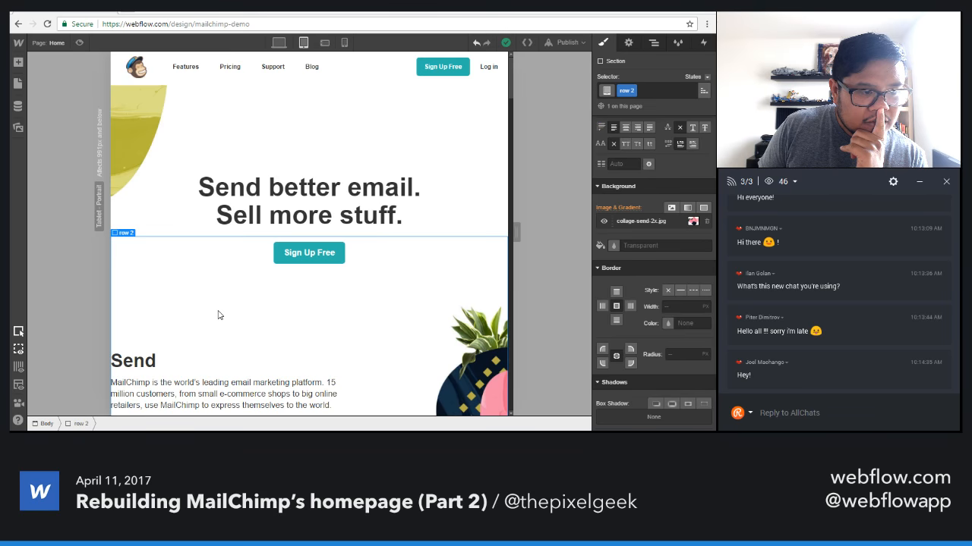
scroll(218, 315, "down", 3)
scroll(220, 315, "up", 1)
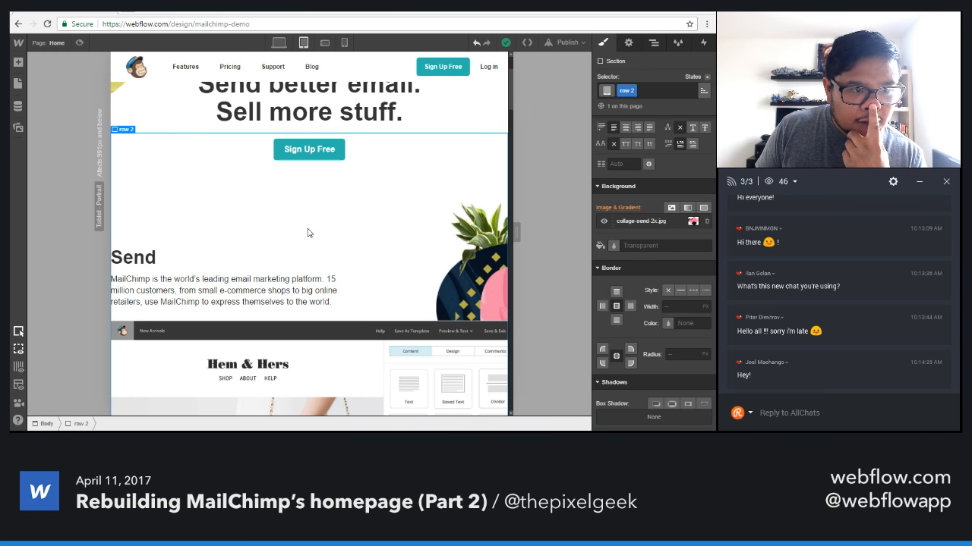
left_click(280, 43)
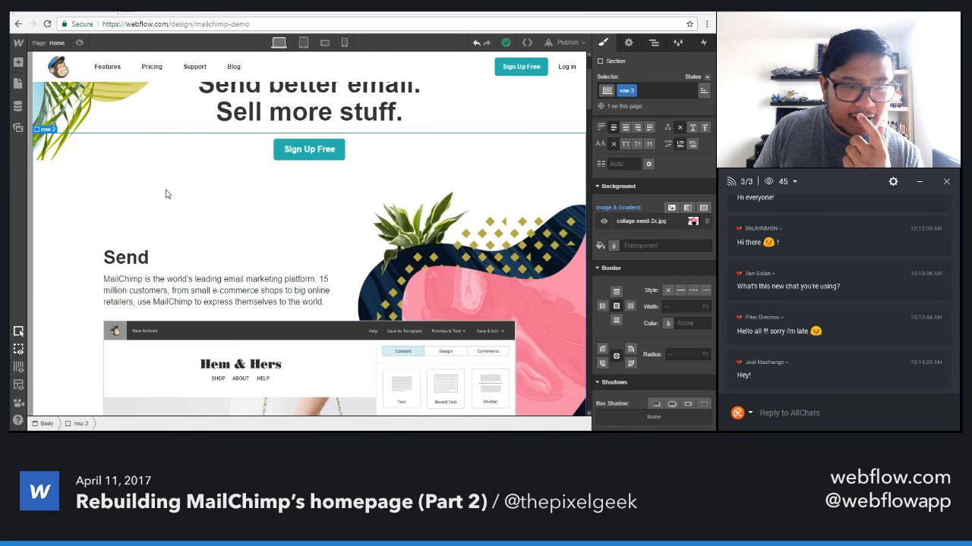
scroll(637, 307, "up", 3)
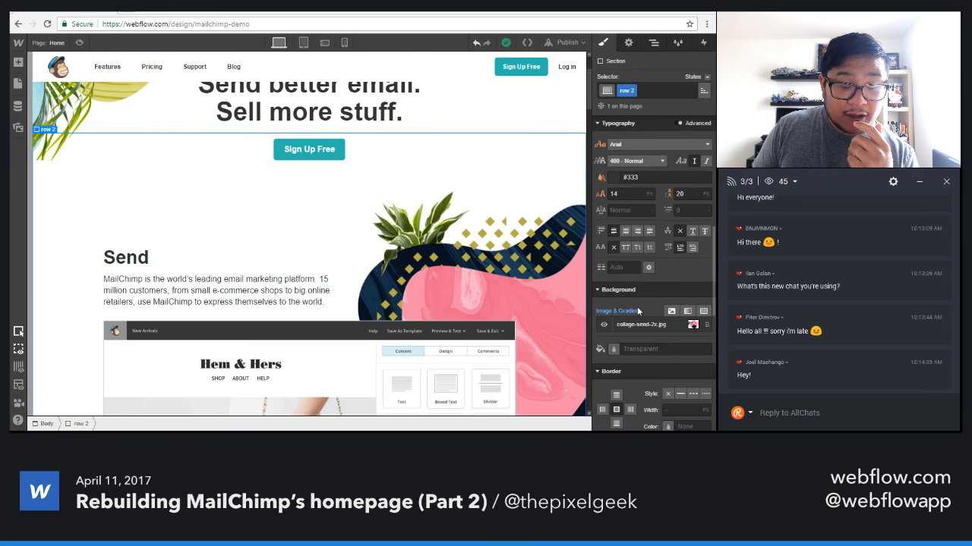
left_click(303, 43)
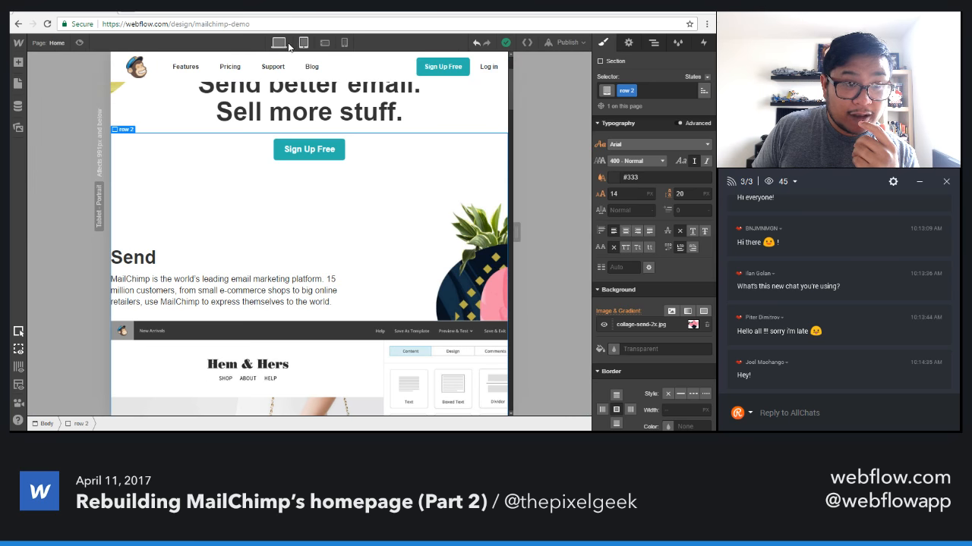
Set the row 2 section's left and right padding to 5% at the desktop breakpoint.
left_click(280, 45)
scroll(629, 295, "up", 5)
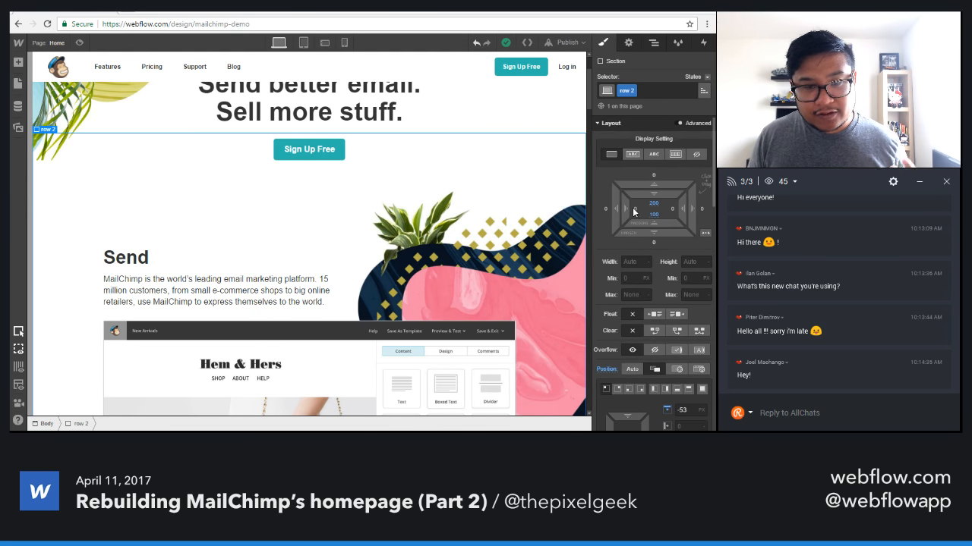
left_click(634, 211)
type("5%")
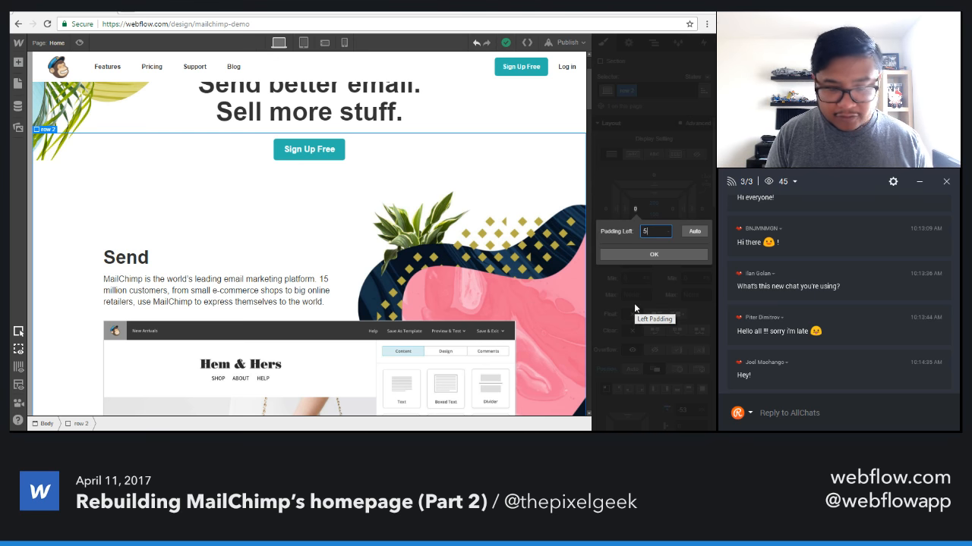
key("Return")
left_click(672, 208)
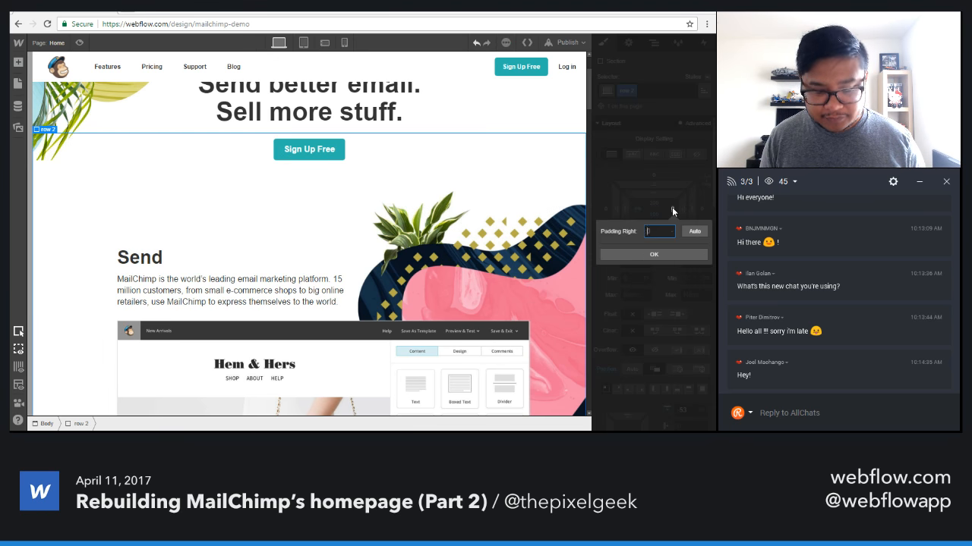
key("Return")
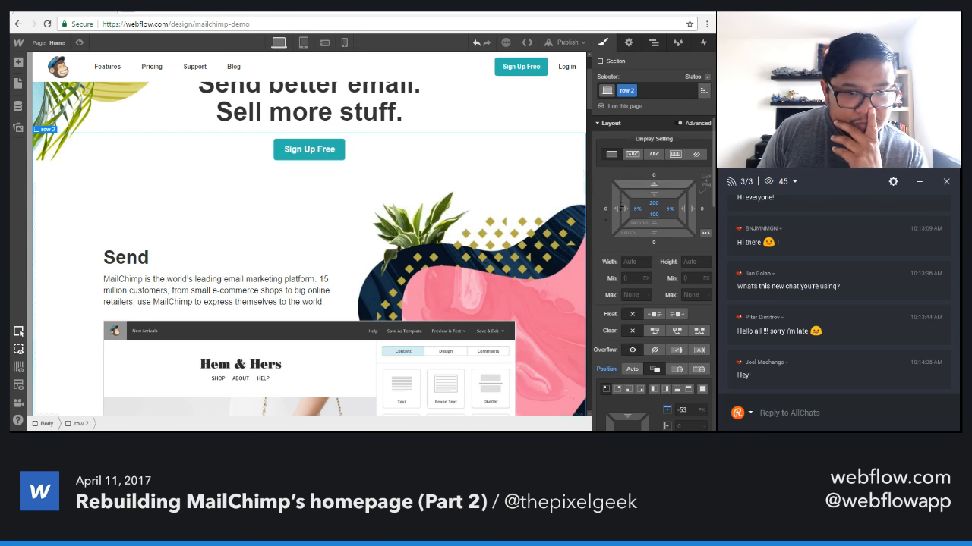
Check the padded Send section at the tablet and desktop breakpoints while resizing the canvas.
left_click(302, 44)
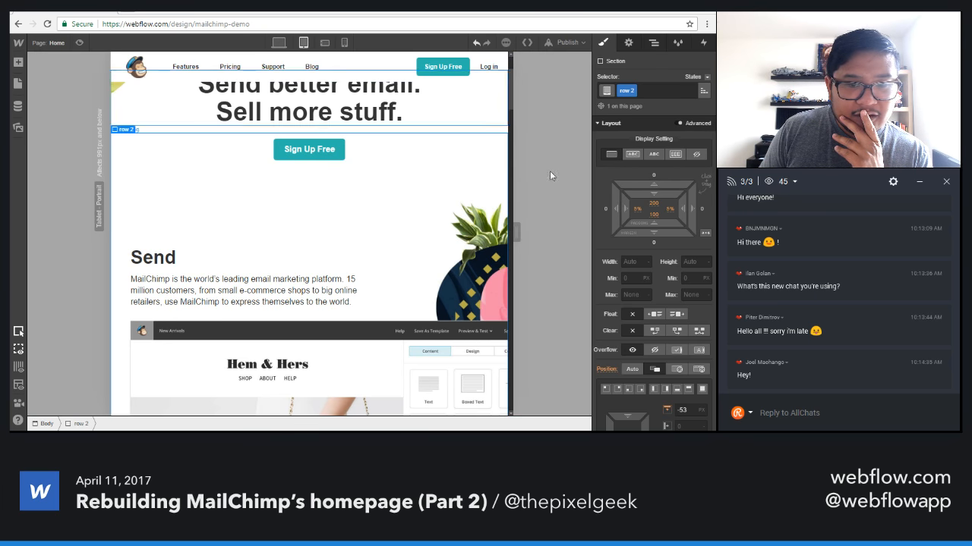
left_click_drag(516, 234, 538, 232)
left_click(280, 45)
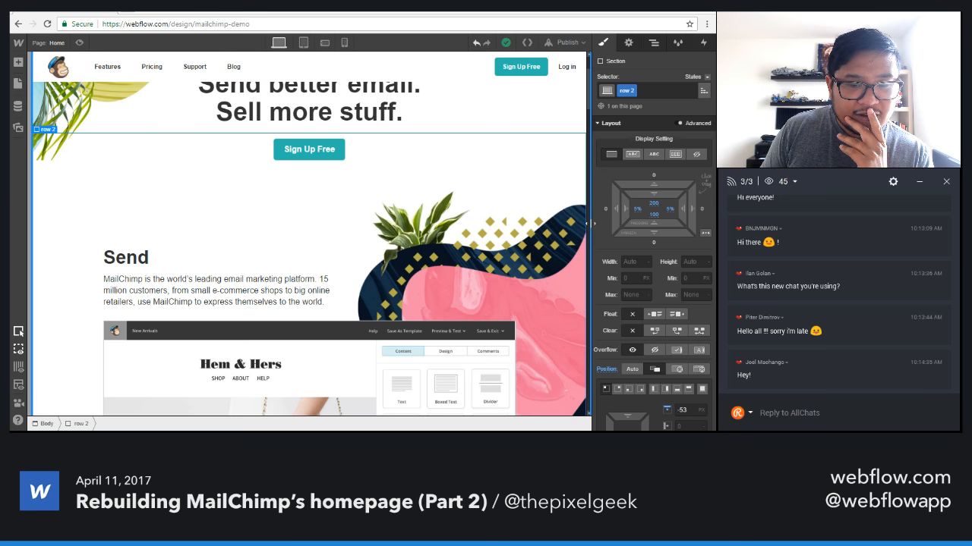
mouse_move(589, 231)
left_mouse_down()
mouse_move(566, 229)
mouse_move(589, 223)
left_mouse_up()
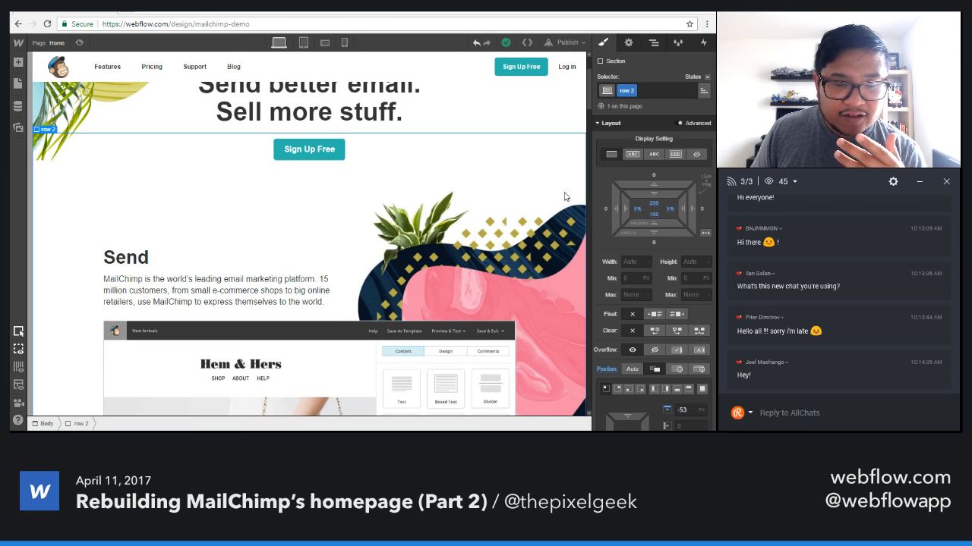
Select the fake ui block inside the Send content at the tablet breakpoint.
left_click(304, 42)
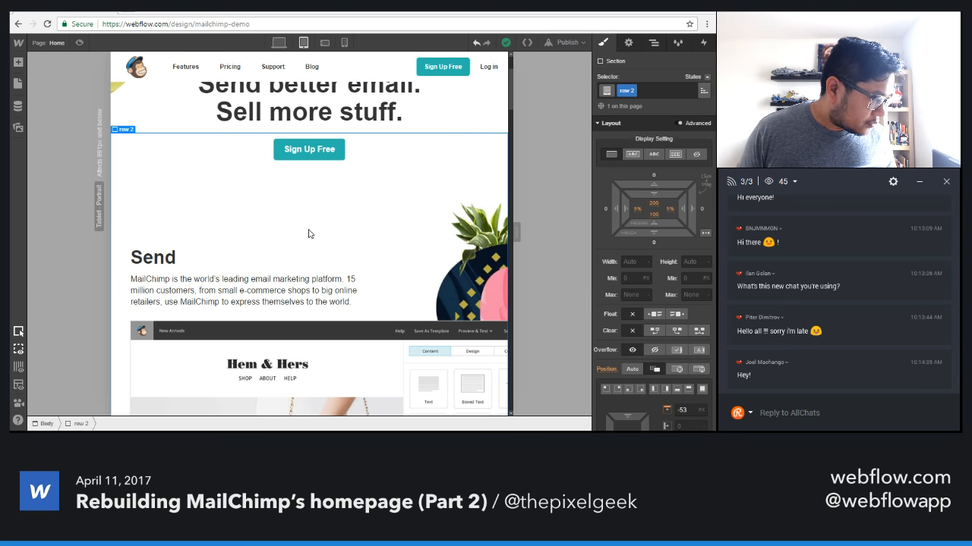
left_click(313, 348)
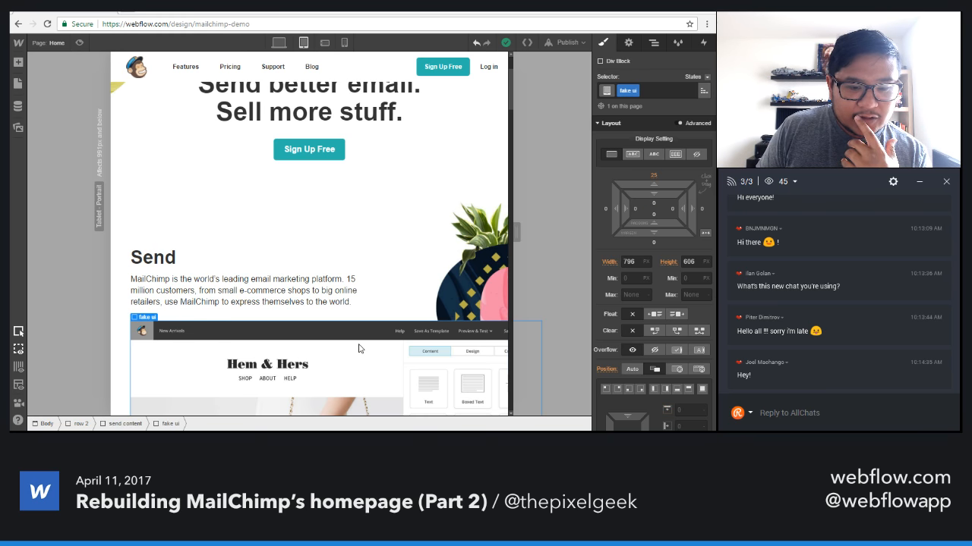
scroll(359, 345, "down", 2)
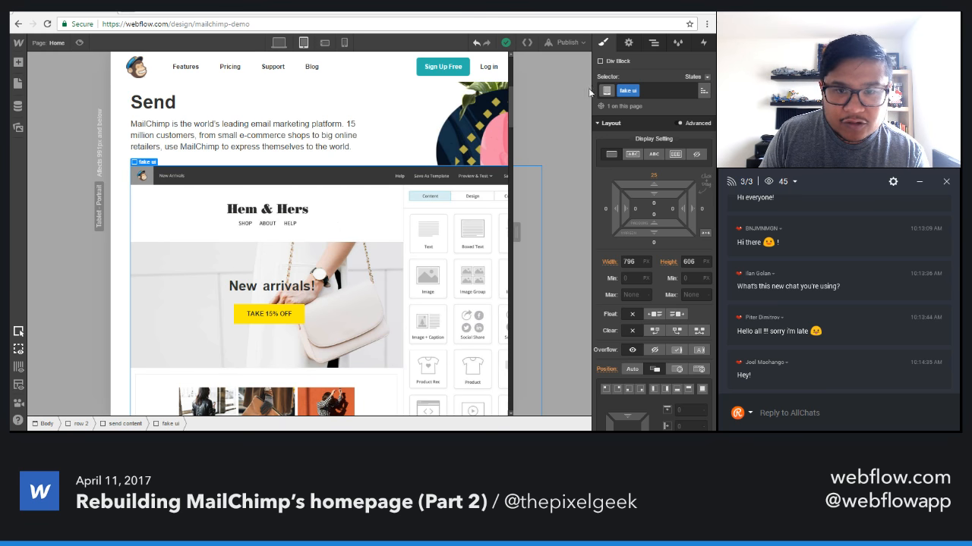
Try limiting the fake ui block's device visibility to desktop only, and restore it to all devices.
left_click(628, 43)
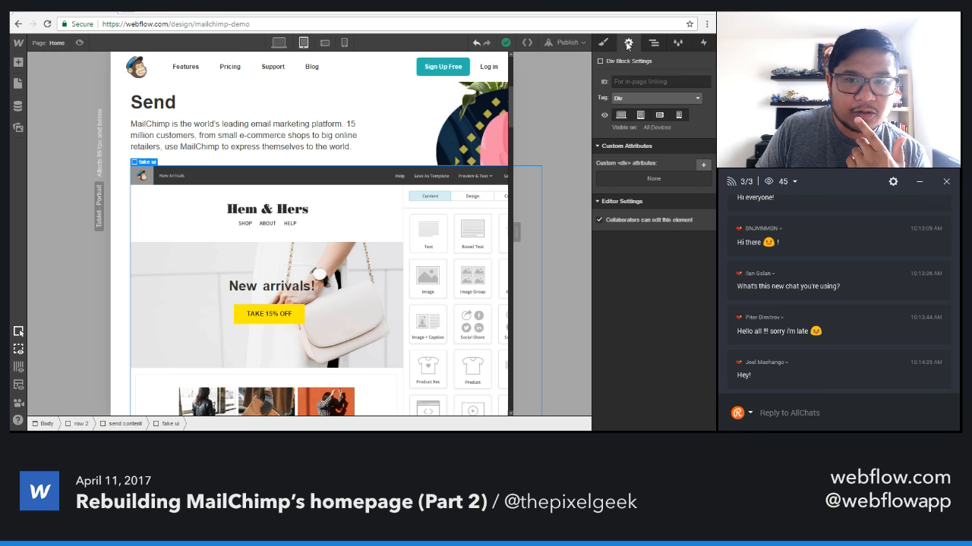
left_click(644, 115)
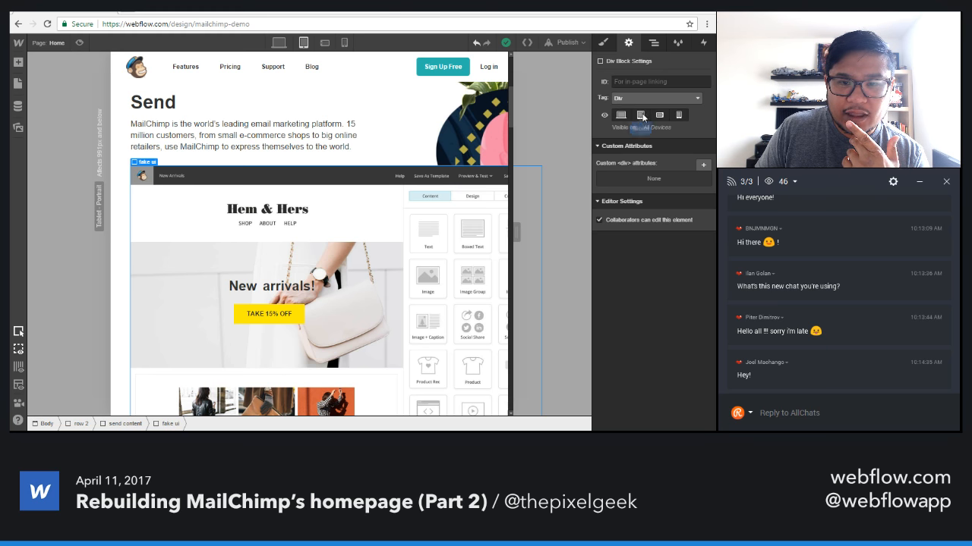
left_click(680, 119)
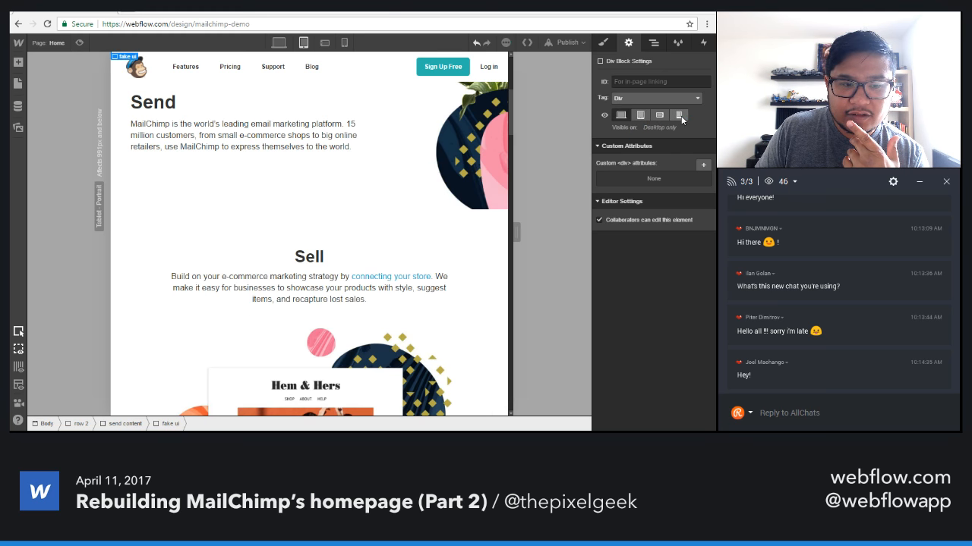
left_click(640, 114)
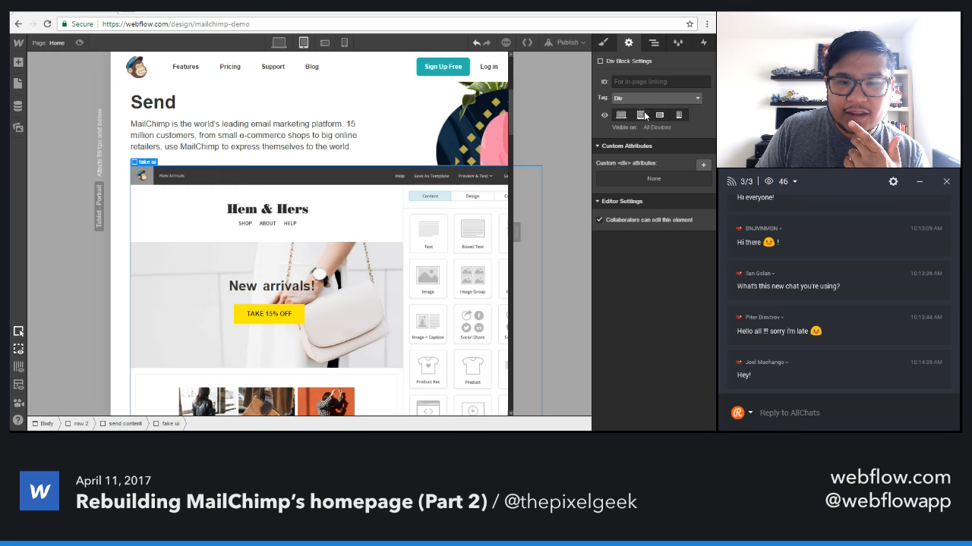
Hide the fake ui block on tablet by setting its display style to none.
left_click(604, 43)
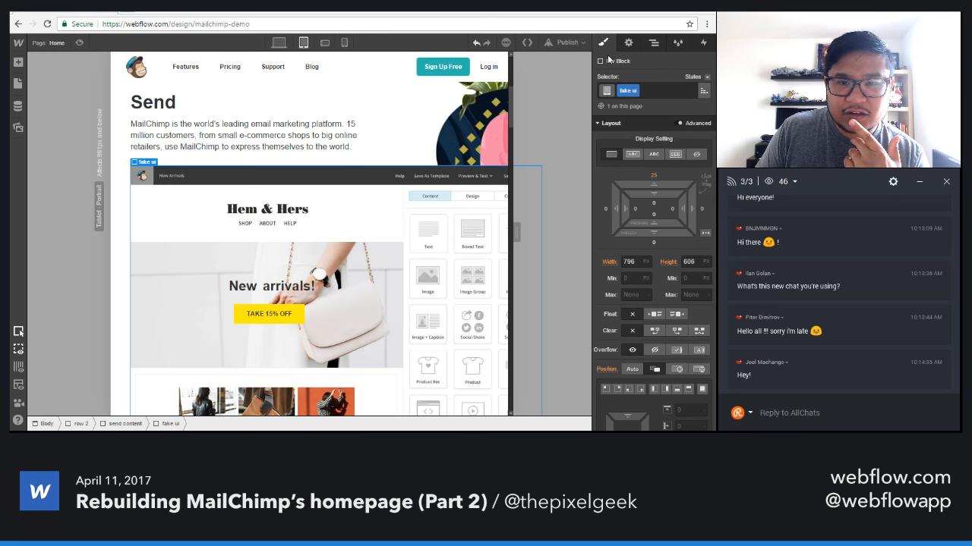
left_click(696, 154)
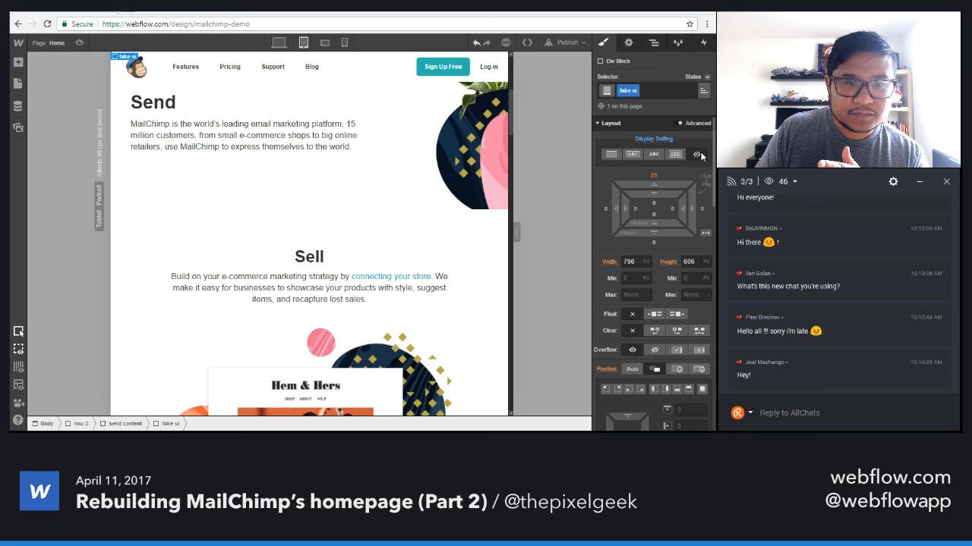
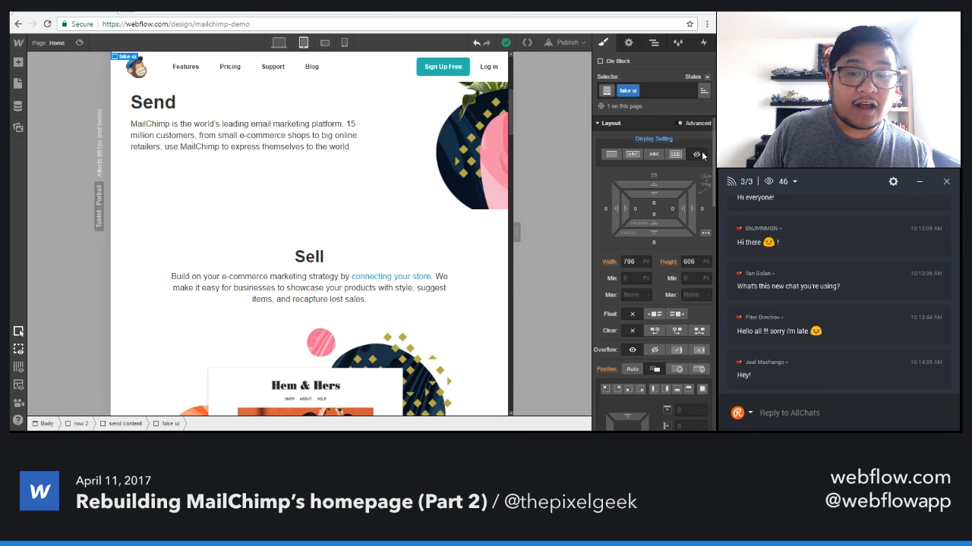
Try showing the fake ui block on tablet with block display, check its element settings, and hide it with display none.
left_click(611, 154)
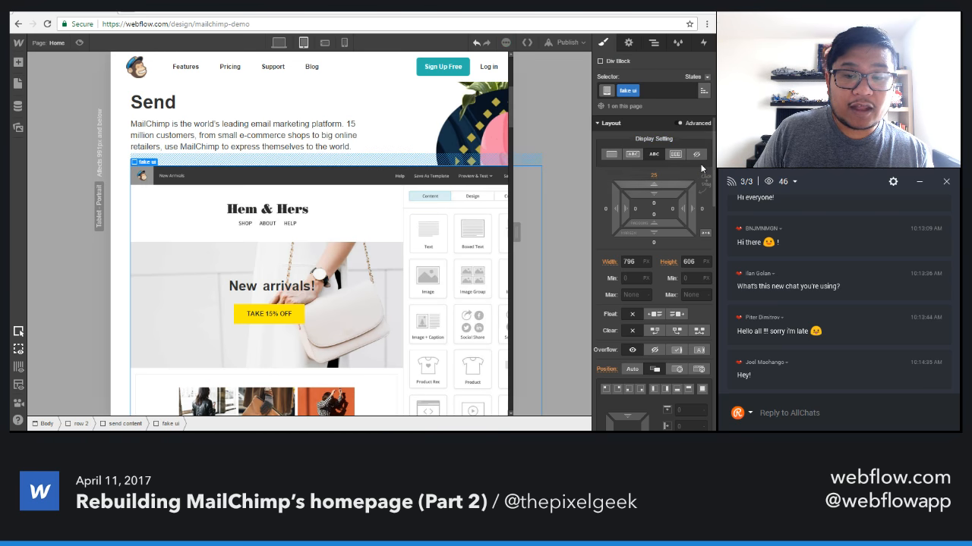
left_click(629, 44)
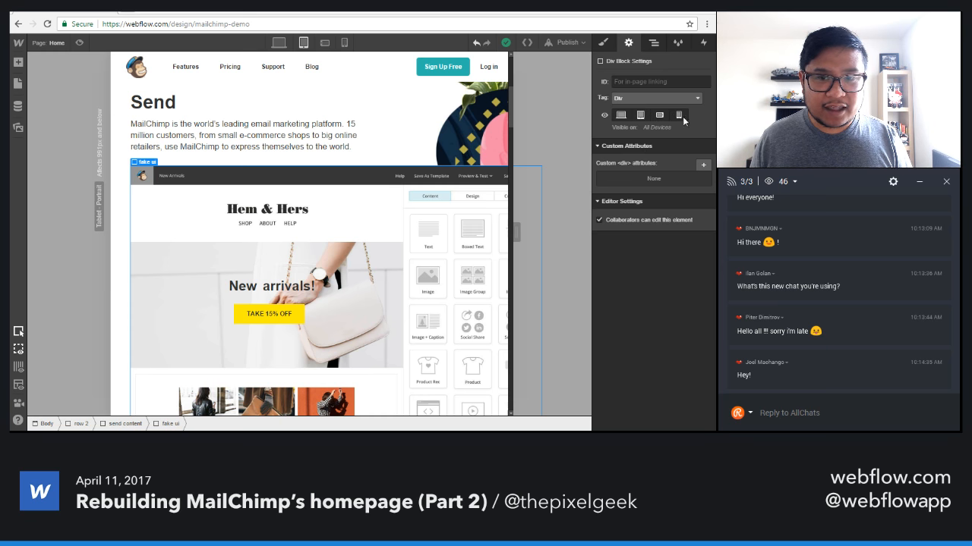
left_click(602, 42)
left_click(696, 154)
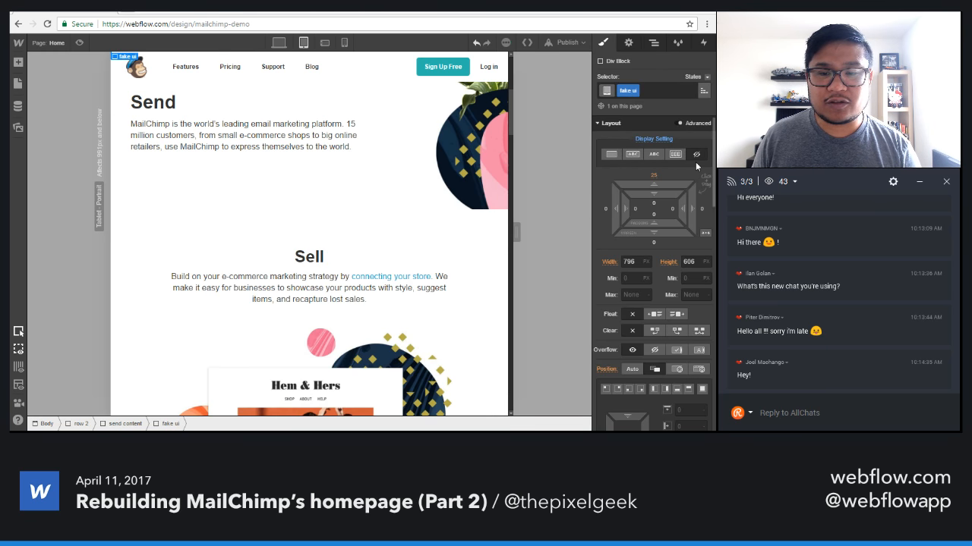
Insert the Hem & Hers email editor screenshot from the assets into row 2, directly below the send content block.
left_click(656, 45)
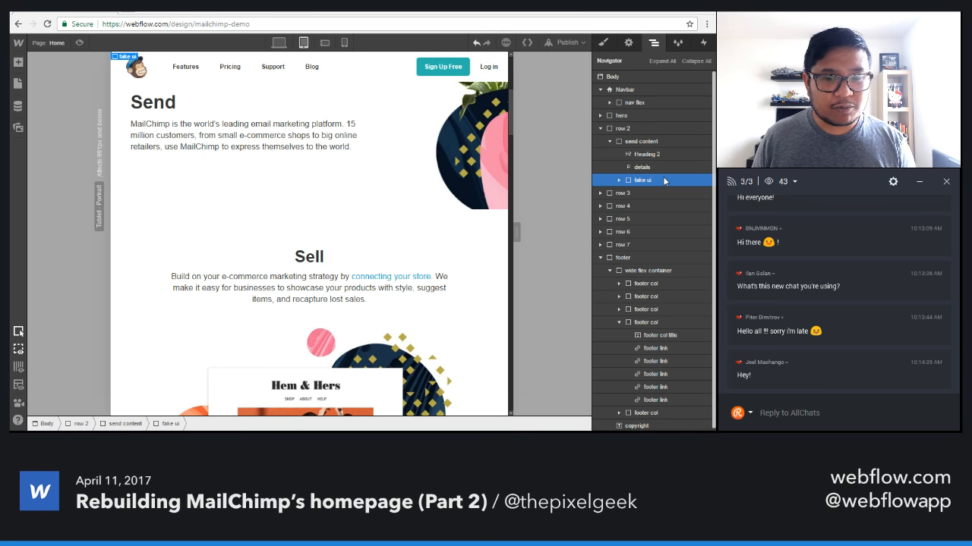
key("a")
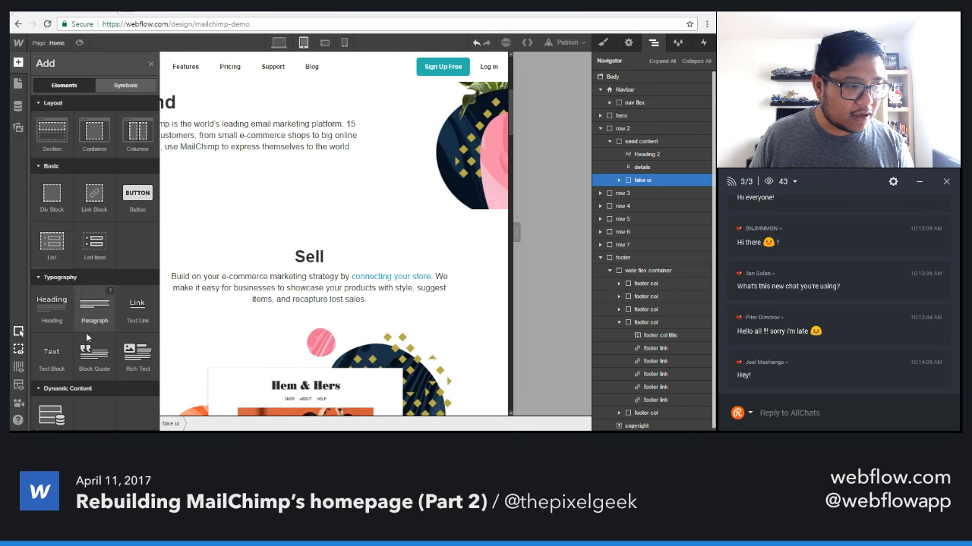
scroll(86, 332, "down", 2)
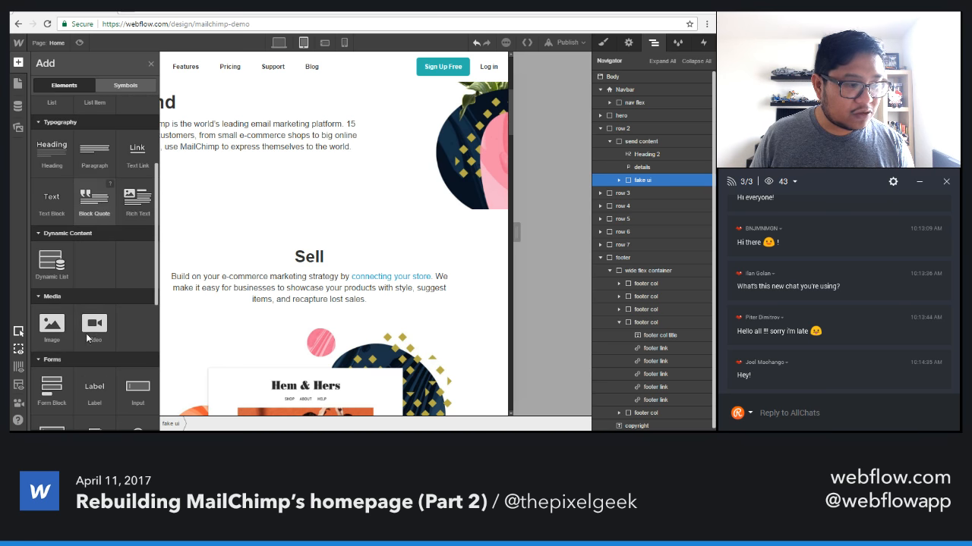
left_click(18, 126)
scroll(134, 275, "down", 1)
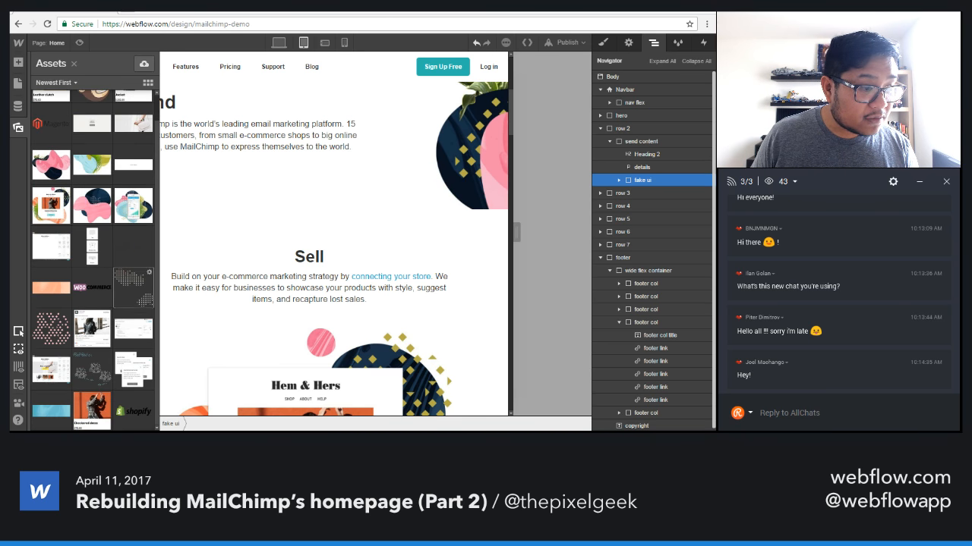
left_click_drag(52, 370, 324, 190)
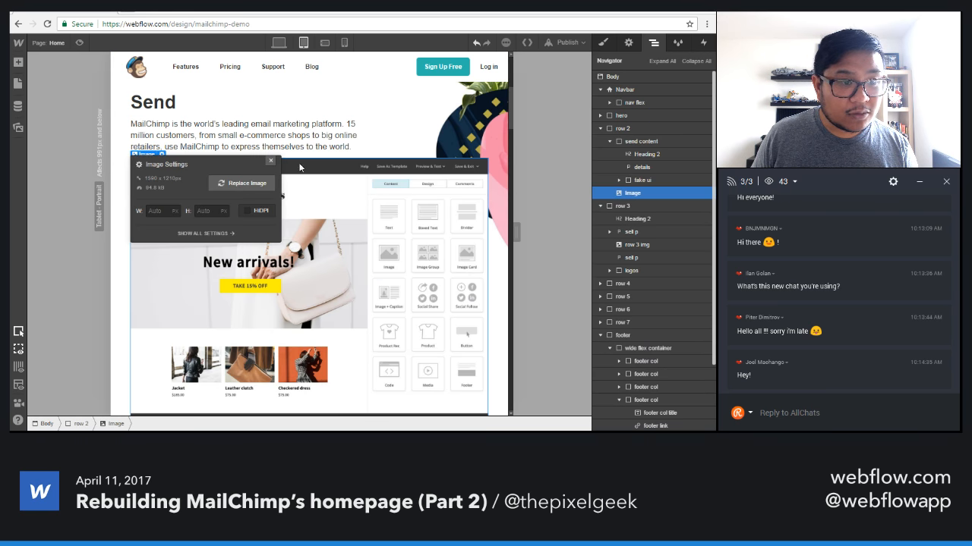
left_click(271, 163)
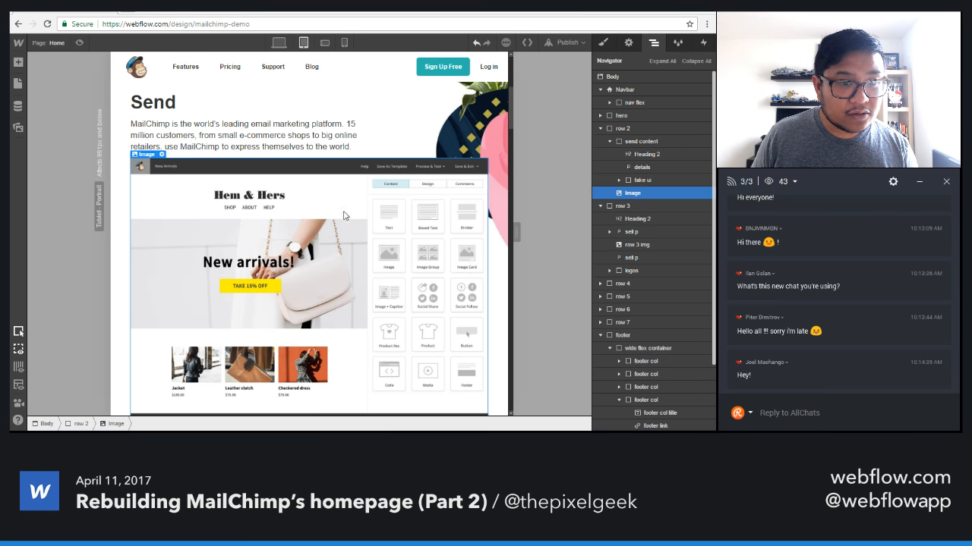
Compare the Send section with its inserted image at the desktop and tablet breakpoints while resizing the canvas.
left_click(279, 42)
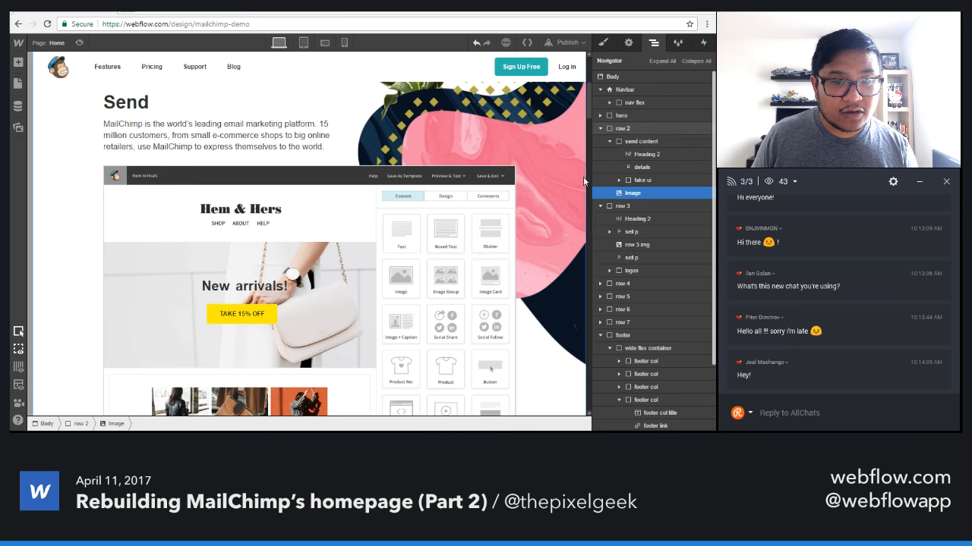
left_click_drag(589, 180, 563, 175)
left_click_drag(495, 172, 447, 124)
left_click(302, 43)
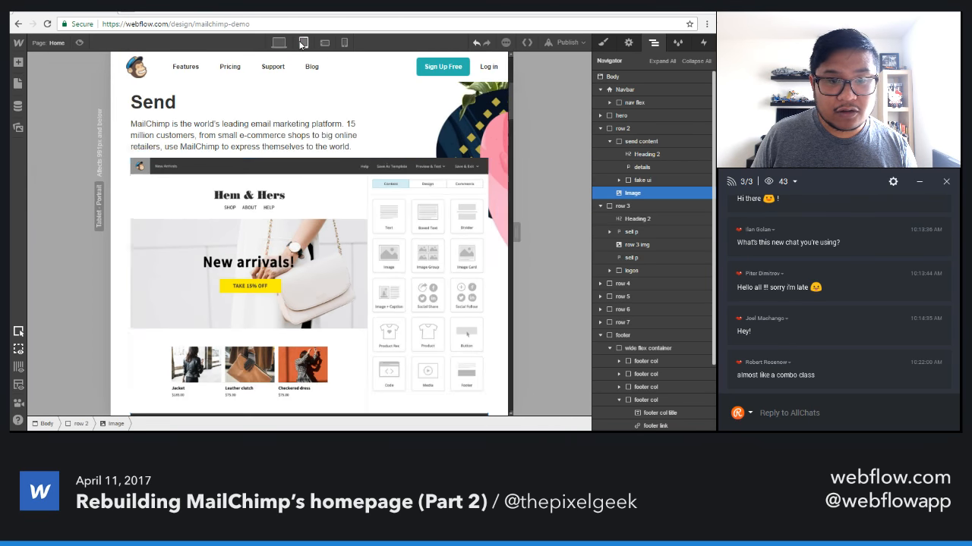
mouse_move(515, 231)
left_mouse_down()
mouse_move(598, 219)
mouse_move(513, 220)
left_mouse_up()
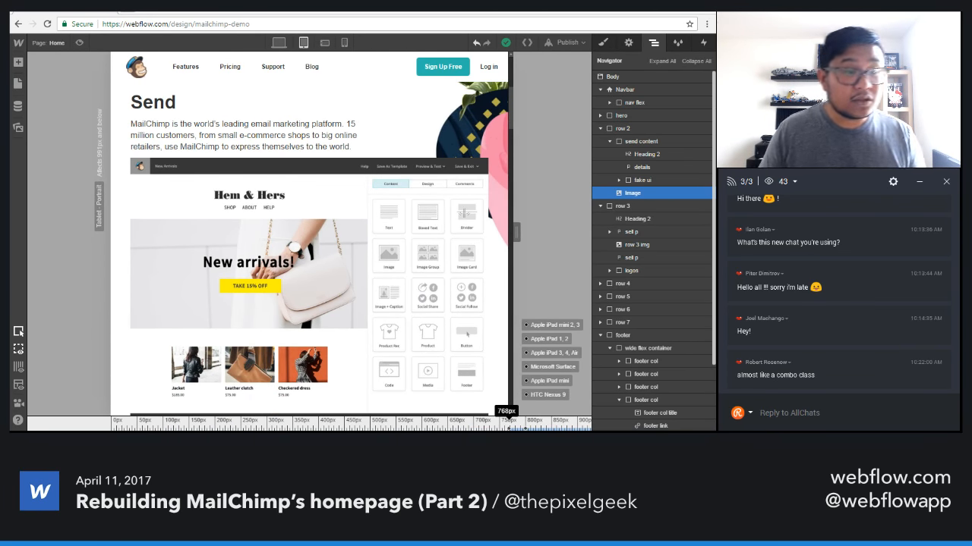
Set the left and right padding of the Sell section (row 3) to 5% at the desktop breakpoint.
scroll(463, 243, "down", 5)
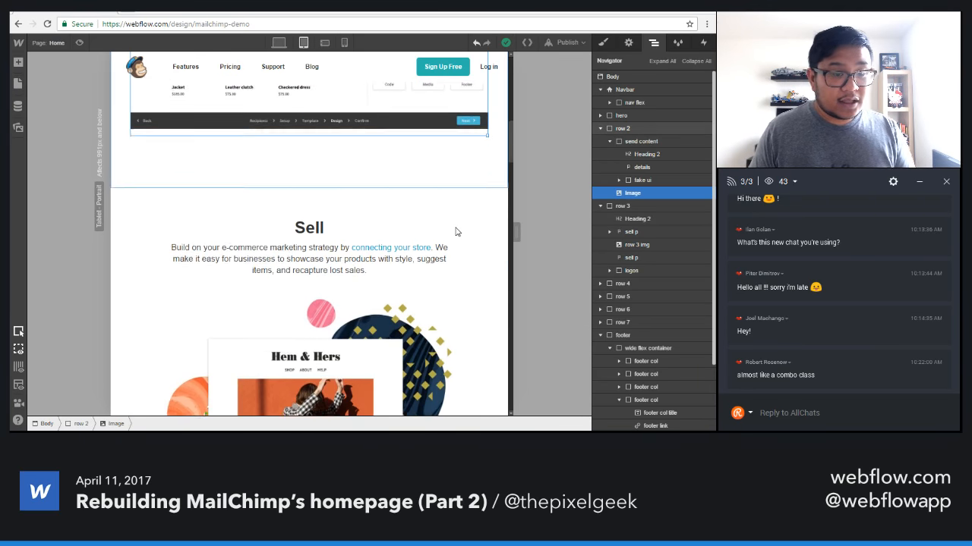
scroll(483, 288, "down", 1)
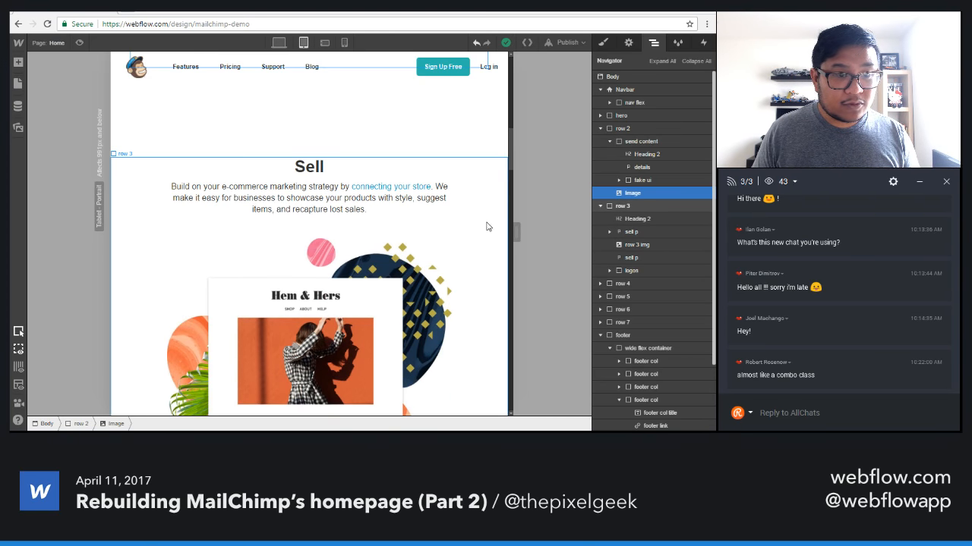
left_click(487, 226)
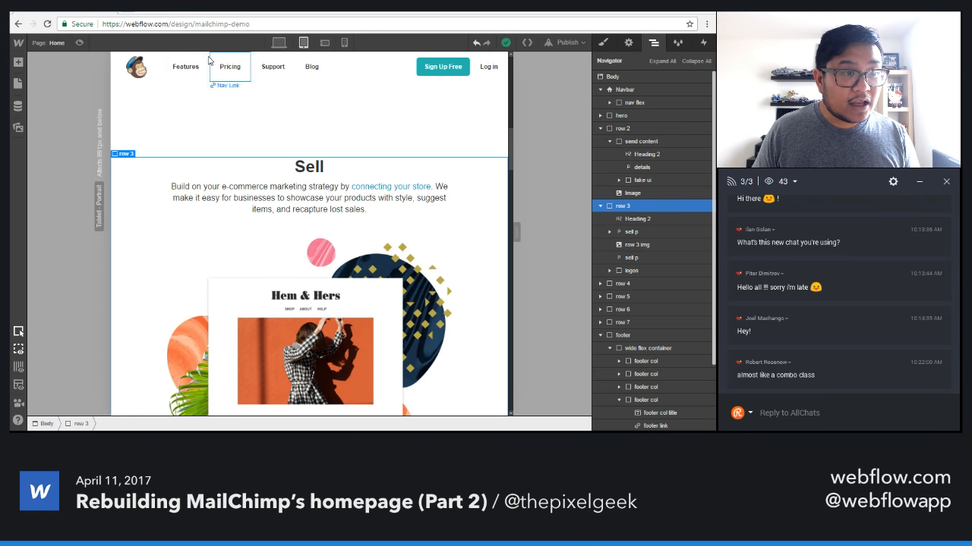
left_click(279, 43)
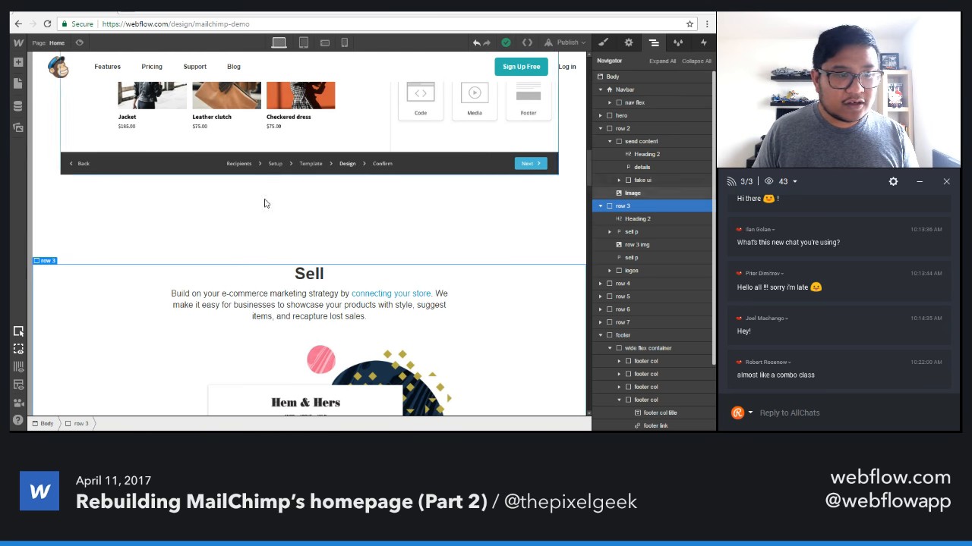
left_click(604, 42)
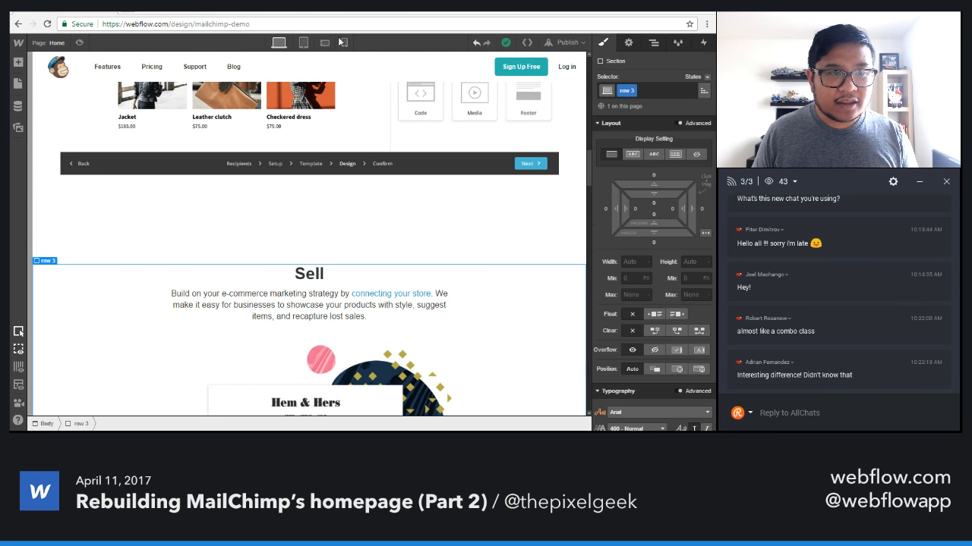
left_click(636, 209)
type("5%")
key("Return")
left_click(671, 209)
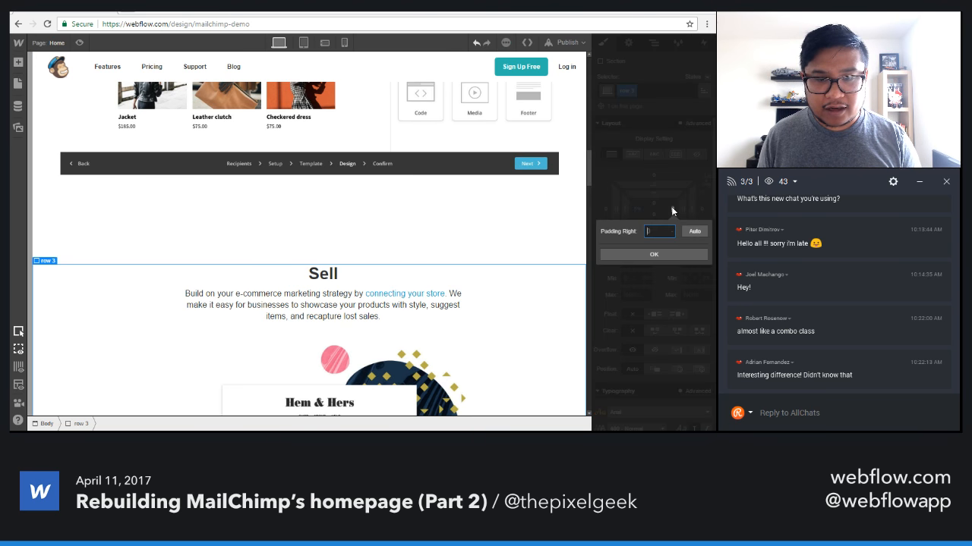
type("5%")
key("Return")
Set the left and right padding of the Advertise section (row 4) to 5%.
scroll(490, 303, "down", 6)
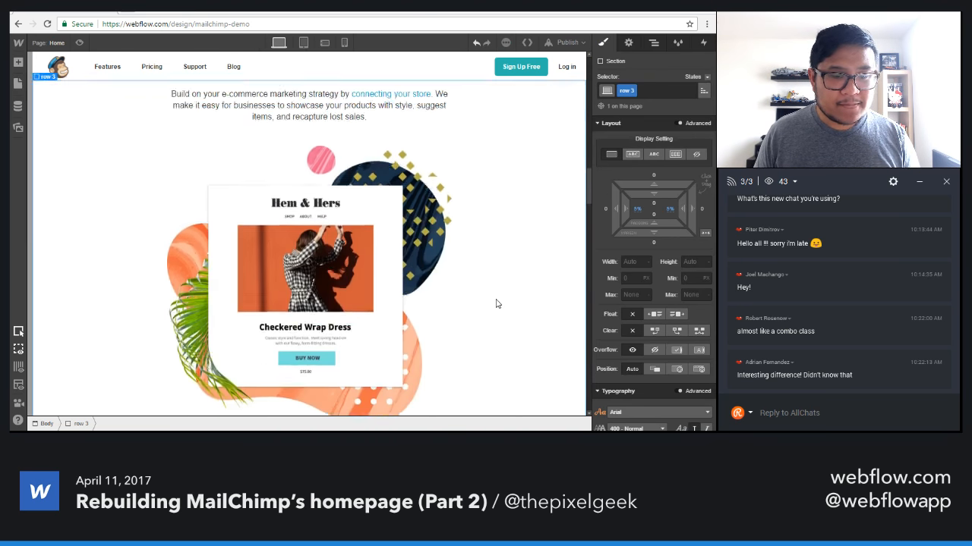
scroll(494, 303, "down", 2)
left_click(536, 181)
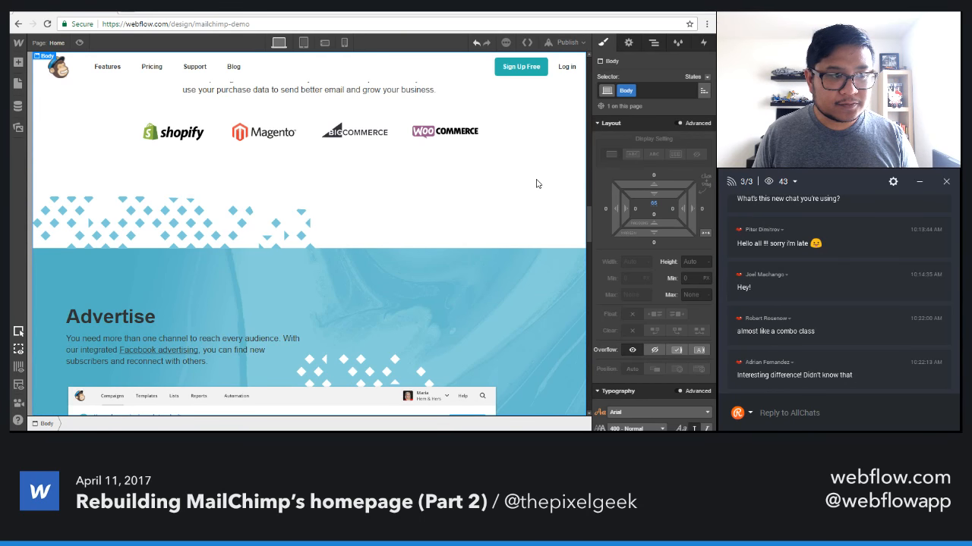
left_click(479, 225)
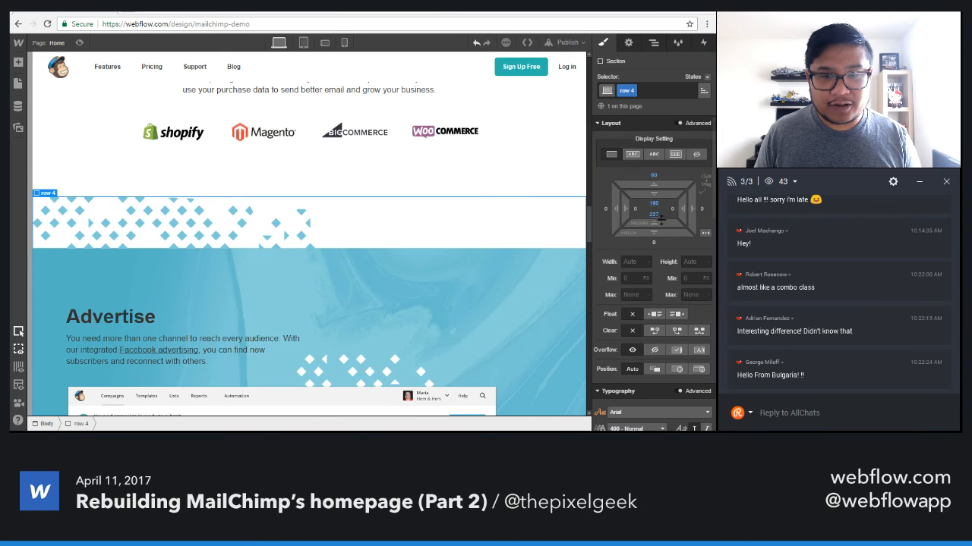
left_click(633, 215)
type("5%")
key("Return")
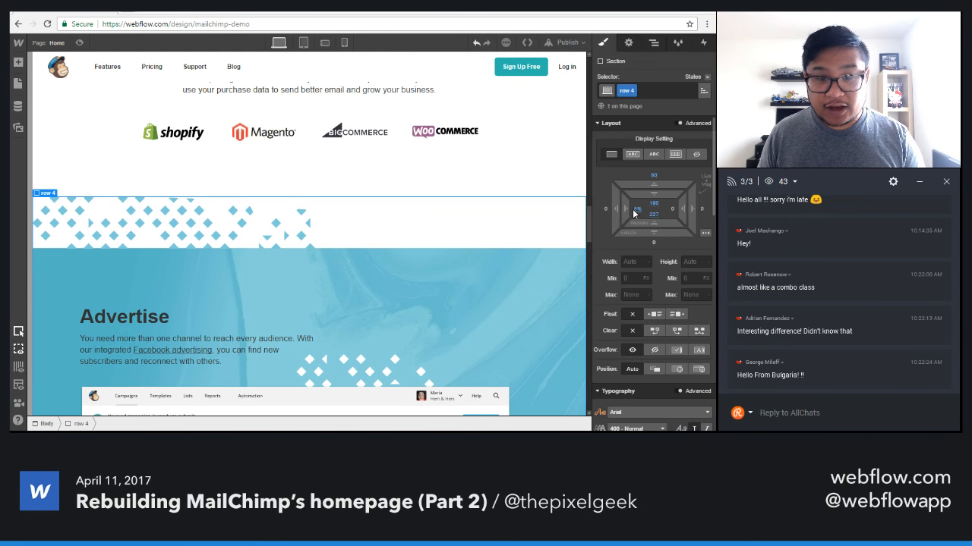
left_click(672, 211)
type("5%")
key("Return")
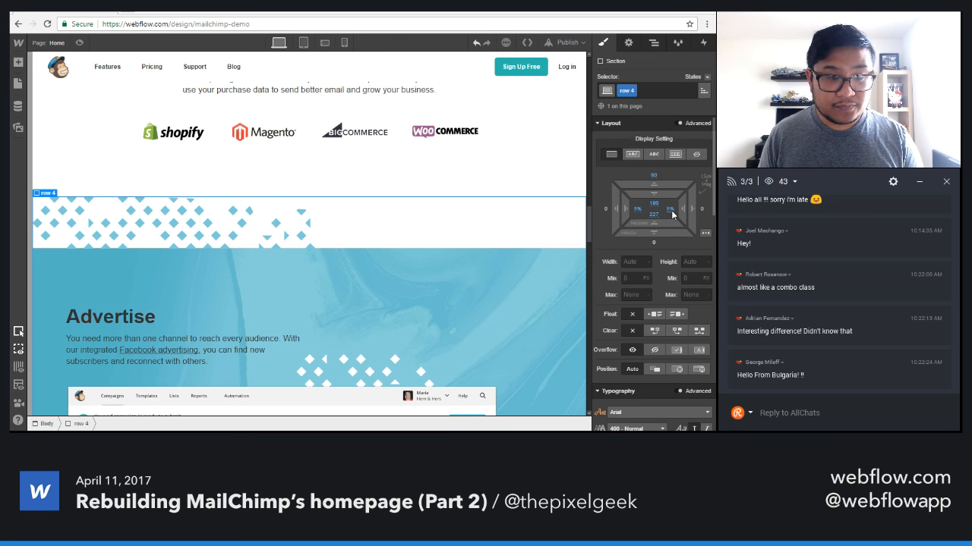
Give the Automate section (row 5) 5% padding on its left and right sides.
scroll(502, 304, "down", 8)
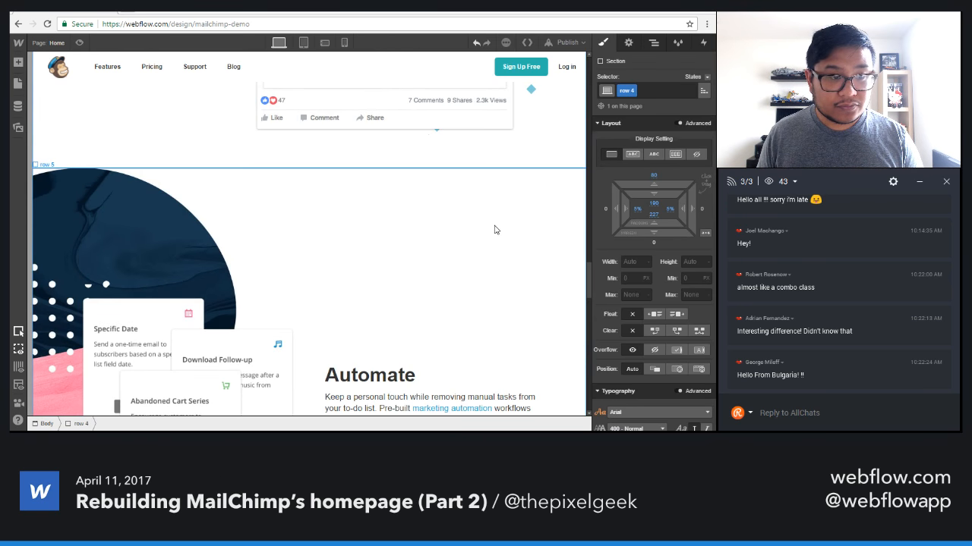
left_click(494, 228)
left_click(635, 209)
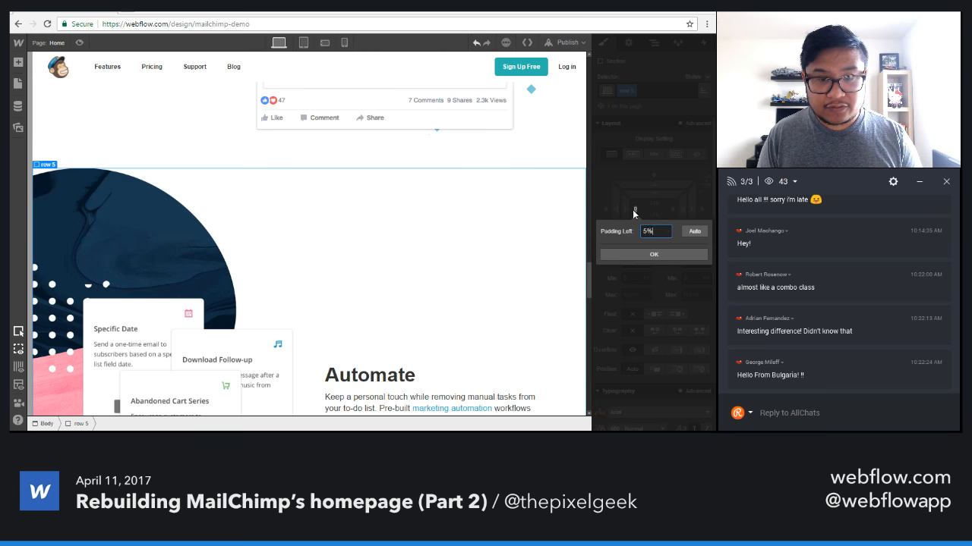
type("5%")
key("Return")
left_click(671, 210)
type("5")
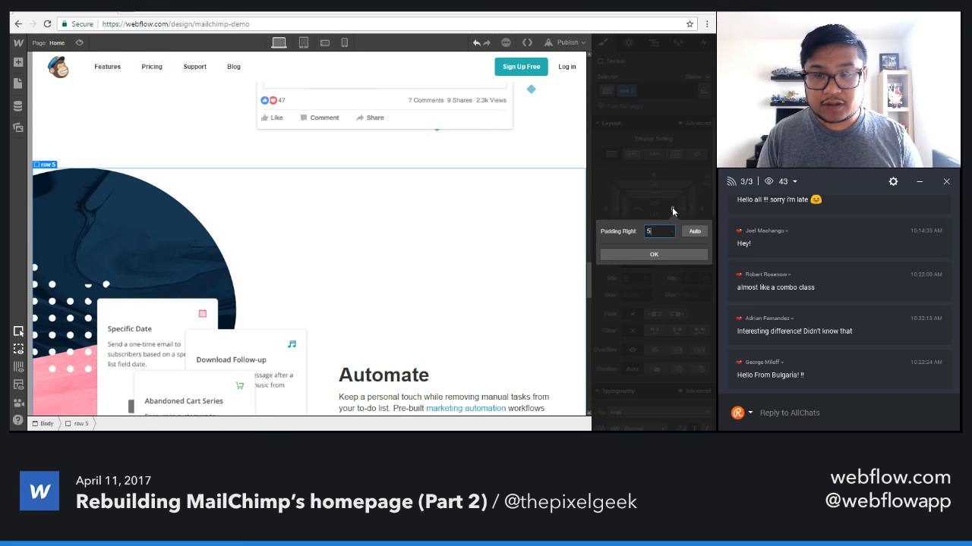
type("%")
key("Return")
Set the Grow section (row 6) to 5% left and right padding.
scroll(439, 257, "down", 3)
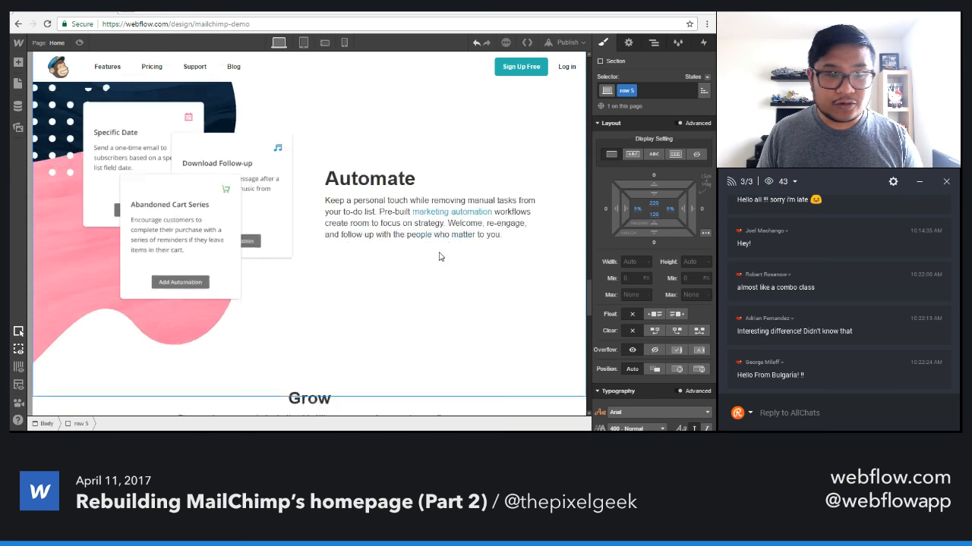
scroll(439, 256, "down", 3)
left_click(551, 218)
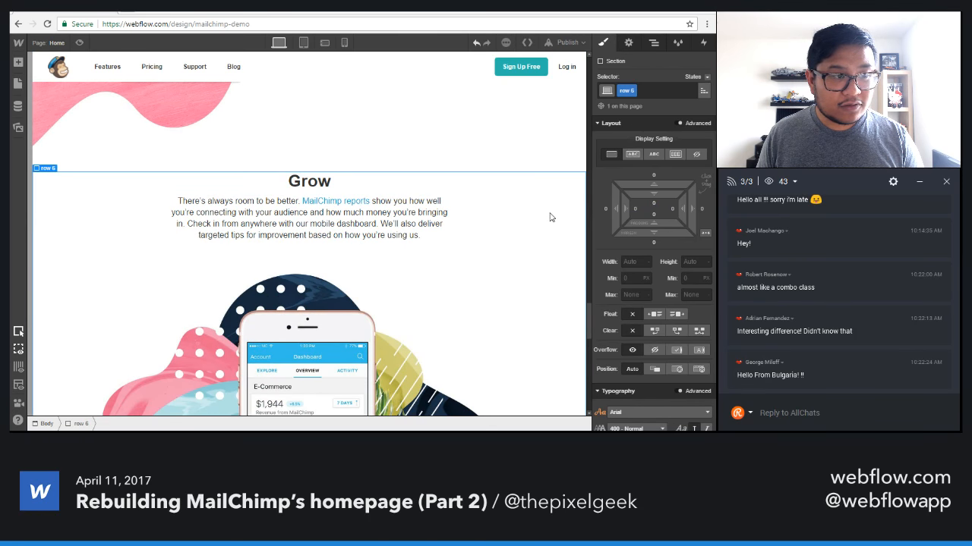
left_click(634, 209)
type("5")
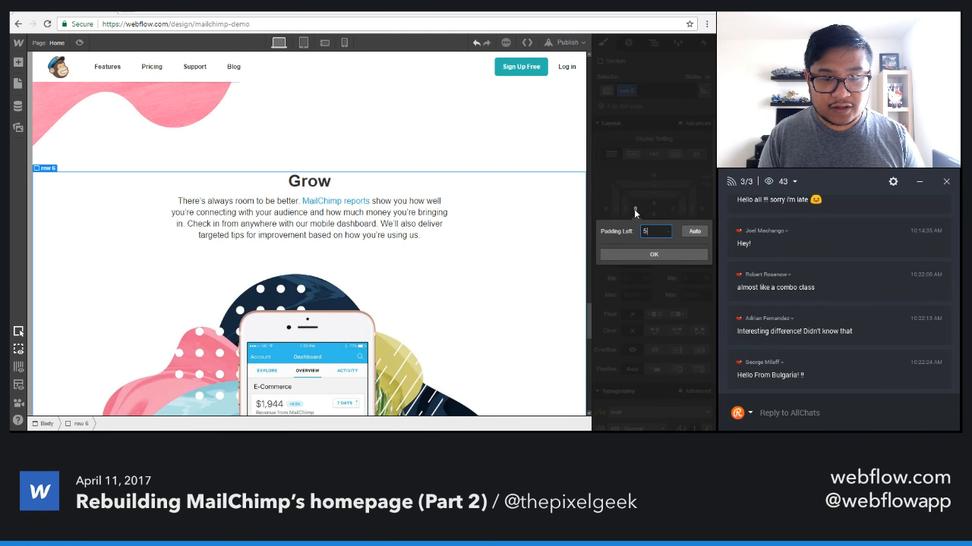
type("%")
key("Return")
left_click(670, 206)
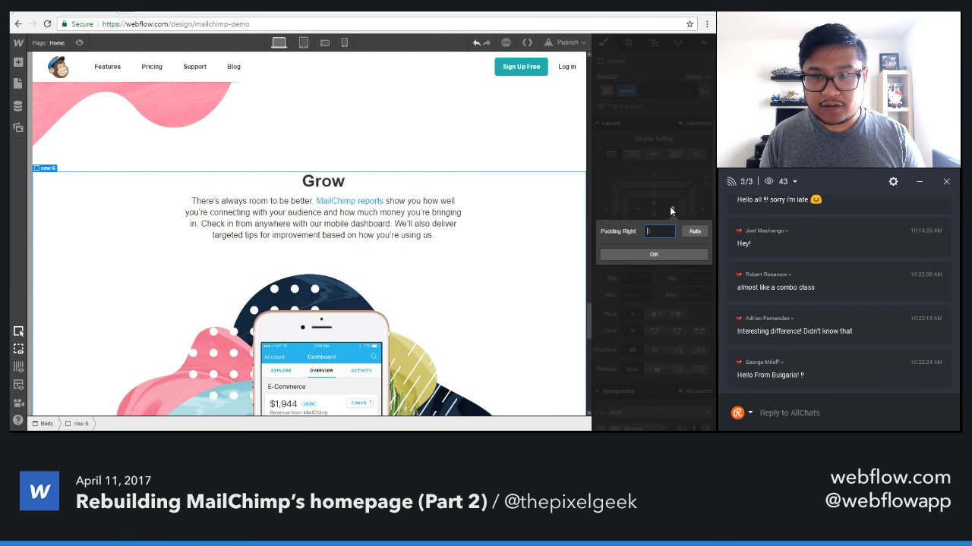
type("5%")
key("Return")
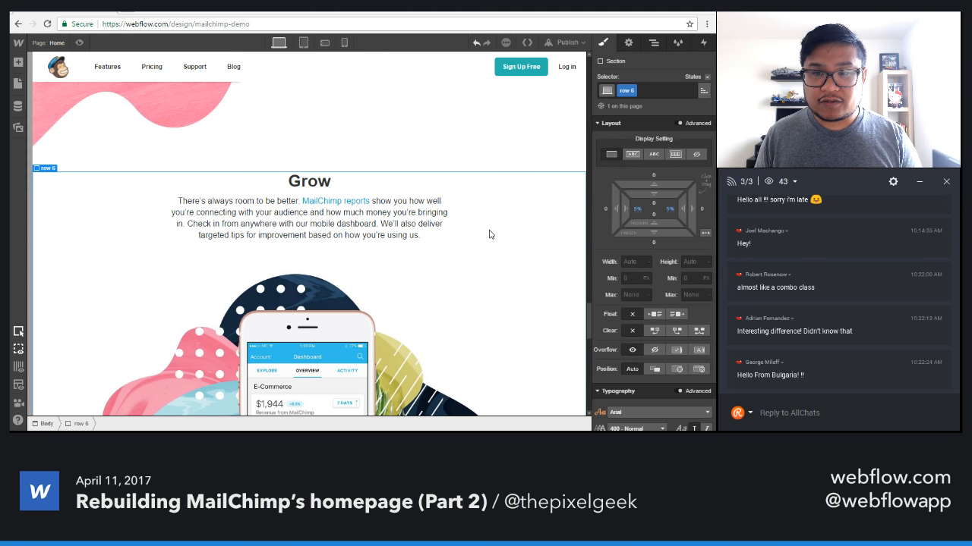
Set the left and right padding of the Get started today section (row 7) to 5%.
scroll(488, 234, "down", 4)
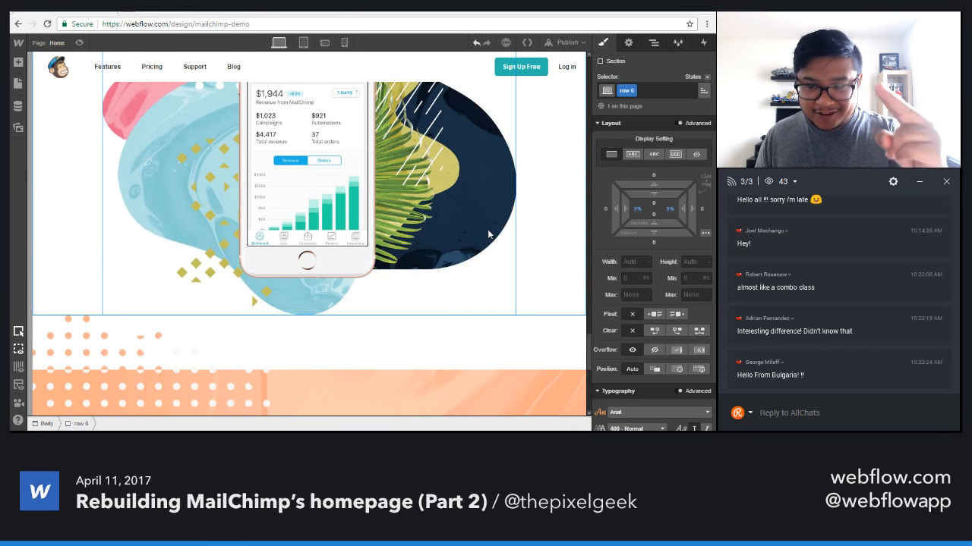
scroll(458, 240, "down", 2)
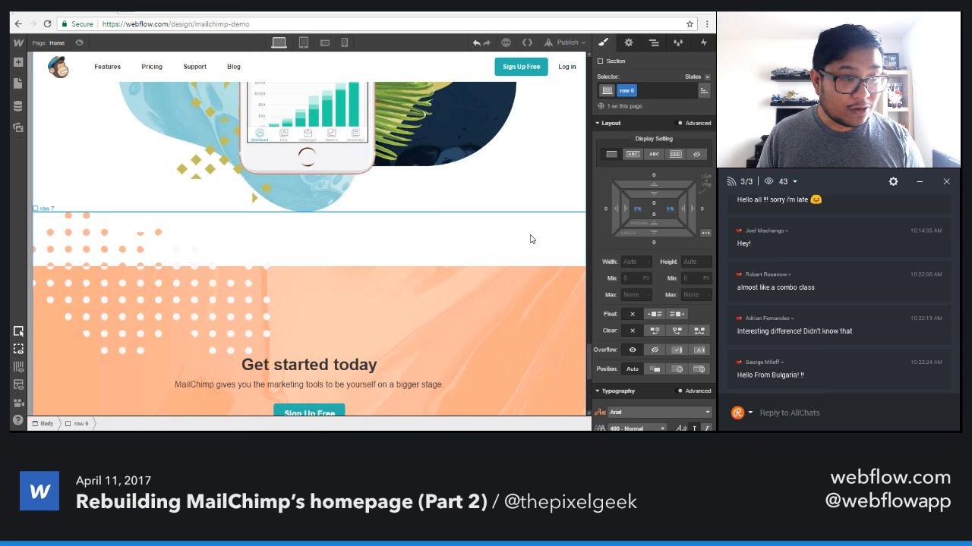
left_click(530, 239)
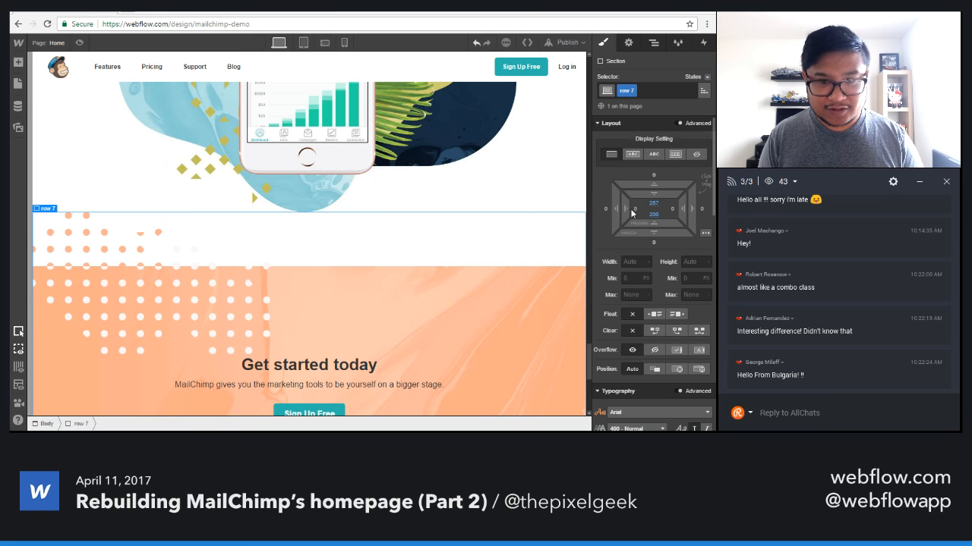
left_click(636, 209)
type("5%")
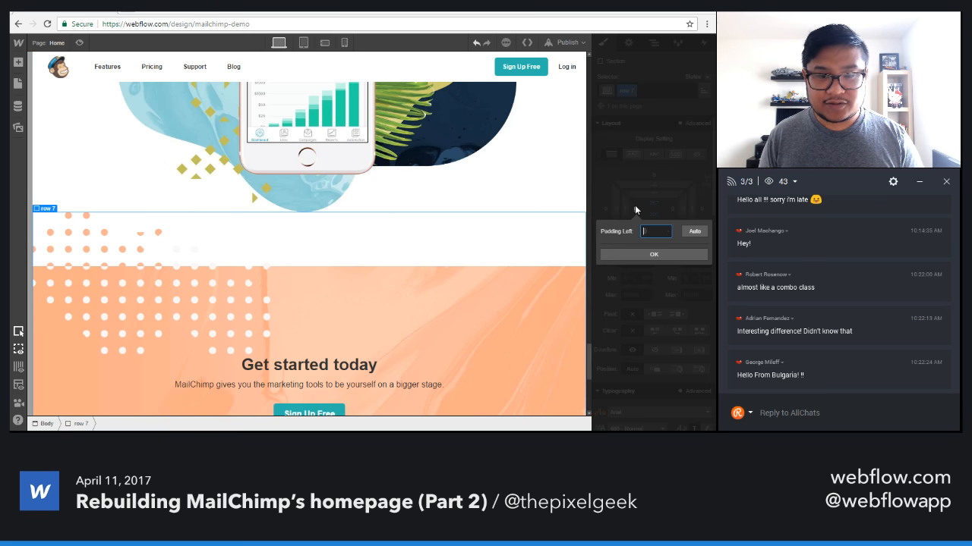
key("Return")
left_click(672, 211)
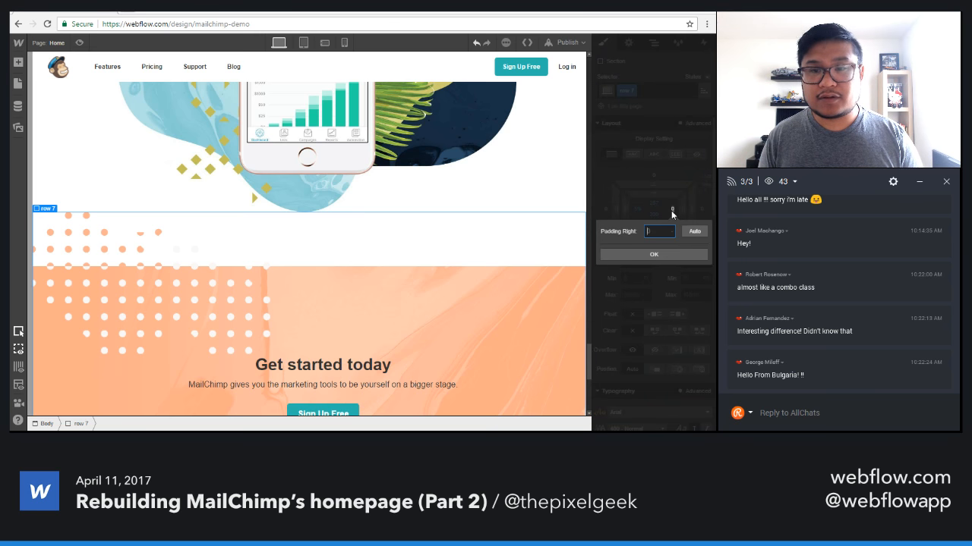
key("Return")
Select the footer section and check its side padding at the desktop breakpoint.
scroll(478, 308, "down", 4)
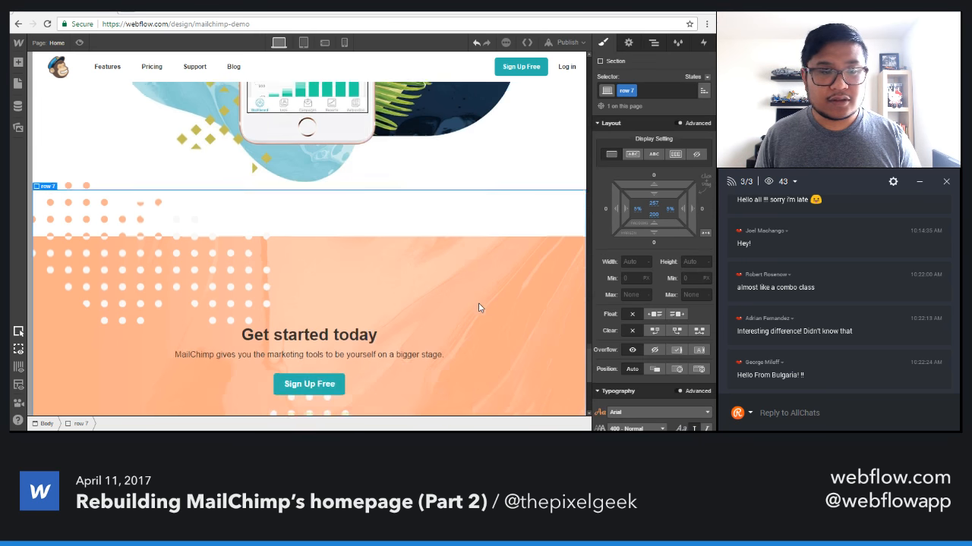
scroll(478, 307, "down", 3)
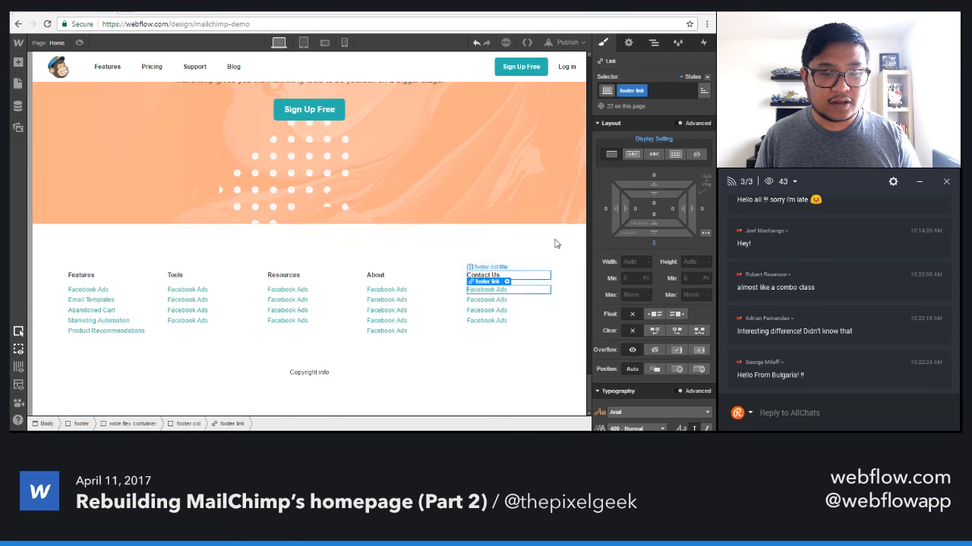
left_click(560, 242)
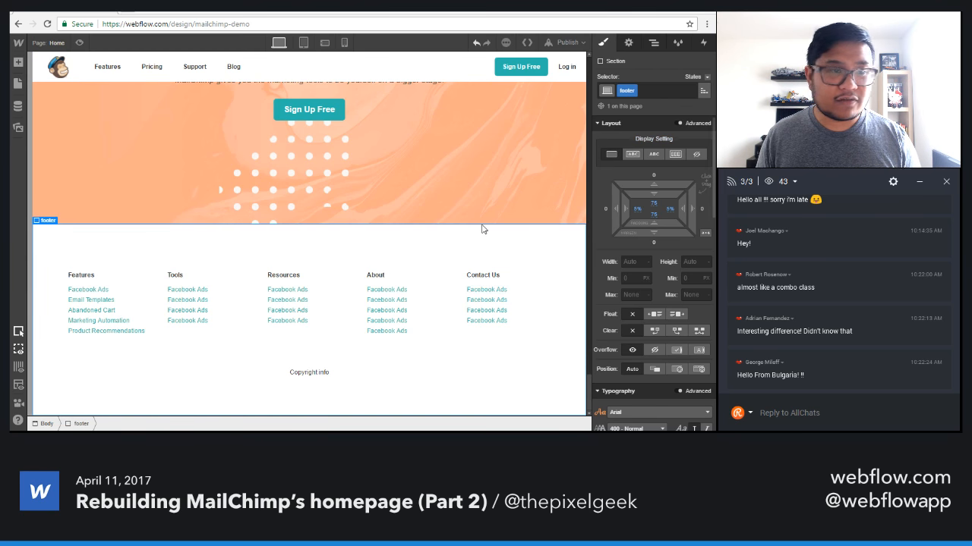
scroll(334, 169, "up", 10)
scroll(334, 170, "up", 10)
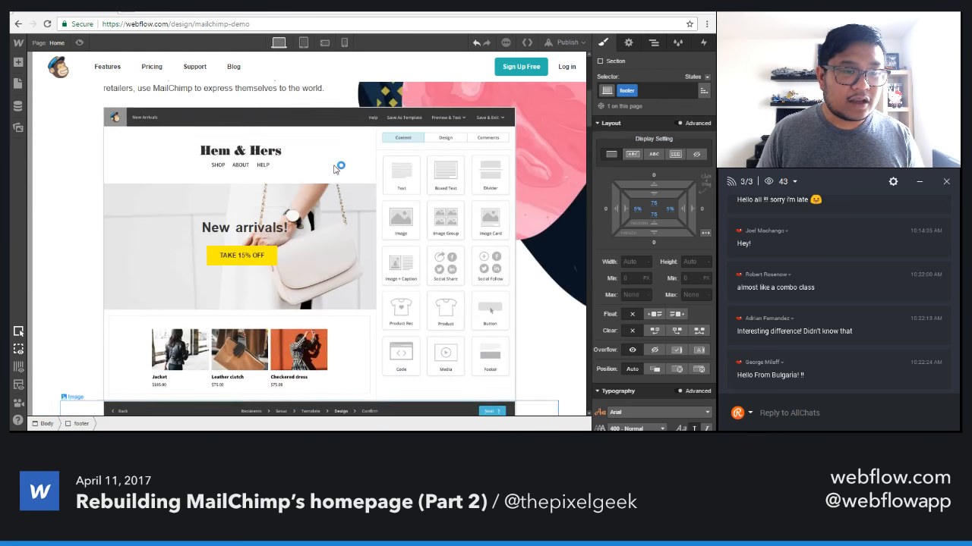
Switch to the tablet breakpoint and look over the page down to the Advertise section.
left_click(302, 44)
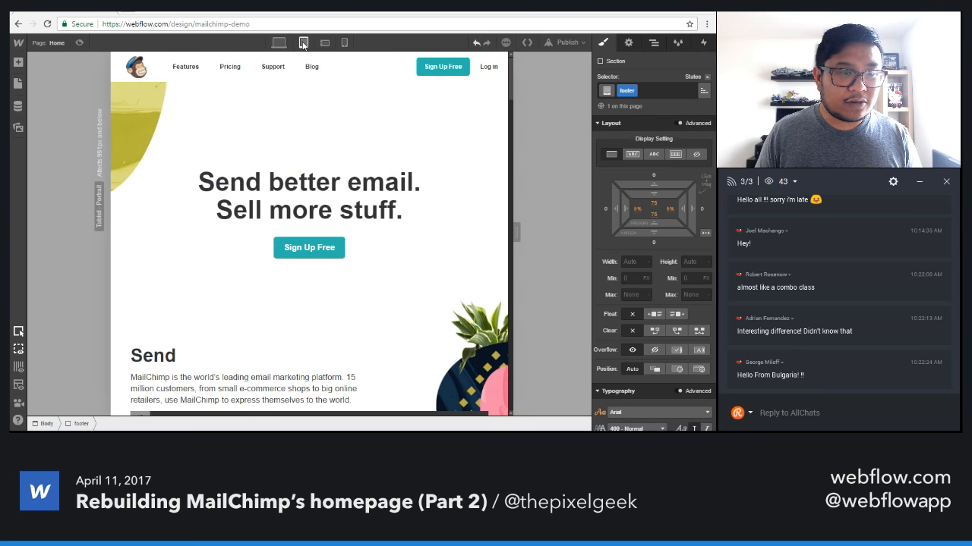
scroll(377, 211, "down", 10)
scroll(377, 211, "down", 10)
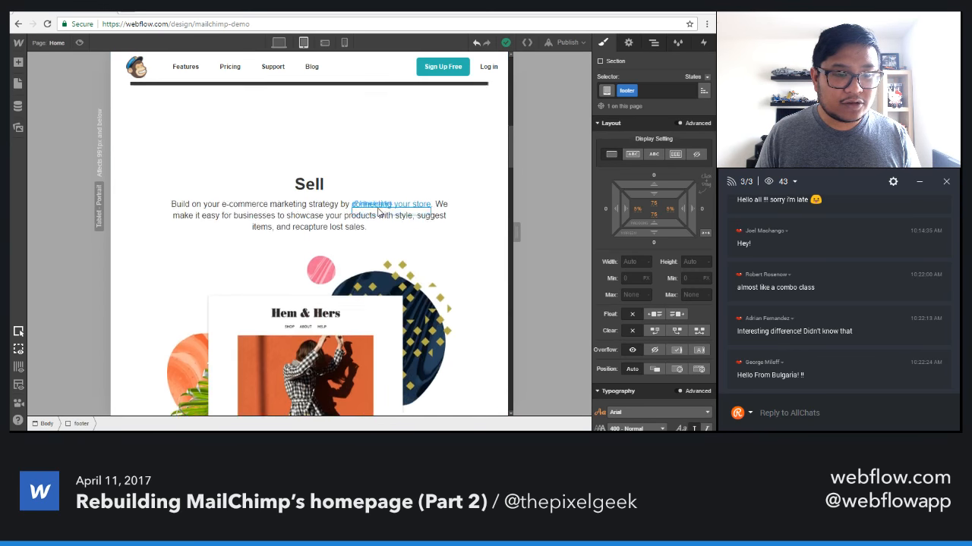
scroll(377, 212, "down", 5)
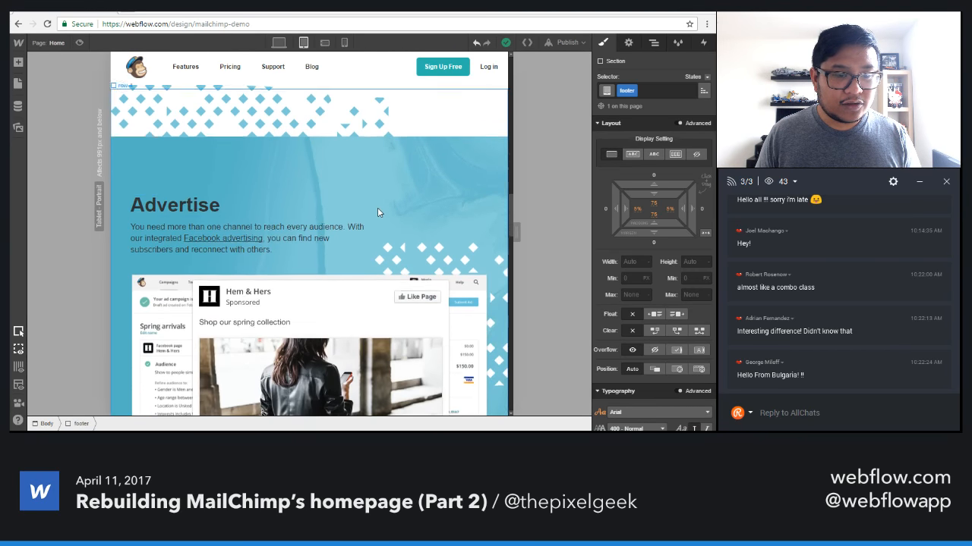
scroll(377, 208, "up", 3)
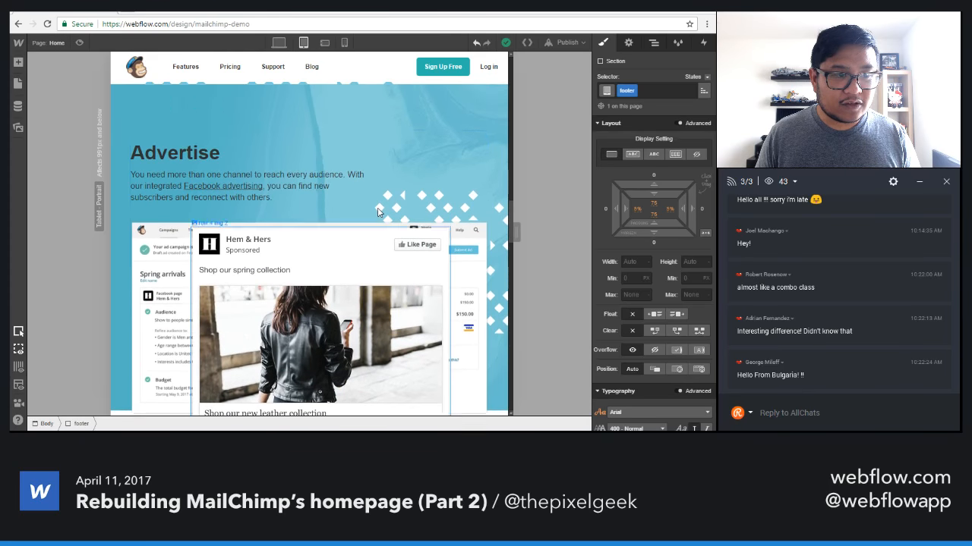
scroll(377, 207, "down", 1)
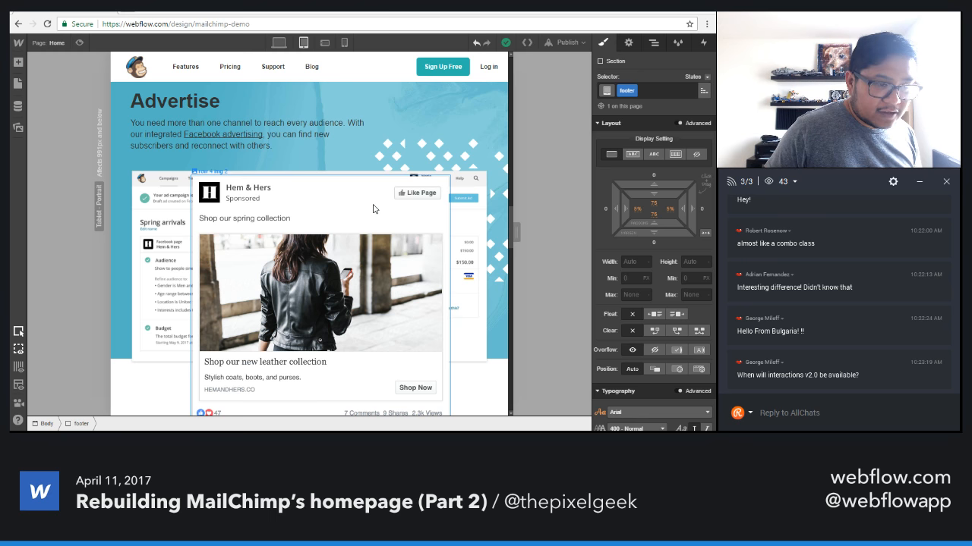
Reposition the front ad image (row 4 img 2) in the Advertise section with a right offset of 0 and bottom offset of -220 px.
left_click(372, 209)
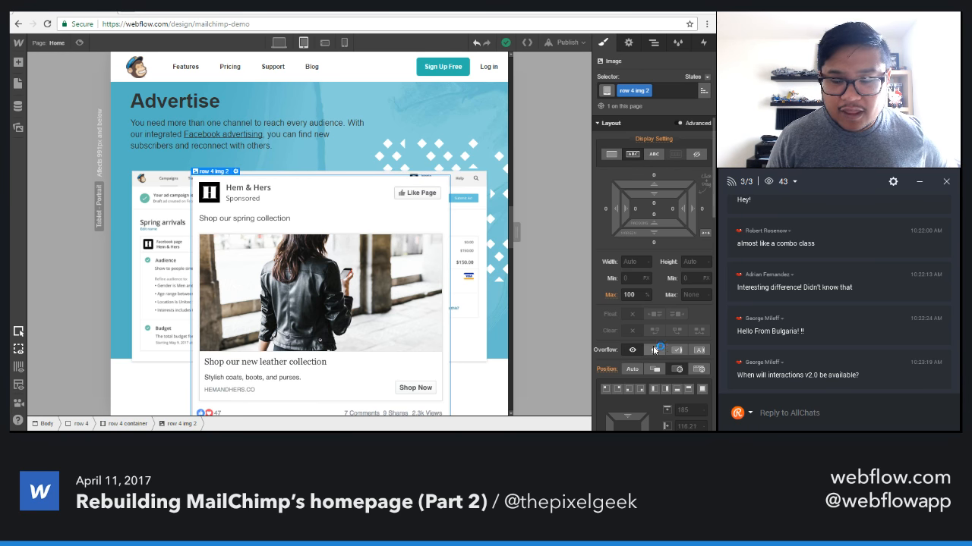
scroll(653, 346, "down", 3)
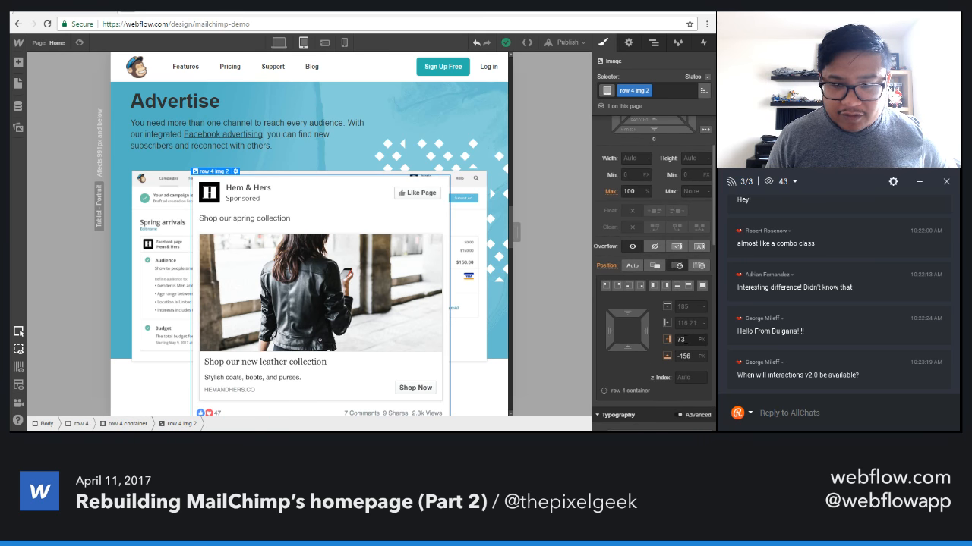
left_click(689, 340)
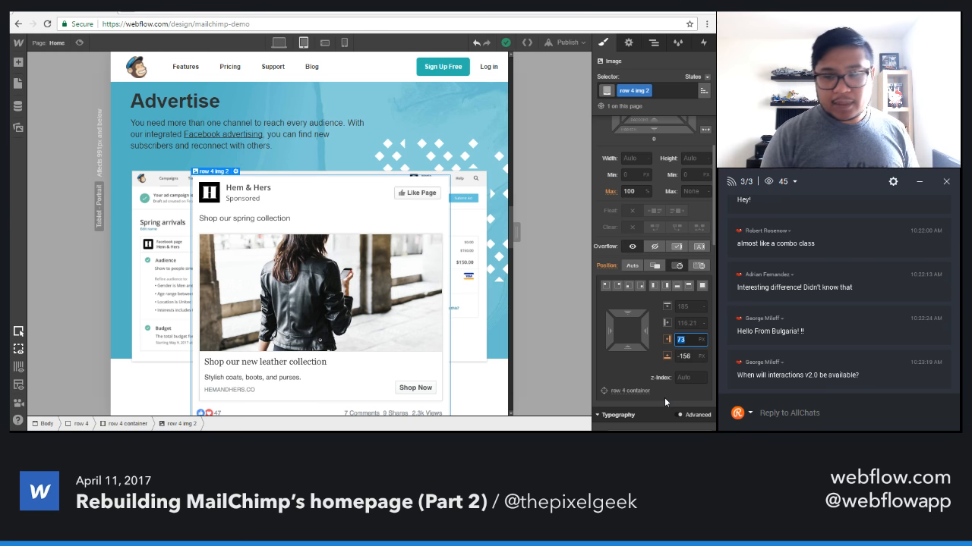
type("0")
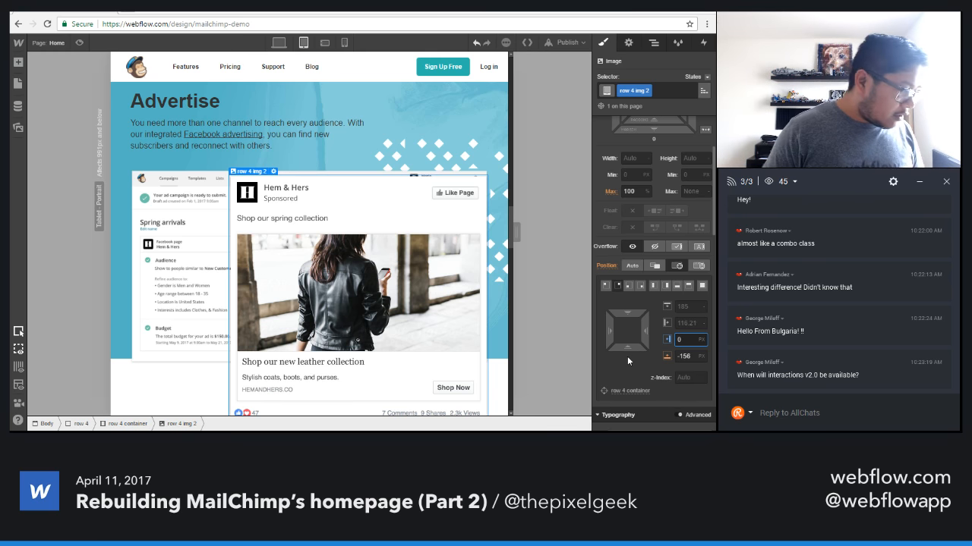
left_click_drag(631, 345, 629, 374)
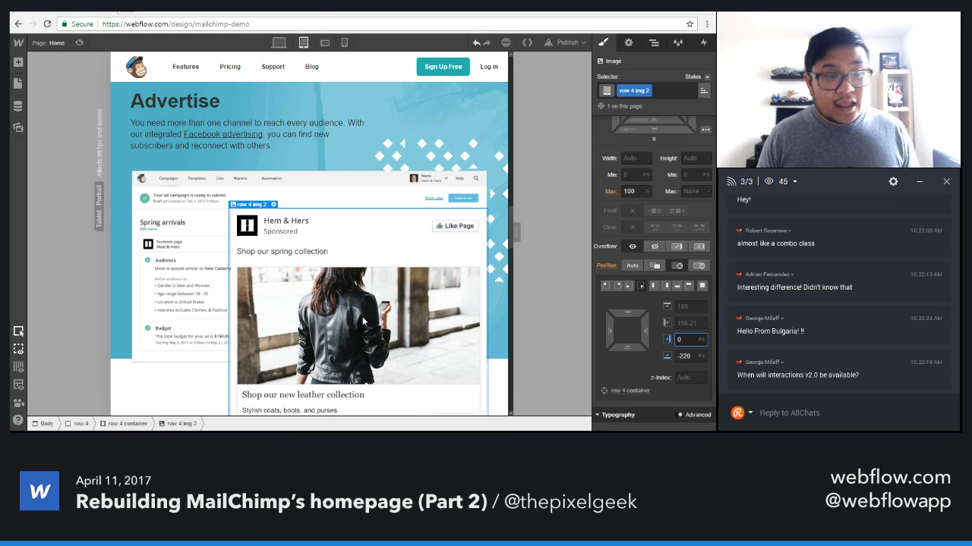
Examine how the Advertise, Automate and Grow sections lay out at tablet width.
scroll(332, 285, "up", 3)
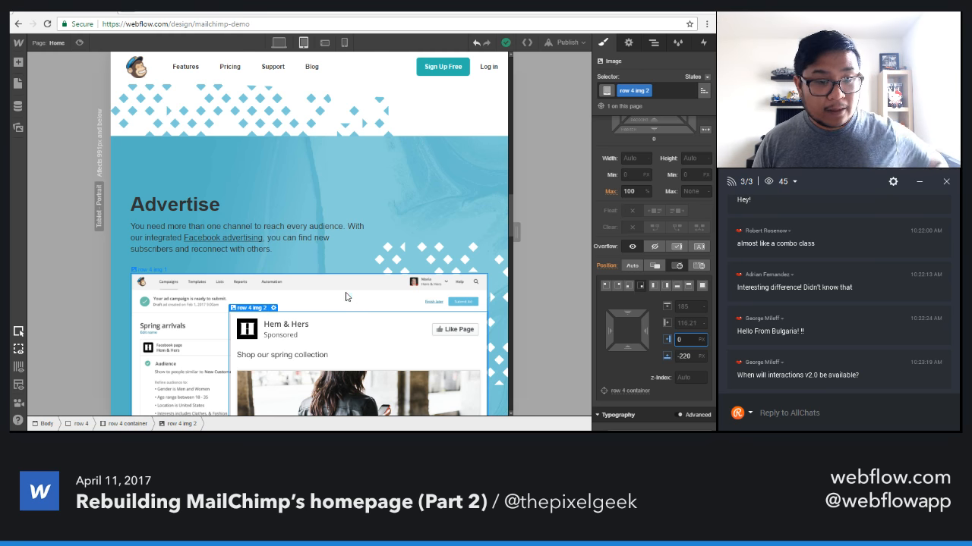
scroll(347, 311, "down", 4)
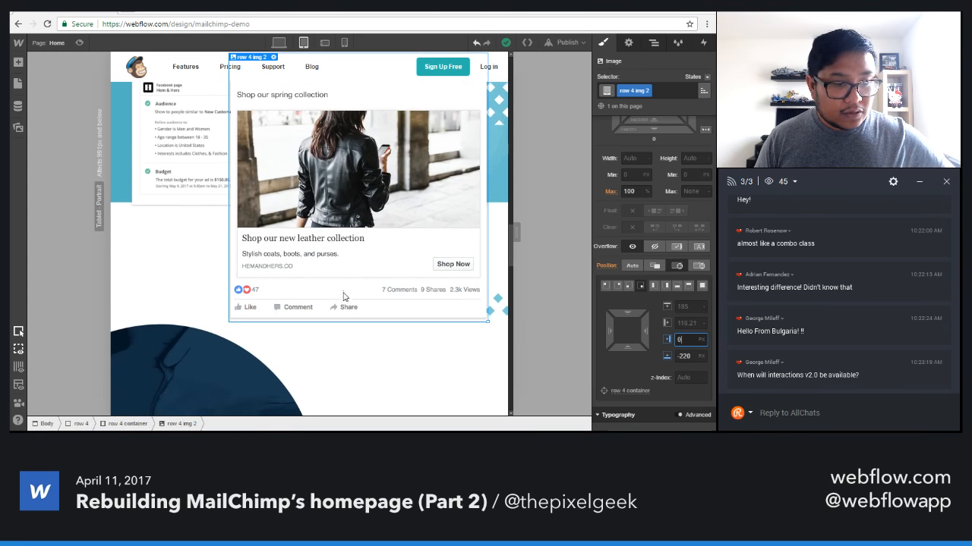
scroll(343, 297, "down", 1)
scroll(343, 296, "down", 3)
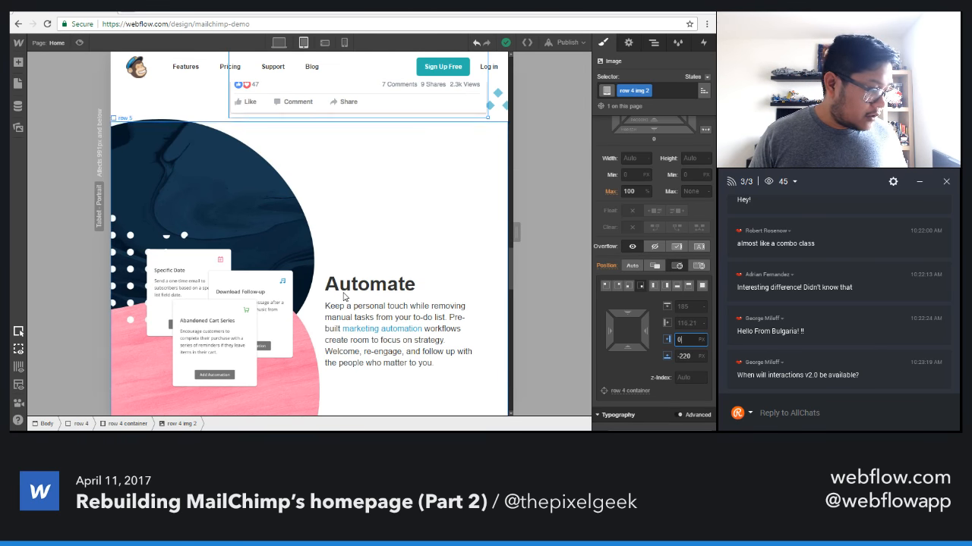
scroll(343, 297, "down", 2)
scroll(343, 297, "down", 1)
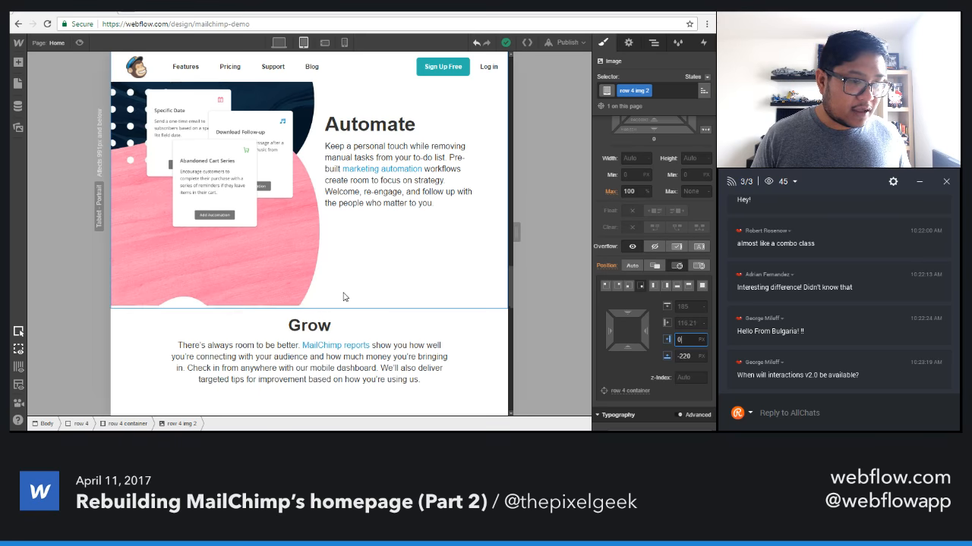
scroll(343, 297, "down", 1)
scroll(343, 297, "down", 2)
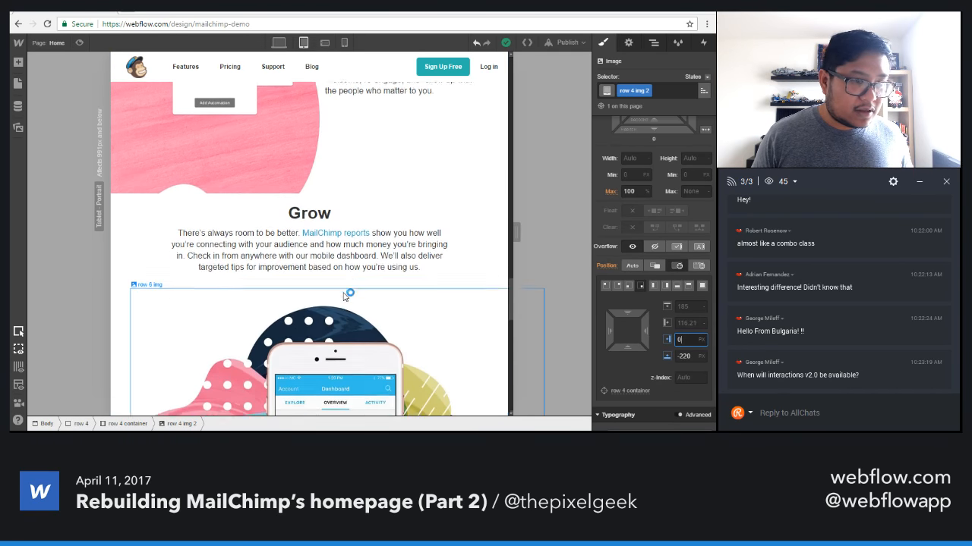
scroll(343, 297, "up", 3)
scroll(343, 297, "down", 3)
scroll(344, 297, "down", 2)
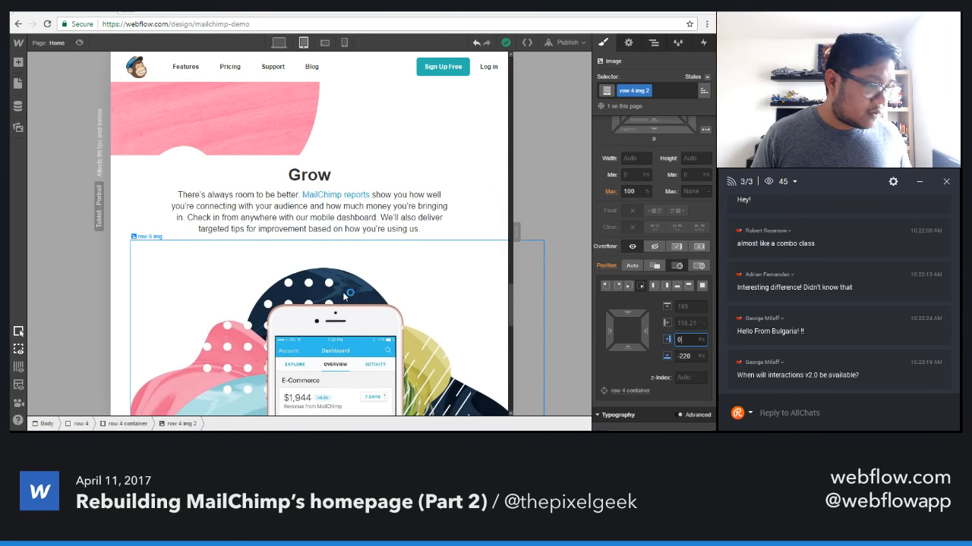
scroll(343, 297, "up", 5)
scroll(343, 296, "up", 2)
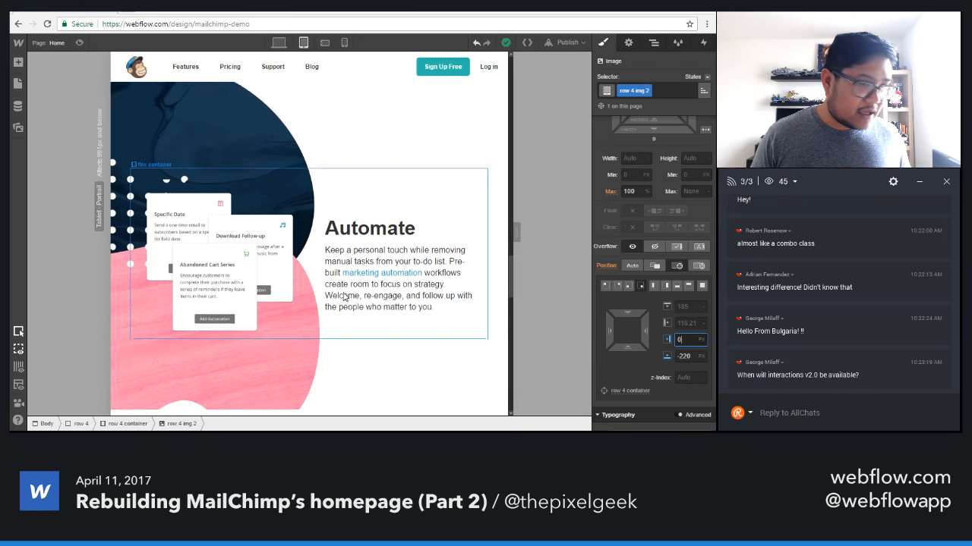
Shift the collage background image of the Automate section (row 5) horizontally to -546 px.
left_click(326, 146)
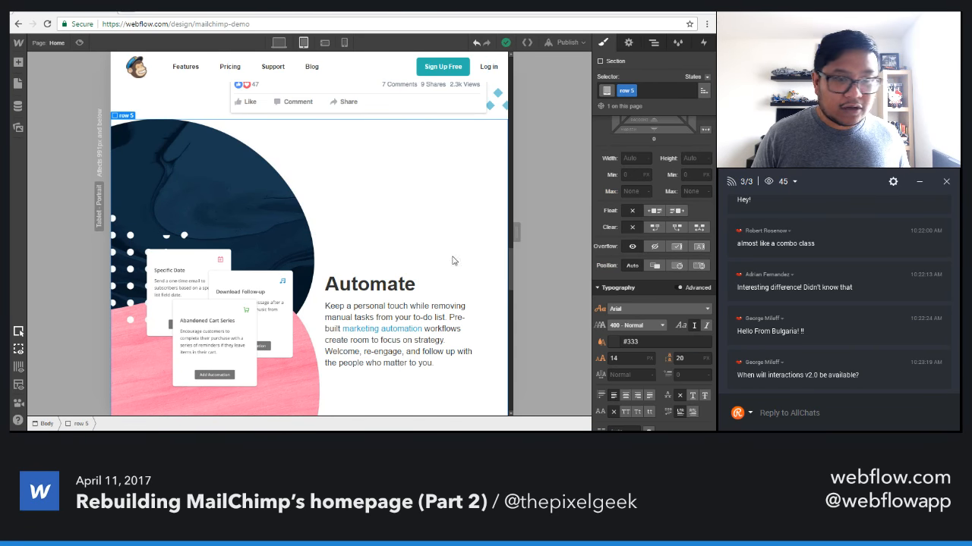
scroll(645, 325, "down", 5)
left_click(648, 230)
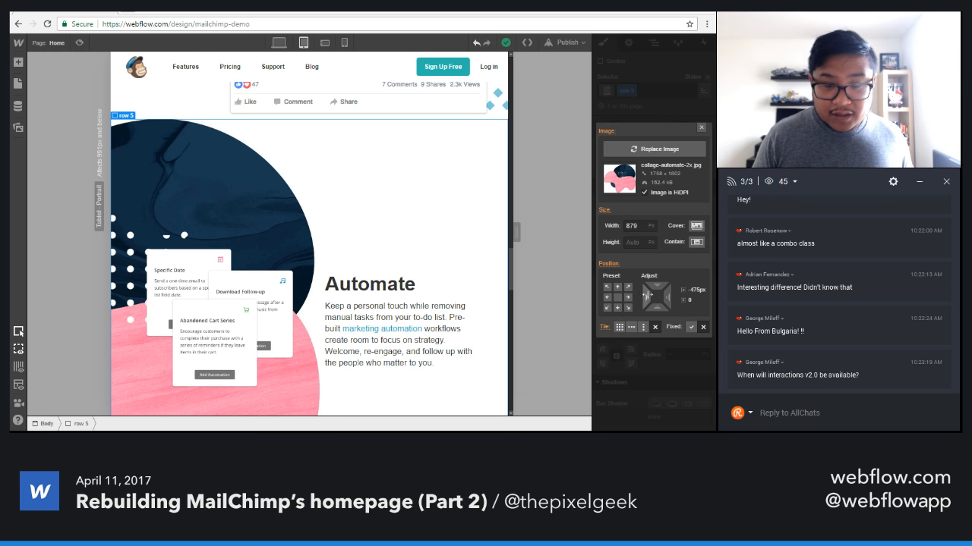
left_click_drag(650, 295, 540, 284)
left_click(703, 128)
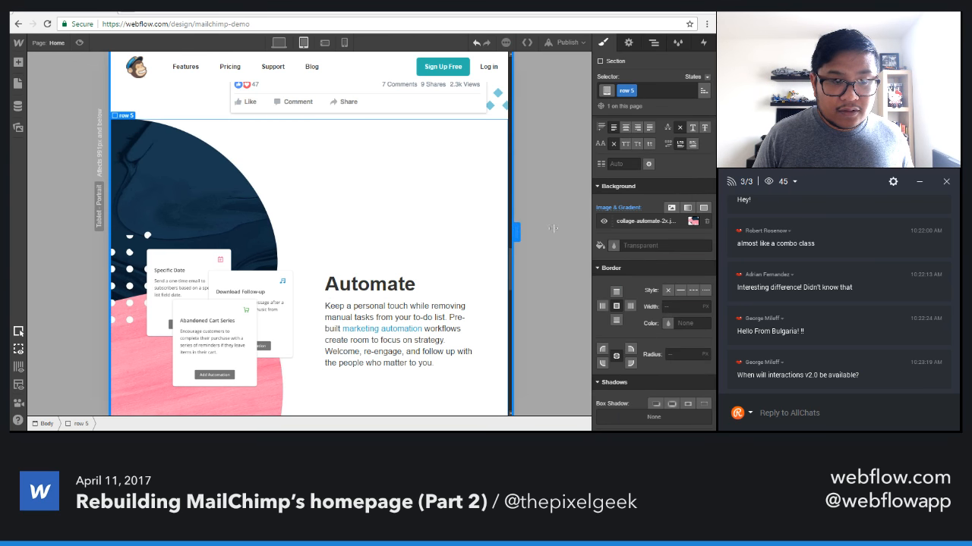
Test the page at a narrower canvas width and examine the Advertise, Automate and Grow sections again.
left_click_drag(516, 227, 460, 223)
scroll(450, 297, "up", 5)
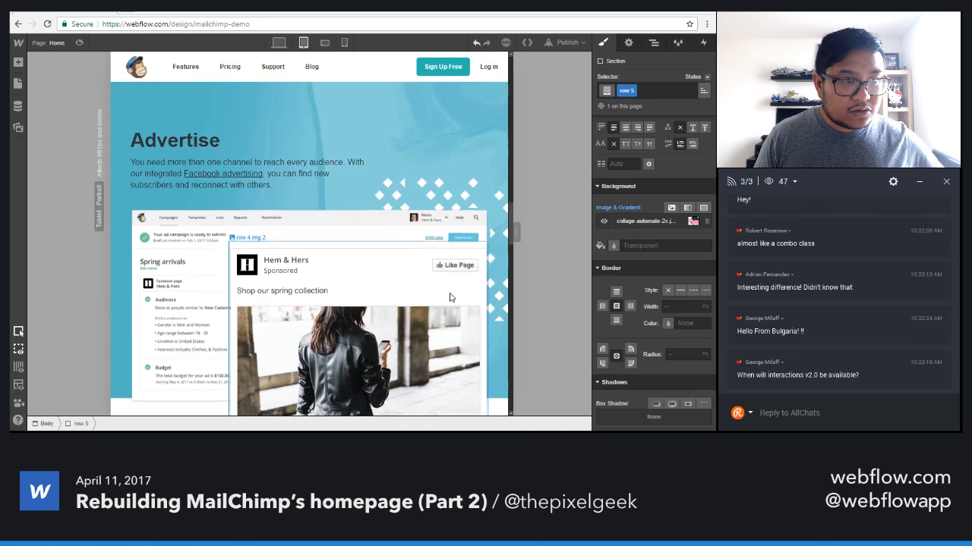
scroll(450, 297, "down", 2)
scroll(450, 297, "down", 10)
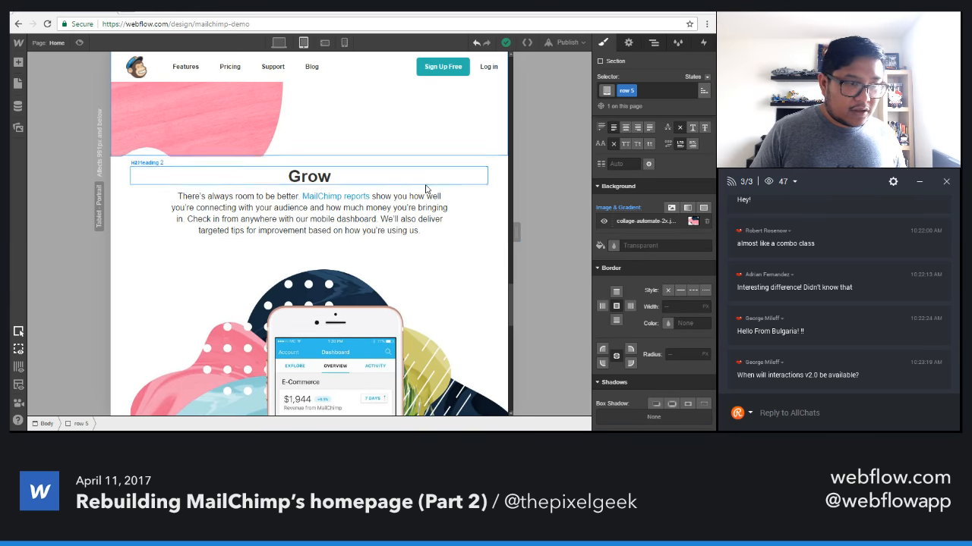
scroll(240, 254, "up", 2)
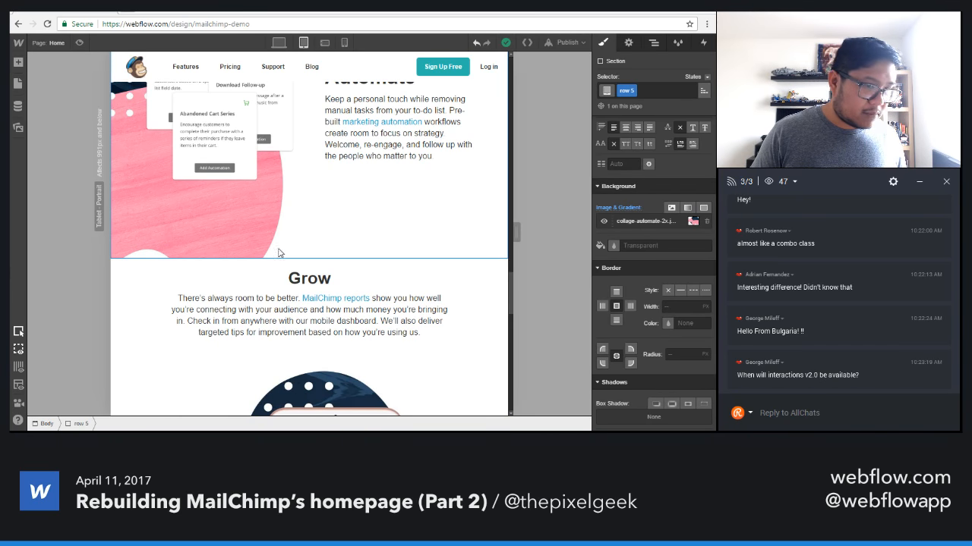
scroll(324, 290, "up", 2)
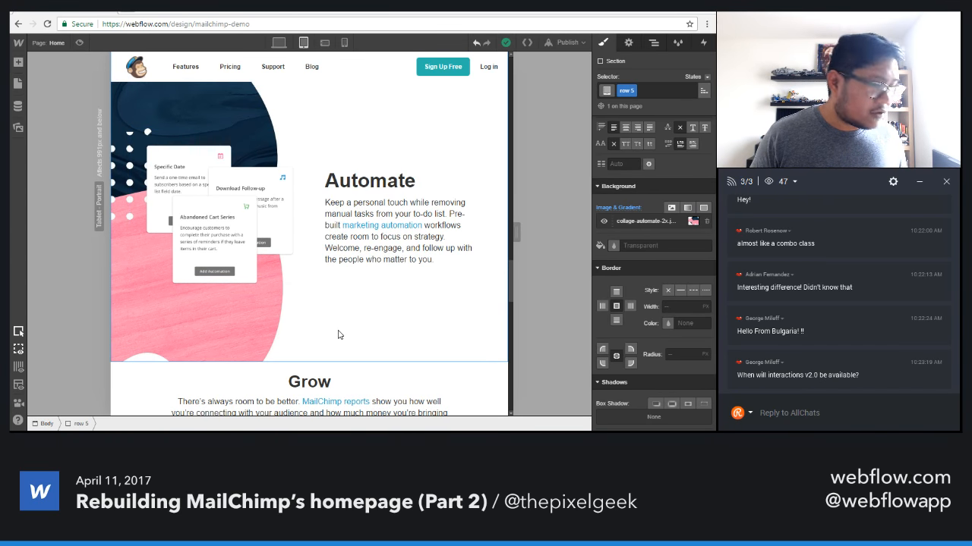
Reduce the width of the Automate section's collage background image to 849 px.
left_click(629, 222)
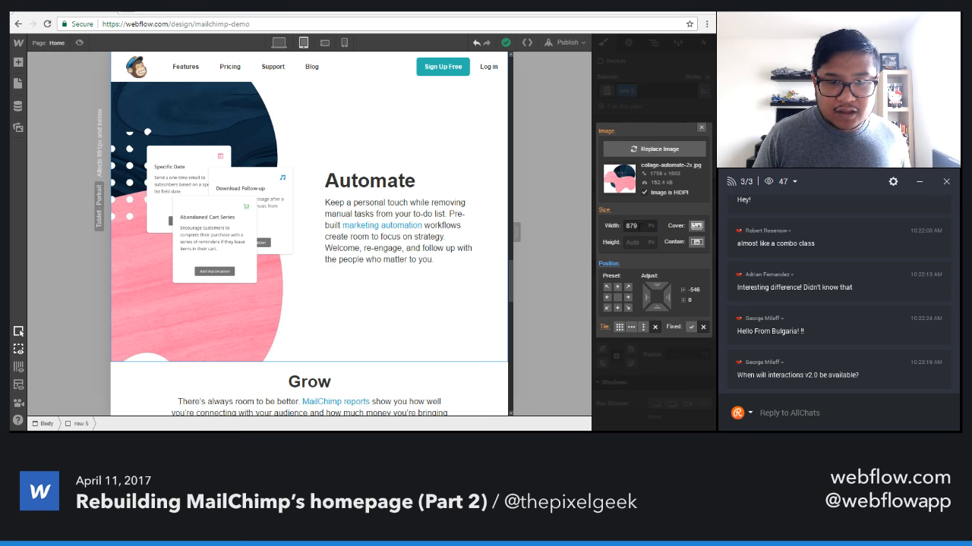
left_click(643, 225)
key("shift+Down")
key("shift+Down")
key("shift+Down")
key("shift+Down")
key("shift+Down")
key("shift+Down")
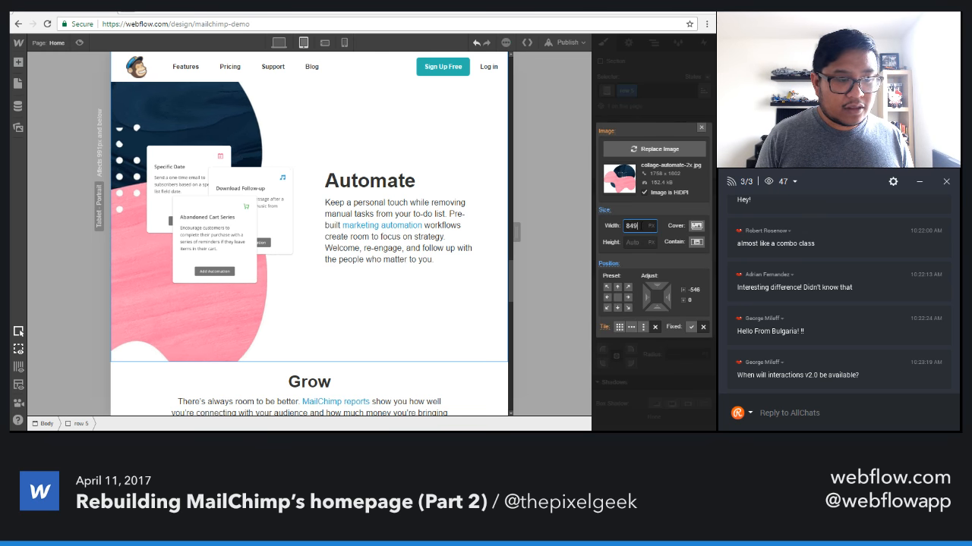
Reduce the Automate section's background image width to 799 px and remove its tablet-specific position so it inherits the desktop value.
key("shift+Down")
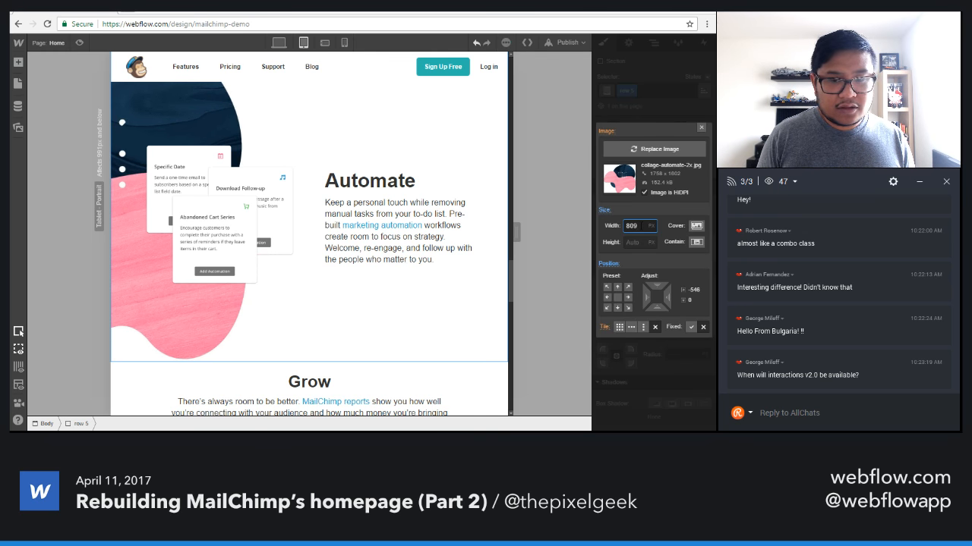
key("shift+Down")
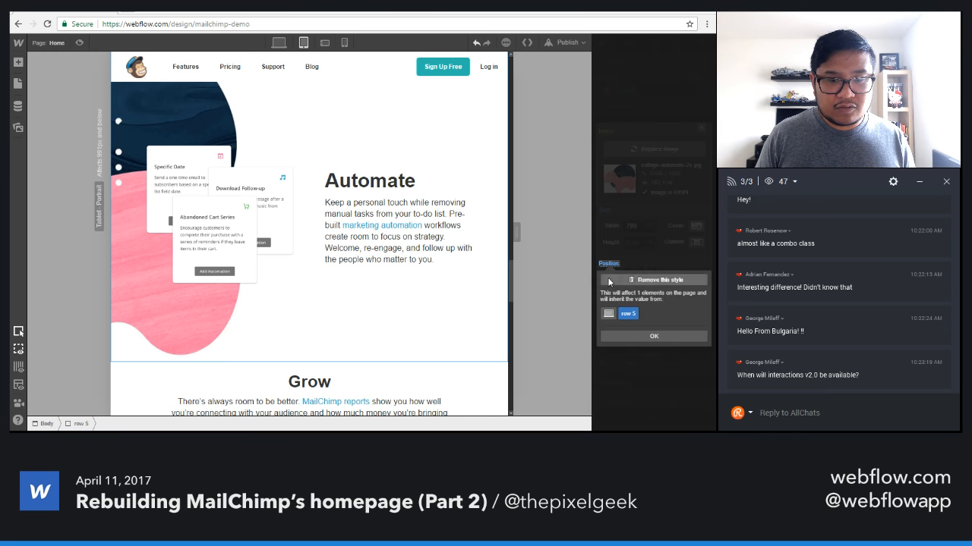
left_click(607, 285)
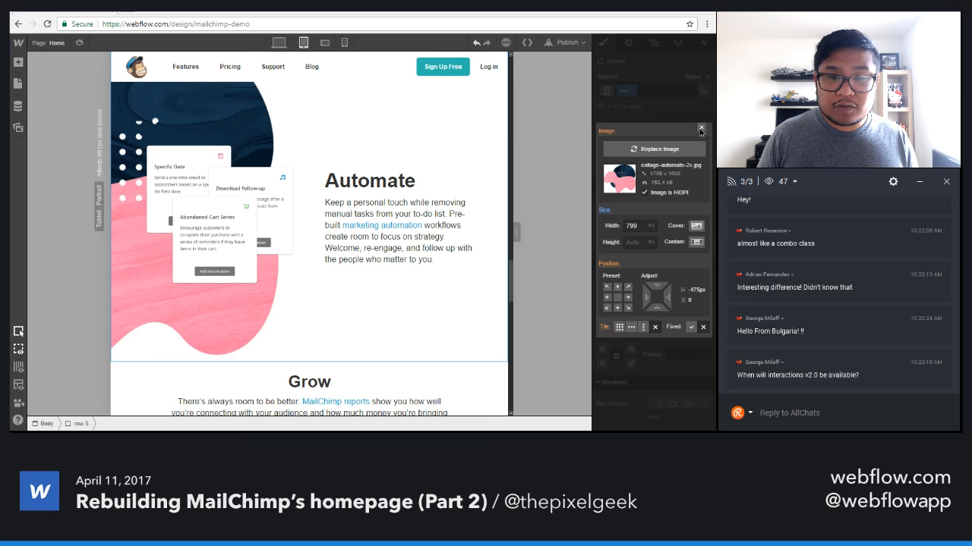
left_click(702, 129)
Remove the tablet-specific position from the hero section's collage background image so it inherits the desktop position.
scroll(305, 243, "up", 20)
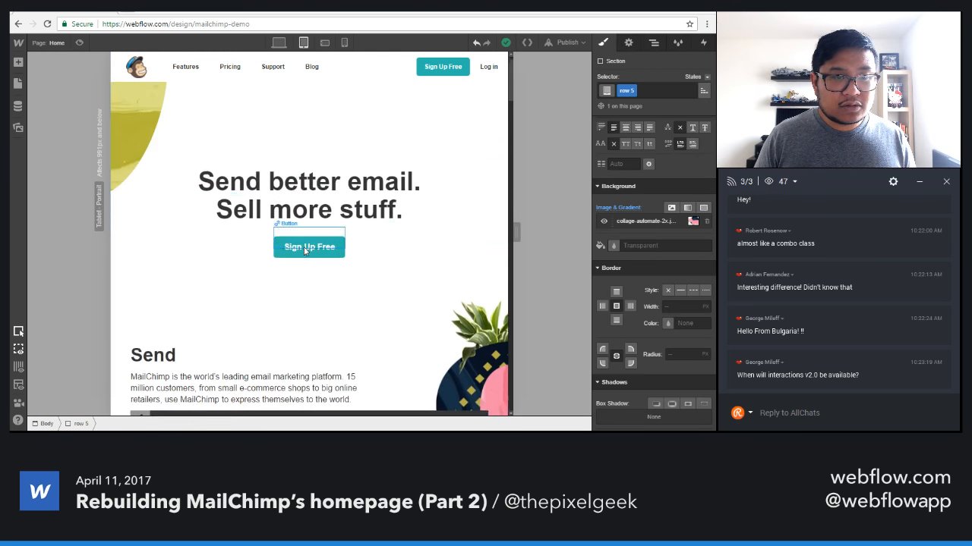
left_click(352, 121)
left_click(669, 221)
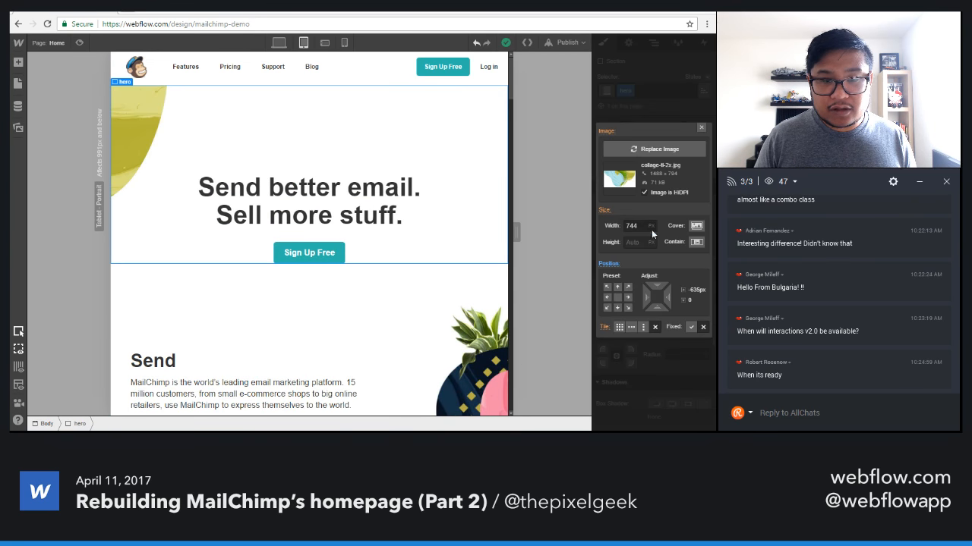
left_click(617, 286)
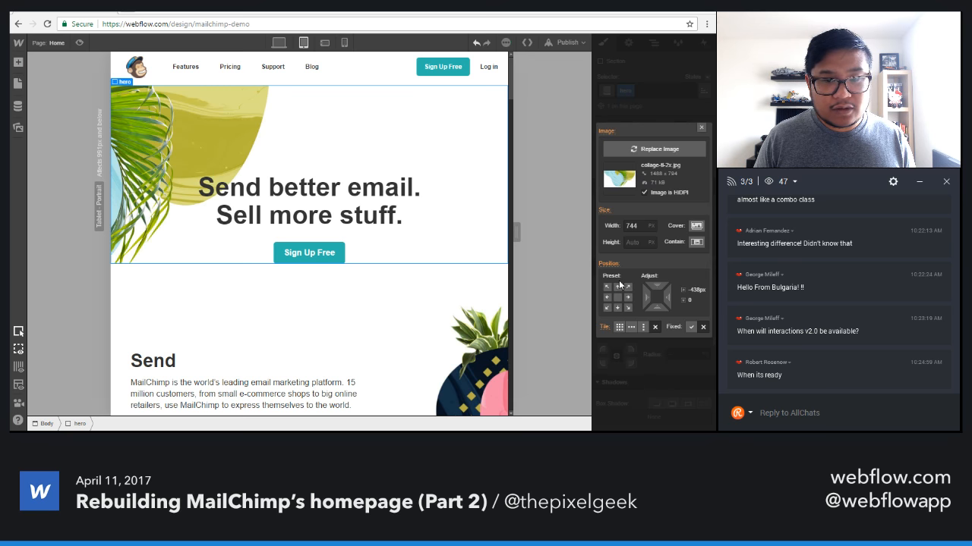
Reduce the width of the hero section's collage background image to 604 px for the tablet layout.
left_click(639, 226)
key("shift+Down")
key("shift+Down")
key("shift+Down")
key("shift+Down")
key("shift+Down")
key("shift+Down")
key("shift+Down")
key("shift+Down")
key("shift+Down")
key("shift+Down")
key("shift+Down")
key("shift+Down")
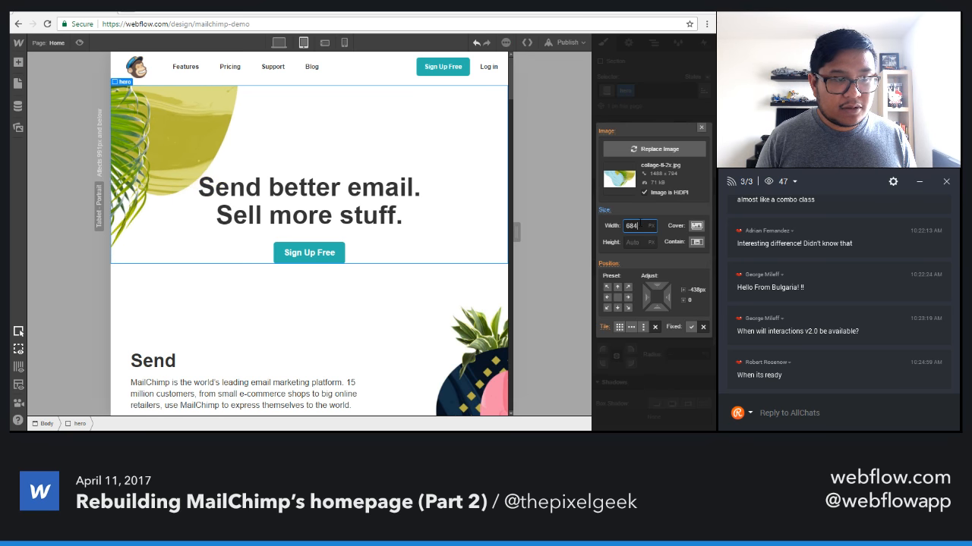
key("shift+Down")
key("shift+Down")
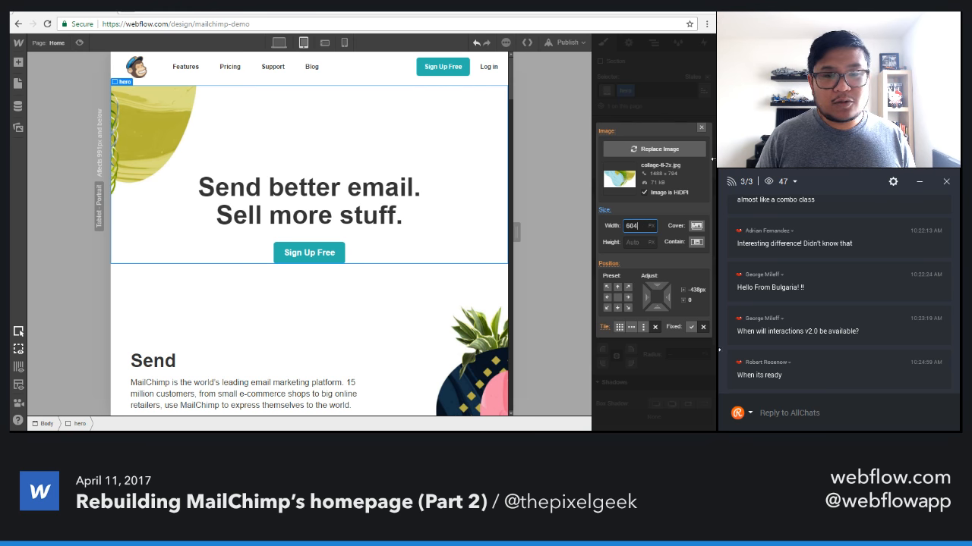
left_click(701, 127)
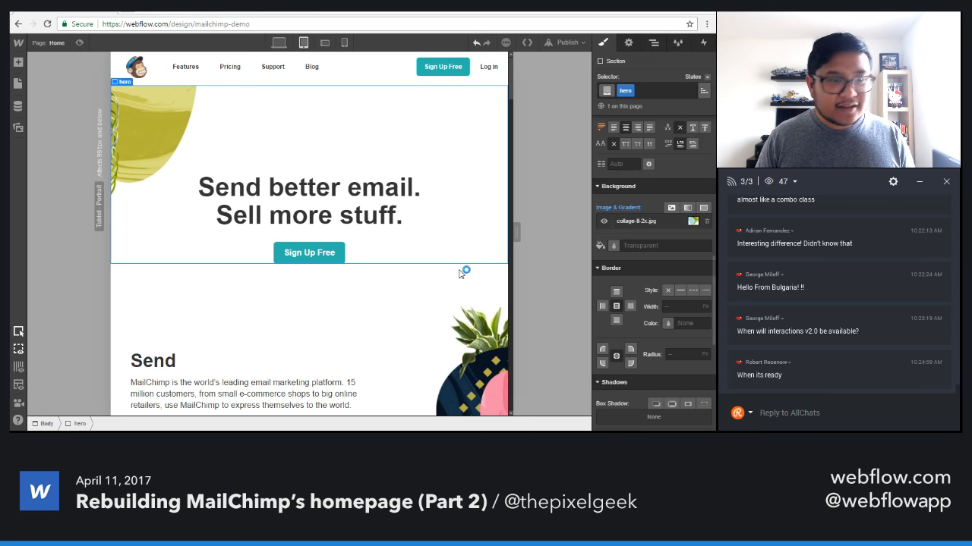
Set the Grow section's phone image (row 6 img) to block display and center it with auto side margins in the desktop layout.
scroll(425, 319, "down", 10)
scroll(414, 346, "down", 10)
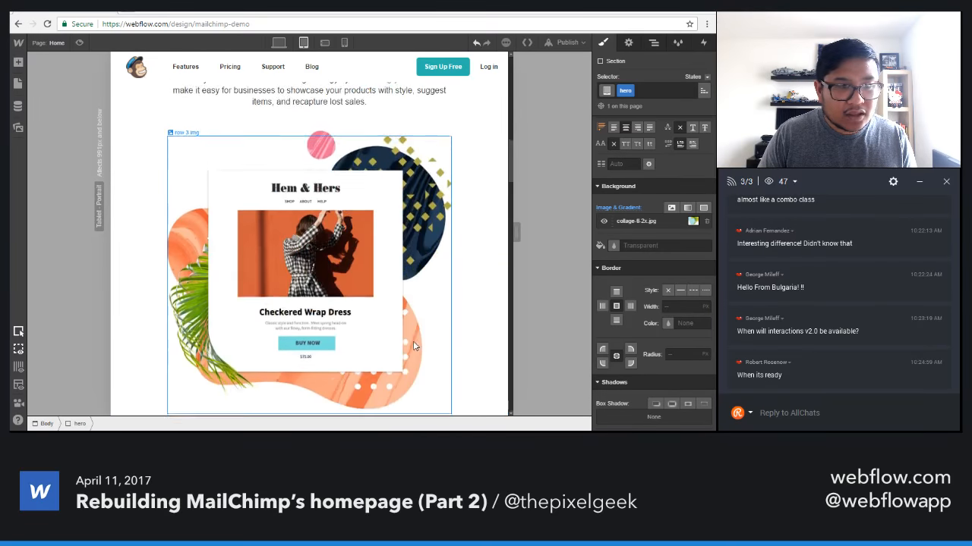
scroll(413, 346, "down", 10)
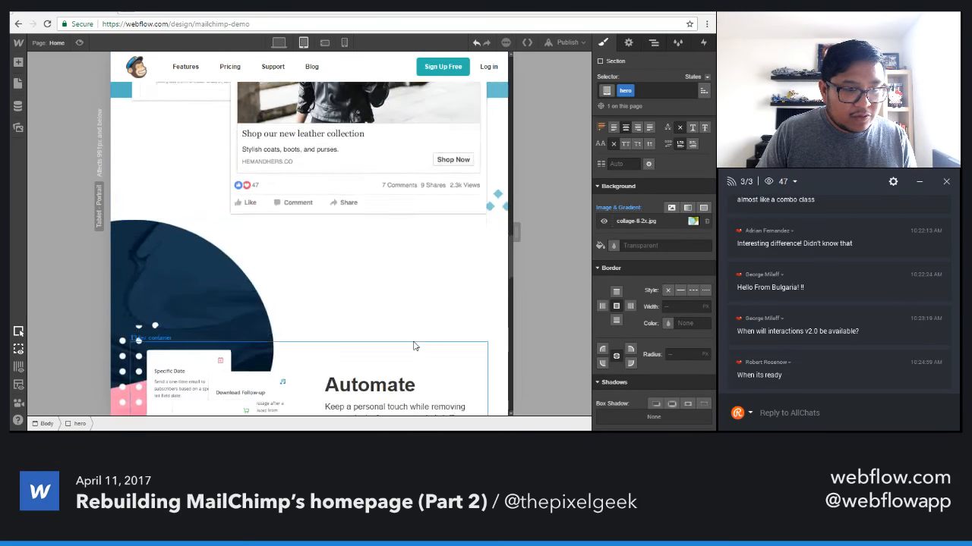
scroll(416, 343, "up", 5)
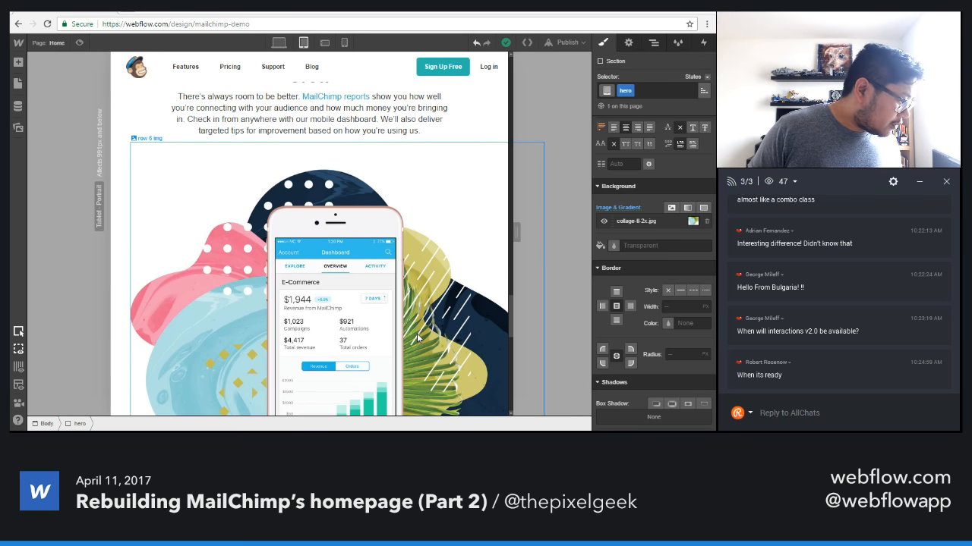
left_click(419, 336)
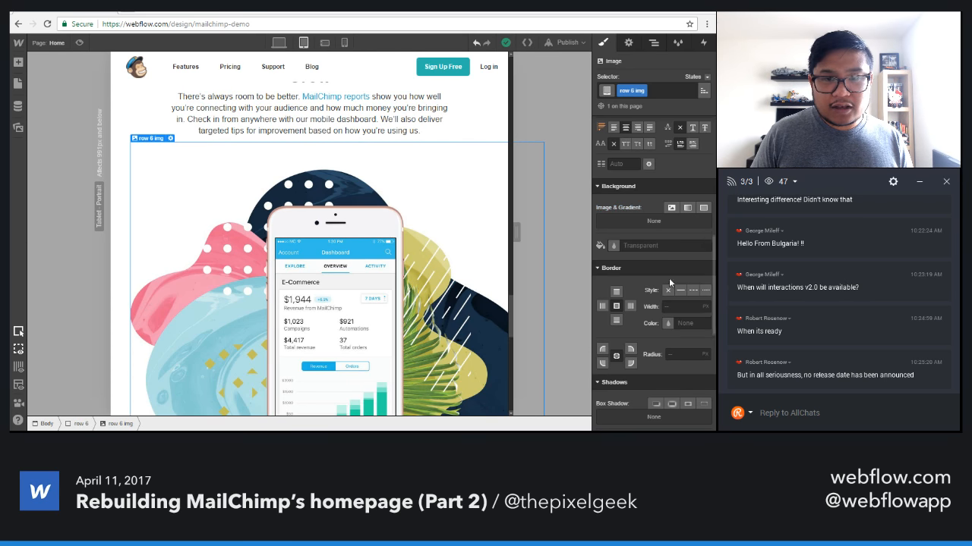
scroll(669, 277, "up", 3)
scroll(640, 337, "up", 5)
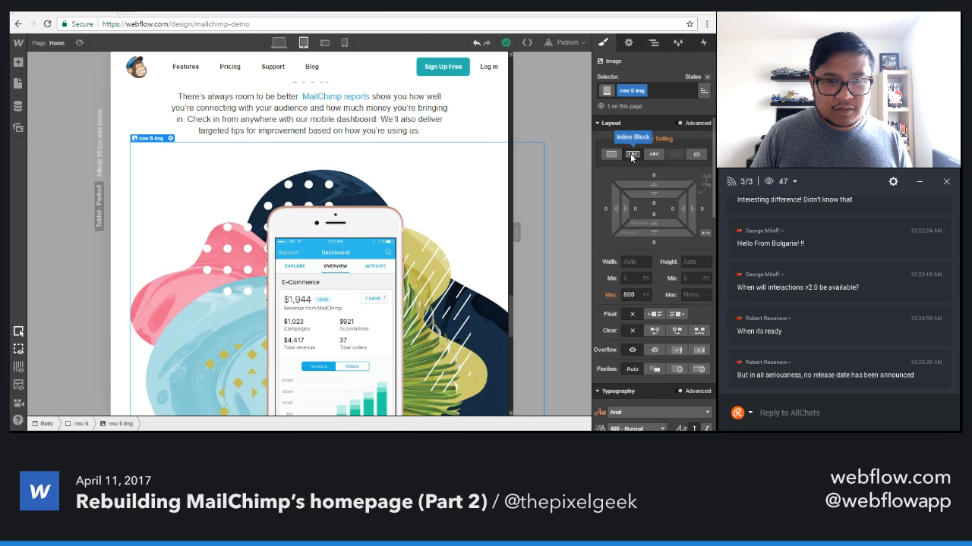
left_click(278, 41)
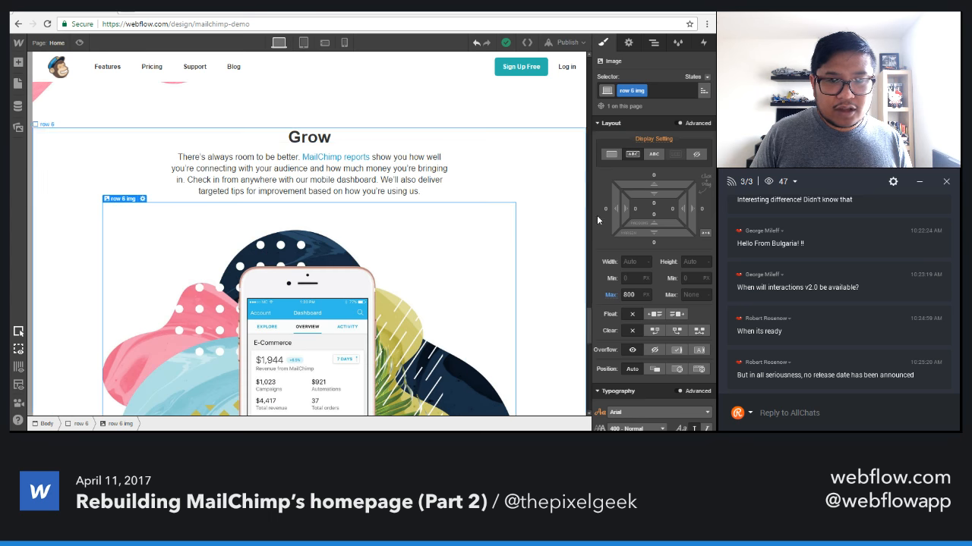
left_click(611, 156)
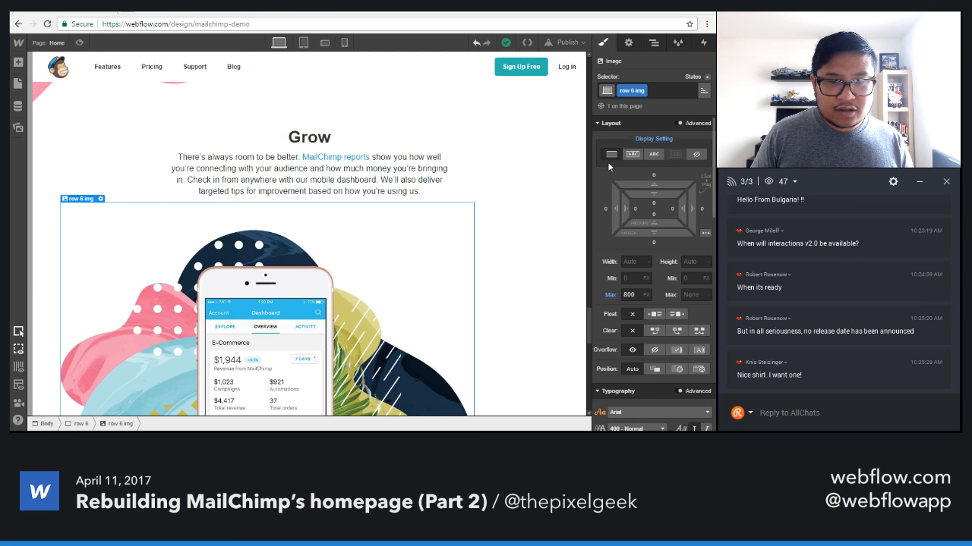
left_click(704, 234)
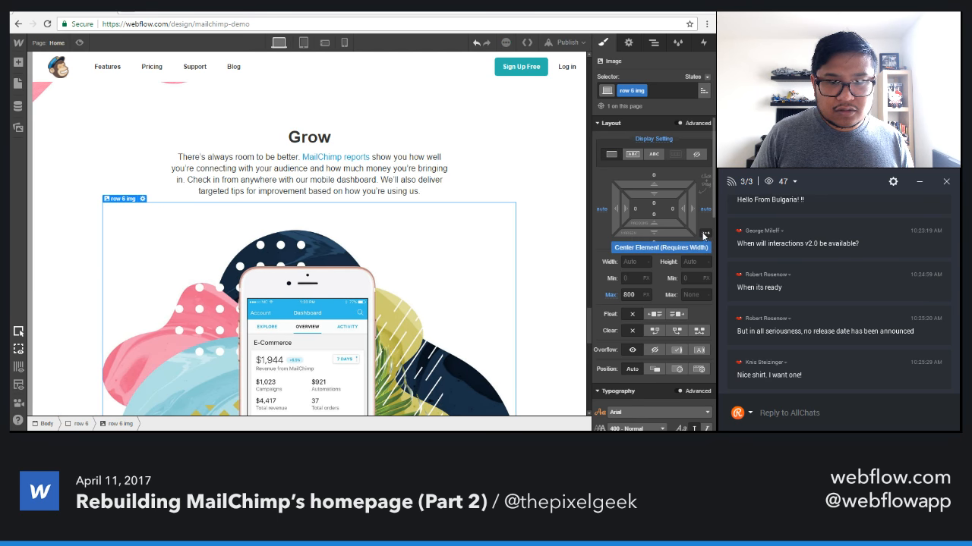
Set the maximum width of the Grow section's phone image to 100% in the tablet layout.
left_click(302, 43)
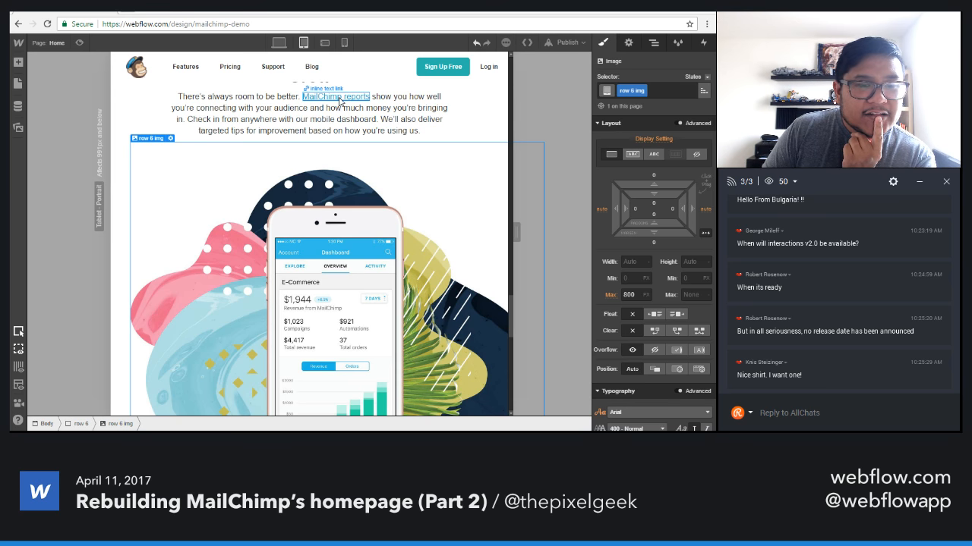
left_click_drag(516, 232, 444, 233)
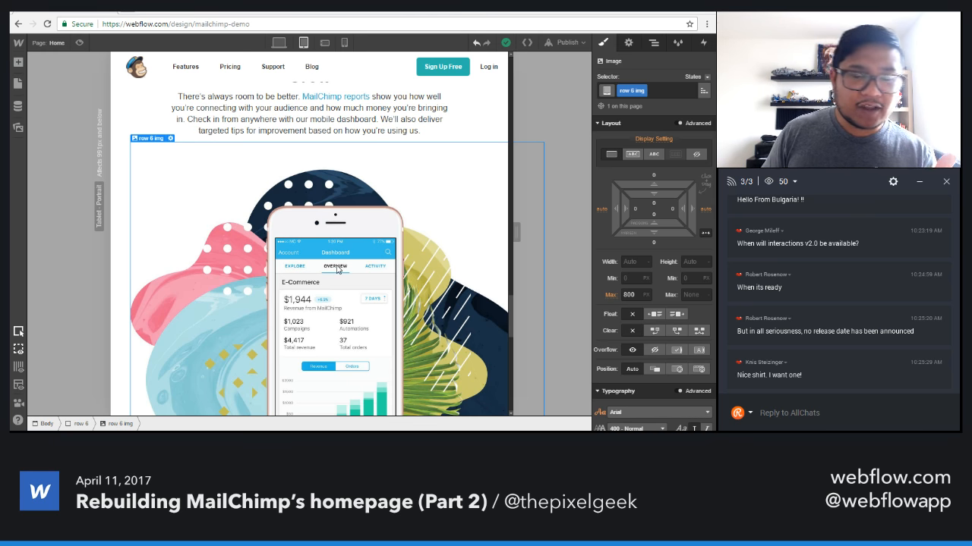
left_click(472, 118)
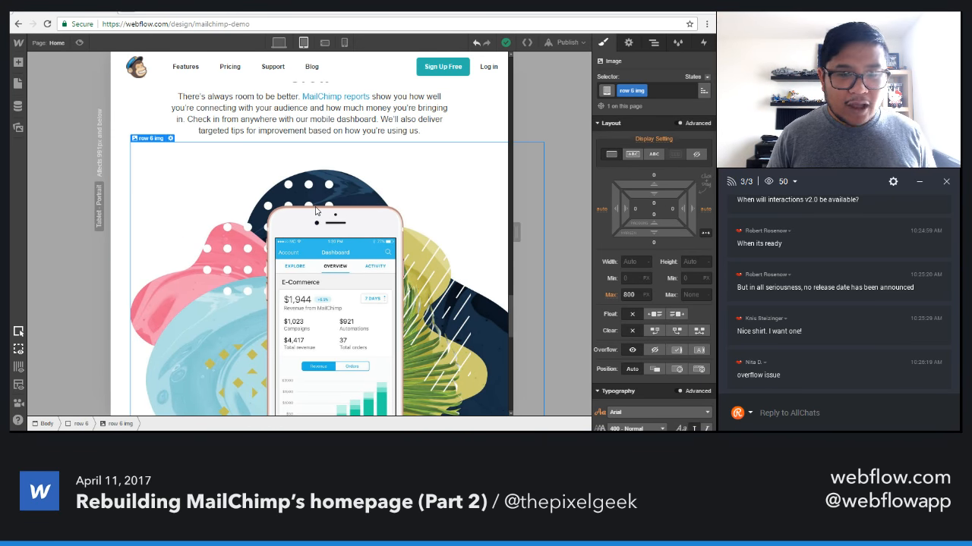
left_click(539, 145)
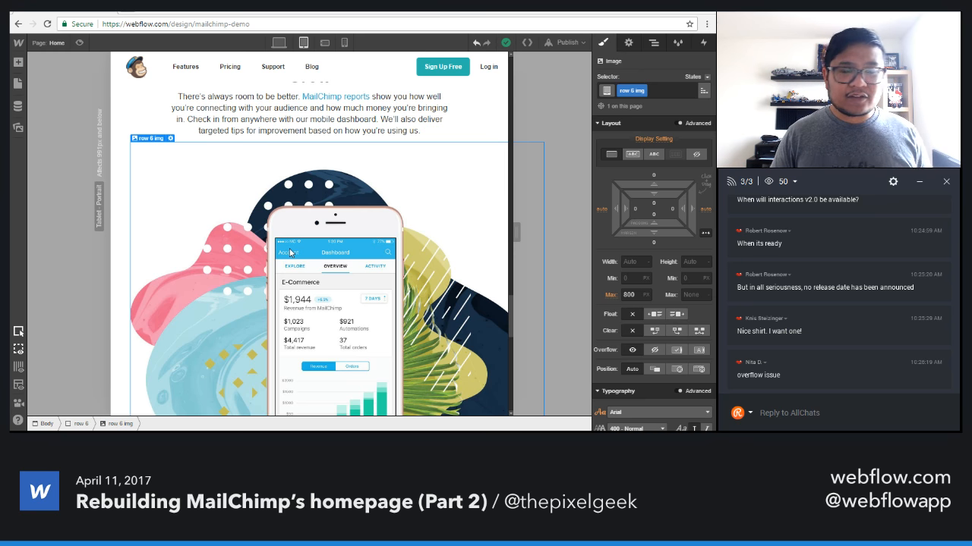
left_click(628, 294)
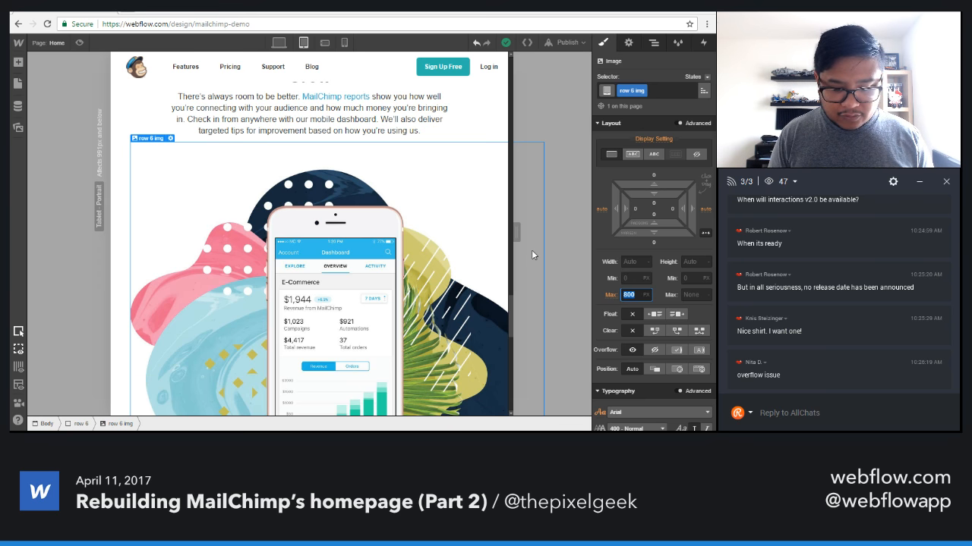
type("100%")
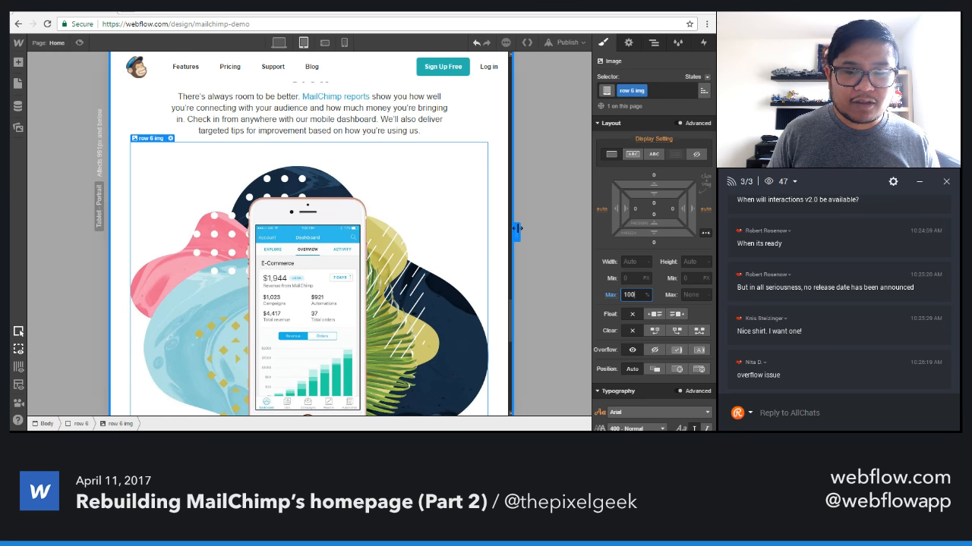
Test the canvas at desktop and tablet widths and examine how the Grow section's phone image scales.
mouse_move(514, 225)
left_mouse_down()
mouse_move(531, 226)
mouse_move(521, 225)
left_mouse_up()
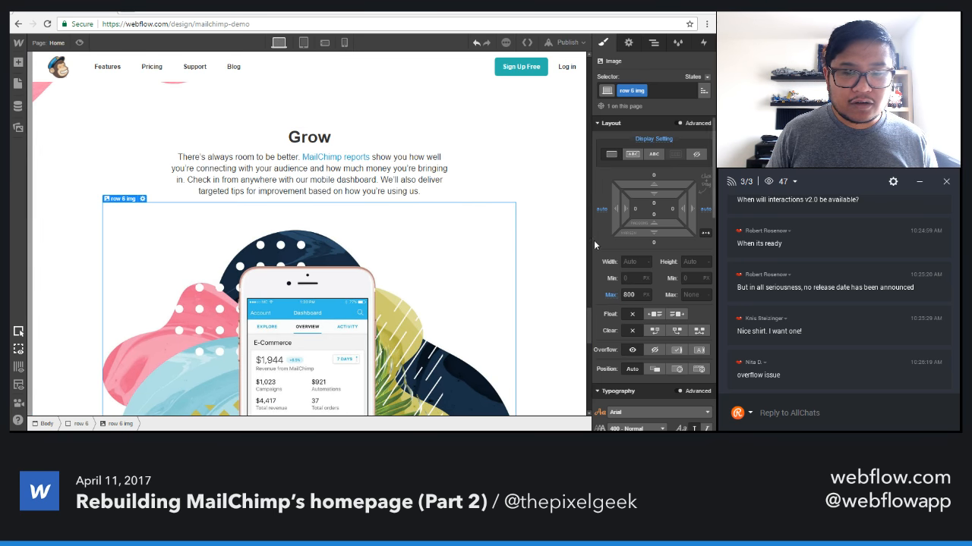
scroll(480, 319, "down", 10)
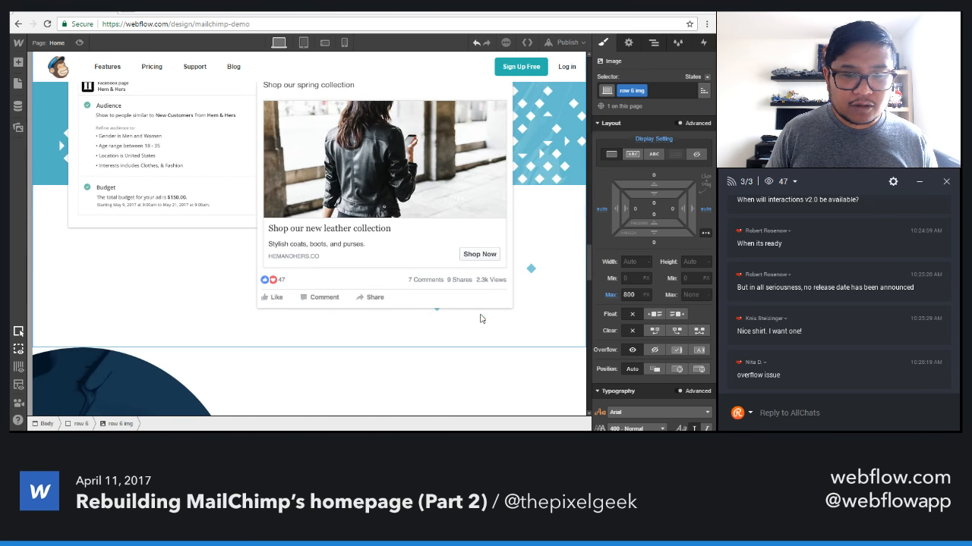
scroll(479, 324, "down", 10)
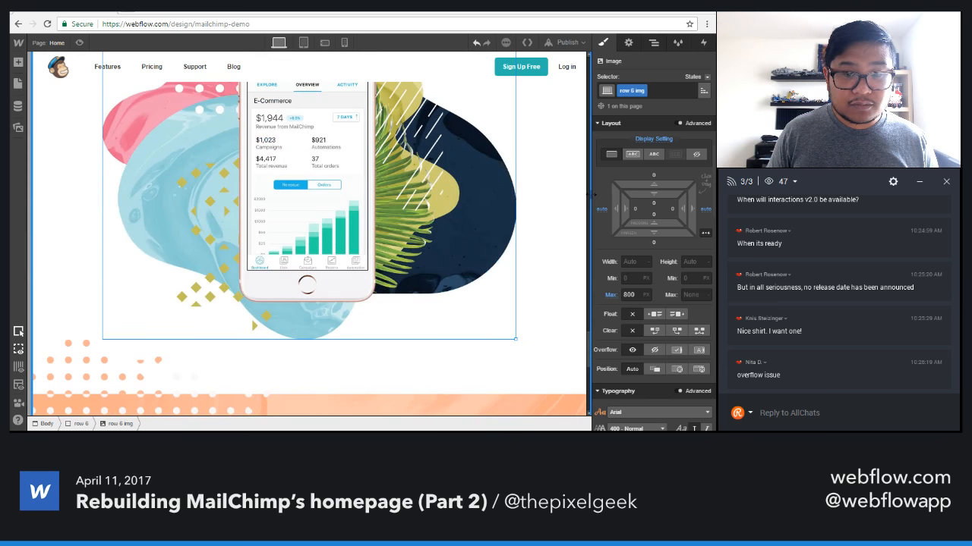
left_click_drag(586, 196, 496, 189)
left_click(303, 43)
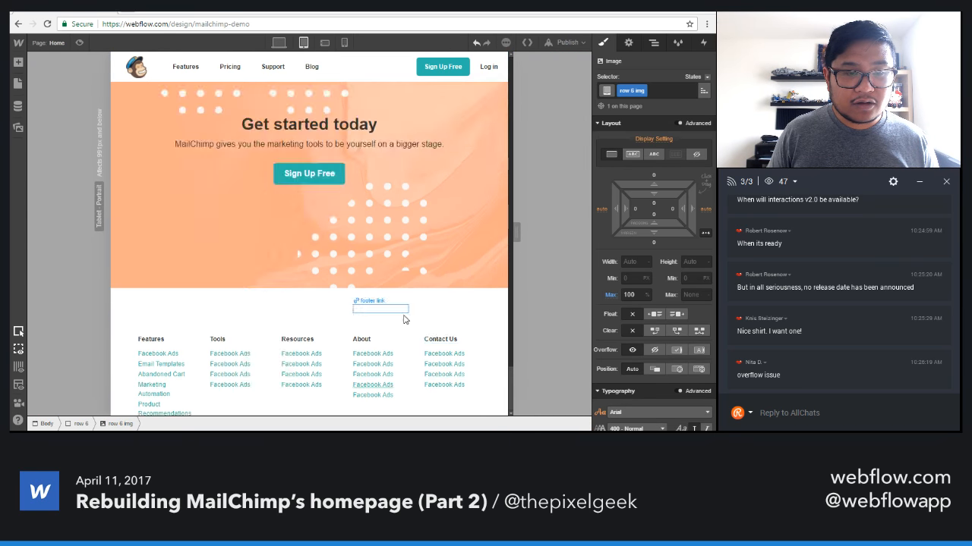
scroll(405, 318, "down", 5)
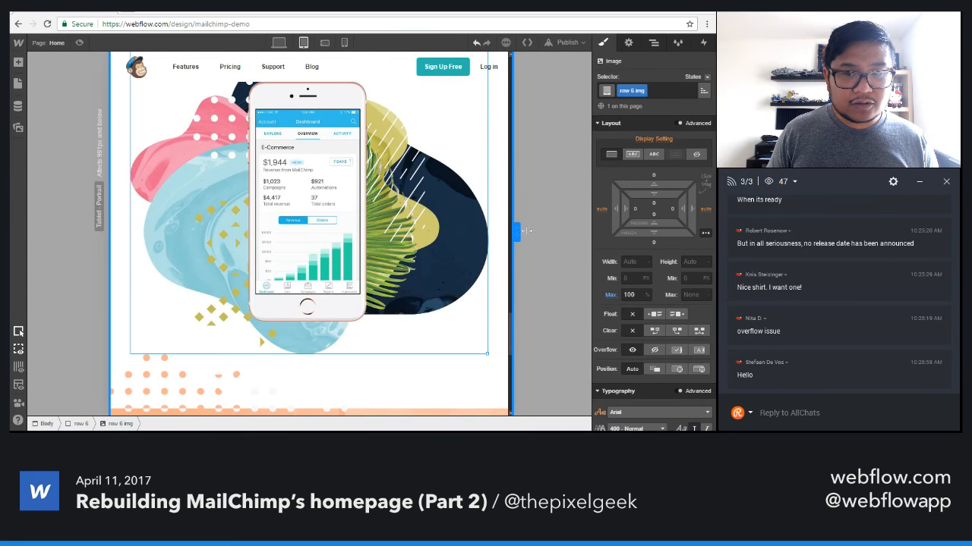
left_click_drag(521, 231, 589, 228)
left_click_drag(506, 228, 364, 254)
scroll(298, 266, "up", 7)
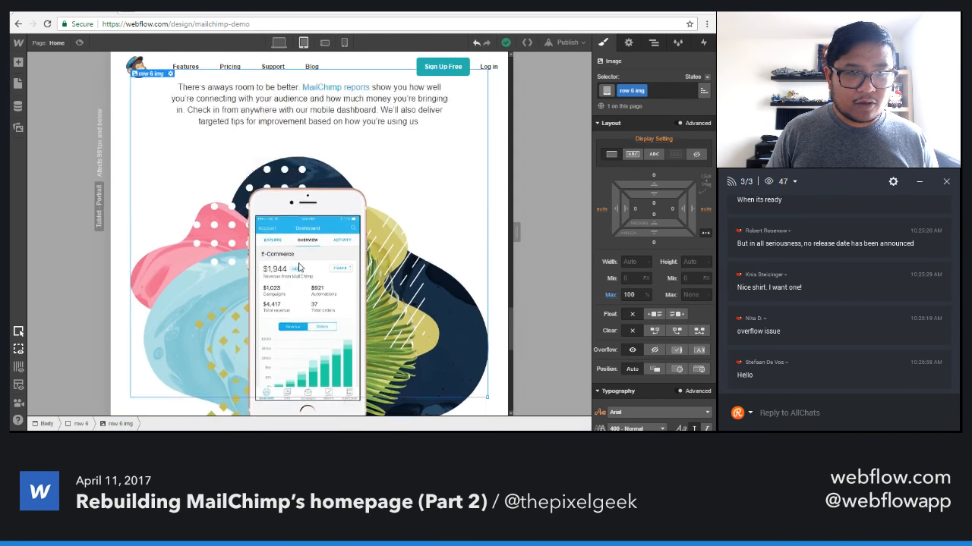
Enable wrapping of children on the footer's wide flex container in the tablet layout.
scroll(291, 267, "down", 4)
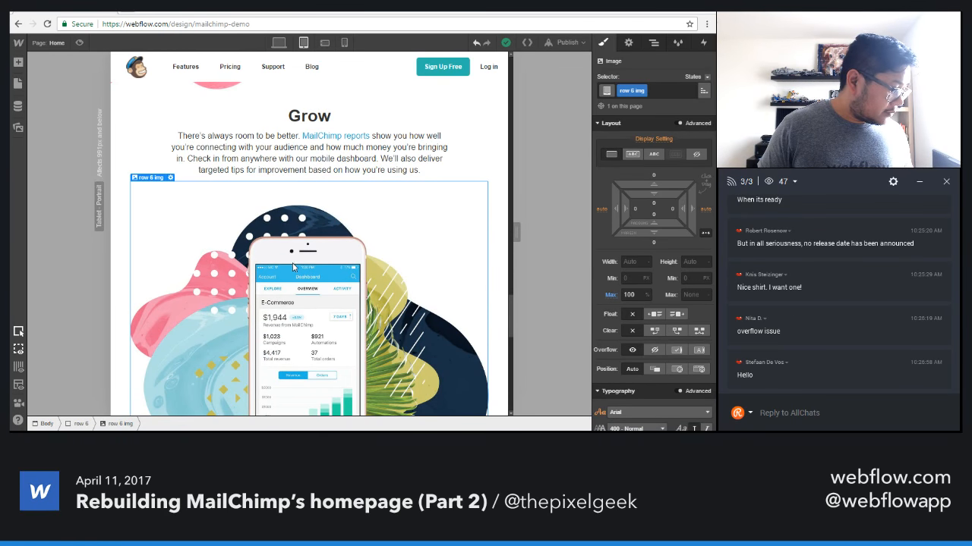
scroll(292, 265, "down", 6)
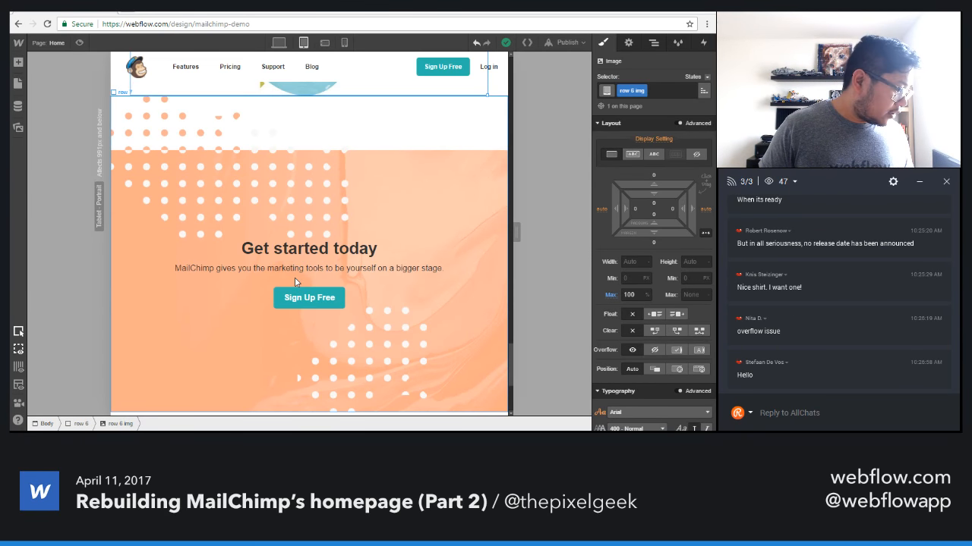
scroll(307, 279, "down", 1)
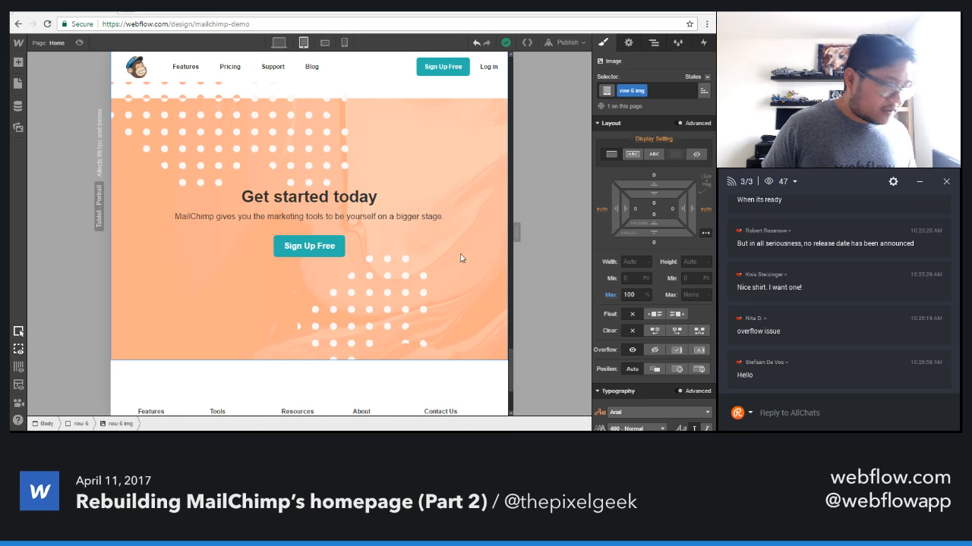
scroll(425, 282, "down", 3)
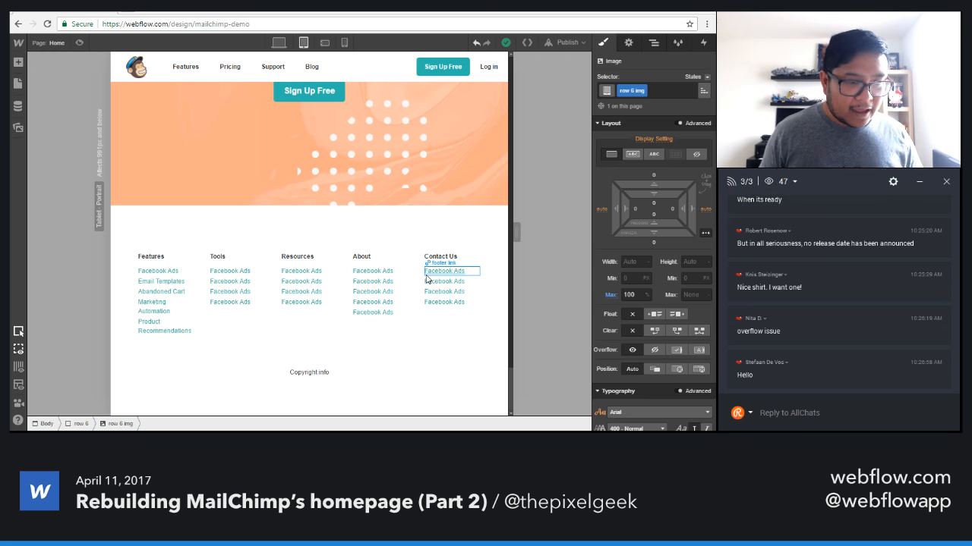
left_click(402, 333)
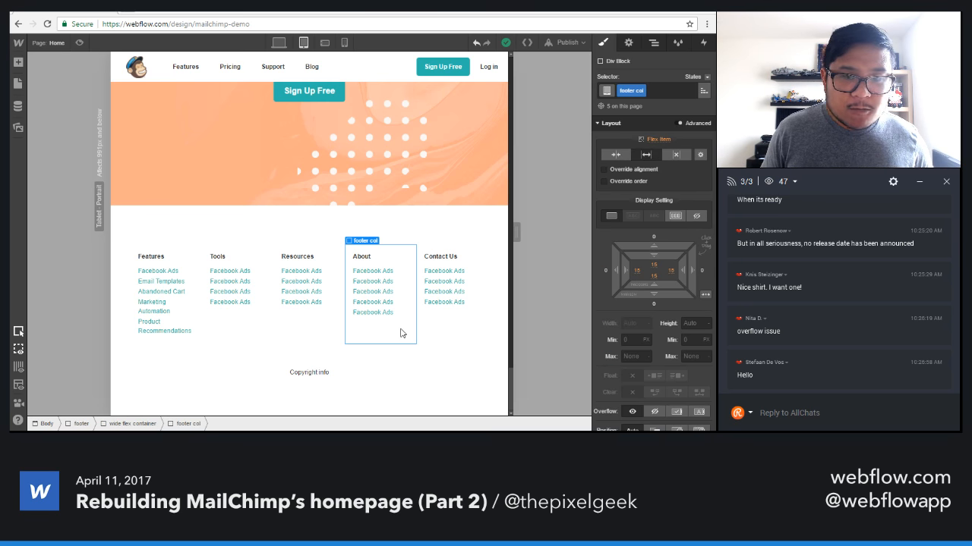
left_click(318, 337)
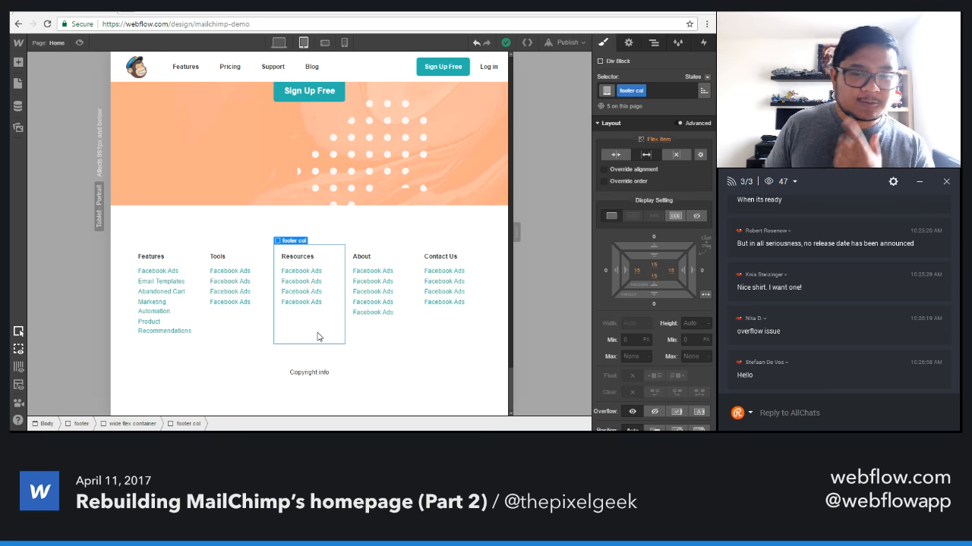
left_click(237, 337)
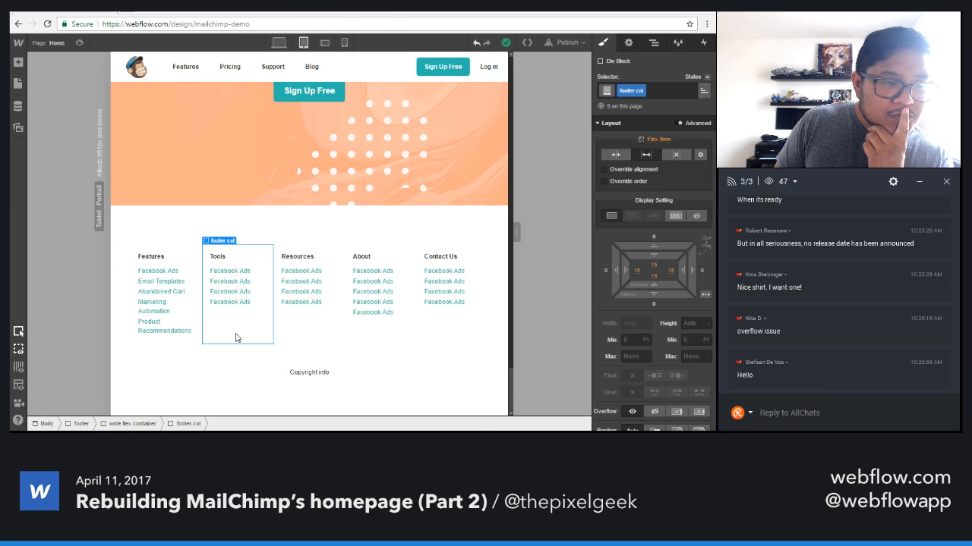
left_click(185, 336)
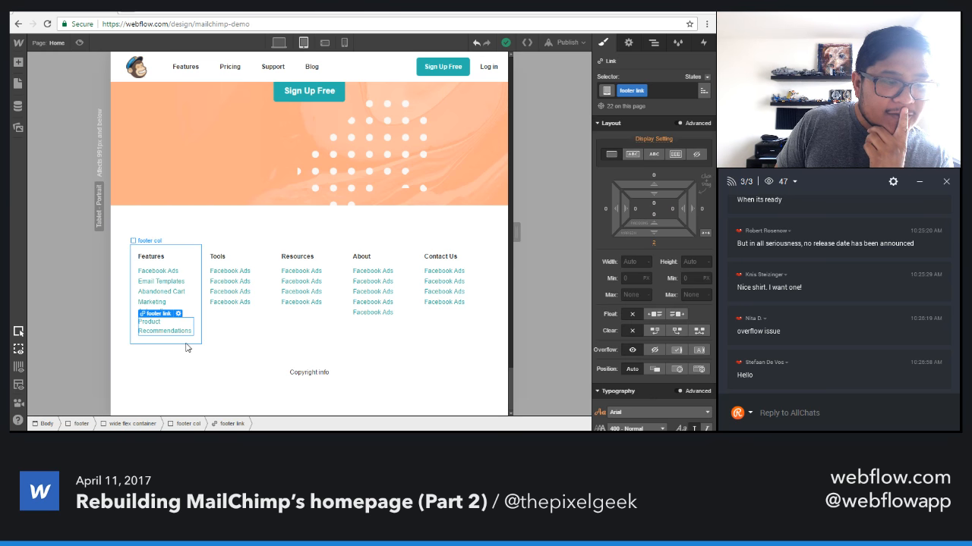
left_click(186, 346)
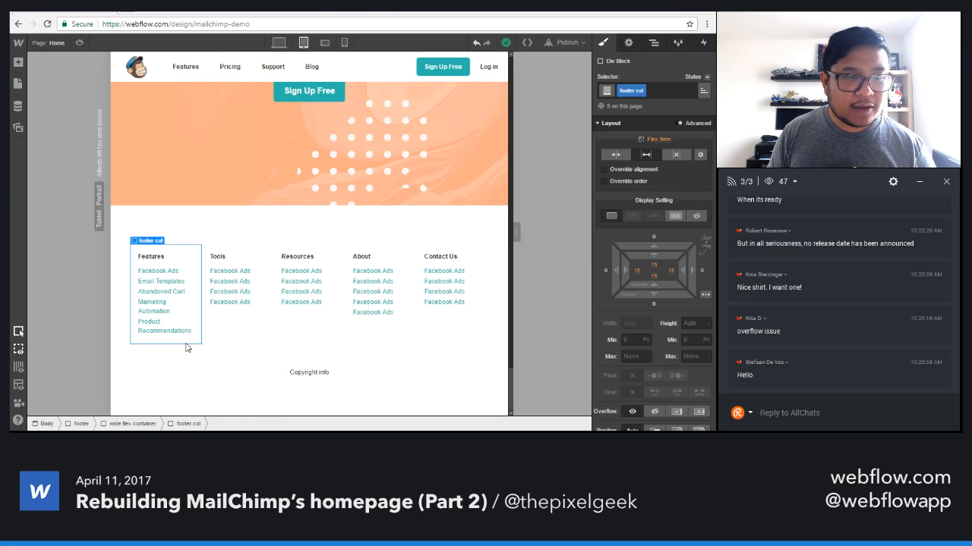
key("Up")
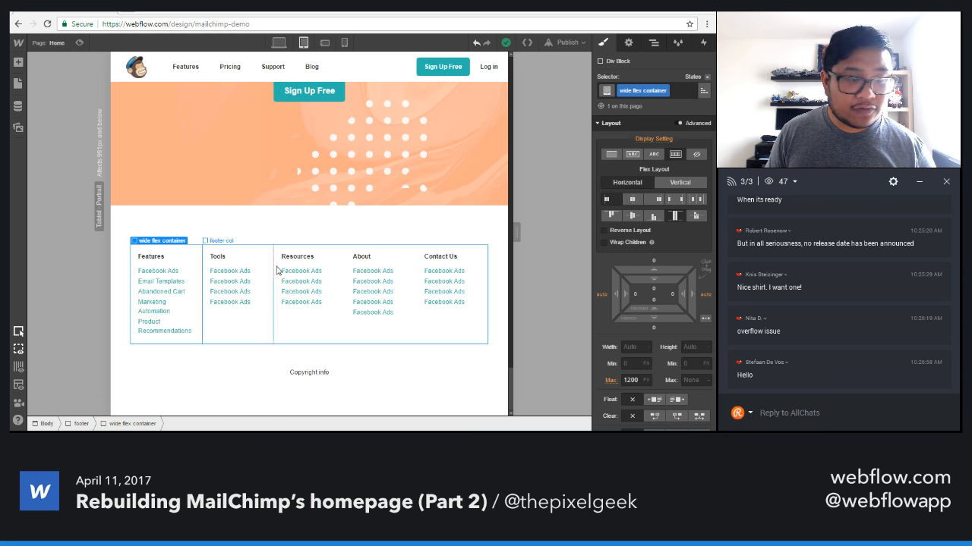
left_click(629, 242)
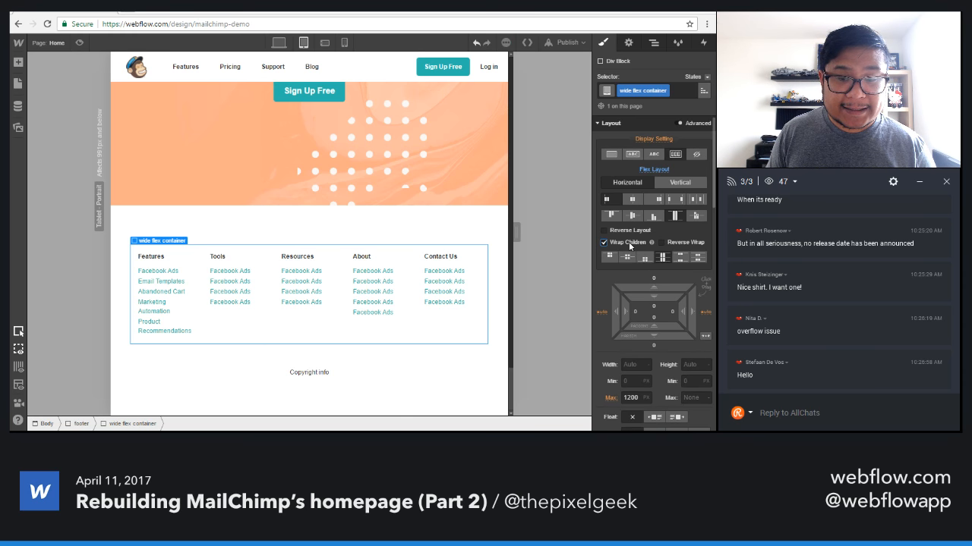
Try a flex grow value of 3 on the footer columns and restore their expanding flex sizing.
left_click(222, 332)
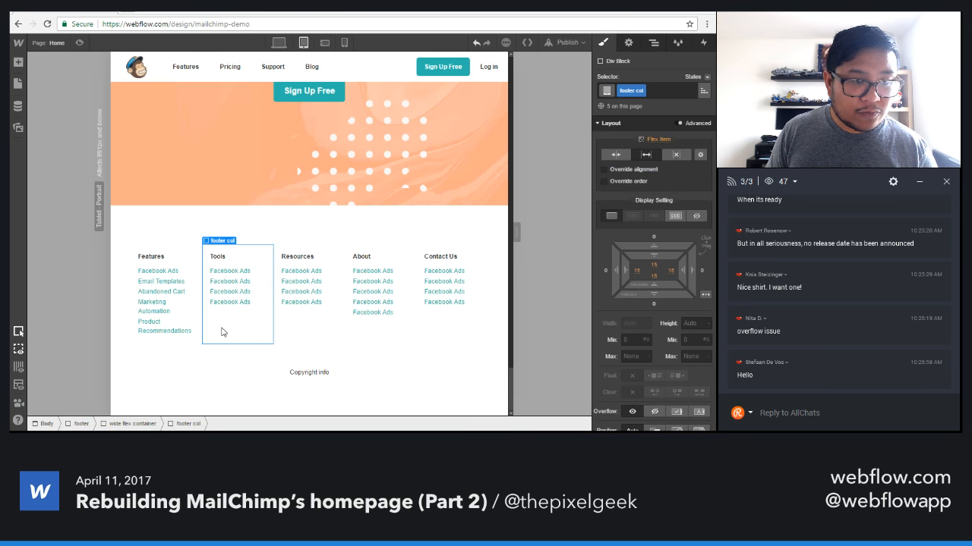
left_click(700, 154)
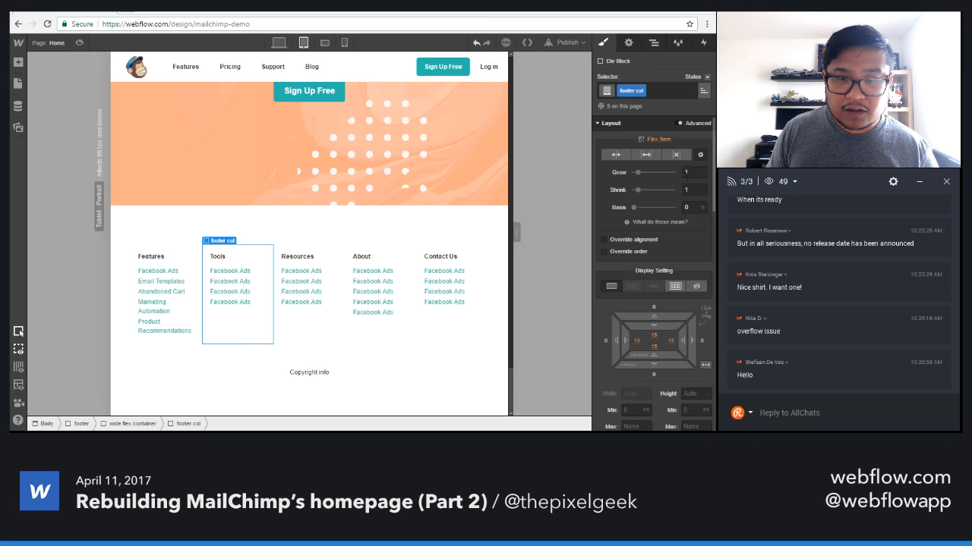
left_click(690, 172)
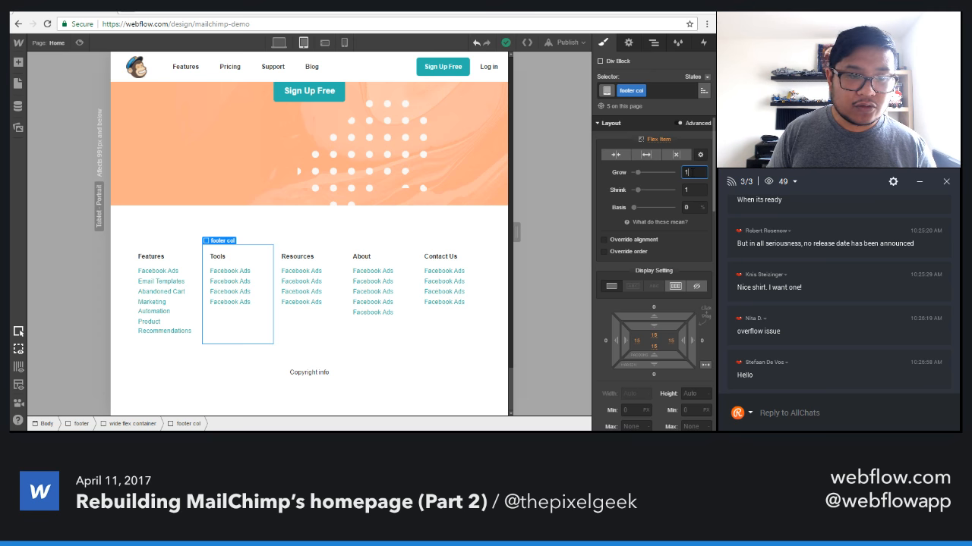
key("Up")
key("Up")
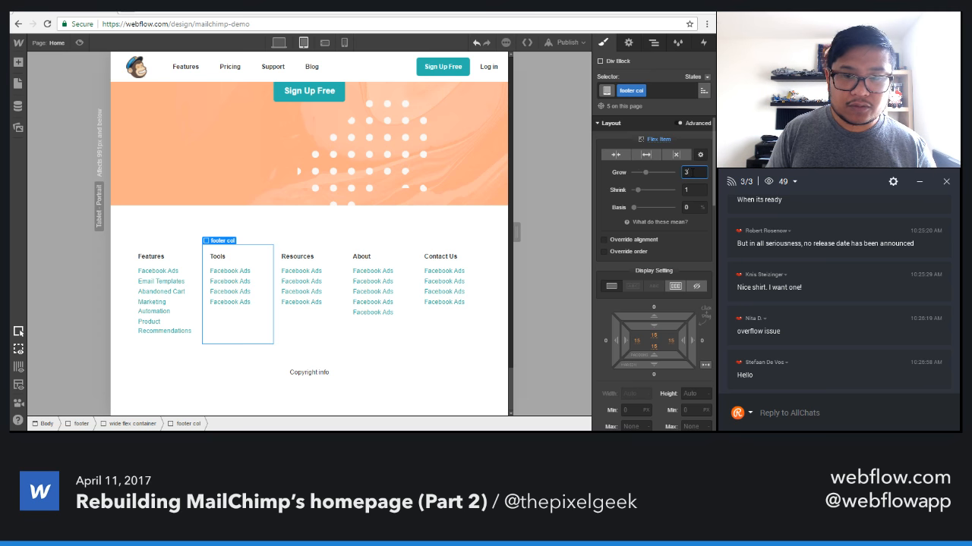
left_click(686, 189)
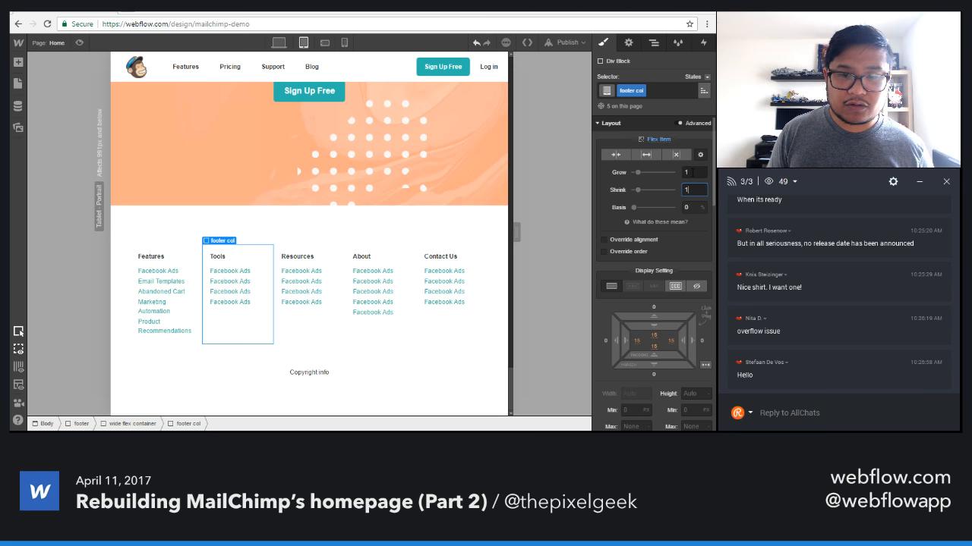
left_click(651, 156)
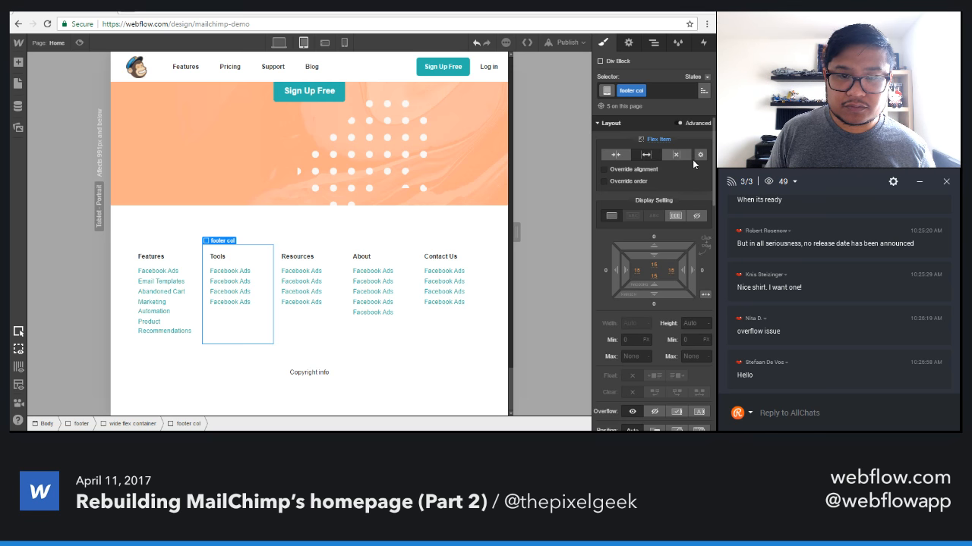
Set the footer columns' flex basis to 33.333%, keeping grow and shrink at 1.
left_click(702, 157)
left_click(694, 172)
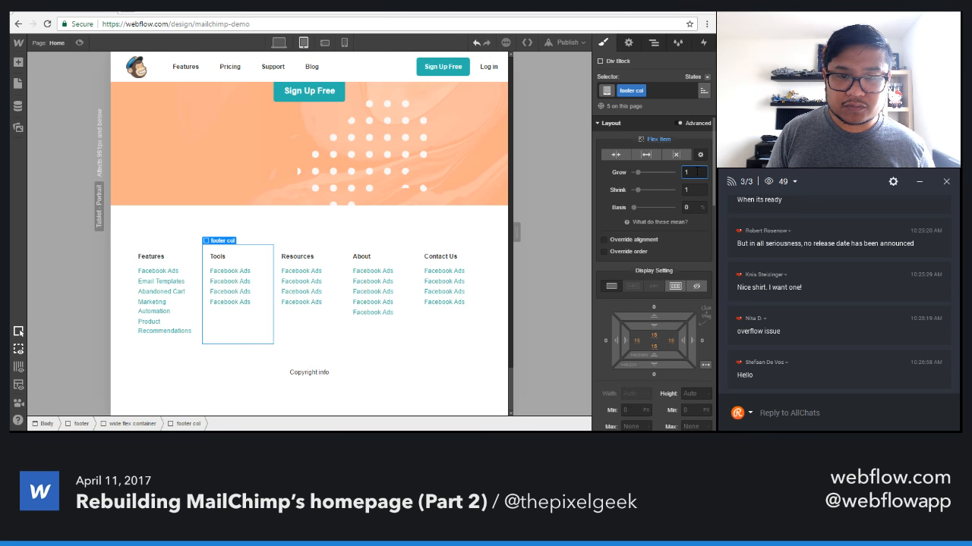
key("Up")
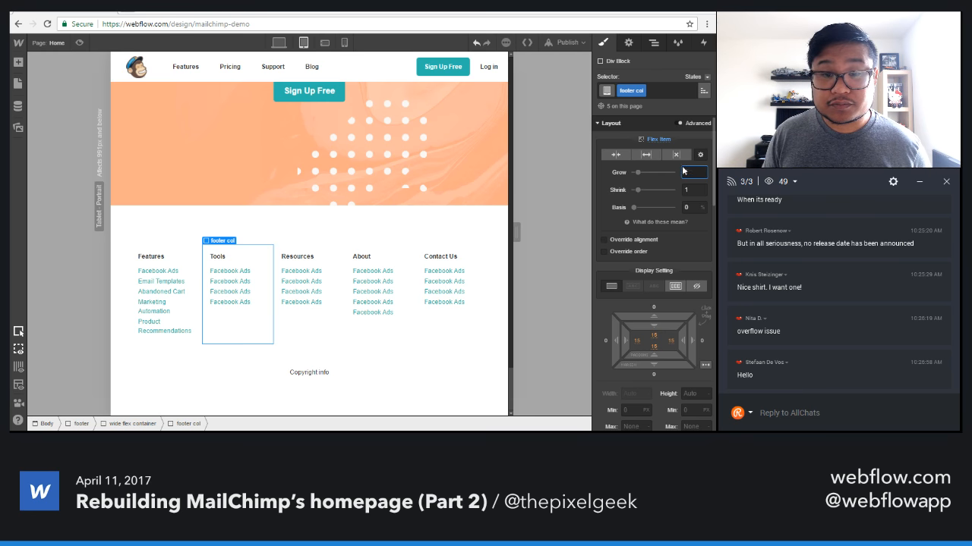
key("Tab")
key("Tab")
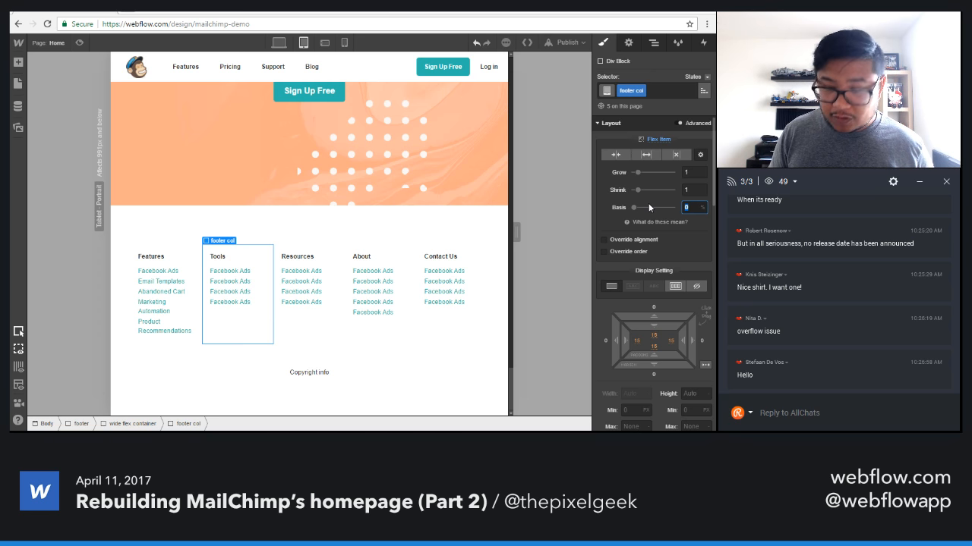
type("33.333")
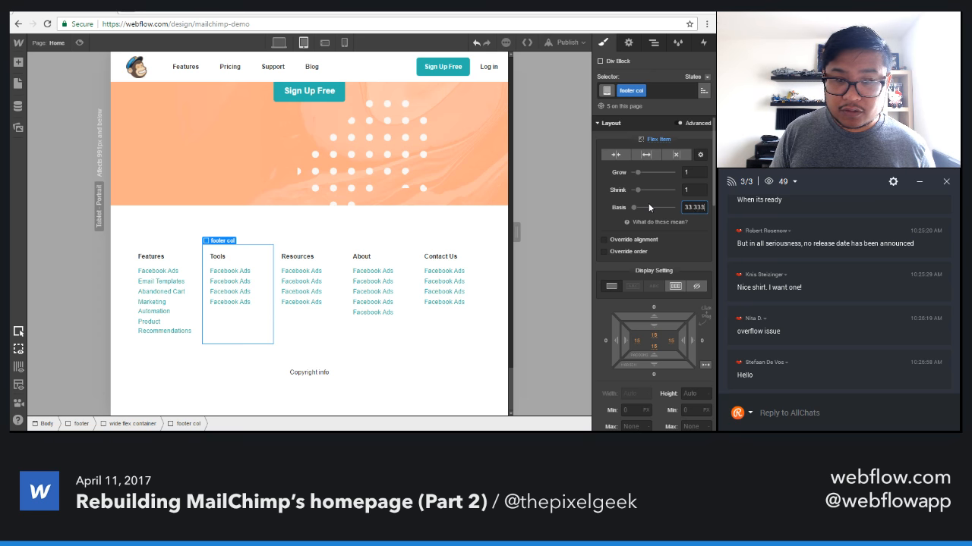
type("%")
key("Return")
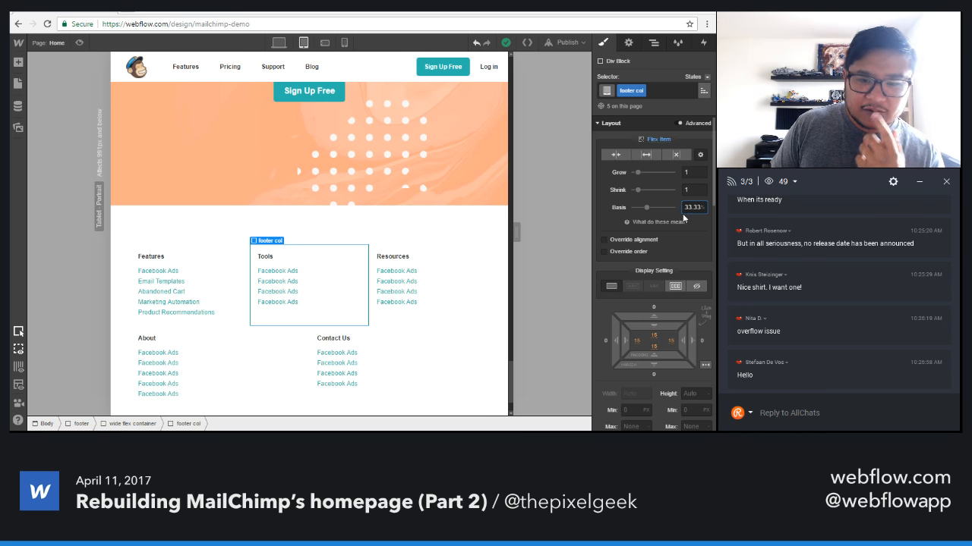
Reset the footer columns' flex basis to 0.
key("BackSpace")
key("BackSpace")
key("BackSpace")
key("BackSpace")
key("BackSpace")
type("0")
key("Return")
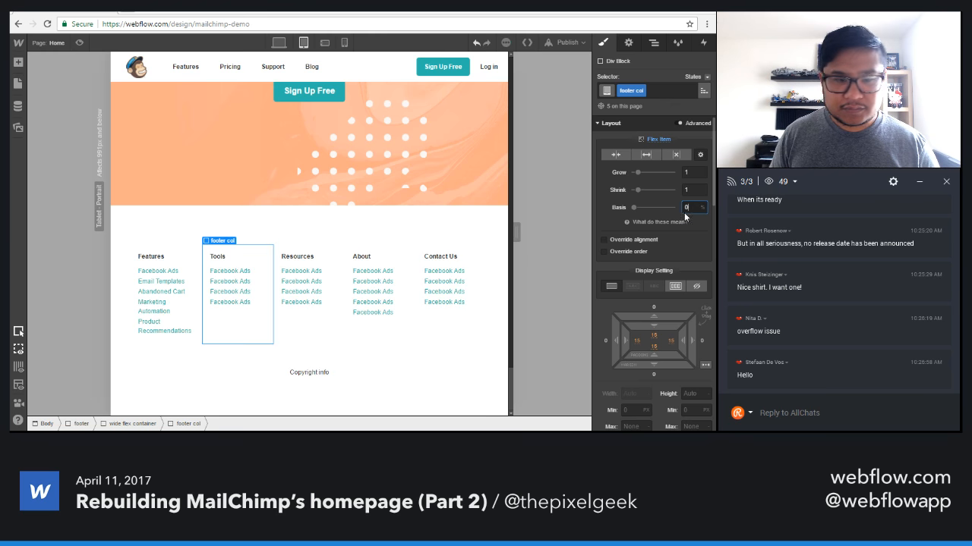
Make the footer columns shrink only, with grow 0, and set their flex basis to 33.33%.
left_click(612, 155)
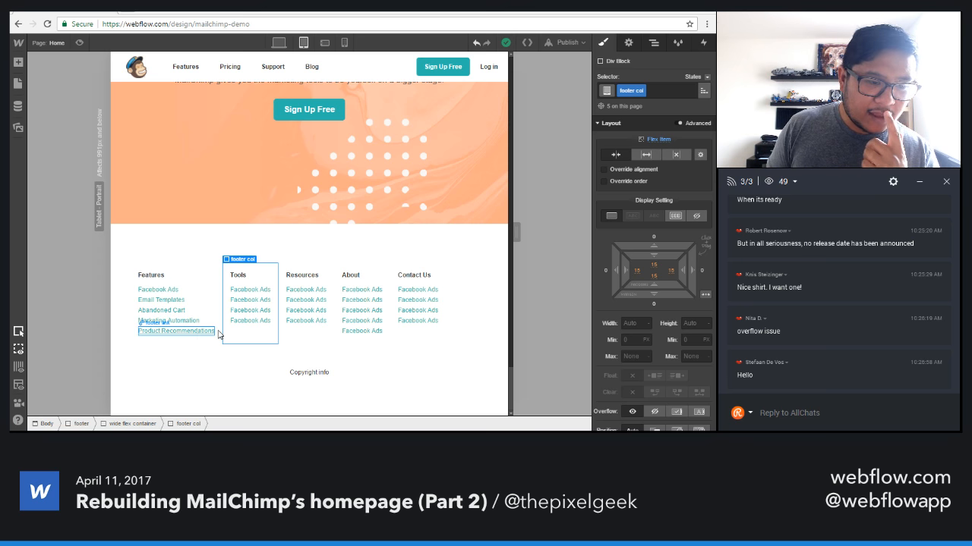
left_click(699, 155)
left_click(690, 207)
type("33.33%")
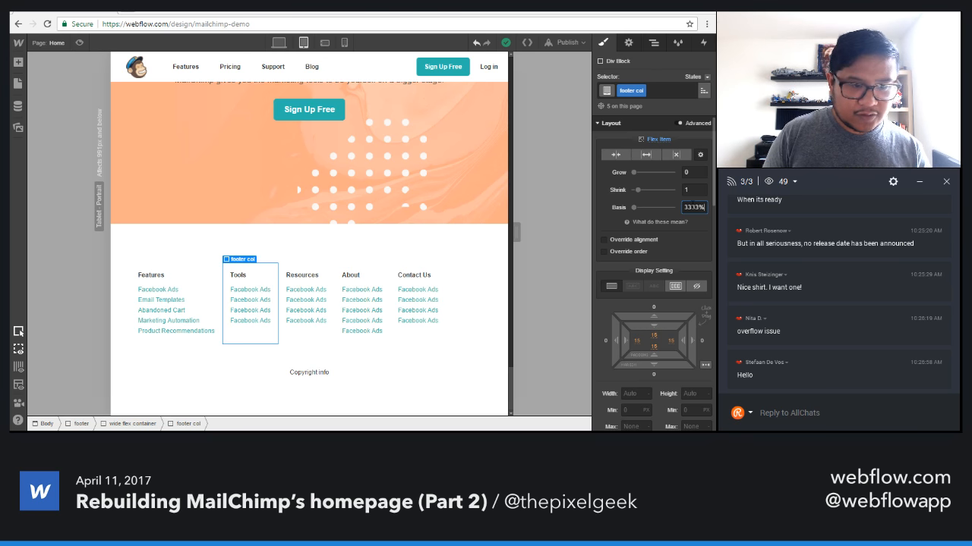
key("Return")
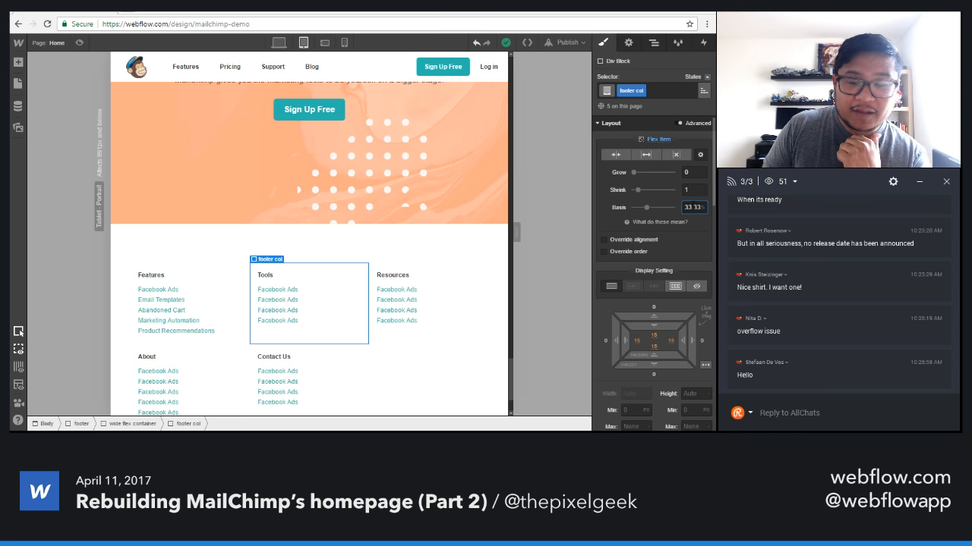
scroll(366, 310, "down", 2)
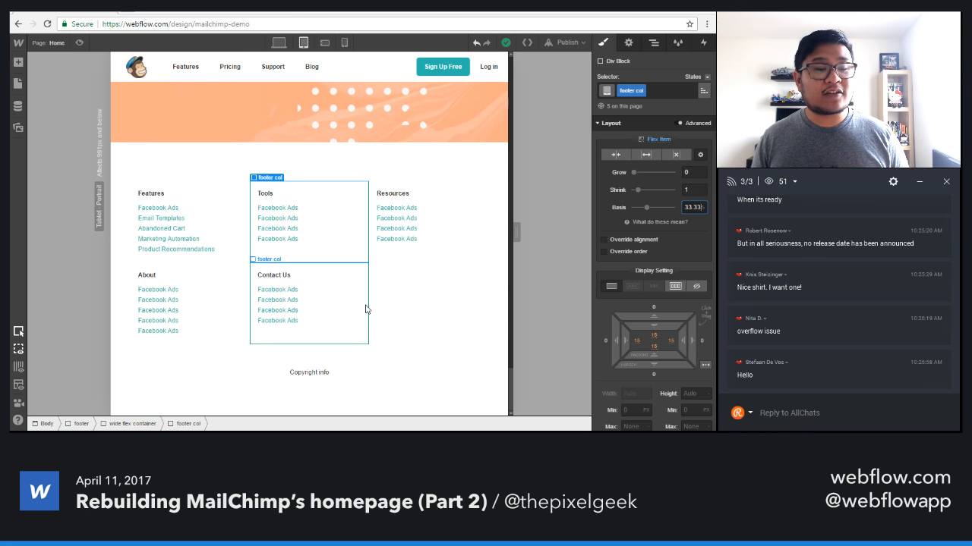
scroll(367, 310, "up", 1)
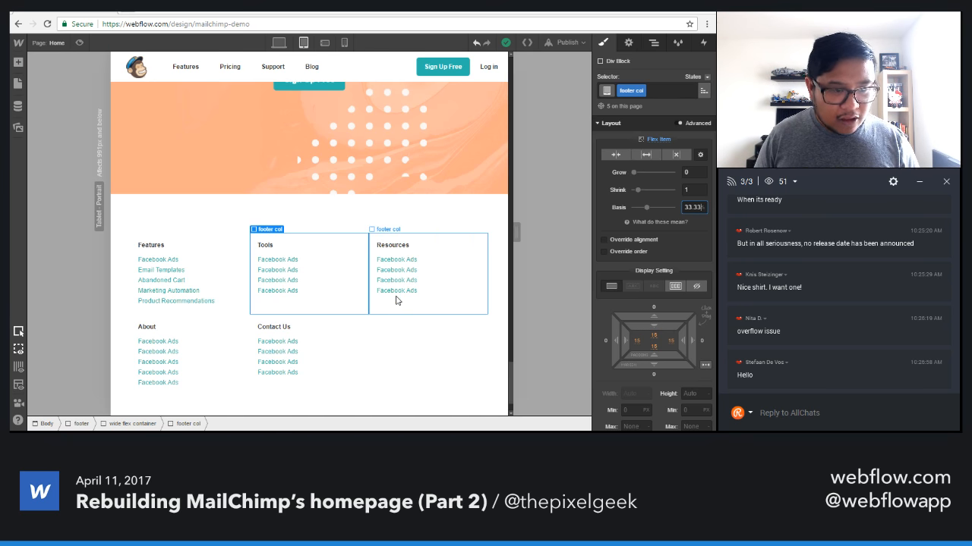
Test a 35.33% flex basis on the footer columns at a wider tablet canvas, and restore the basis to 33.33%.
key("Up")
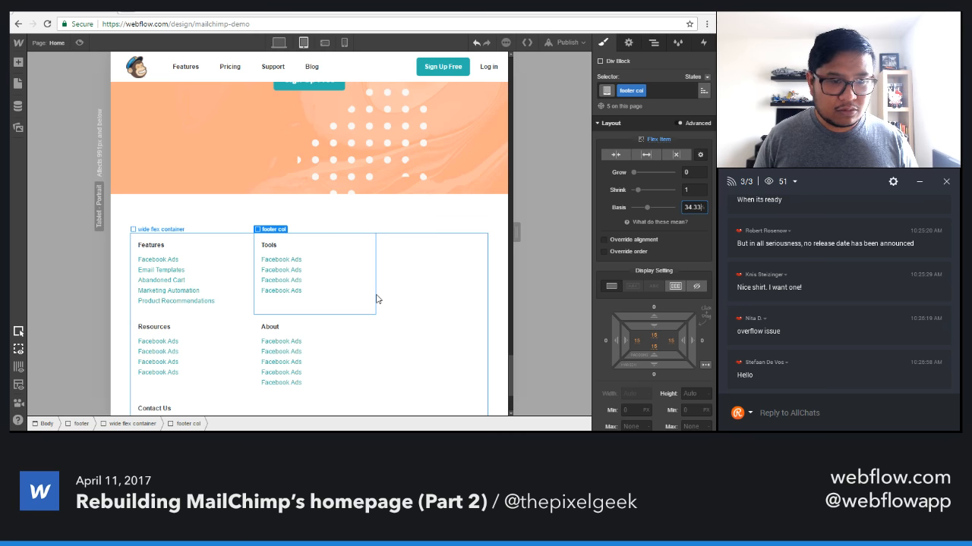
left_click(453, 296)
left_click_drag(516, 228, 556, 232)
left_click_drag(313, 298, 317, 297)
left_click(317, 299)
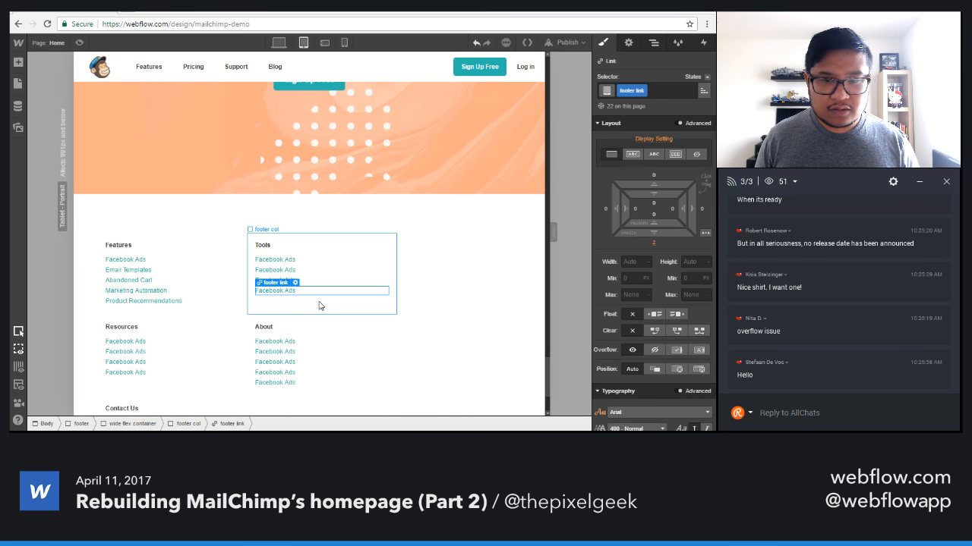
left_click(689, 208)
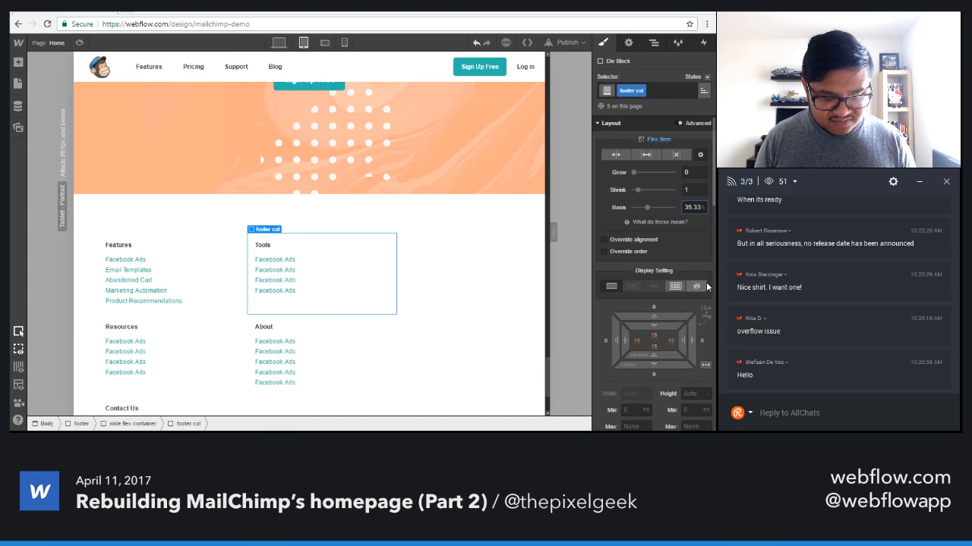
key("Return")
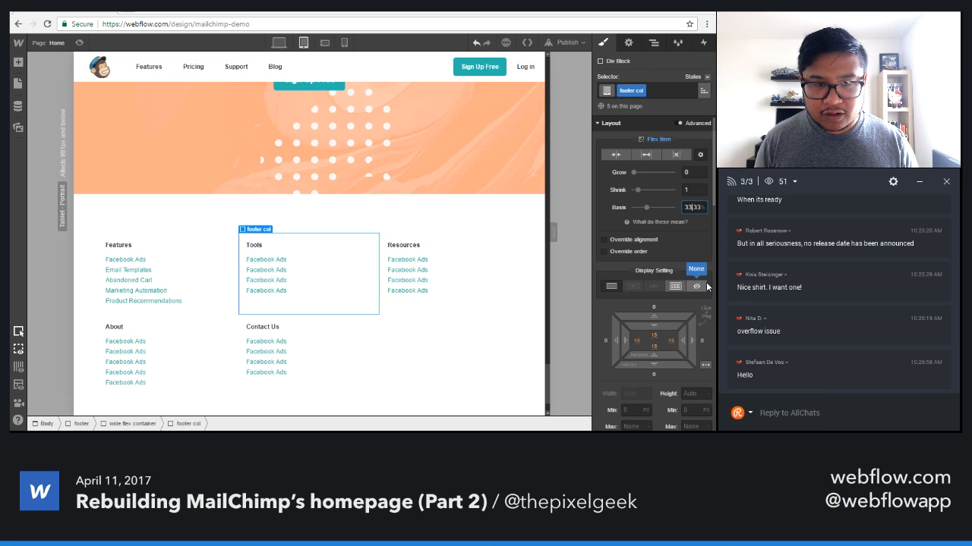
Turn off wrapping of children on the footer's wide flex container.
left_click(489, 311)
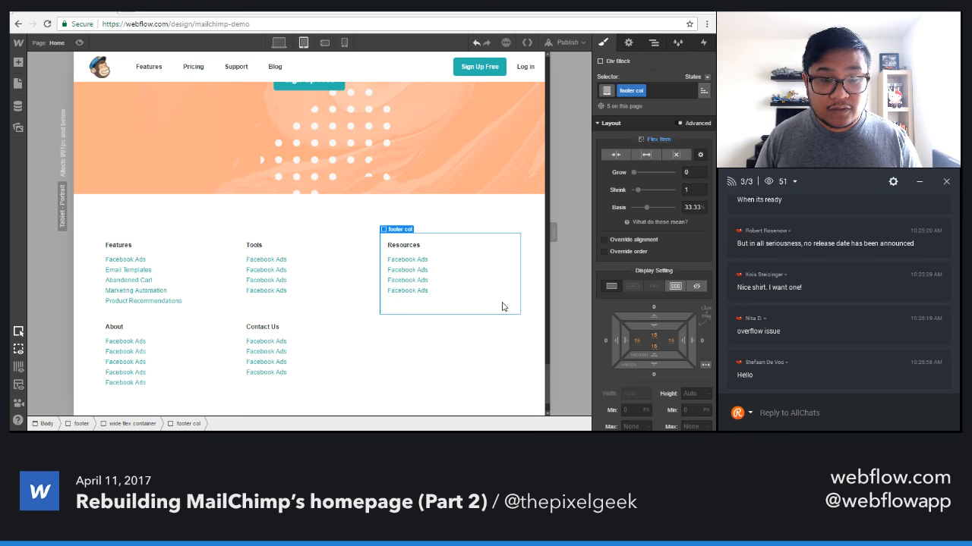
key("Up")
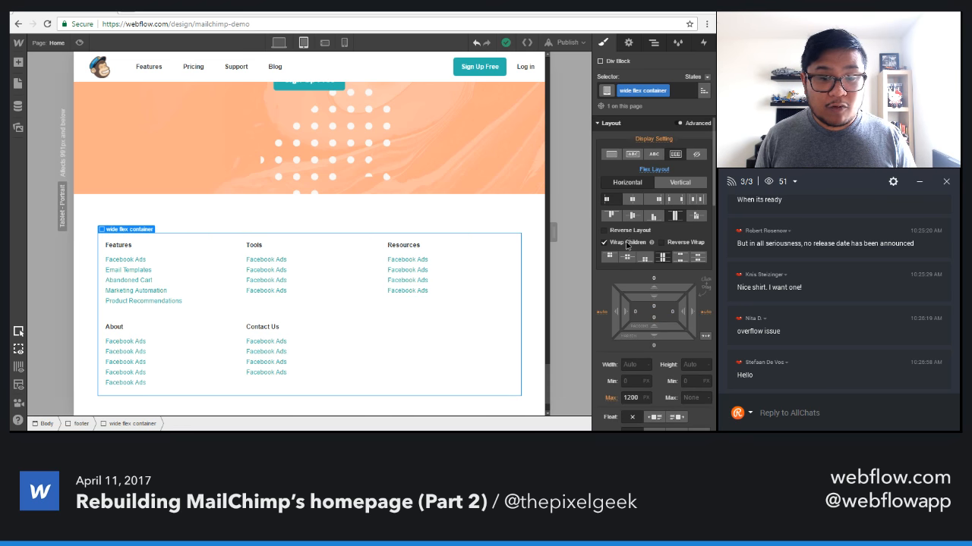
left_click(627, 242)
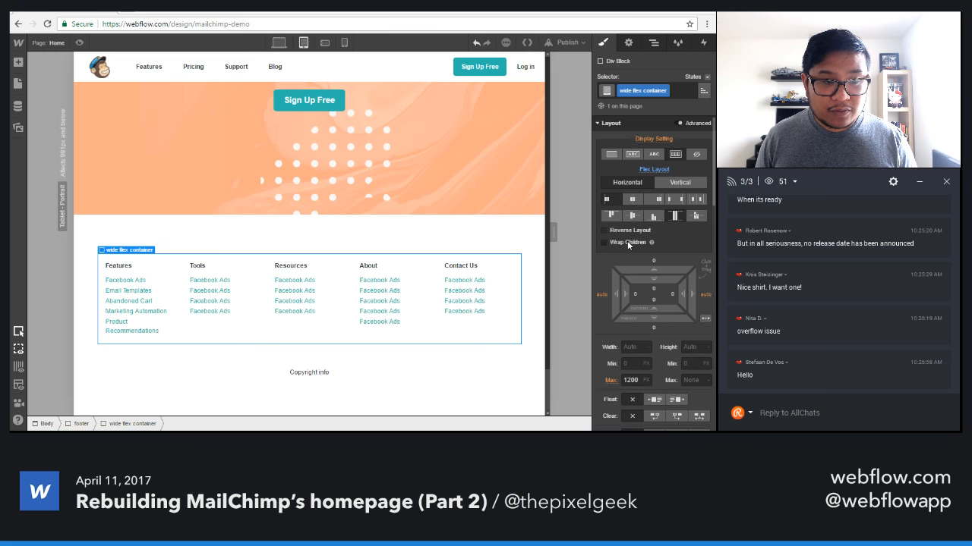
Turn wrapping of children back on for the footer's wide flex container.
left_click(627, 242)
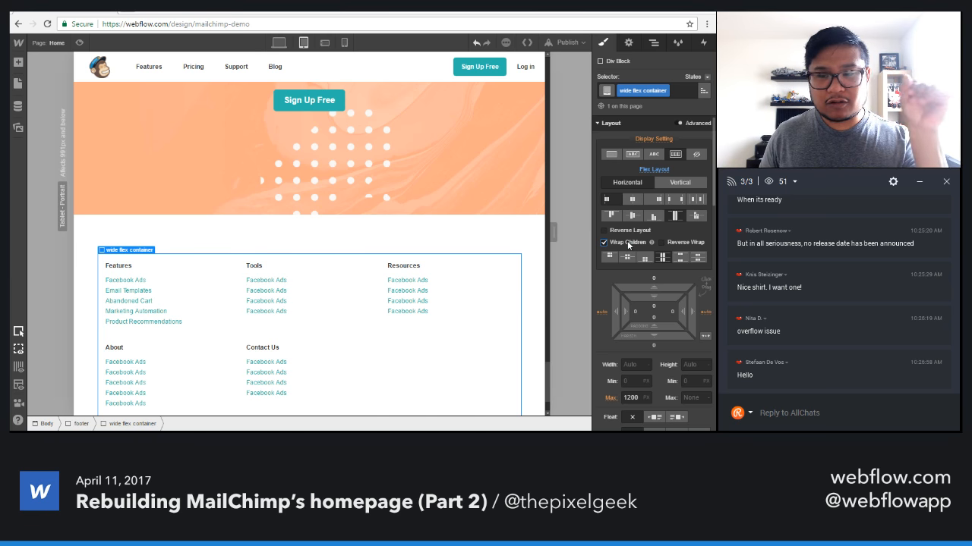
scroll(368, 334, "down", 1)
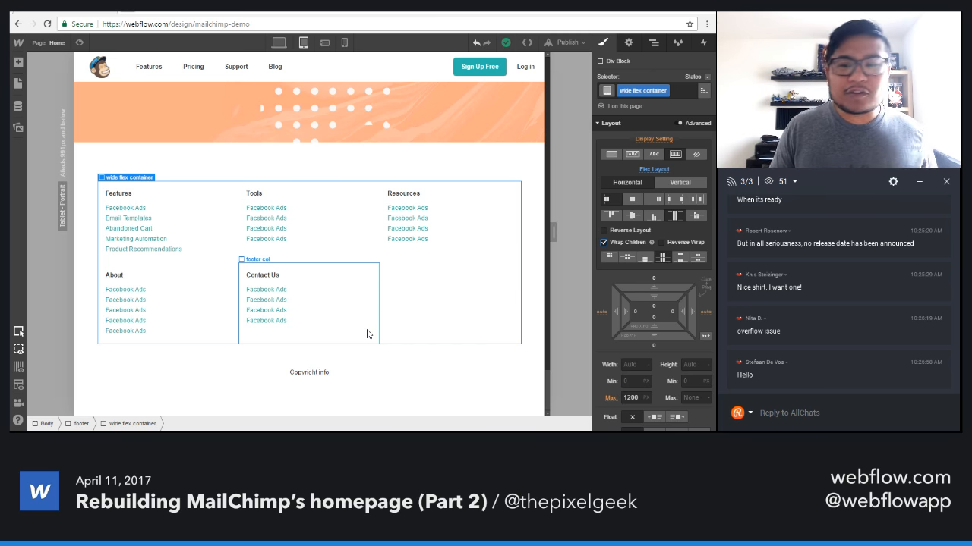
scroll(371, 330, "up", 15)
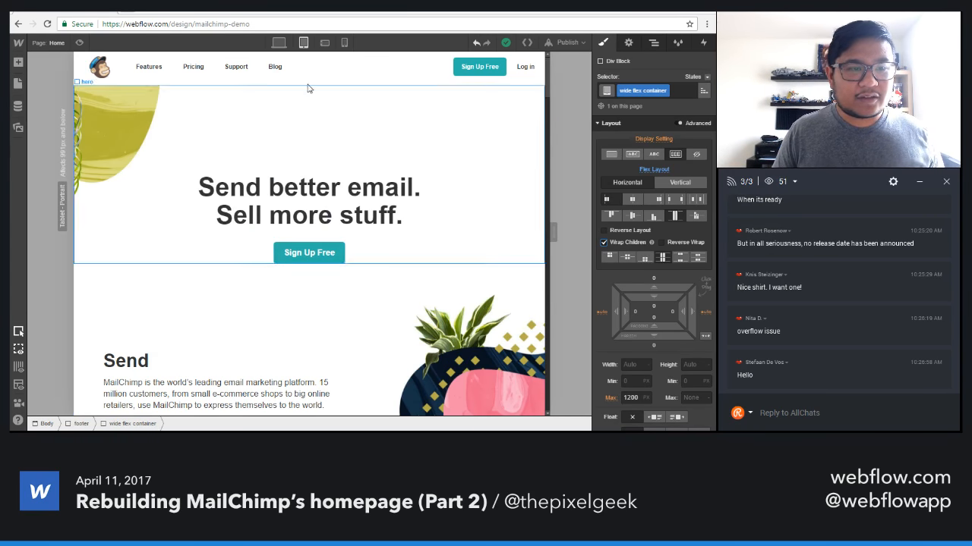
Switch to the phone landscape layout and hide the hero section's background image.
left_click(324, 43)
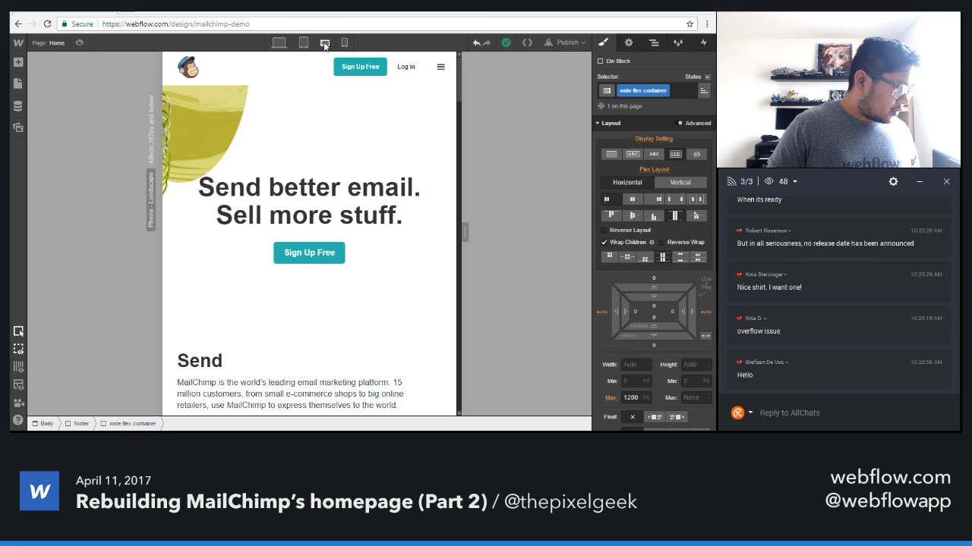
left_click(326, 142)
scroll(641, 279, "down", 5)
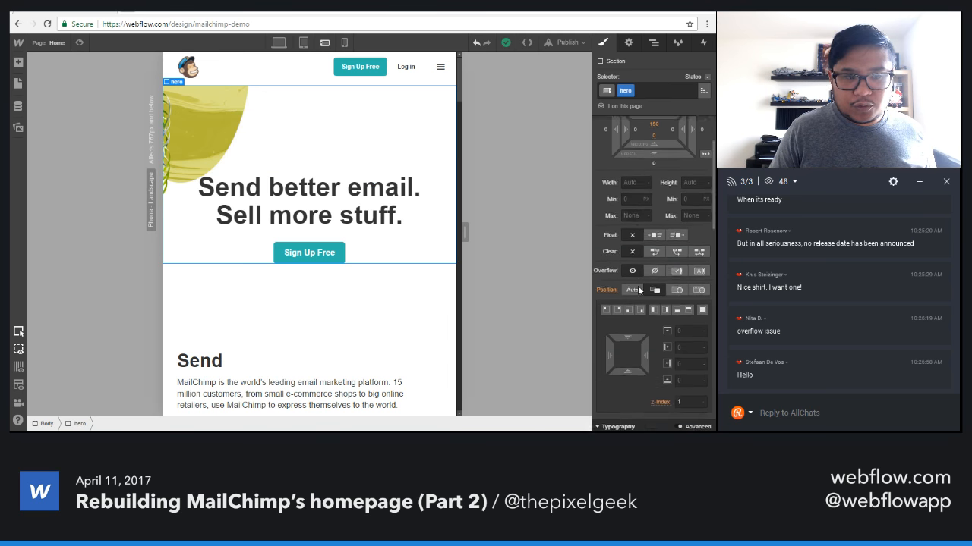
scroll(643, 274, "down", 5)
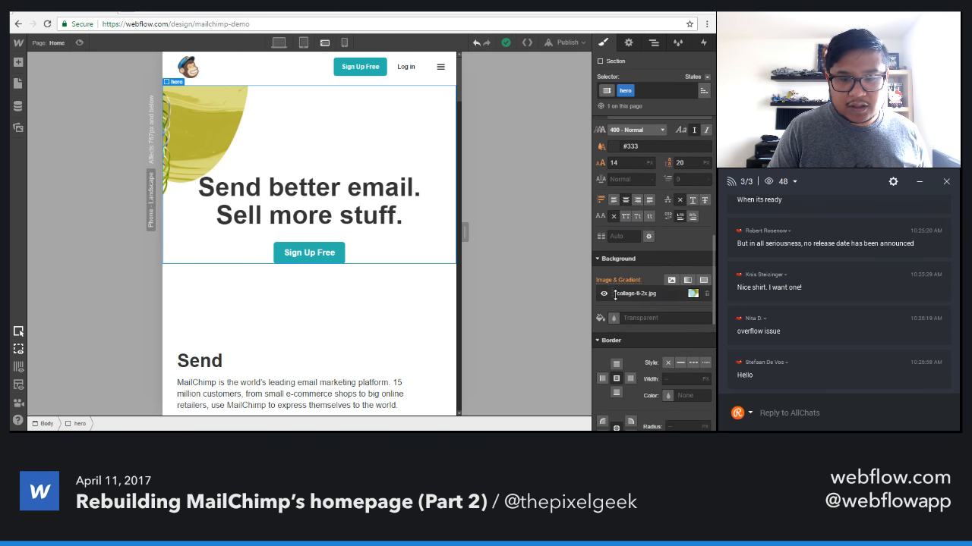
left_click(604, 294)
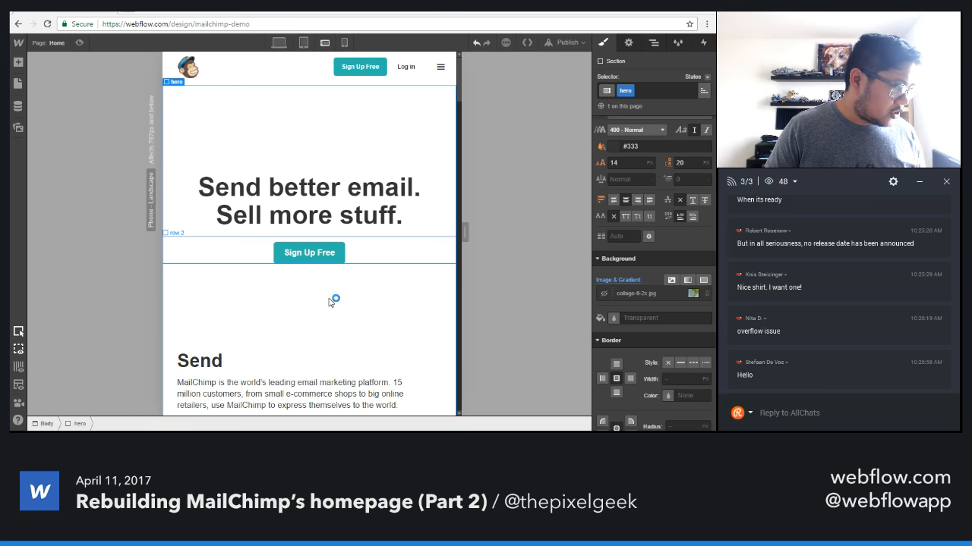
Reduce the hero section's top padding to 25 px.
scroll(672, 268, "up", 8)
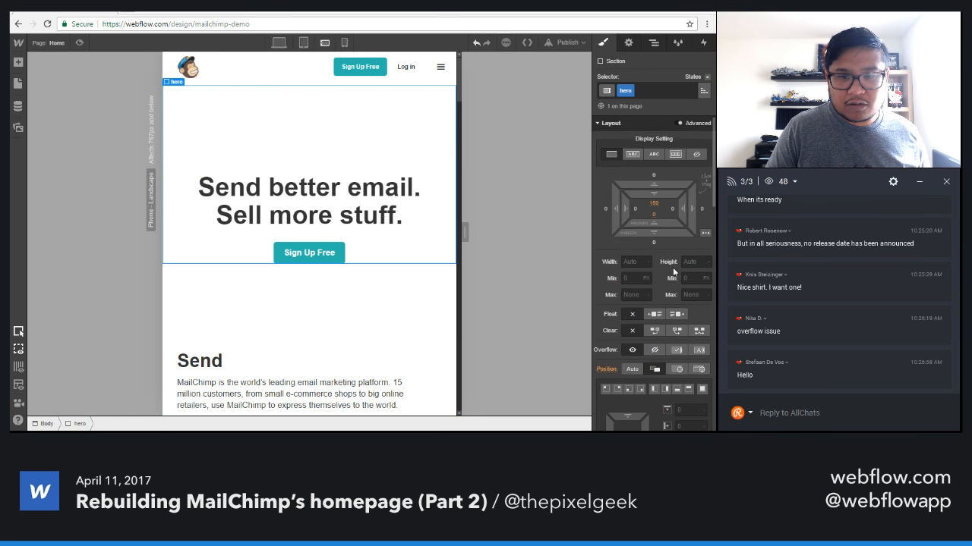
left_click_drag(660, 194, 664, 27)
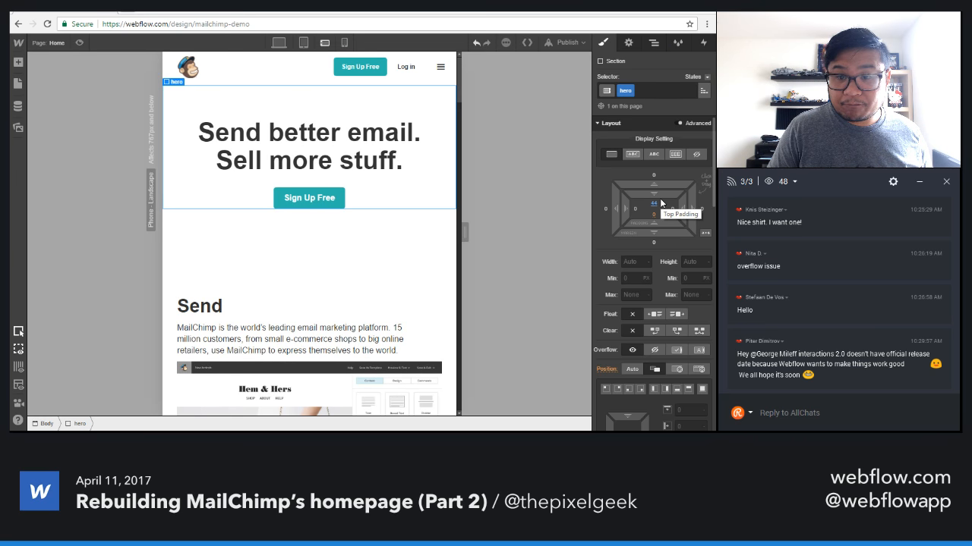
left_click_drag(660, 203, 665, 163)
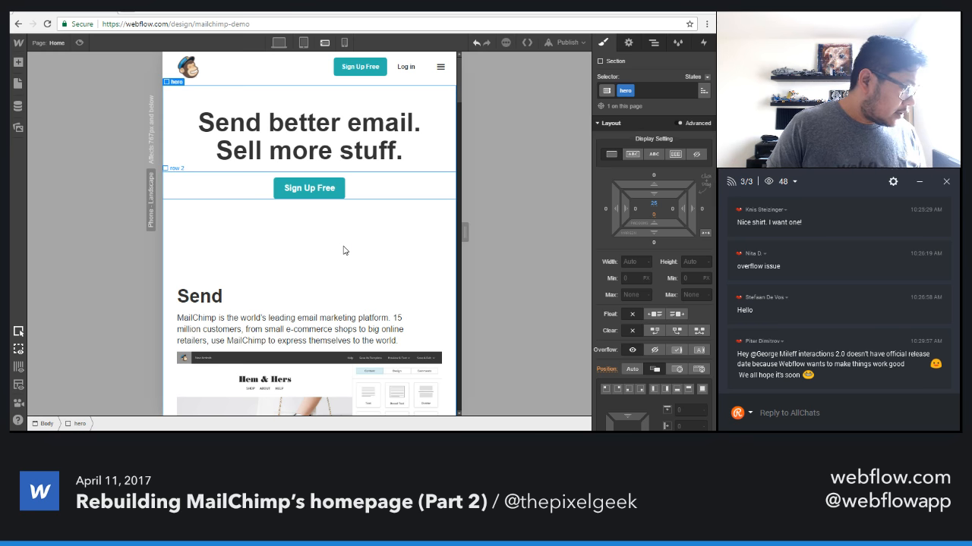
Try different position presets for the Send section's collage-send-2x.jpg background and anchor it at the image's top-left preset.
left_click(373, 282)
scroll(375, 308, "down", 1)
scroll(373, 308, "down", 1)
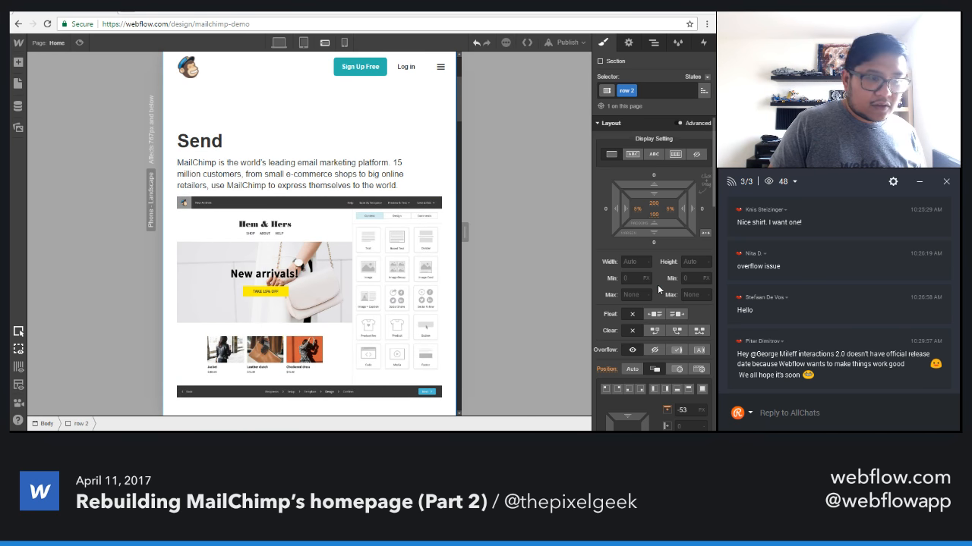
scroll(657, 288, "down", 2)
scroll(656, 303, "down", 3)
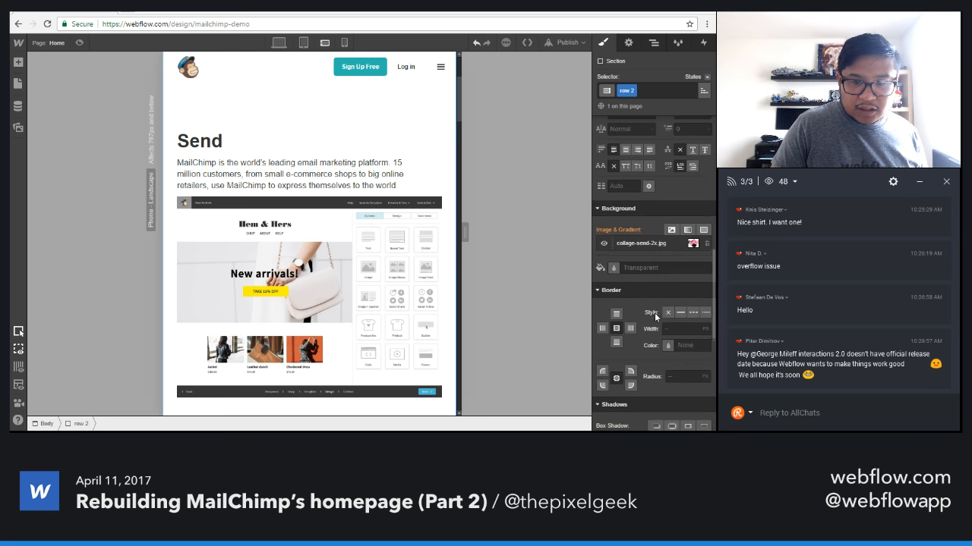
left_click(650, 245)
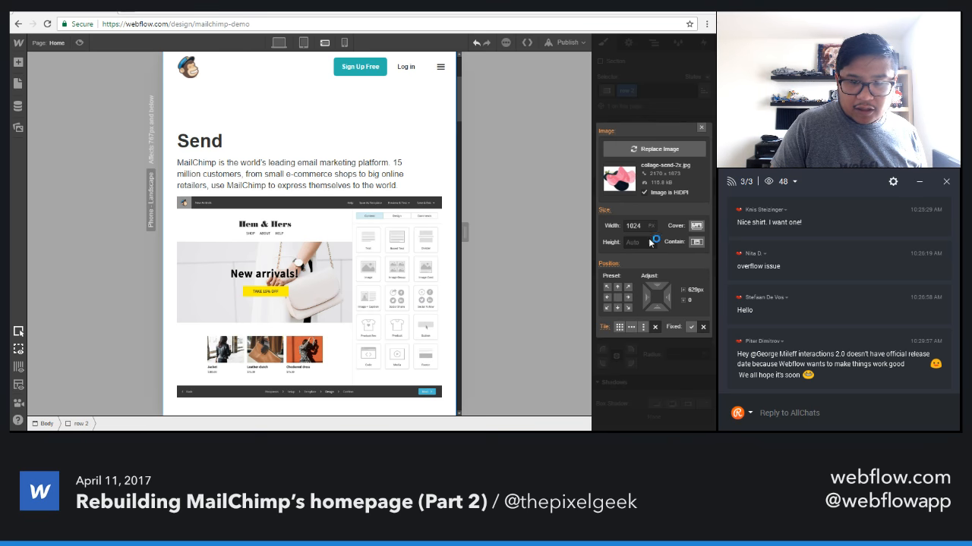
left_click(628, 288)
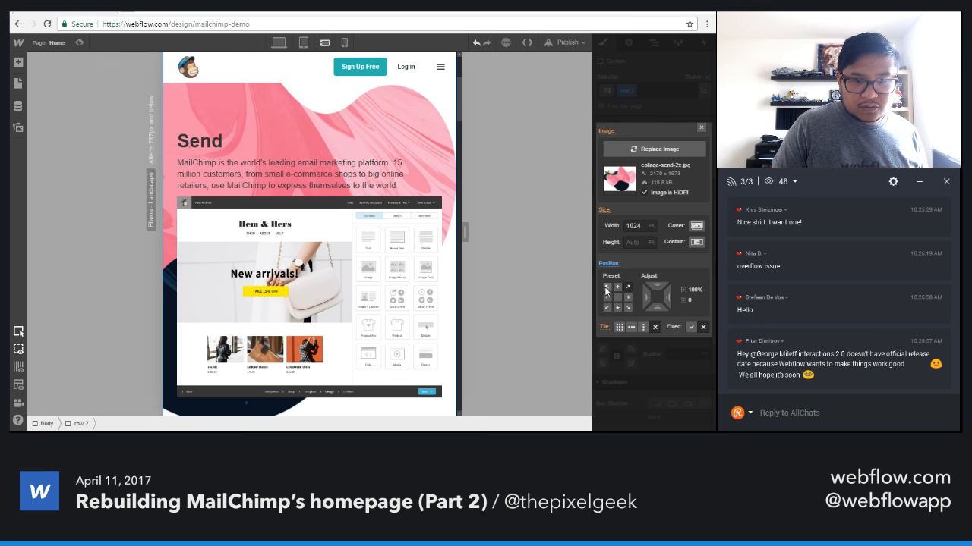
left_click(606, 287)
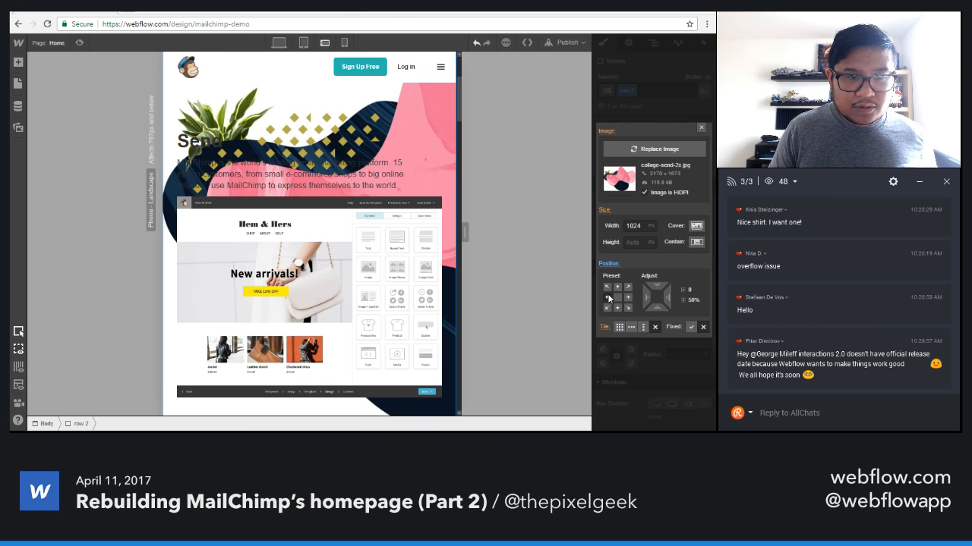
left_click(607, 298)
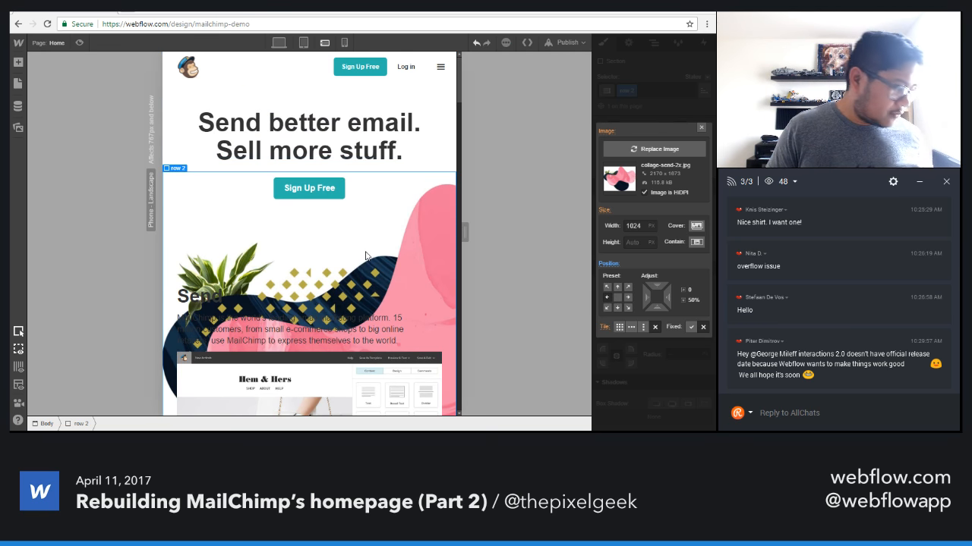
left_click(606, 287)
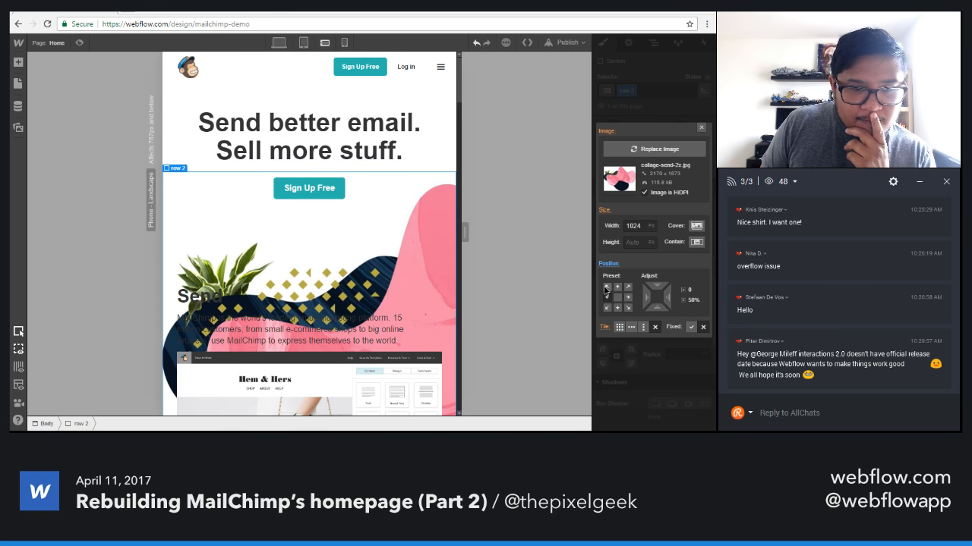
left_click_drag(657, 296, 659, 250)
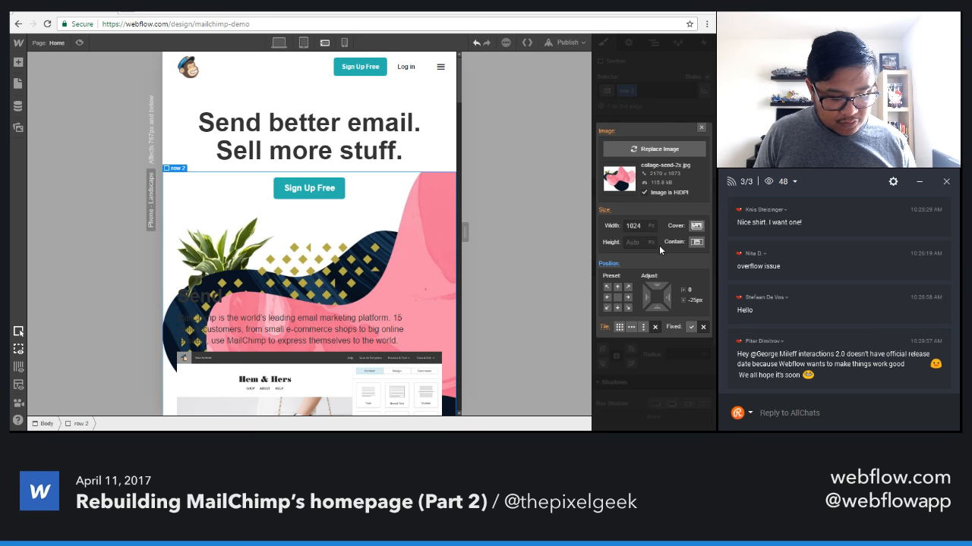
key("ctrl+z")
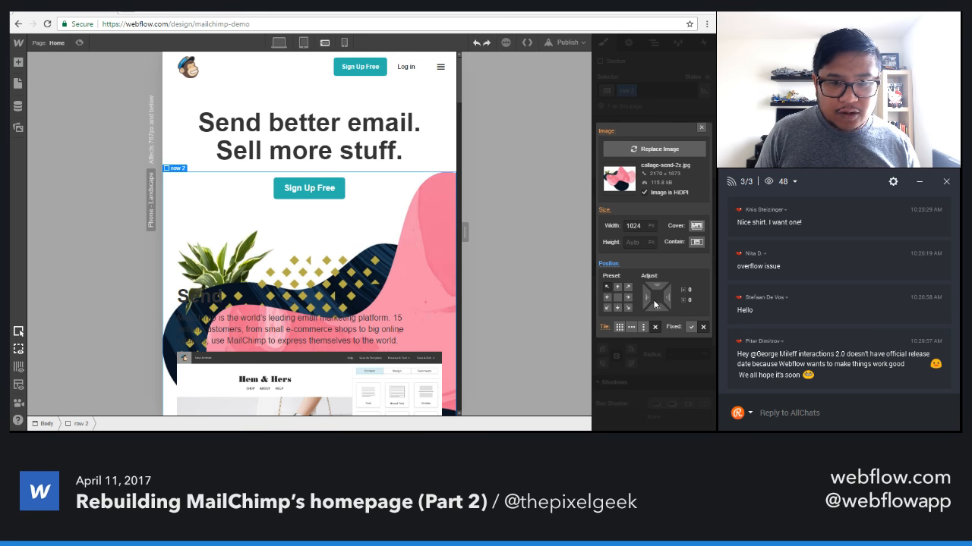
Resize the Send section's background image to 754 px wide and set its horizontal offset to 196 px.
left_click_drag(655, 304, 684, 304)
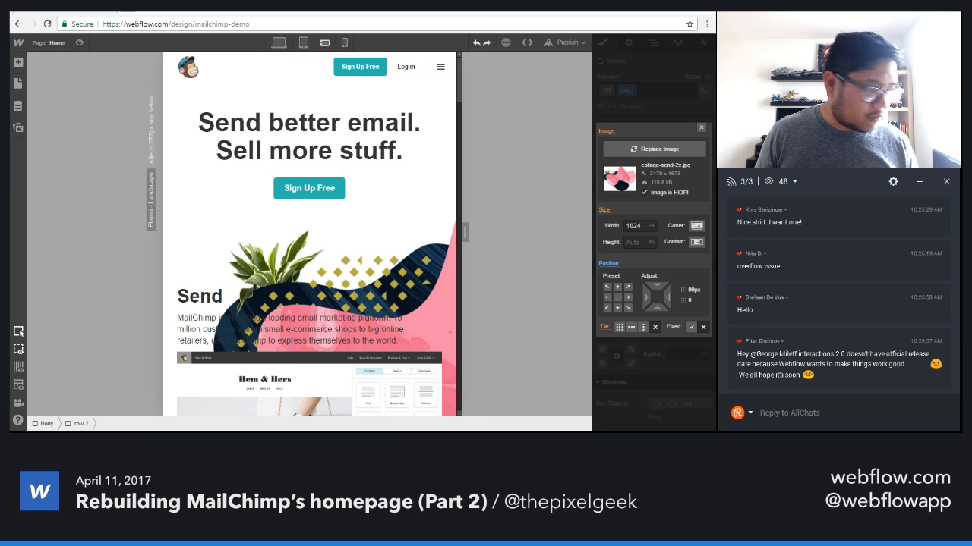
left_click(643, 222)
key("shift+Down")
key("shift+Down")
key("shift+Down")
key("shift+Down")
key("shift+Down")
key("shift+Down")
key("shift+Down")
key("shift+Down")
key("shift+Down")
key("shift+Down")
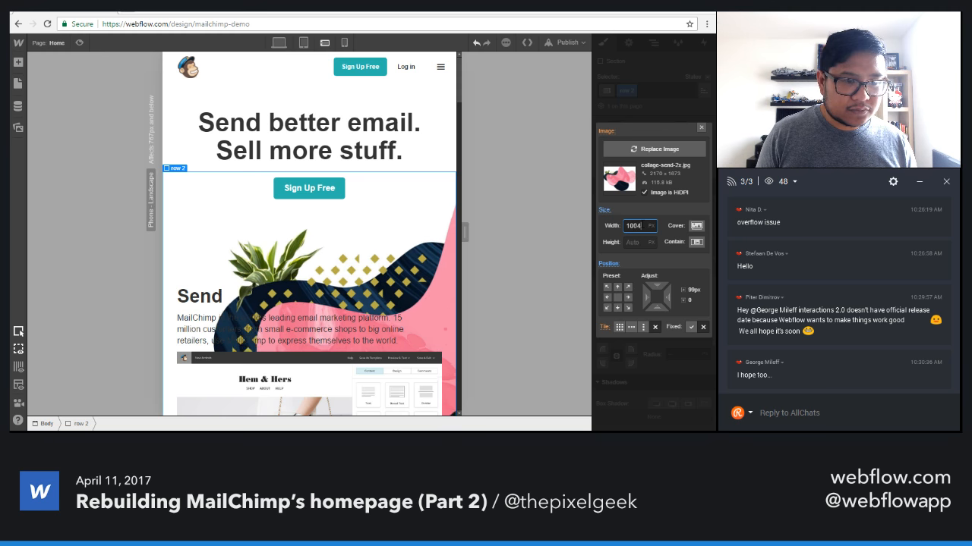
key("shift+Down")
key("shift+Down")
key("shift+Down")
key("shift+Down")
key("shift+Down")
key("shift+Down")
key("shift+Down")
key("shift+Down")
key("shift+Down")
key("shift+Down")
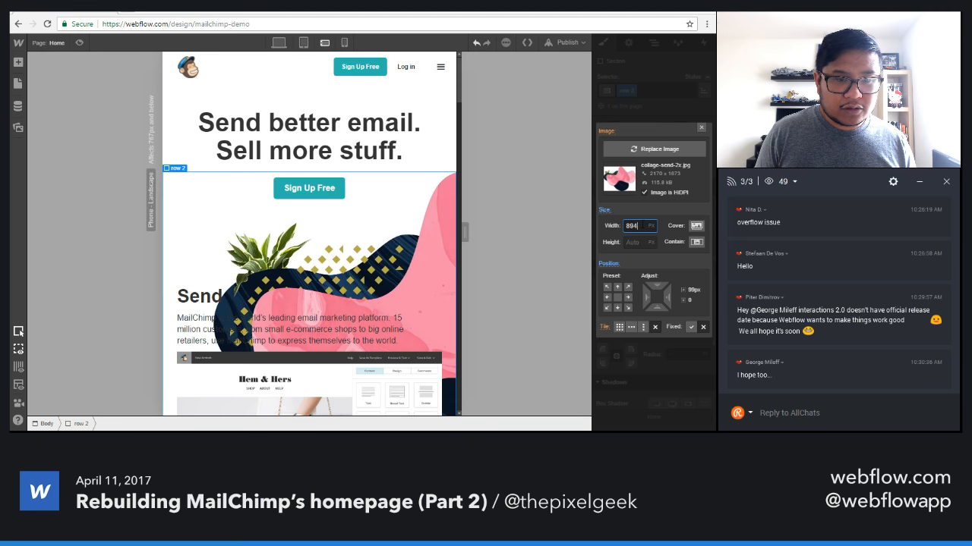
key("shift+Down")
key("shift+Down")
key("shift+Down")
key("shift+Down")
key("shift+Down")
key("shift+Down")
key("shift+Down")
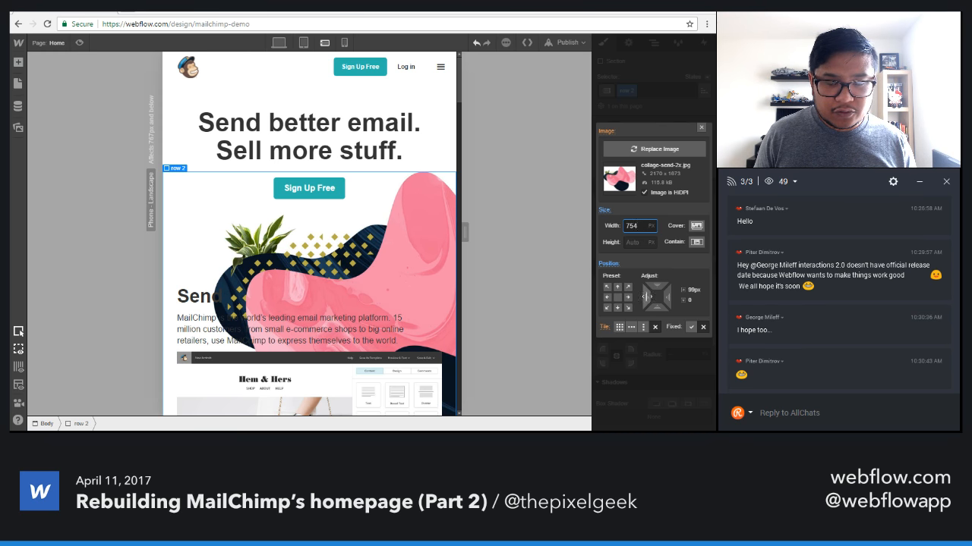
left_click_drag(644, 297, 486, 285)
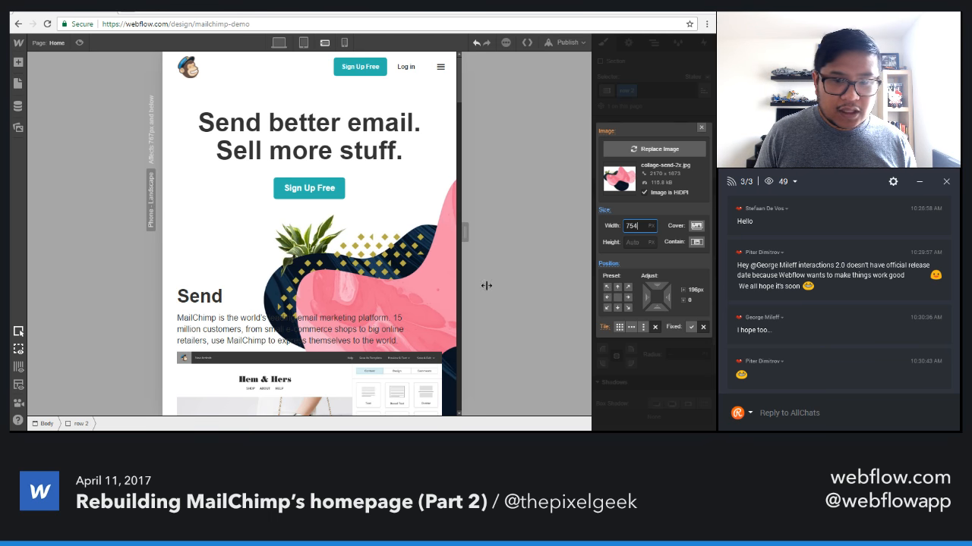
left_click(702, 127)
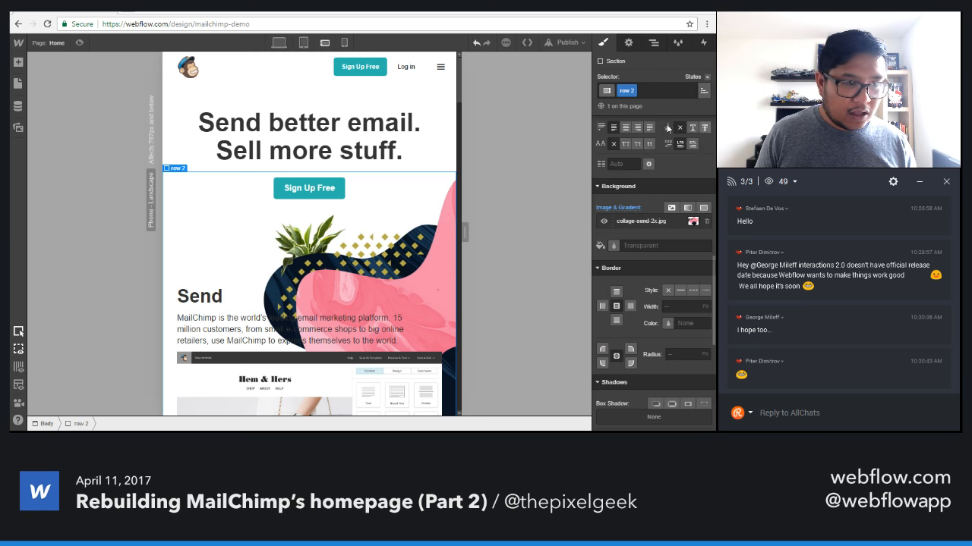
Increase the Send section's top padding to 500 px so its text clears the background image.
scroll(618, 243, "down", 5)
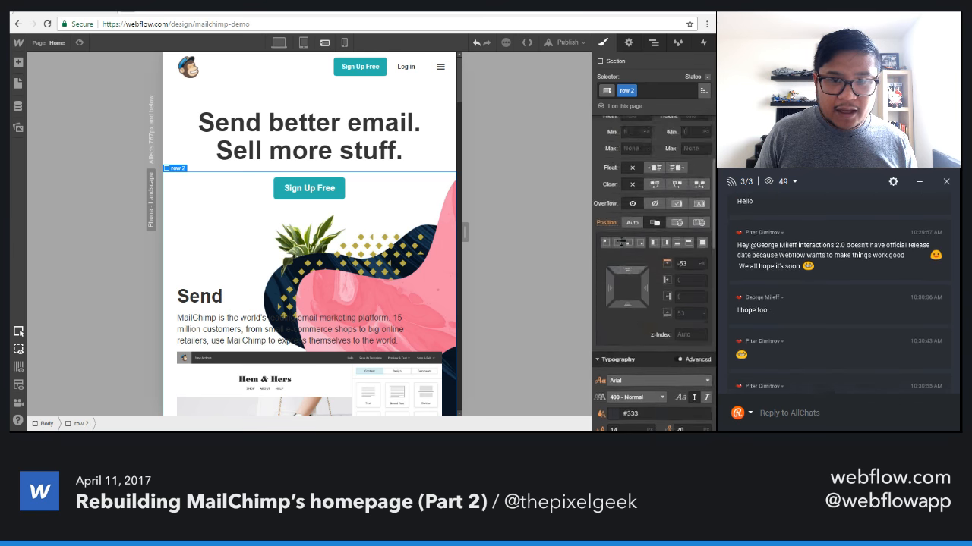
scroll(621, 243, "up", 3)
left_click_drag(655, 195, 670, 334)
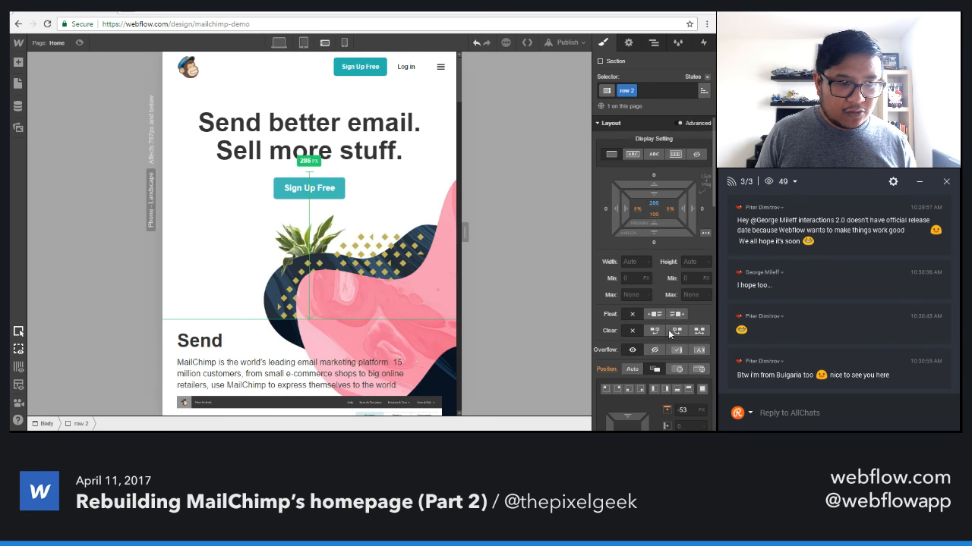
scroll(507, 155, "down", 3)
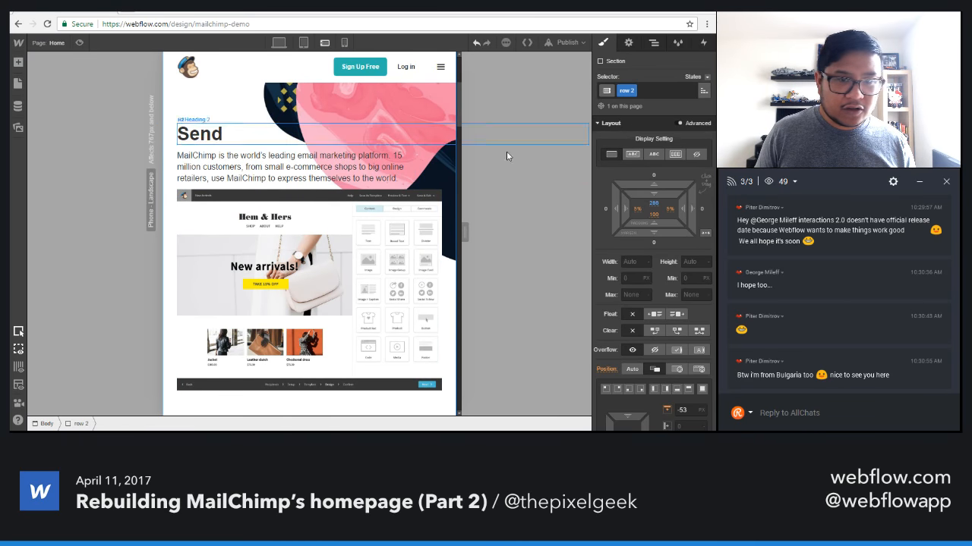
left_click_drag(657, 194, 649, 409)
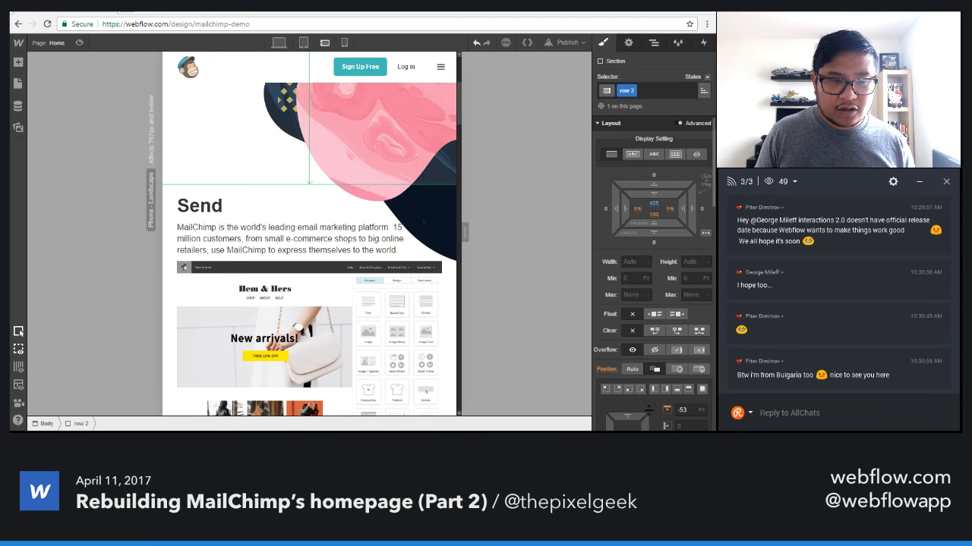
scroll(327, 268, "up", 3)
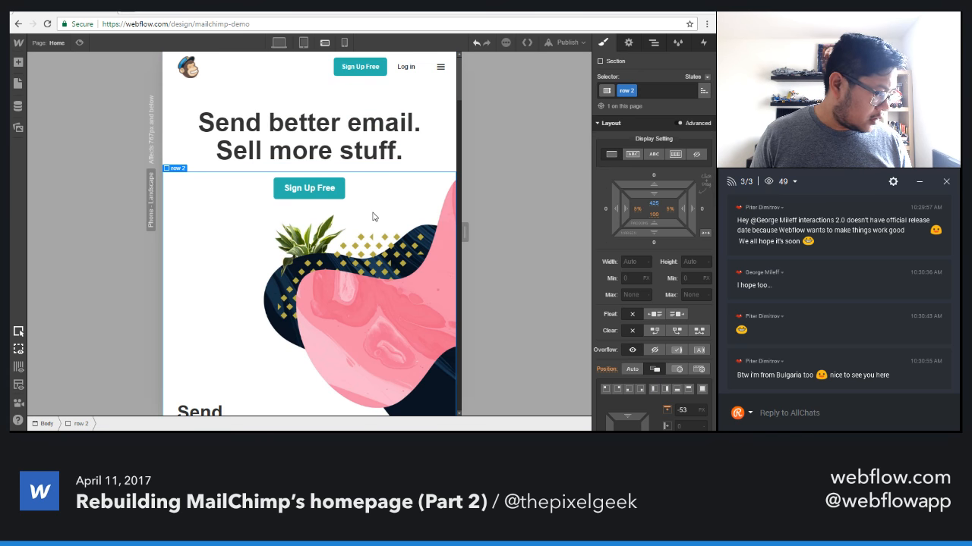
scroll(373, 217, "down", 4)
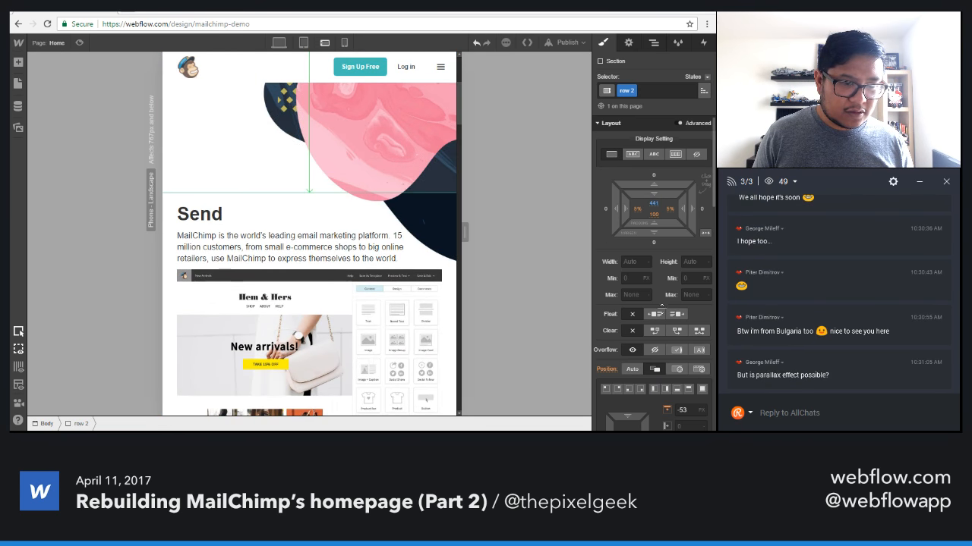
mouse_move(661, 306)
left_mouse_down()
mouse_move(662, 317)
mouse_move(662, 308)
left_mouse_up()
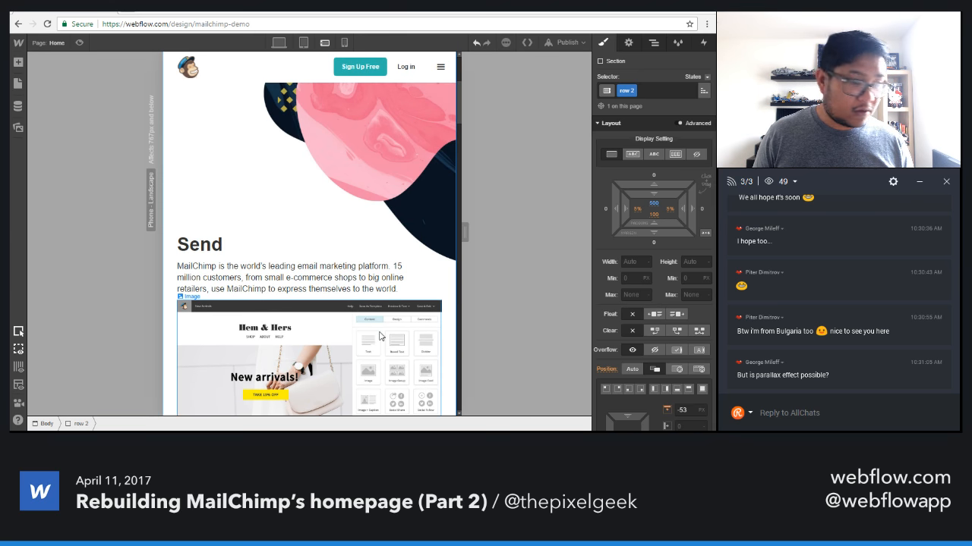
scroll(381, 337, "down", 3)
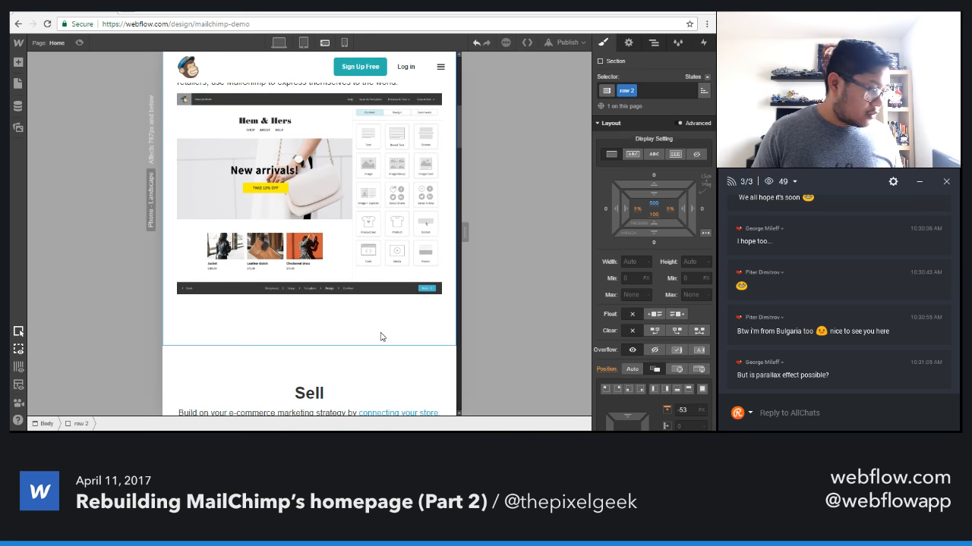
scroll(381, 337, "down", 2)
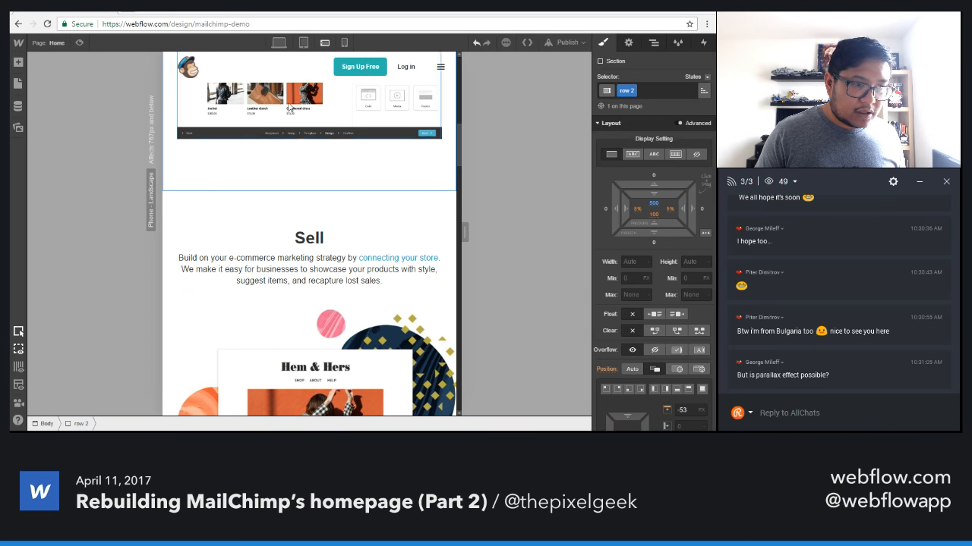
scroll(257, 270, "up", 1)
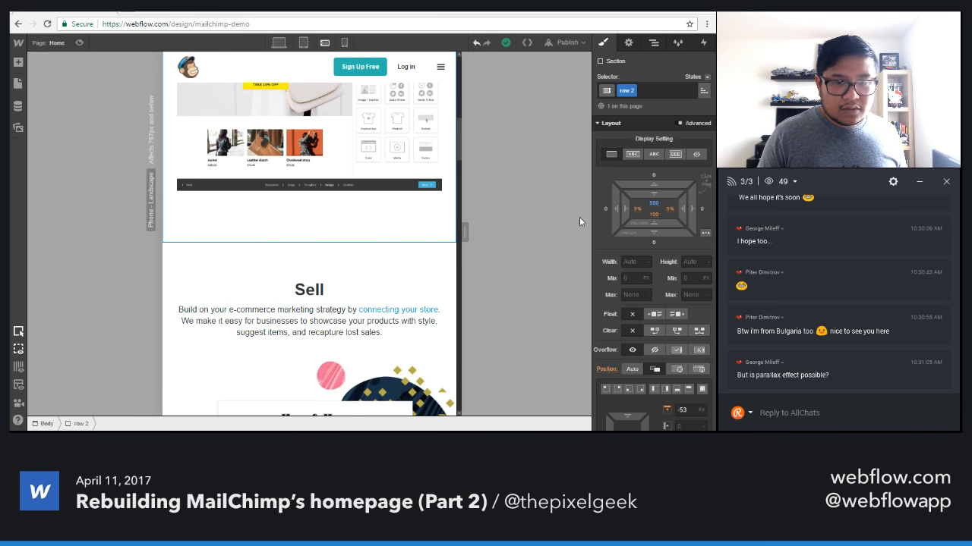
Reduce the Send section's bottom padding to 20 px and left-align the Sell section's text.
left_click_drag(654, 223, 646, 352)
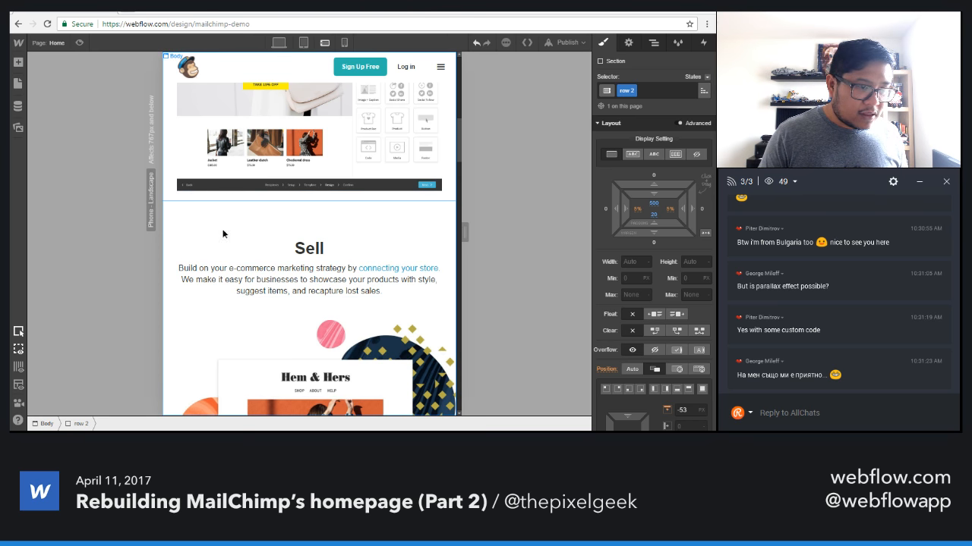
left_click(508, 358)
scroll(645, 308, "down", 3)
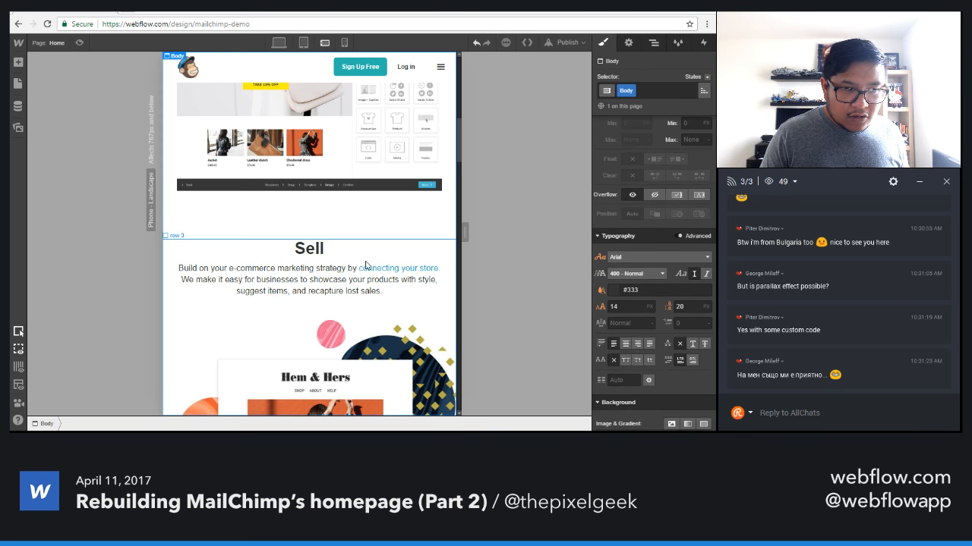
left_click(350, 263)
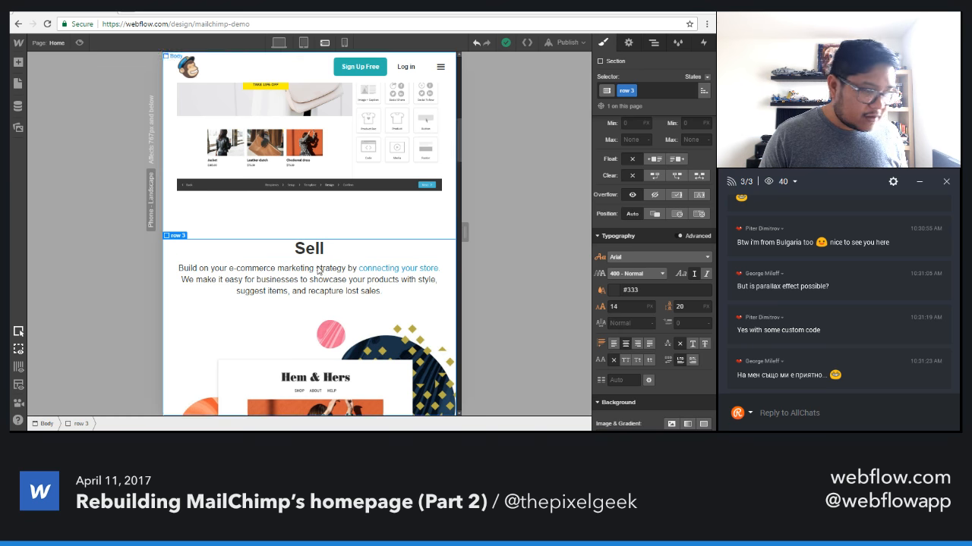
left_click(614, 344)
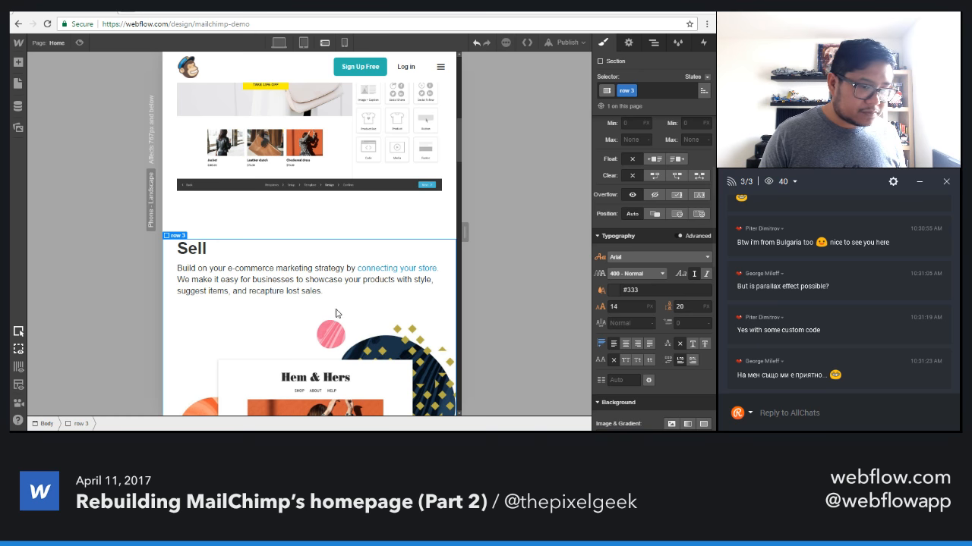
Examine the phone landscape and tablet layouts for the content that makes the page scroll sideways.
scroll(314, 306, "down", 3)
scroll(403, 316, "down", 2)
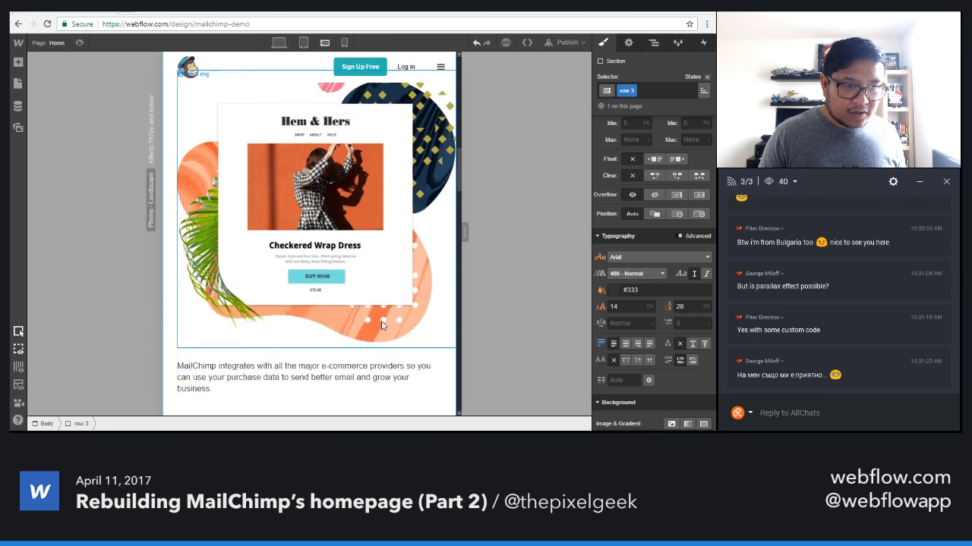
scroll(391, 322, "right", 3)
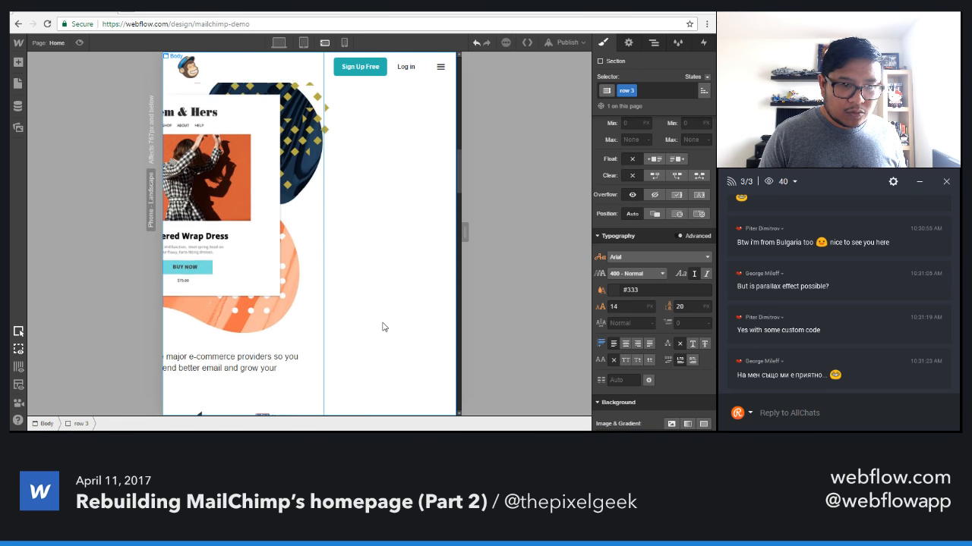
scroll(383, 327, "down", 4)
scroll(382, 327, "up", 7)
scroll(382, 327, "up", 6)
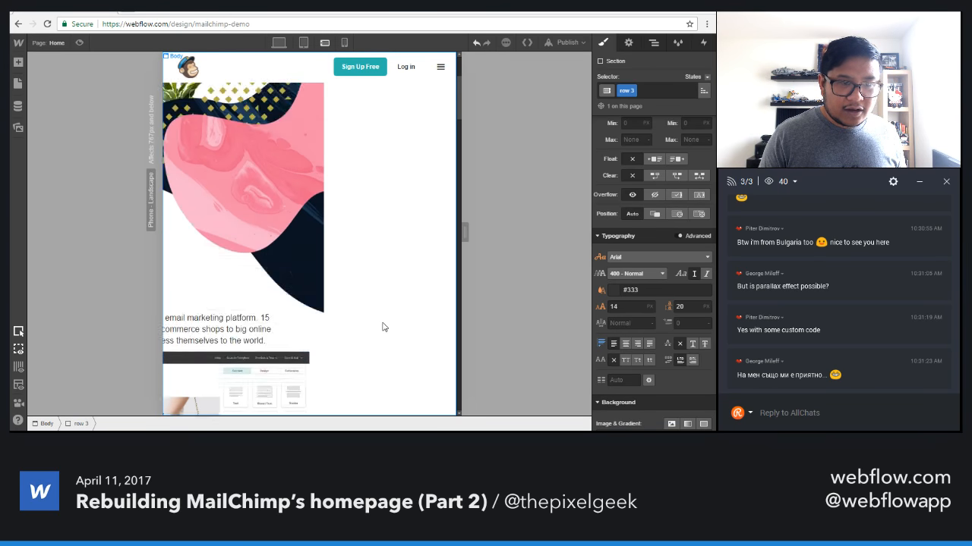
scroll(382, 328, "down", 3)
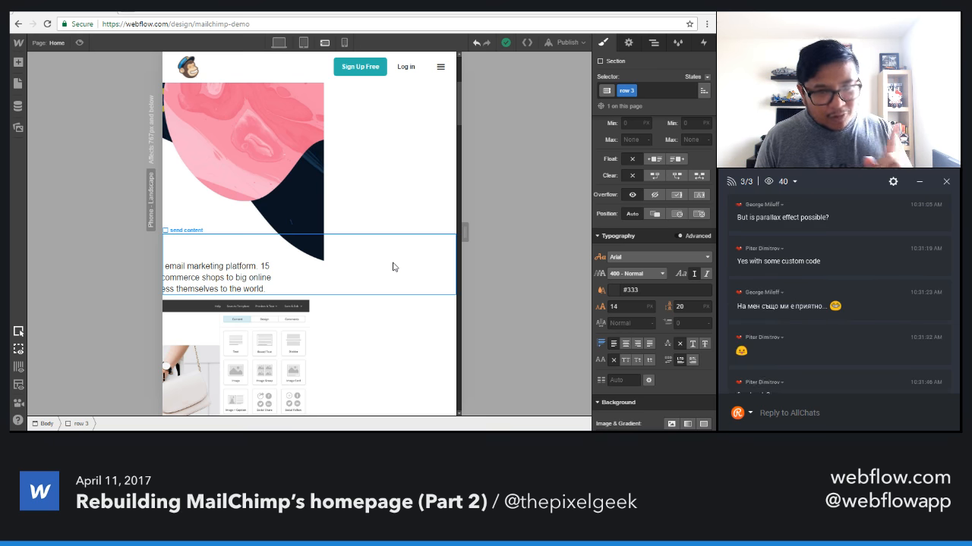
scroll(395, 267, "left", 3)
scroll(399, 274, "right", 3)
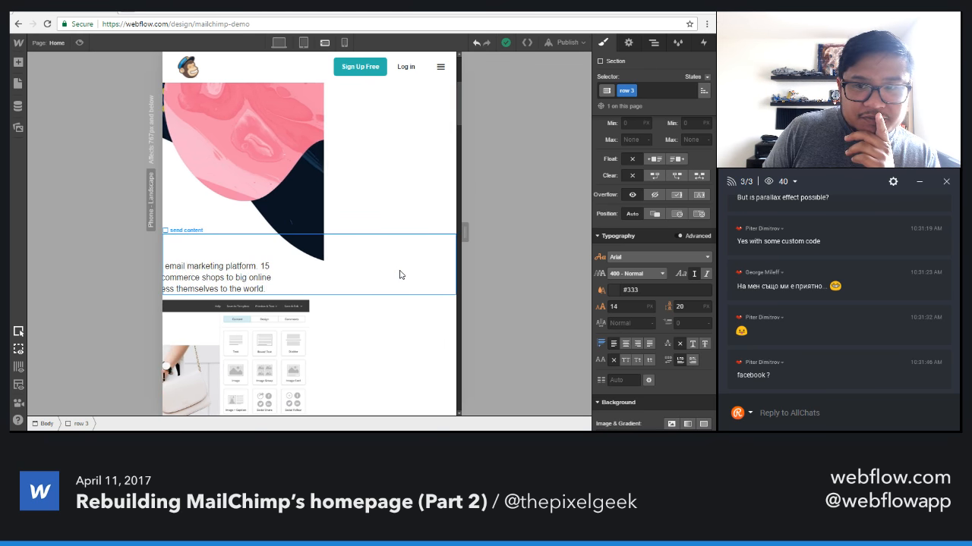
scroll(399, 273, "left", 3)
scroll(398, 273, "right", 3)
scroll(400, 275, "left", 3)
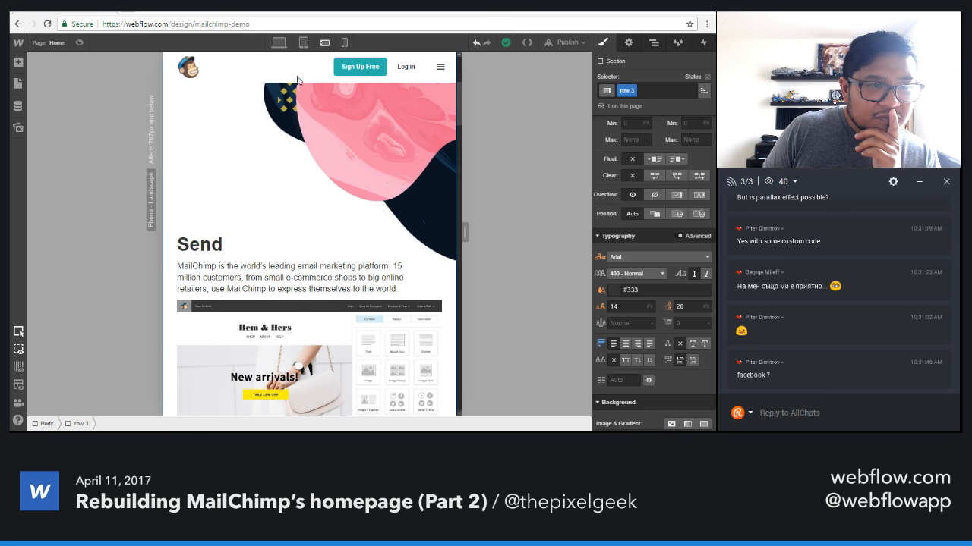
left_click(303, 42)
scroll(367, 229, "right", 2)
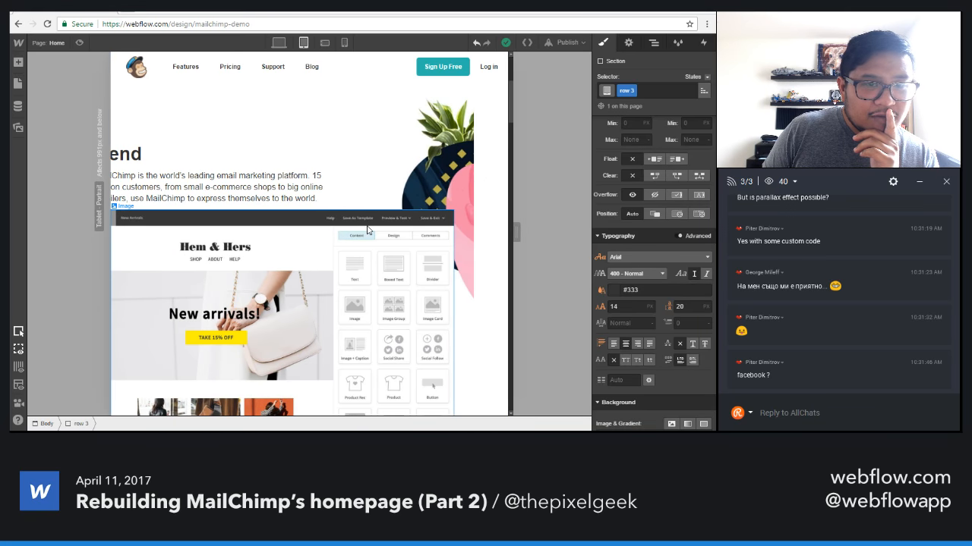
scroll(371, 286, "down", 6)
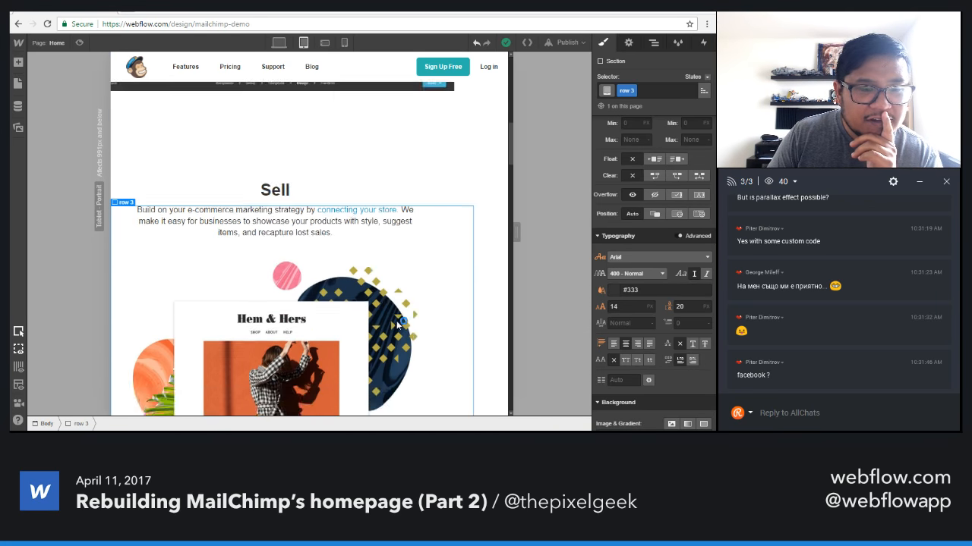
scroll(356, 182, "up", 2)
scroll(347, 268, "up", 5)
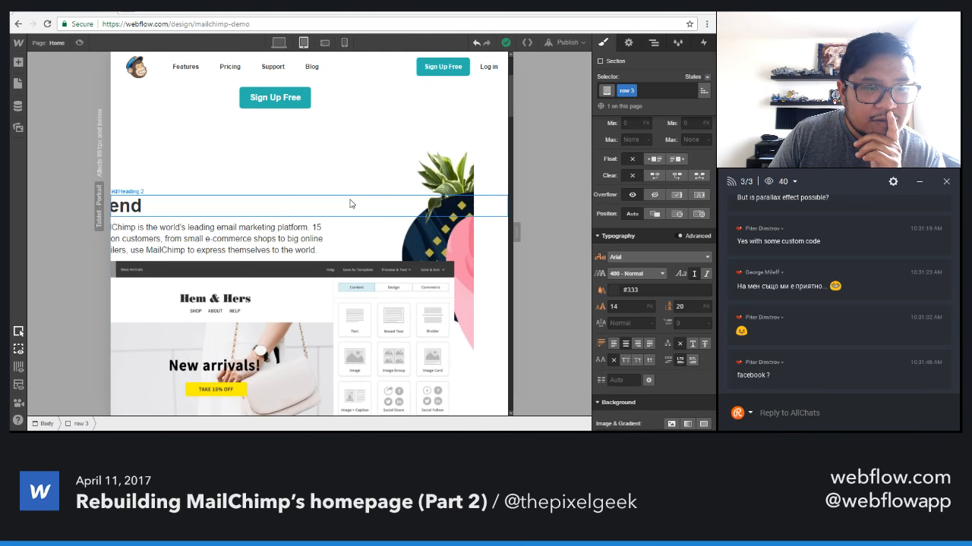
In the desktop layout, clear the send content block's fixed width and set its maximum width to 796 px.
left_click(354, 240)
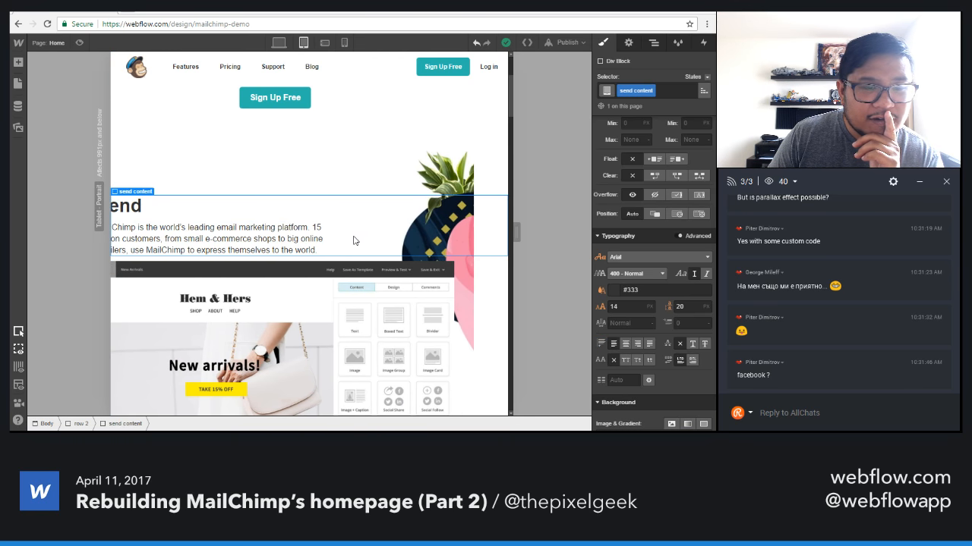
scroll(670, 275, "up", 4)
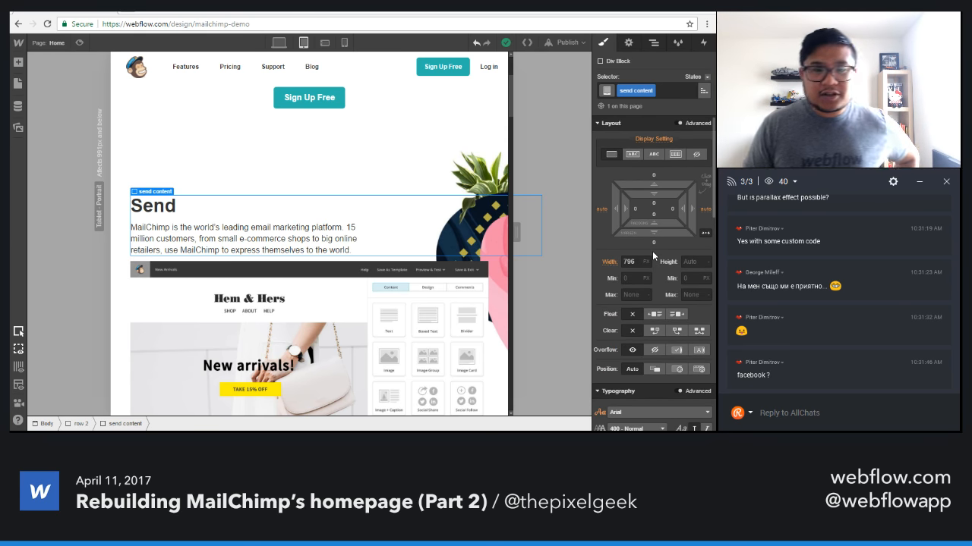
left_click(278, 44)
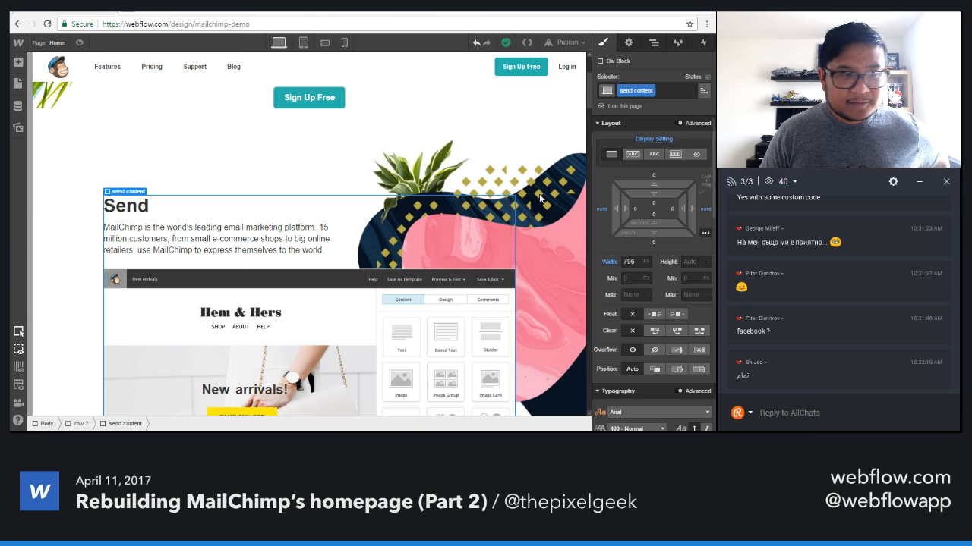
left_click(636, 263)
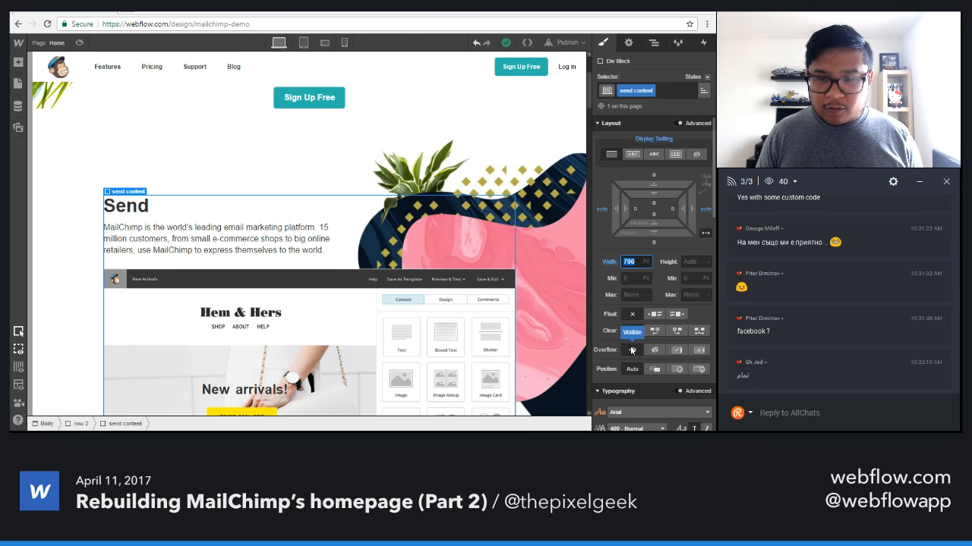
key("BackSpace")
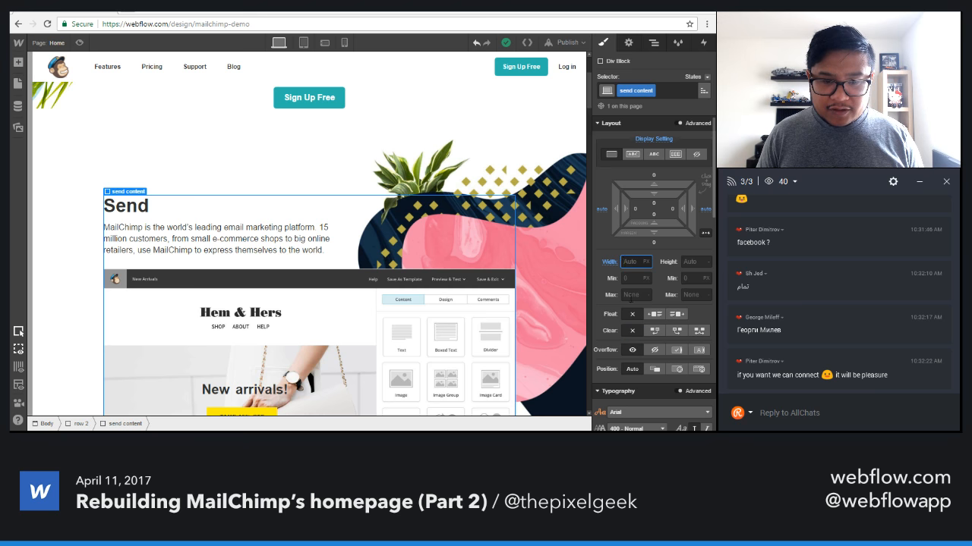
left_click(625, 294)
type("796")
key("Return")
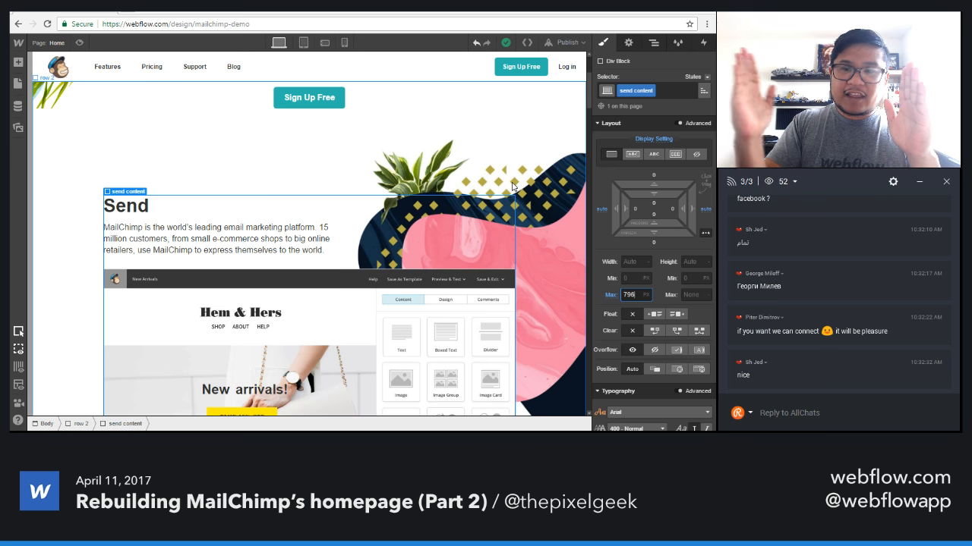
Check the Send content's fit on tablet and phone landscape, and review the Sell and Advertise sections at a slightly wider phone canvas.
left_click(310, 44)
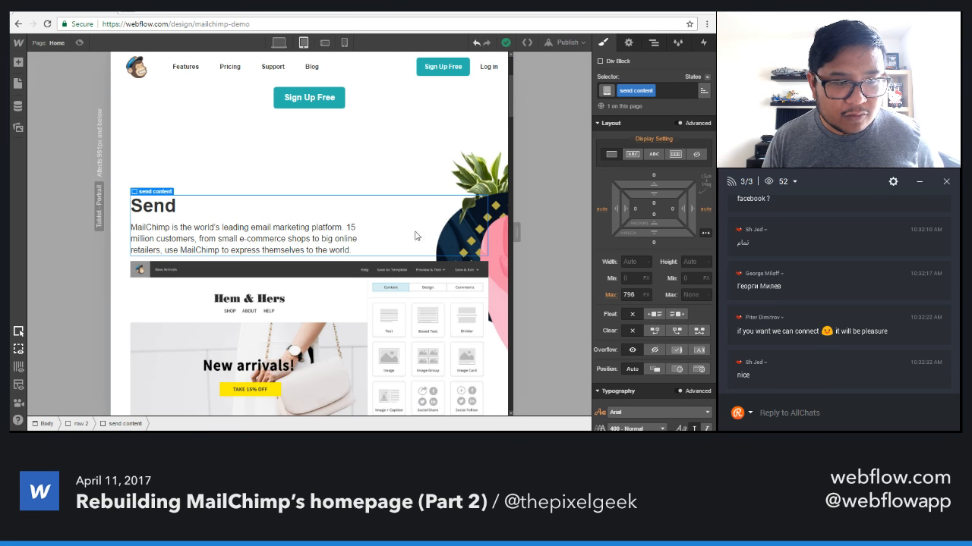
left_click(324, 44)
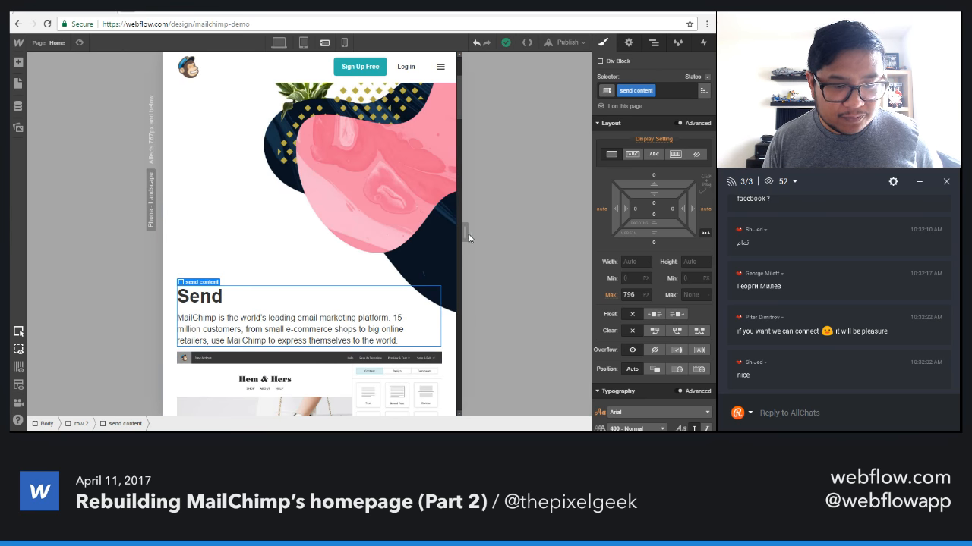
mouse_move(468, 237)
left_mouse_down()
mouse_move(513, 232)
mouse_move(472, 234)
left_mouse_up()
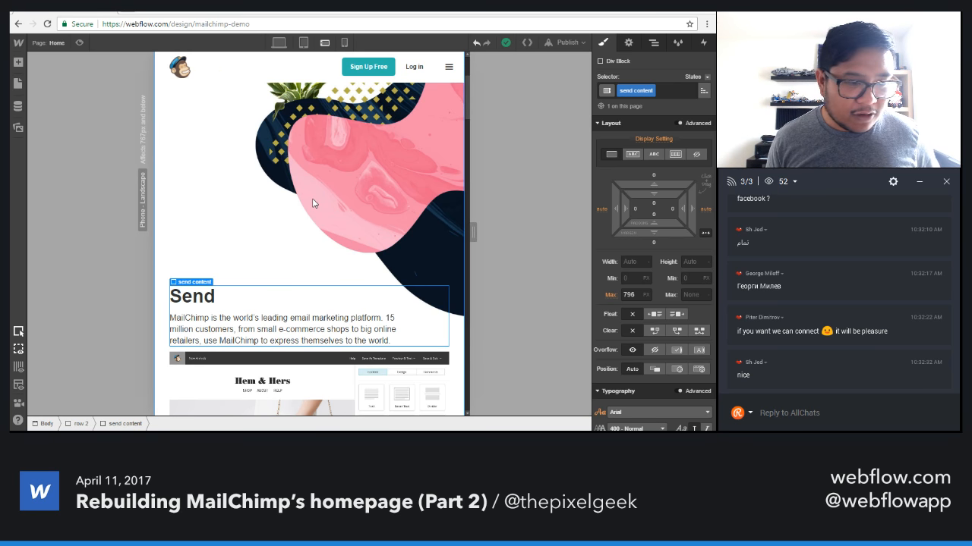
scroll(275, 241, "down", 6)
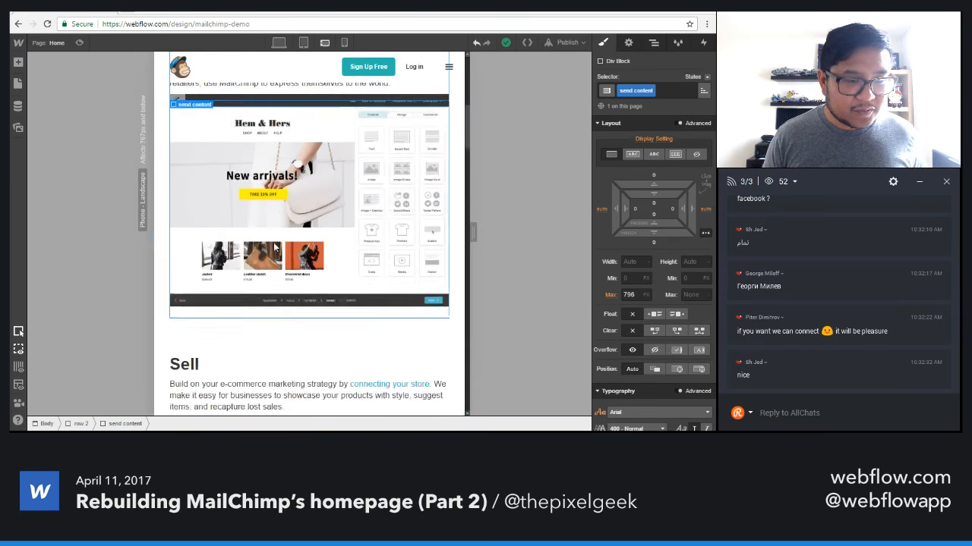
left_click(342, 217)
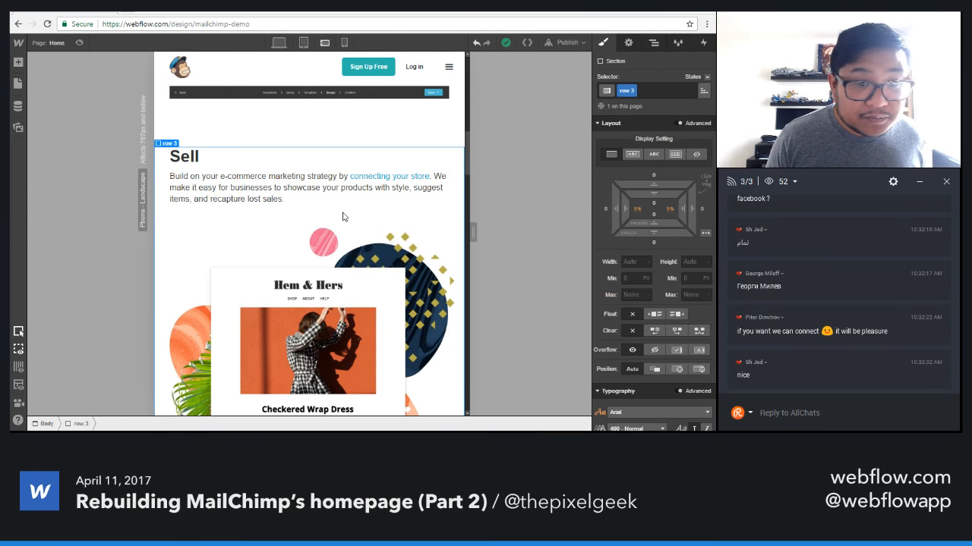
scroll(342, 217, "down", 5)
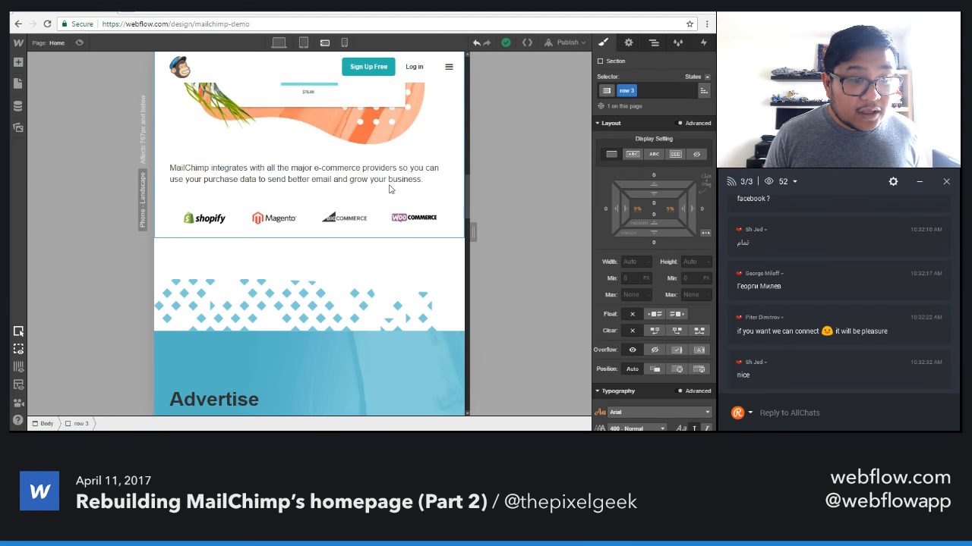
scroll(400, 258, "up", 2)
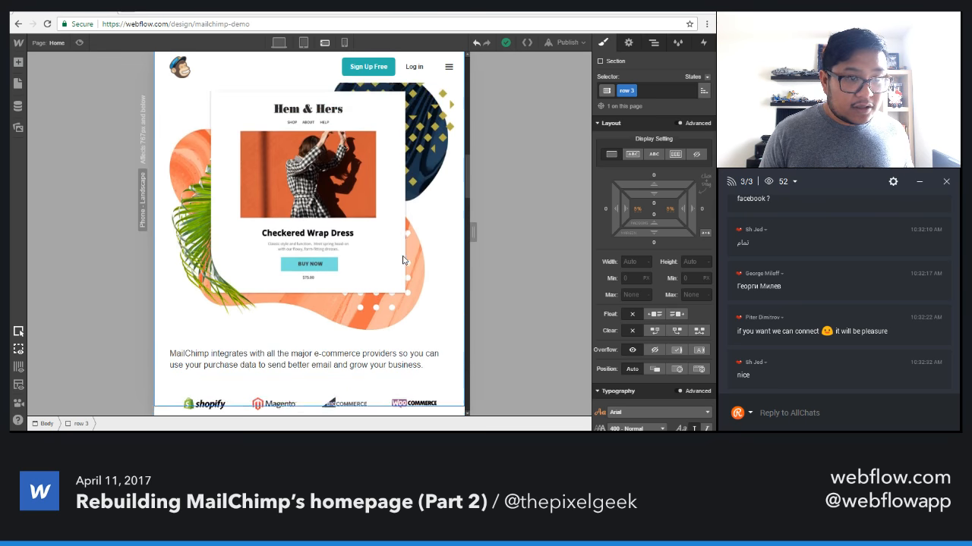
scroll(401, 258, "down", 3)
scroll(402, 261, "down", 2)
scroll(402, 261, "up", 1)
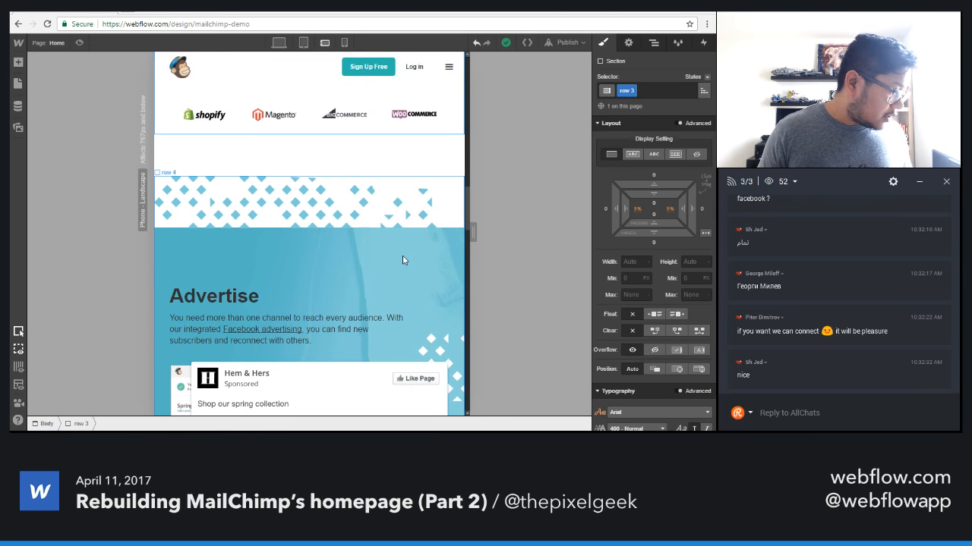
scroll(403, 270, "up", 3)
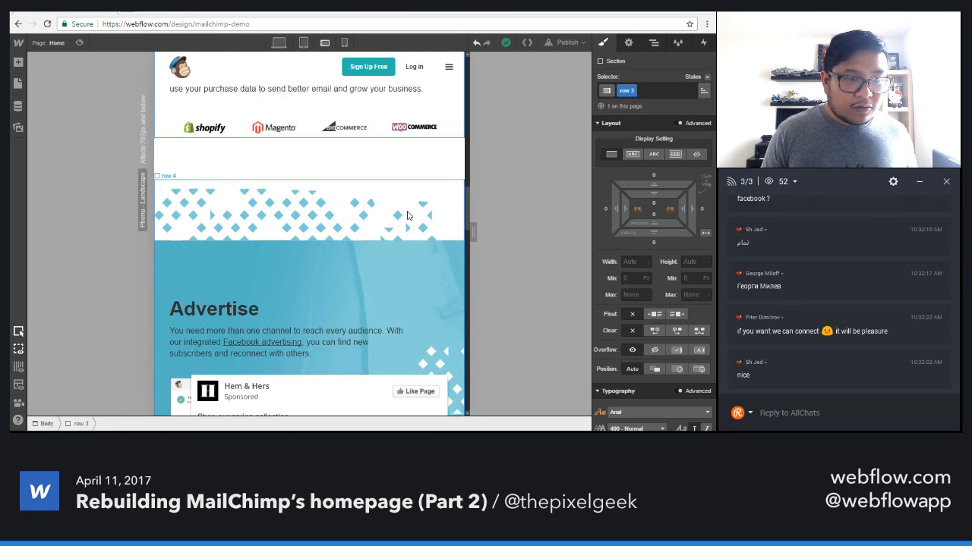
In the phone landscape layout, enable child wrapping on the logos block and select the Shopify logo's link block.
left_click(370, 273)
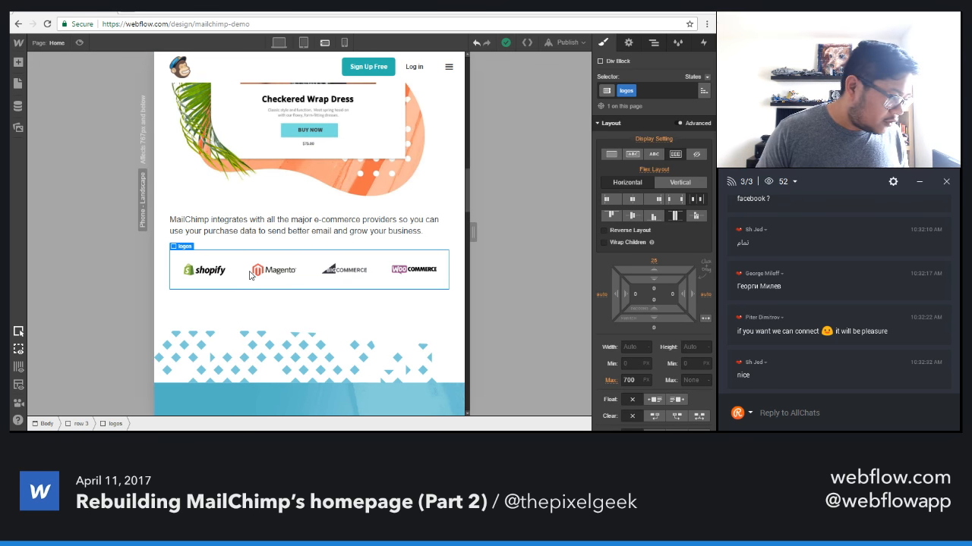
left_click(628, 243)
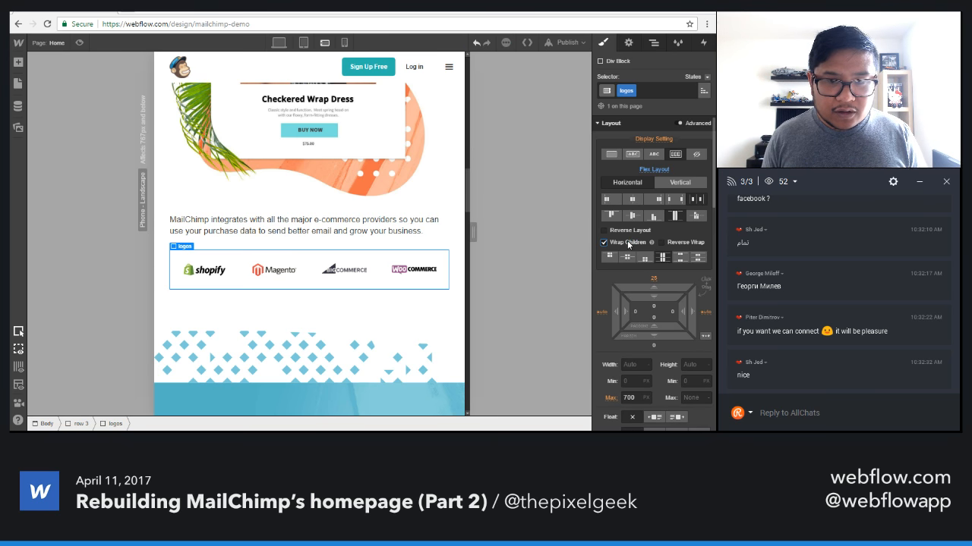
left_click(221, 271)
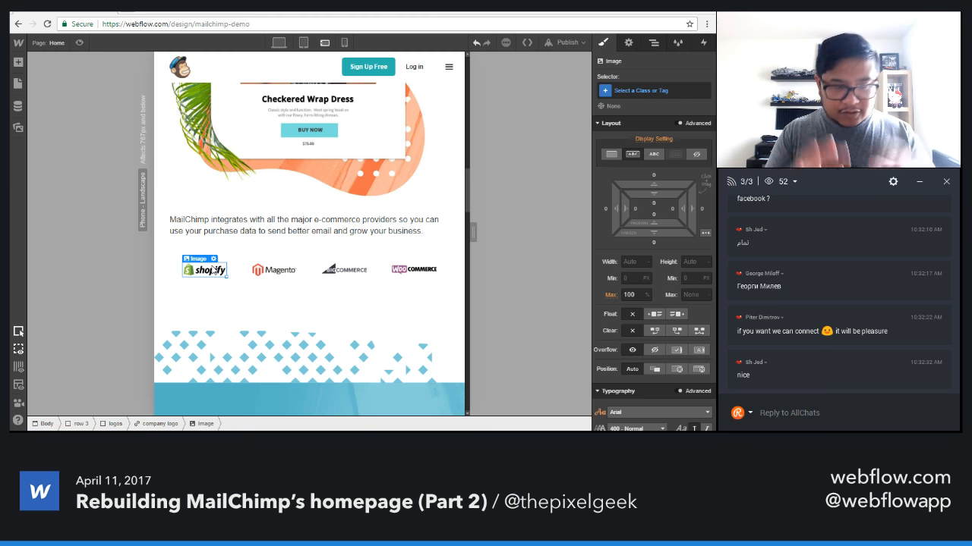
left_click(218, 271)
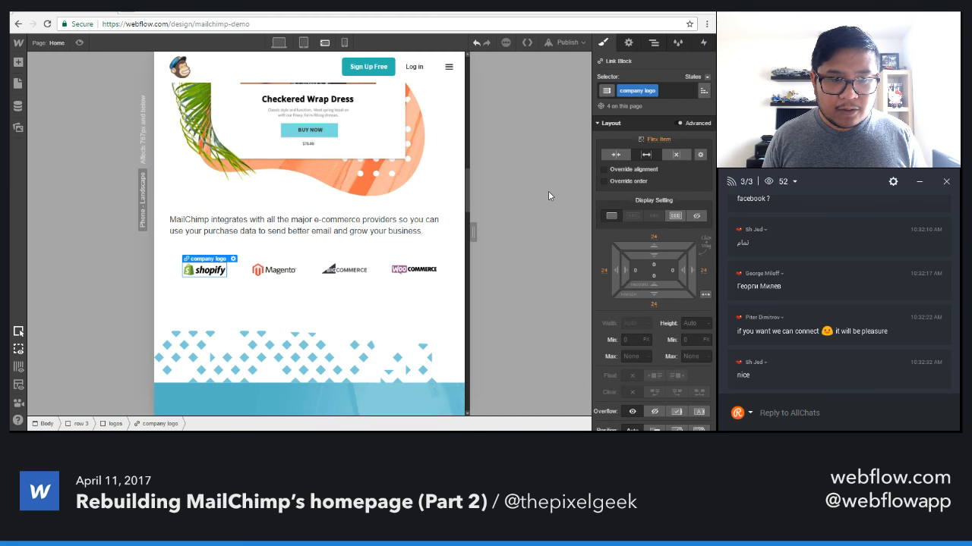
Try a flex basis of 50% and a grow value of 0 on the company logos.
left_click(700, 154)
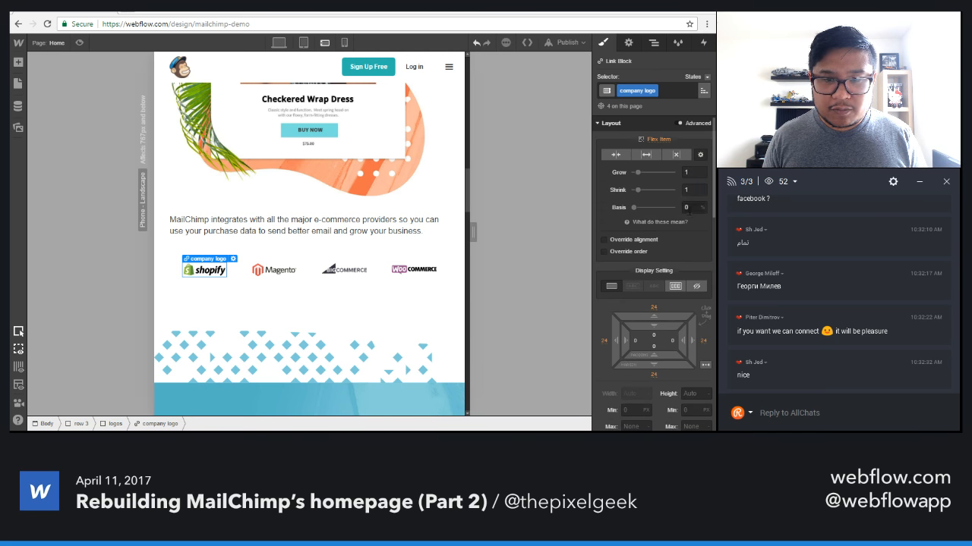
left_click(688, 207)
type("50")
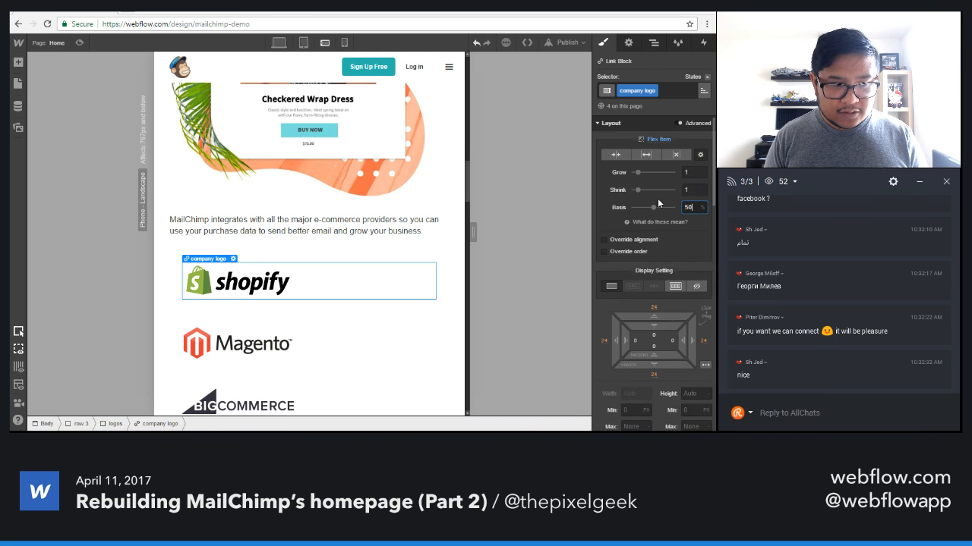
left_click(687, 173)
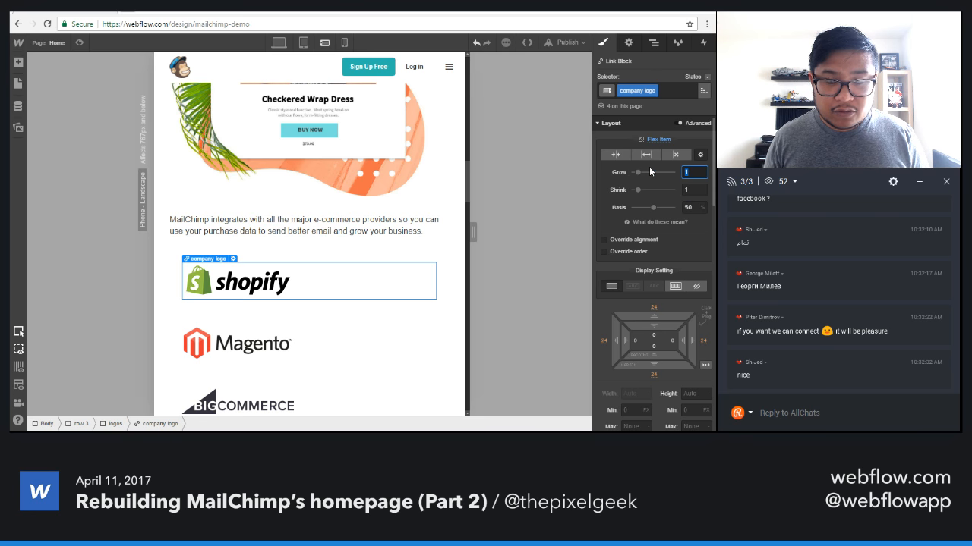
type("0")
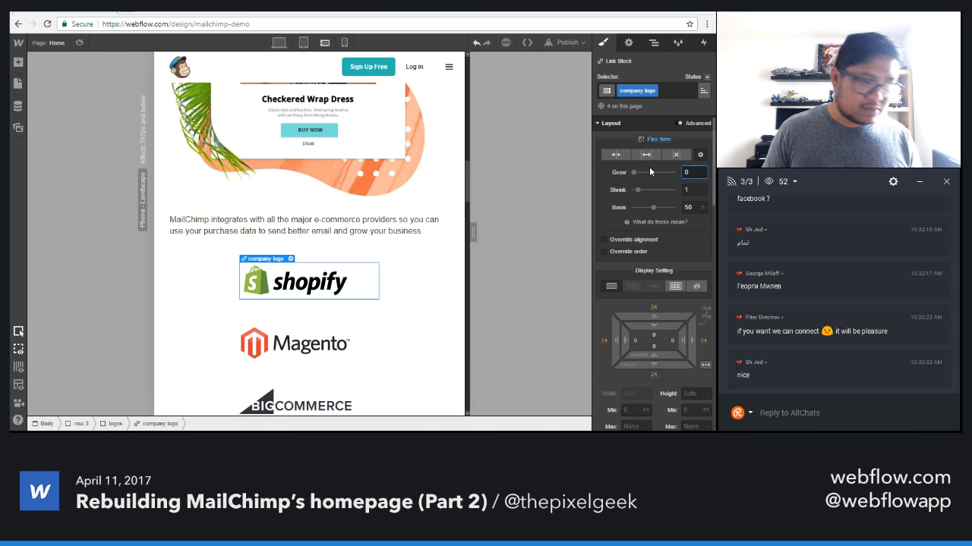
Set the company logos' flex sizing to shrink if needed, with automatic basis.
left_click(616, 155)
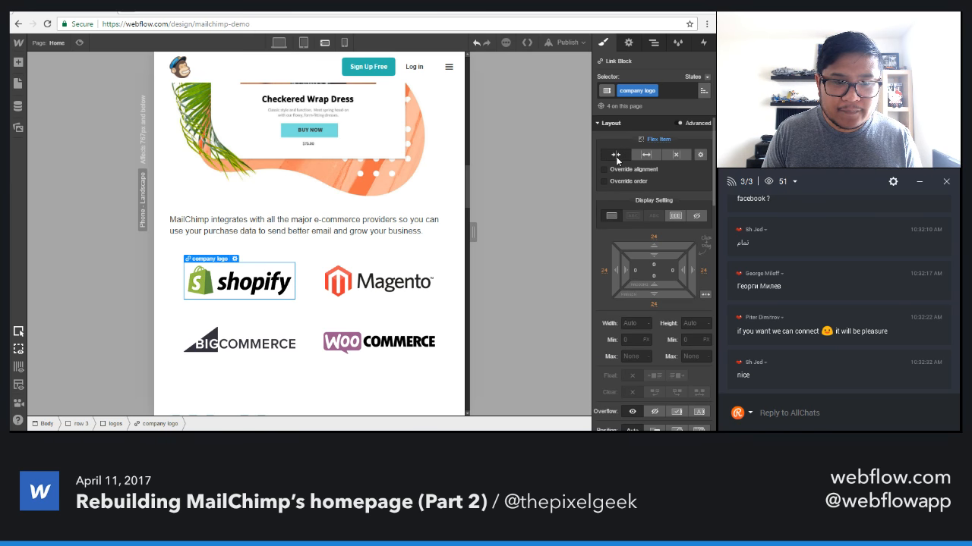
left_click(698, 154)
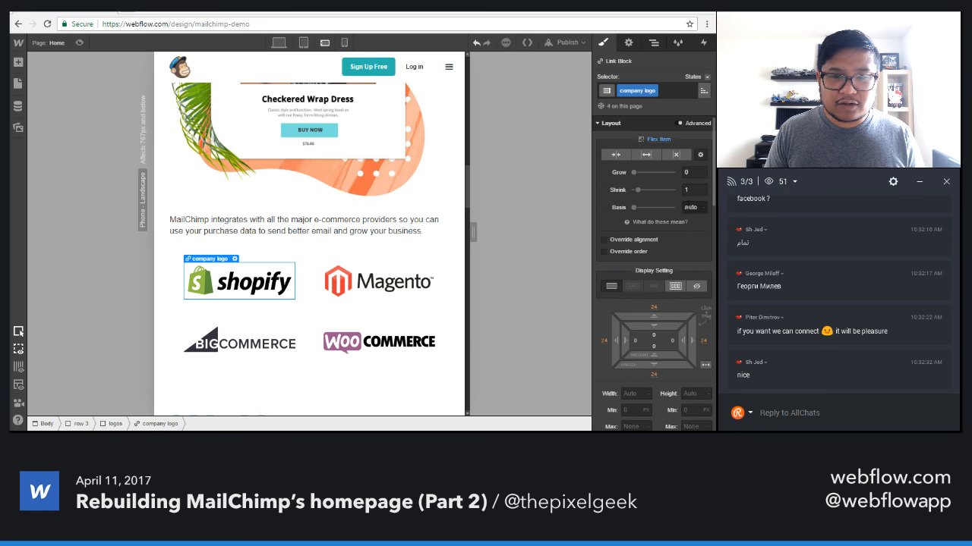
left_click(615, 155)
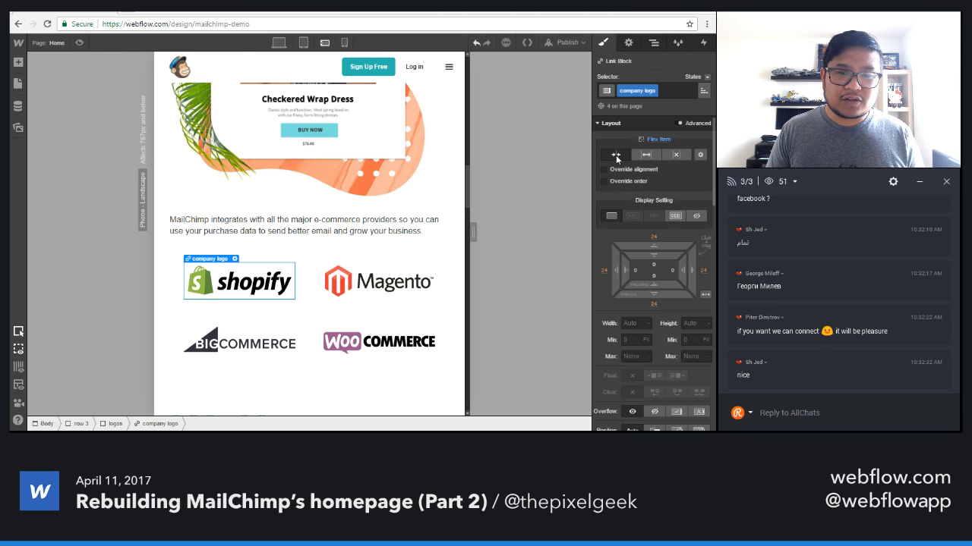
Check the company logos' arrangement on a 767 px wide phone landscape canvas and in the tablet layout.
left_click_drag(476, 229, 561, 215)
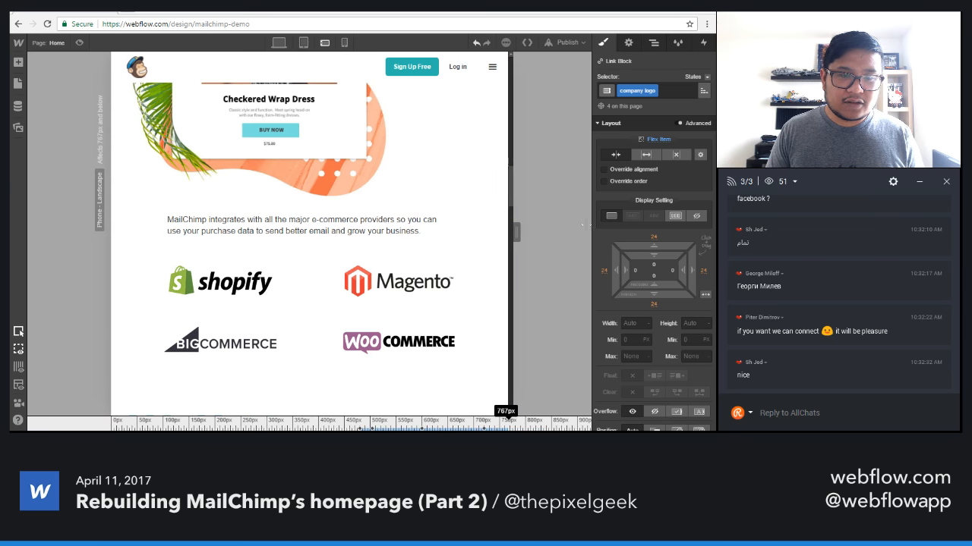
left_click(302, 44)
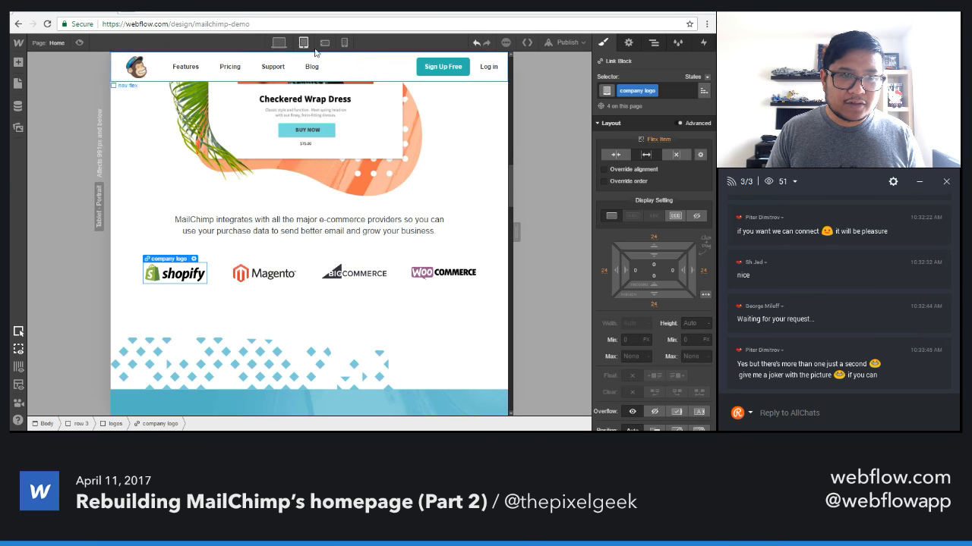
left_click_drag(516, 232, 418, 174)
left_click(324, 42)
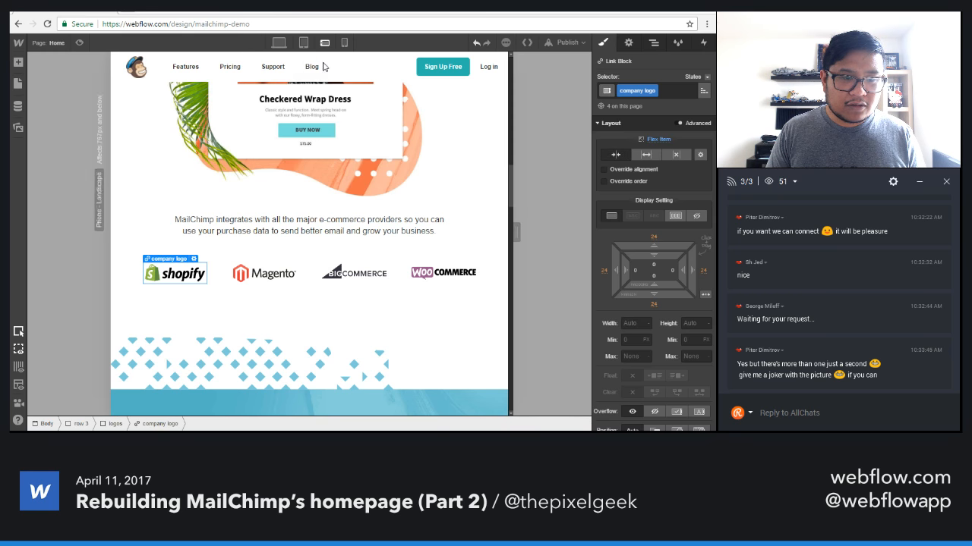
left_click_drag(465, 232, 532, 226)
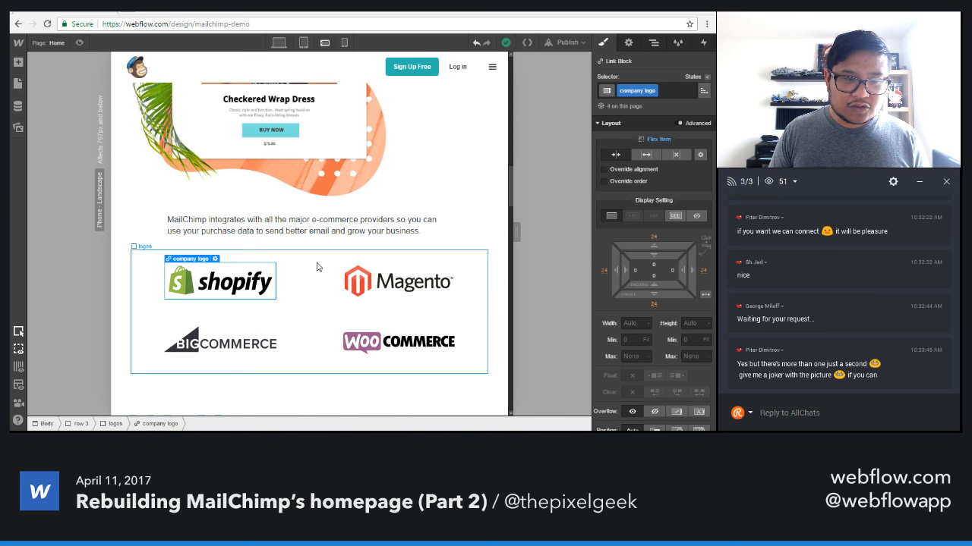
Try setting the company logos' margins to 0 on all four sides in the phone landscape layout.
left_click(244, 286)
key("Up")
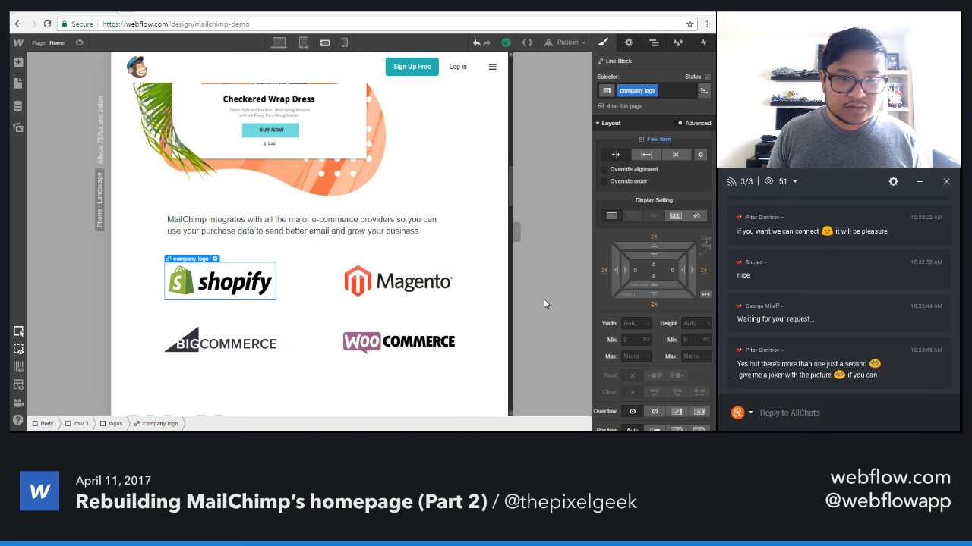
left_click(653, 238)
key("Return")
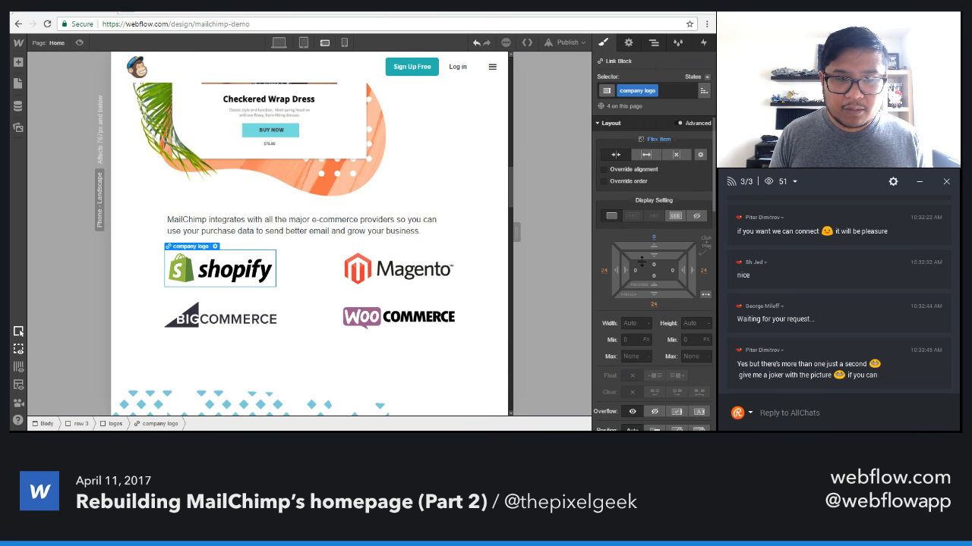
left_click(603, 272)
type("0")
key("Return")
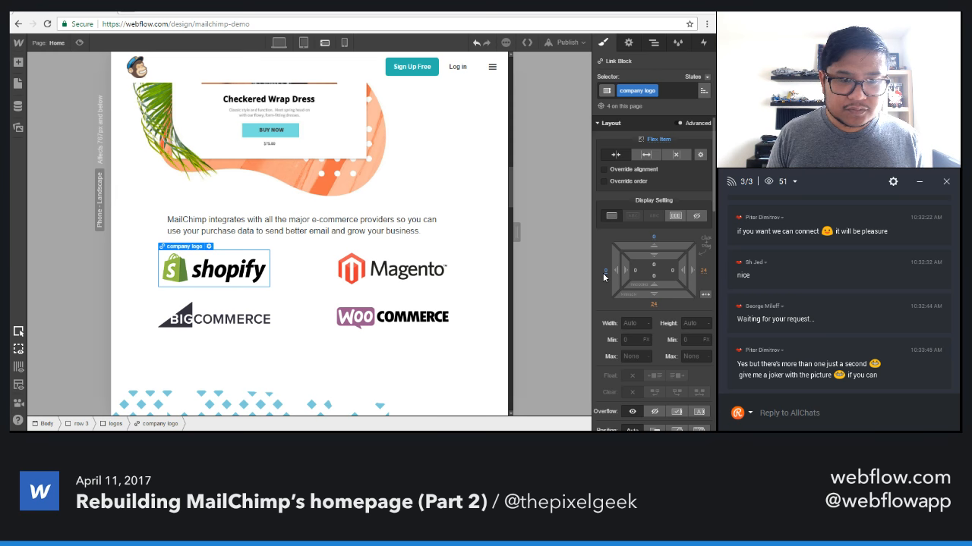
left_click(655, 305)
key("Return")
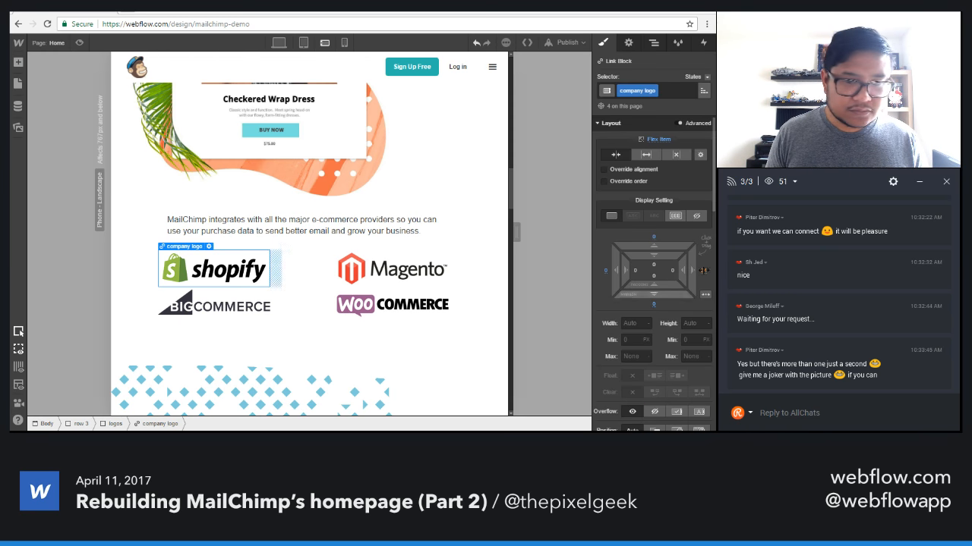
left_click(702, 271)
type("0")
key("Return")
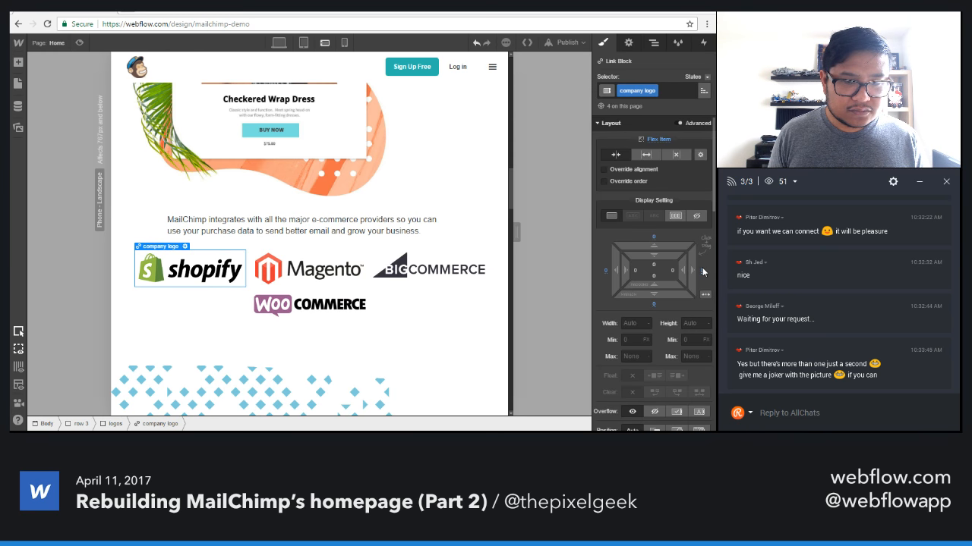
Undo the margin changes on the company logos.
key("ctrl+z")
key("ctrl+z")
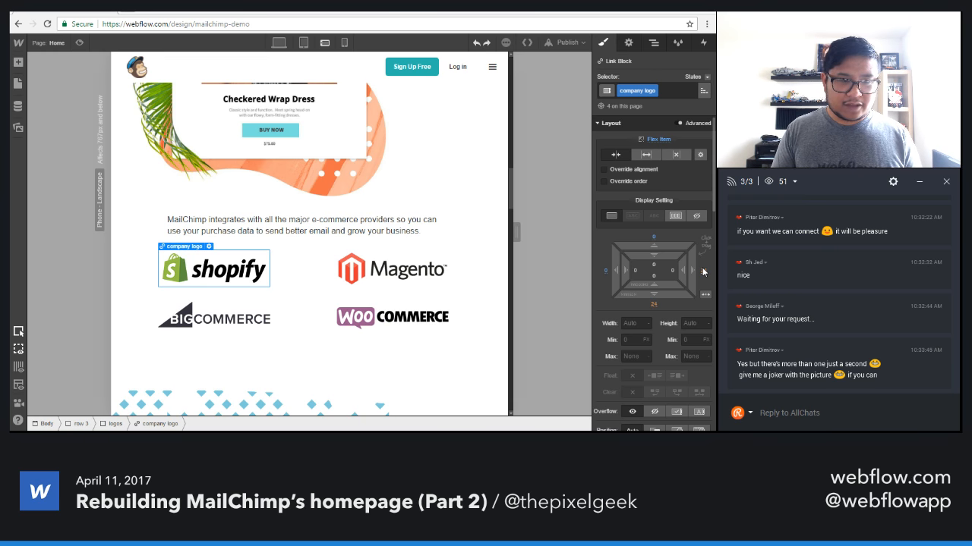
key("ctrl+z")
key("ctrl+z")
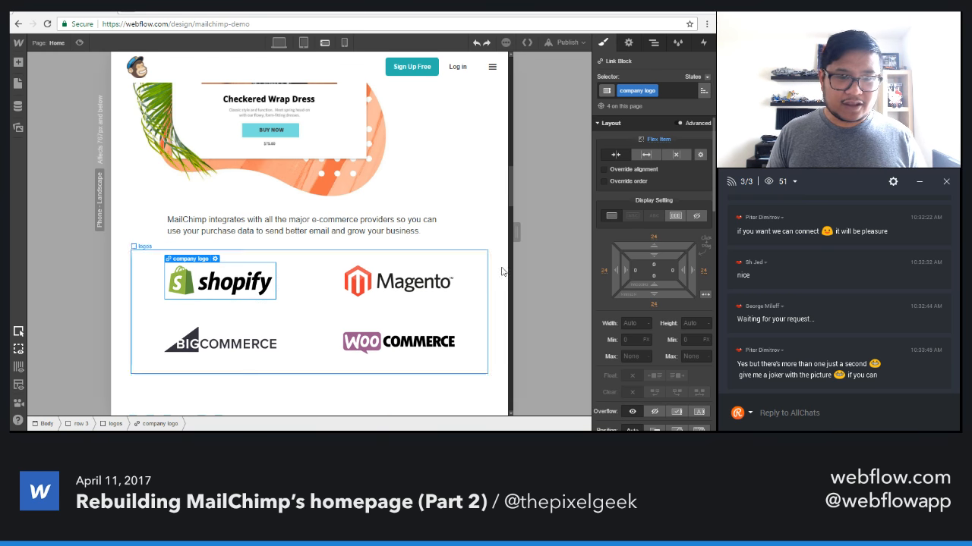
In the desktop layout, center the Sell section's image using block display with automatic left and right margins.
mouse_move(517, 230)
left_mouse_down()
mouse_move(426, 229)
mouse_move(513, 227)
left_mouse_up()
scroll(408, 319, "up", 5)
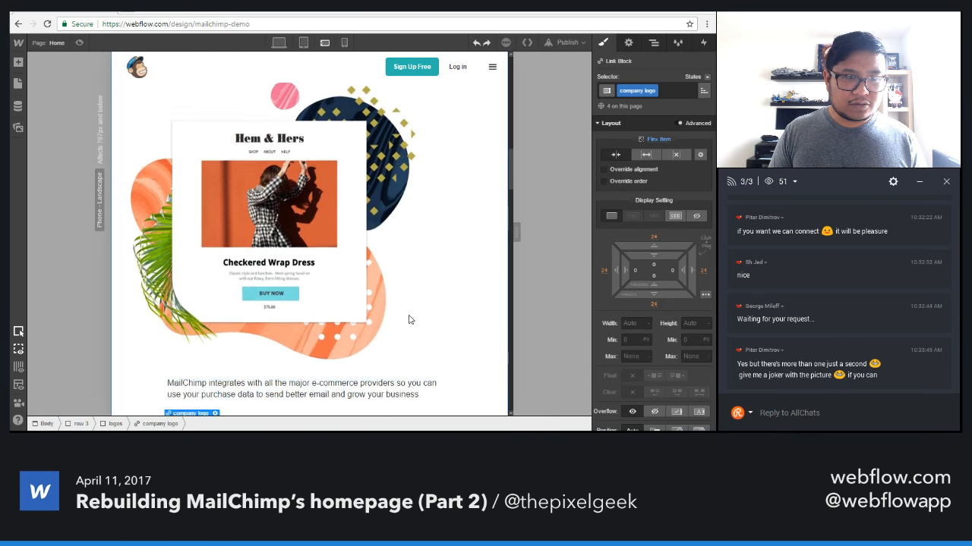
left_click(302, 243)
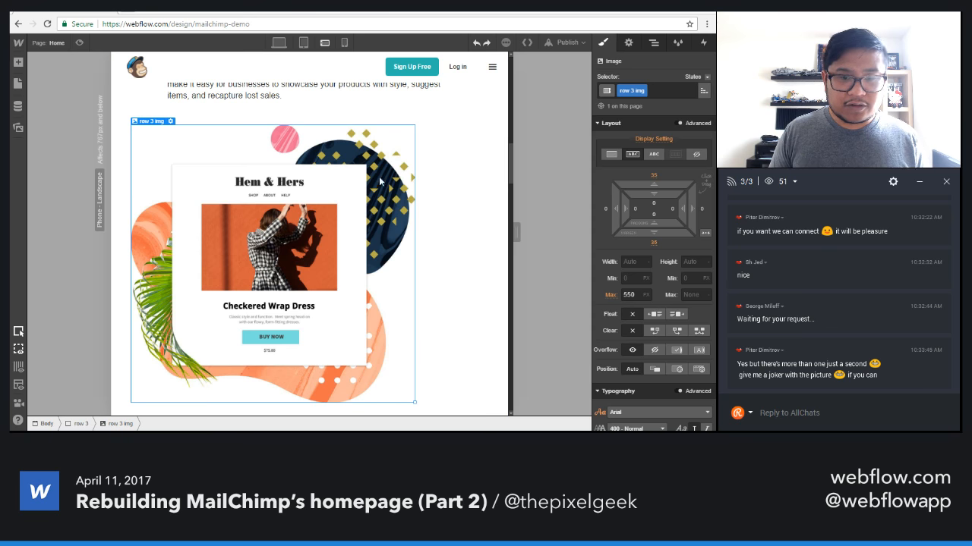
scroll(379, 180, "up", 5)
left_click(303, 42)
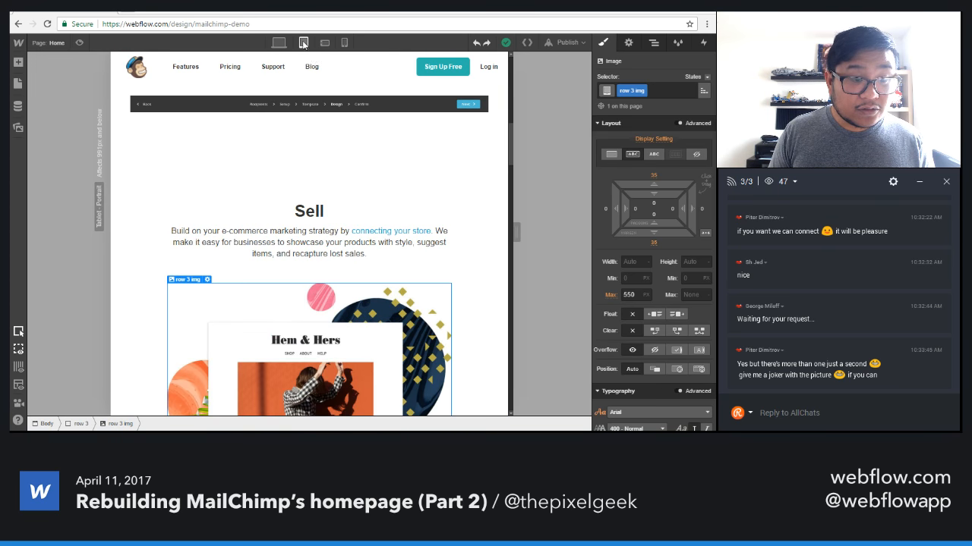
scroll(438, 268, "down", 3)
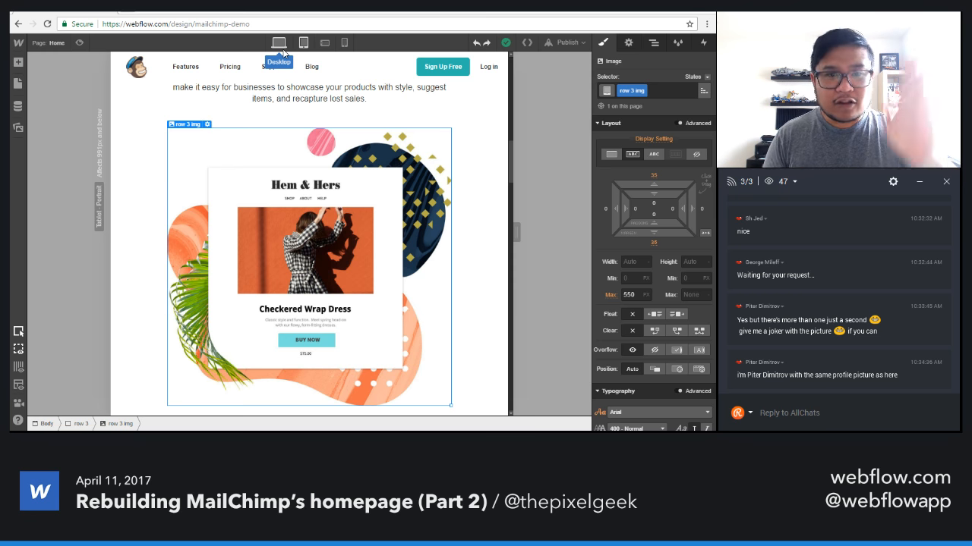
left_click(279, 43)
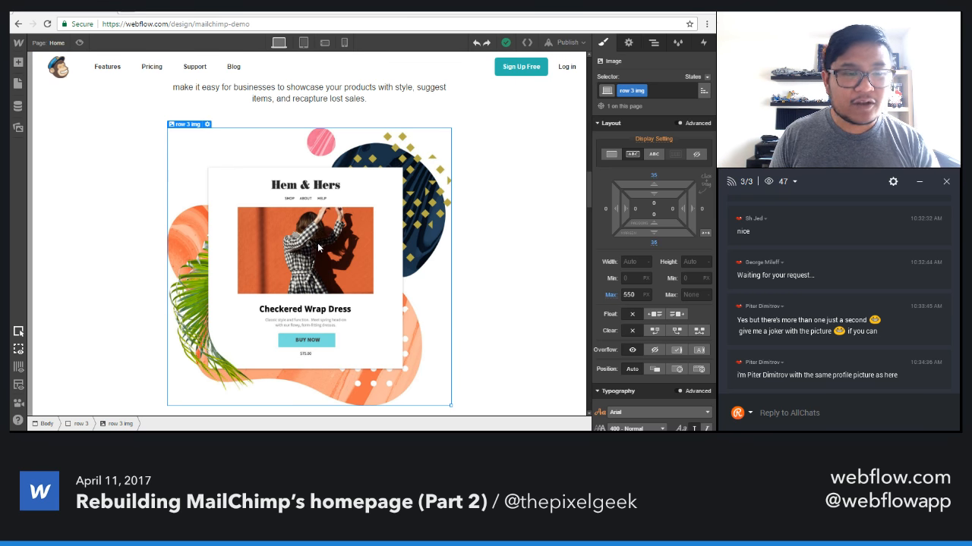
left_click(706, 235)
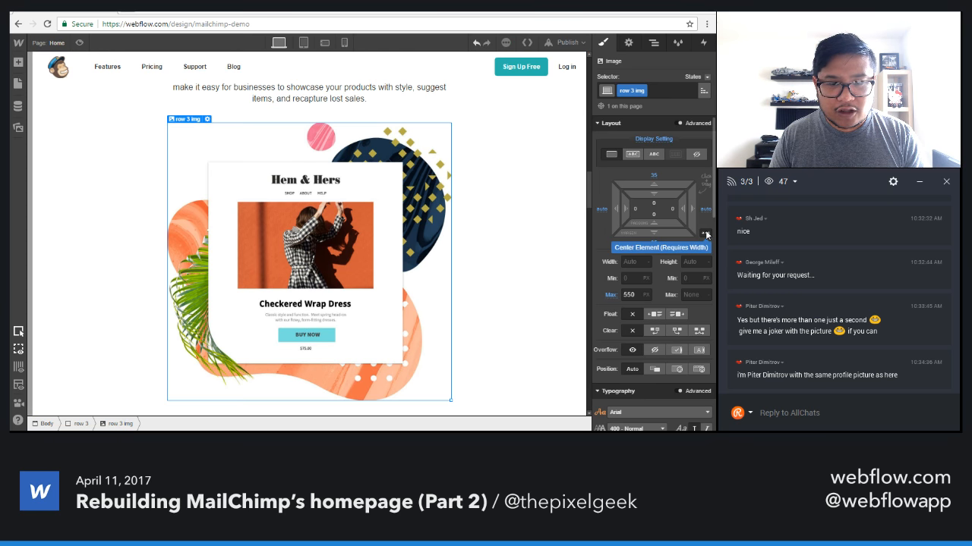
Compare the Sell image's position and fit across the tablet, phone landscape and desktop layouts.
left_click(303, 43)
left_click(325, 43)
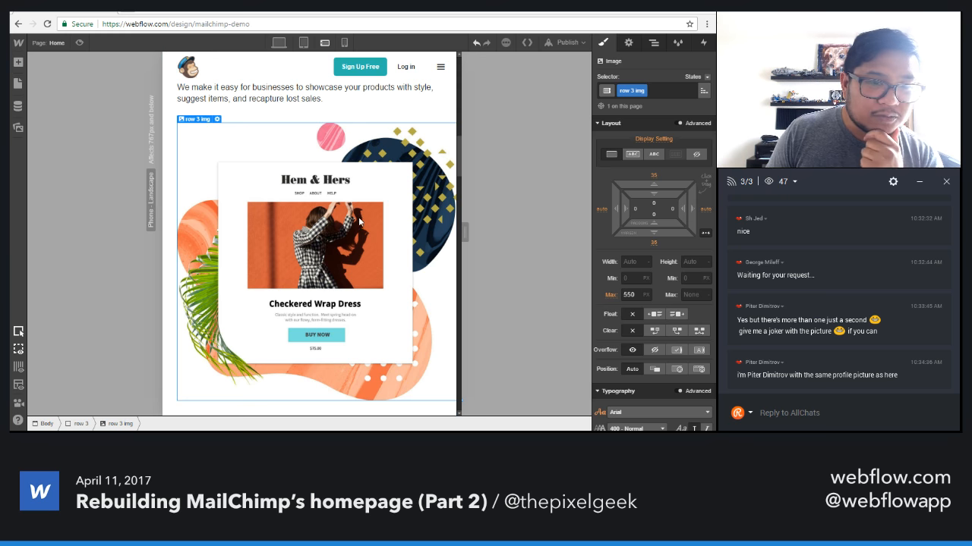
left_click(303, 42)
left_click(279, 42)
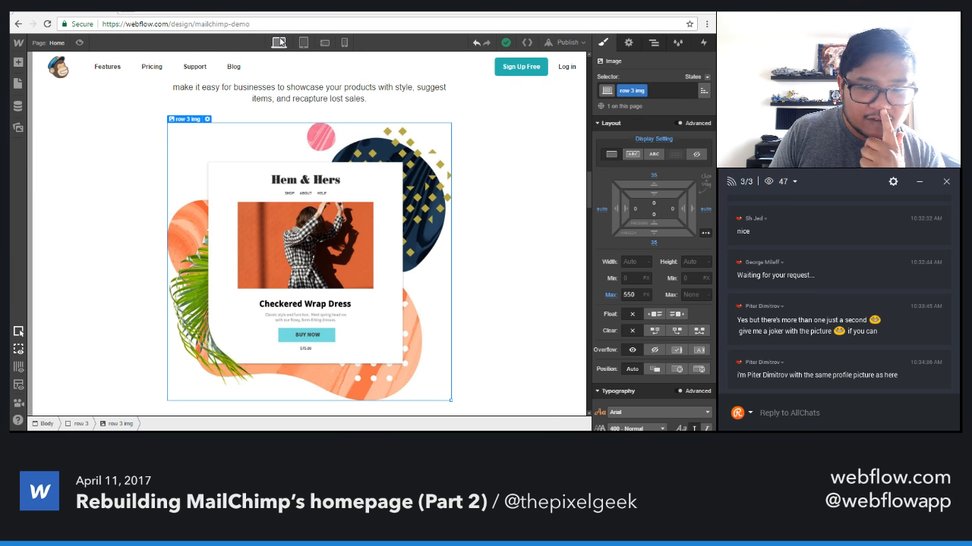
In the phone landscape layout, set the Sell image's maximum width to 100%.
left_click(304, 43)
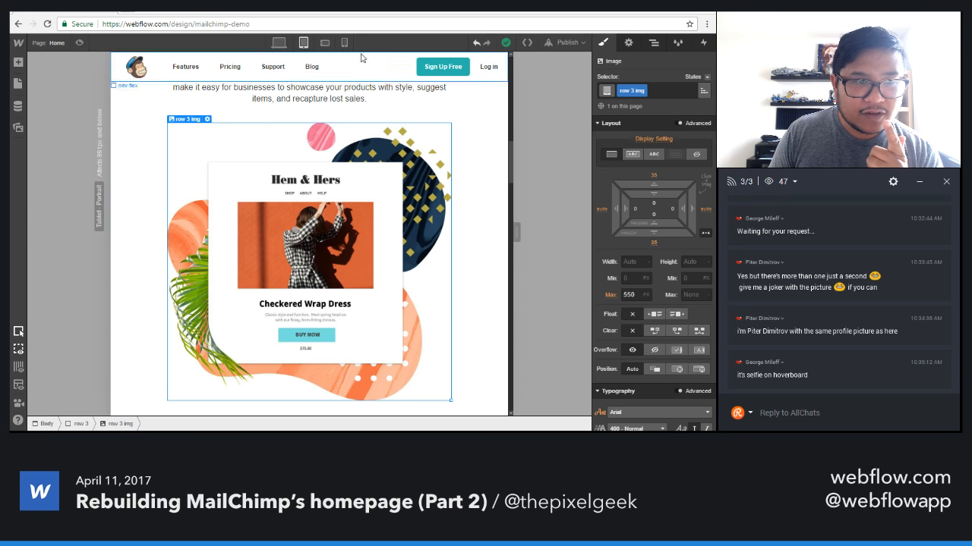
left_click(324, 43)
left_click(627, 295)
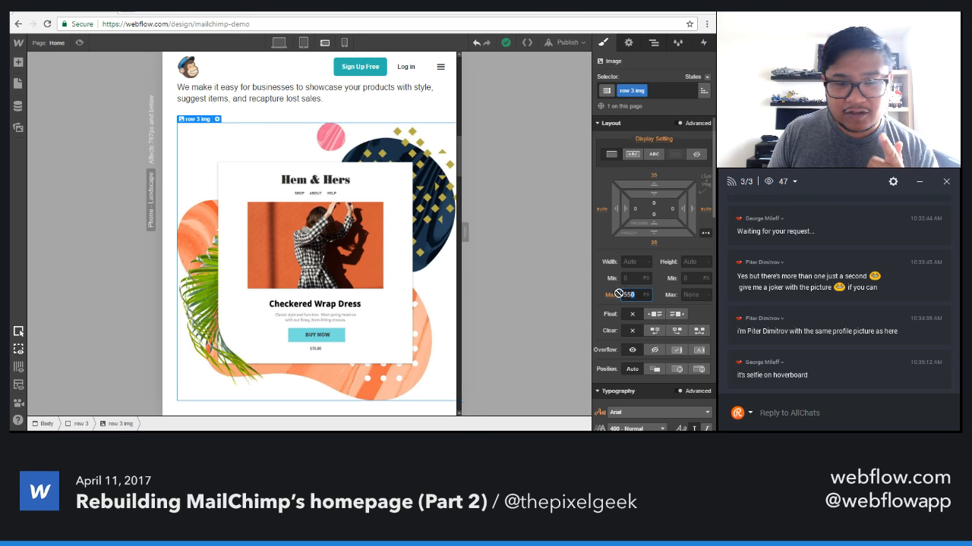
double_click(624, 294)
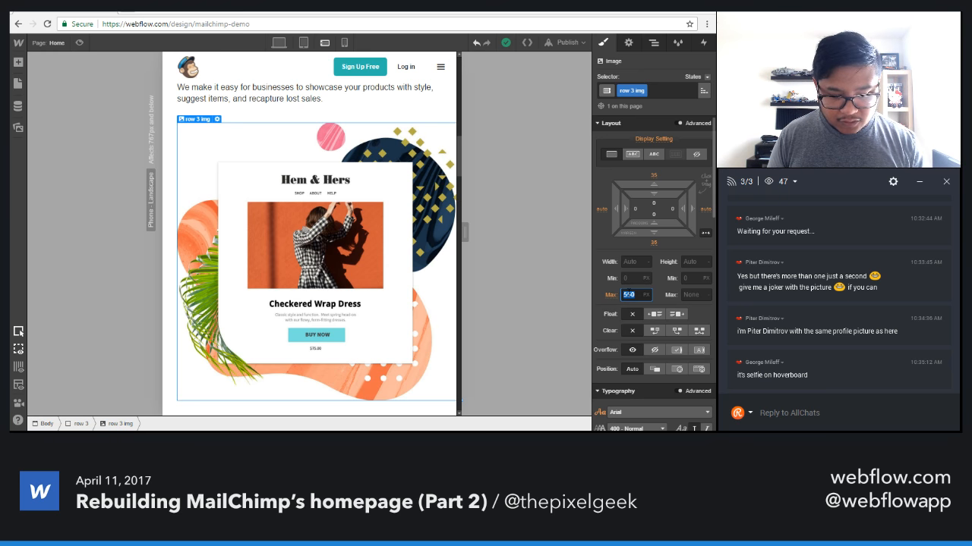
type("100%")
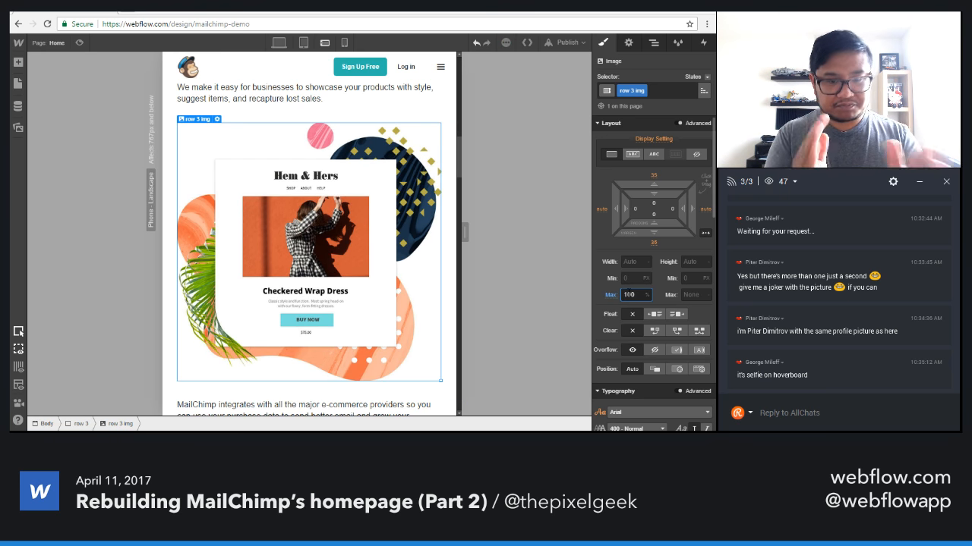
left_click(302, 42)
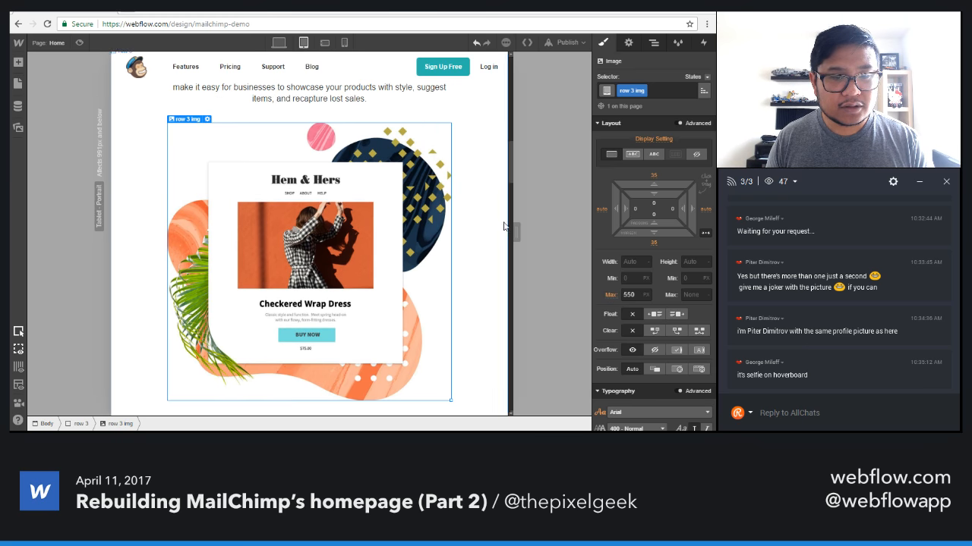
Review the Sell image at a narrower tablet width, and the Sell and Advertise sections in the phone landscape layout.
left_click_drag(514, 227, 443, 228)
left_click(324, 42)
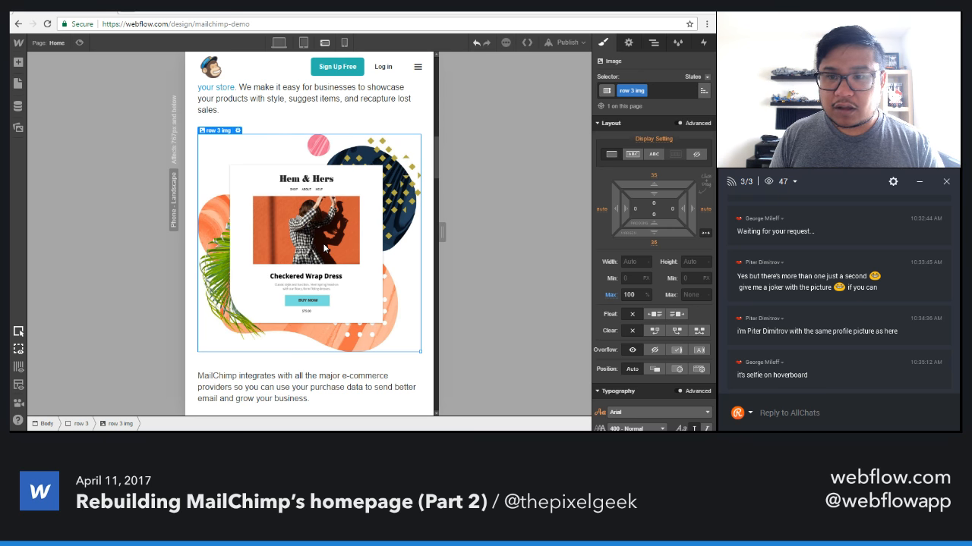
scroll(324, 248, "down", 4)
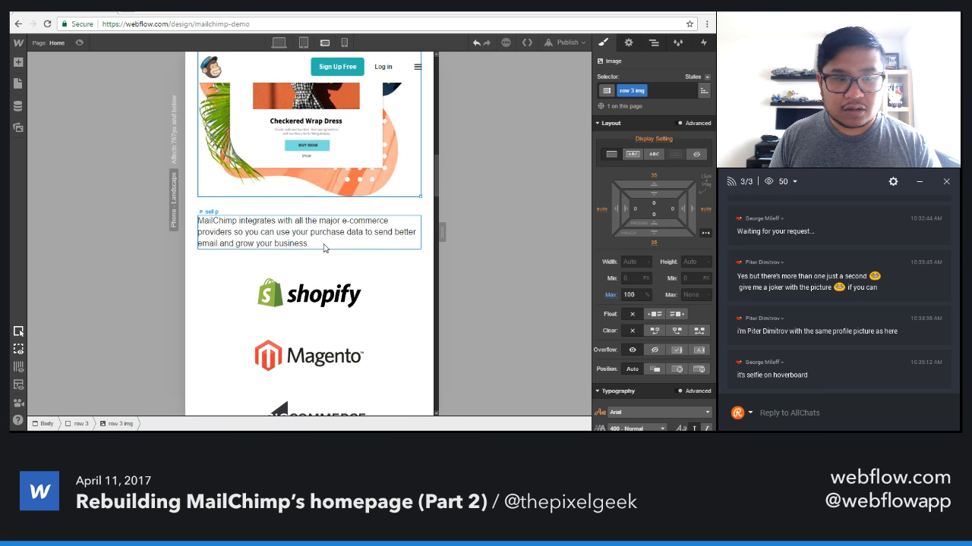
scroll(323, 244, "down", 4)
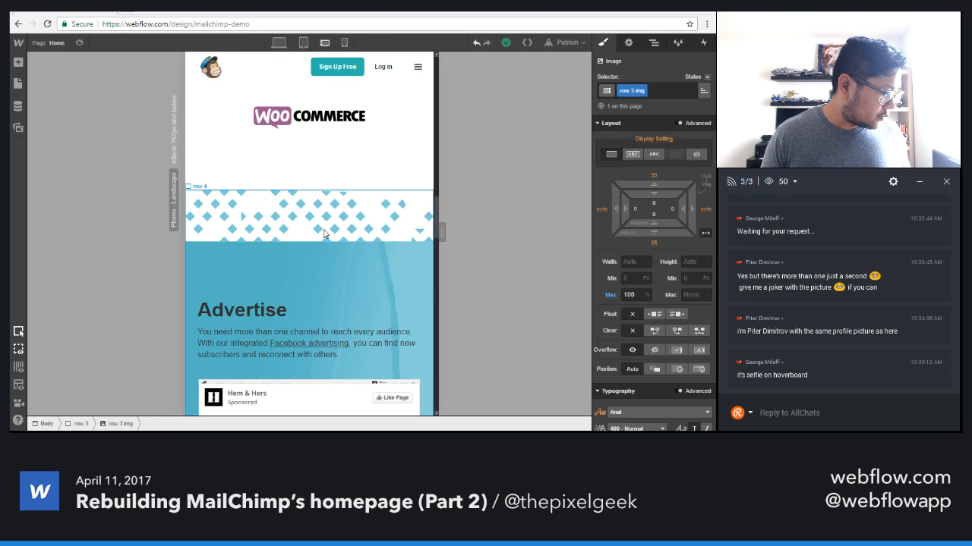
scroll(315, 257, "down", 5)
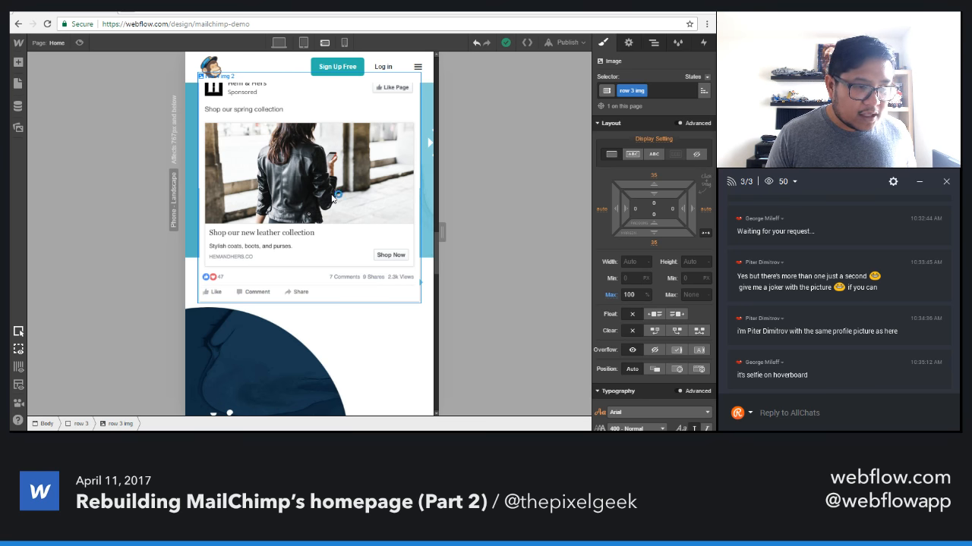
scroll(331, 199, "down", 1)
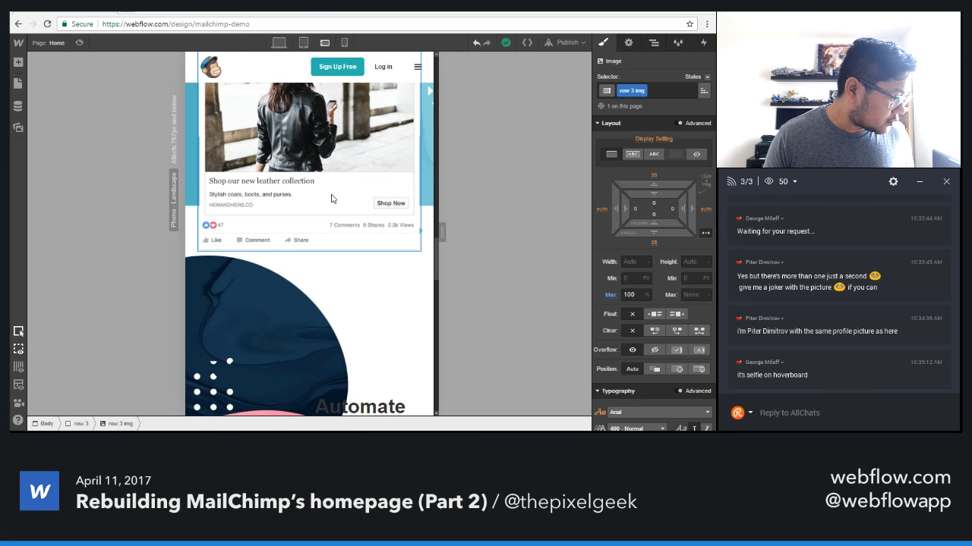
scroll(330, 199, "up", 3)
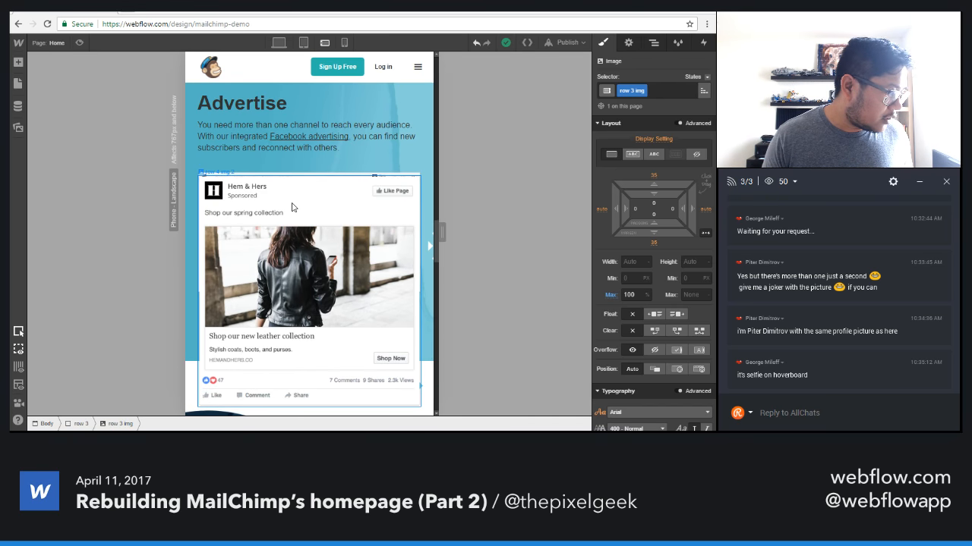
In the phone landscape layout, set the Advertise section's Facebook ad image to Auto position with a 15 px top margin.
left_click(321, 185)
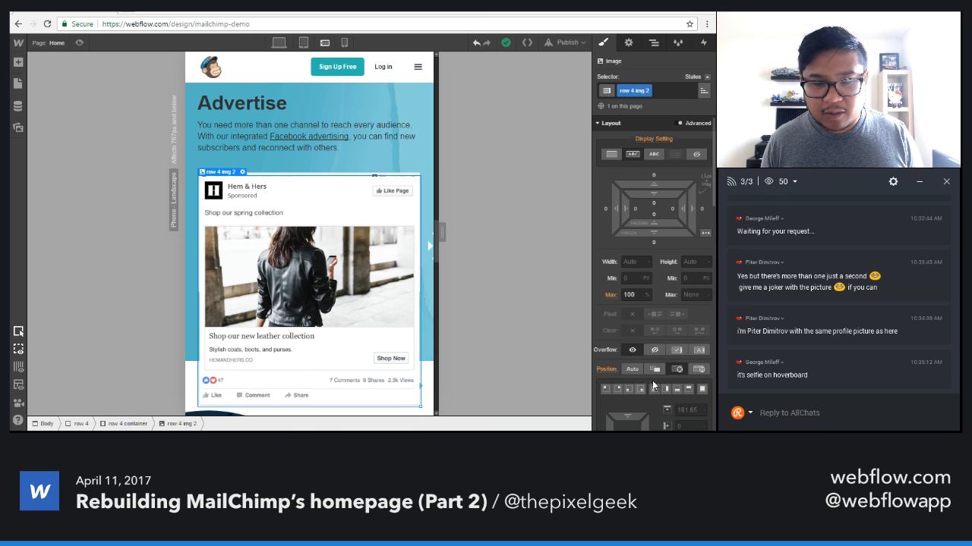
left_click(630, 369)
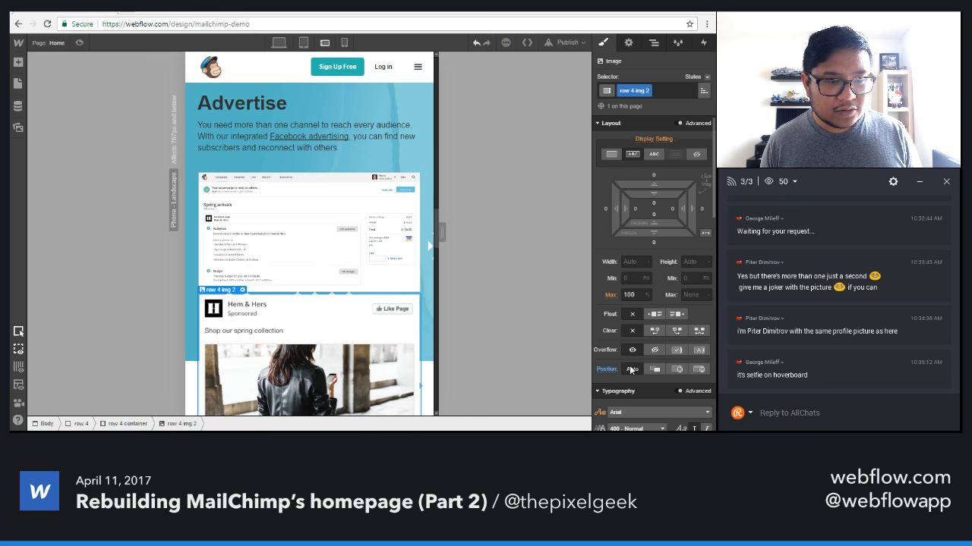
left_click_drag(660, 185, 657, 161)
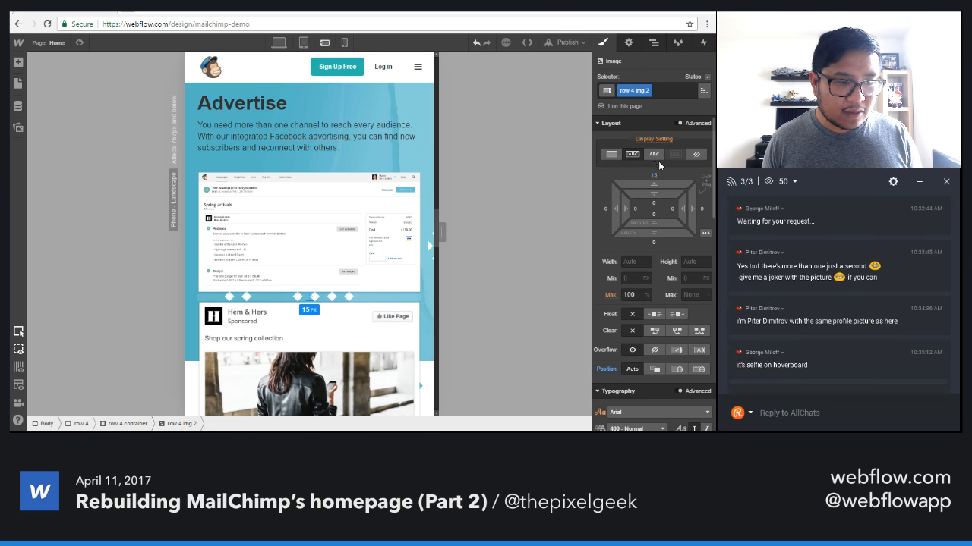
scroll(390, 309, "down", 2)
scroll(389, 310, "down", 3)
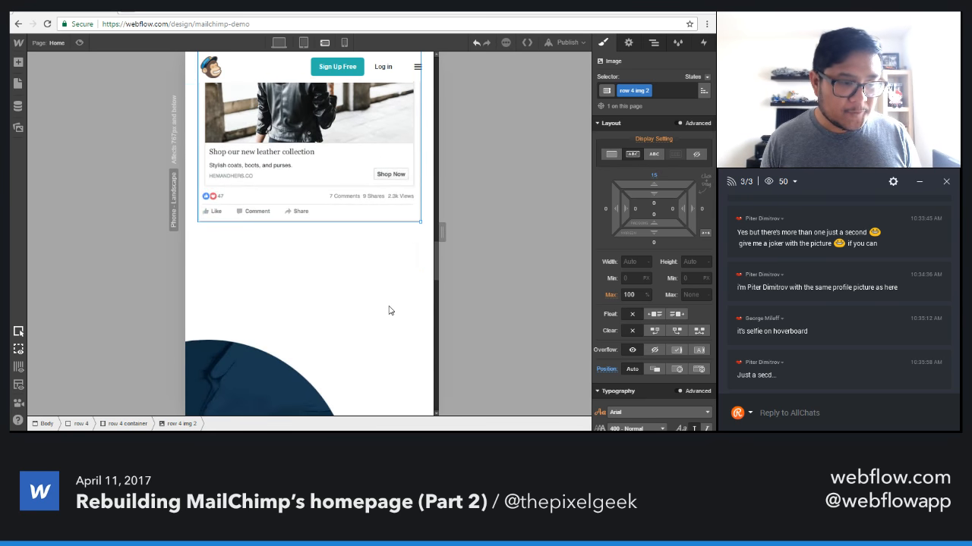
scroll(389, 310, "up", 5)
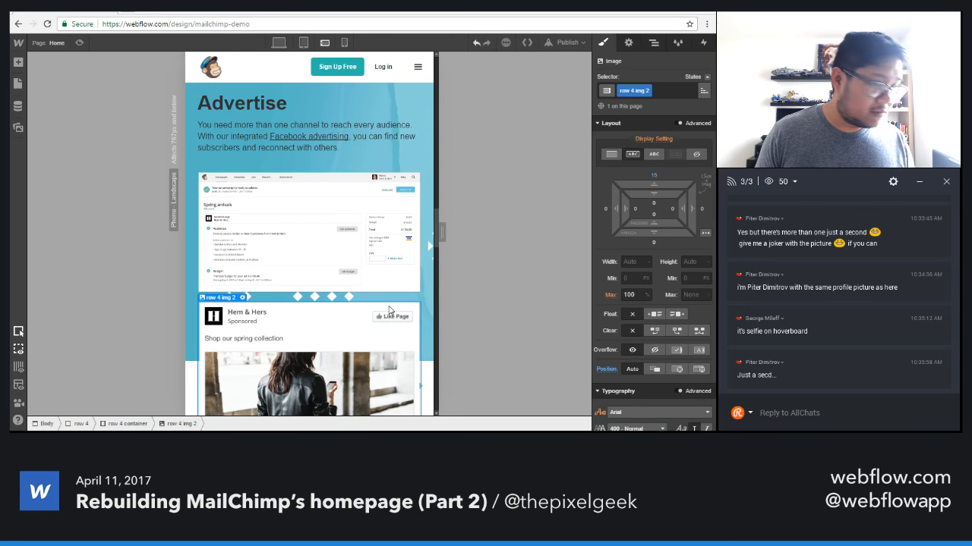
scroll(389, 309, "down", 2)
scroll(391, 310, "up", 3)
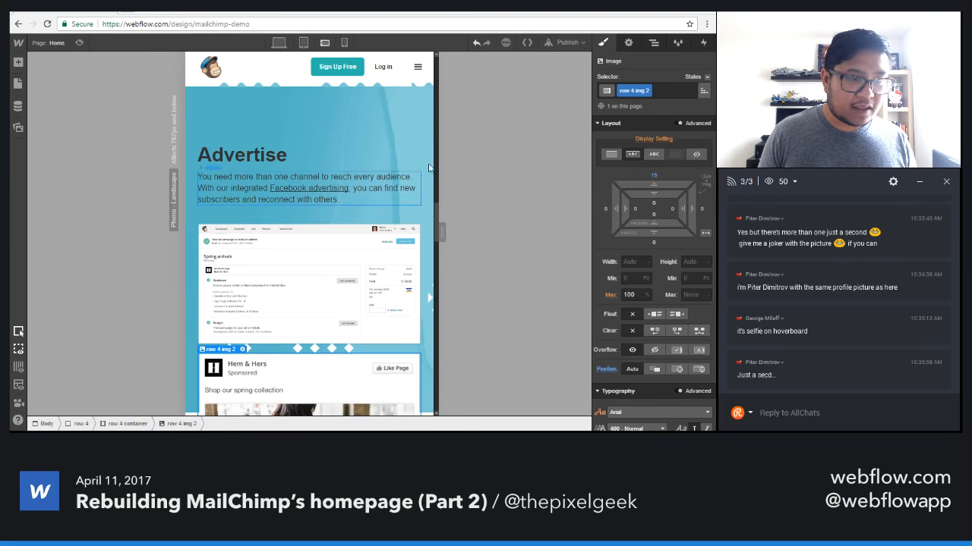
Try Cover sizing and a centered position for the Advertise section's blue background image, reverting both changes.
left_click(429, 167)
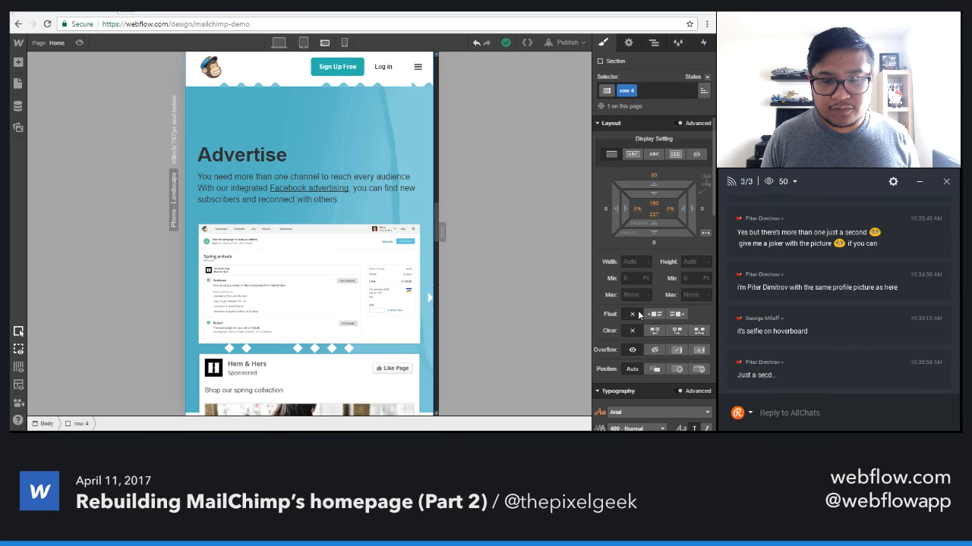
scroll(666, 319, "down", 3)
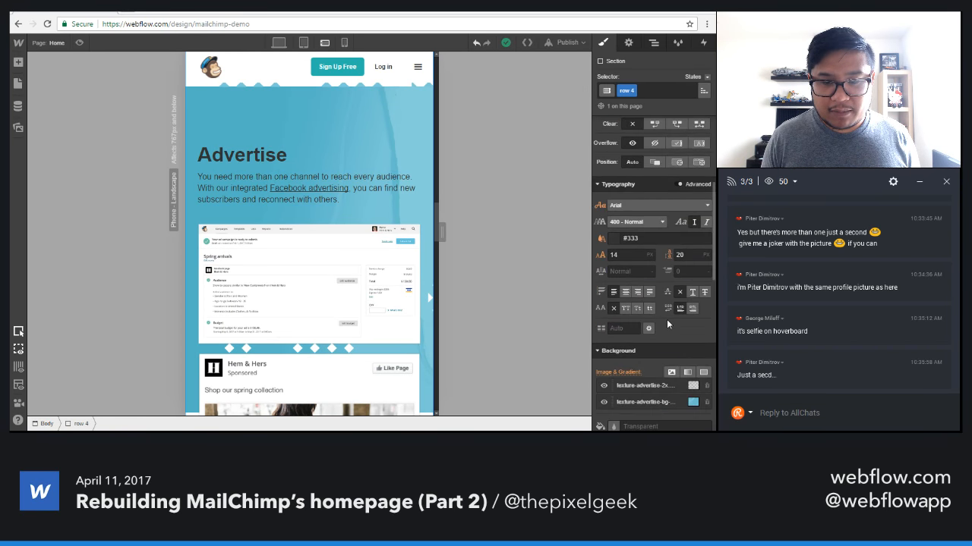
left_click(653, 400)
scroll(379, 330, "down", 3)
scroll(380, 331, "down", 2)
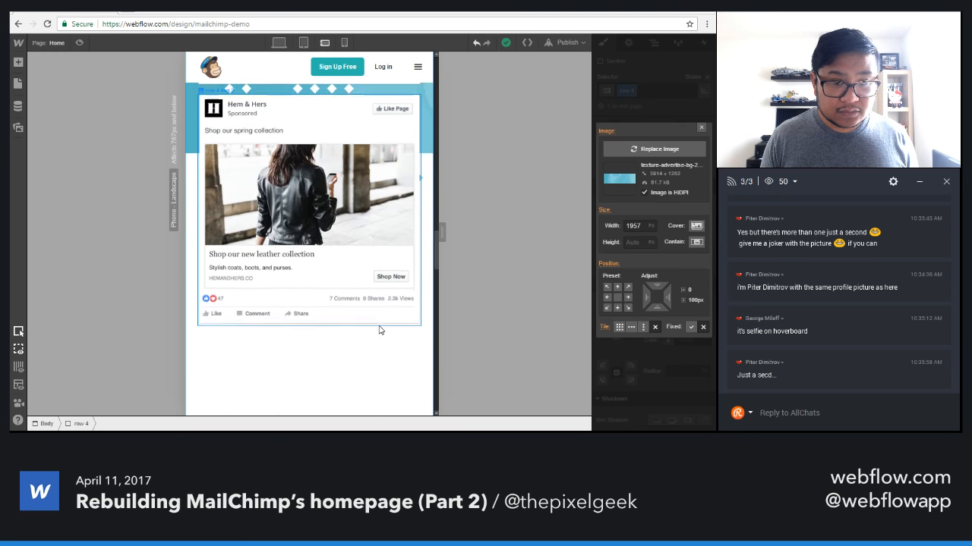
left_click(696, 226)
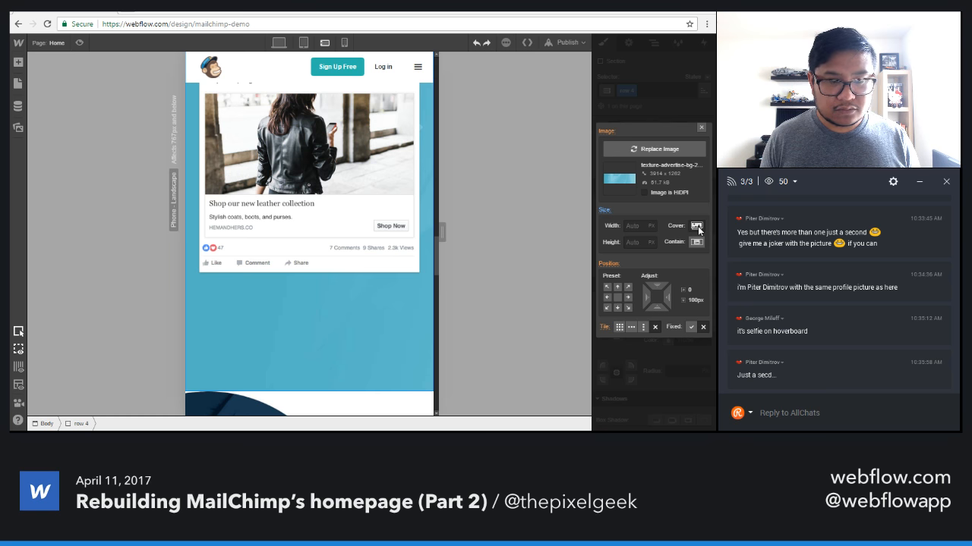
left_click(605, 210)
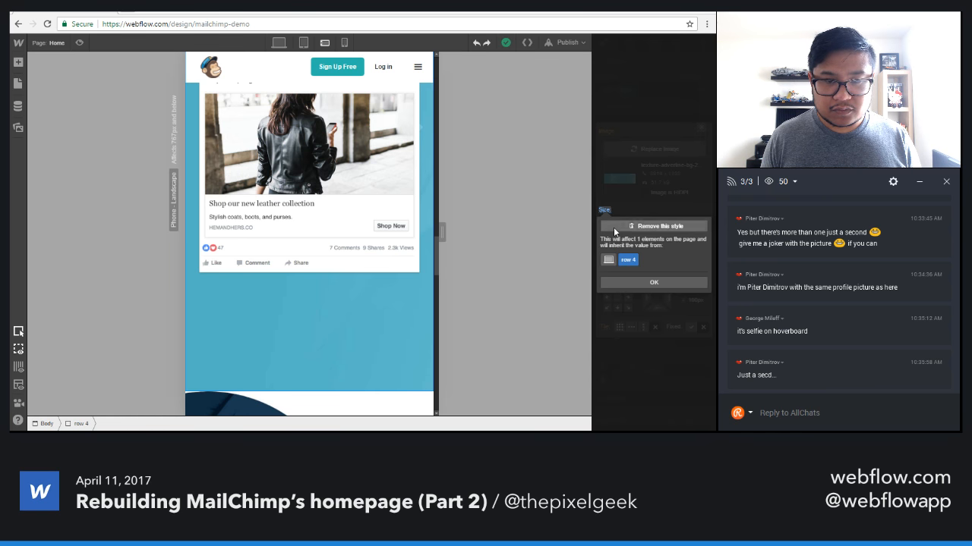
left_click(614, 227)
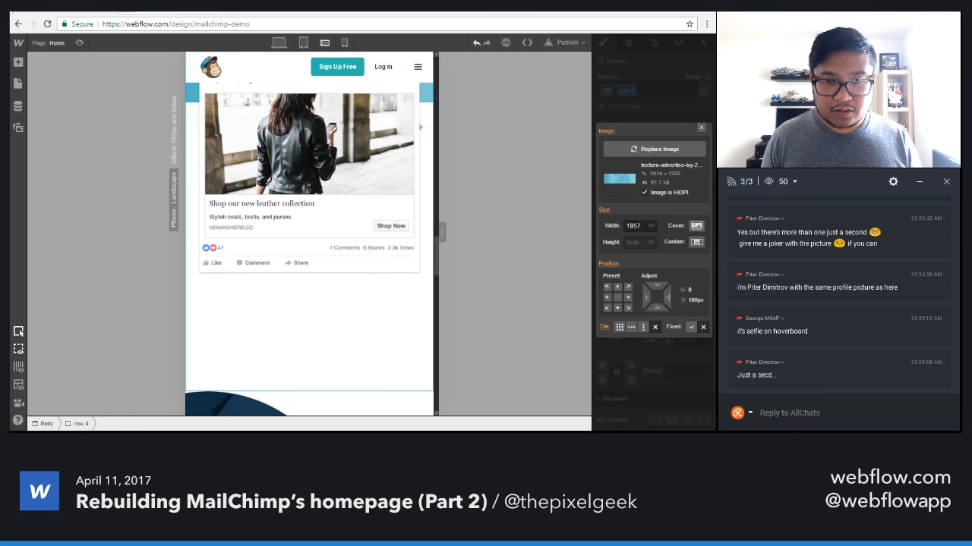
left_click(617, 297)
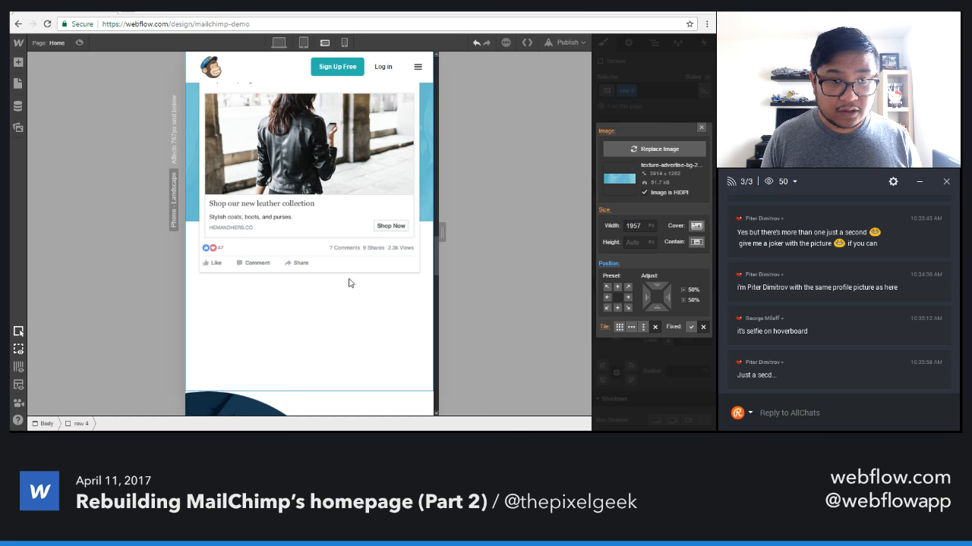
scroll(348, 283, "up", 5)
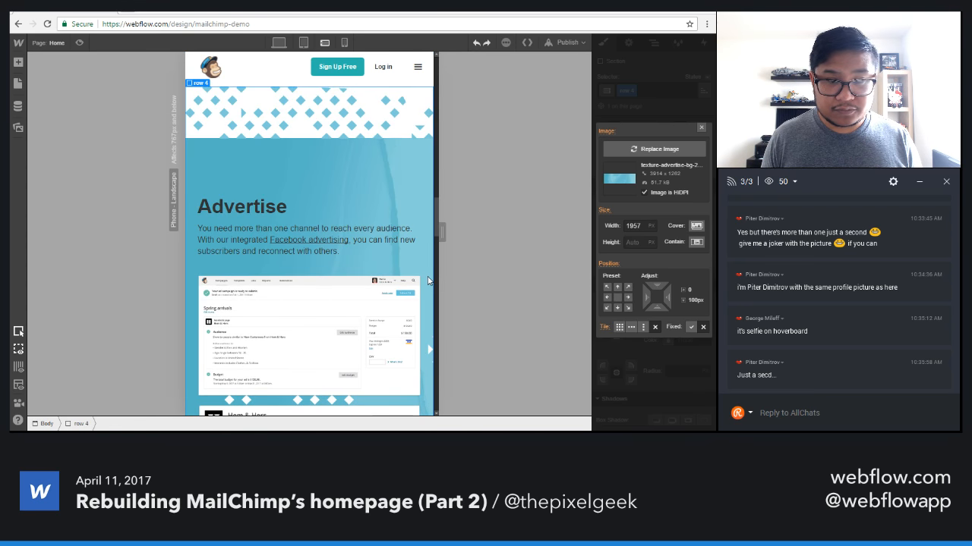
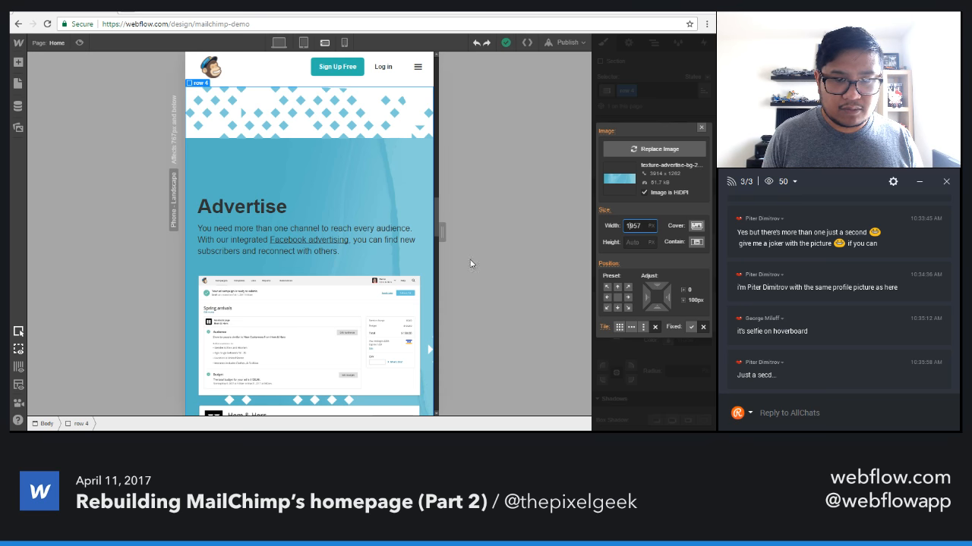
Try a centered position and a width of 2127 px for the Advertise section's blue background image.
scroll(472, 264, "down", 2)
left_click(616, 299)
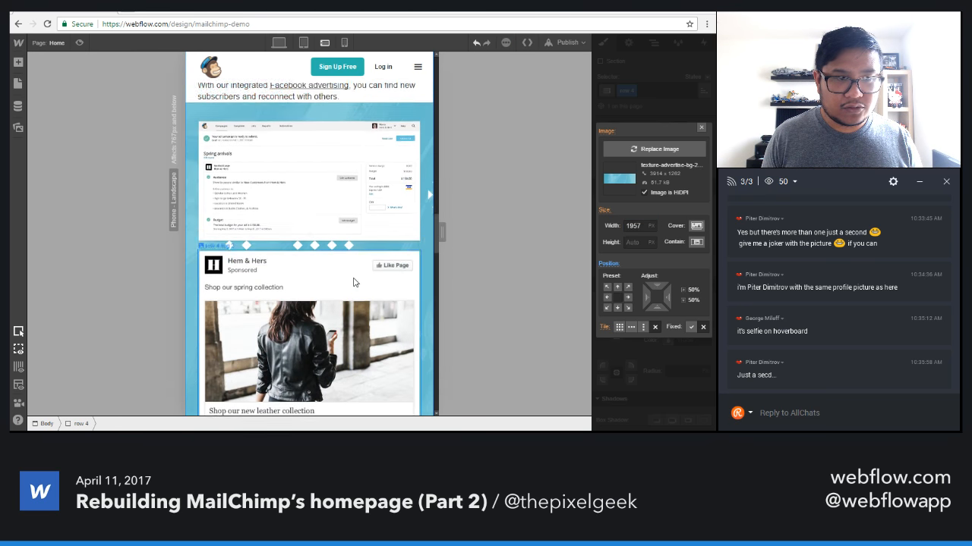
left_click_drag(646, 226, 608, 225)
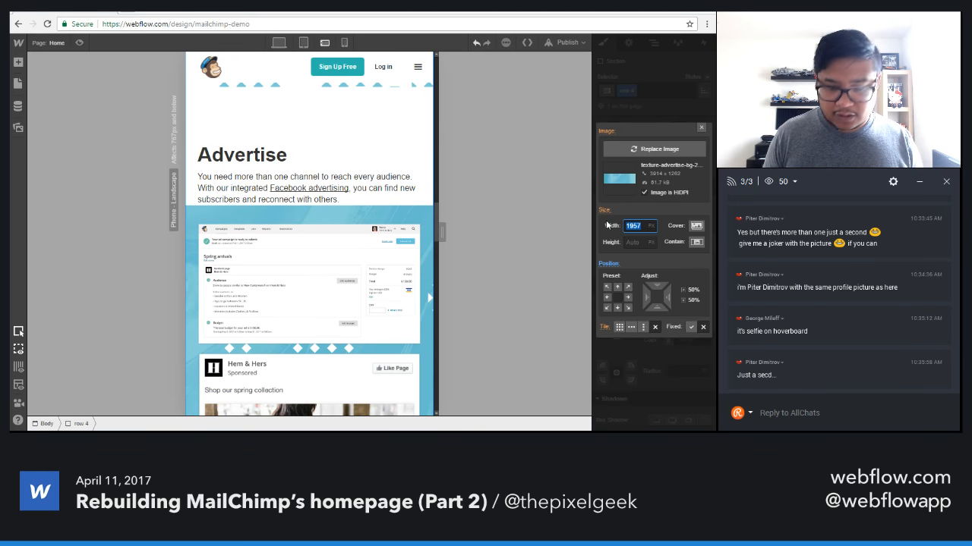
key("shift+Up")
key("shift+Up")
key("shift+Up")
key("shift+Up")
key("shift+Up")
key("shift+Up")
key("shift+Up")
key("shift+Up")
key("shift+Up")
key("shift+Up")
key("shift+Up")
key("shift+Up")
key("shift+Up")
key("shift+Up")
key("shift+Up")
key("shift+Up")
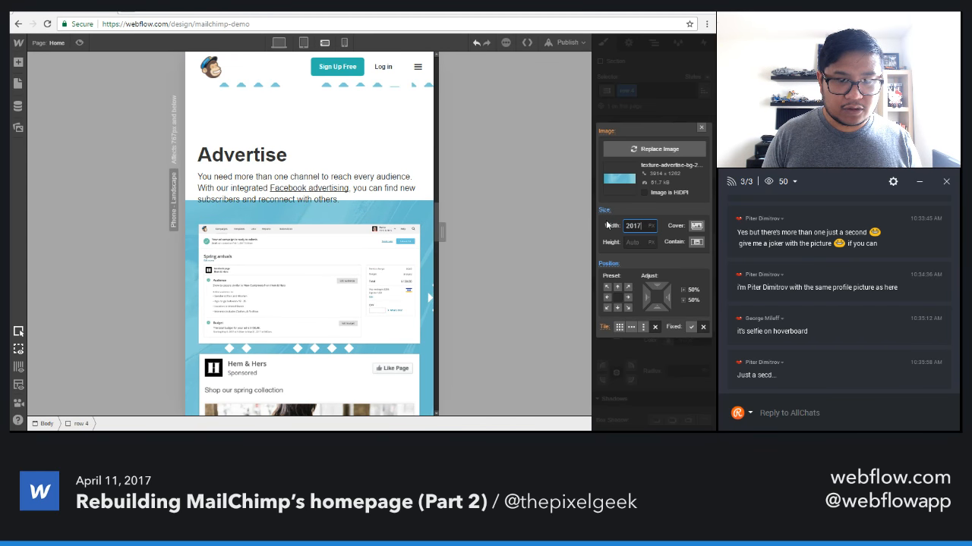
key("shift+Up")
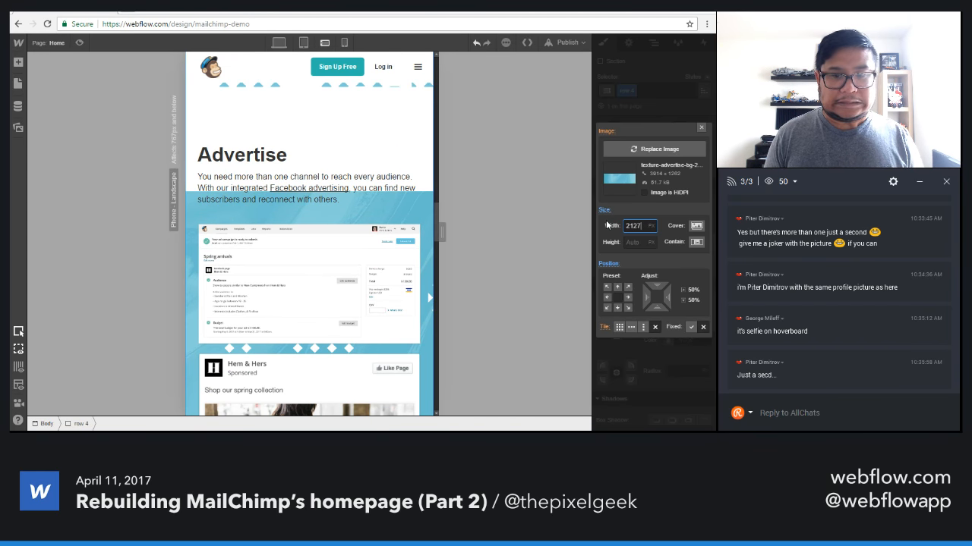
Try Contain sizing for the Advertise section's blue background image, and reset its size and position overrides.
left_click(696, 241)
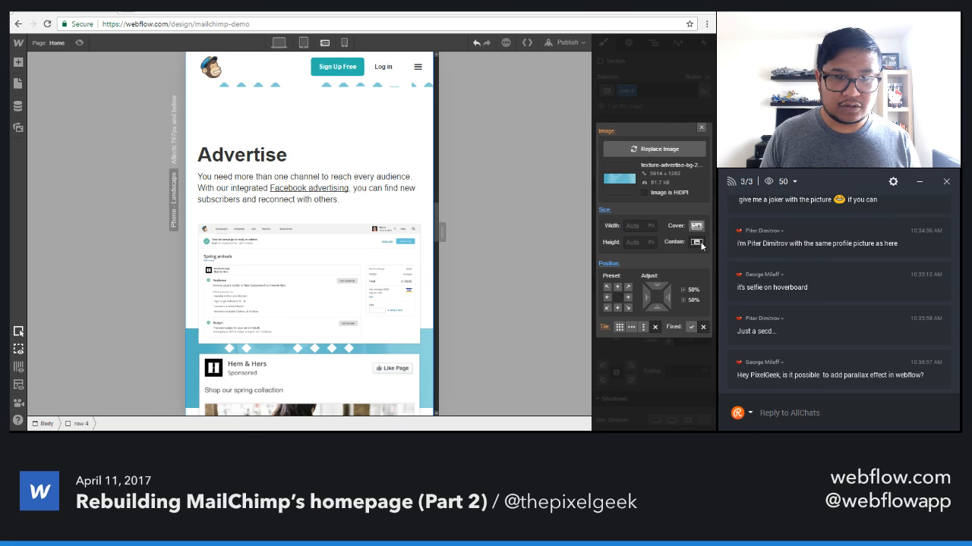
left_click(605, 211)
left_click(615, 225)
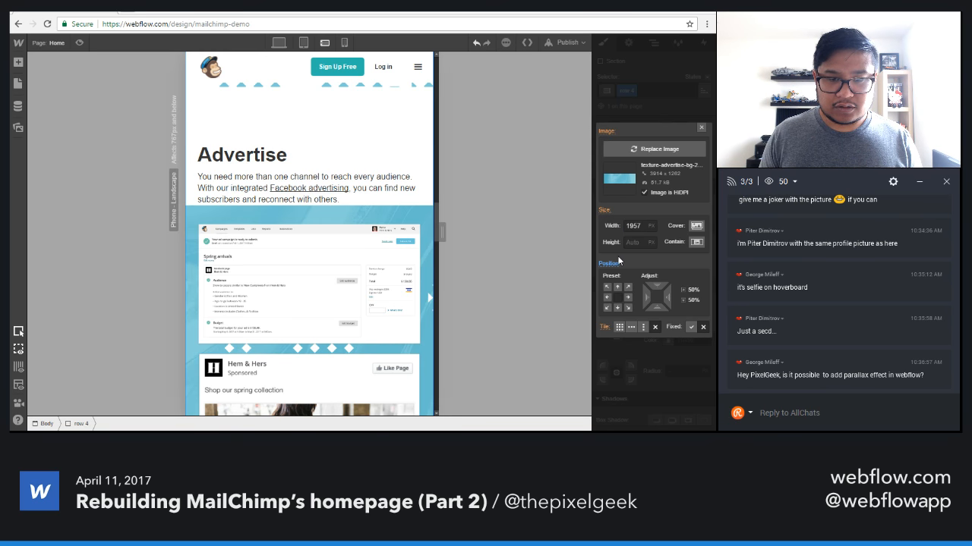
left_click(609, 263)
left_click(620, 278)
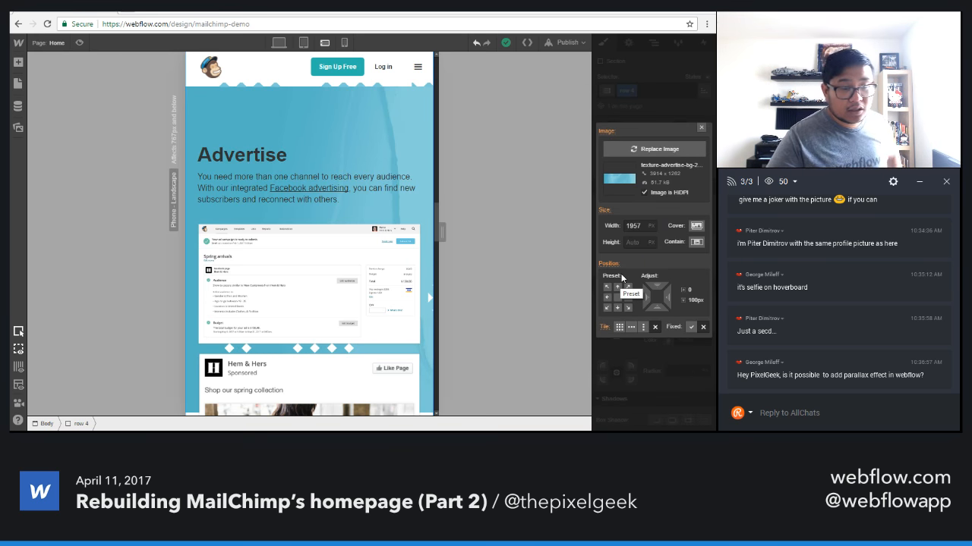
left_click(701, 128)
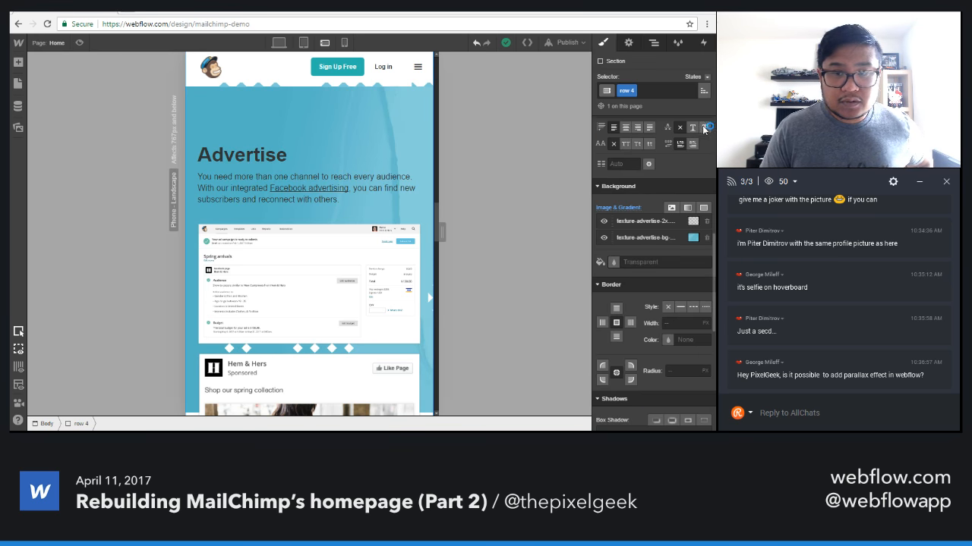
In the phone landscape layout, reduce the Advertise section's top padding to 129 px.
scroll(373, 275, "down", 2)
scroll(373, 275, "up", 2)
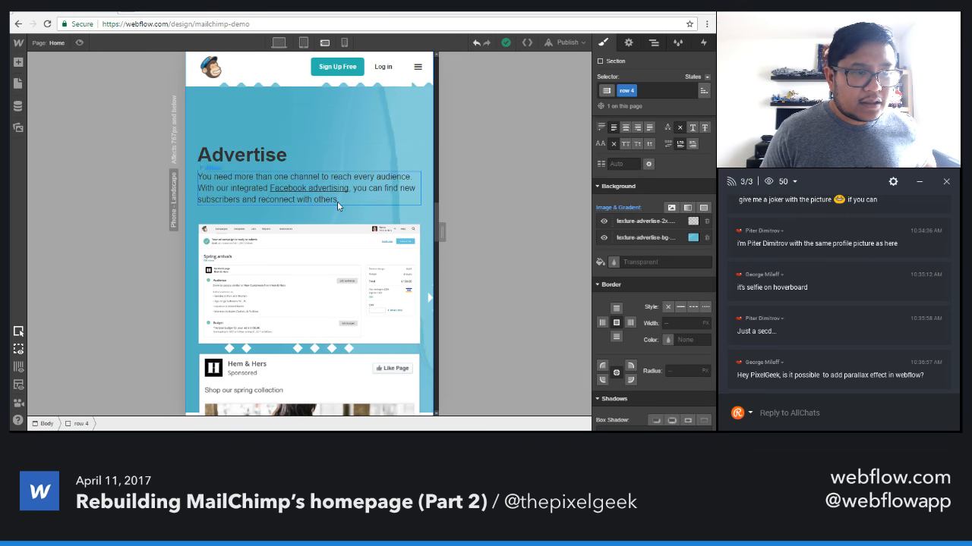
scroll(354, 233, "up", 2)
scroll(663, 271, "up", 5)
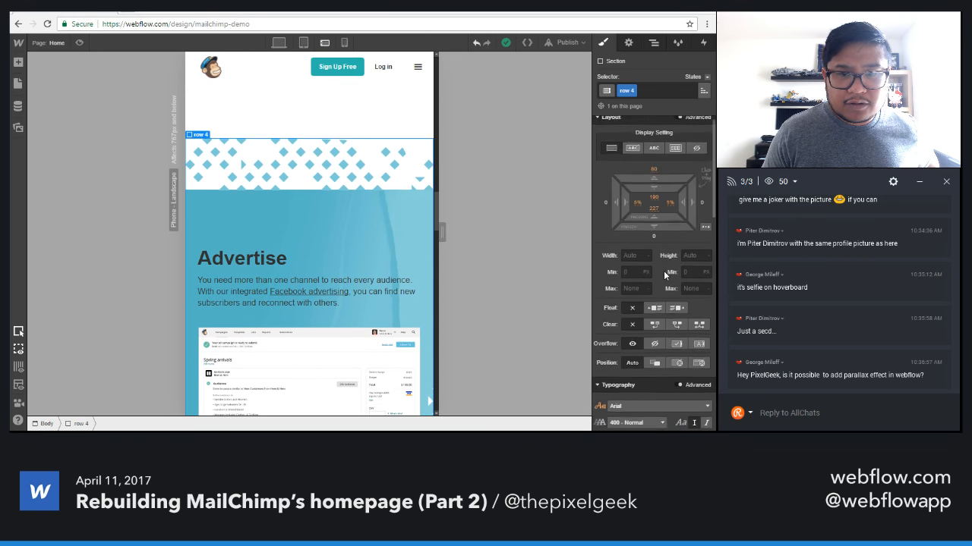
left_click_drag(660, 193, 669, 102)
scroll(296, 299, "down", 8)
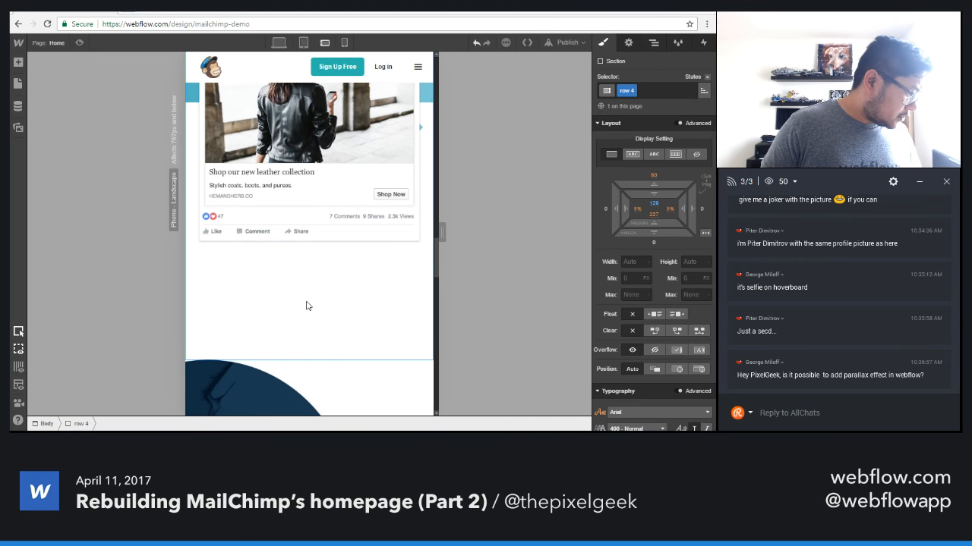
scroll(309, 306, "up", 5)
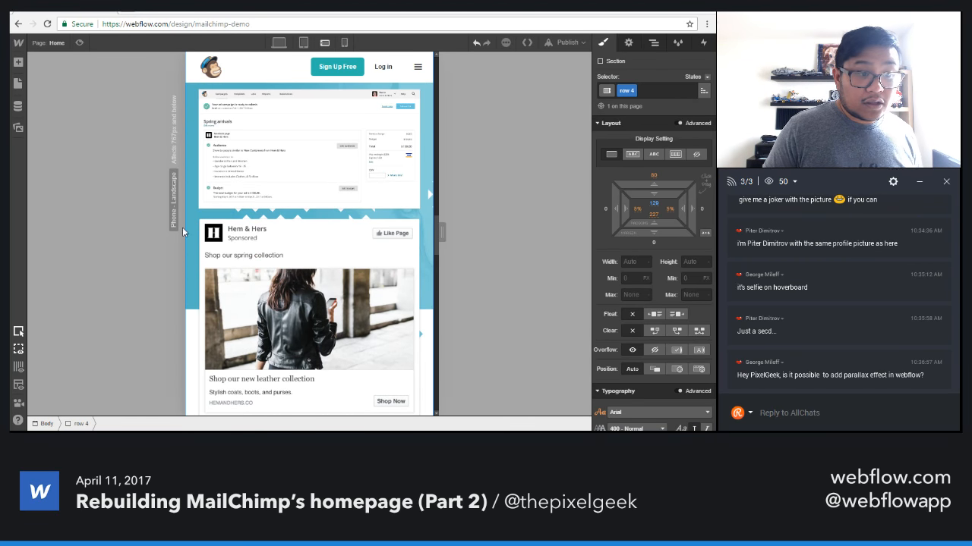
Clear the width of the Advertise section's blue background image to Auto and set its height to 800 px.
scroll(617, 352, "down", 5)
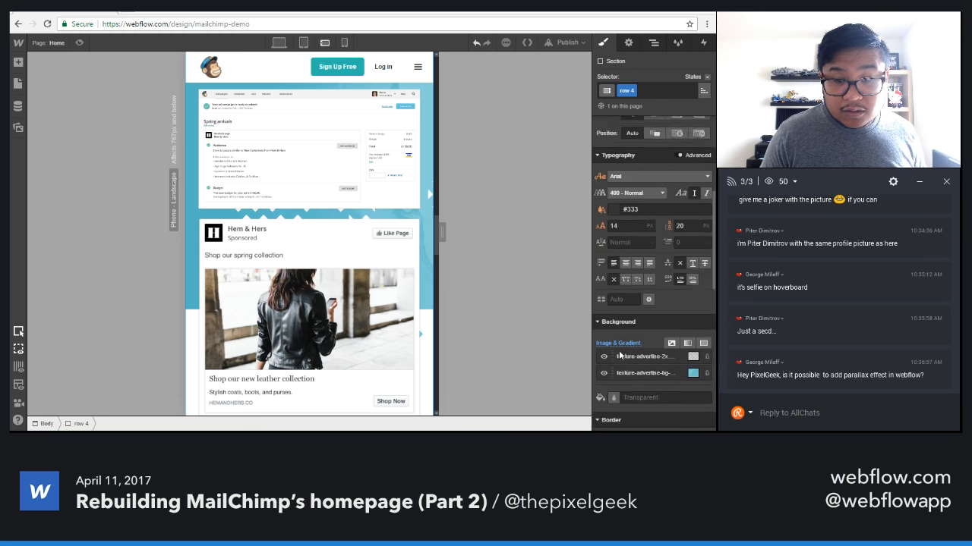
left_click(631, 352)
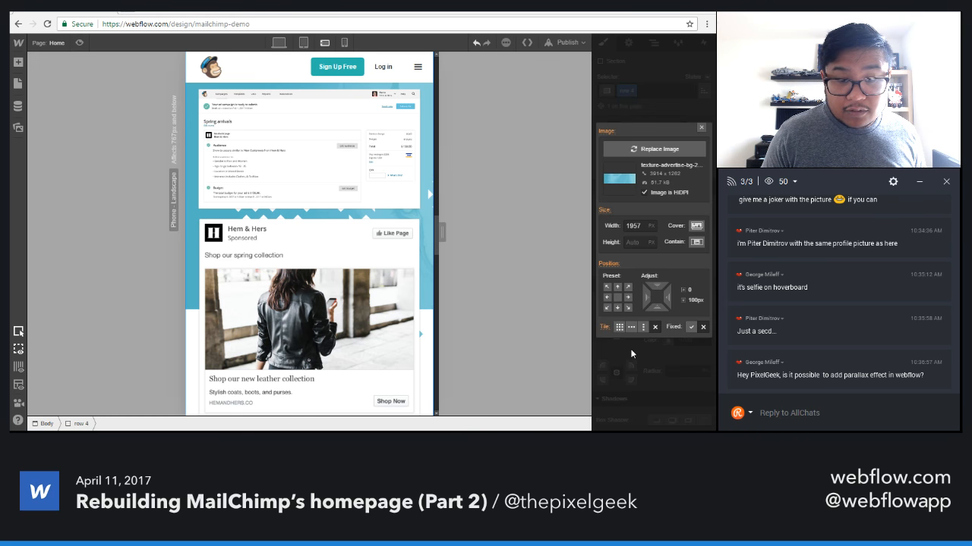
left_click(617, 287)
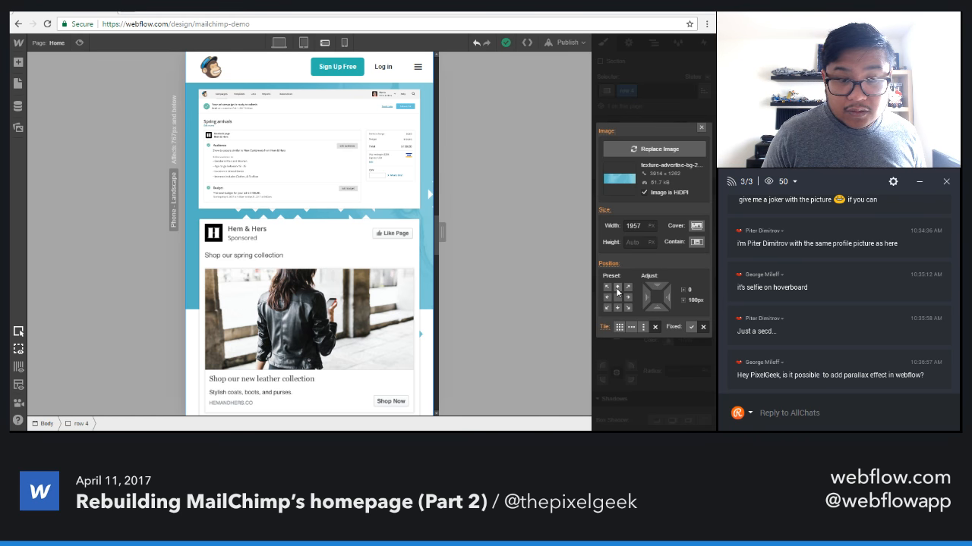
left_click(633, 225)
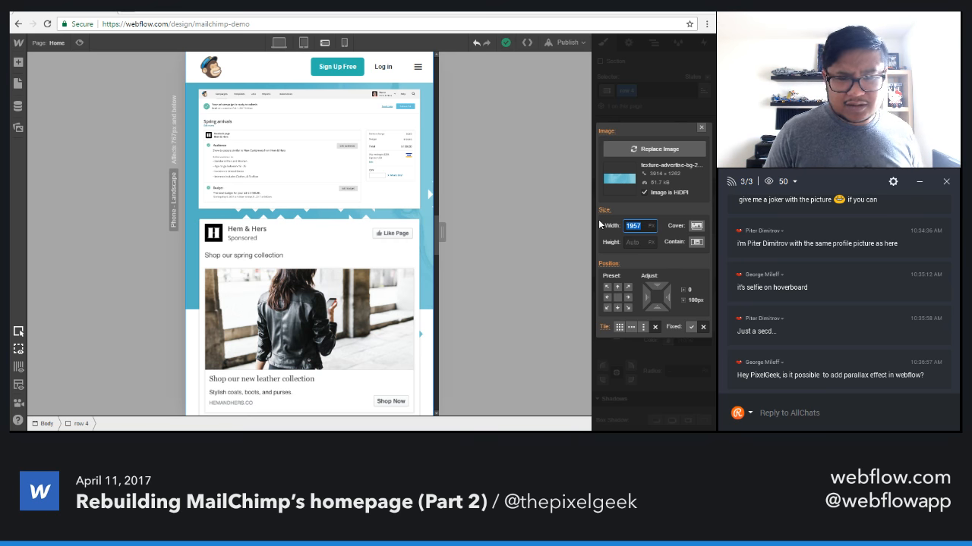
key("BackSpace")
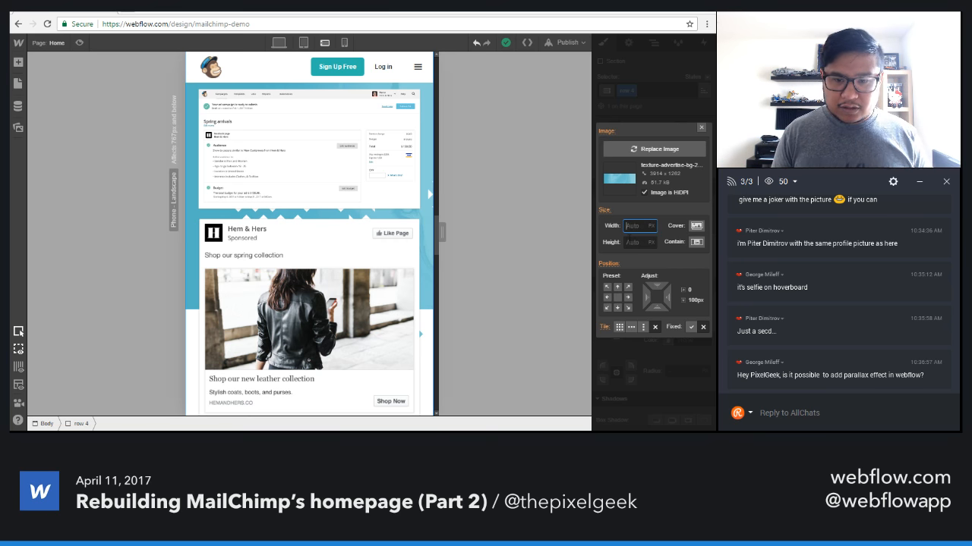
key("Tab")
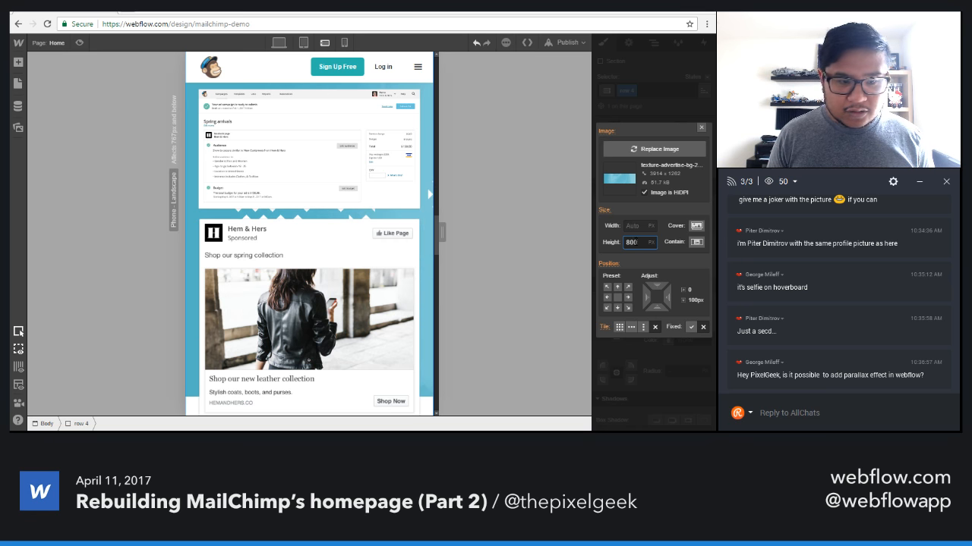
scroll(343, 239, "up", 3)
scroll(342, 239, "down", 6)
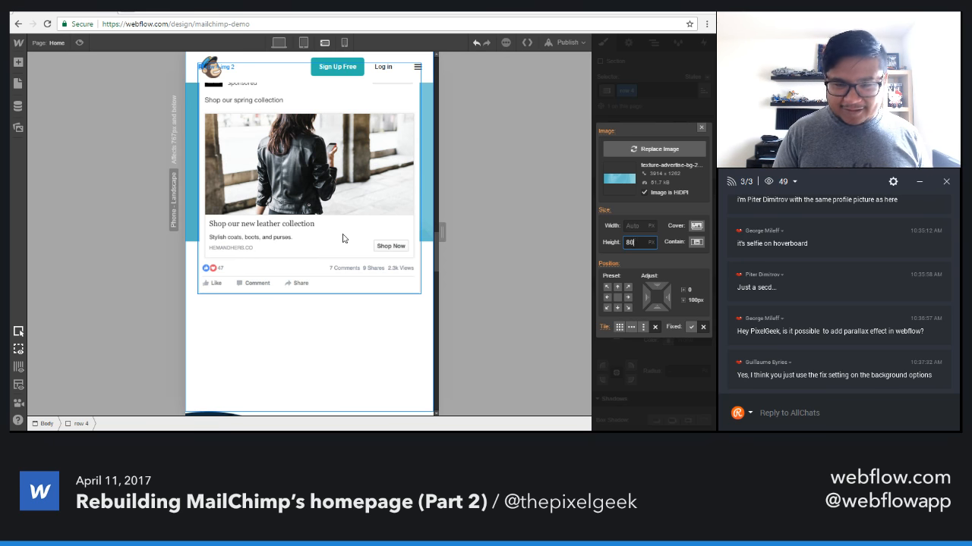
Increase the blue background image's height to 1000 px and check its coverage across the Advertise section.
key("BackSpace")
key("BackSpace")
type("100")
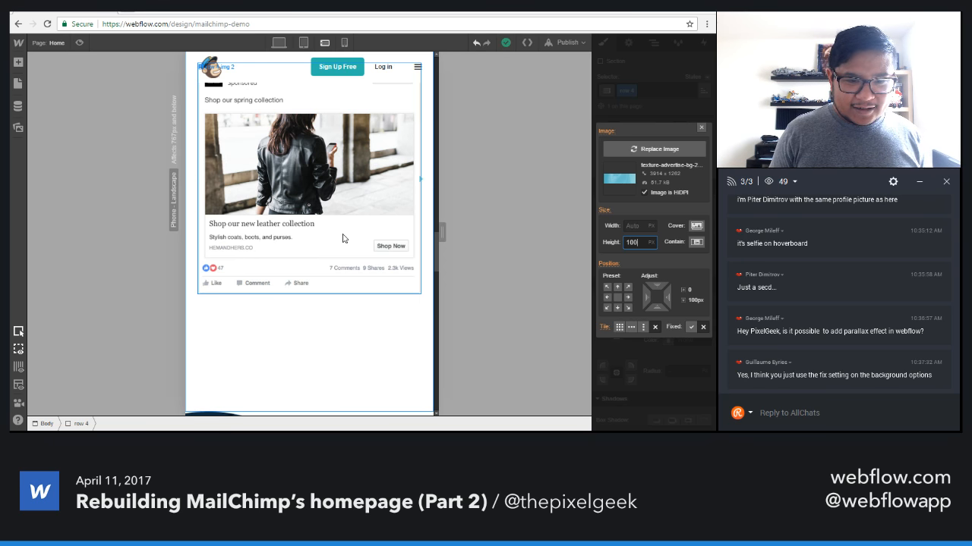
type("0")
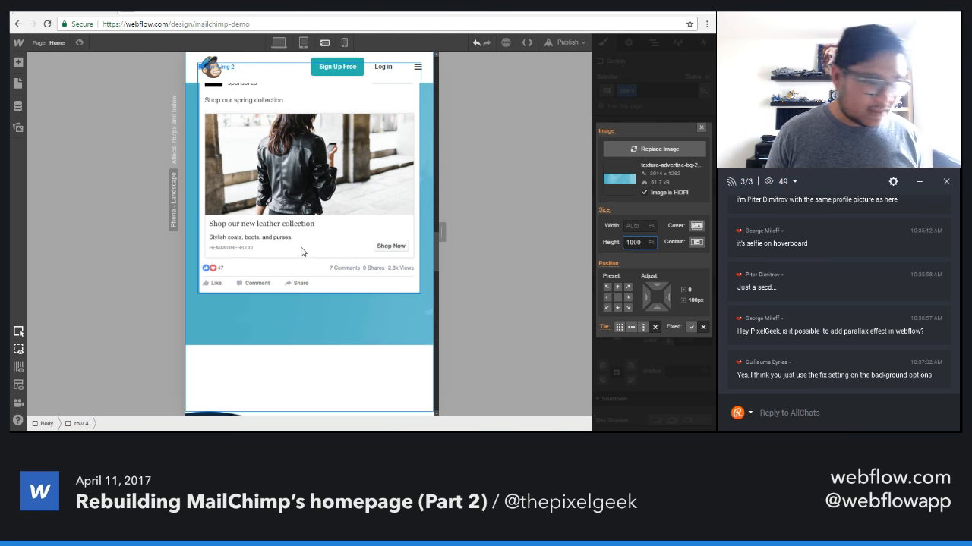
scroll(289, 351, "up", 5)
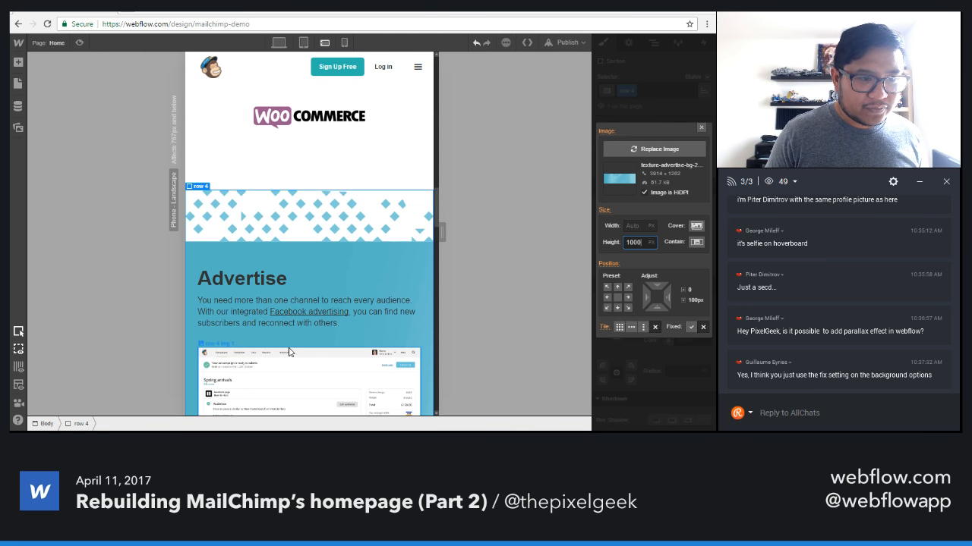
scroll(288, 352, "down", 5)
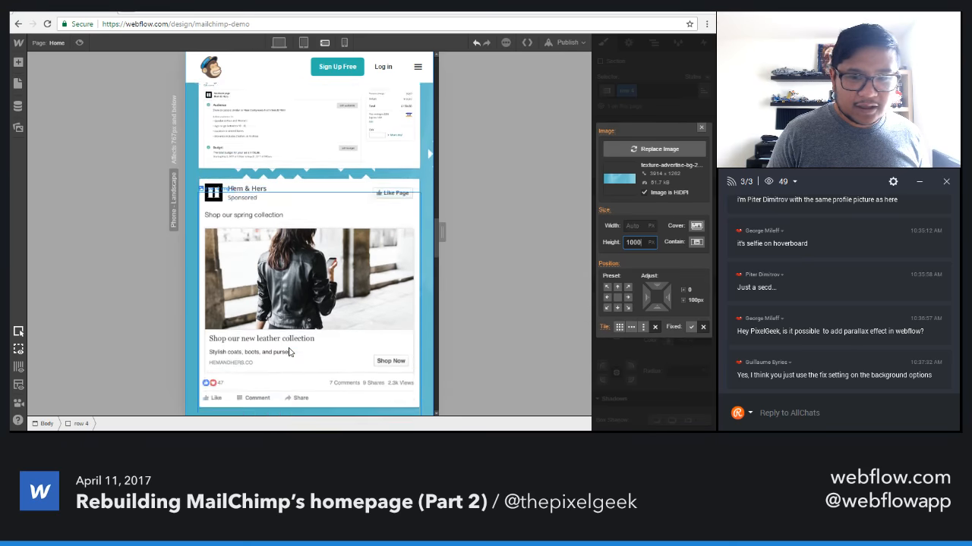
scroll(288, 351, "down", 3)
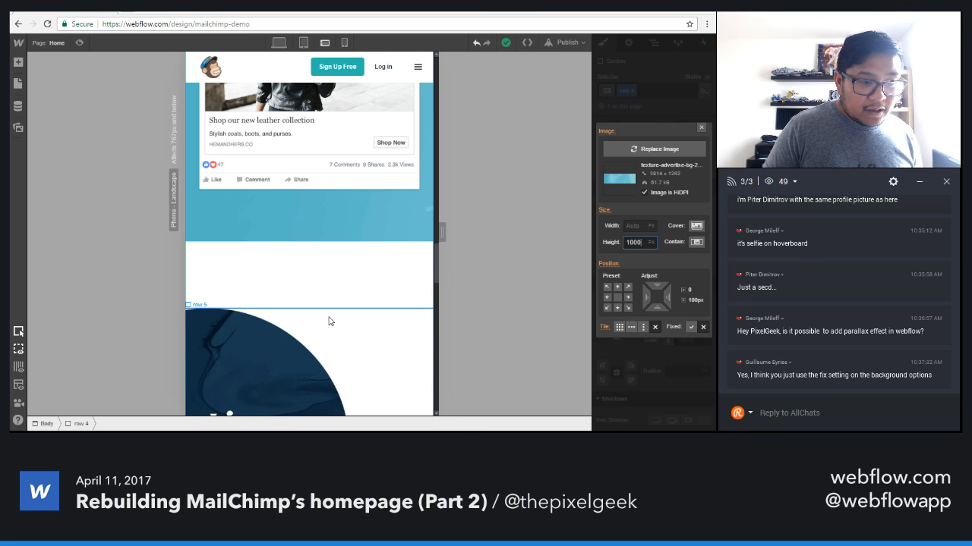
Select the flex container of the Automate section (row 5) and try wrapping its children, reverting that option.
scroll(329, 319, "down", 6)
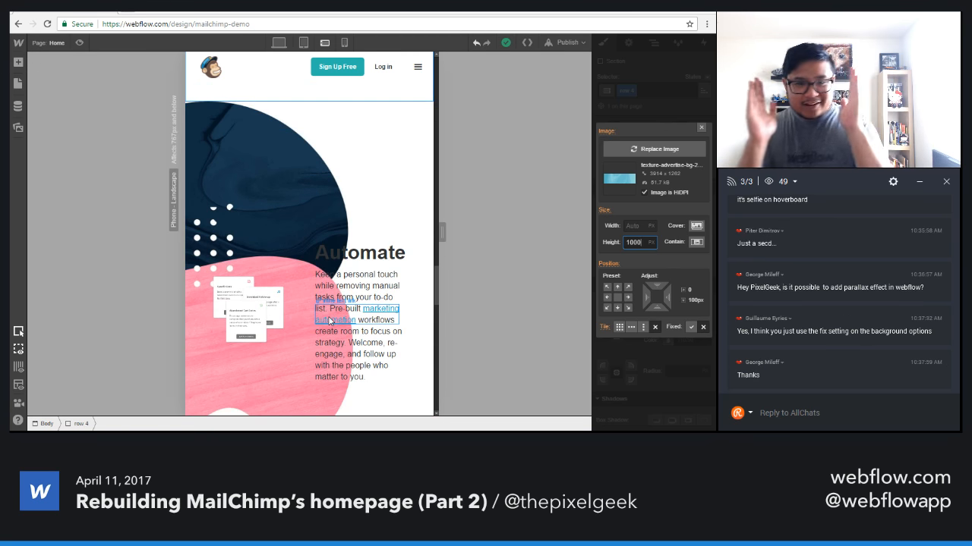
left_click(301, 248)
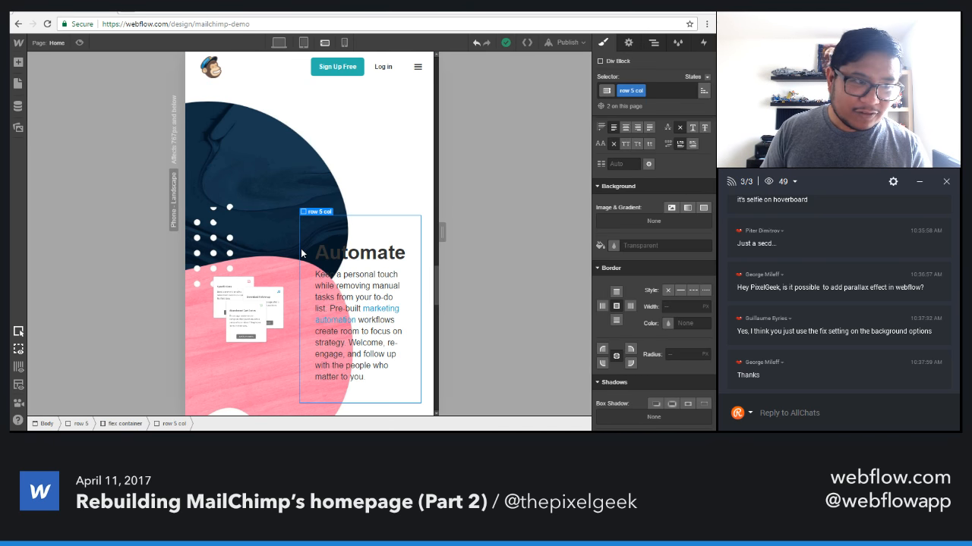
scroll(302, 253, "up", 1)
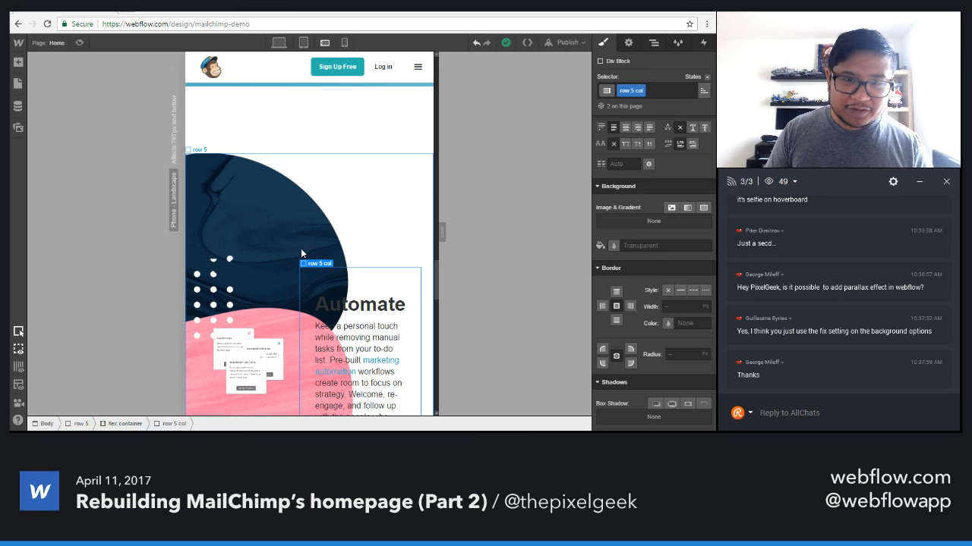
left_click(653, 43)
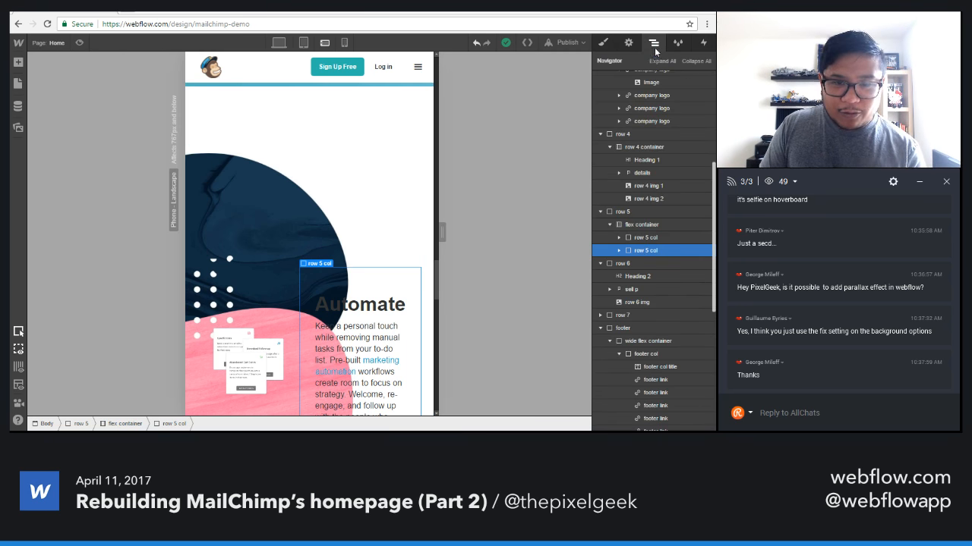
left_click(661, 225)
left_click(603, 43)
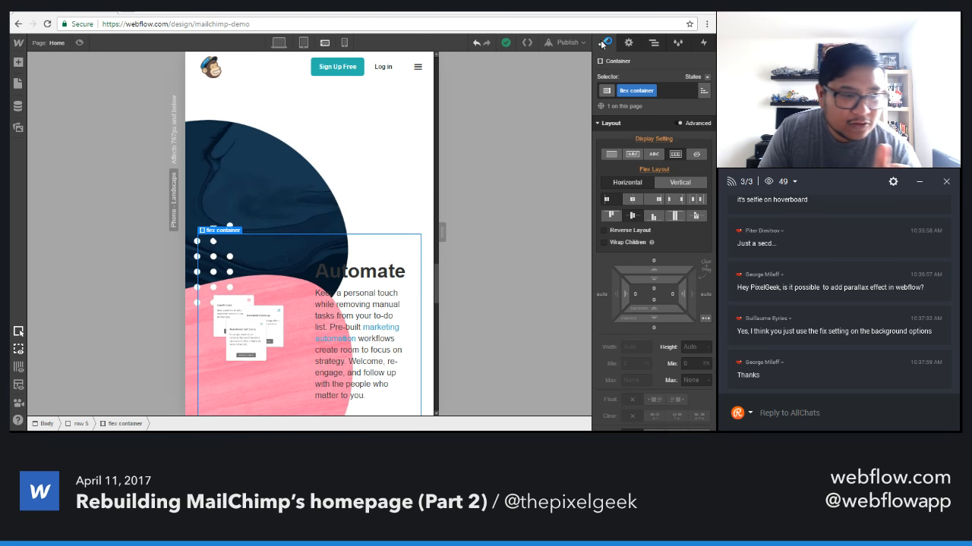
scroll(327, 259, "down", 2)
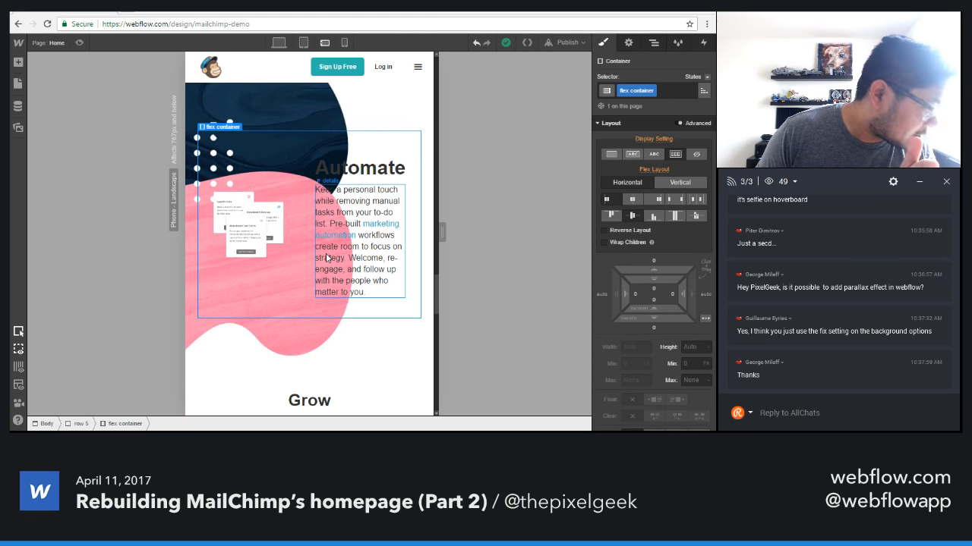
left_click(626, 242)
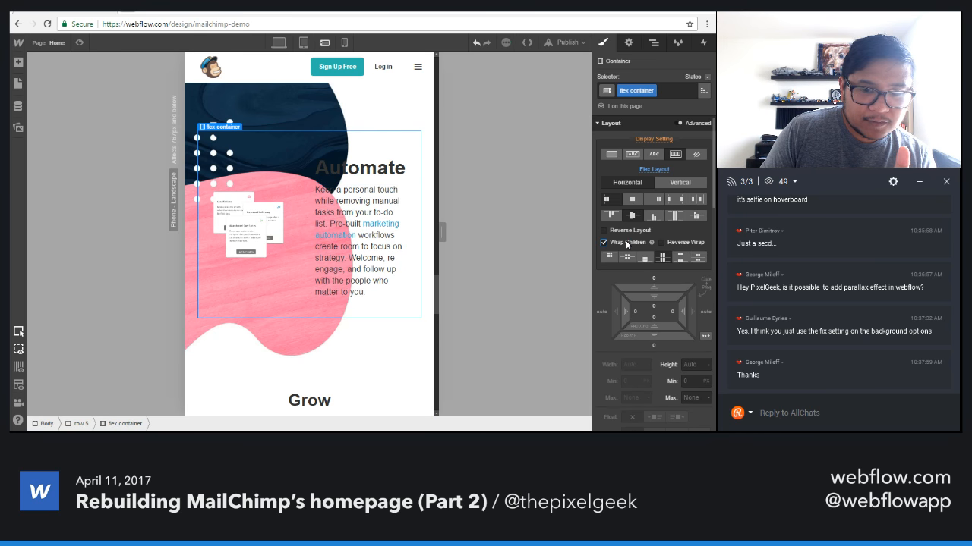
left_click(627, 243)
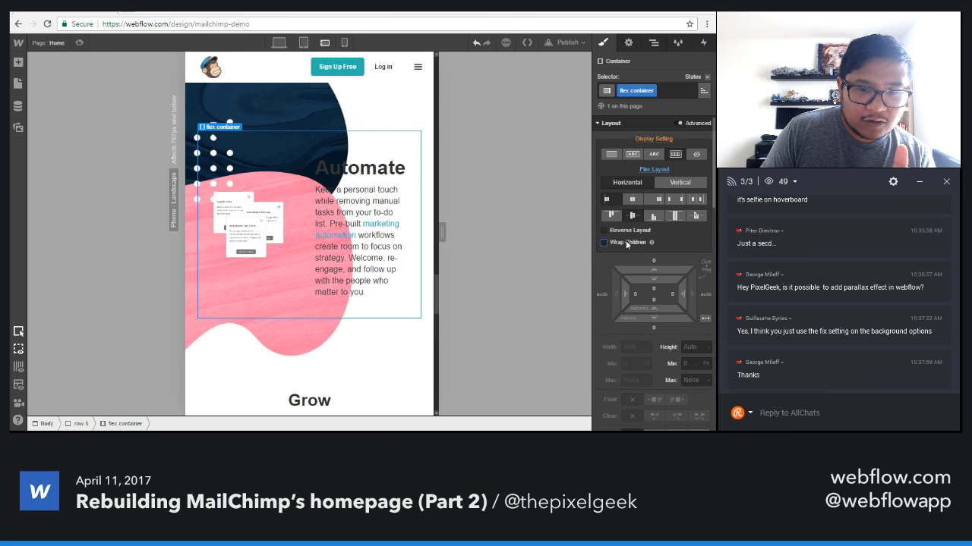
Change the Automate section's flex container to a vertical layout with its order reversed.
left_click(680, 183)
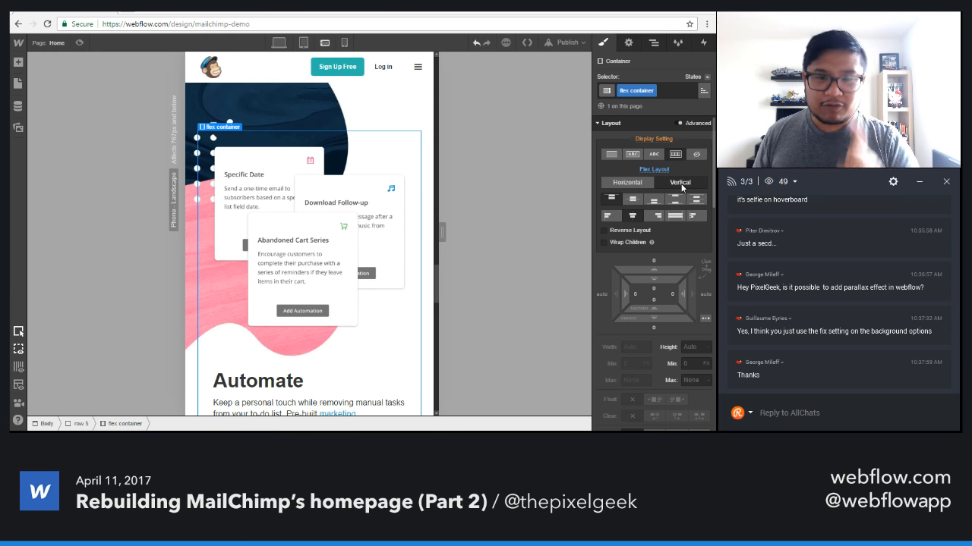
left_click(624, 231)
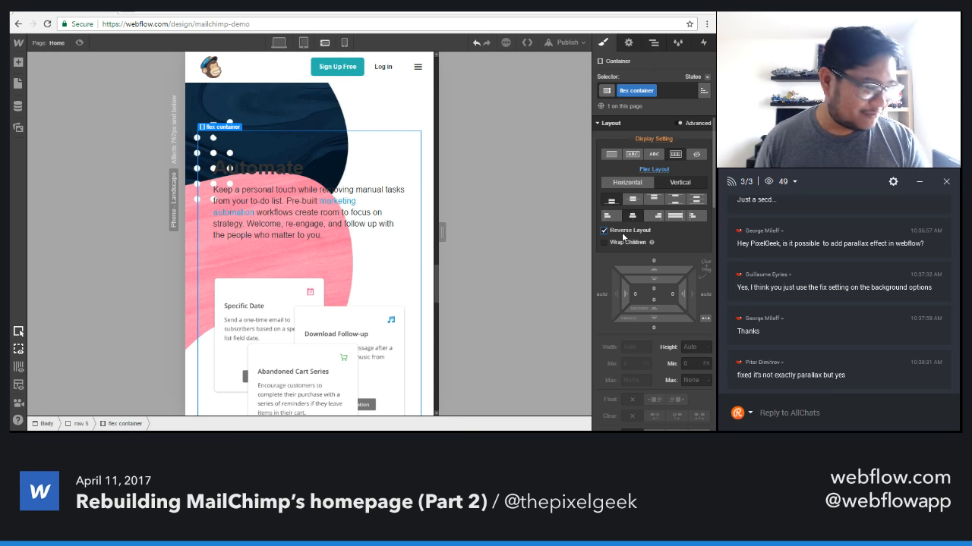
scroll(380, 186, "up", 2)
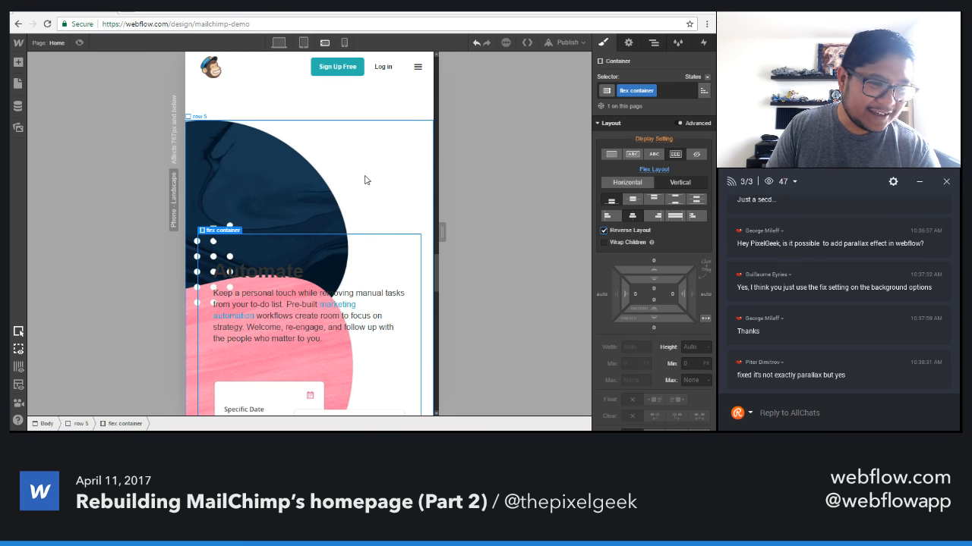
Select the Automate section (row 5) and set its top padding to 0.
left_click(364, 180)
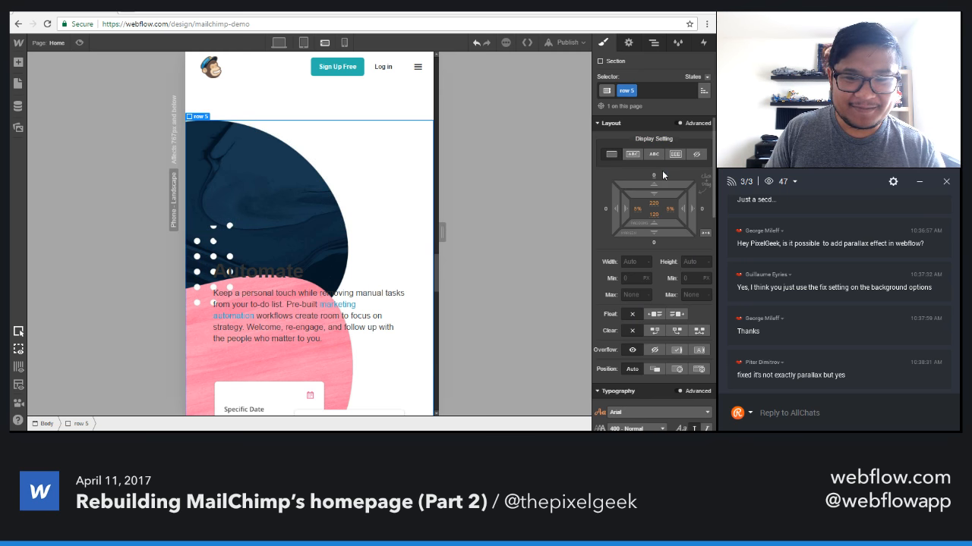
left_click(652, 204)
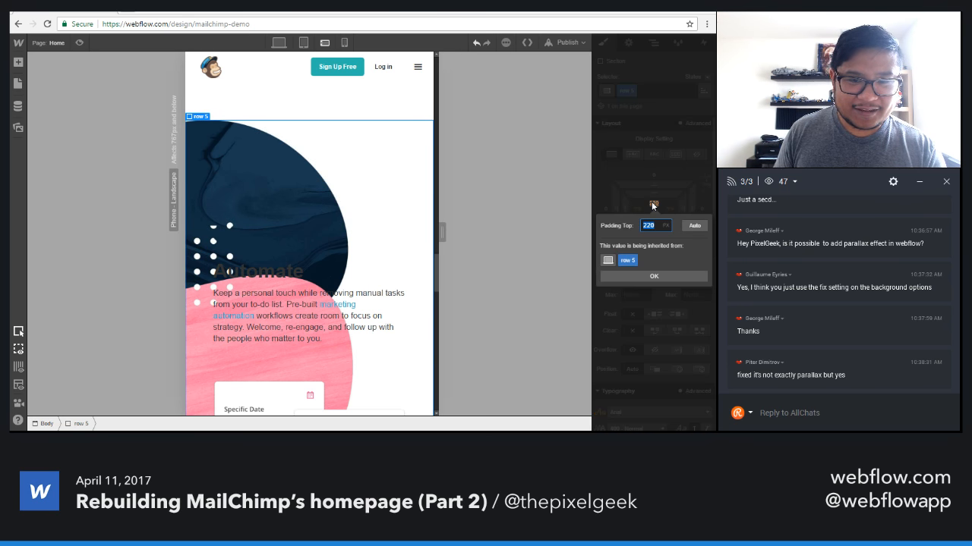
type("120")
key("Return")
scroll(346, 279, "up", 3)
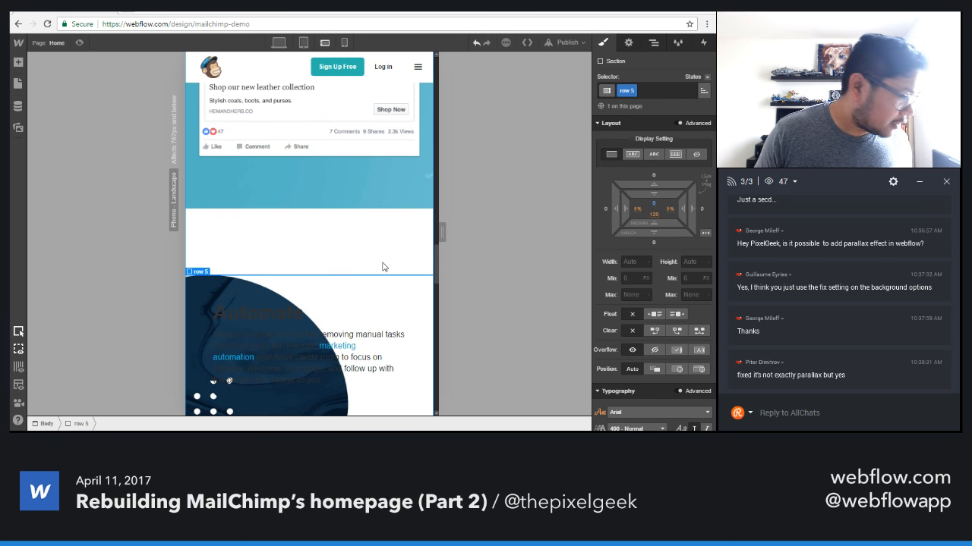
scroll(376, 304, "down", 5)
scroll(364, 325, "up", 2)
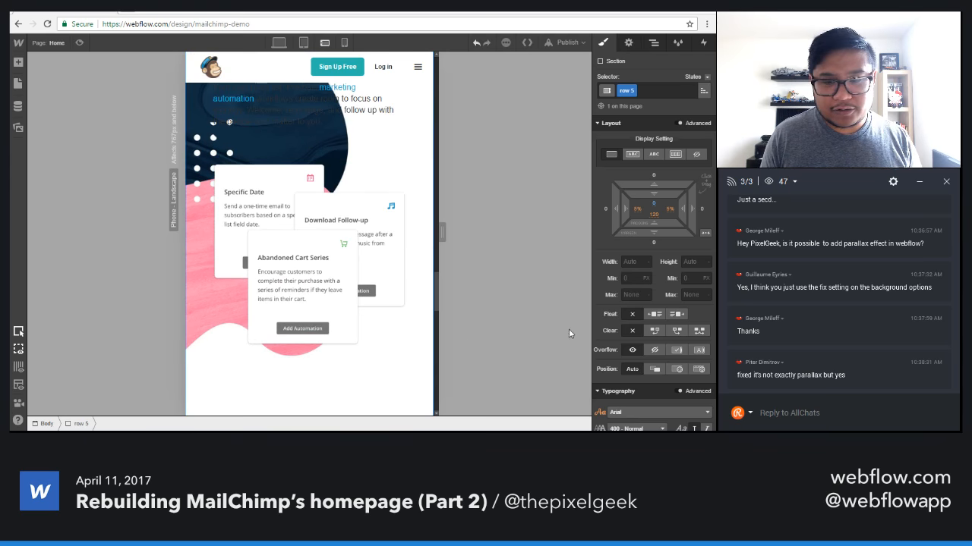
Try the bottom-centre, top-centre, bottom-left and bottom-right position presets on the Automate section's background image, collage-automate-2x.jpg.
scroll(639, 304, "down", 5)
scroll(643, 273, "down", 1)
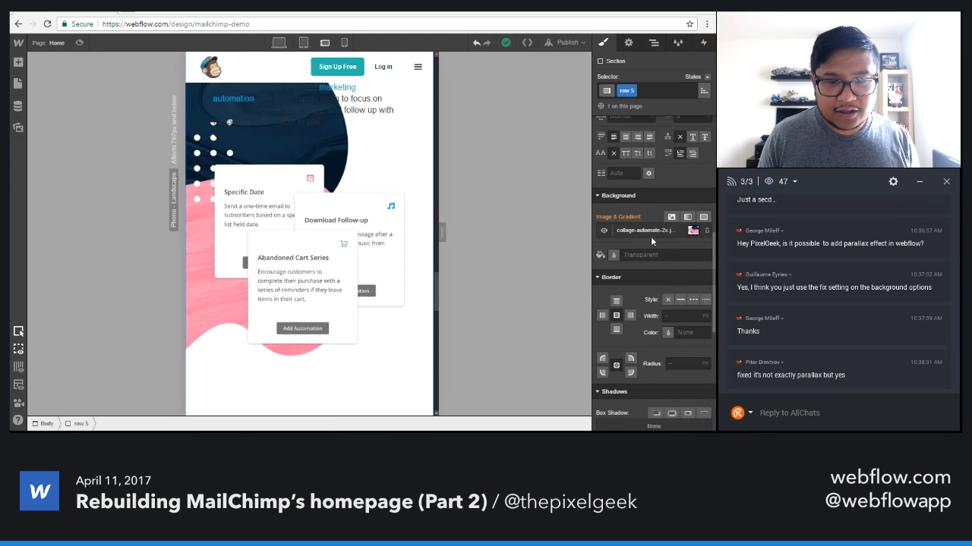
left_click(649, 231)
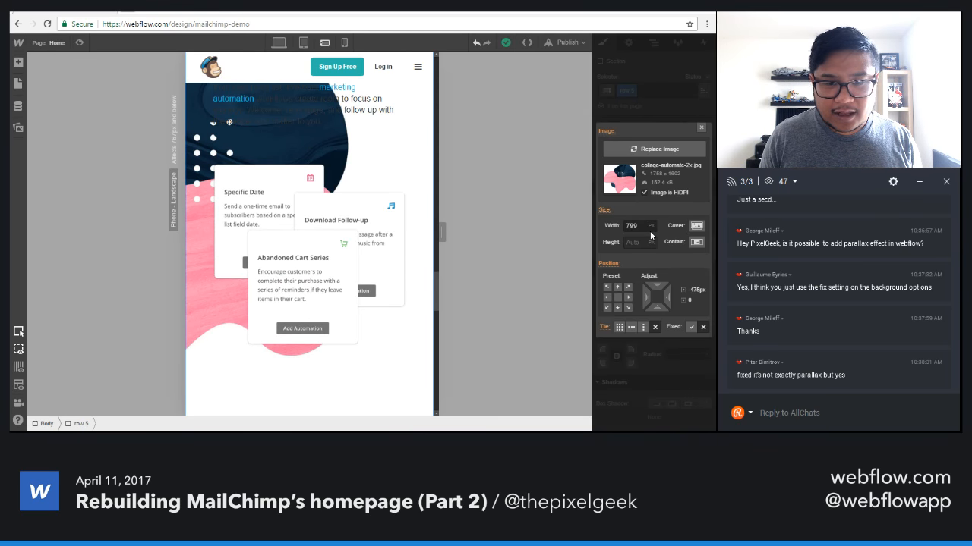
left_click(617, 307)
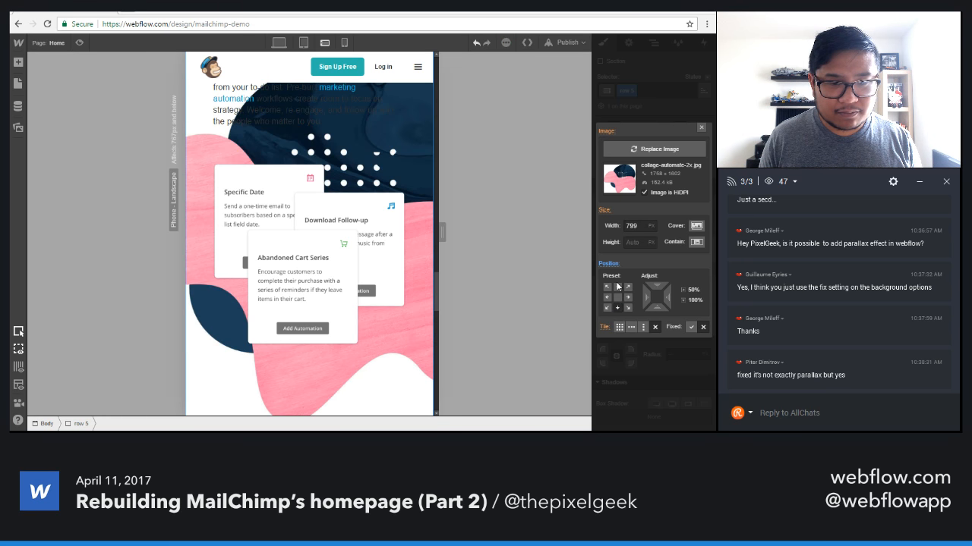
left_click(617, 287)
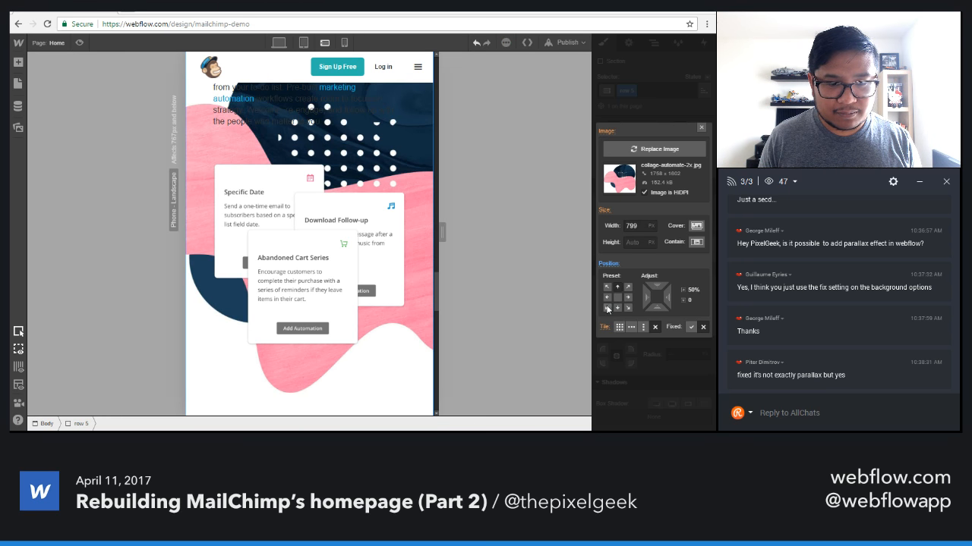
left_click(606, 308)
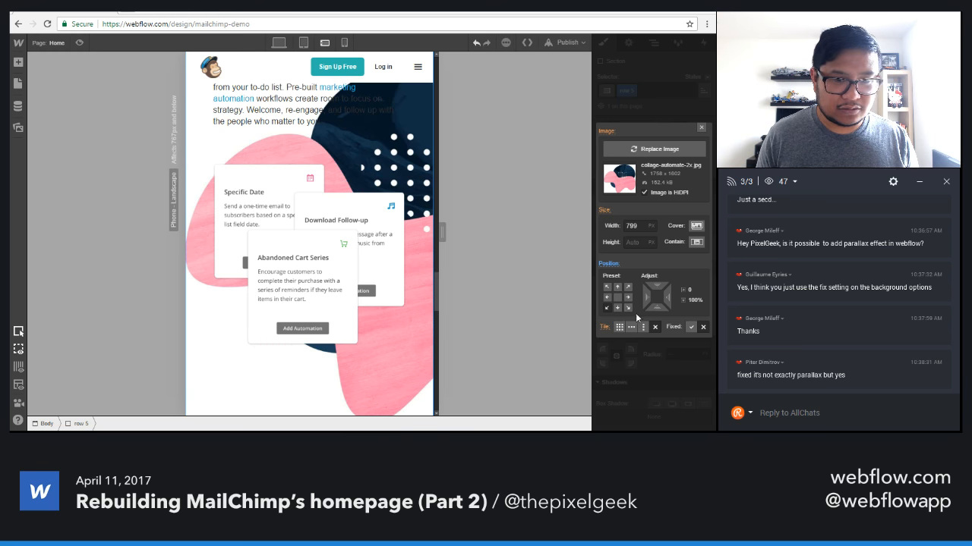
left_click(628, 308)
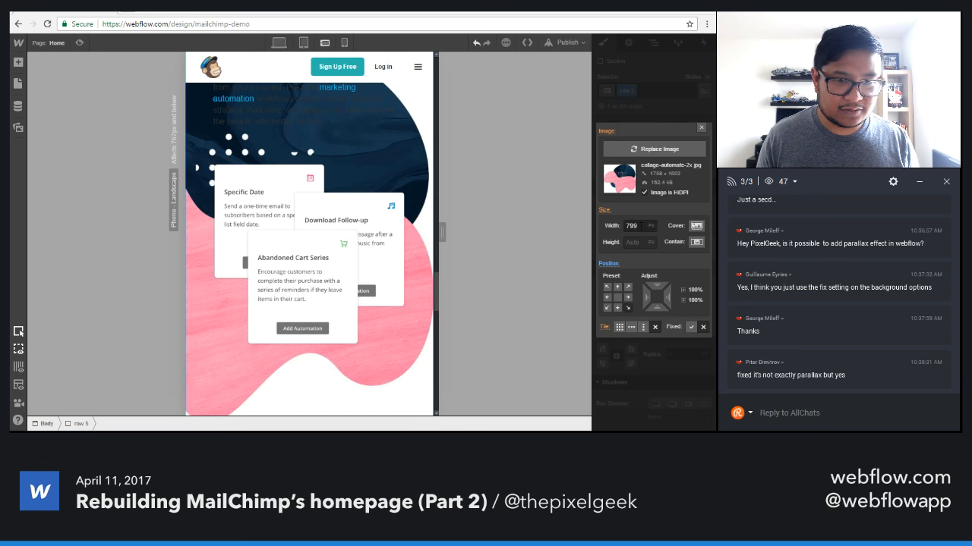
Reduce the Automate background image's width to 509 px.
left_click(642, 226)
type("649")
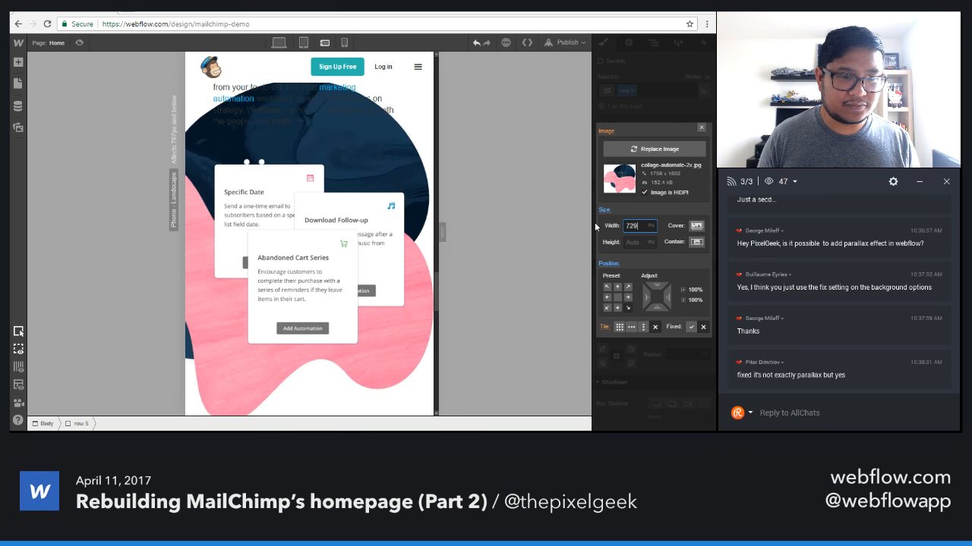
key("shift+Down")
key("shift+Down")
key("shift+Down")
key("shift+Down")
key("shift+Down")
key("shift+Down")
key("shift+Down")
key("shift+Down")
key("shift+Down")
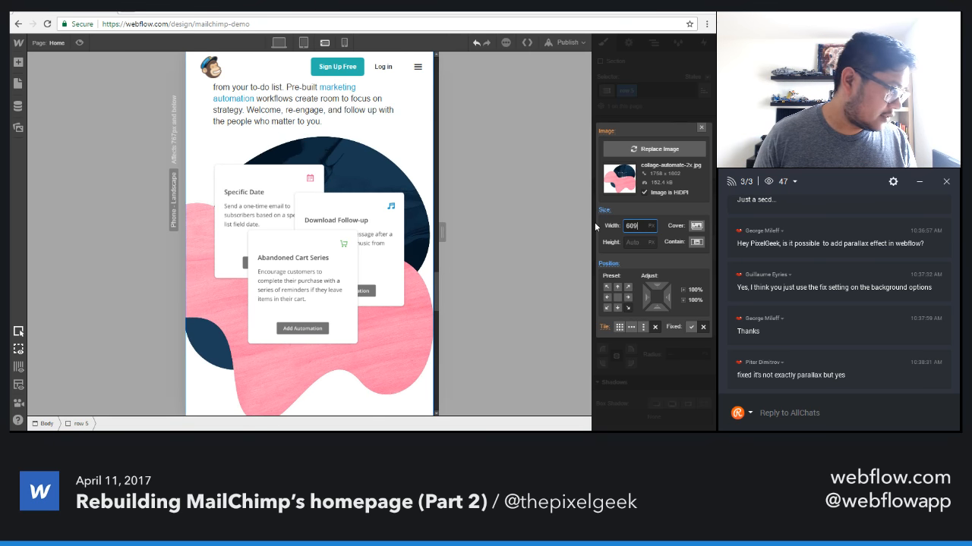
key("shift+Down")
key("shift+Down")
key("shift+Down")
key("shift+Down")
key("shift+Down")
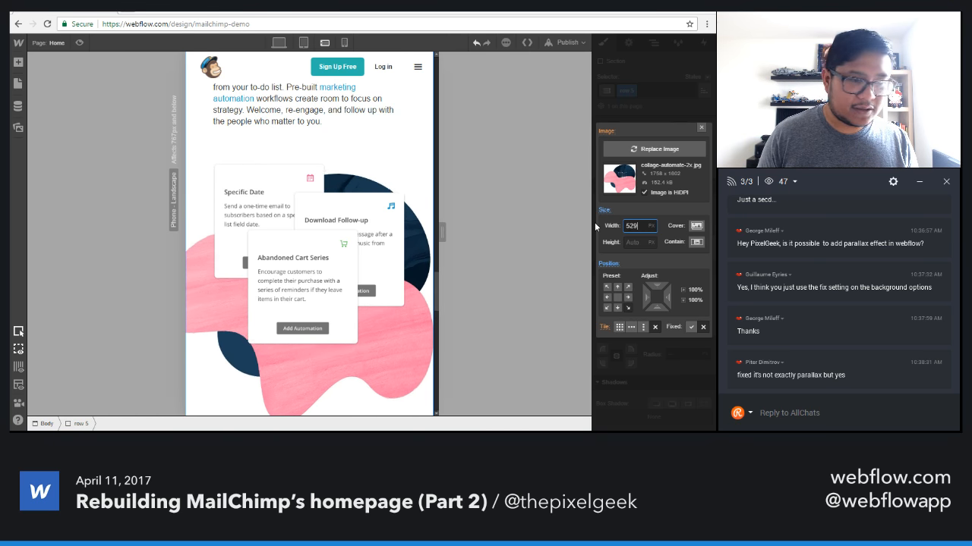
Anchor the Automate background image at the bottom left and shift its horizontal offset to -189 px.
left_click(628, 297)
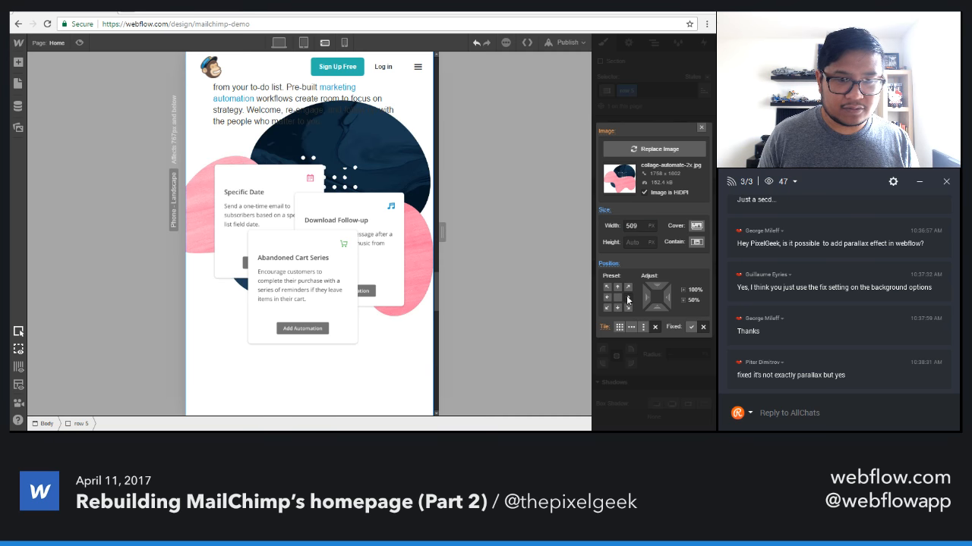
left_click(607, 298)
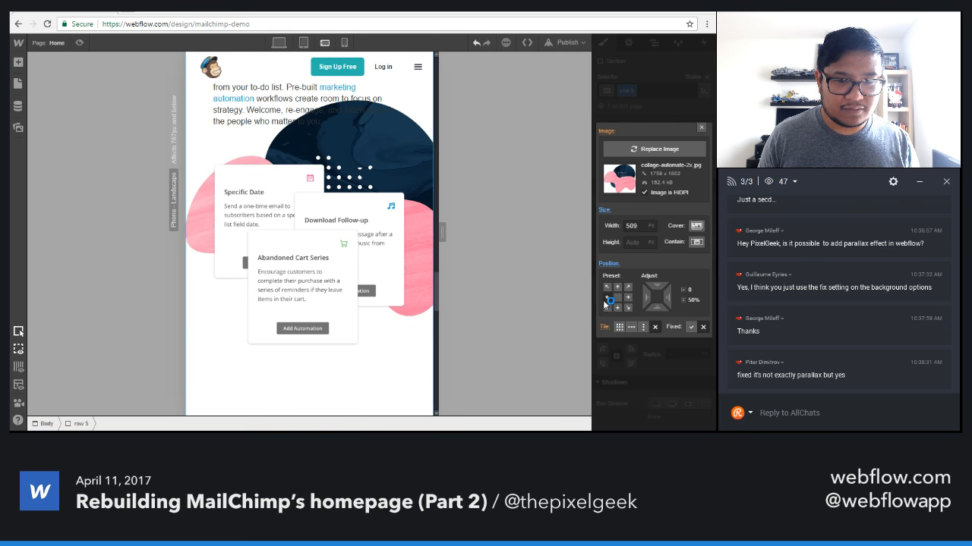
left_click(607, 307)
left_click(606, 288)
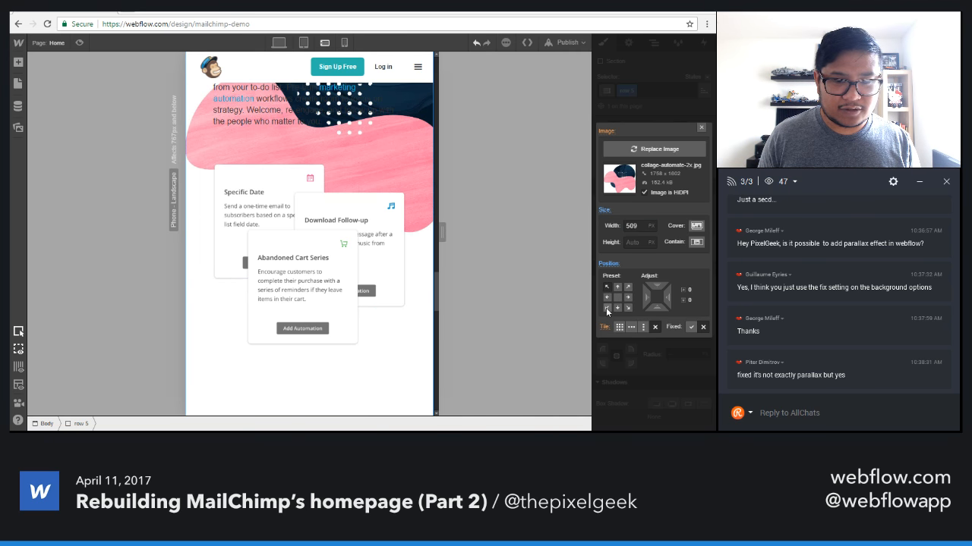
left_click(607, 308)
left_click_drag(644, 296, 350, 301)
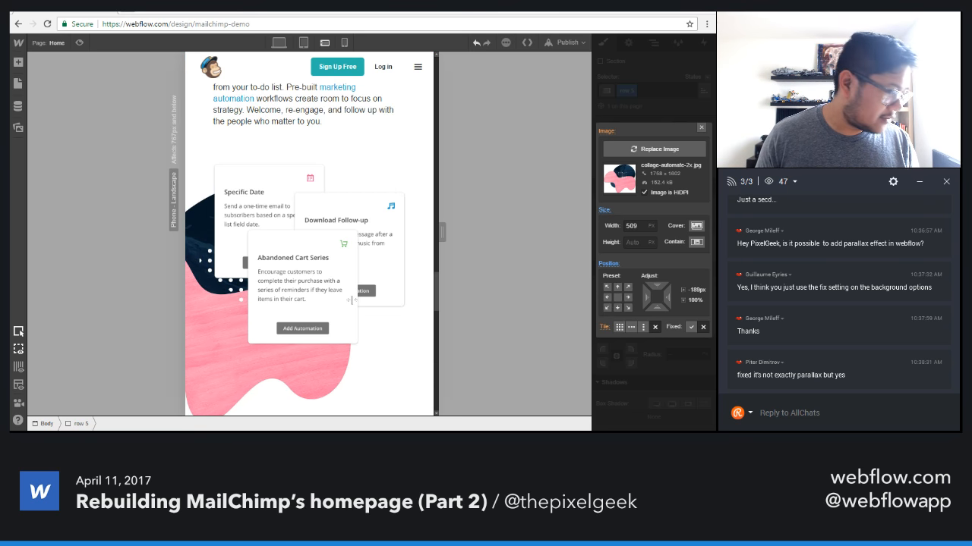
Examine the spacing around the Automate section and the padding of the Advertise section (row 4) above it.
scroll(364, 329, "up", 3)
scroll(364, 329, "down", 5)
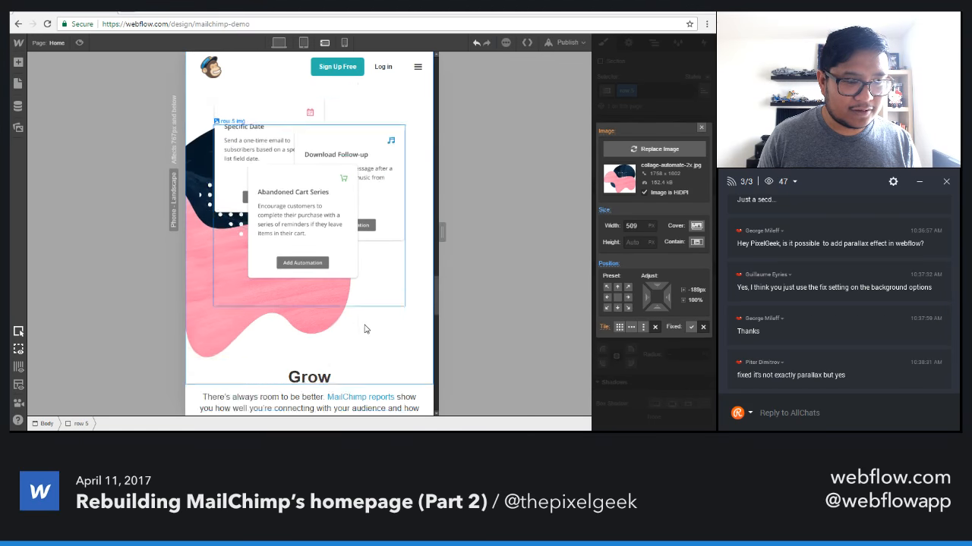
scroll(364, 328, "down", 2)
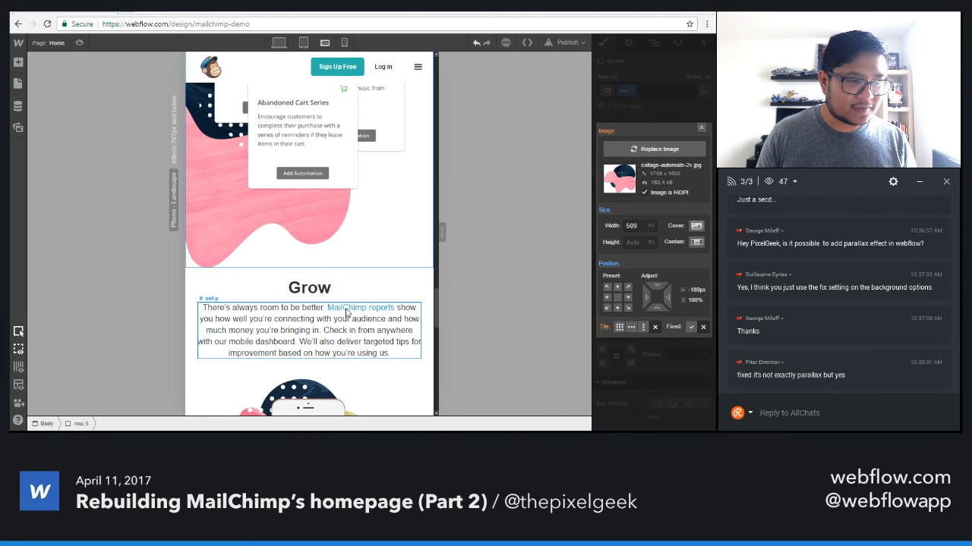
scroll(267, 322, "up", 4)
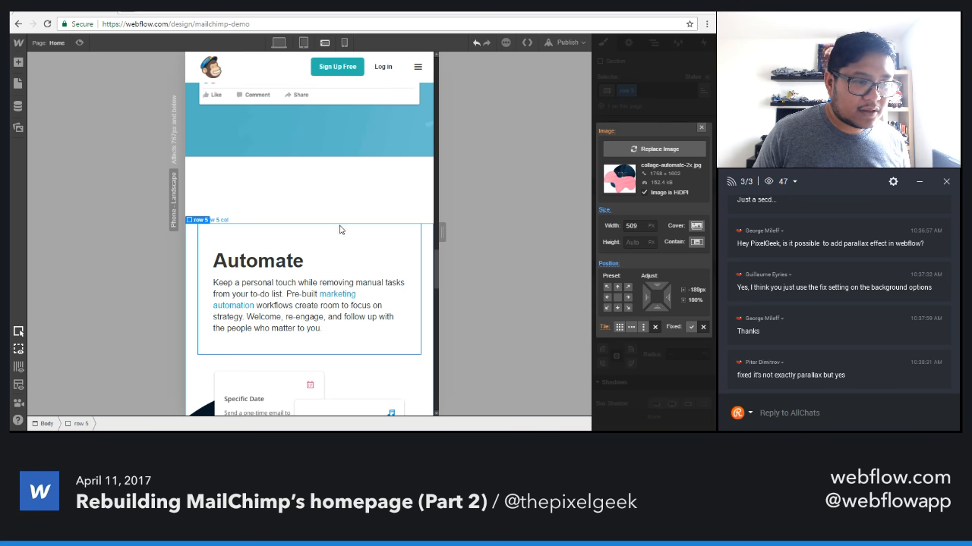
scroll(338, 231, "up", 5)
scroll(339, 233, "down", 4)
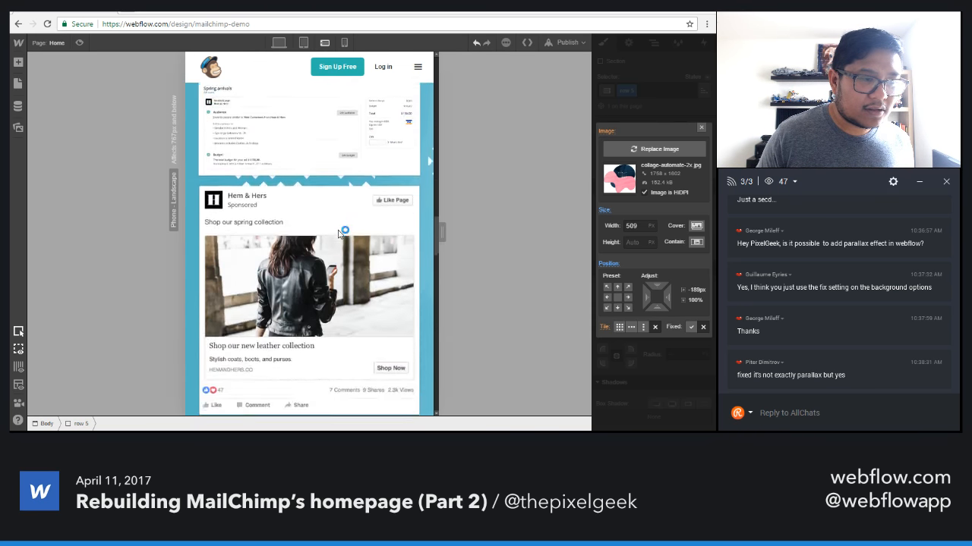
scroll(323, 203, "up", 4)
left_click(280, 170)
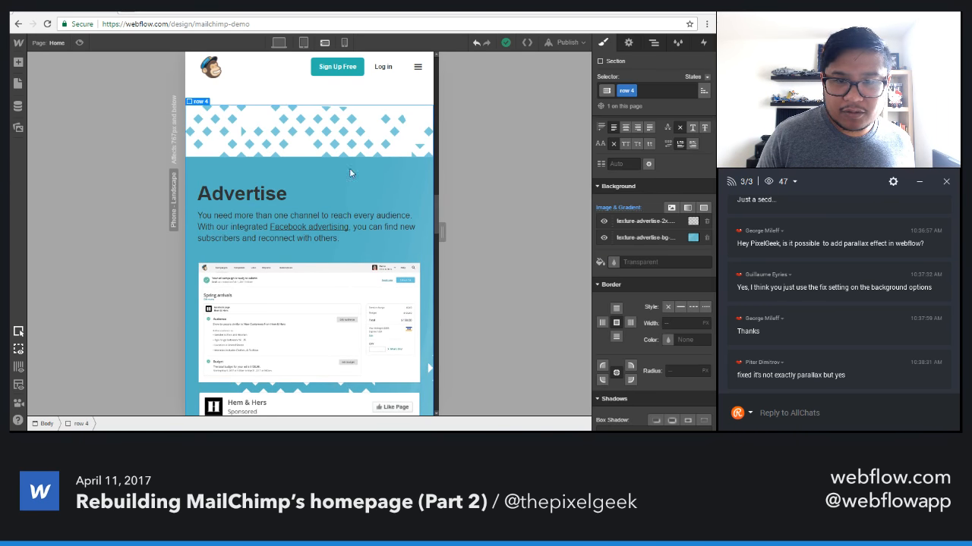
scroll(614, 218, "up", 6)
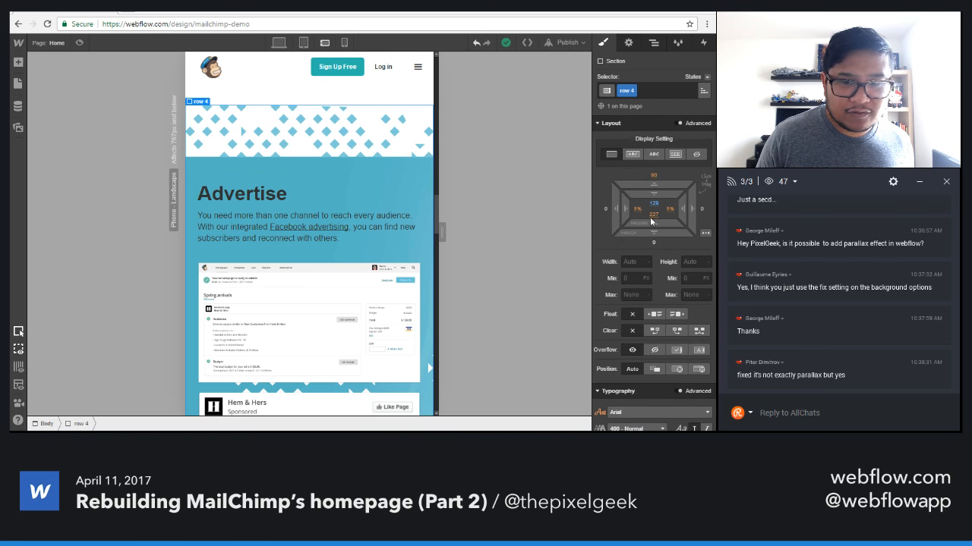
scroll(399, 205, "down", 5)
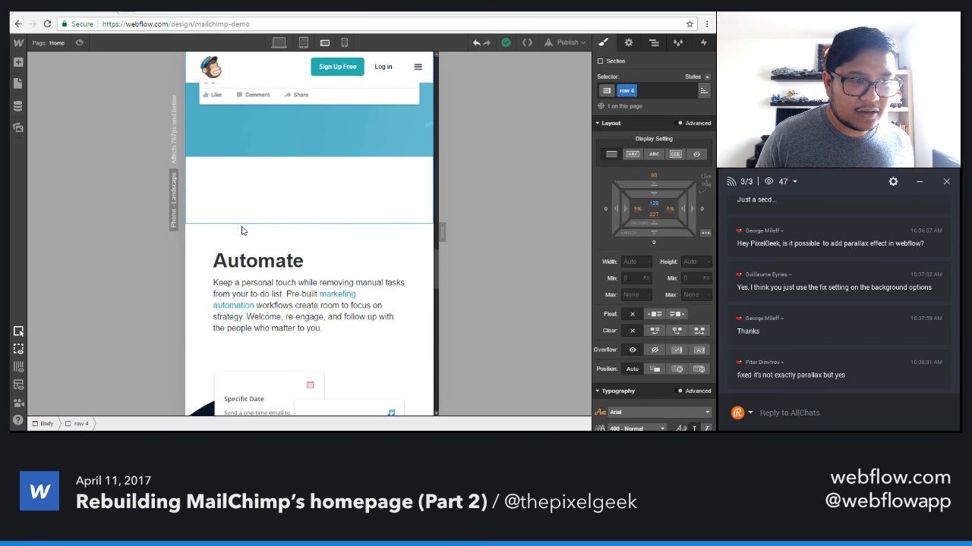
Set the left and right padding of the Automate section's columns (row 5 col) to 0.
left_click(231, 244)
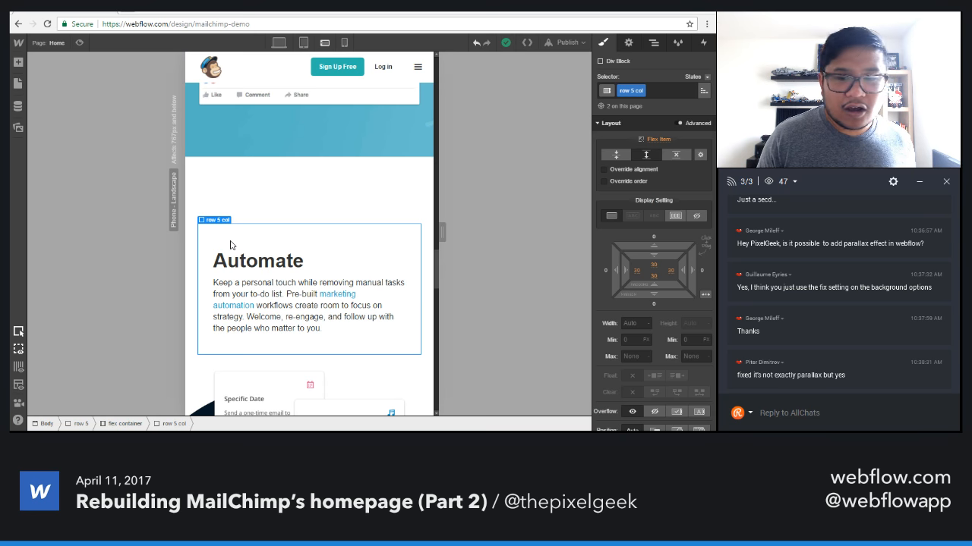
scroll(646, 270, "down", 2)
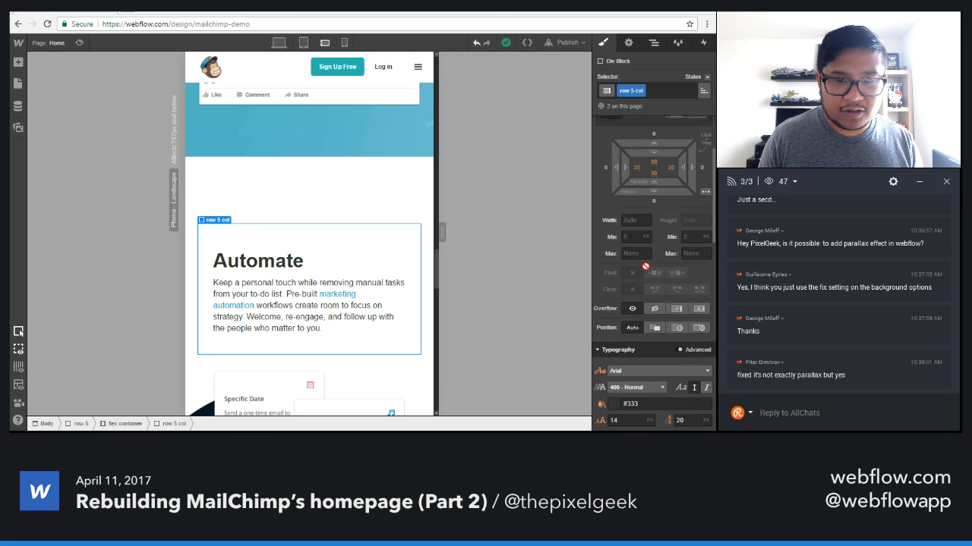
left_click(636, 168)
type("0")
key("Return")
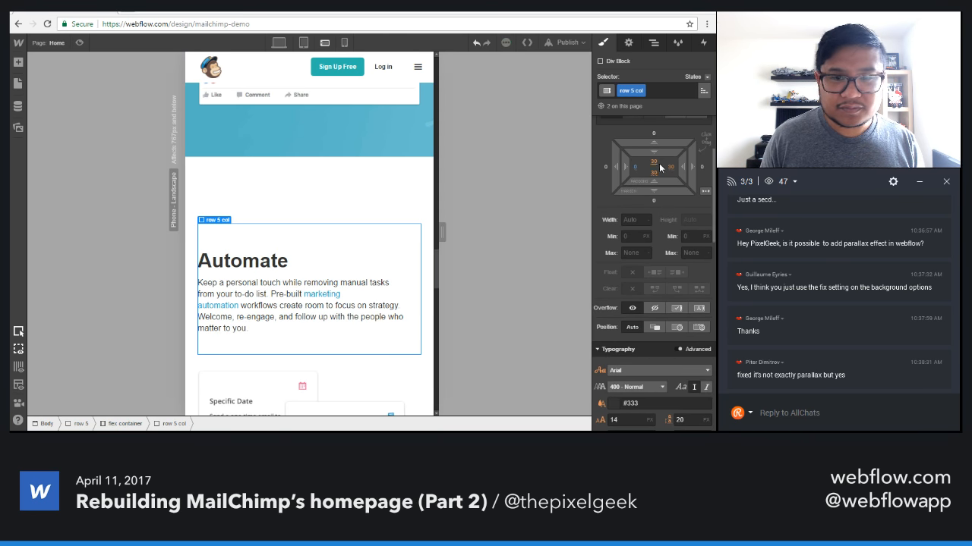
left_click(670, 169)
key("Return")
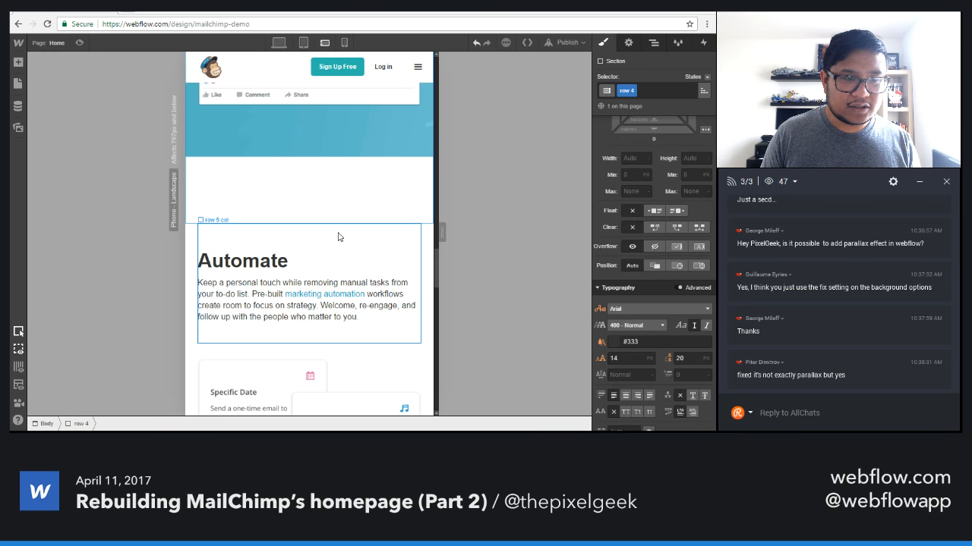
Reduce the Advertise section's (row 4) bottom padding to 115 px.
left_click(258, 189)
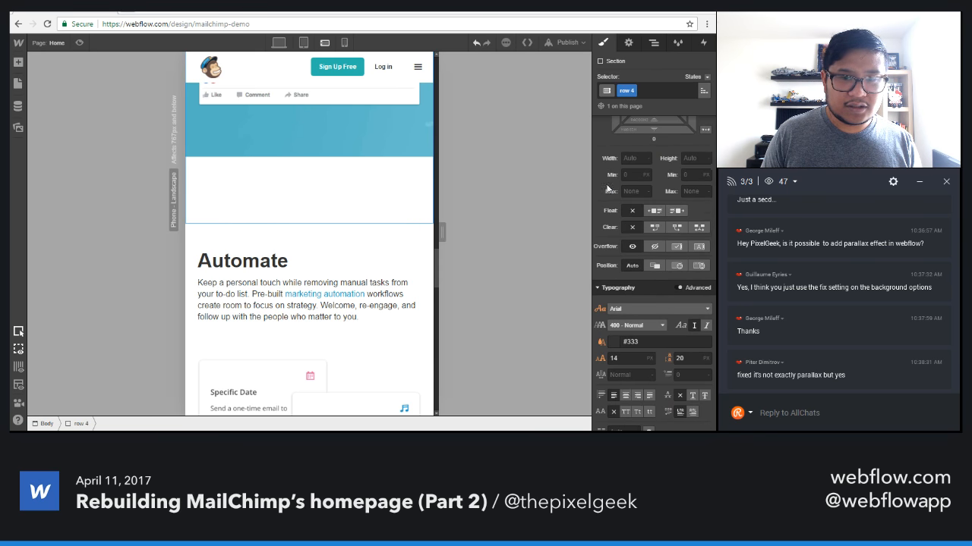
scroll(644, 252, "up", 2)
left_click_drag(654, 223, 652, 400)
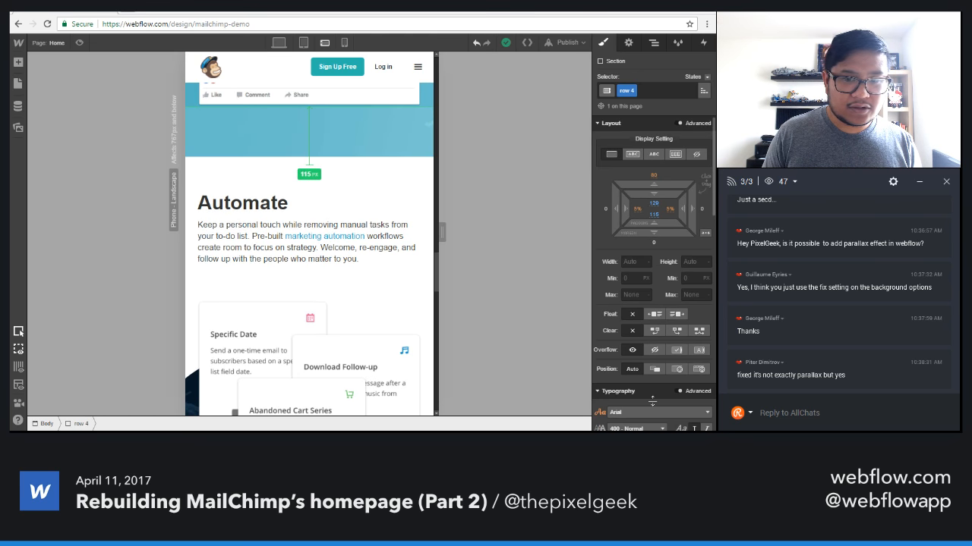
scroll(391, 325, "down", 5)
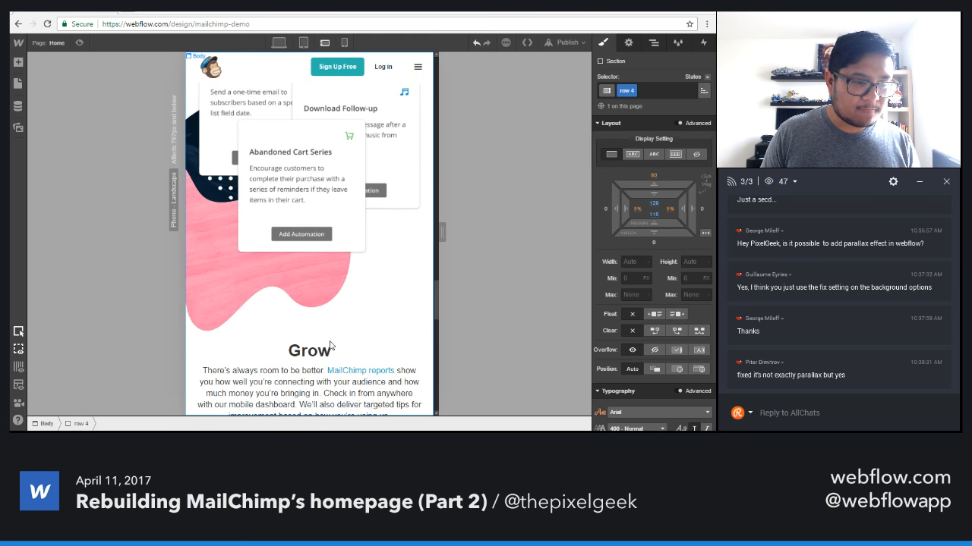
Left-align the text of the Grow section (row 6) and check the layout down to its phone image.
scroll(391, 326, "down", 1)
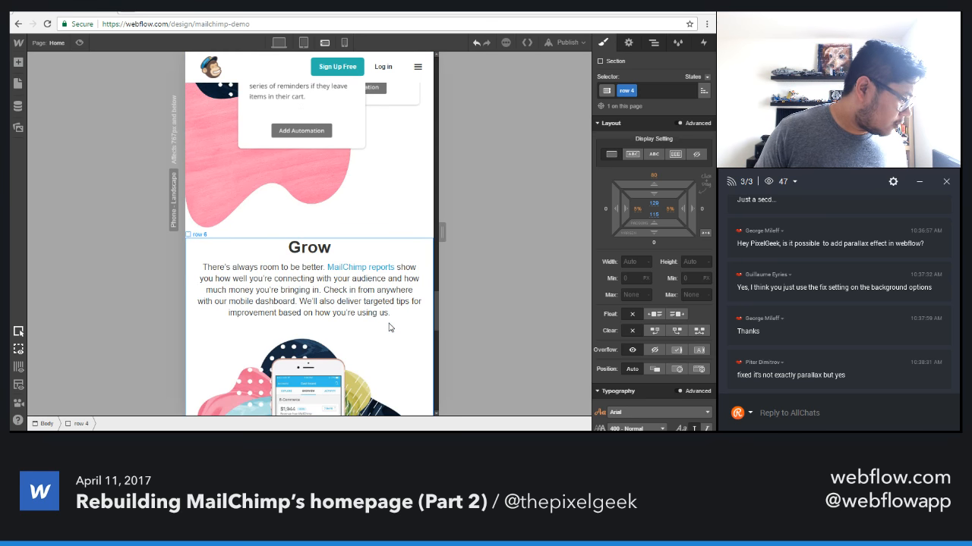
left_click(194, 251)
scroll(636, 325, "down", 4)
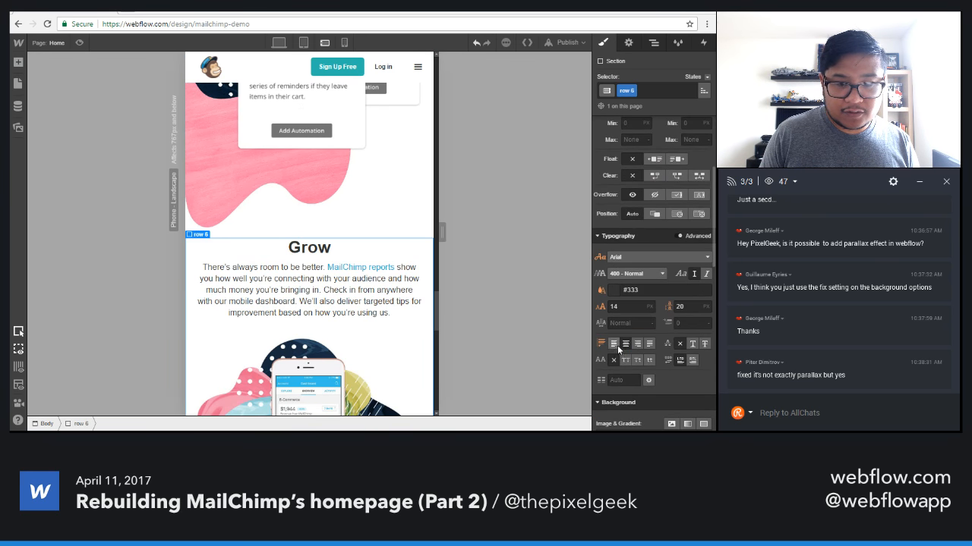
left_click(600, 343)
scroll(350, 330, "down", 3)
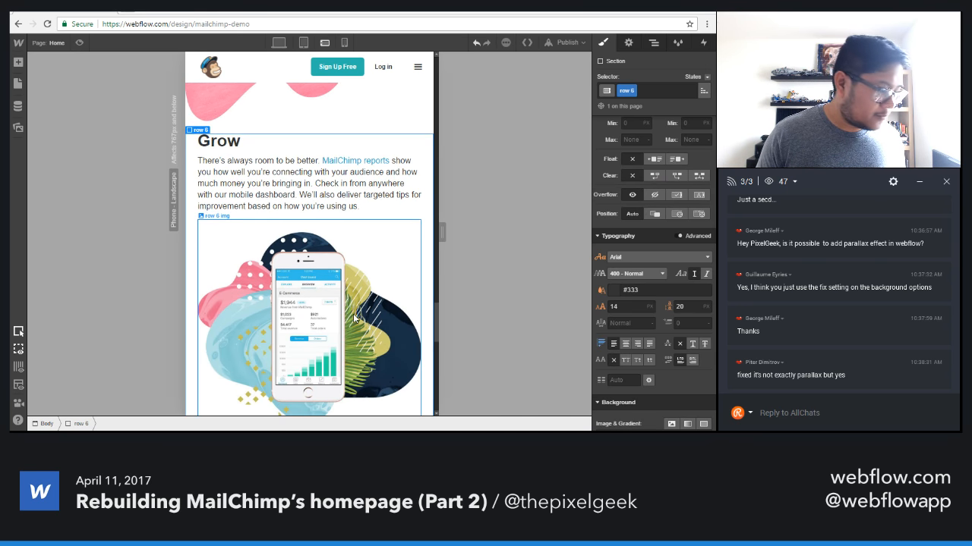
scroll(354, 319, "down", 3)
scroll(354, 319, "up", 2)
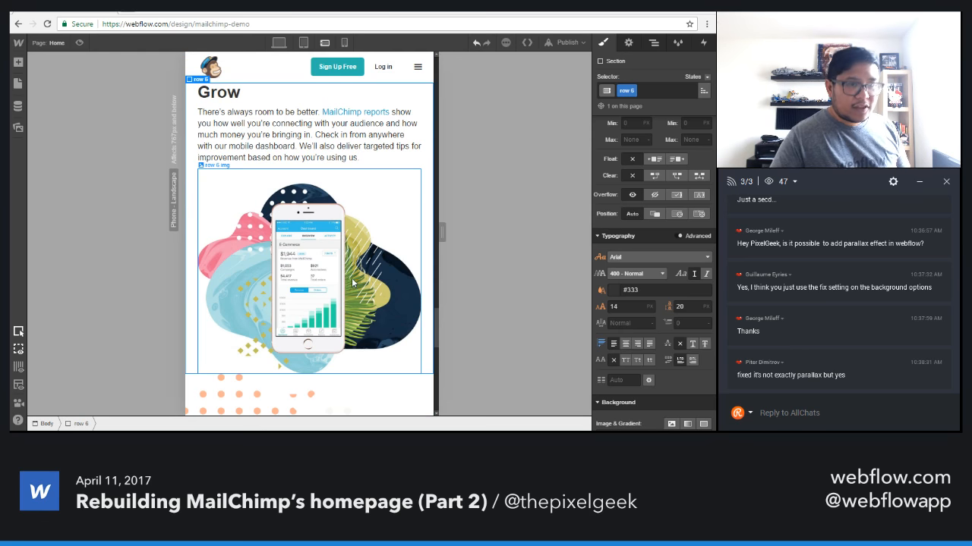
Compare how the Grow section's phone image is sized in the phone landscape and desktop layouts.
left_click(302, 44)
left_click(324, 44)
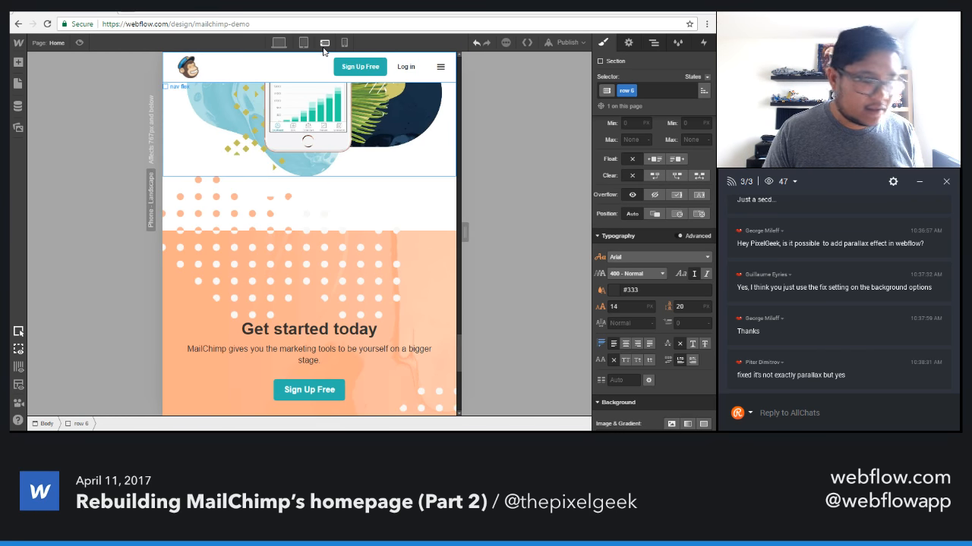
scroll(311, 311, "up", 3)
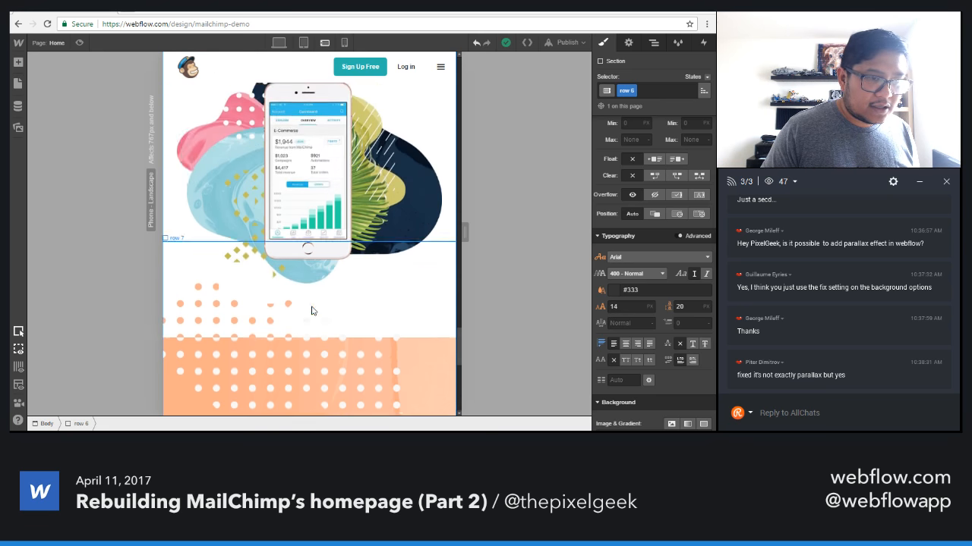
left_click(304, 232)
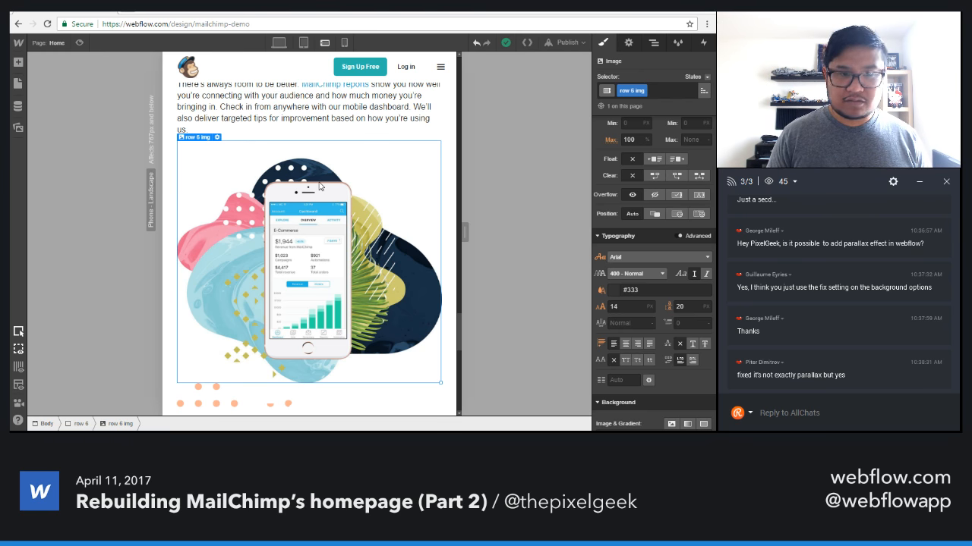
left_click(279, 43)
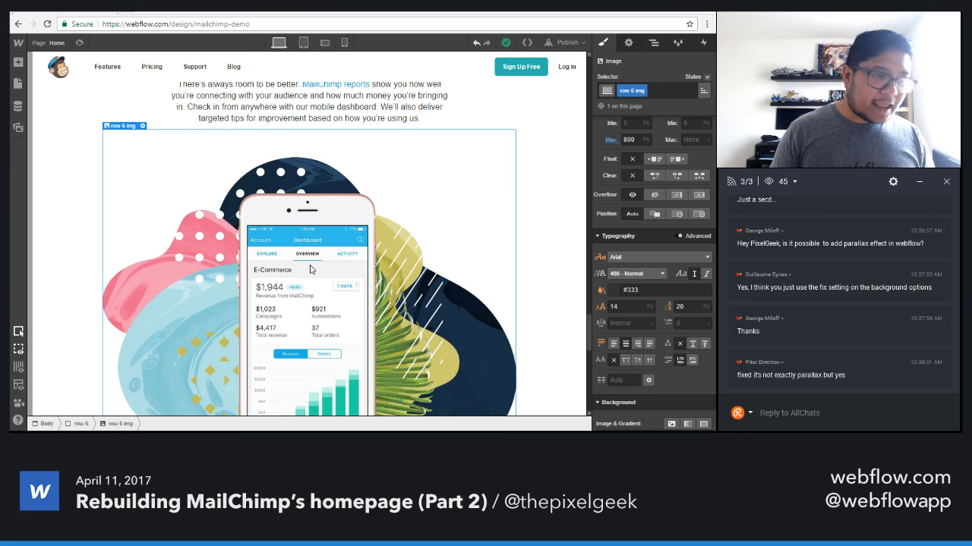
left_click(327, 44)
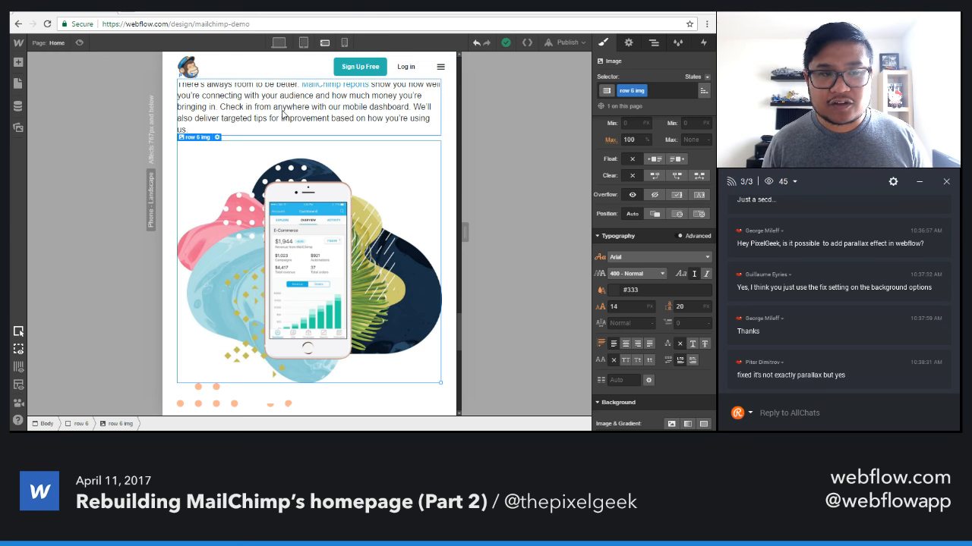
In the desktop layout, add a div block below the Grow section's text and delete the existing phone image.
left_click(279, 43)
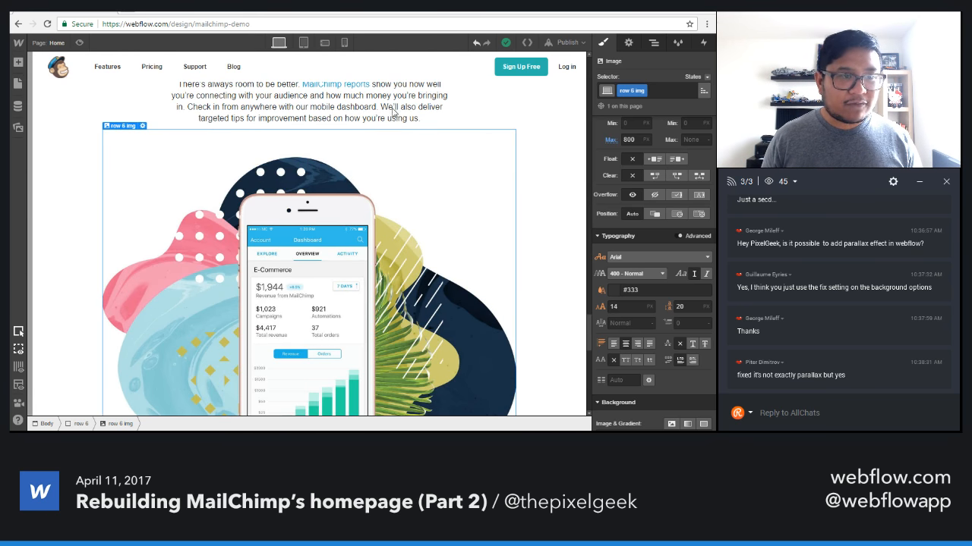
key("a")
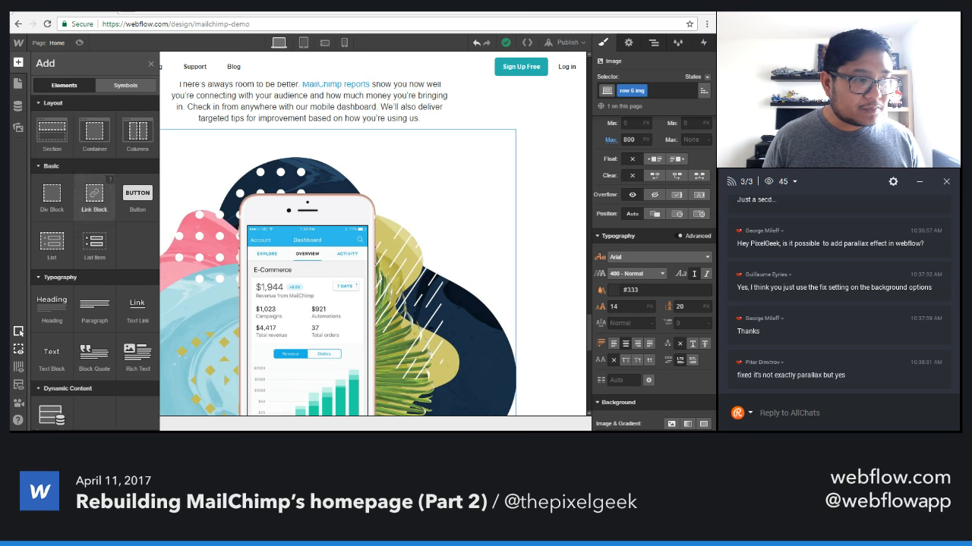
left_click_drag(51, 197, 258, 178)
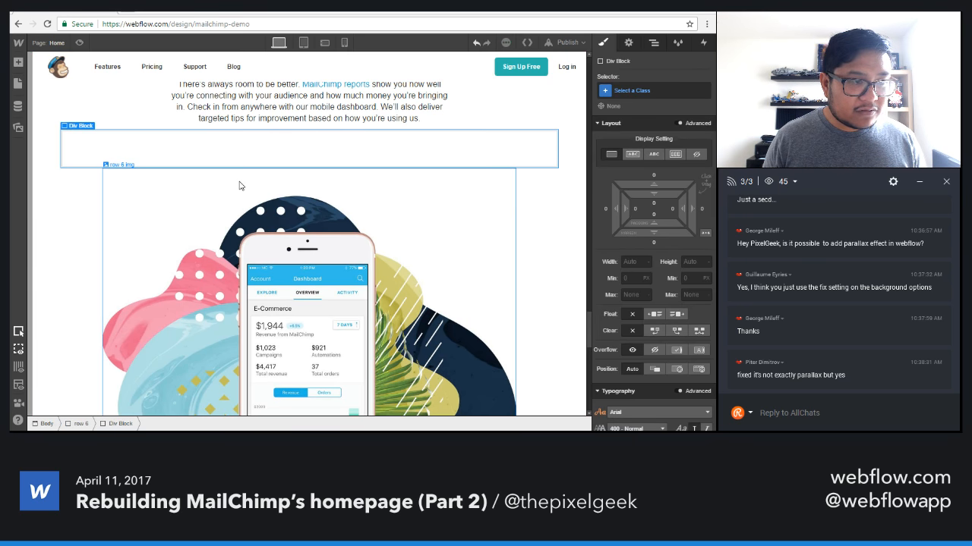
left_click(280, 268)
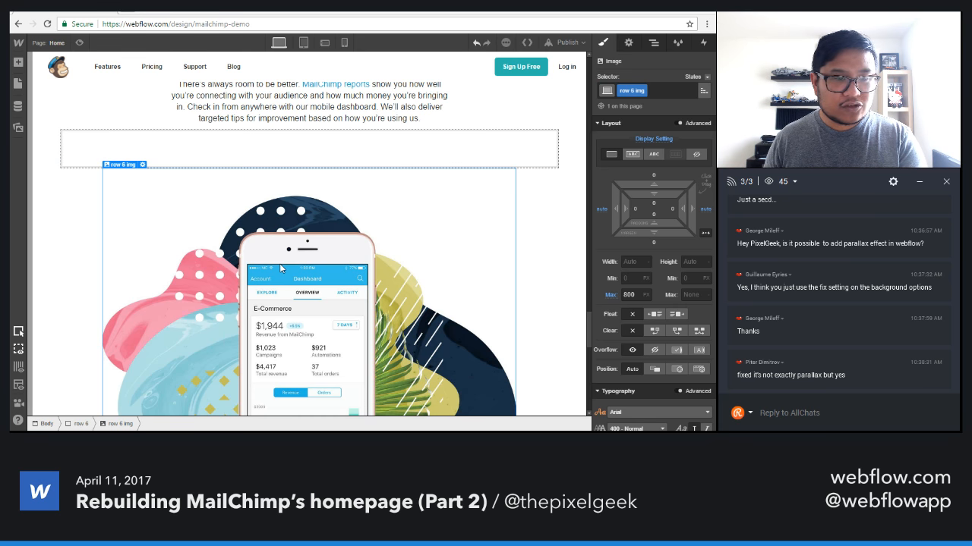
key("Delete")
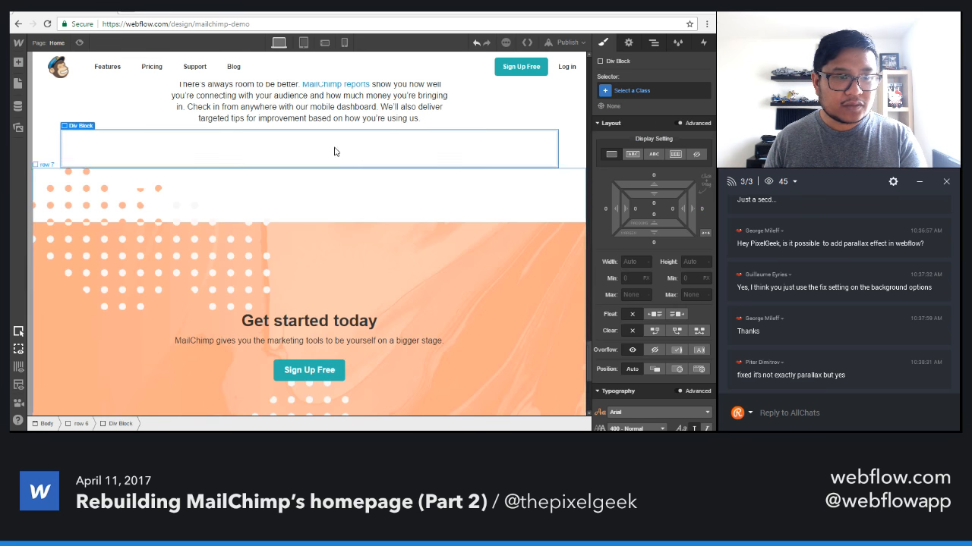
Assign the existing row 6 img class to the new div block.
left_click(642, 91)
type("row")
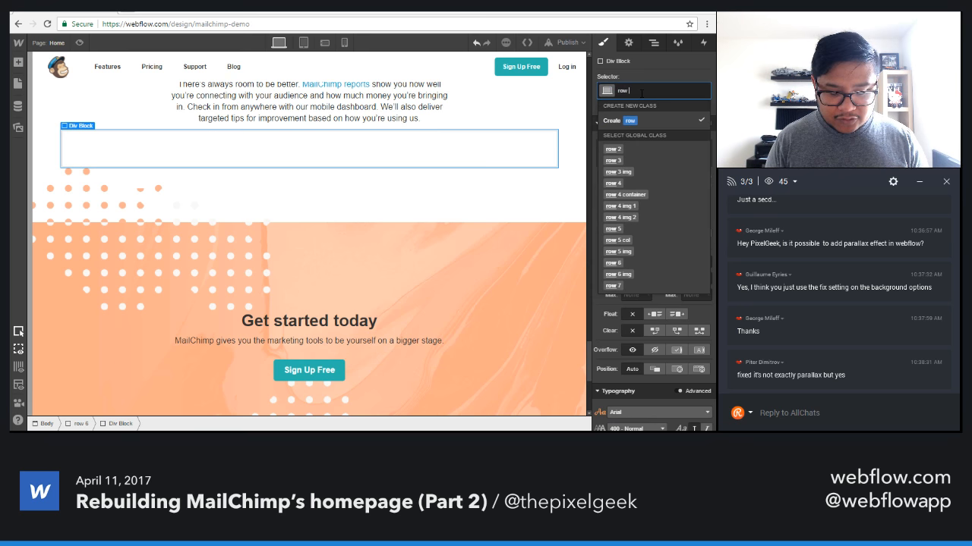
type(" 6 im")
key("Down")
key("Return")
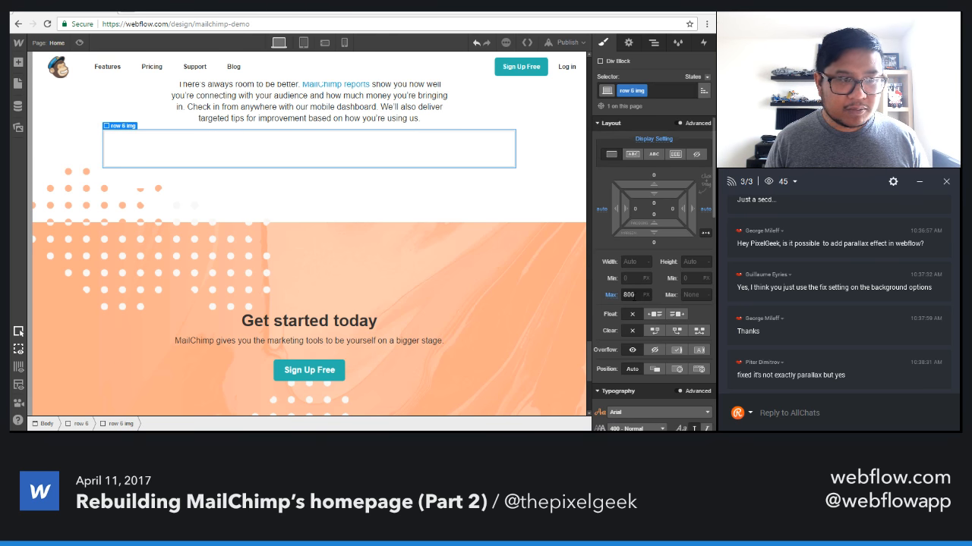
Give the row 6 img block the background image collage-grow-2x.jpg, set as HiDPI, centred and without tiling.
scroll(660, 250, "down", 5)
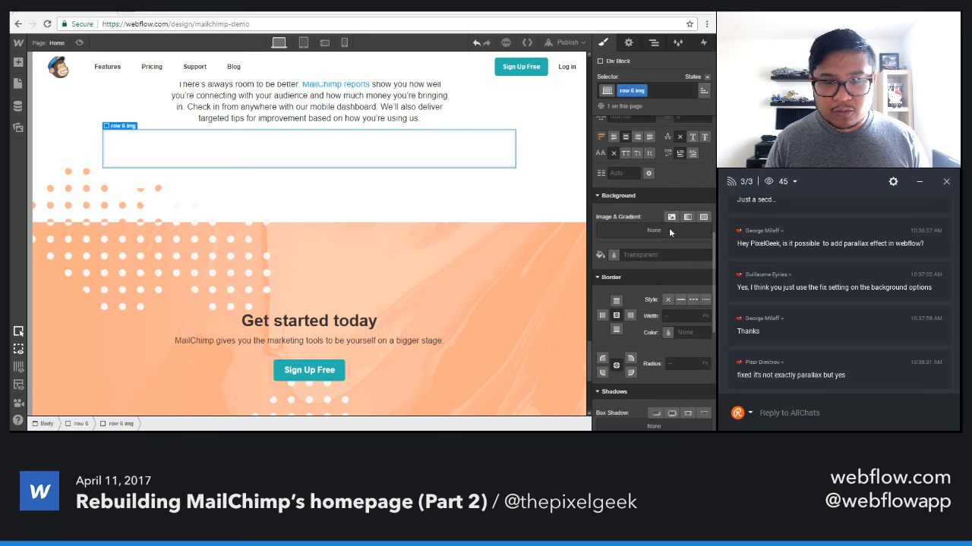
left_click(671, 217)
left_click(625, 150)
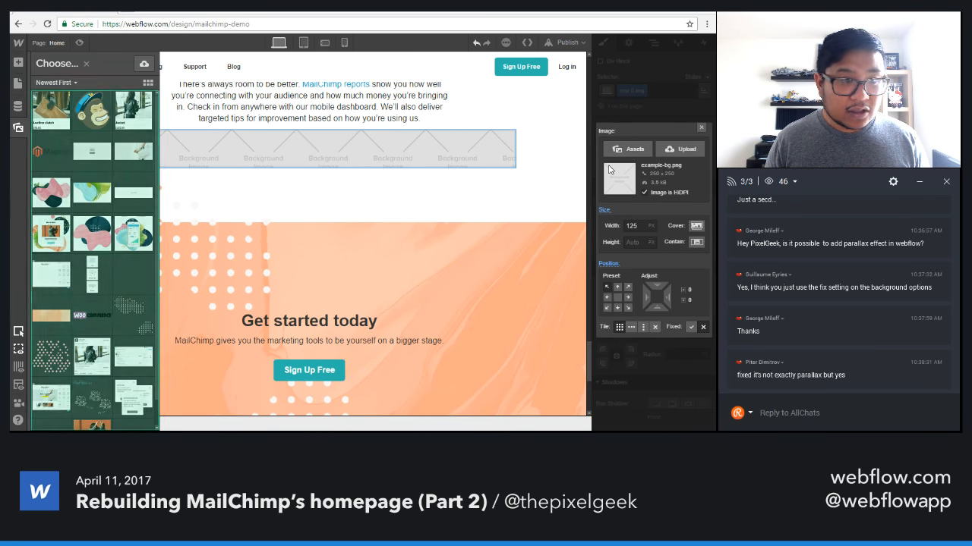
left_click(146, 240)
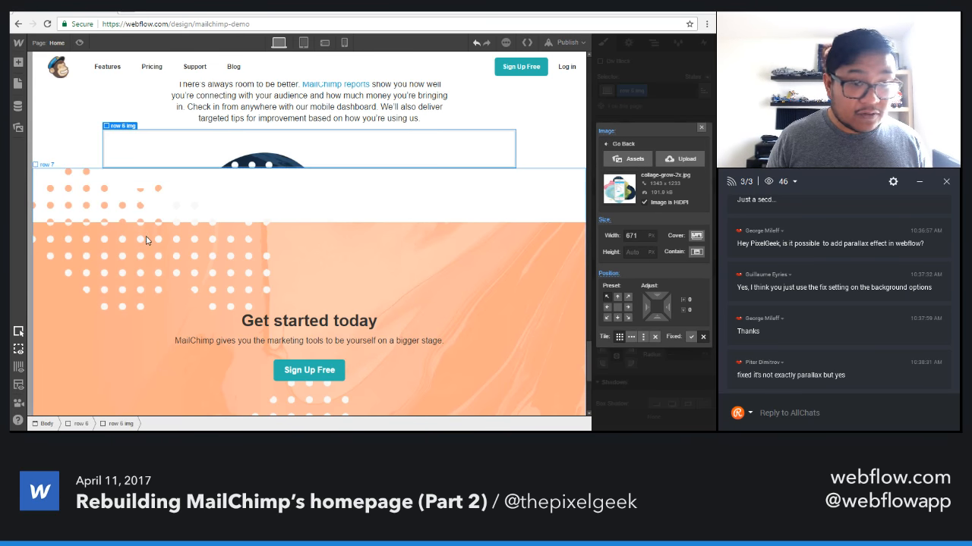
left_click(695, 252)
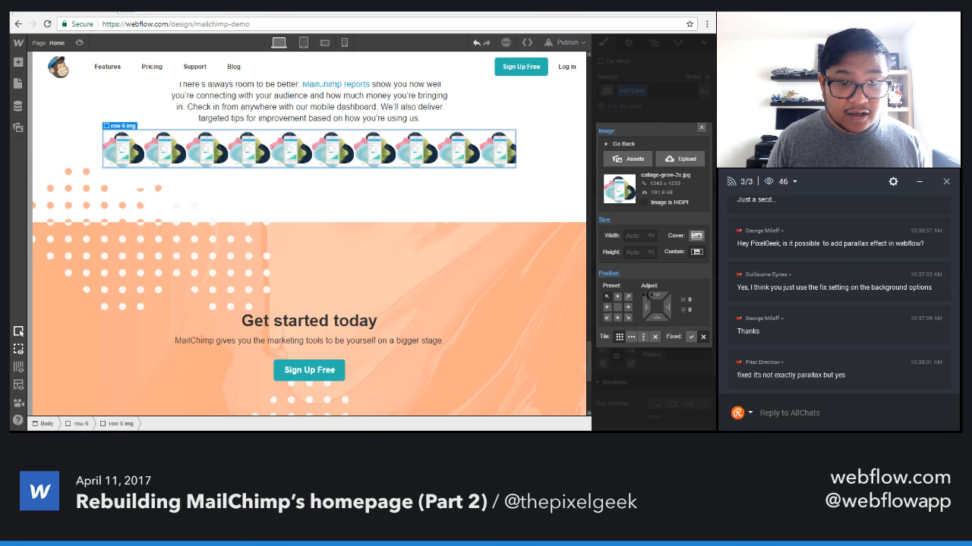
left_click(654, 336)
left_click(617, 307)
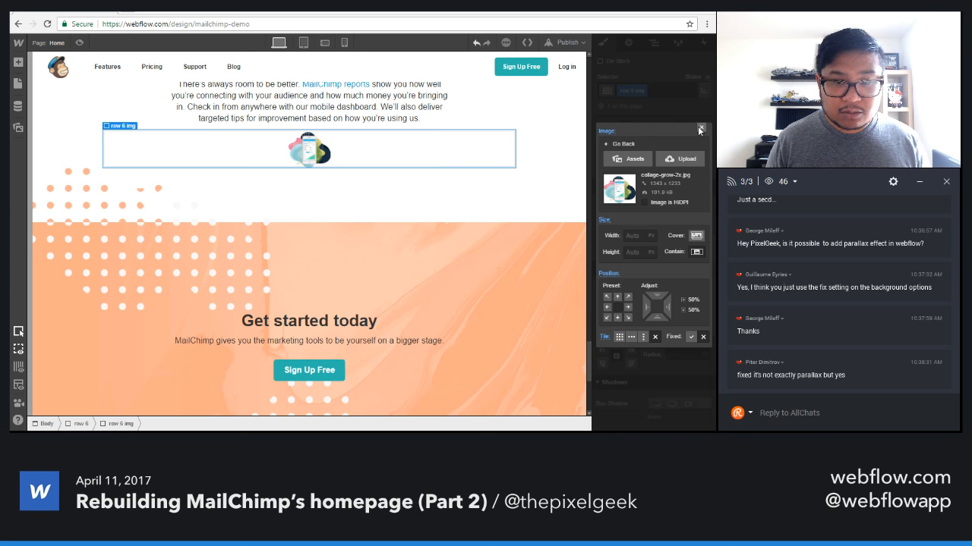
left_click(680, 202)
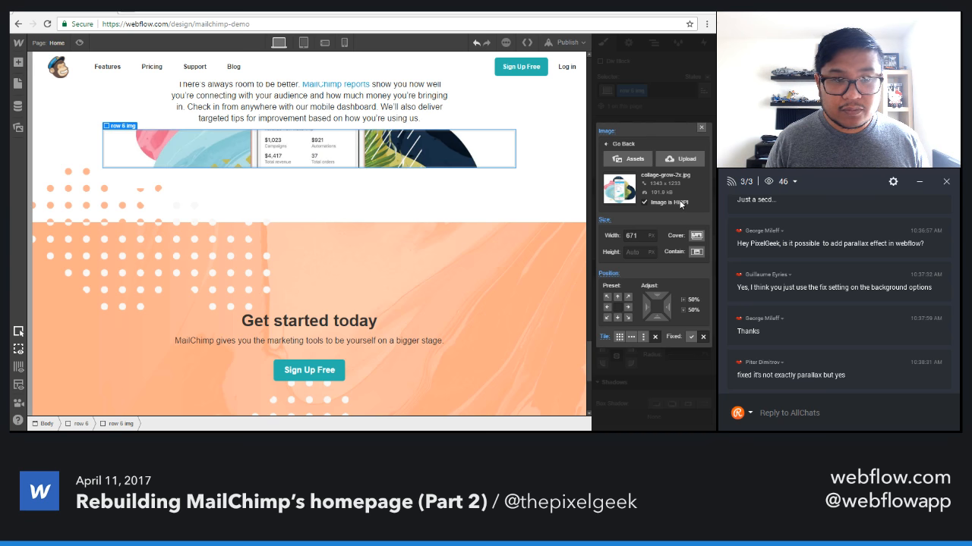
left_click(700, 128)
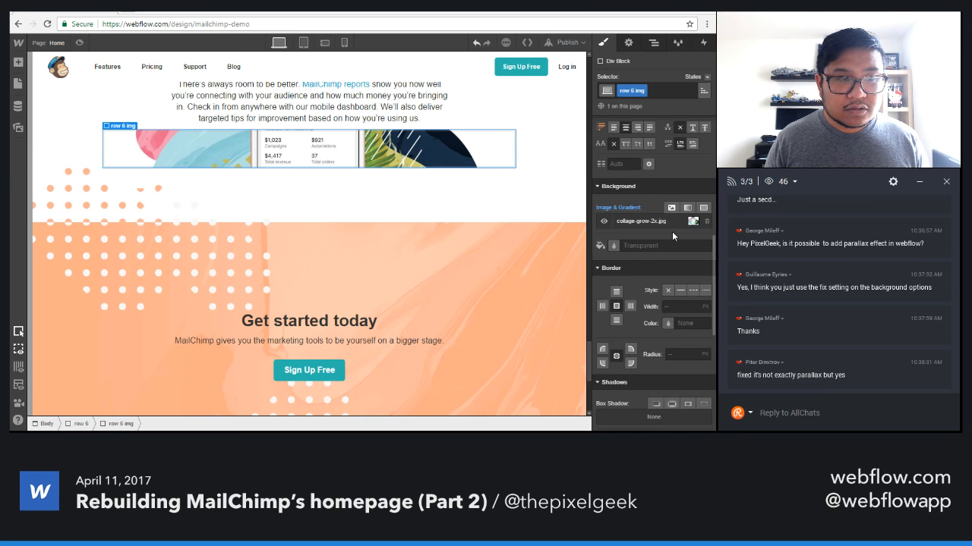
Remove the maximum width style from the row 6 img block.
scroll(672, 231, "up", 6)
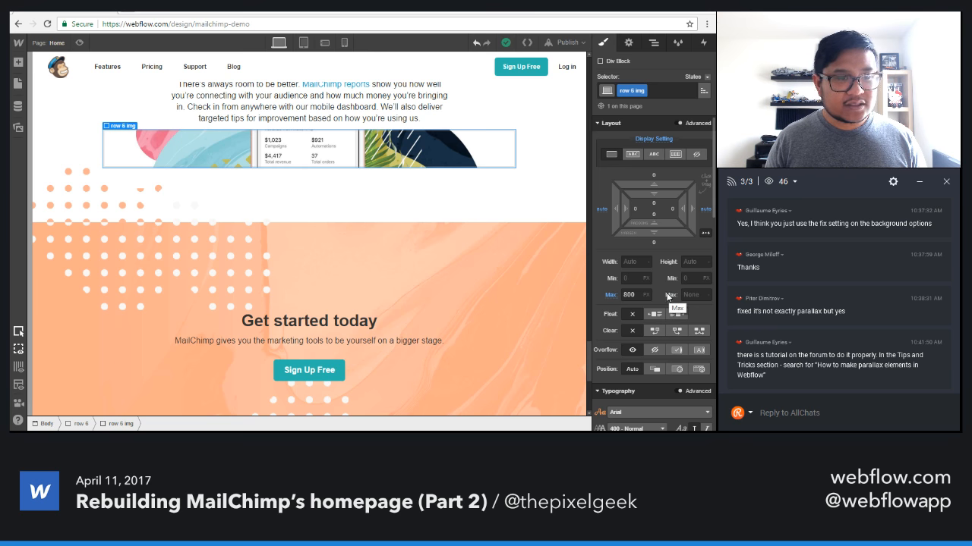
left_click(611, 294)
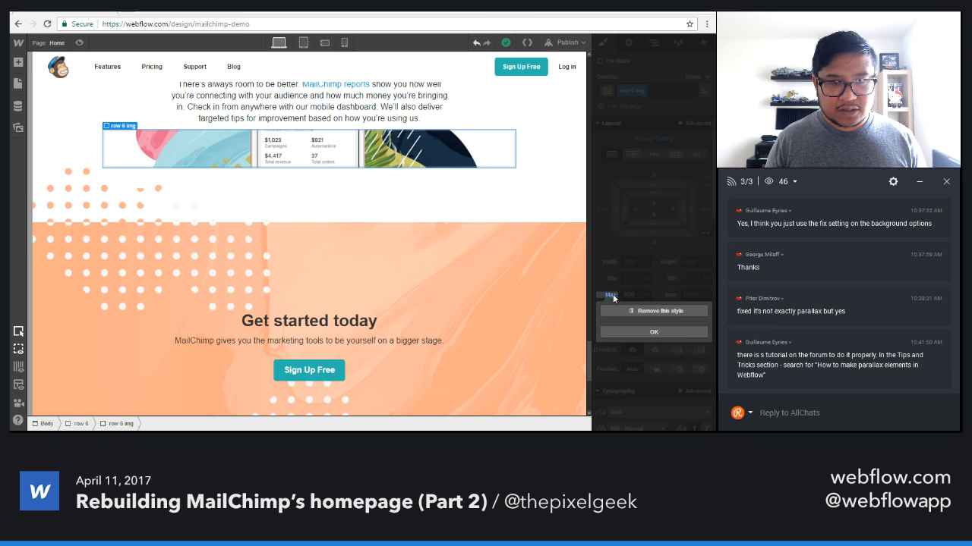
left_click(622, 310)
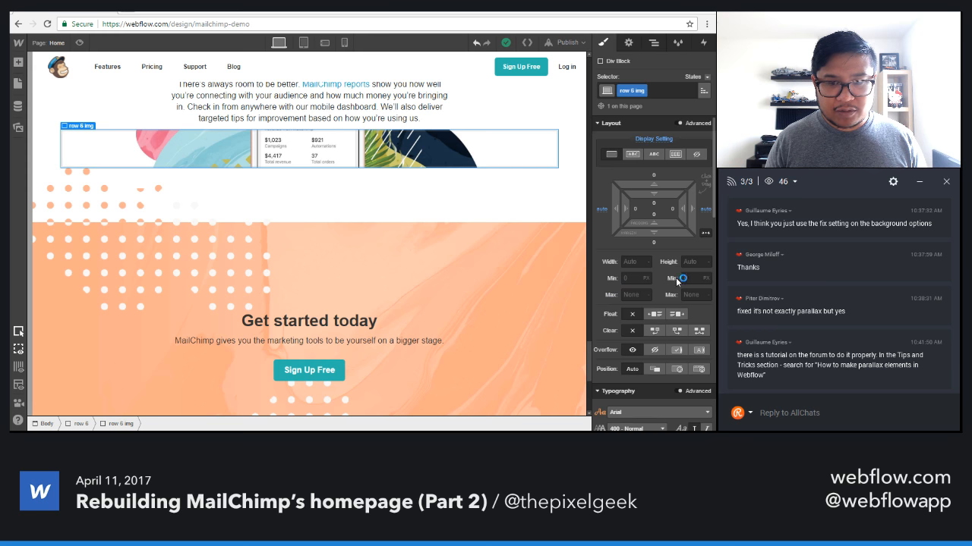
Set the row 6 img block's height to 800 px and adjust it in 10 px increments to 580 px.
left_click(689, 261)
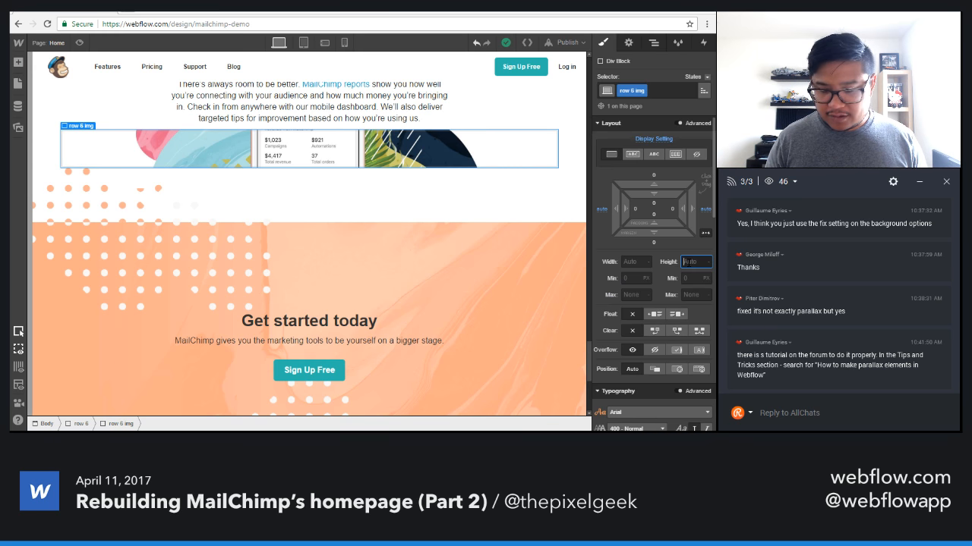
type("800")
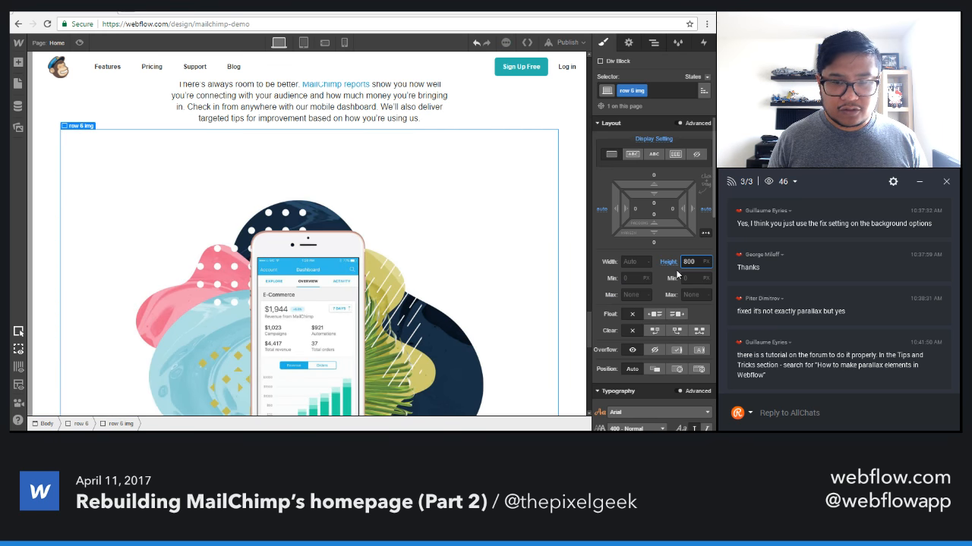
key("shift+Down")
key("shift+Down")
key("shift+Down")
key("shift+Down")
key("shift+Down")
key("shift+Down")
key("shift+Down")
key("shift+Down")
key("shift+Down")
key("shift+Down")
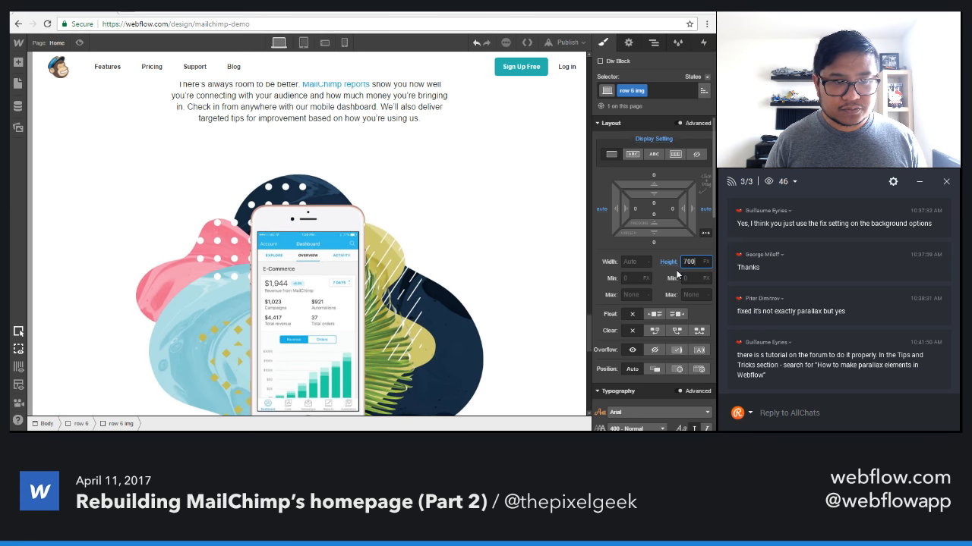
key("shift+Down")
key("shift+Down")
key("shift+Down")
key("shift+Down")
key("shift+Down")
key("shift+Down")
key("shift+Down")
key("shift+Down")
key("shift+Down")
key("shift+Down")
key("shift+Down")
key("shift+Down")
key("shift+Down")
key("shift+Down")
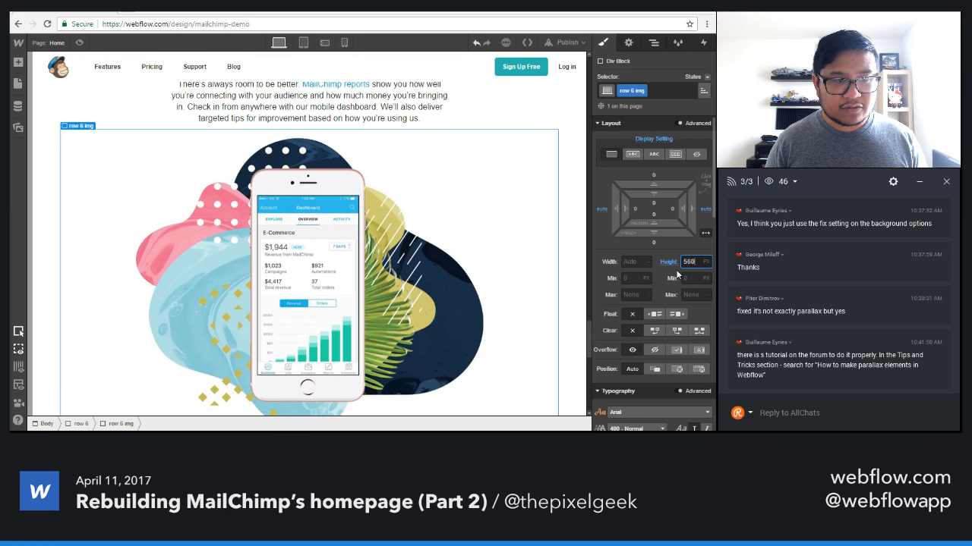
key("shift+Down")
key("shift+Down")
key("shift+Down")
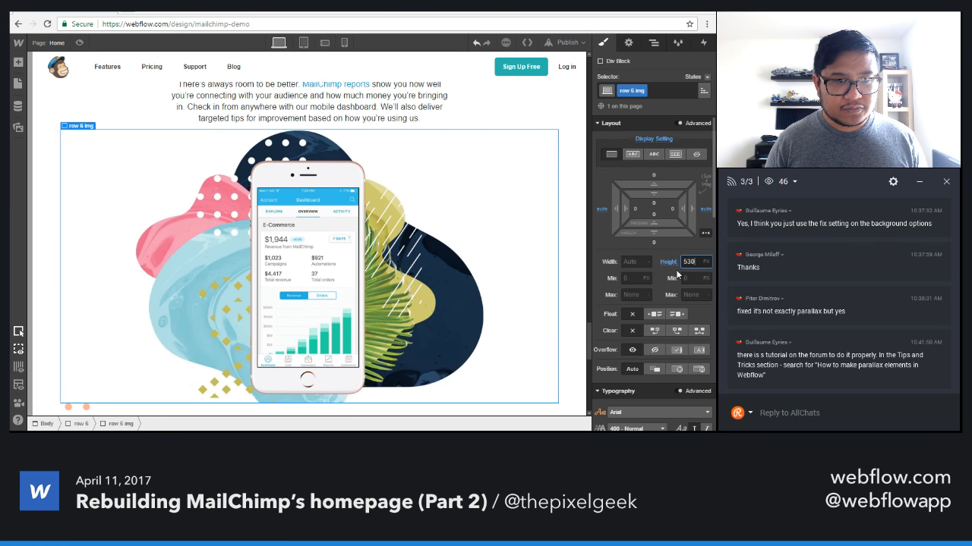
key("shift+Up")
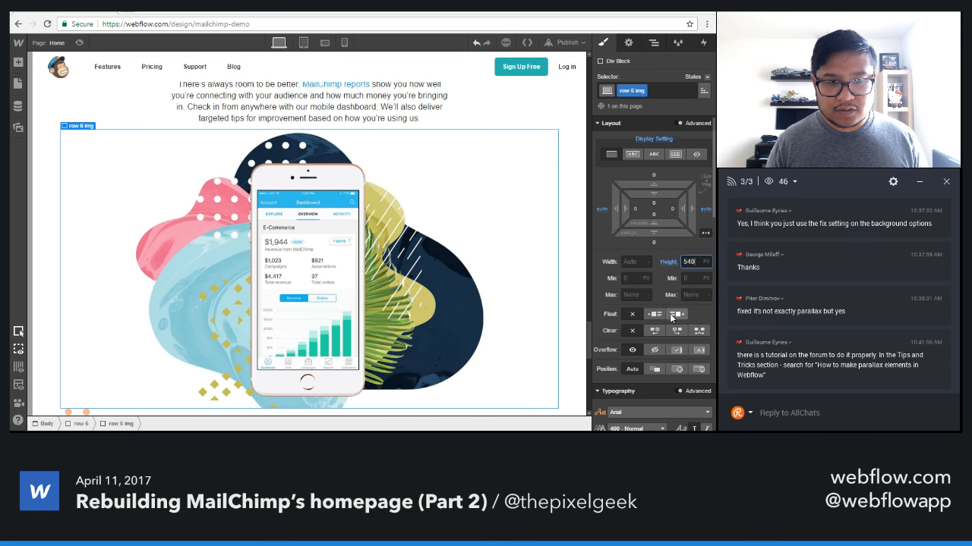
scroll(670, 313, "down", 2)
key("shift+Up")
key("shift+Up")
key("shift+Up")
key("shift+Up")
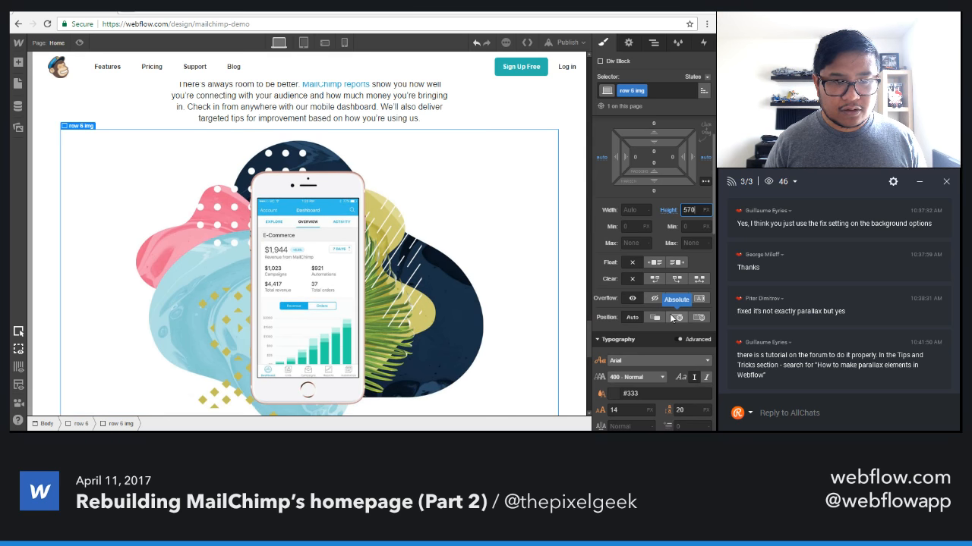
Position the row 6 img block's background image at the bottom centre, 50% horizontally and 100% vertically.
scroll(667, 330, "down", 5)
left_click(637, 282)
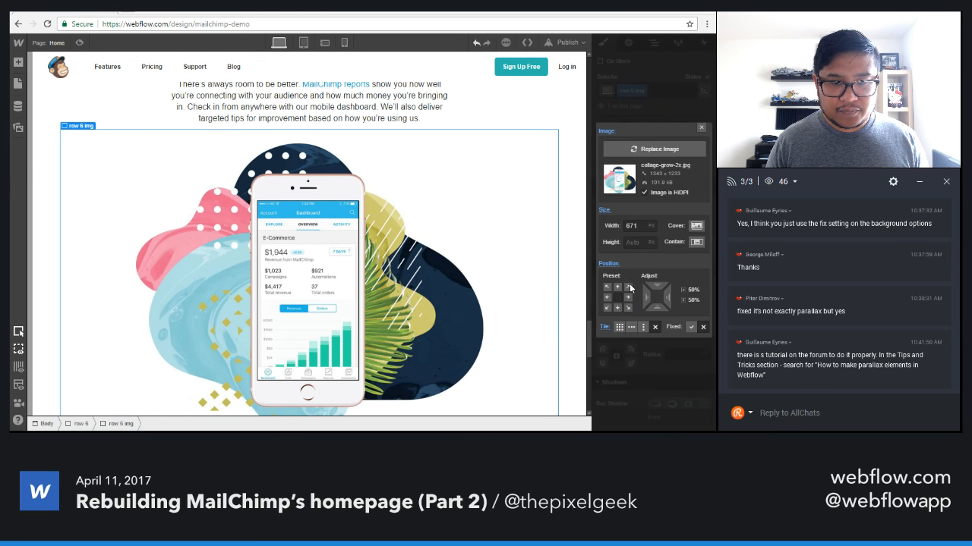
left_click(618, 286)
left_click(617, 308)
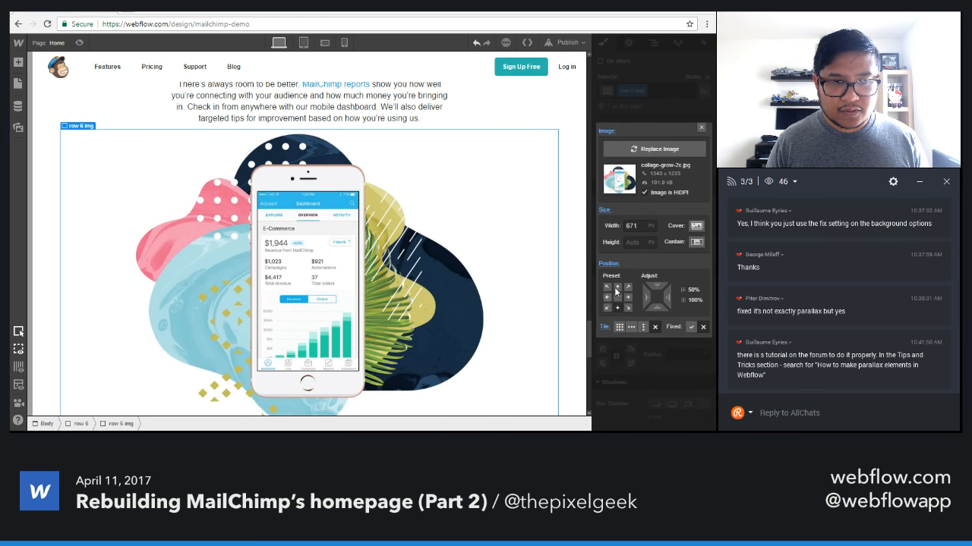
left_click(701, 127)
Try a height of 590 px for the row 6 img block and return it to 580 px.
scroll(419, 339, "down", 2)
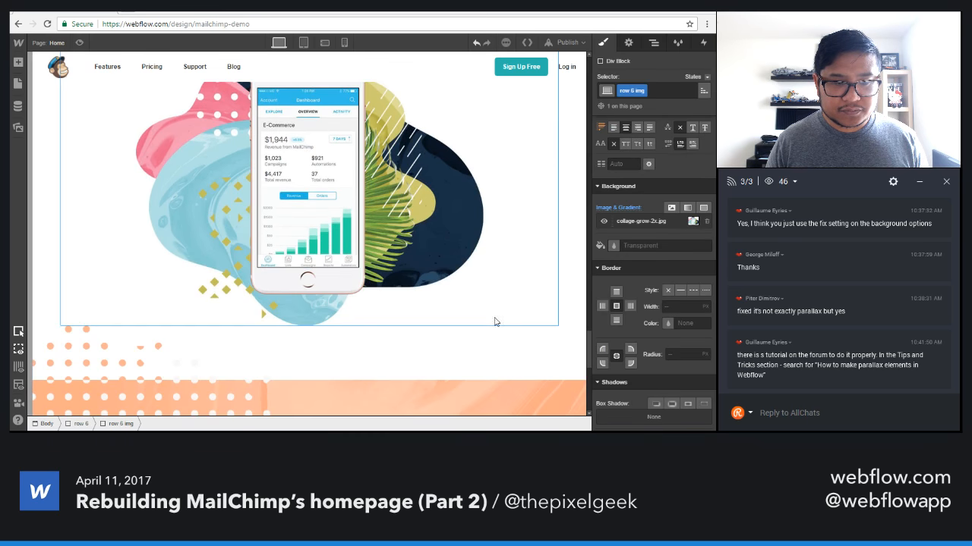
scroll(653, 304, "up", 4)
left_click(699, 151)
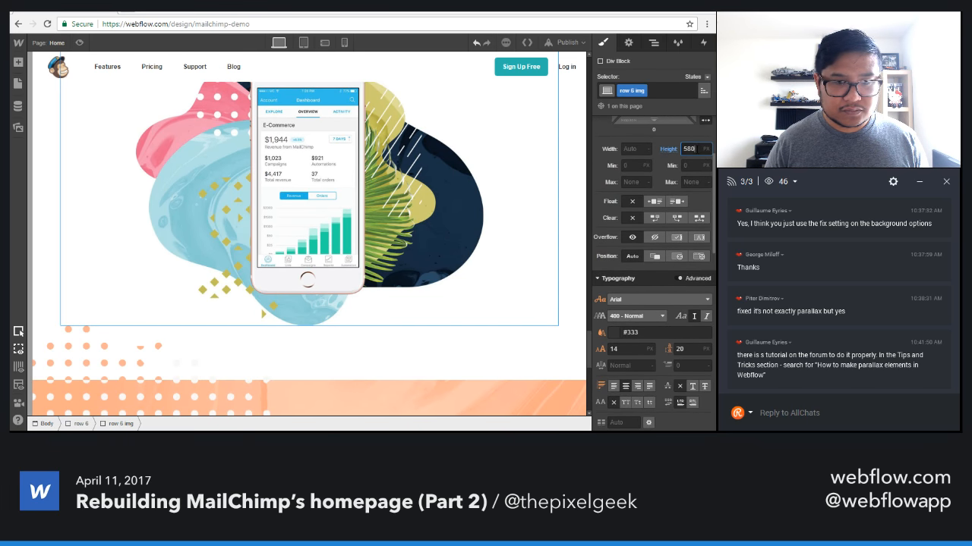
key("shift+Up")
scroll(490, 306, "up", 7)
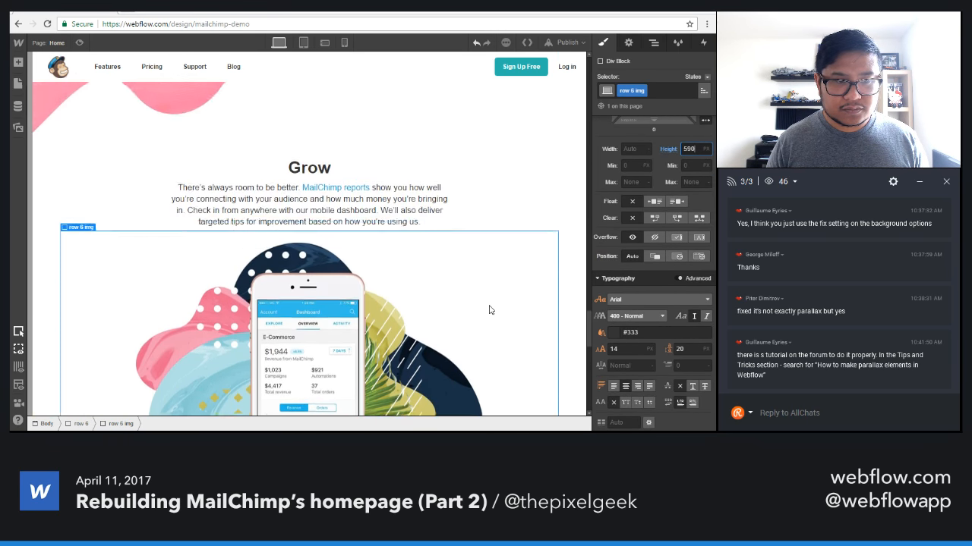
scroll(490, 306, "down", 2)
key("shift+Down")
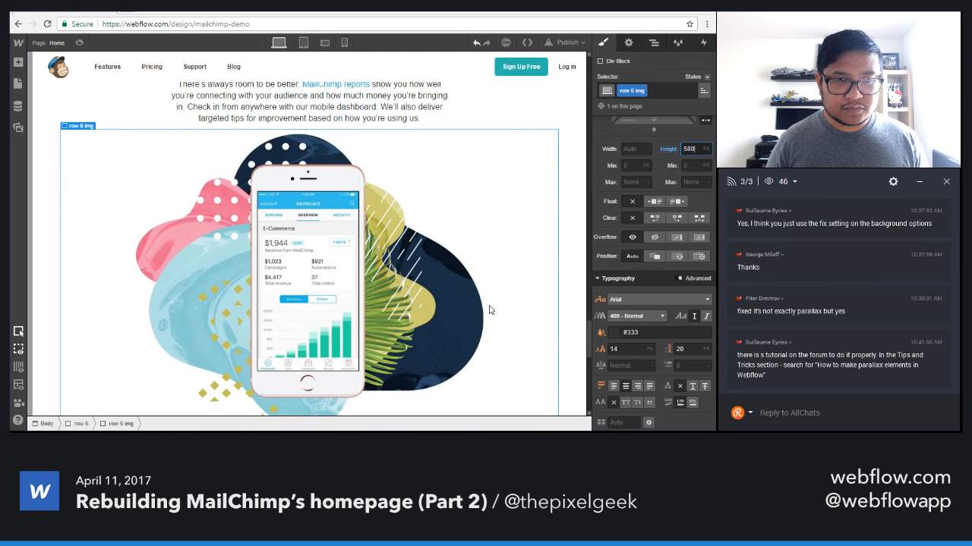
Remove the maximum width style from the row 6 img block at the tablet breakpoint.
left_click(303, 43)
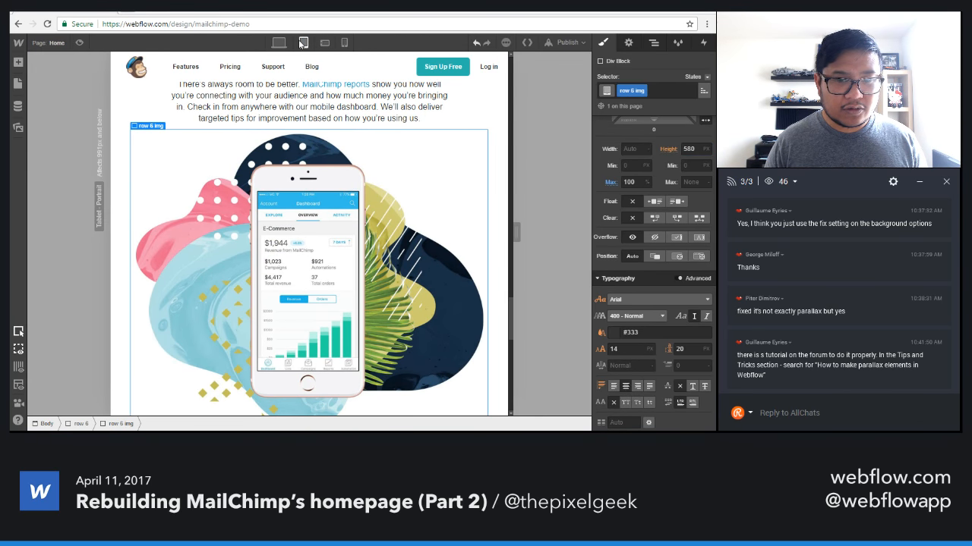
left_click(610, 182)
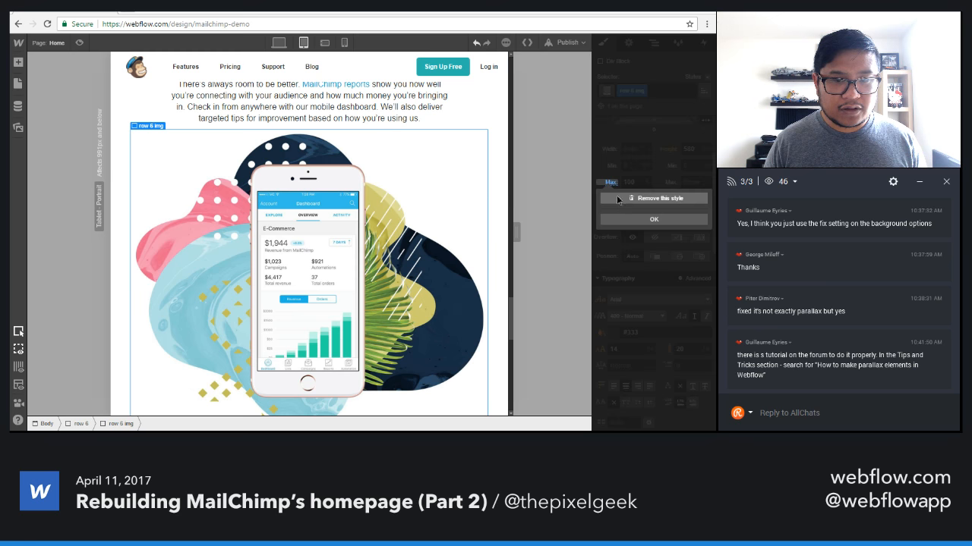
left_click(616, 195)
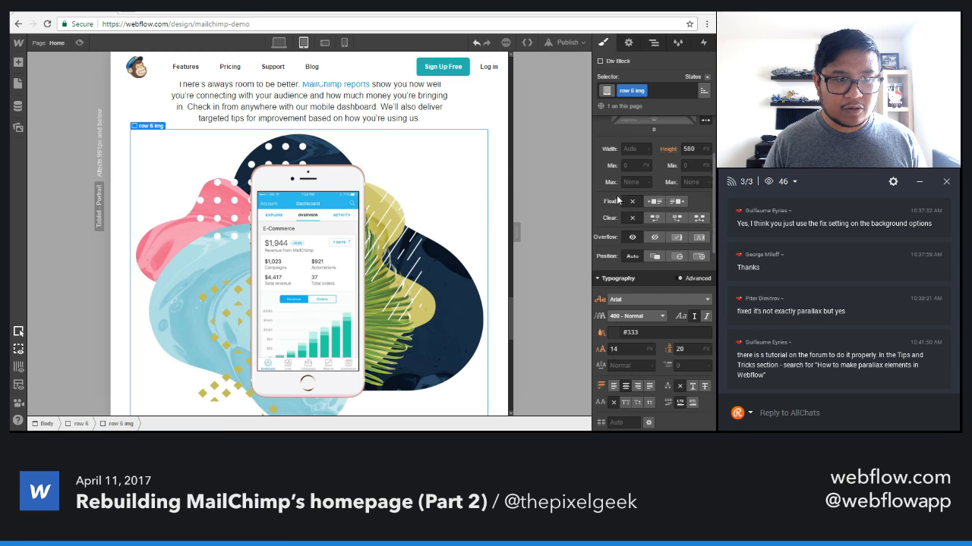
Remove the 5% left and right padding that insets the row 6 section on smaller screens.
left_click(322, 44)
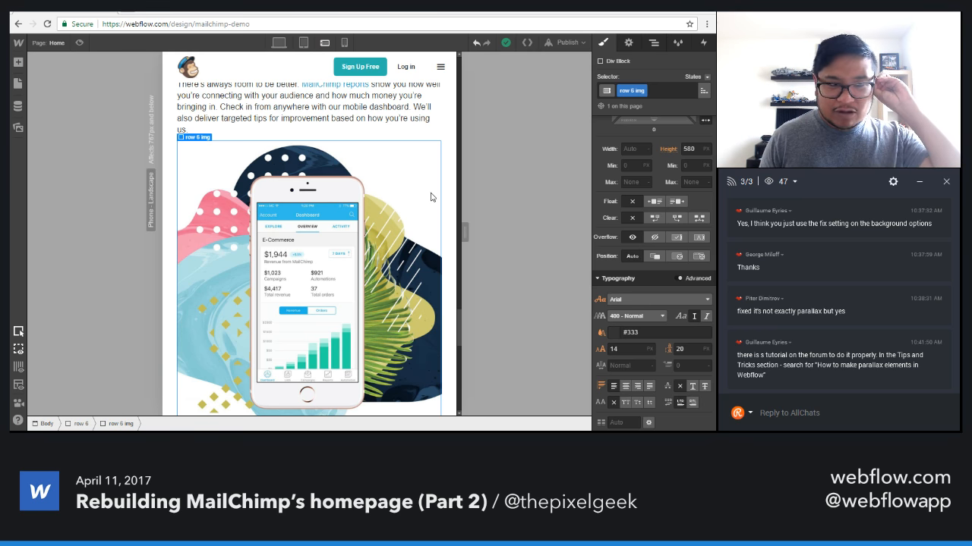
scroll(375, 240, "up", 3)
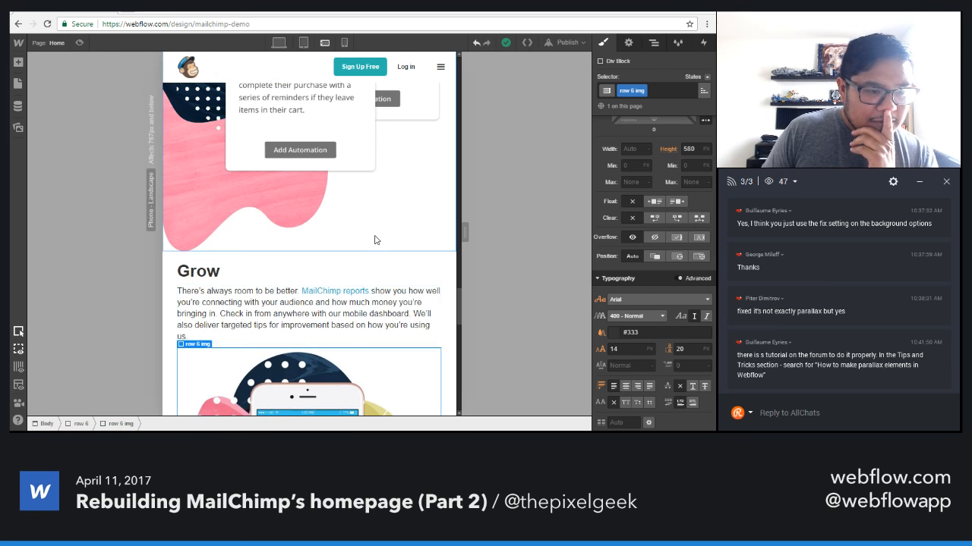
scroll(374, 240, "down", 2)
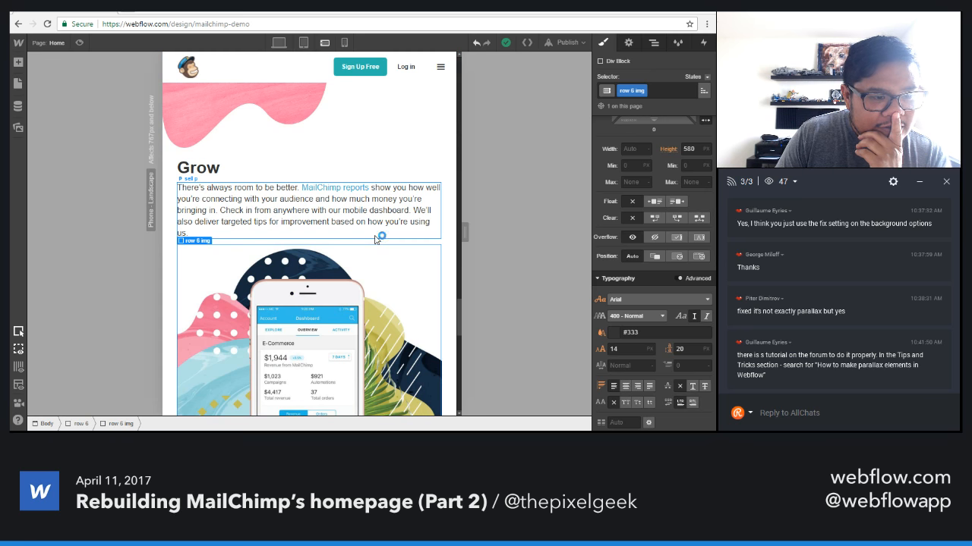
left_click(170, 212)
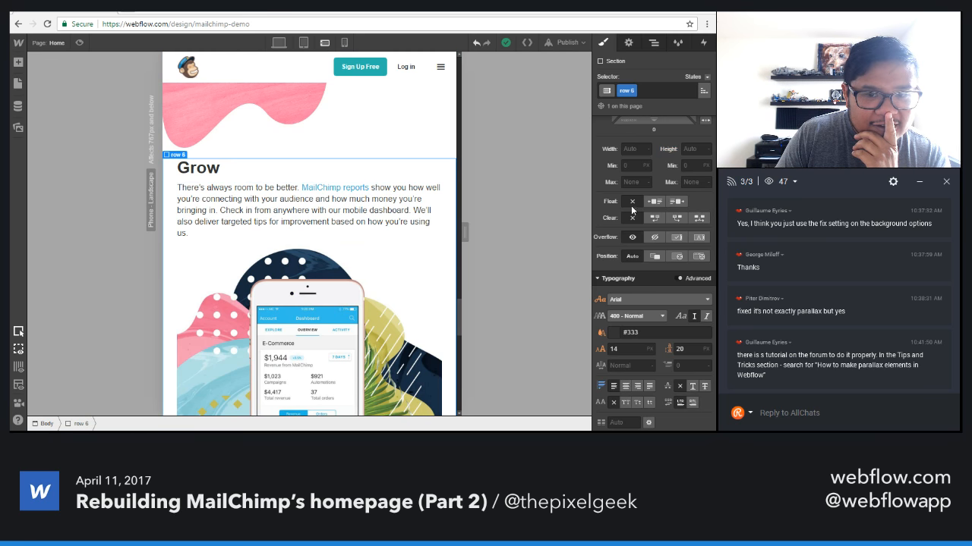
scroll(661, 212, "up", 3)
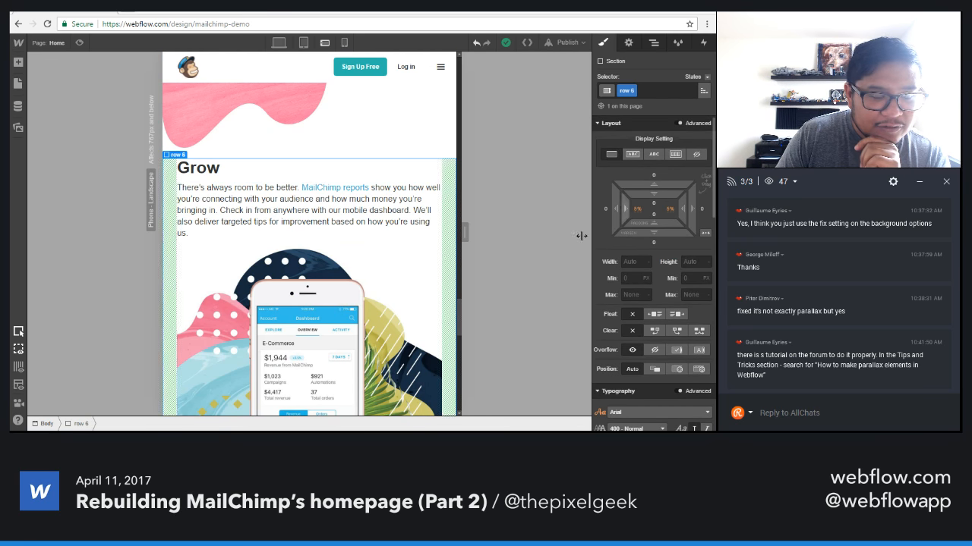
scroll(372, 294, "down", 4)
scroll(373, 295, "up", 2)
scroll(373, 295, "up", 2)
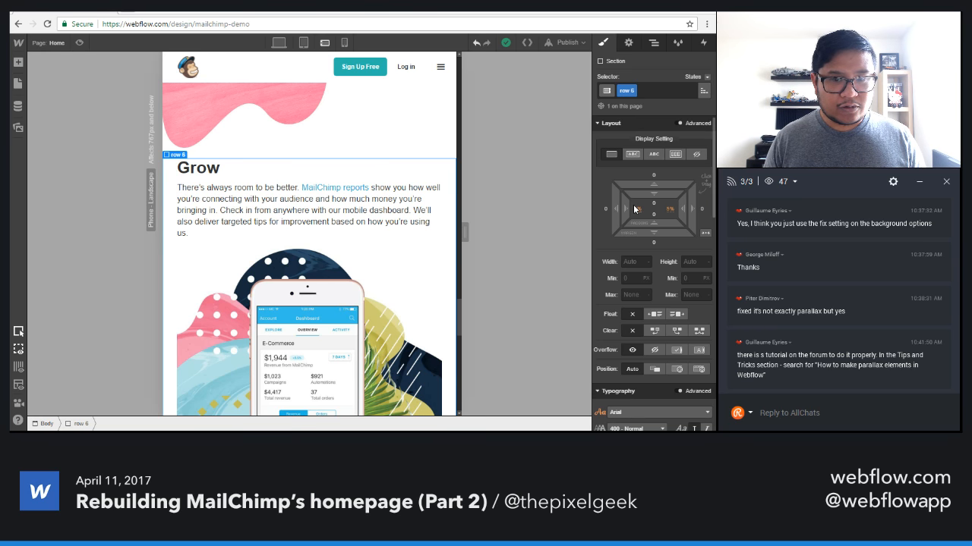
Add a container to the row 6 section in desktop view and move the Grow heading and paragraph into it.
key("shift+1")
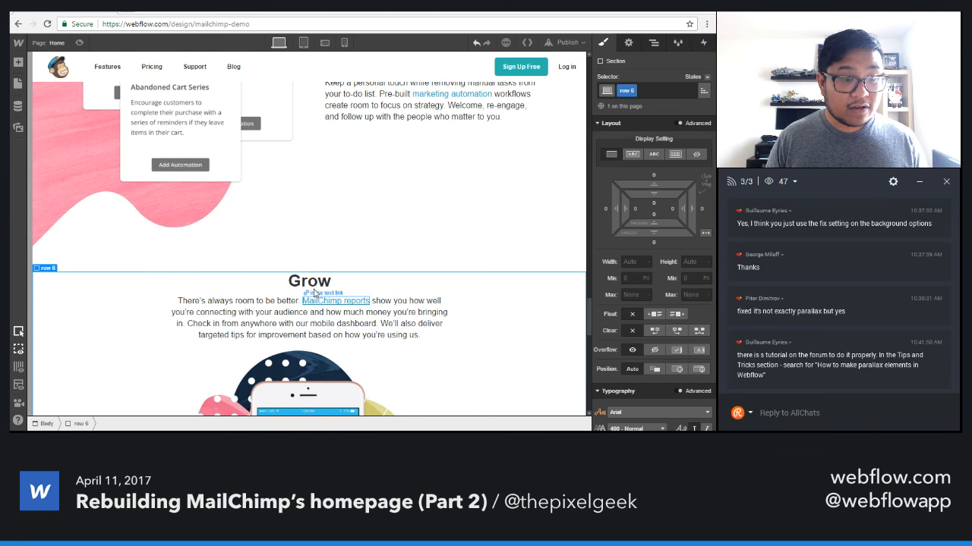
left_click(303, 283)
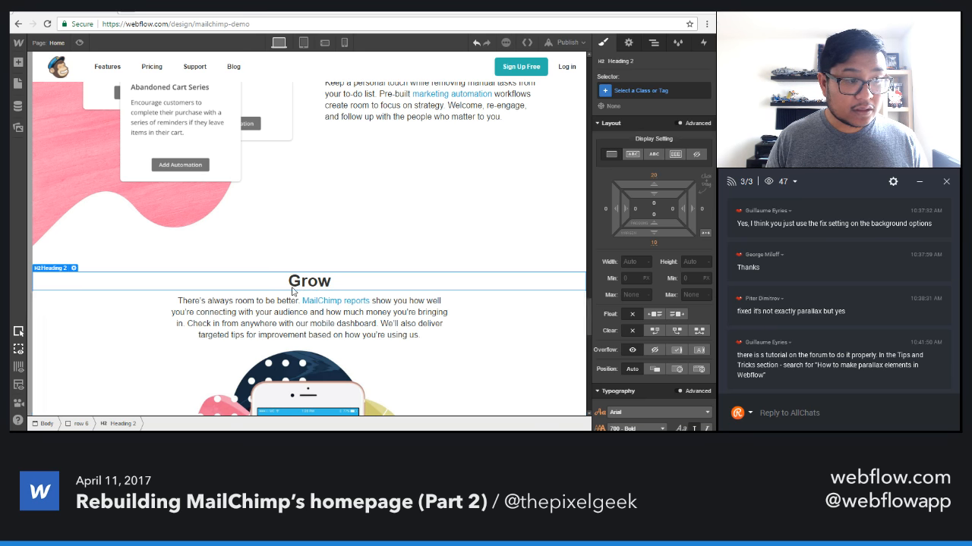
left_click(652, 46)
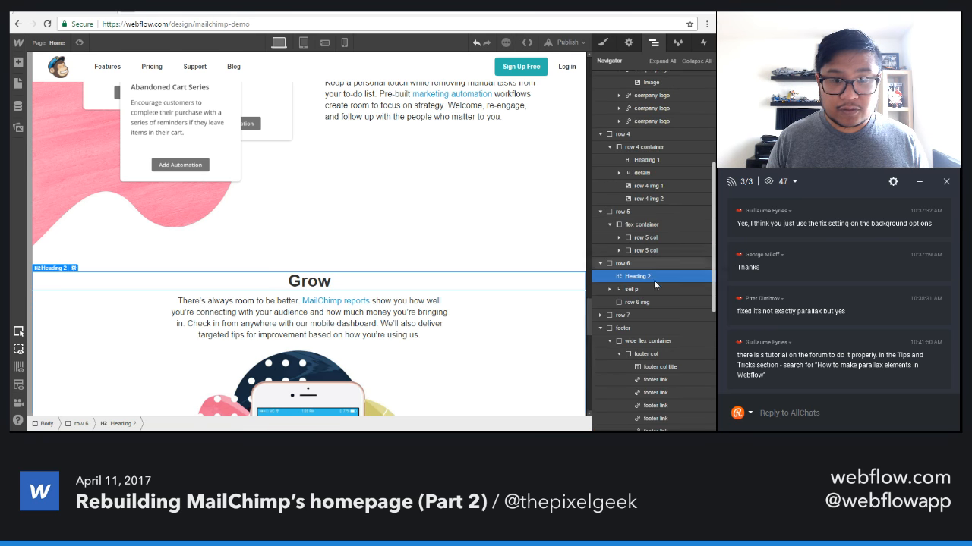
key("a")
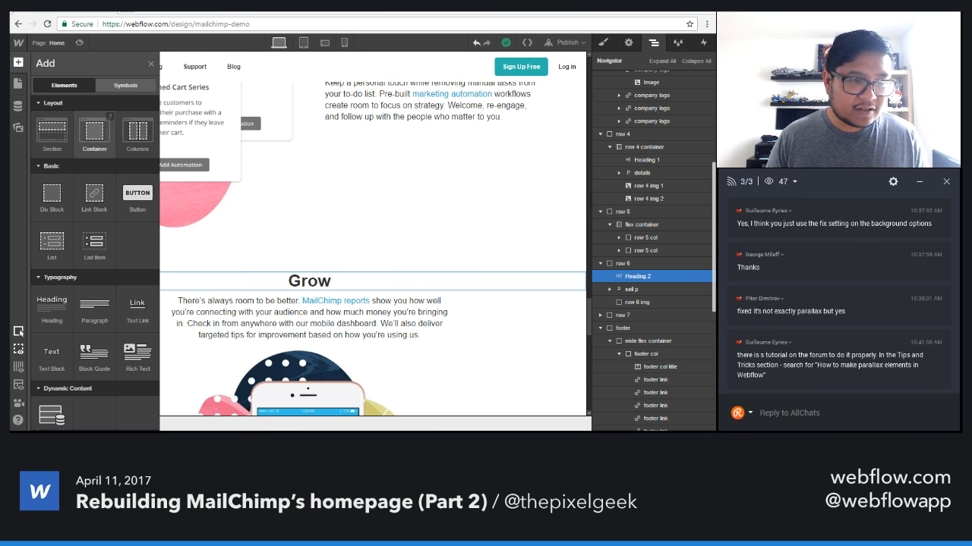
left_click_drag(94, 130, 327, 283)
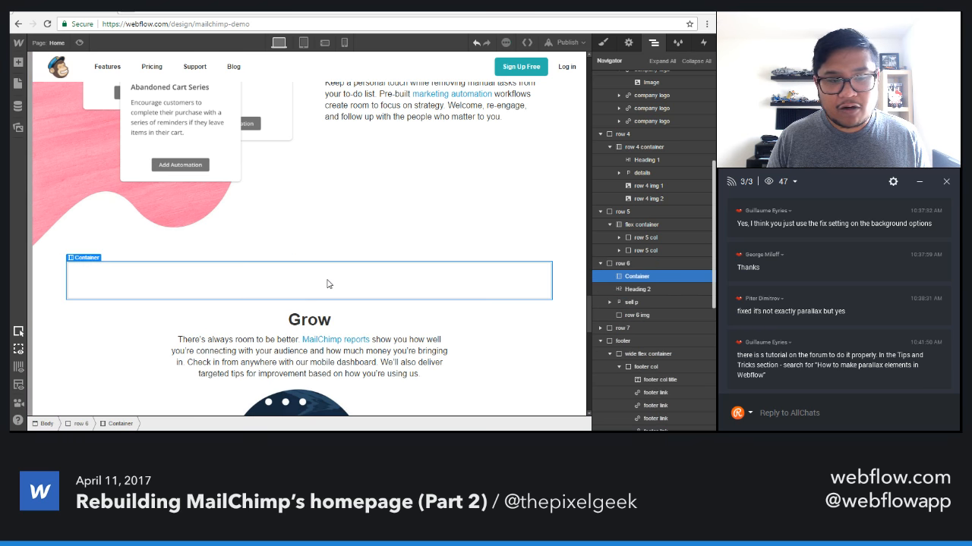
left_click_drag(307, 322, 321, 296)
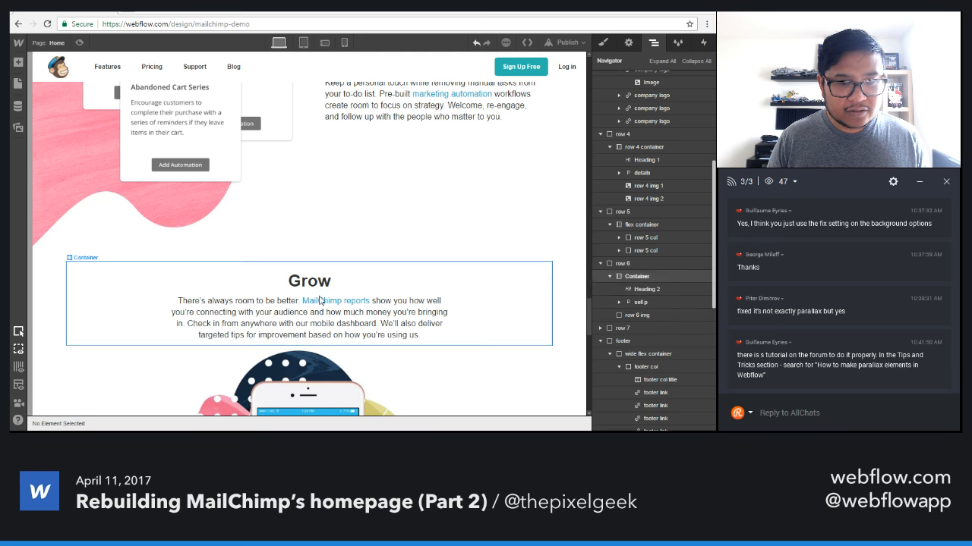
left_click(609, 276)
Check the Grow section's text and phone picture in the tablet and phone landscape views.
left_click(303, 43)
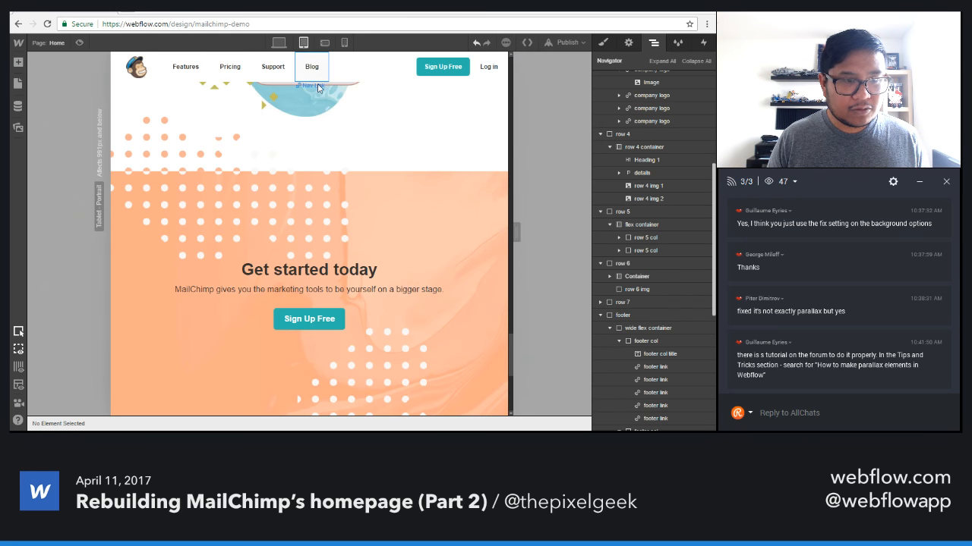
scroll(351, 326, "up", 5)
scroll(351, 326, "down", 2)
scroll(352, 326, "up", 3)
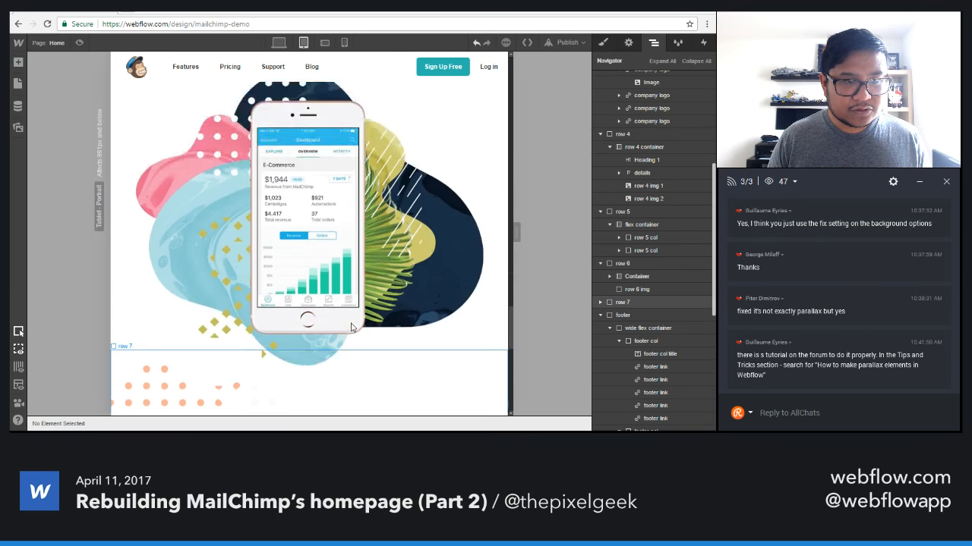
left_click(324, 43)
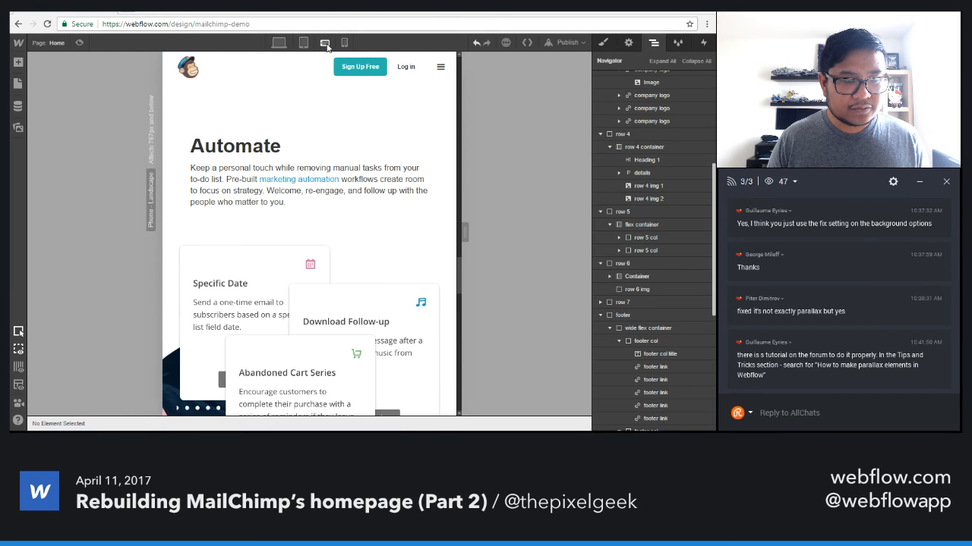
scroll(366, 285, "down", 3)
scroll(365, 284, "down", 4)
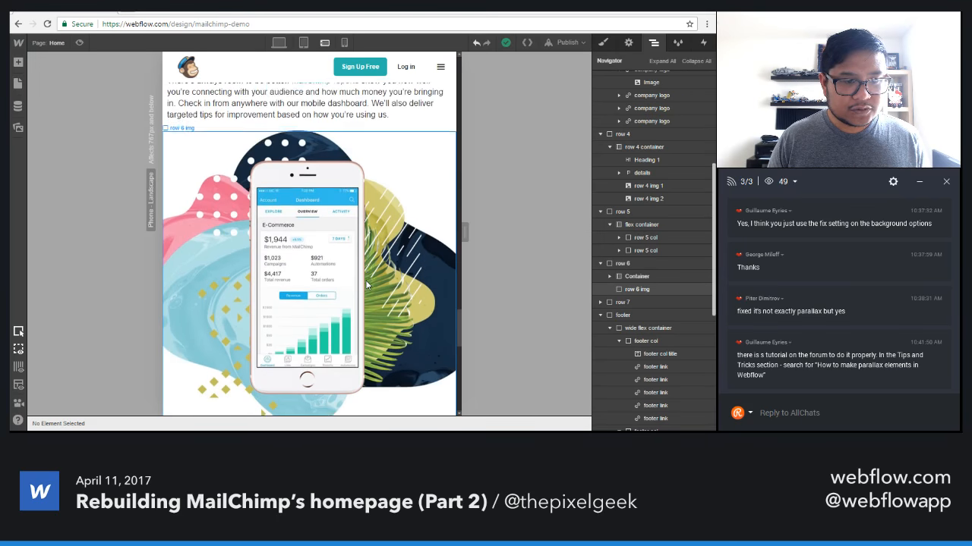
scroll(366, 285, "up", 3)
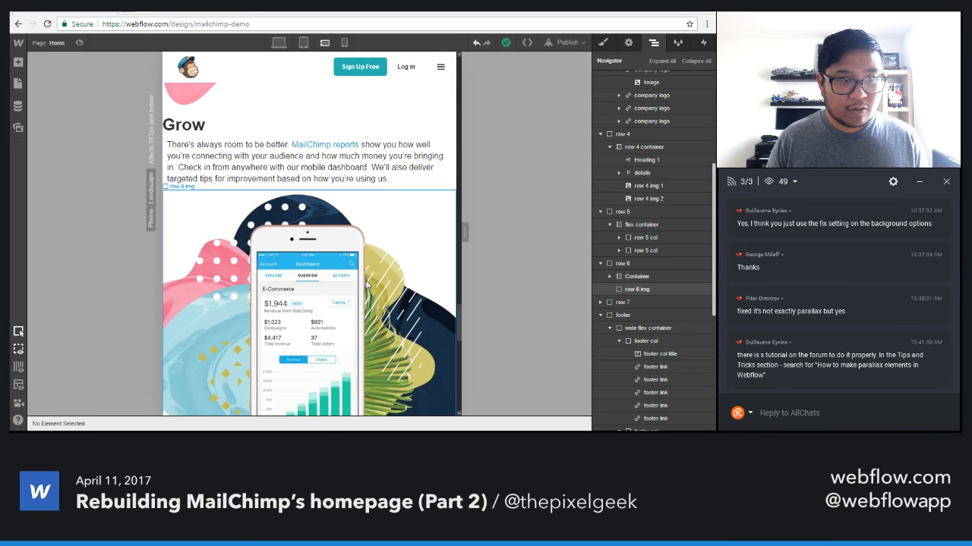
Give the container around the Grow heading and paragraph the class "row 6 container".
left_click(357, 127)
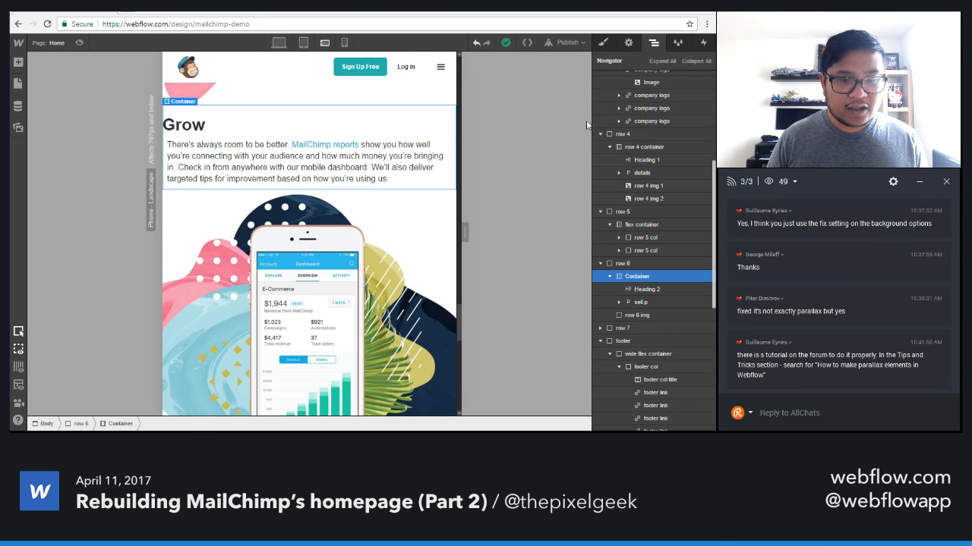
left_click(603, 42)
left_click(644, 89)
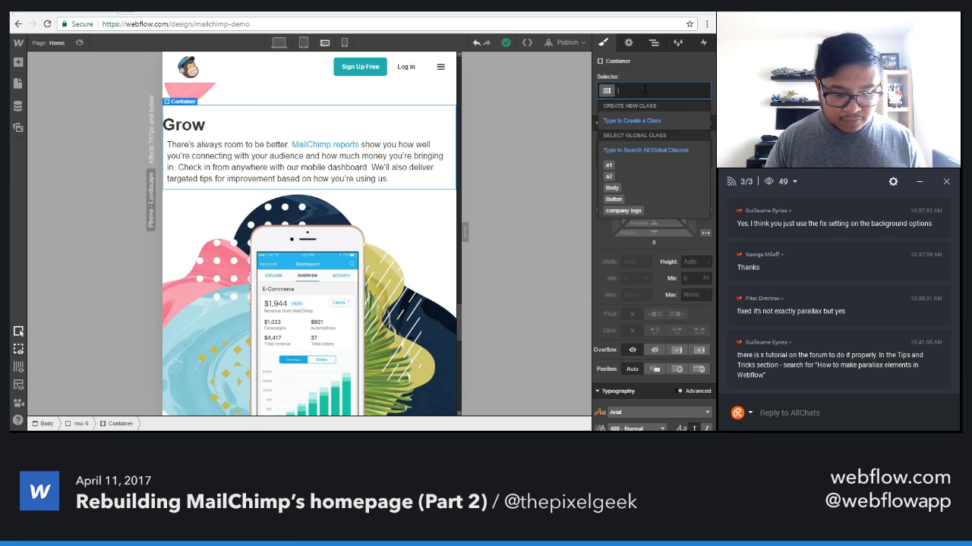
type("row 6 container")
key("Return")
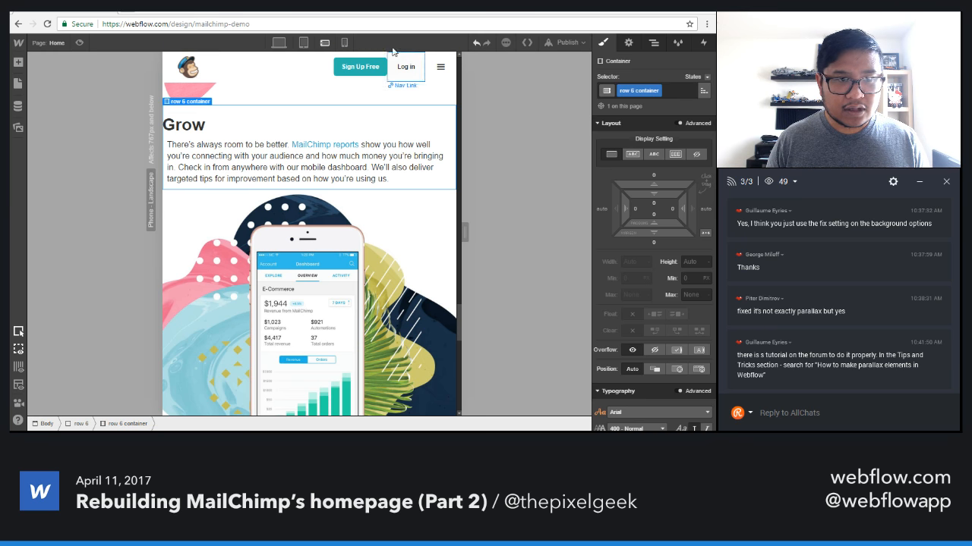
Set the row 6 container's left and right padding to 5% at the tablet breakpoint.
left_click(304, 42)
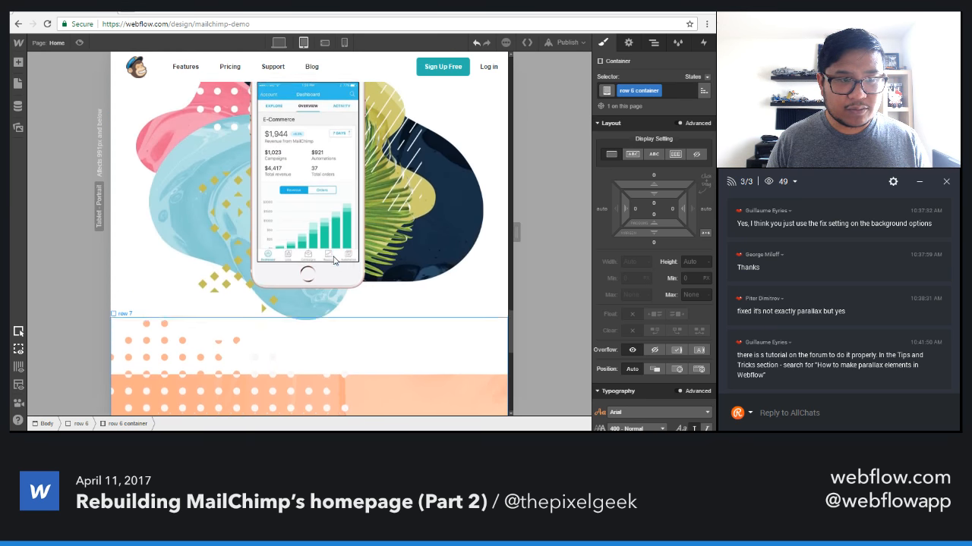
left_click(636, 208)
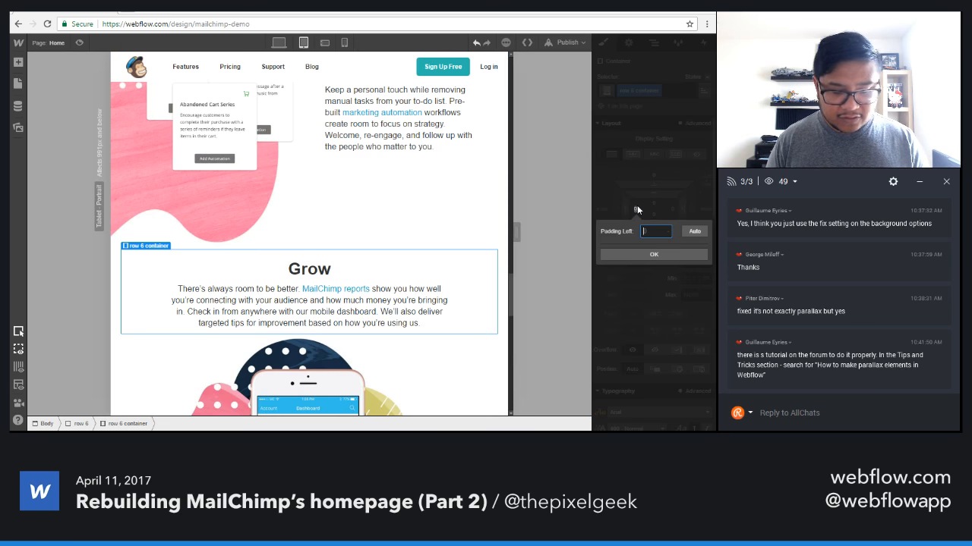
type("5%")
key("Return")
left_click(672, 209)
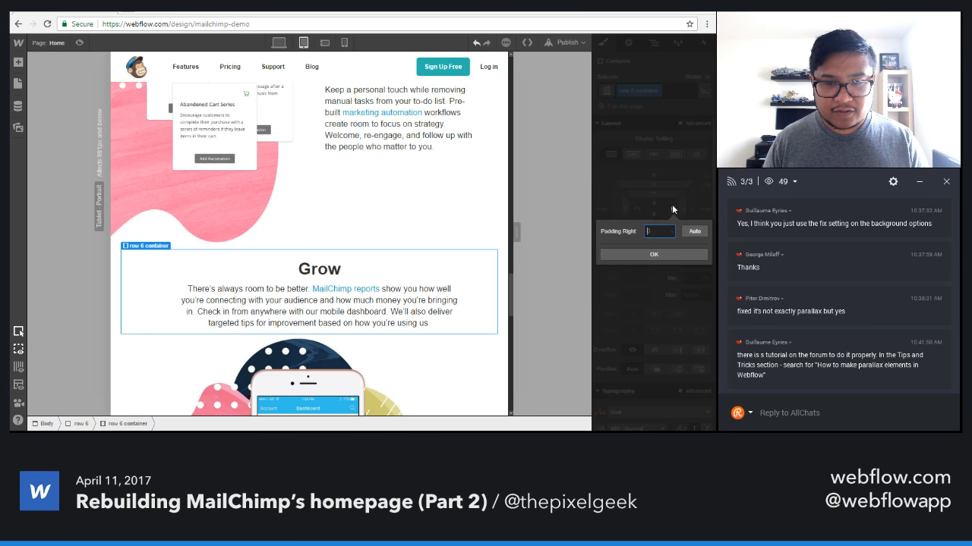
type("5%")
key("Return")
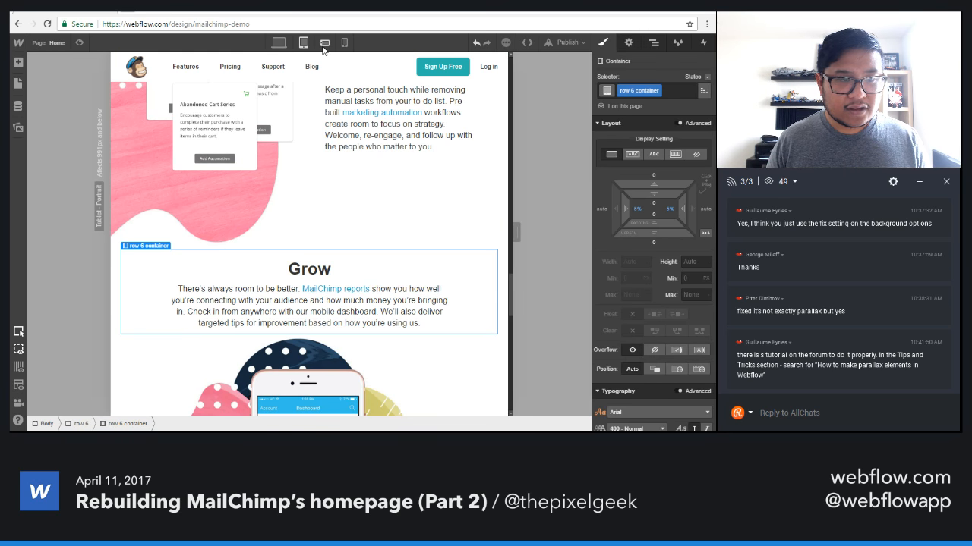
Check the Grow text's side spacing and the full-width phone picture in the phone landscape view.
left_click(324, 43)
scroll(354, 351, "down", 7)
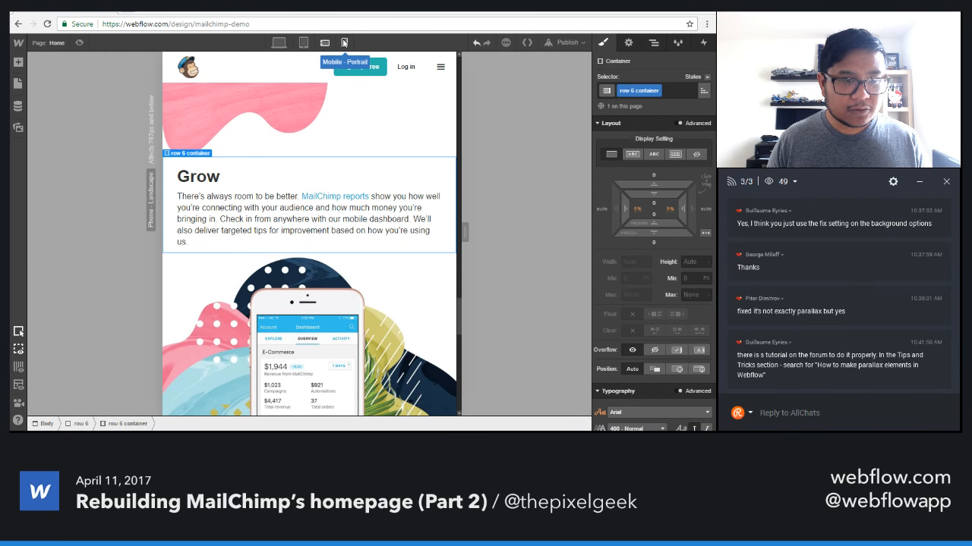
left_click(344, 42)
left_click(324, 43)
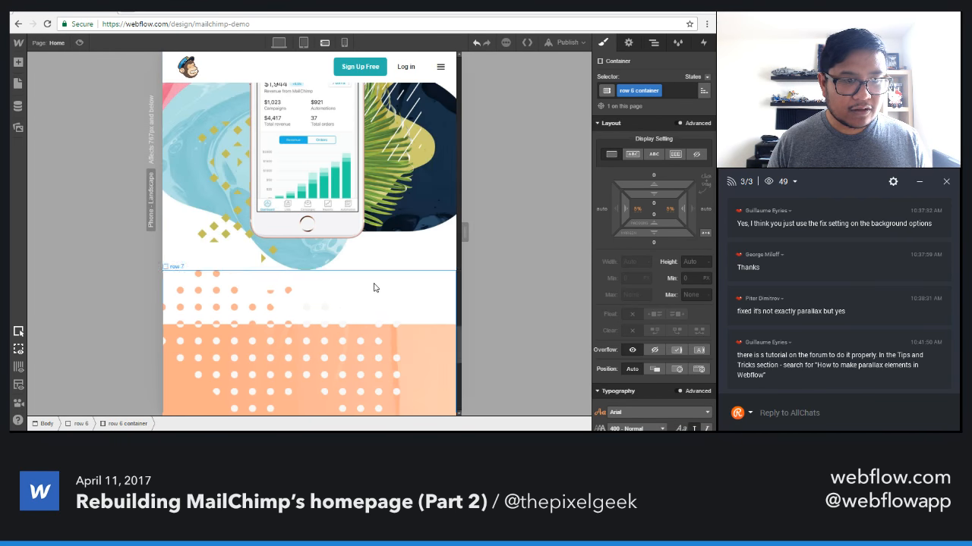
scroll(372, 277, "up", 2)
scroll(372, 267, "up", 1)
scroll(380, 319, "down", 4)
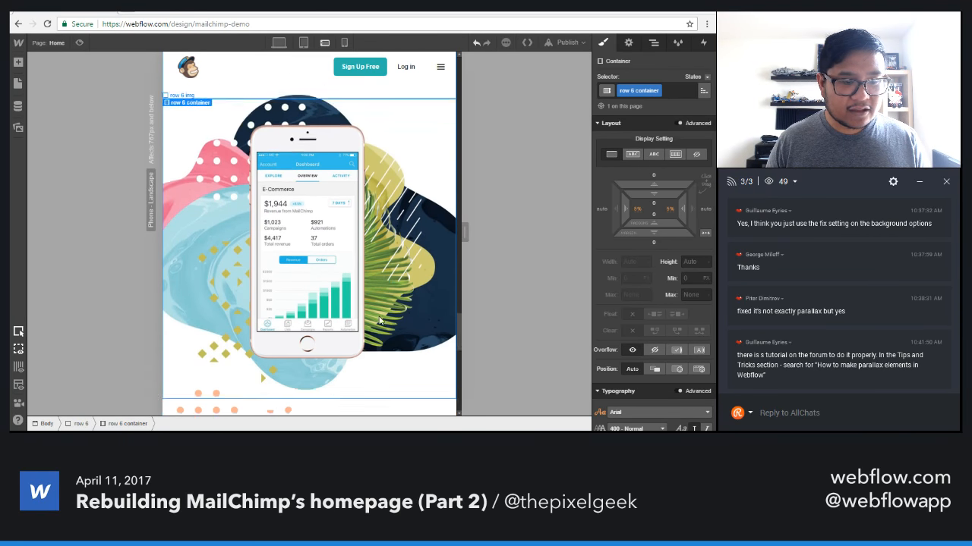
scroll(374, 284, "up", 1)
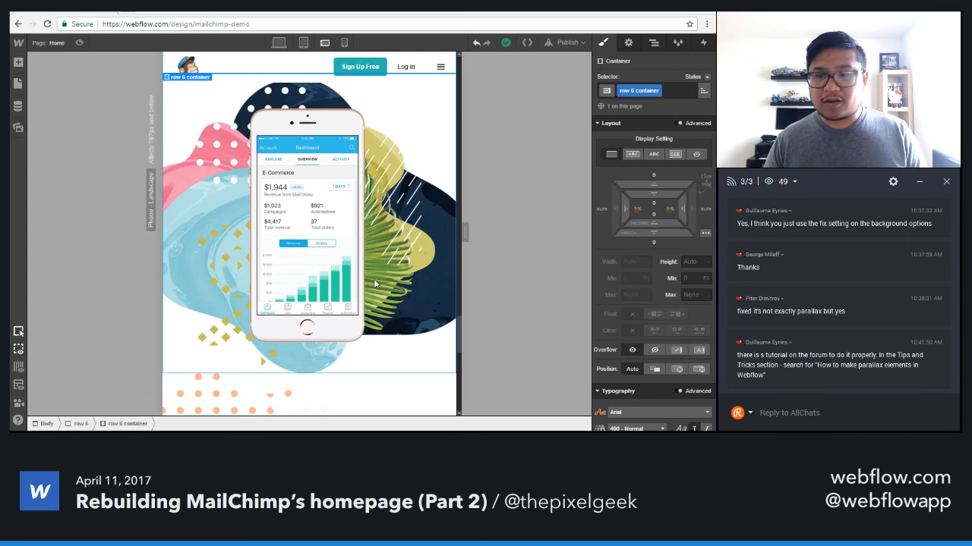
Inspect the spacing settings of the Automate section's flex container, text column, heading and paragraph in the phone landscape view.
scroll(373, 278, "up", 5)
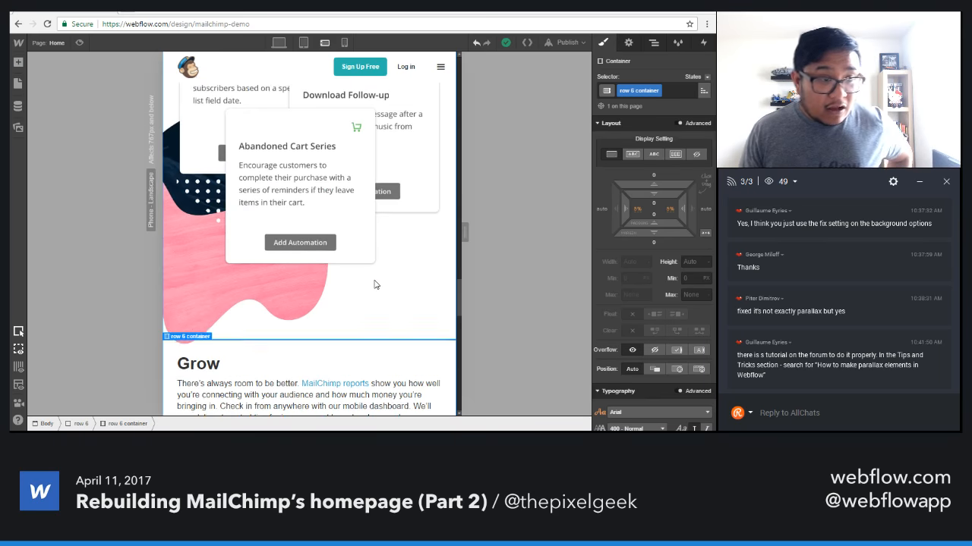
scroll(374, 285, "up", 6)
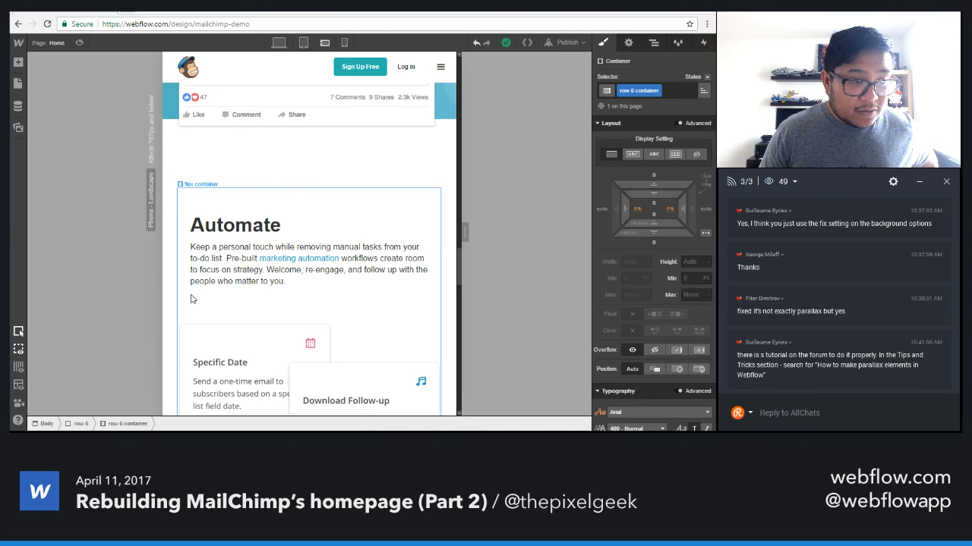
left_click(205, 297)
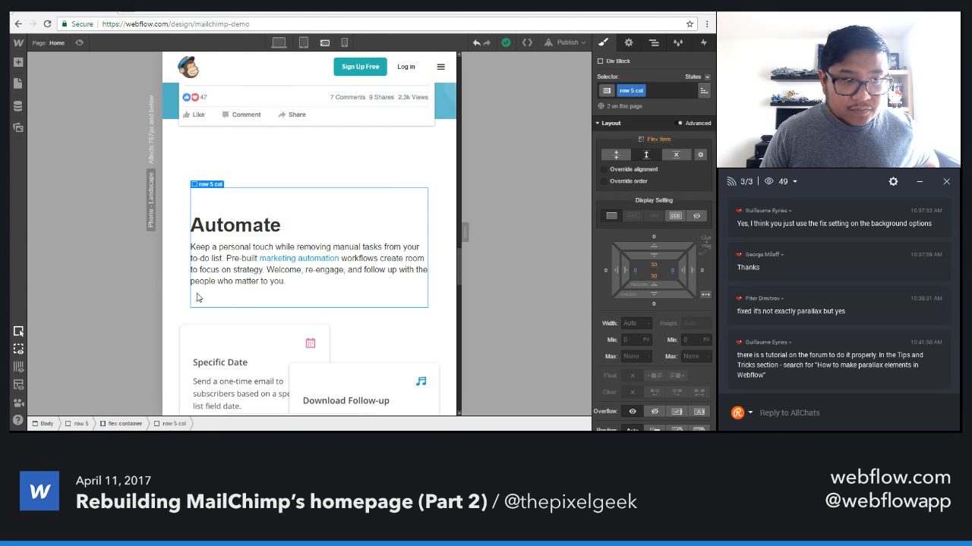
left_click(186, 297)
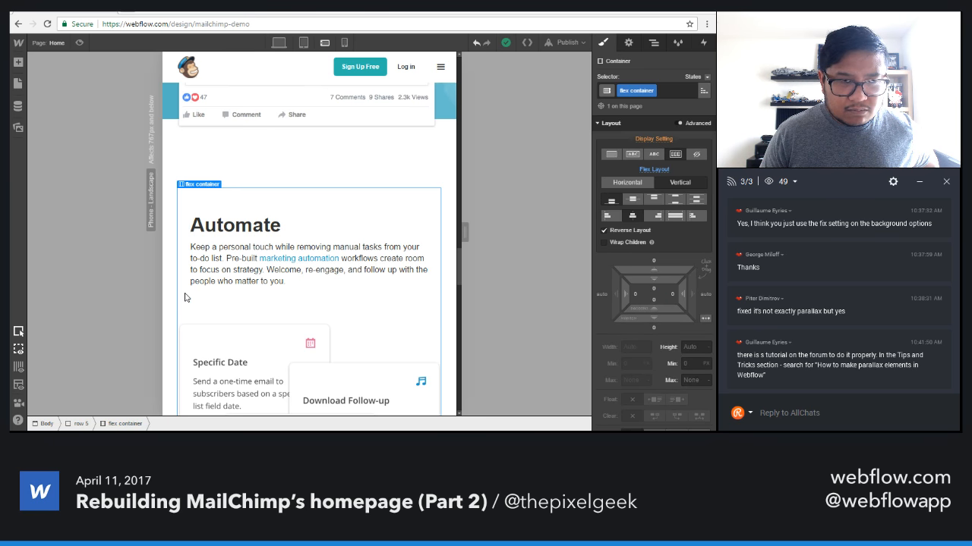
left_click(201, 296)
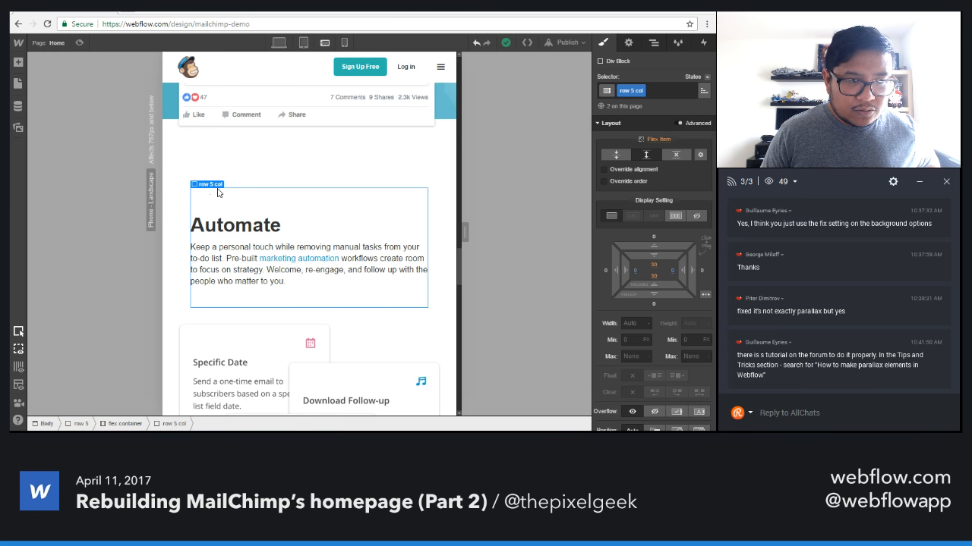
left_click(181, 207)
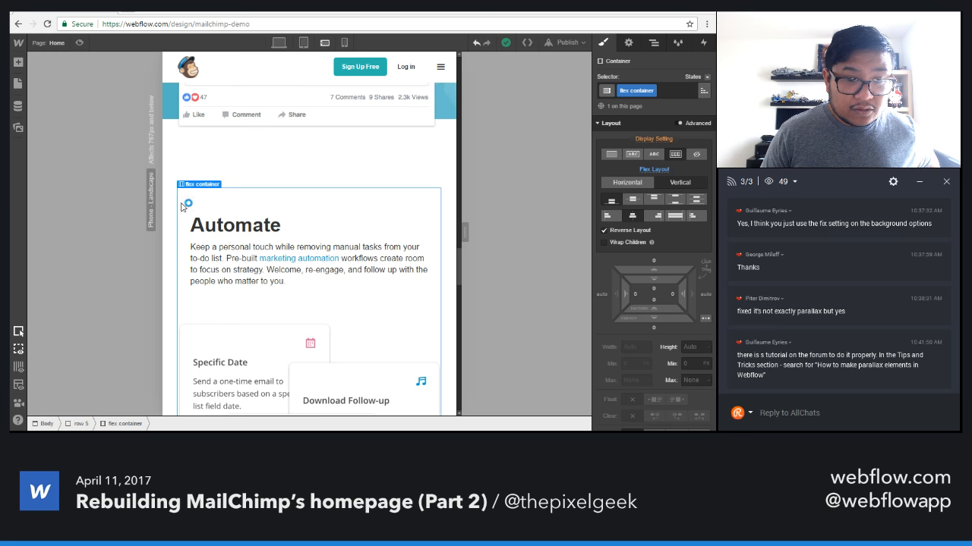
left_click(206, 300)
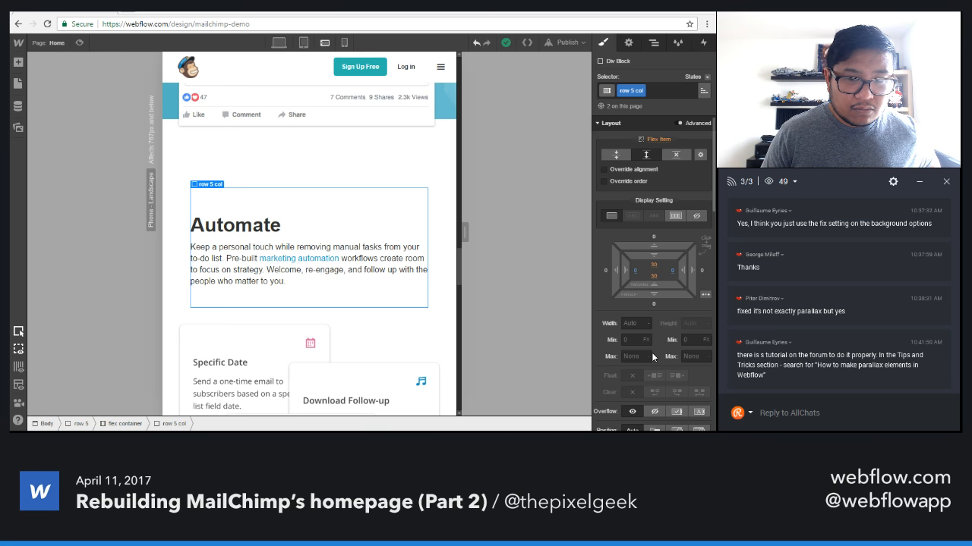
scroll(624, 315, "down", 3)
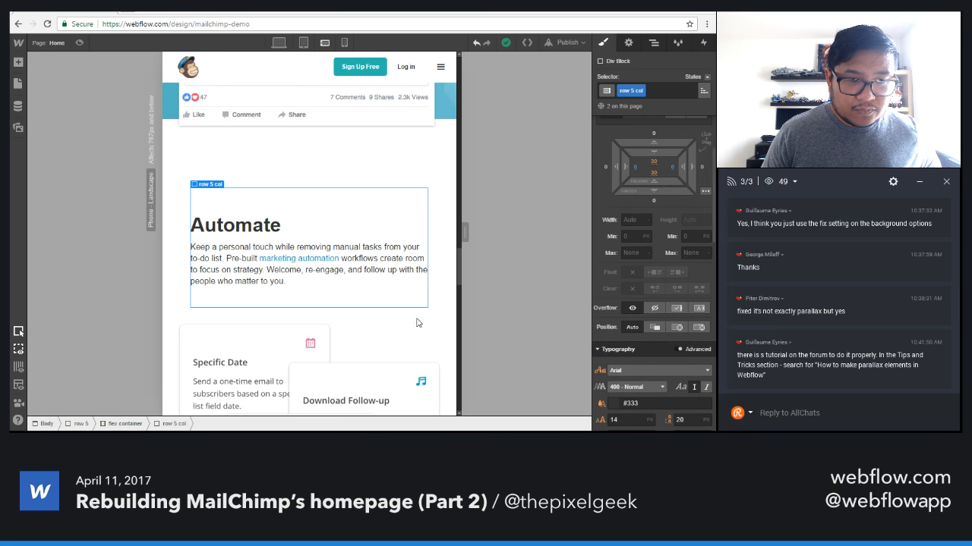
scroll(396, 327, "down", 3)
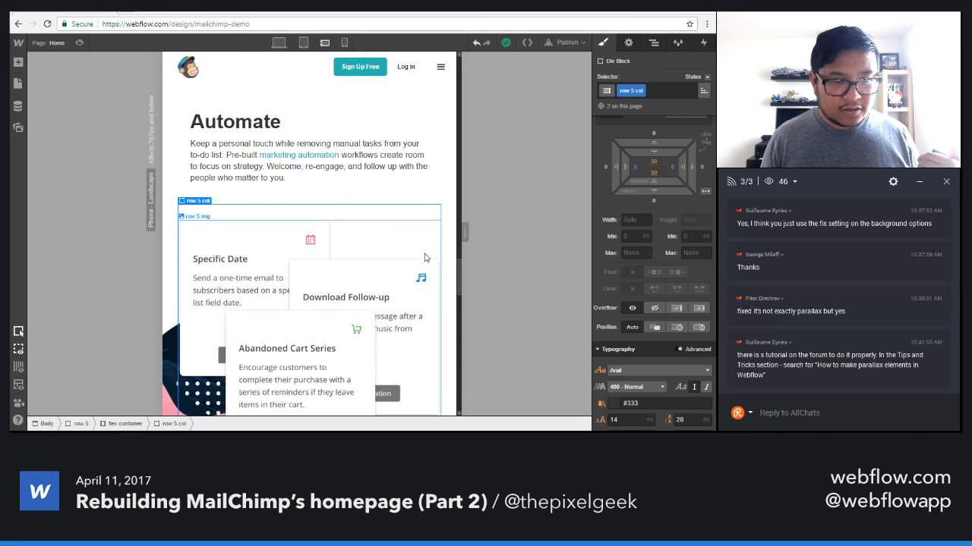
left_click(416, 171)
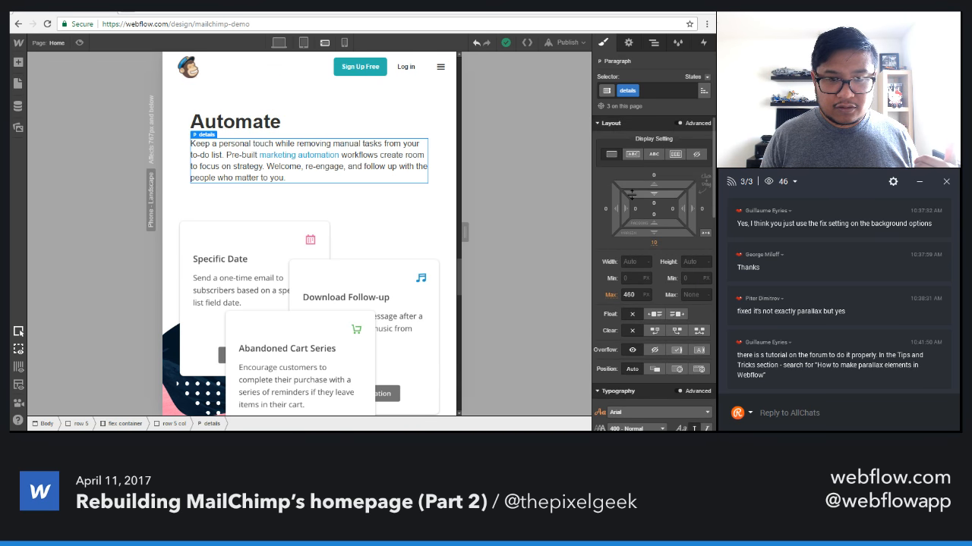
left_click(366, 125)
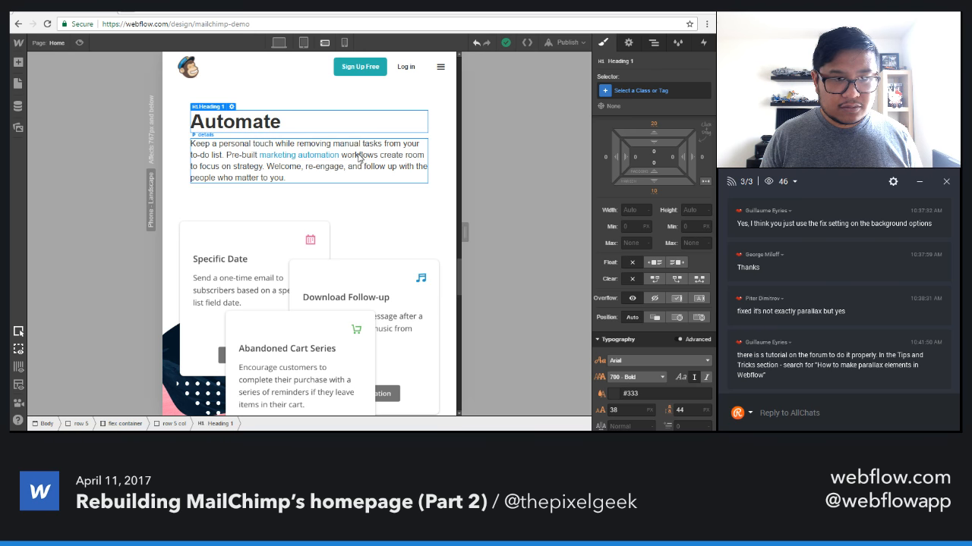
left_click(359, 157)
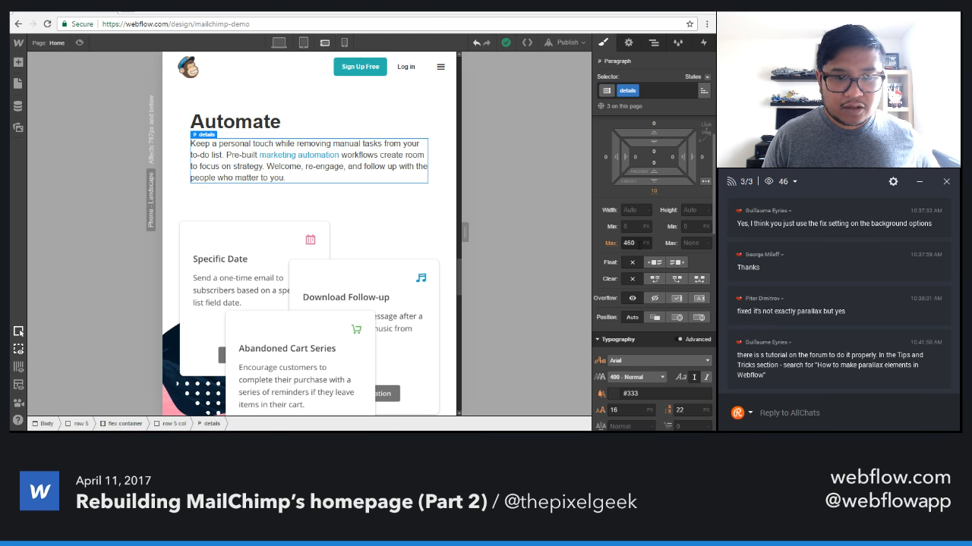
scroll(697, 240, "up", 1)
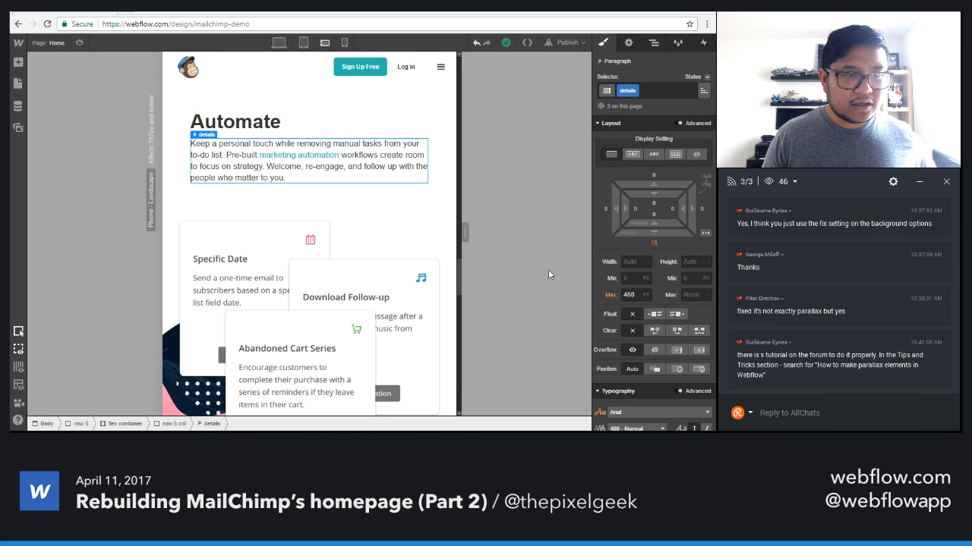
Try a 0% left padding on the Automate section (row 5), and undo it.
left_click(171, 165)
left_click_drag(630, 210, 609, 212)
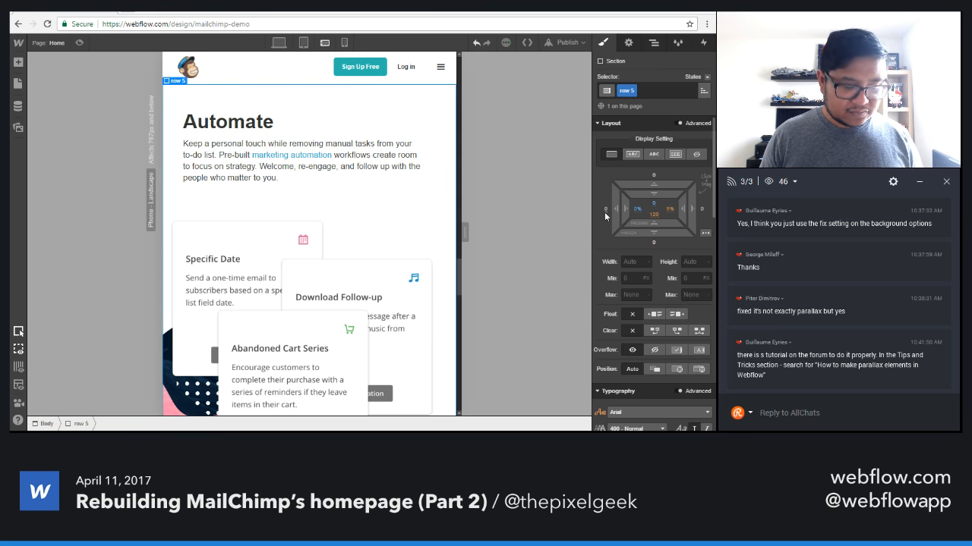
key("ctrl+z")
left_click(214, 155)
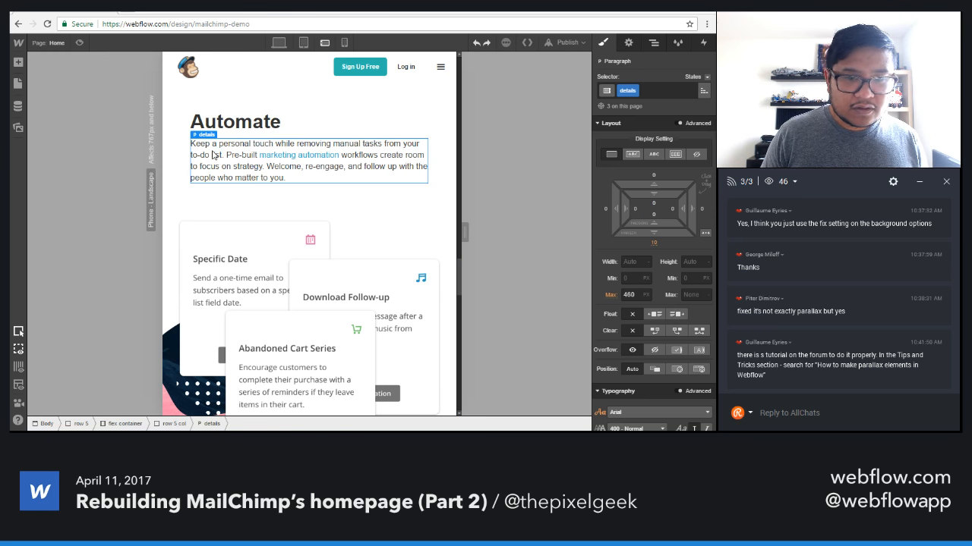
left_click(216, 126)
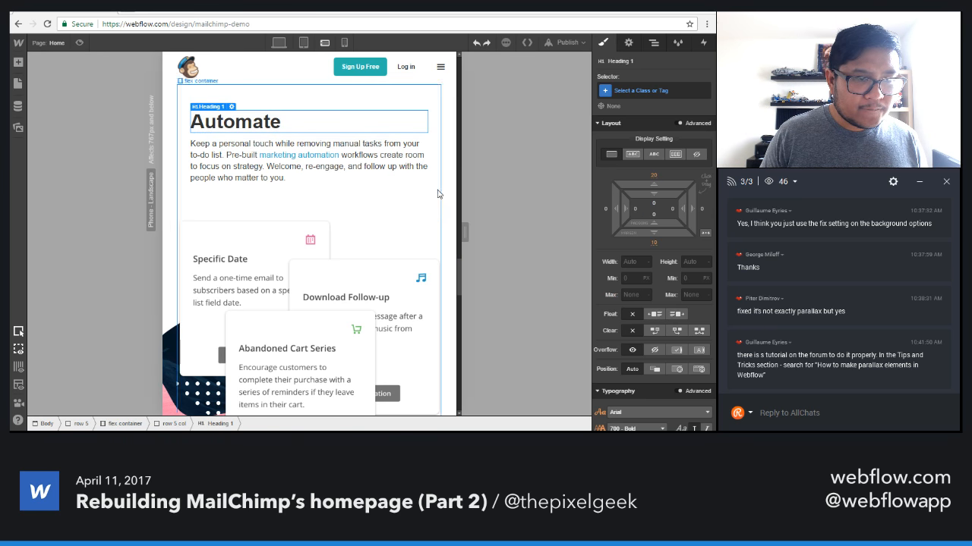
Left-align the text of the Get started today section (row 7) at the phone landscape breakpoint.
scroll(354, 290, "down", 6)
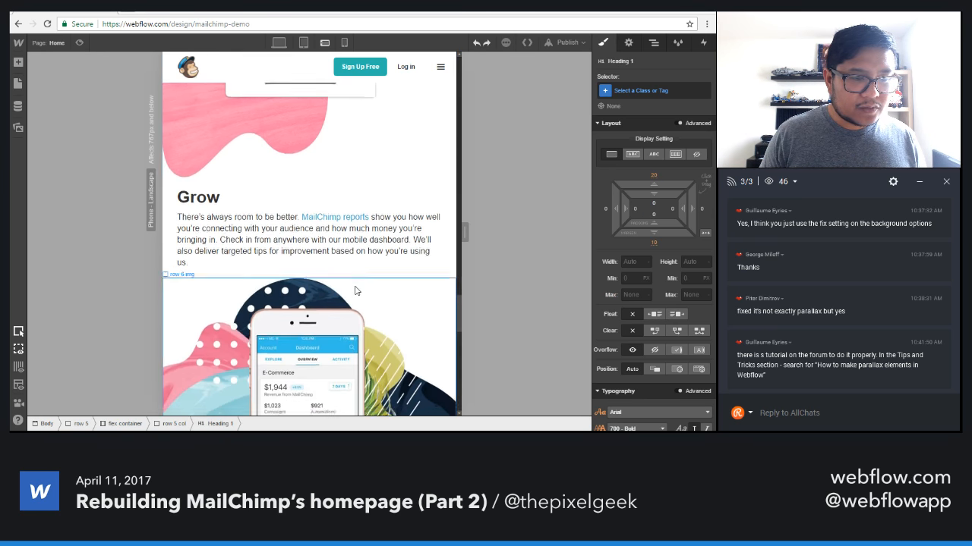
scroll(354, 291, "down", 2)
scroll(357, 291, "up", 2)
scroll(360, 292, "down", 4)
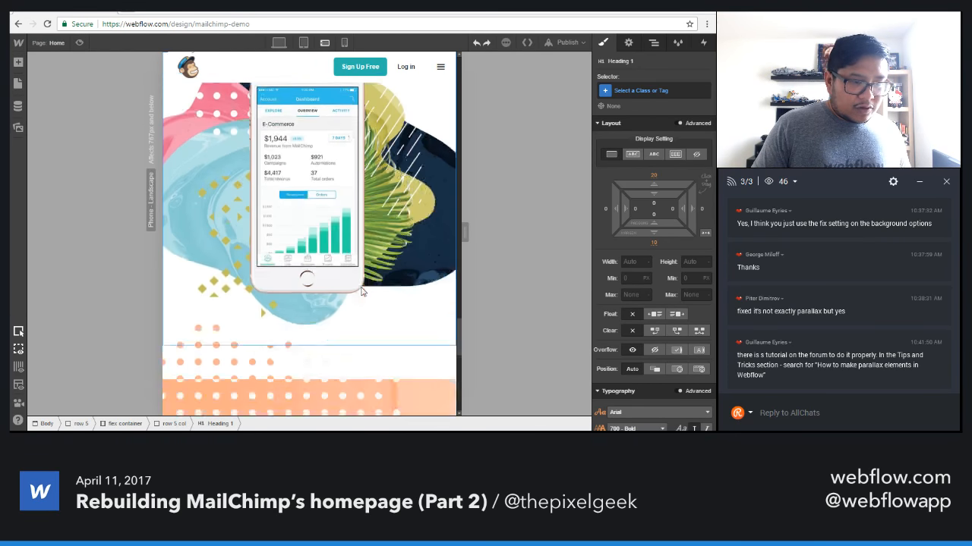
scroll(361, 292, "down", 5)
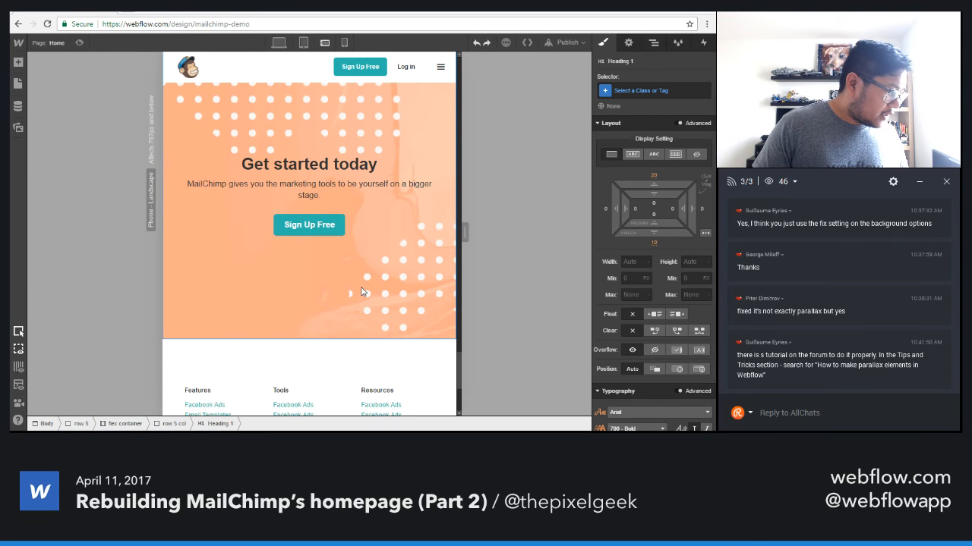
left_click(430, 124)
scroll(653, 266, "down", 3)
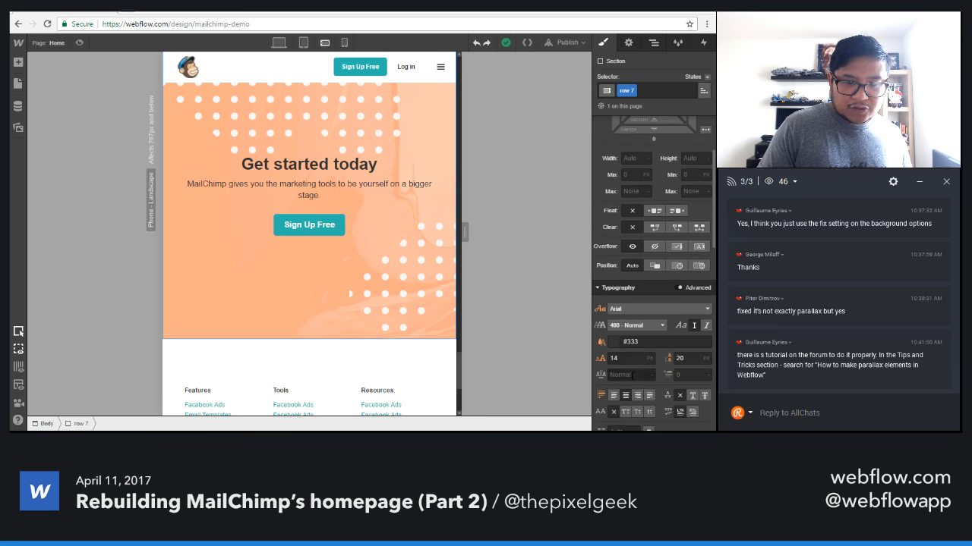
left_click(613, 396)
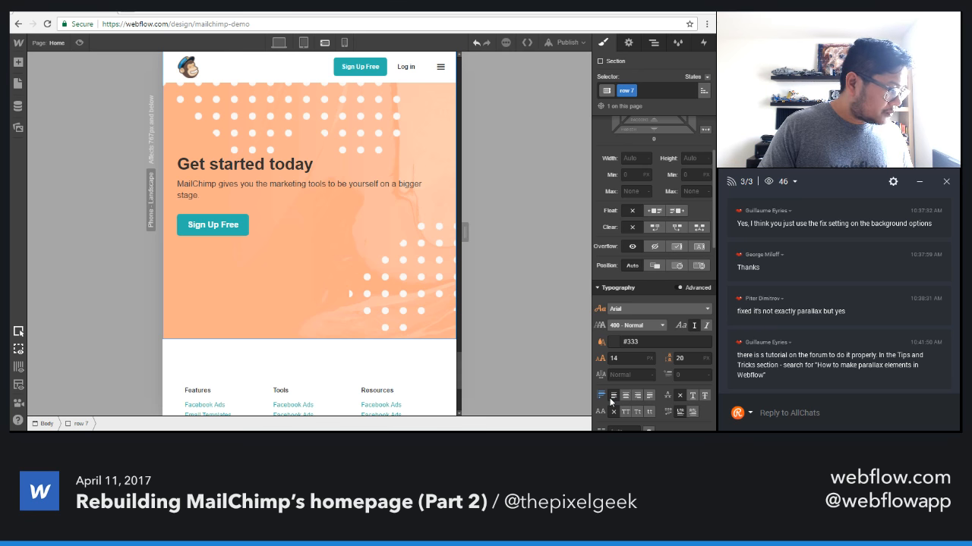
Check the footer link columns in the phone landscape view and the Send section's demo and screenshot image in the desktop view.
scroll(303, 336, "down", 3)
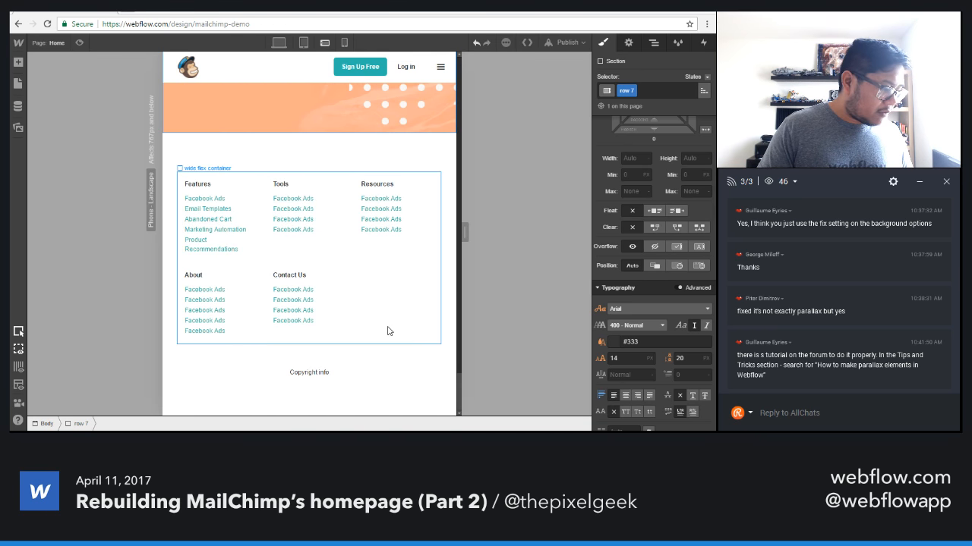
scroll(387, 331, "up", 10)
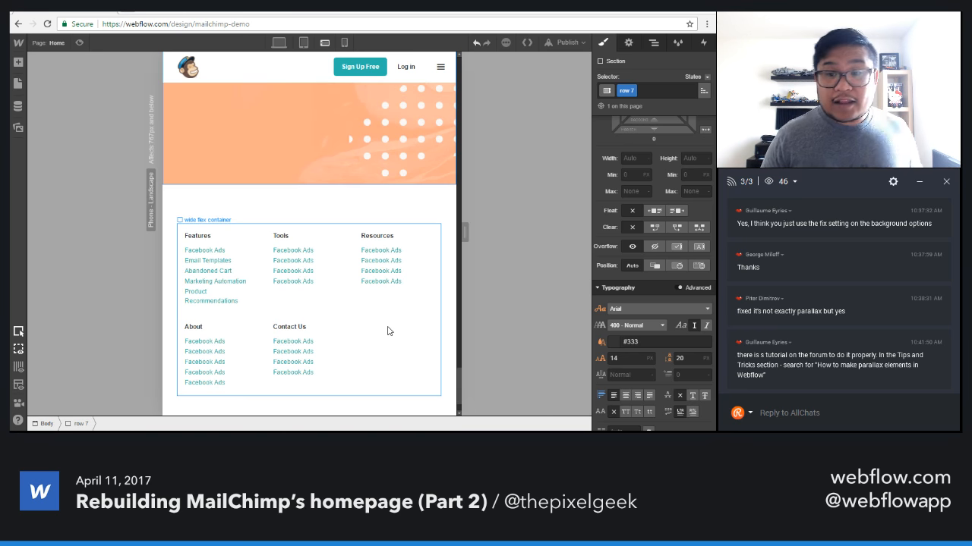
scroll(386, 330, "up", 10)
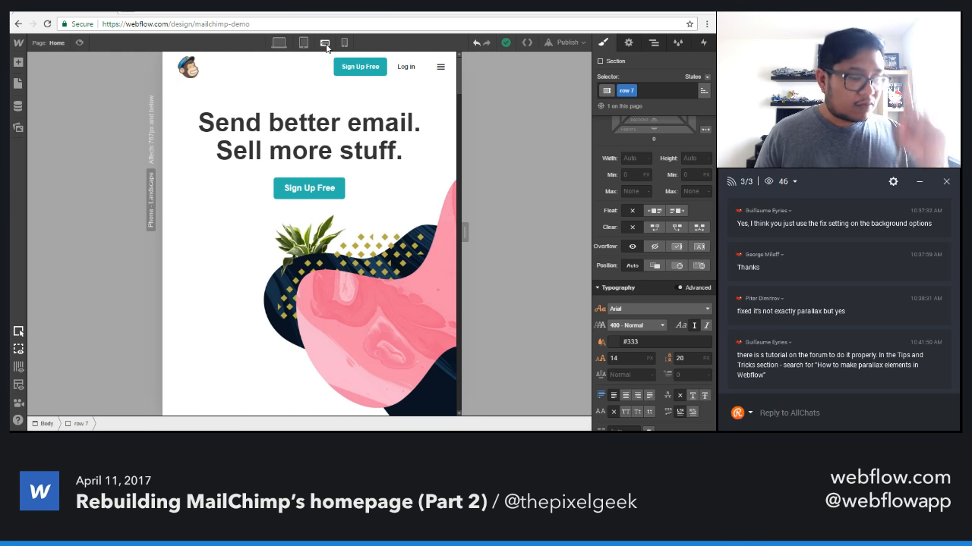
left_click(279, 43)
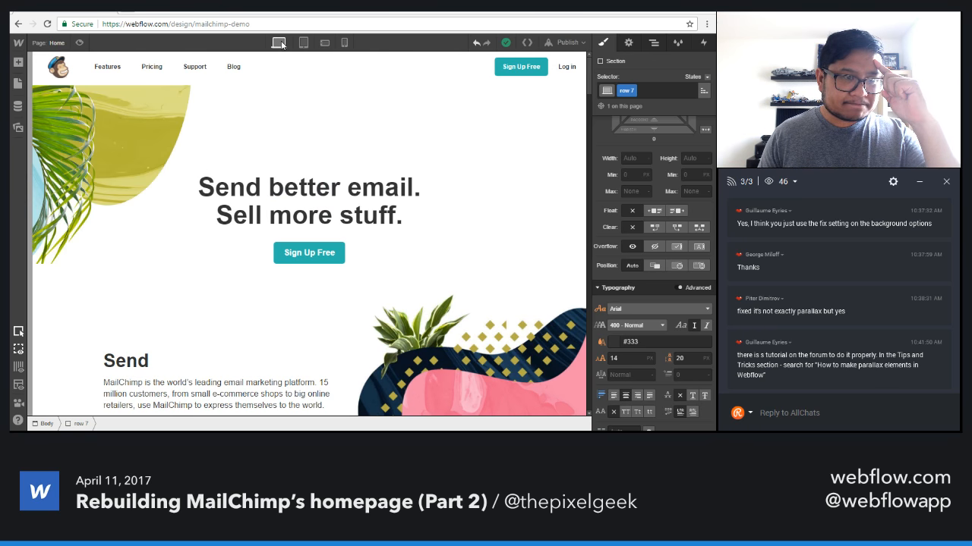
scroll(494, 261, "down", 2)
scroll(494, 266, "down", 5)
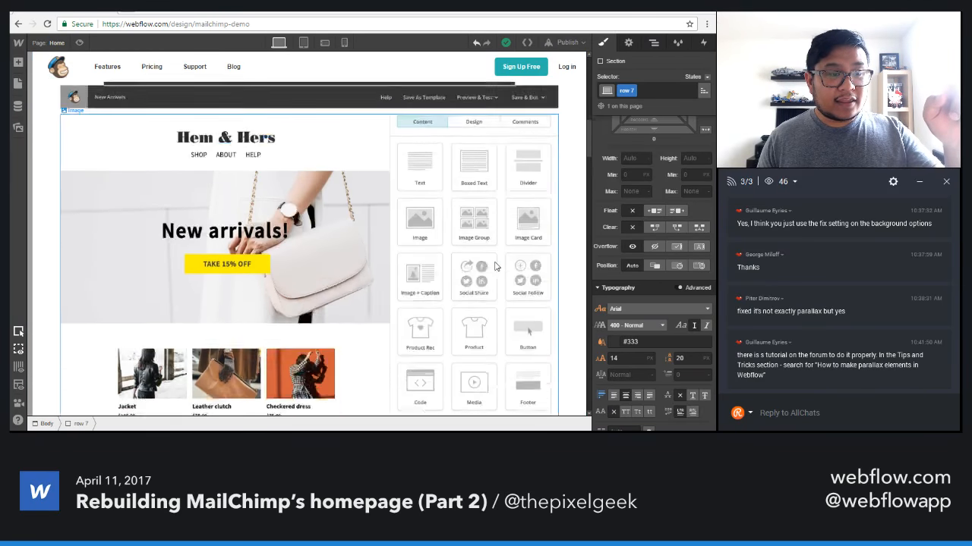
scroll(494, 265, "up", 3)
scroll(494, 265, "down", 3)
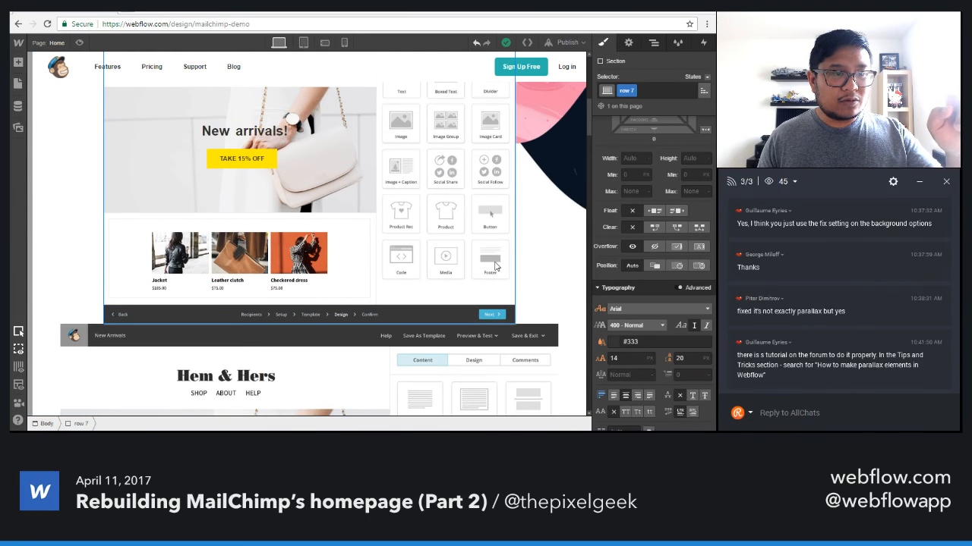
scroll(496, 265, "up", 5)
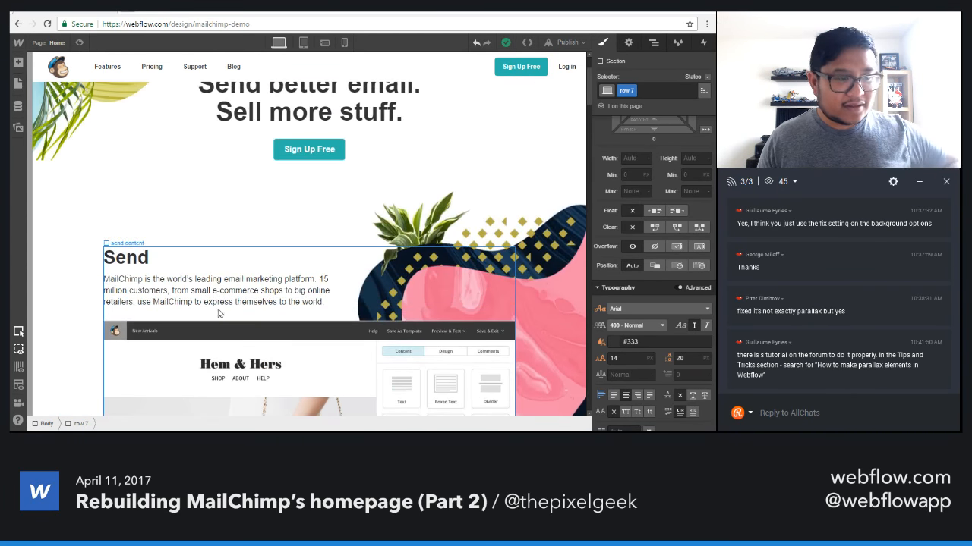
scroll(258, 350, "down", 6)
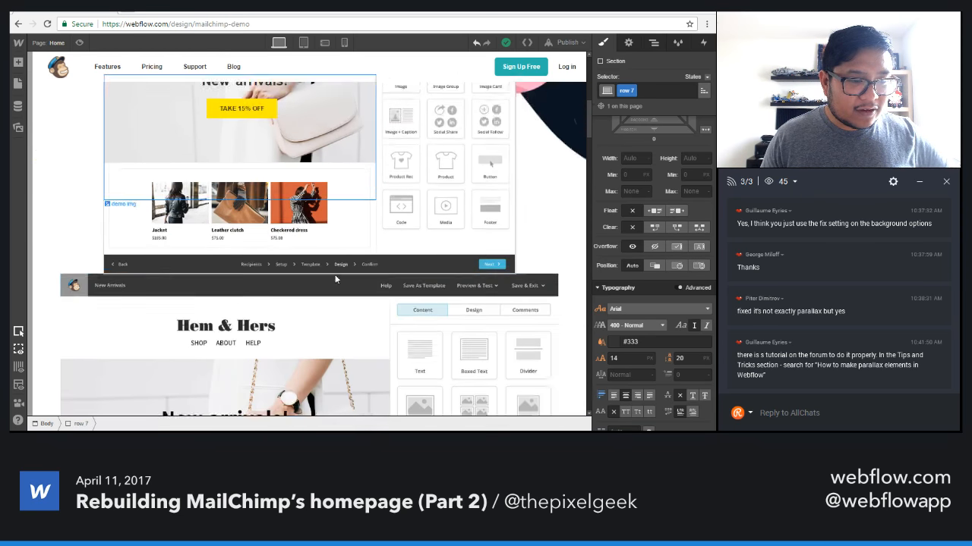
Hide the screenshot image below the Send section's demo on desktop, keeping it visible on tablet and phone only.
left_click(218, 264)
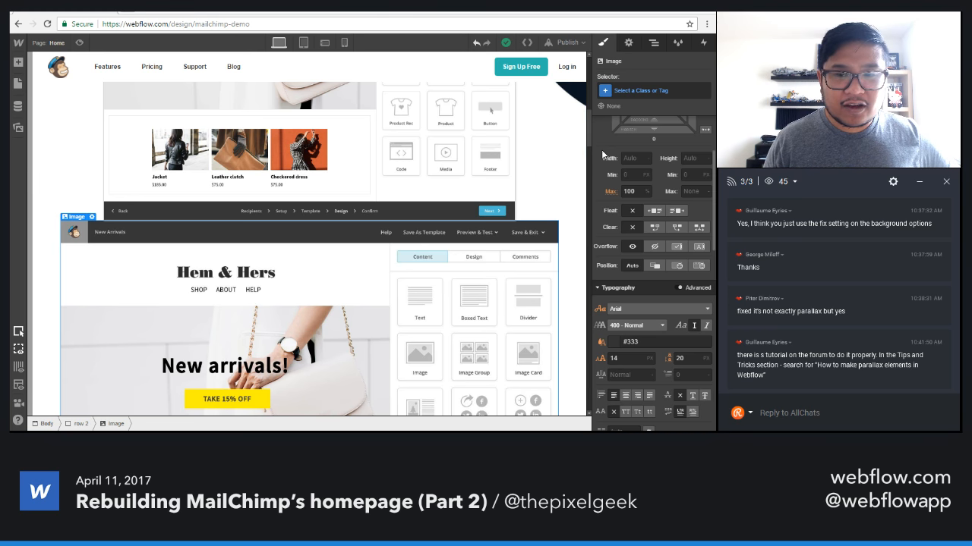
scroll(601, 149, "up", 3)
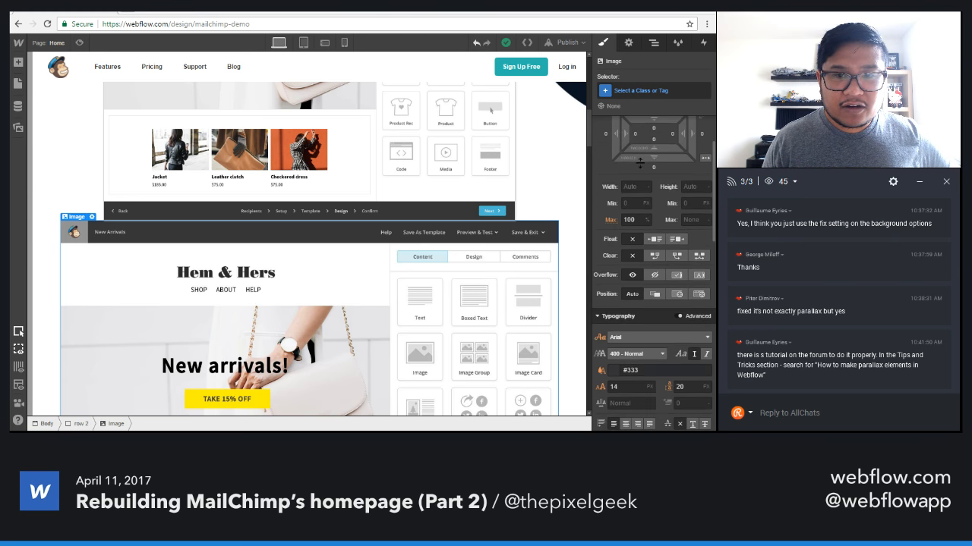
left_click(629, 44)
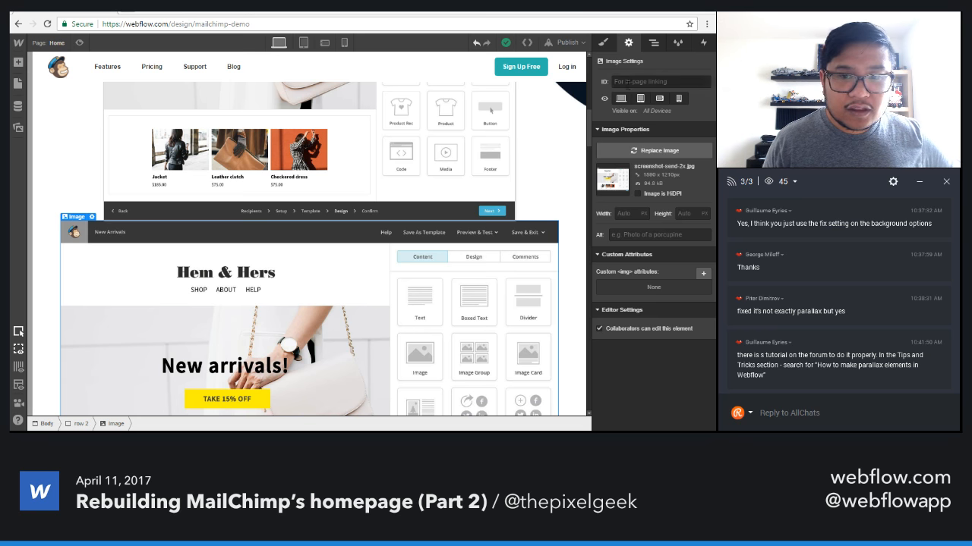
left_click(620, 99)
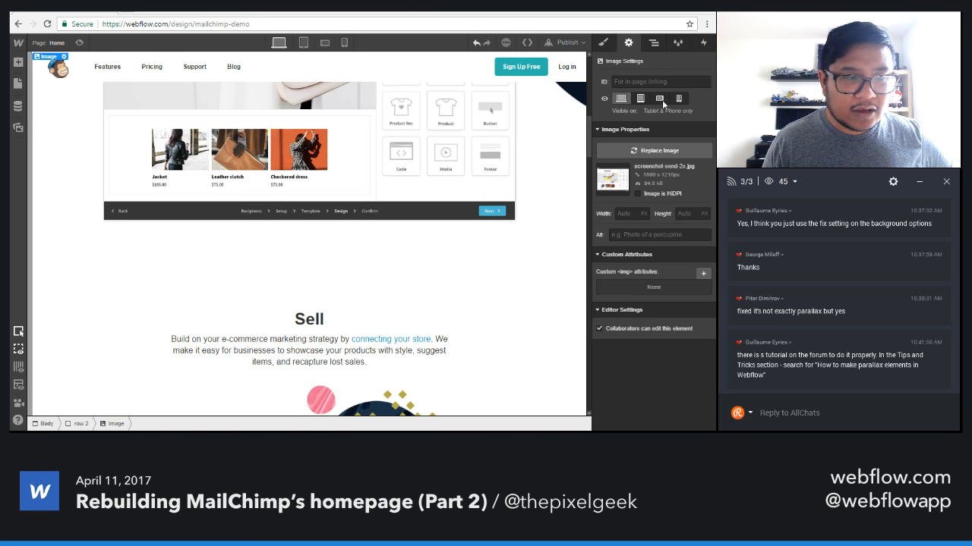
scroll(318, 247, "up", 3)
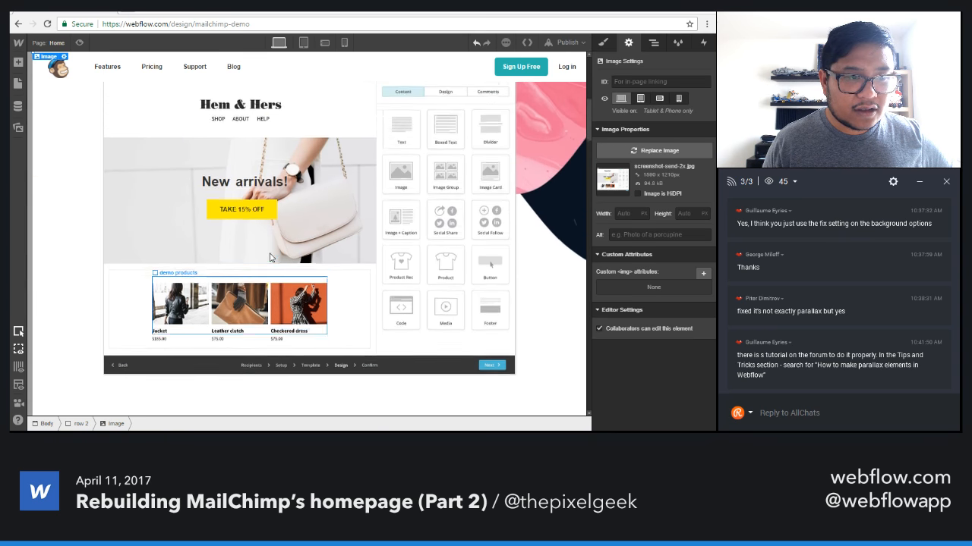
scroll(269, 257, "down", 5)
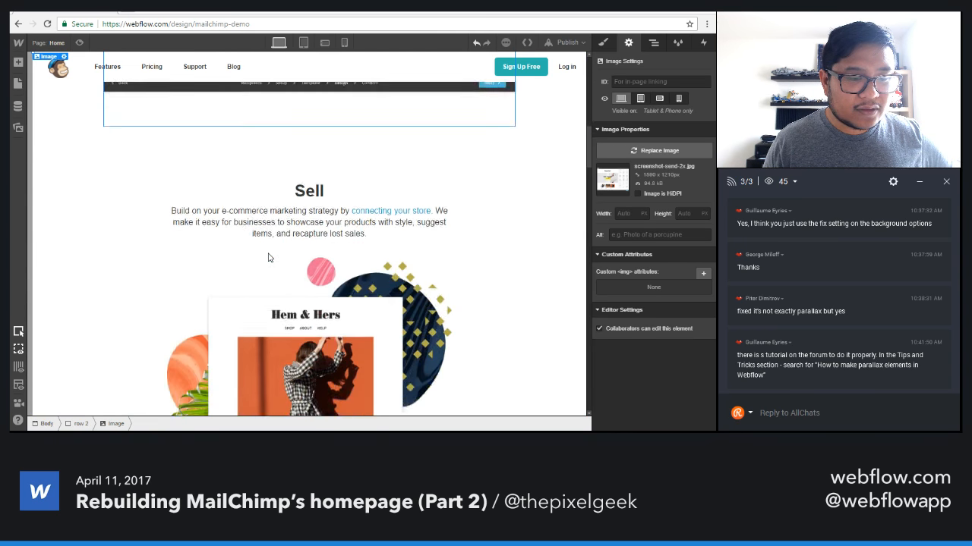
Examine the interactions on the Grow section (row 6) and its image block, and preview row 6's scroll-into-view effect.
scroll(268, 258, "down", 10)
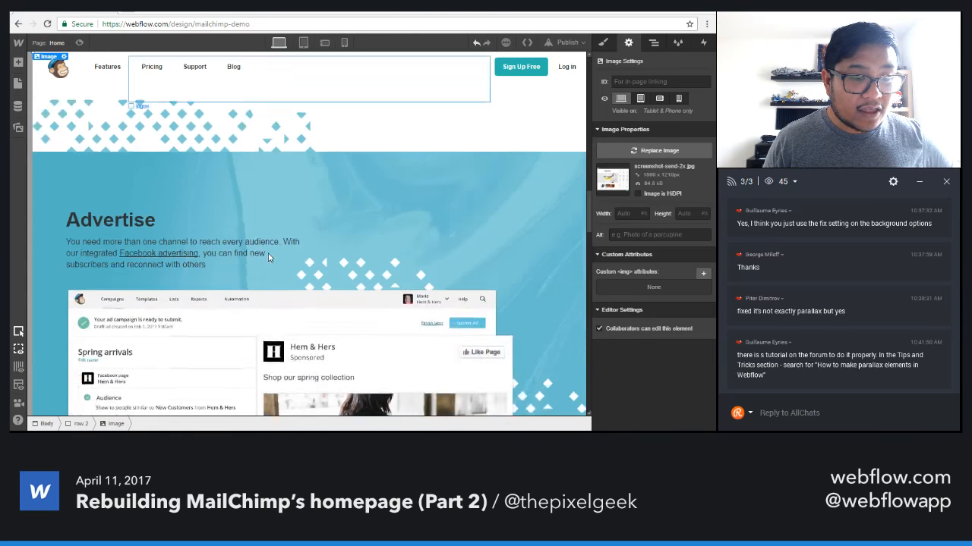
scroll(268, 257, "down", 10)
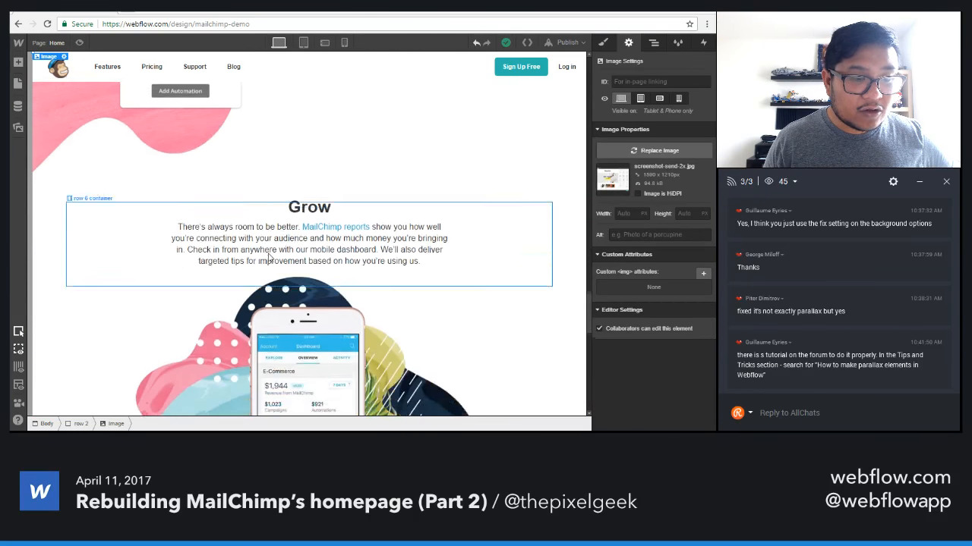
scroll(268, 258, "down", 3)
left_click(377, 209)
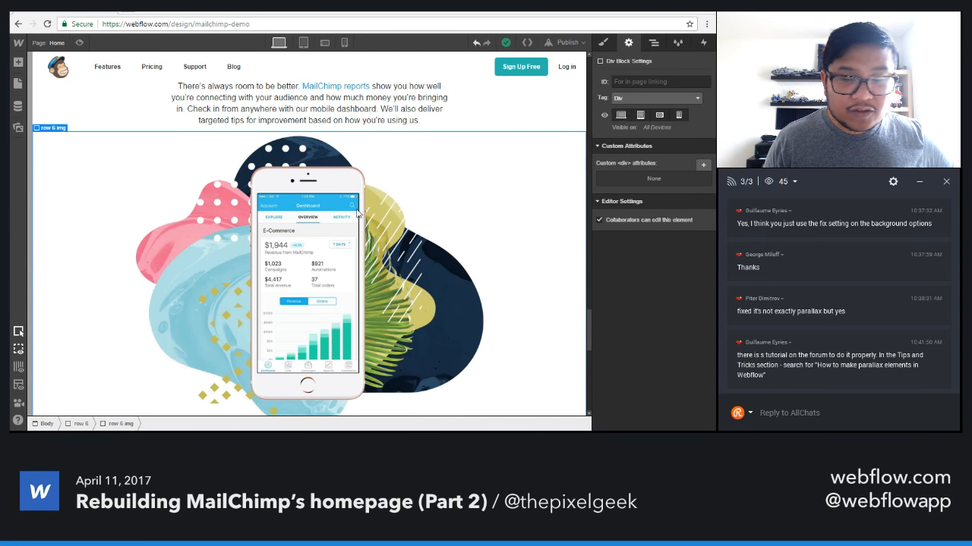
left_click(703, 44)
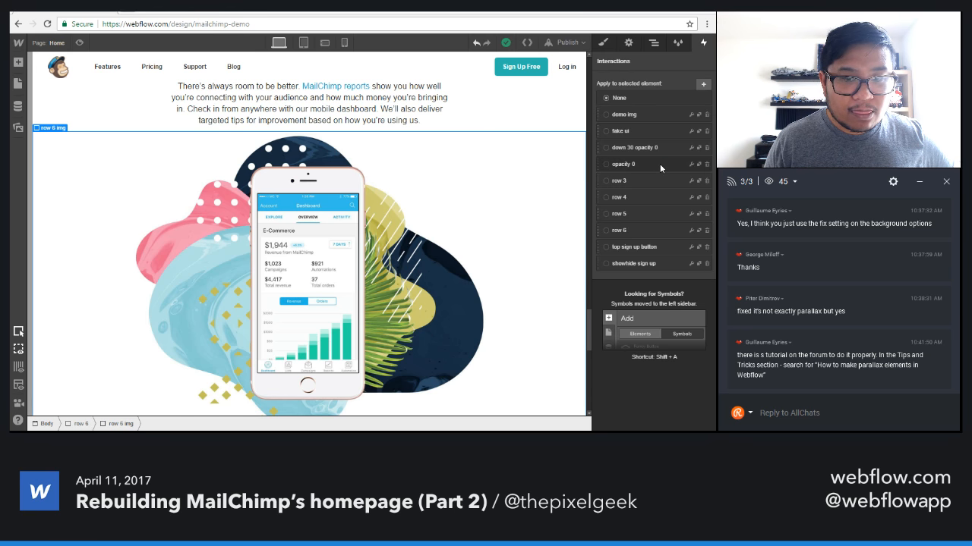
scroll(43, 186, "up", 2)
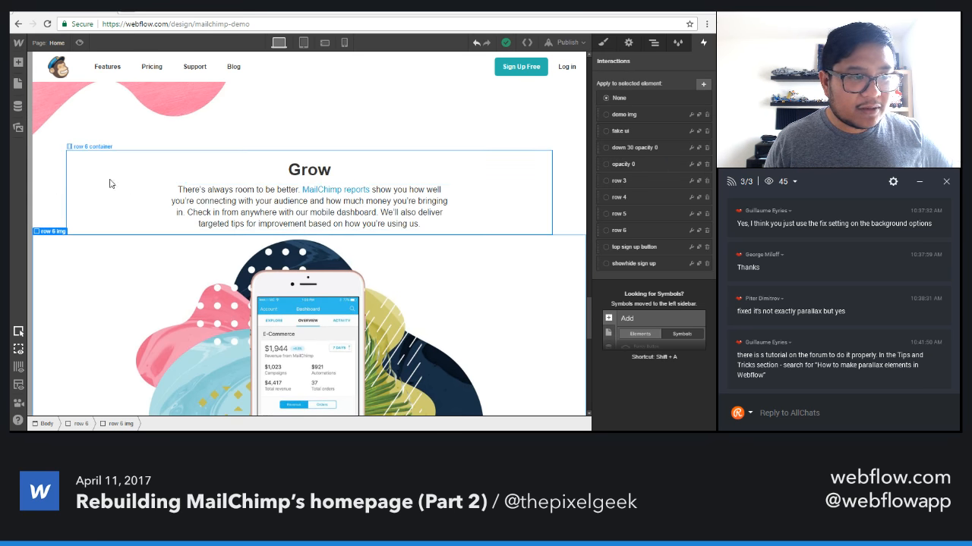
left_click(42, 186)
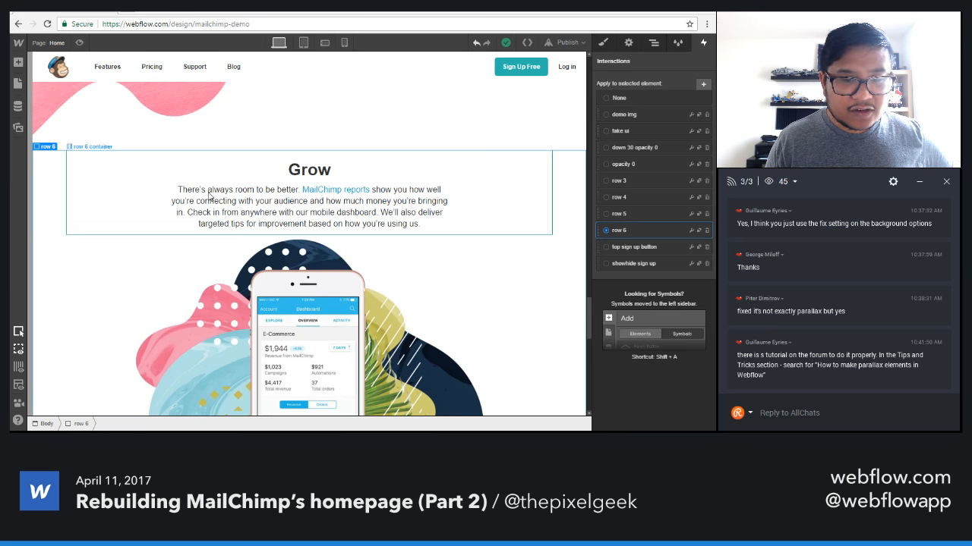
left_click(691, 230)
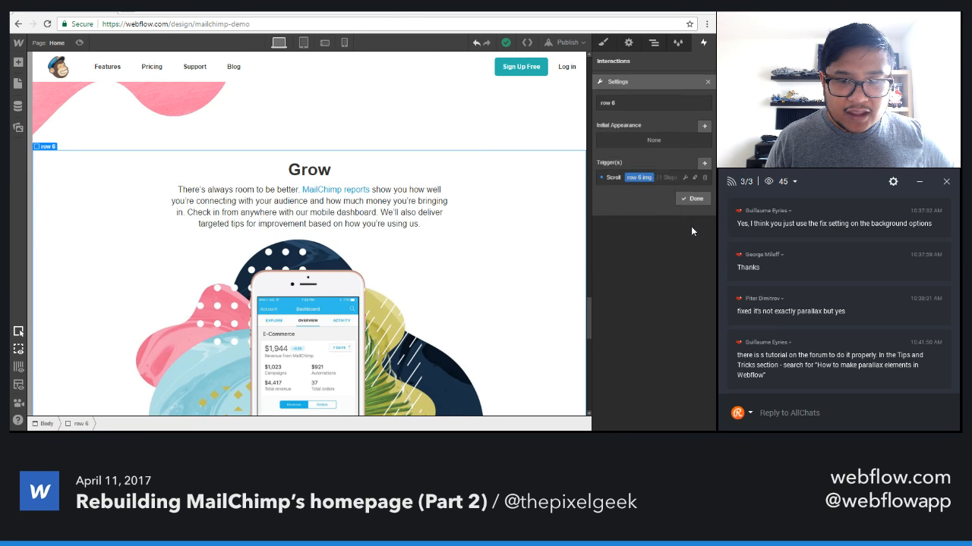
left_click(650, 176)
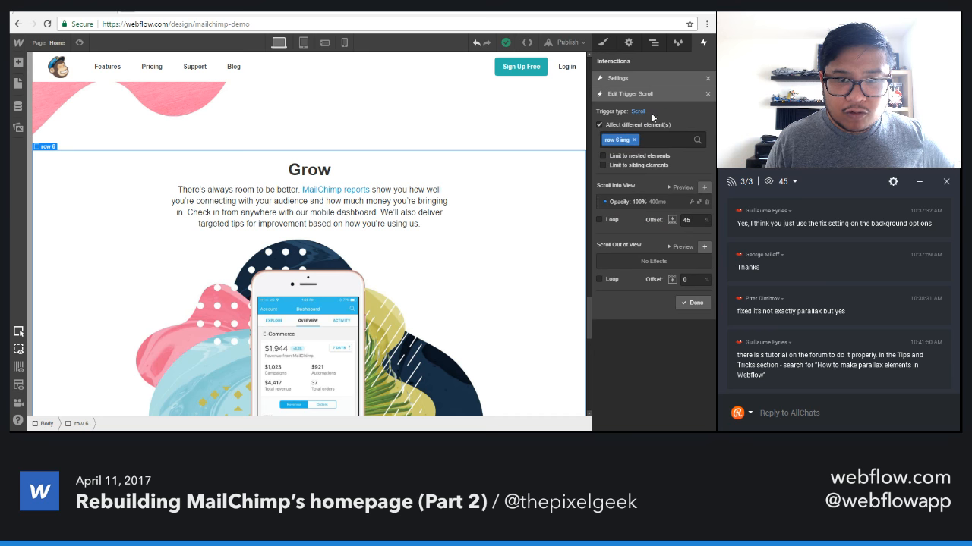
left_click(679, 188)
left_click(685, 185)
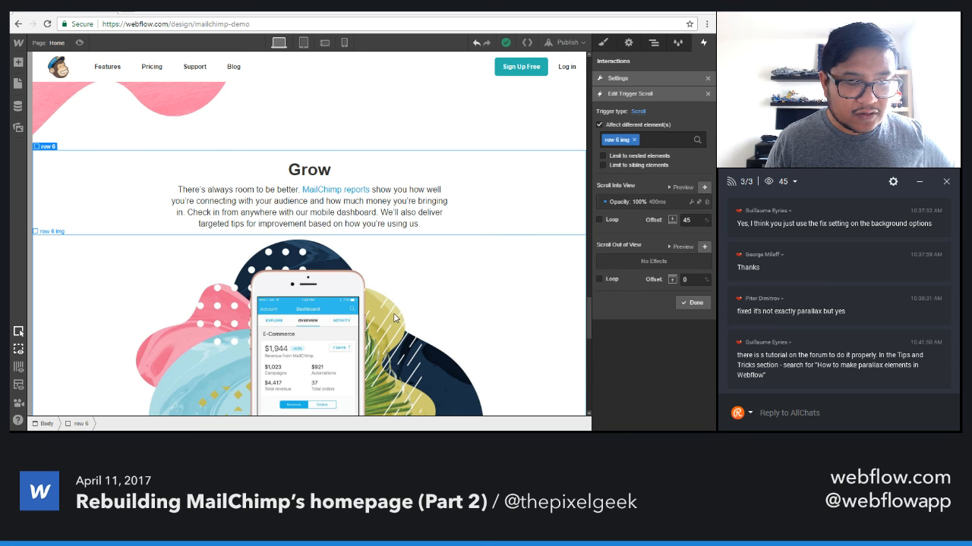
Apply the opacity 0 interaction to the Grow section's image block (row 6 img).
left_click(142, 264)
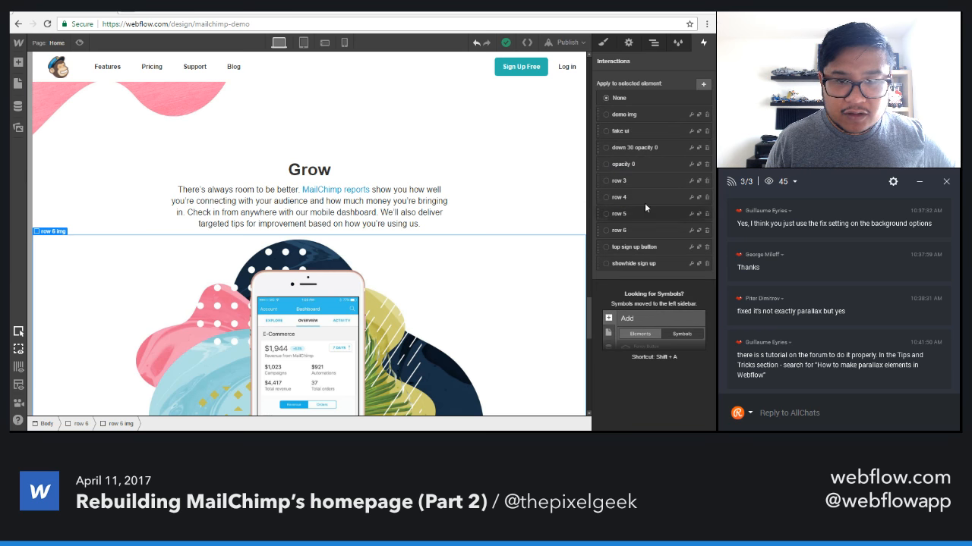
left_click(631, 163)
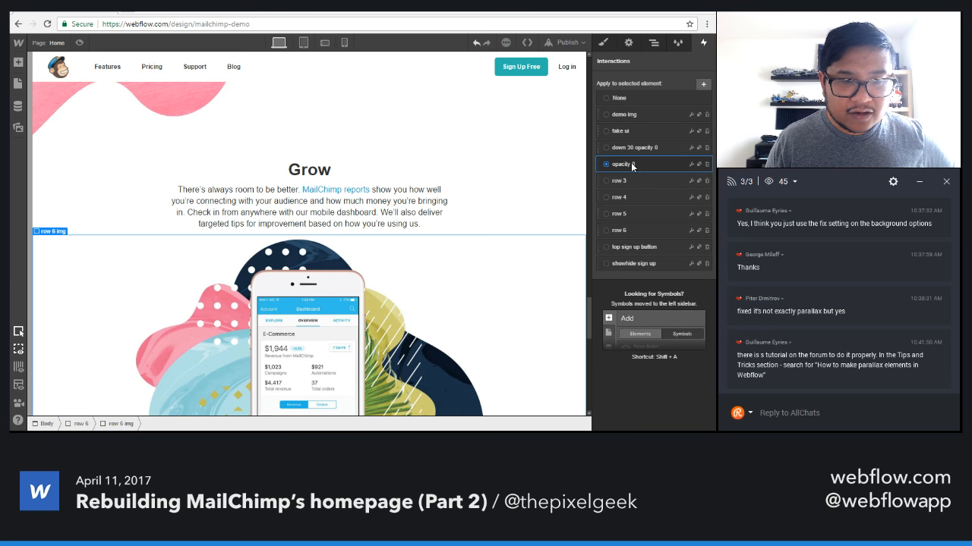
left_click(614, 149)
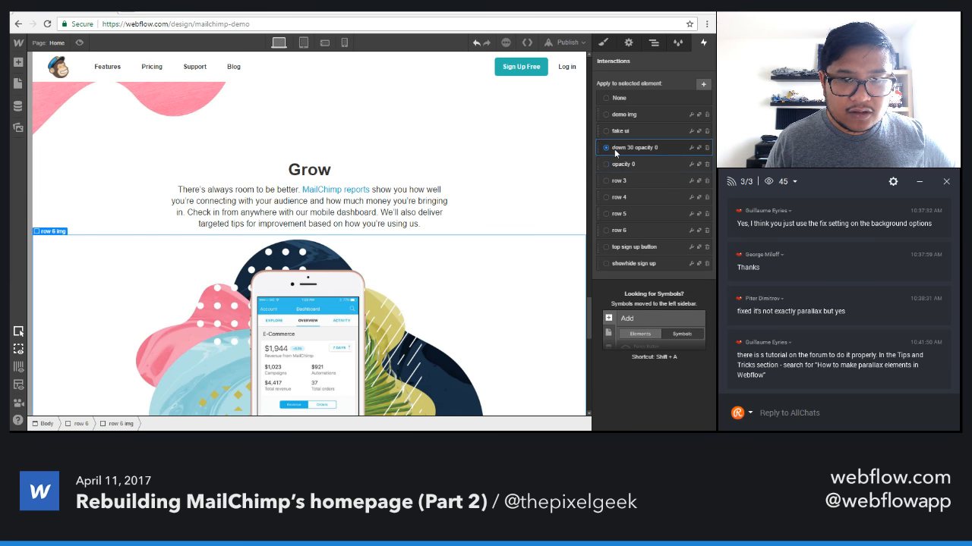
left_click(617, 164)
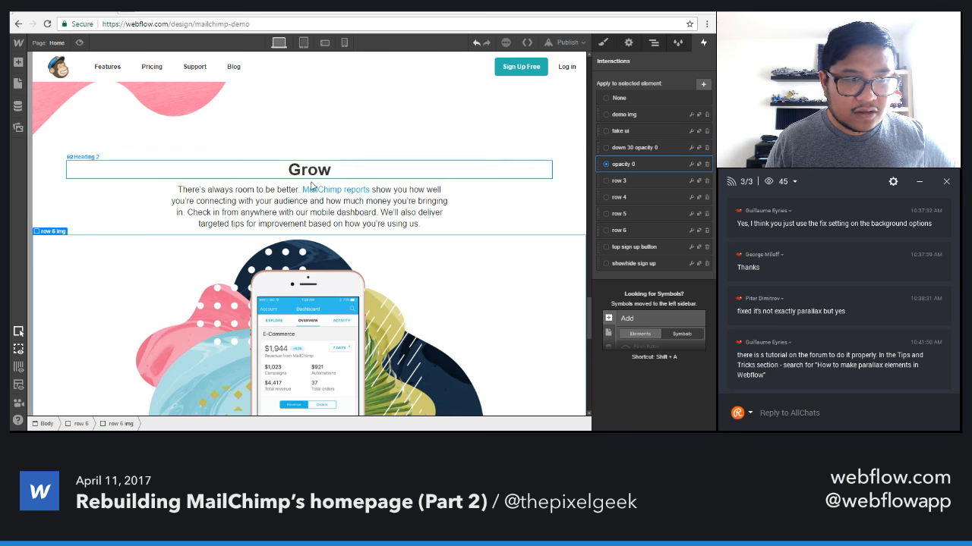
Preview the scroll-into-view effect of the row 6 interaction on the Grow section again.
left_click(50, 188)
left_click(691, 230)
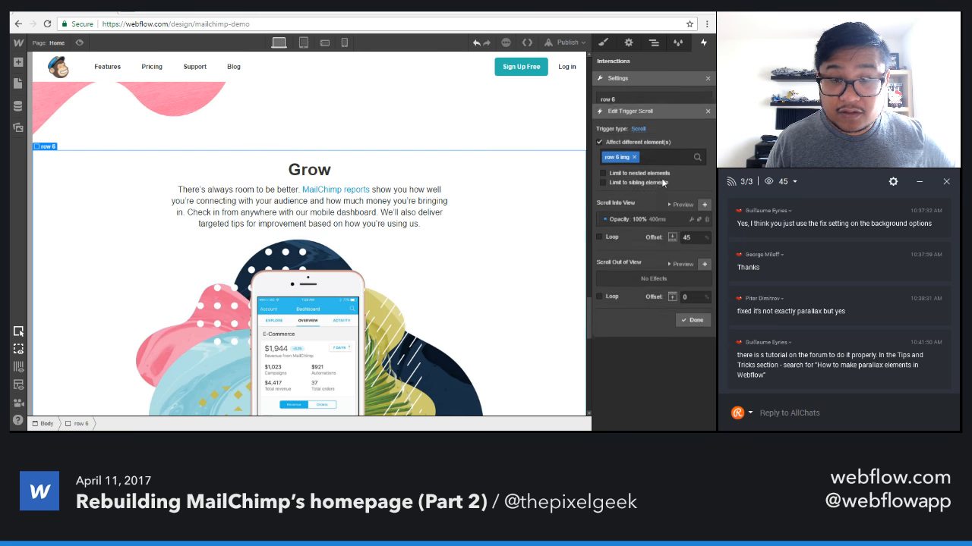
left_click(673, 188)
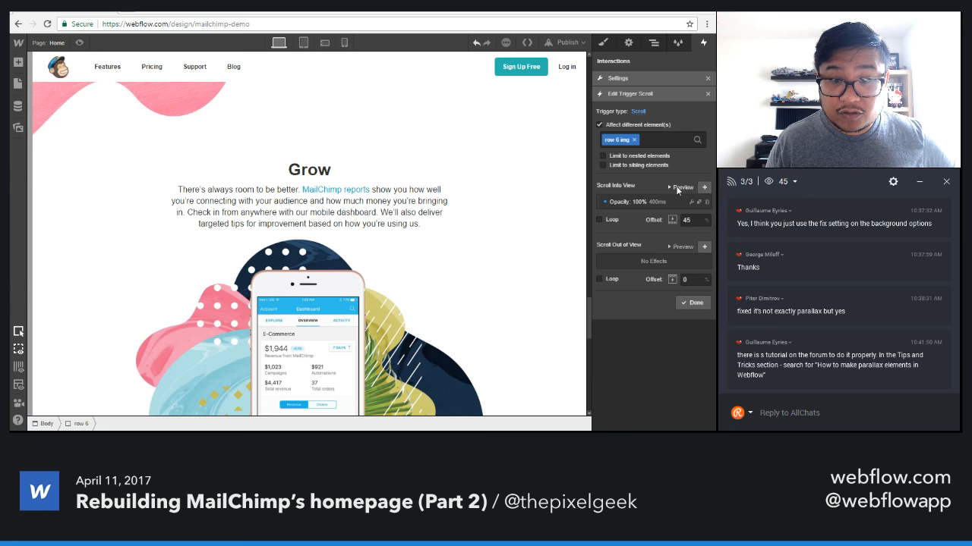
left_click(691, 302)
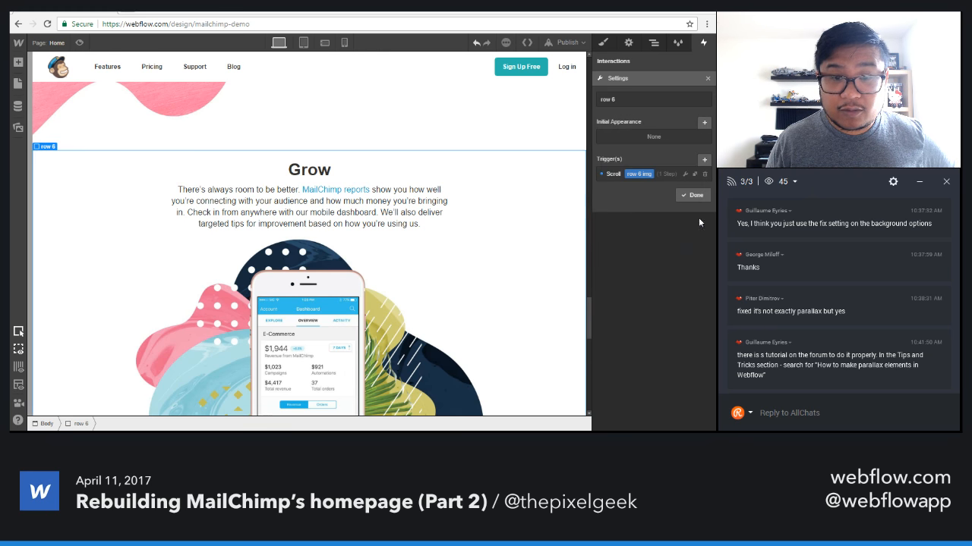
Reduce the left and right margins of the navbar logo at the phone portrait breakpoint.
left_click(324, 43)
left_click(344, 43)
scroll(325, 277, "up", 10)
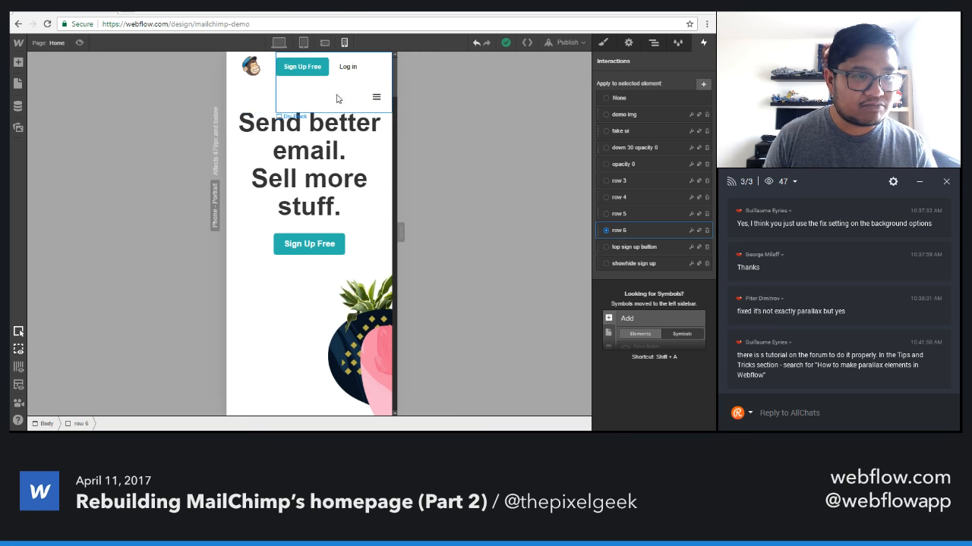
left_click(266, 98)
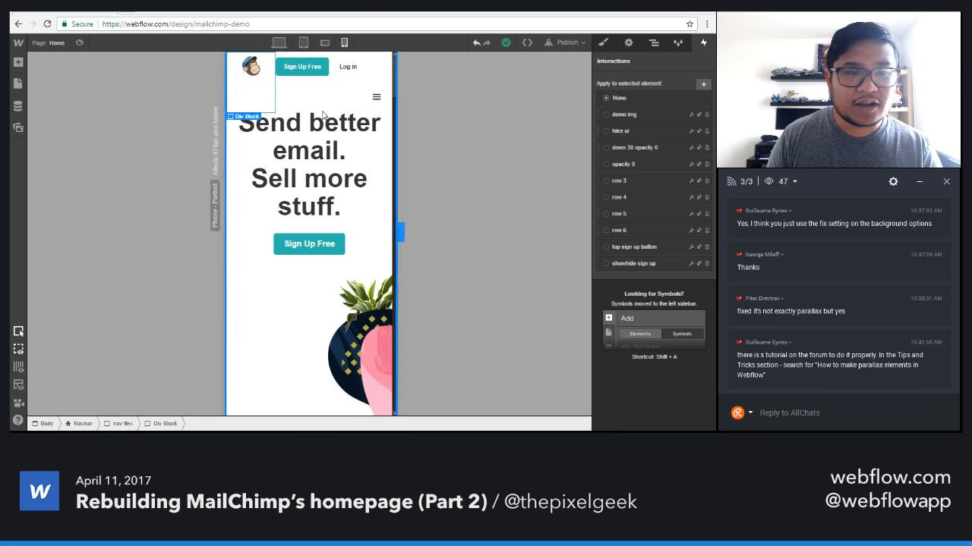
left_click(651, 43)
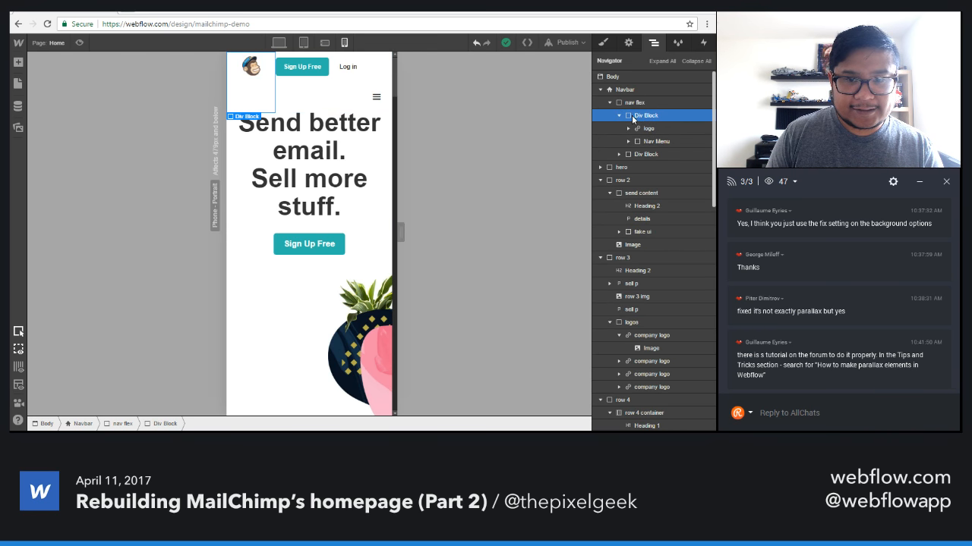
left_click(657, 132)
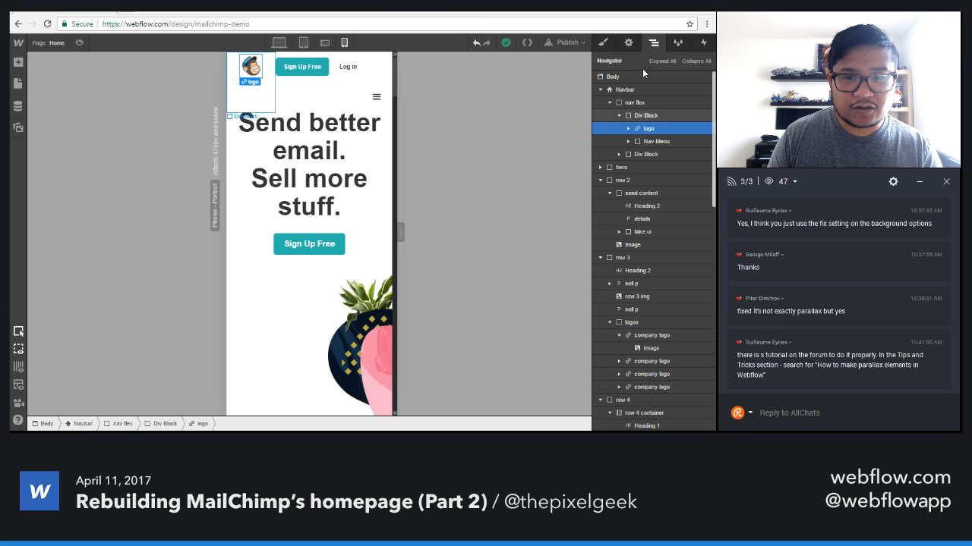
left_click(604, 46)
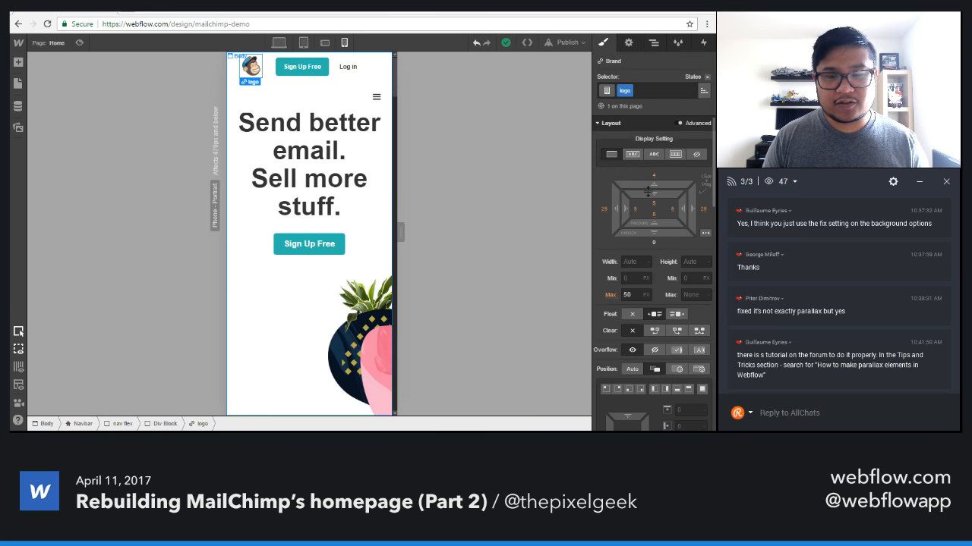
left_click_drag(616, 210, 646, 210)
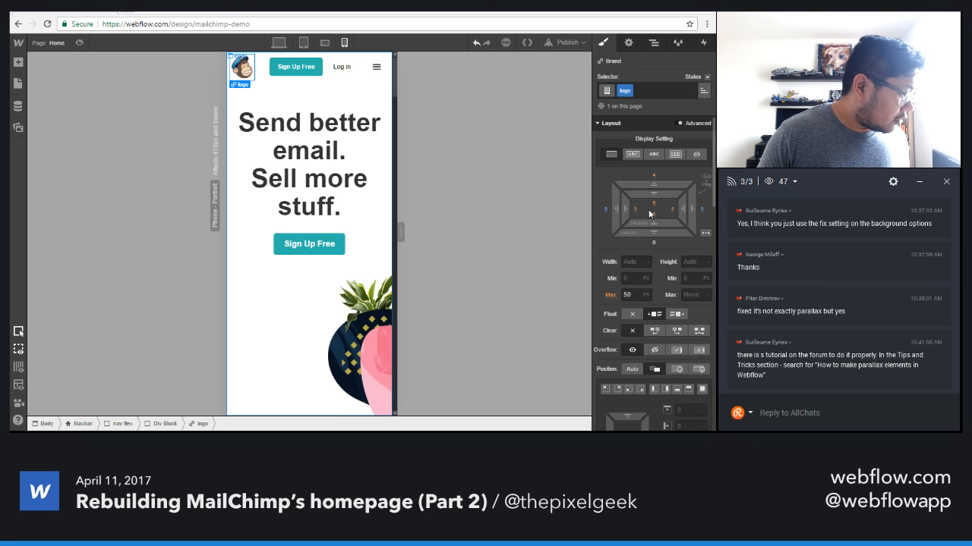
Hide the navbar's Sign Up Free button and Log in link on phones, keeping both visible on desktop and tablet only.
left_click(325, 44)
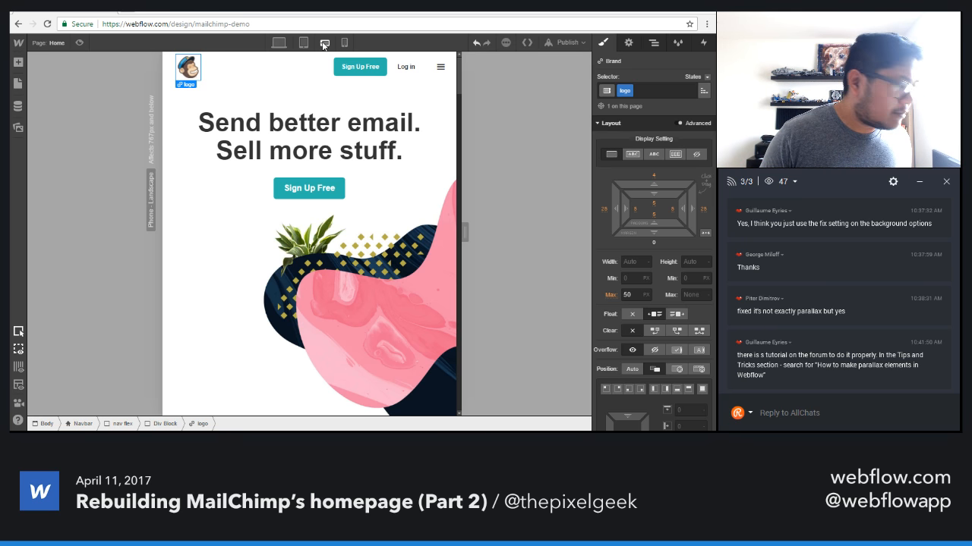
left_click(372, 74)
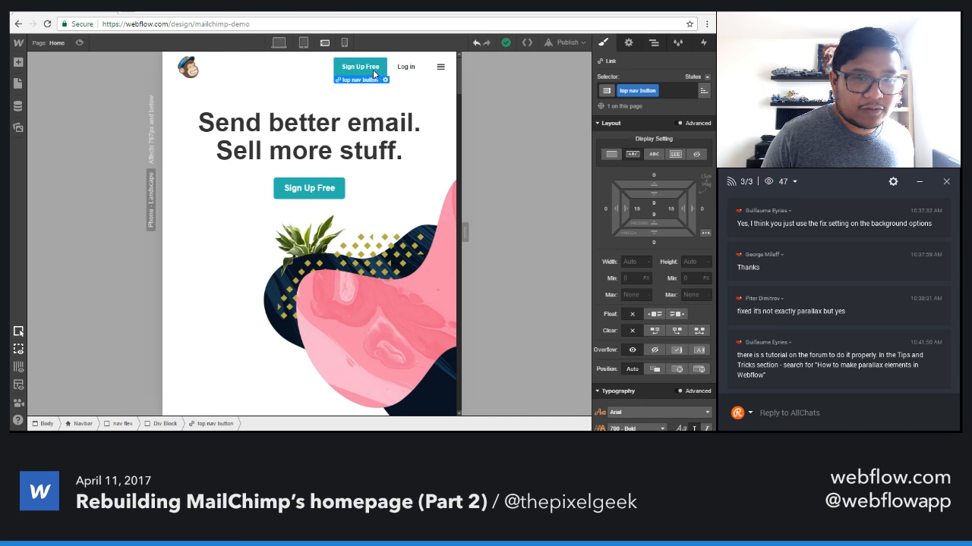
left_click(628, 44)
left_click(662, 100)
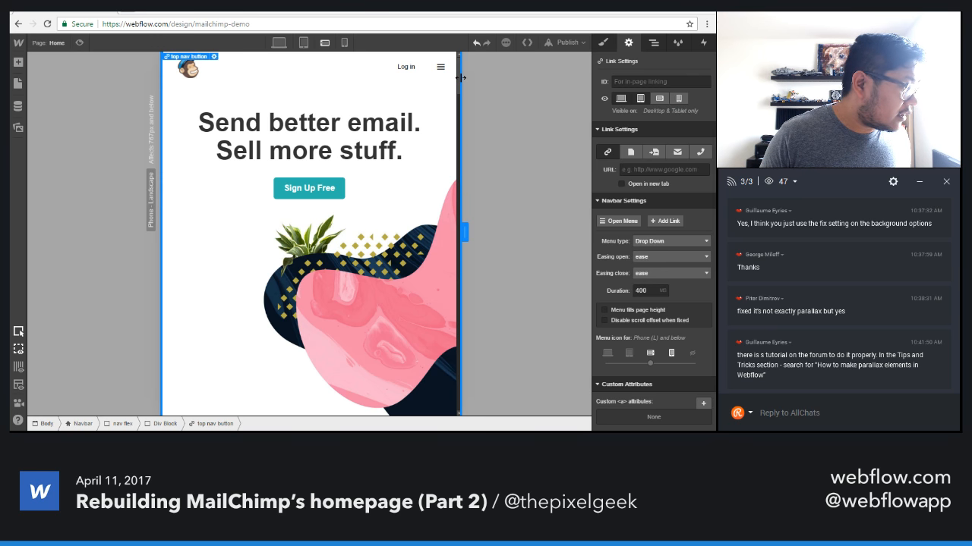
left_click(414, 71)
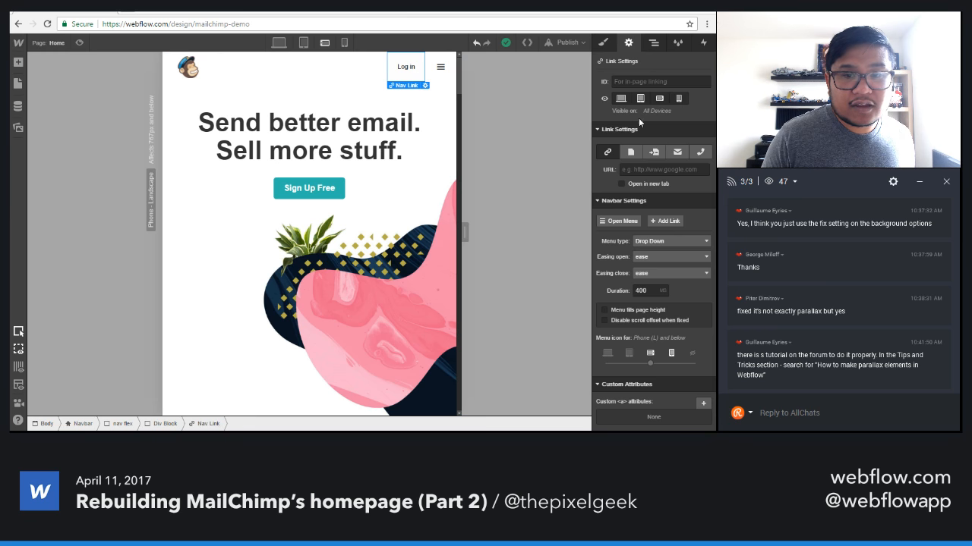
left_click(659, 98)
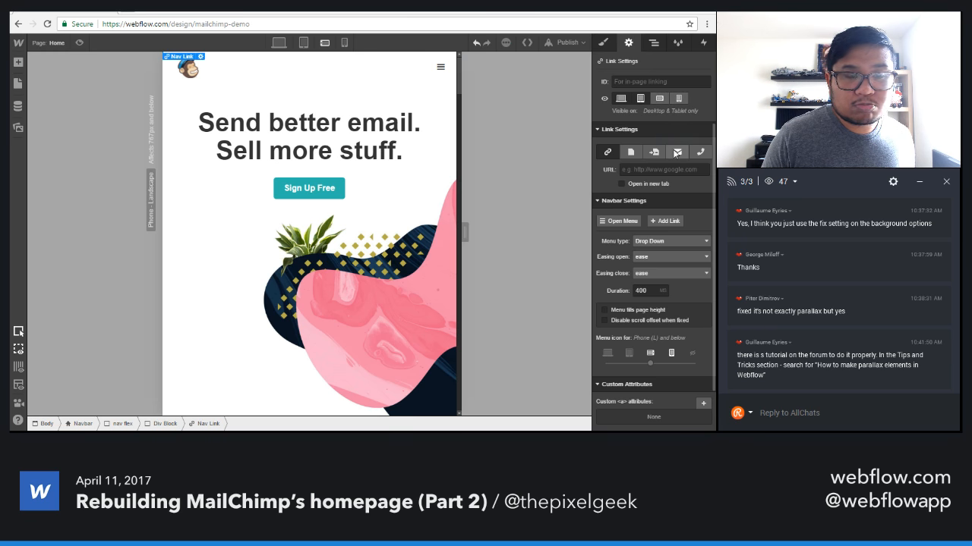
Check the navbar in phone portrait, and open the hamburger menu in the phone landscape view.
left_click(345, 44)
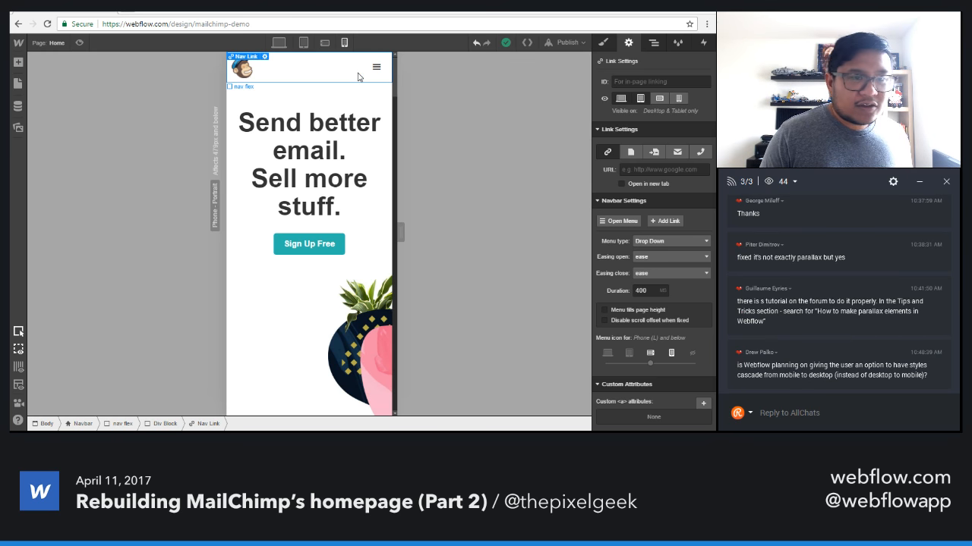
left_click(376, 67)
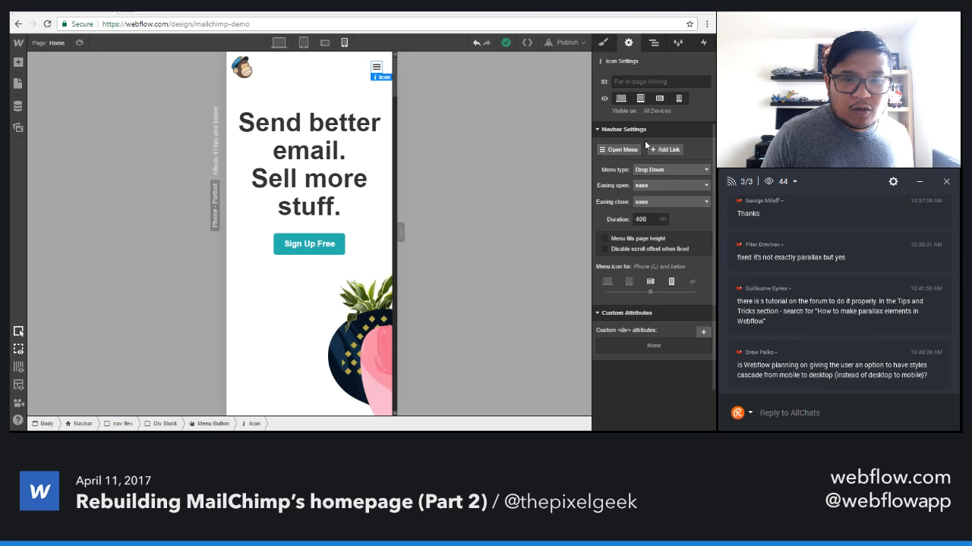
left_click(325, 43)
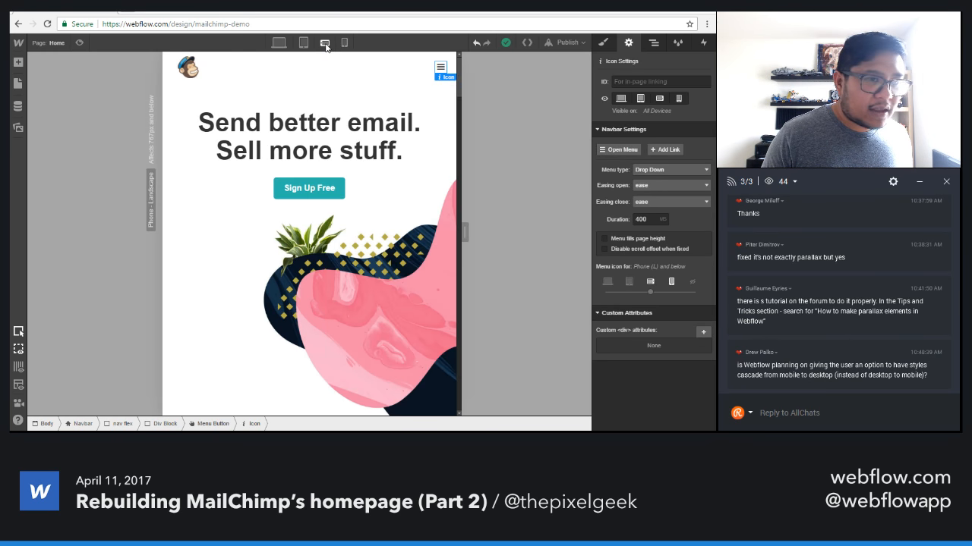
left_click(441, 83)
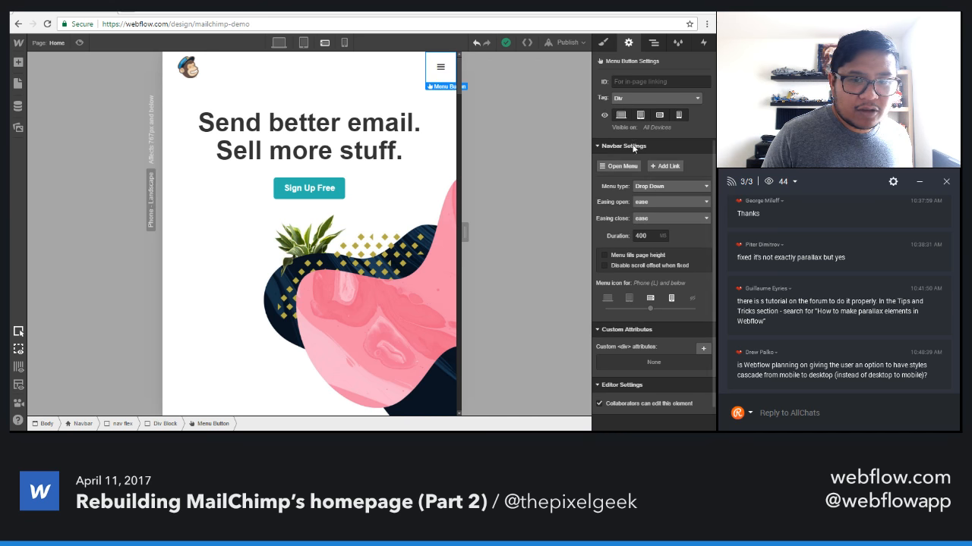
left_click(624, 167)
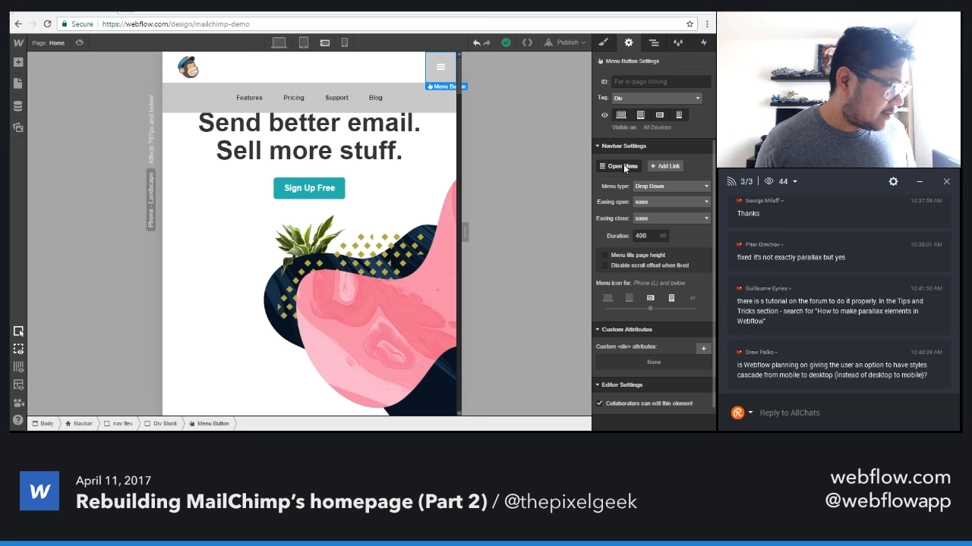
Create the class "menu button" on the navbar's hamburger button.
left_click(603, 43)
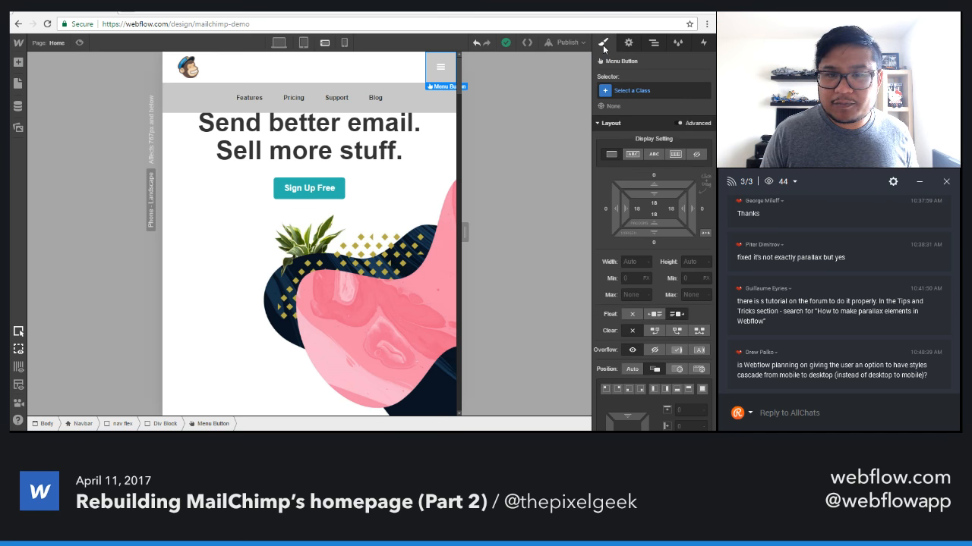
left_click(632, 89)
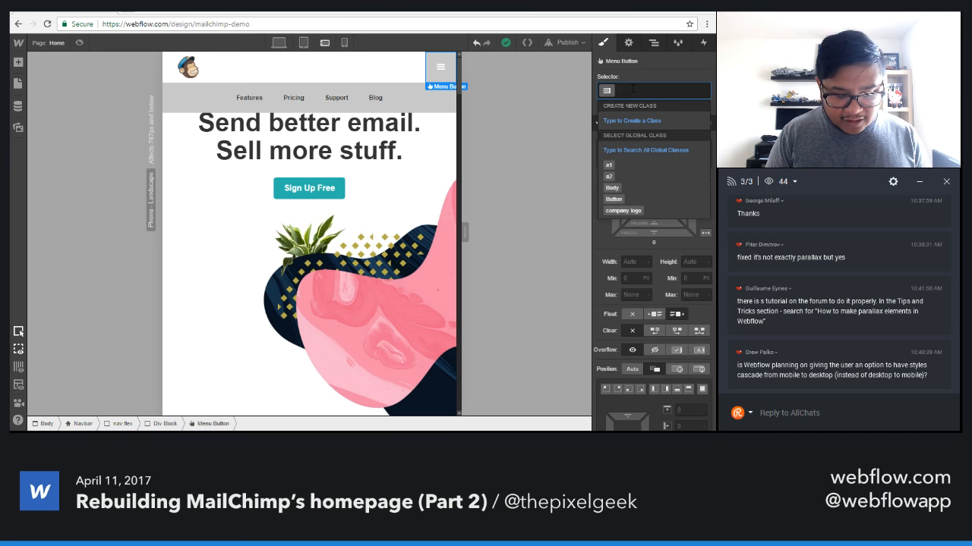
type("menu button")
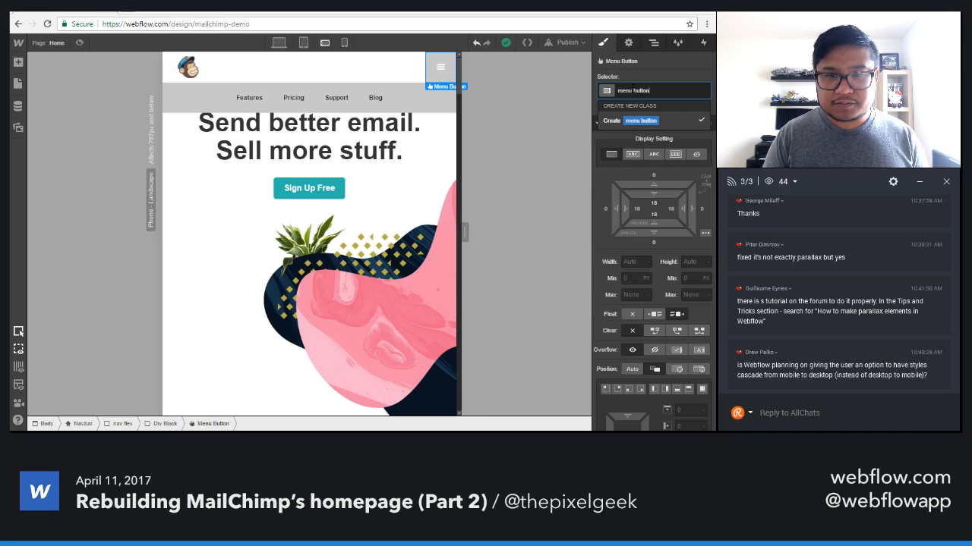
key("Return")
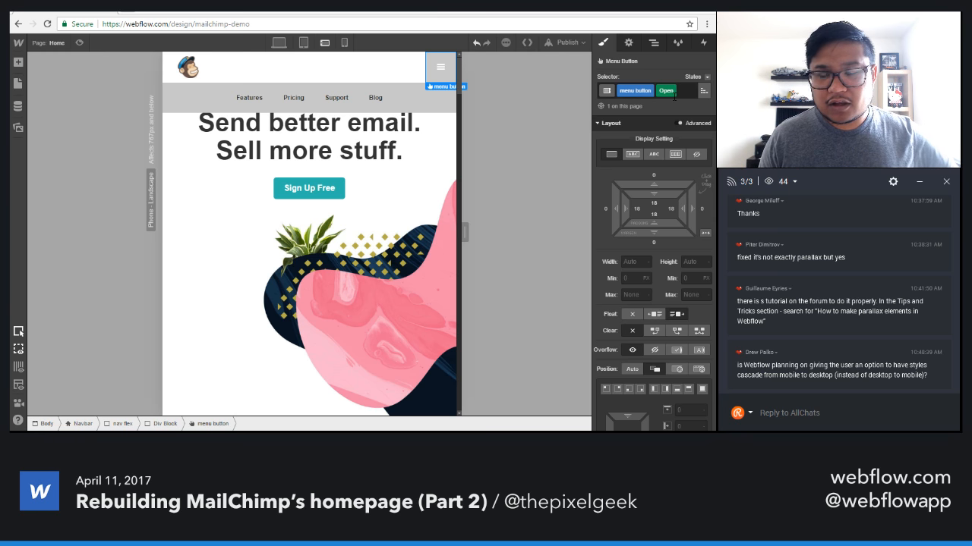
Close and reopen the navbar menu to compare the hamburger button's styles in its normal and Open states.
left_click(629, 43)
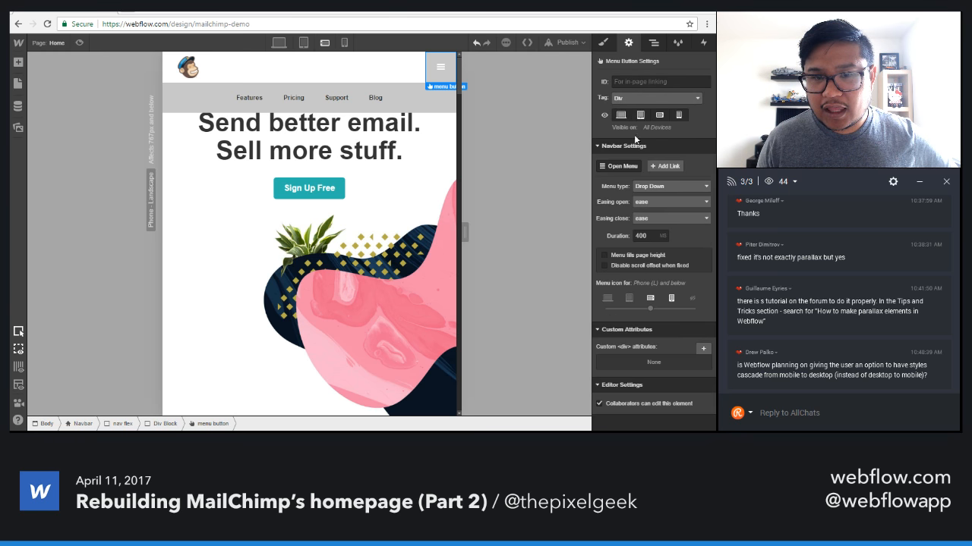
left_click(628, 167)
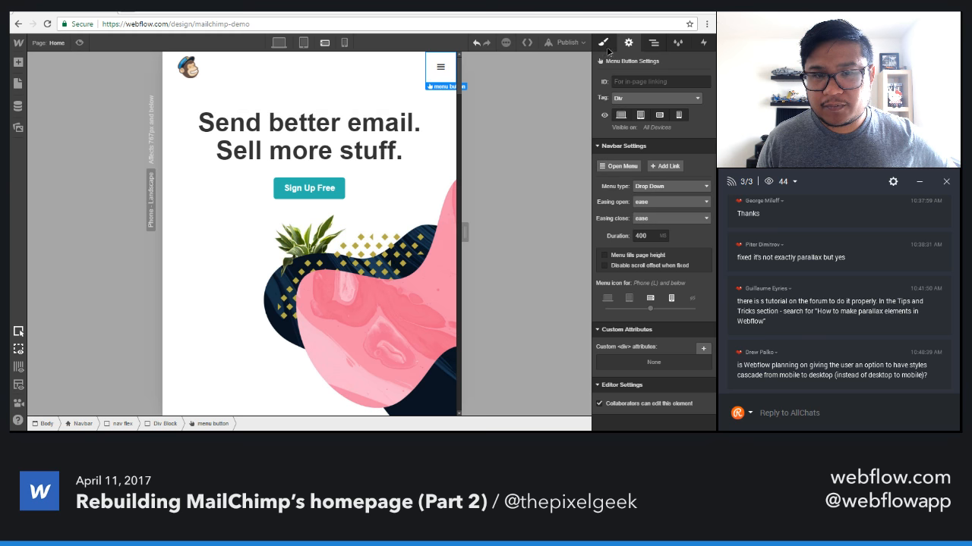
left_click(605, 46)
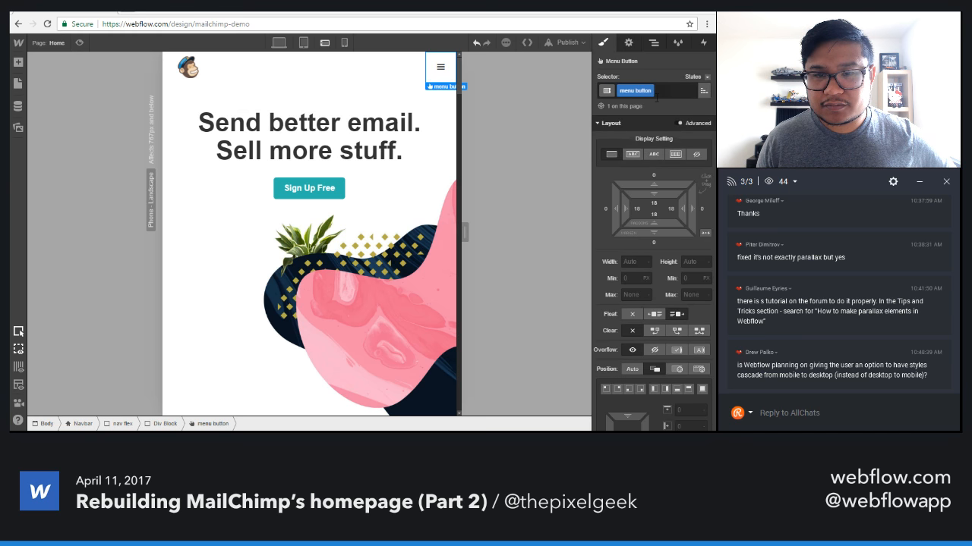
left_click(627, 44)
left_click(623, 167)
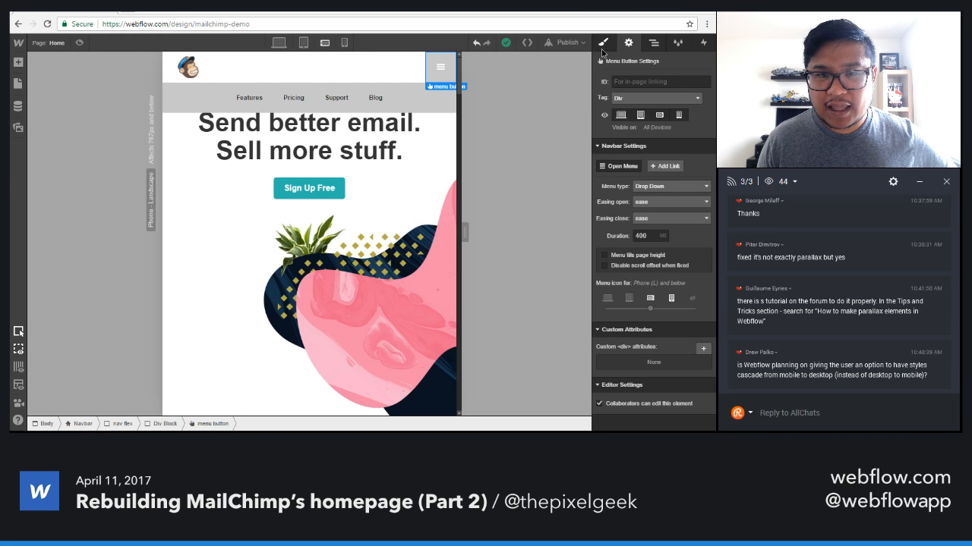
left_click(605, 44)
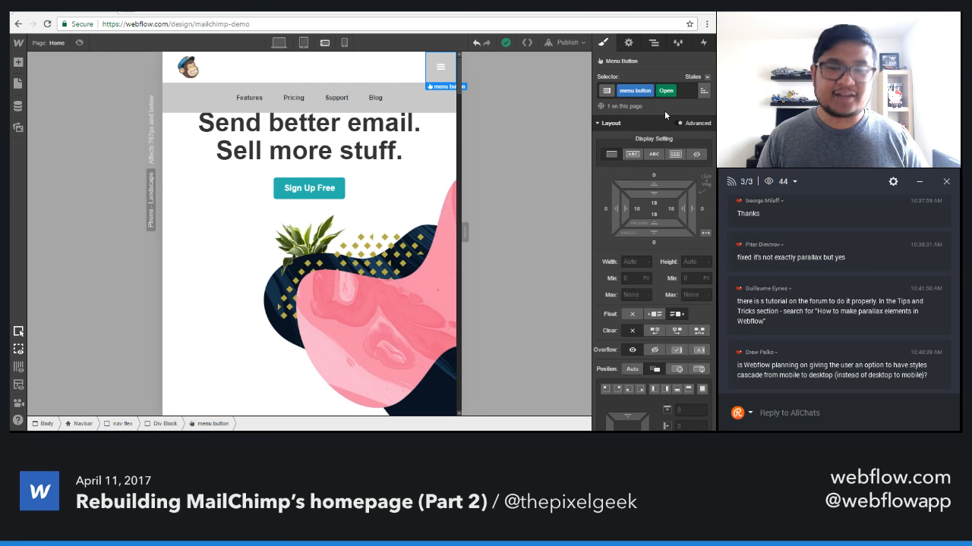
Set the background colour of the hamburger button's Open state to light grey #e0e0e0.
scroll(645, 315, "down", 1)
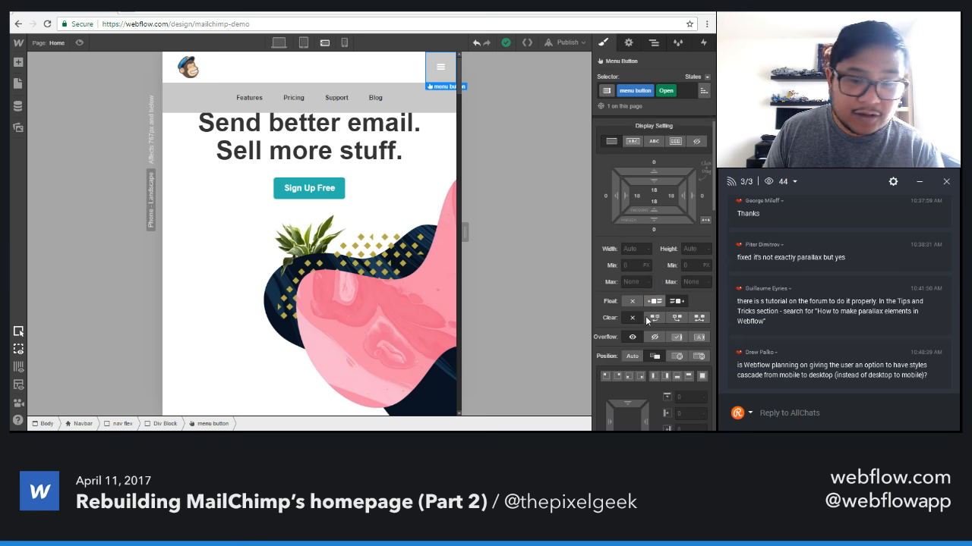
scroll(645, 315, "down", 5)
left_click(645, 318)
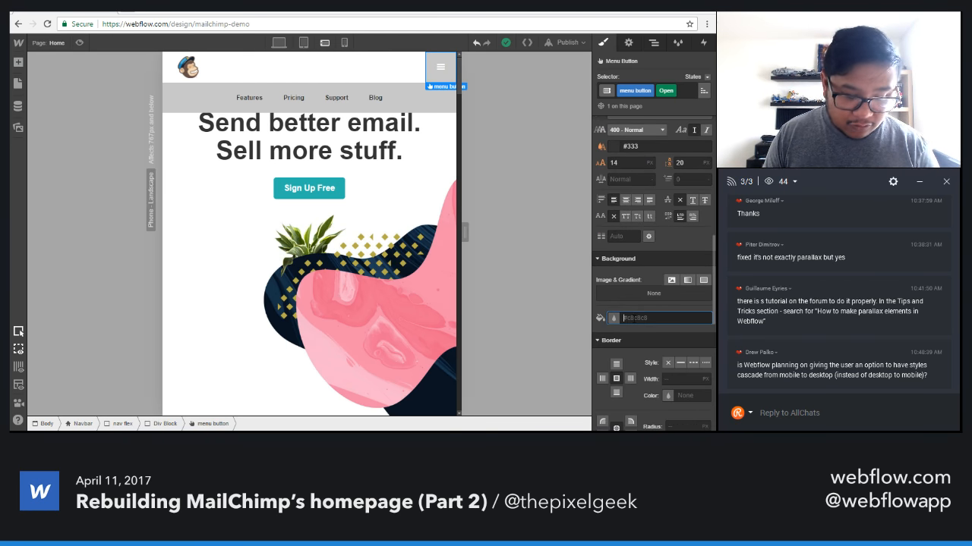
type("#f4f4f4")
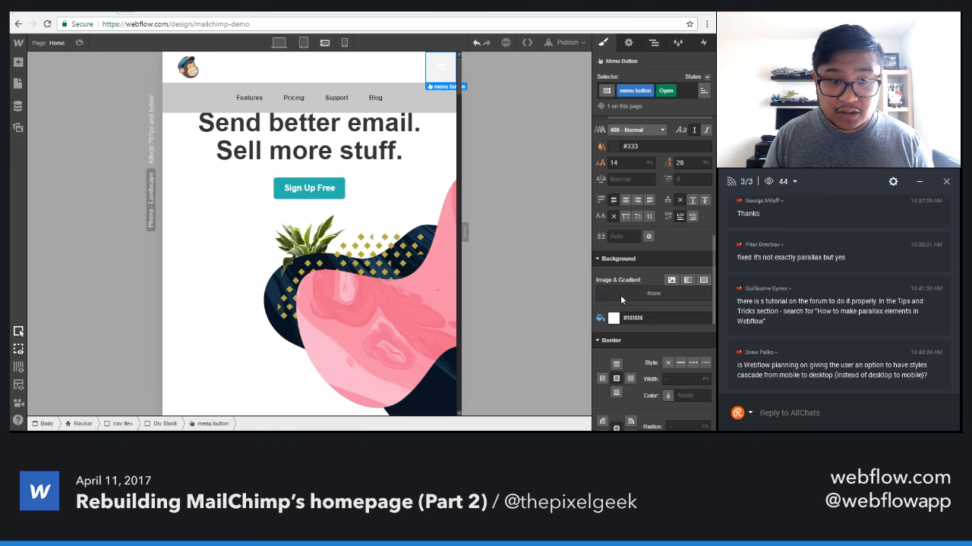
left_click(613, 318)
left_click(605, 163)
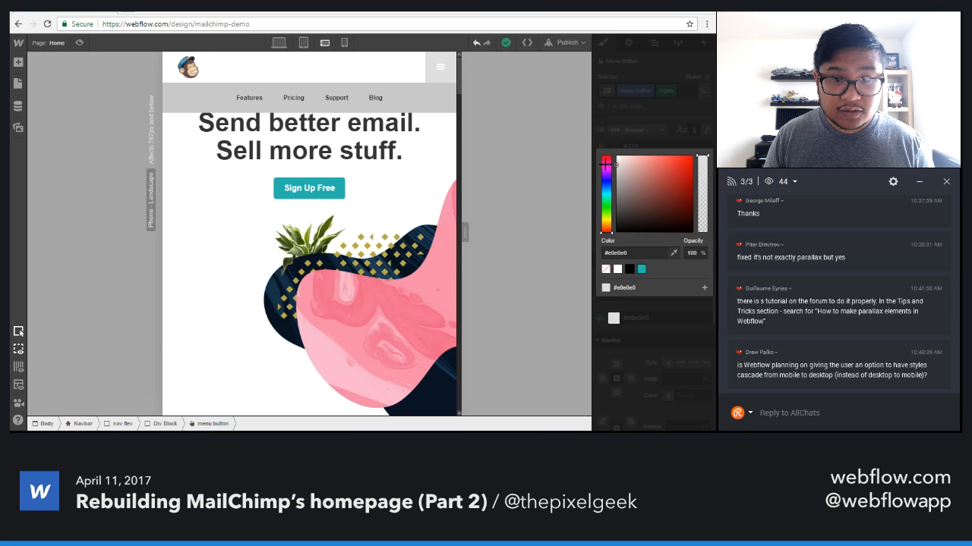
left_click(657, 135)
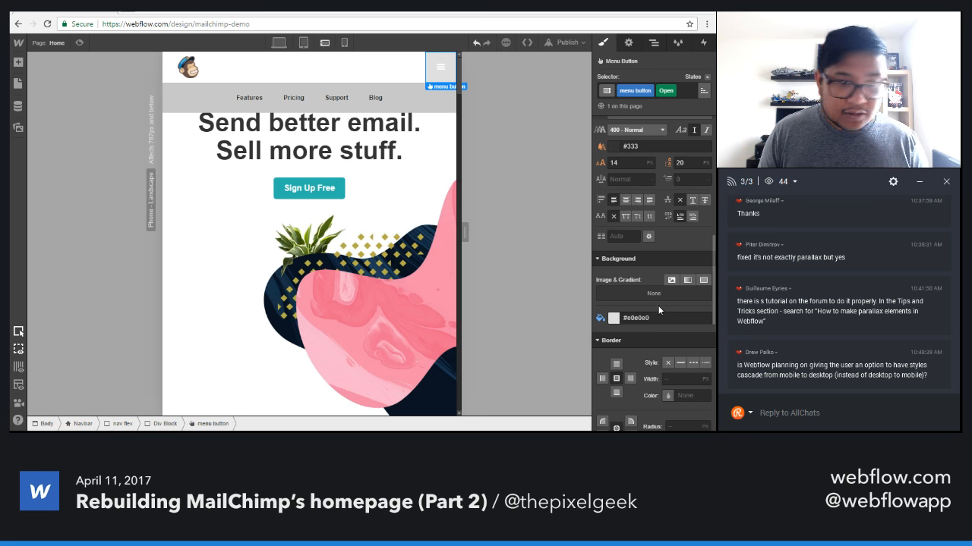
Save the hamburger button's Open state background colour as a reusable swatch with the suggested name.
left_click(613, 318)
left_click(703, 288)
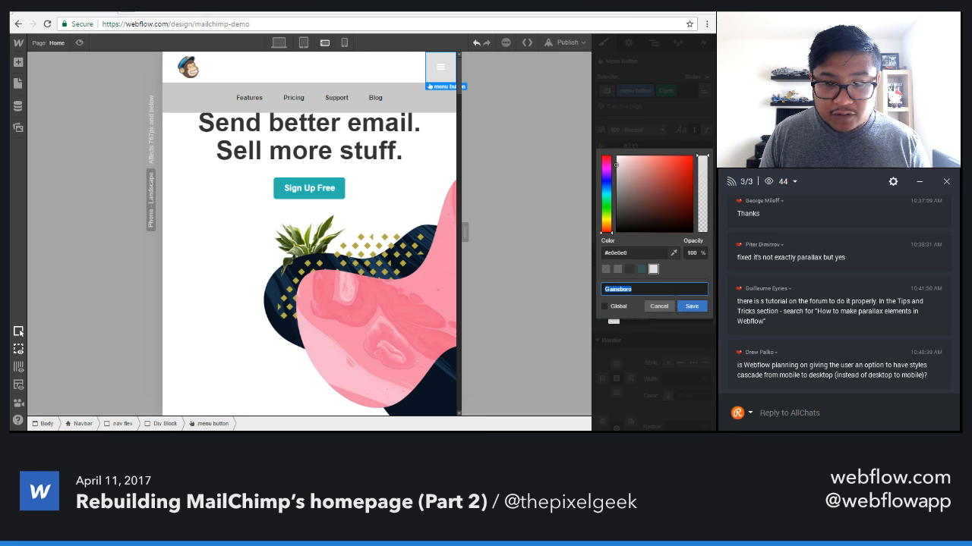
left_click(693, 306)
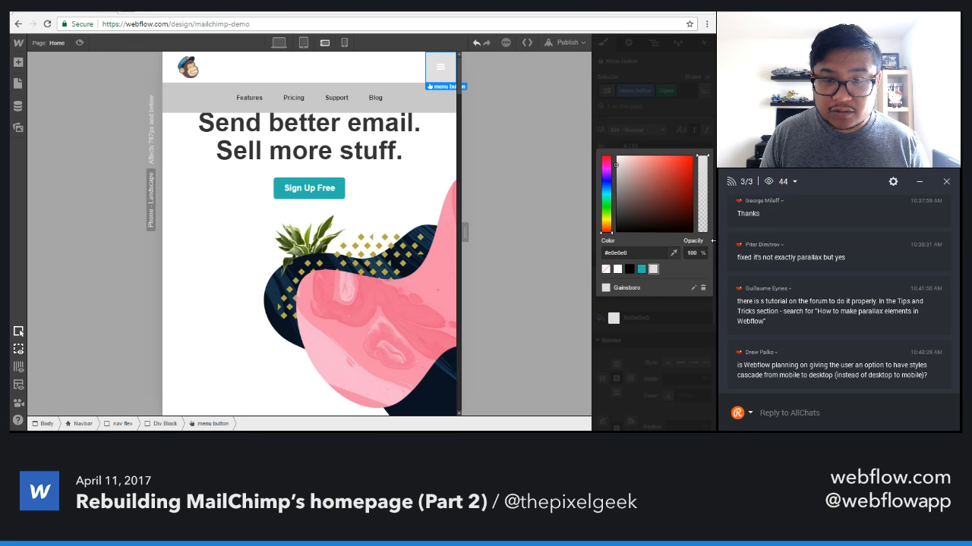
left_click(677, 125)
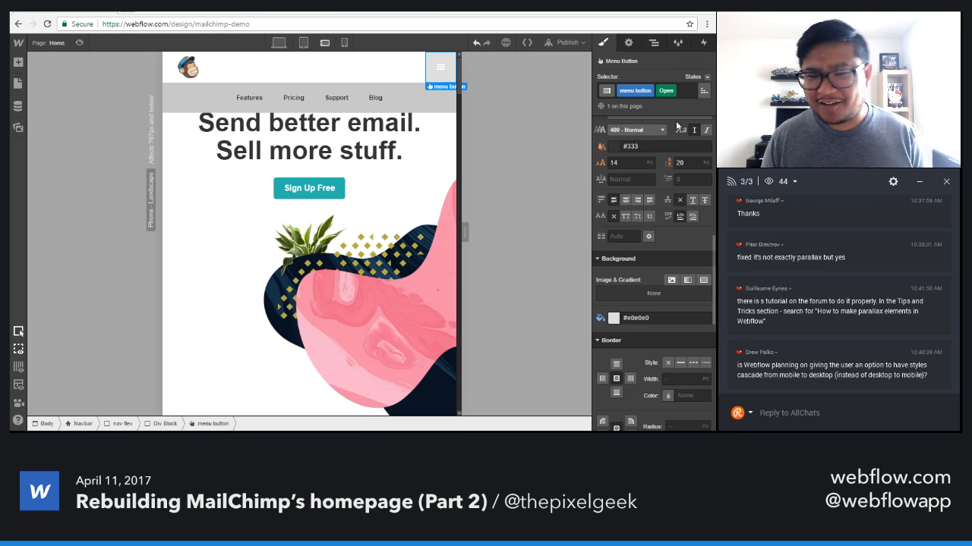
Set the icon colour of the hamburger button's Open state to #333.
scroll(644, 296, "up", 3)
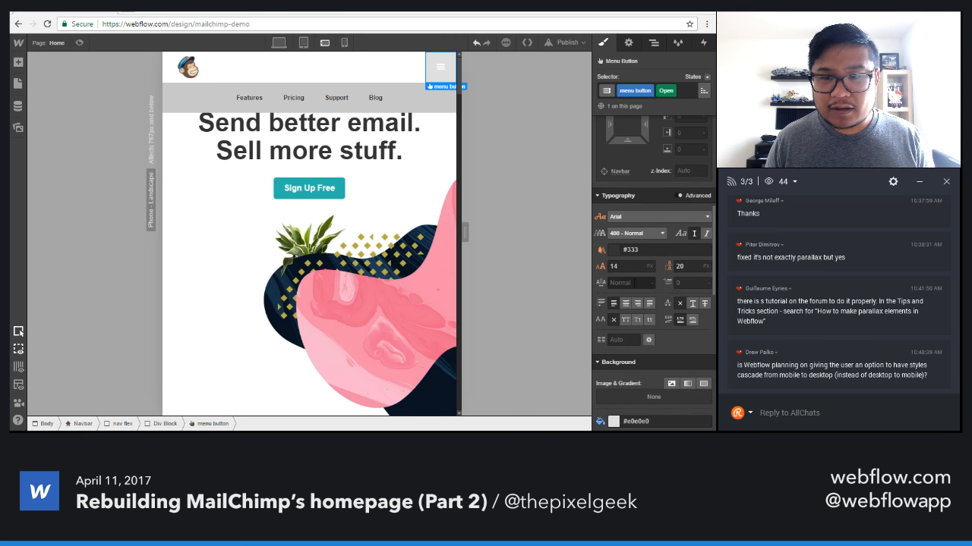
left_click(691, 251)
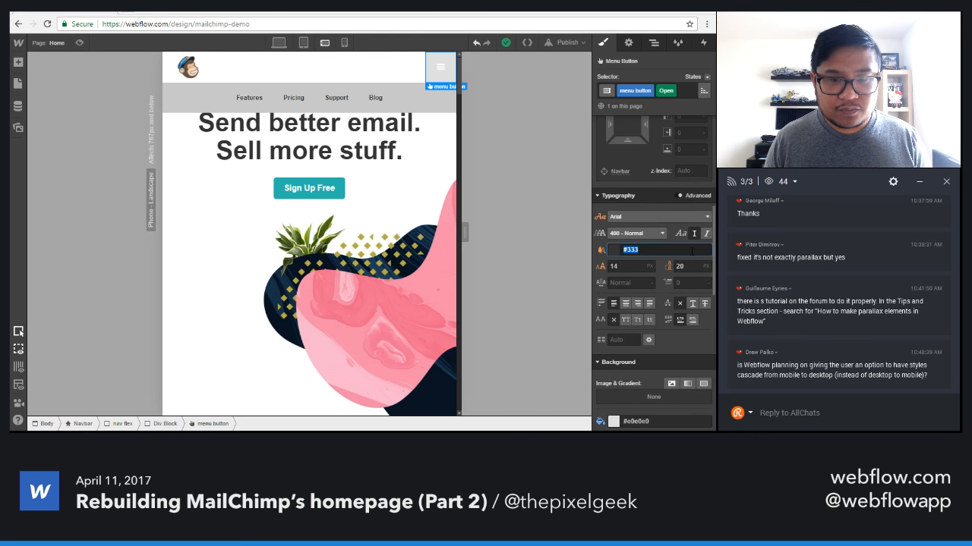
type("333")
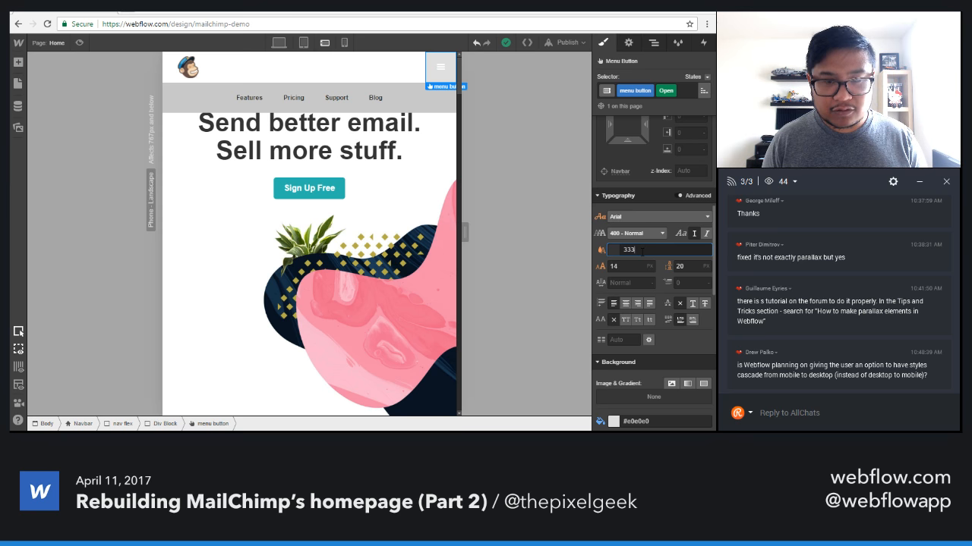
left_click(614, 250)
left_click_drag(664, 209, 638, 188)
left_click(630, 253)
type("333")
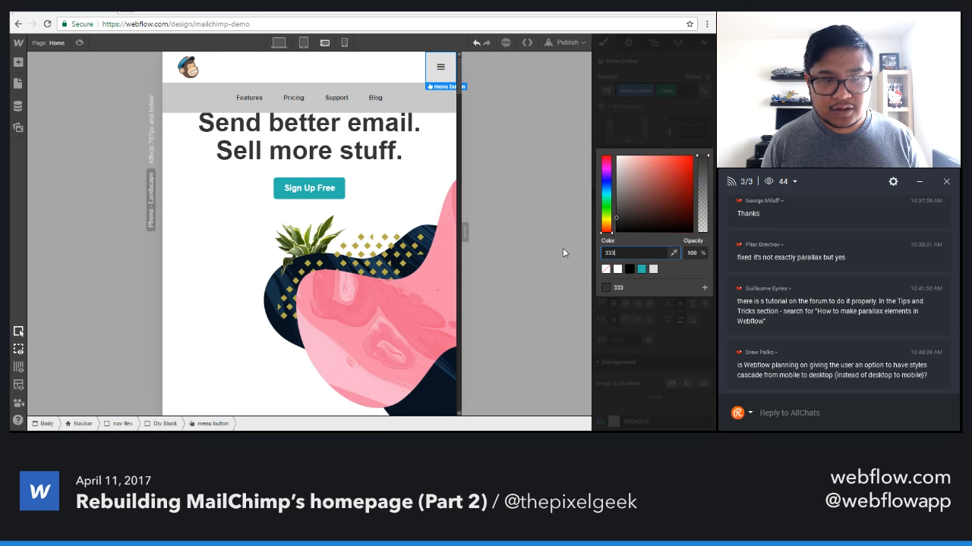
left_click(562, 248)
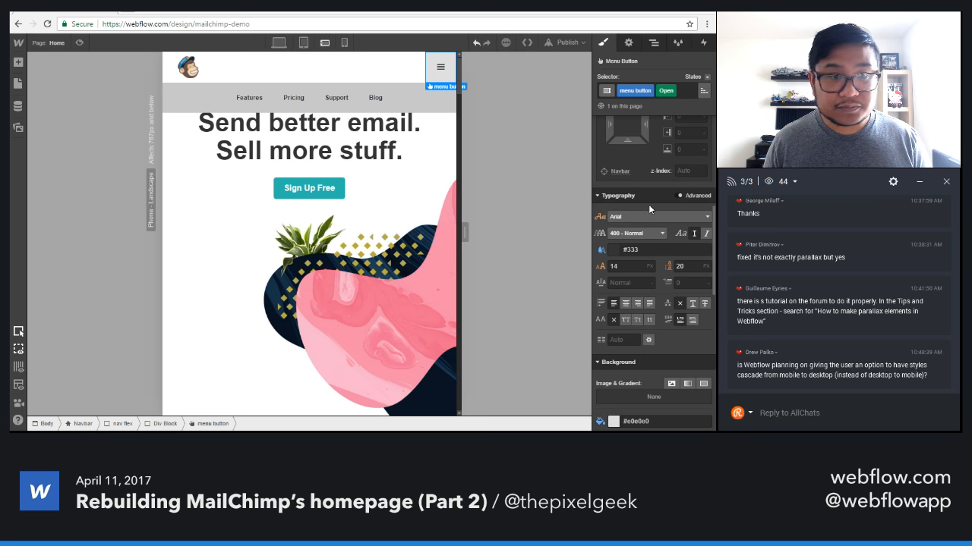
Apply the saved Gainsboro swatch as the background colour of the open Nav Menu.
left_click(188, 102)
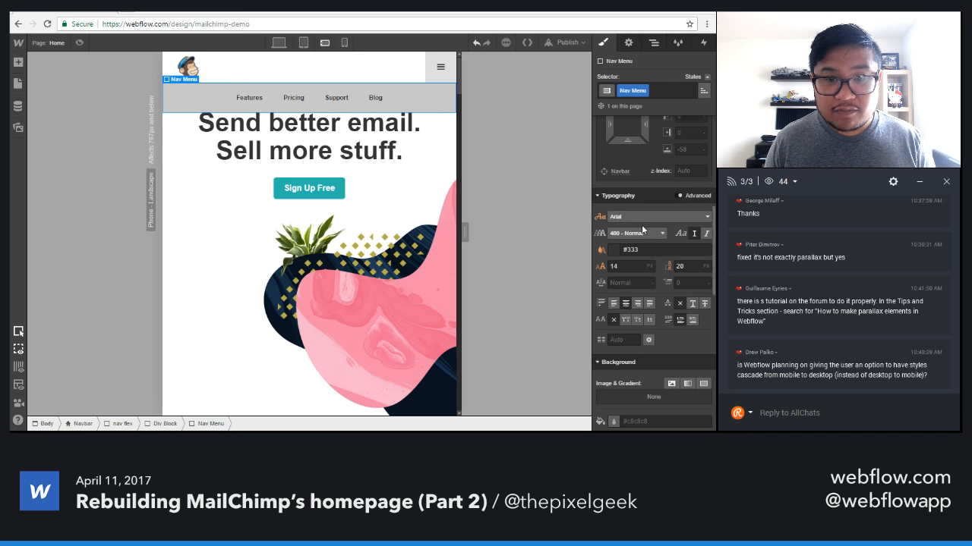
scroll(649, 241, "up", 4)
scroll(648, 240, "up", 1)
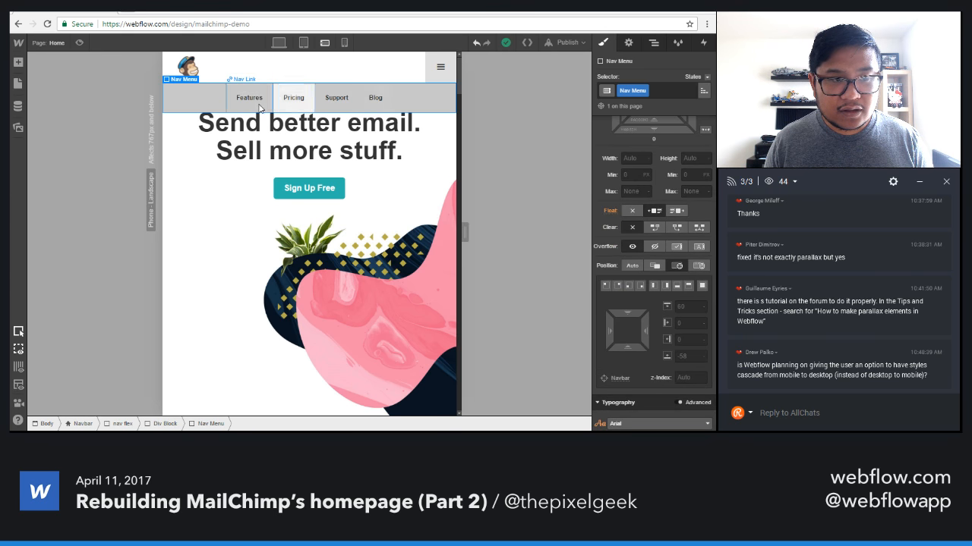
scroll(658, 221, "up", 3)
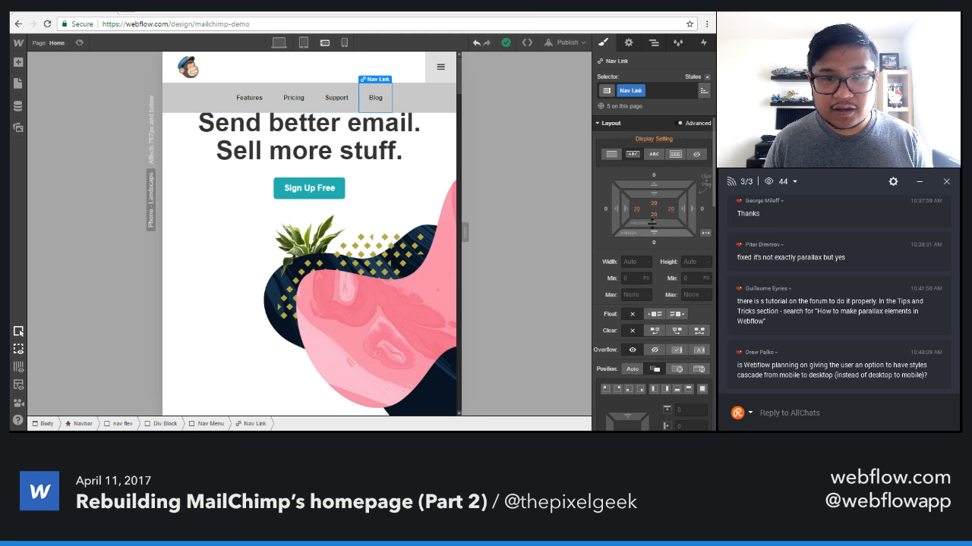
left_click(186, 97)
scroll(637, 304, "down", 3)
scroll(637, 304, "down", 3)
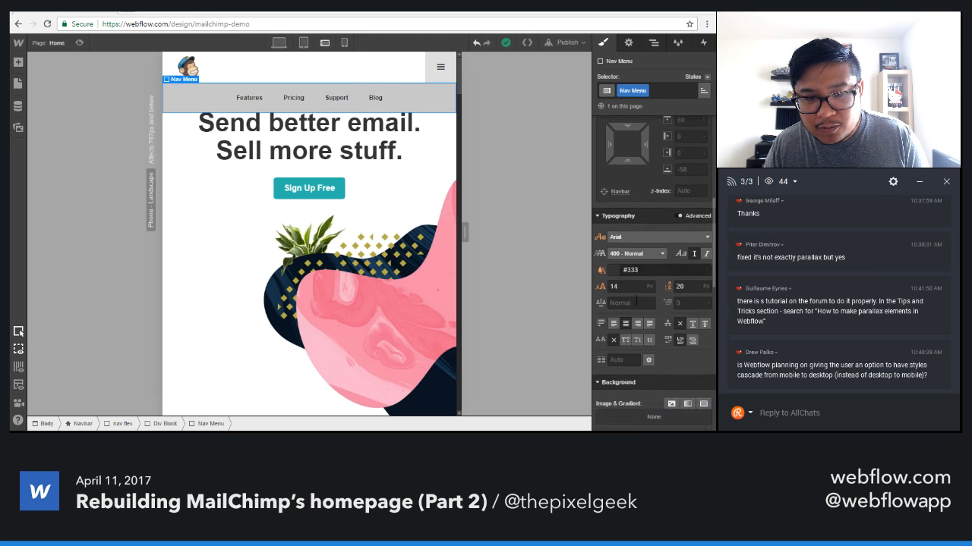
scroll(638, 285, "down", 1)
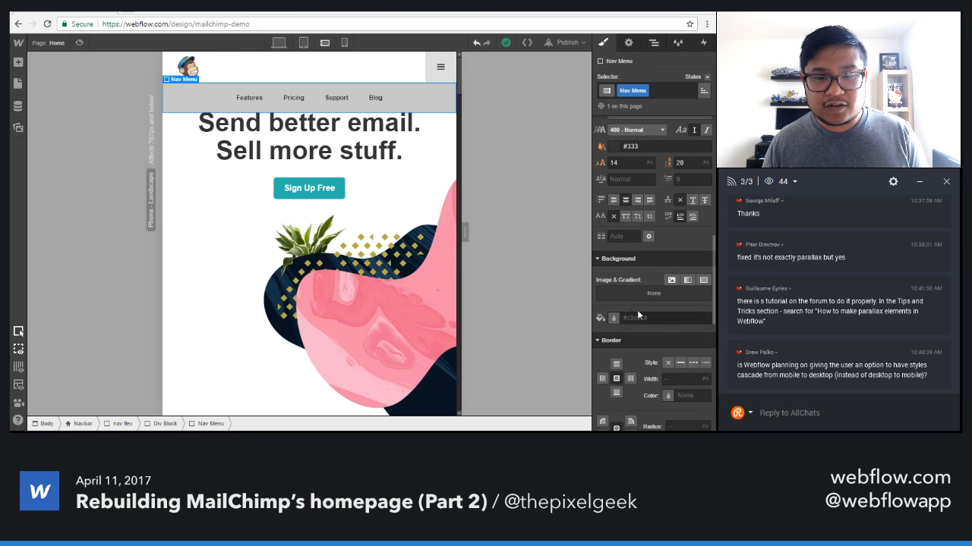
left_click(614, 318)
left_click(653, 268)
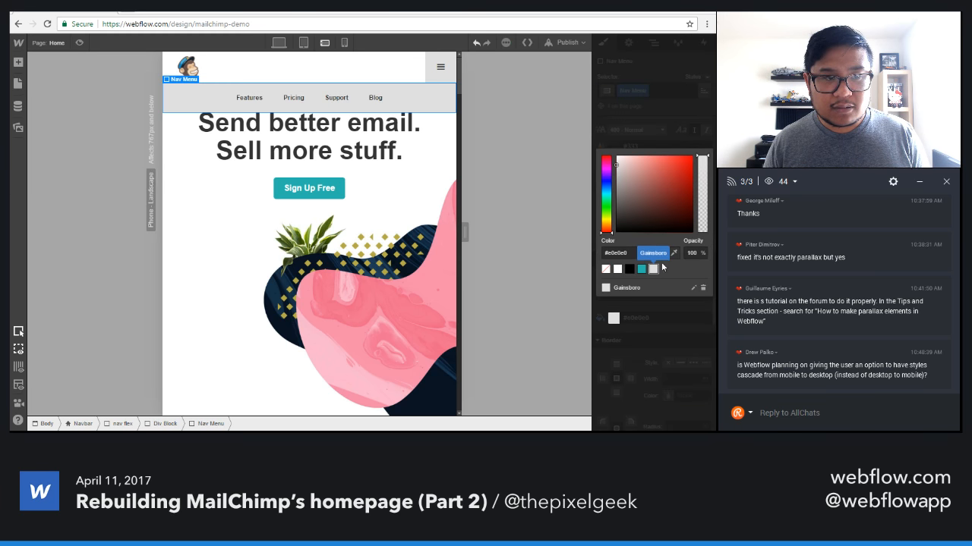
left_click(671, 117)
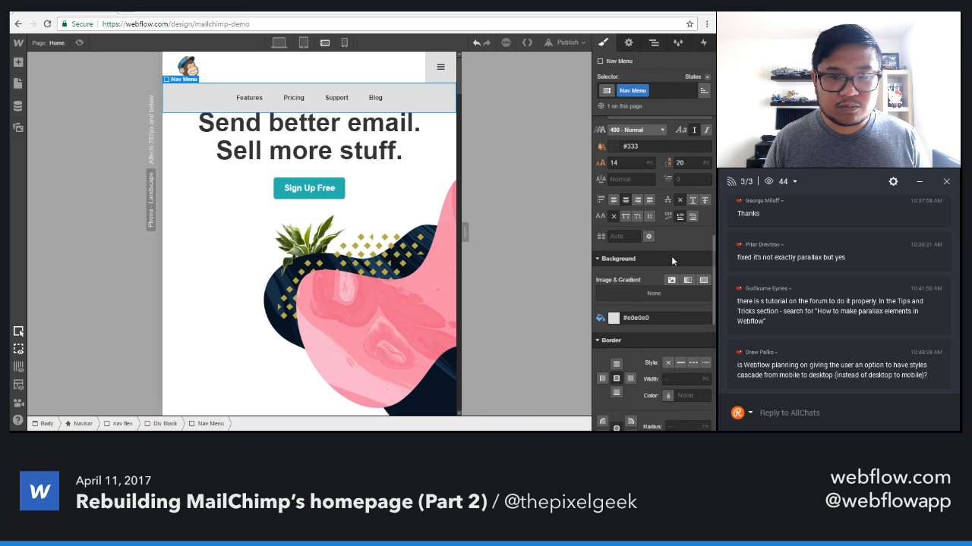
Set the height of the Nav Menu to 100 vh at the phone landscape breakpoint.
scroll(651, 303, "up", 5)
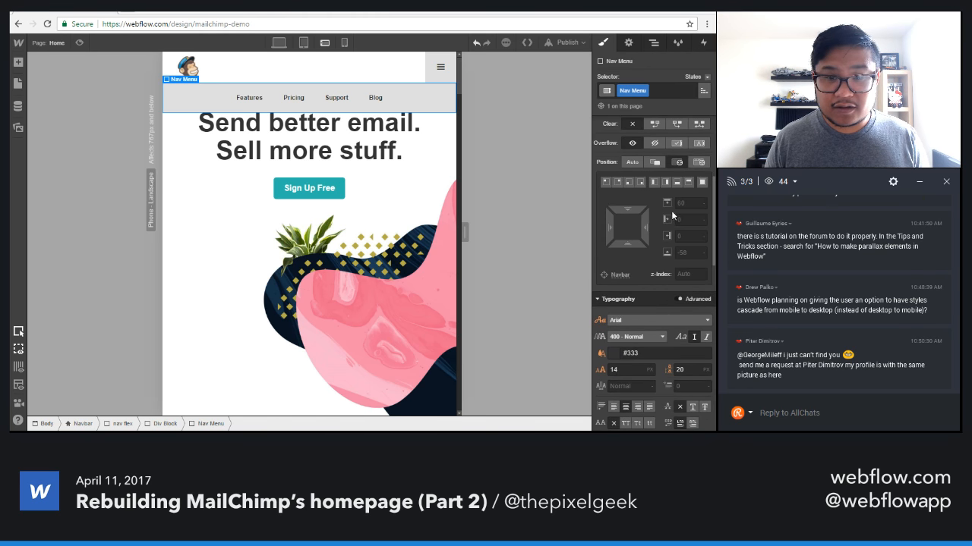
scroll(676, 242, "up", 2)
scroll(675, 242, "up", 2)
left_click(689, 261)
type("100")
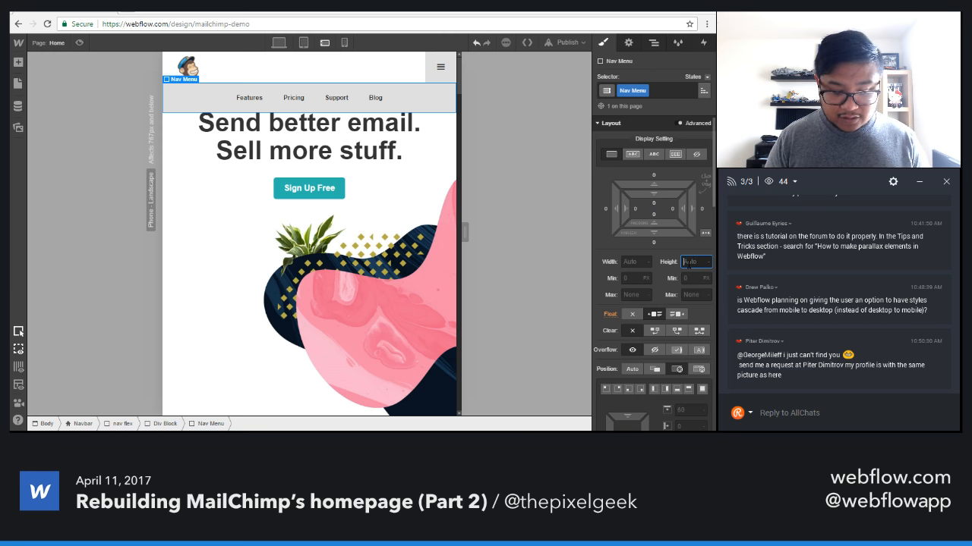
type("%")
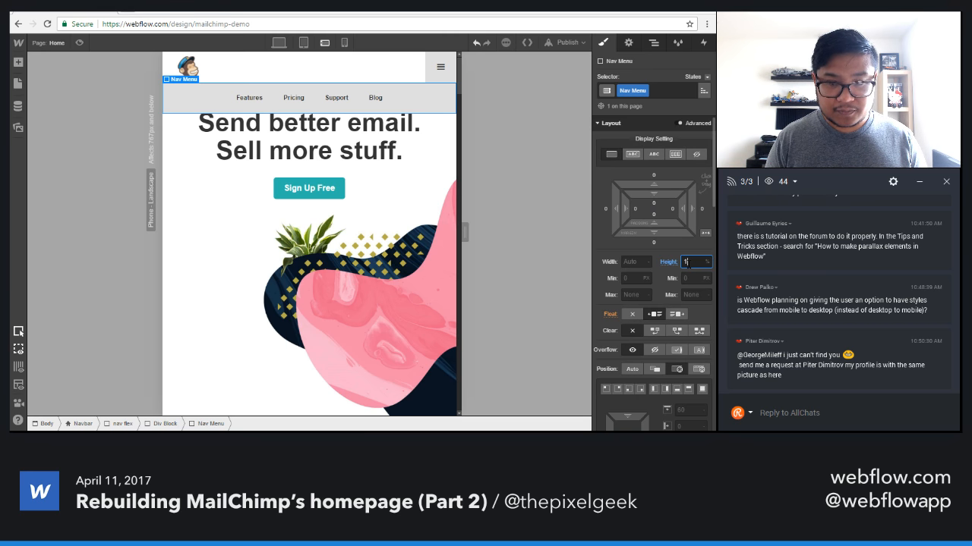
type("00")
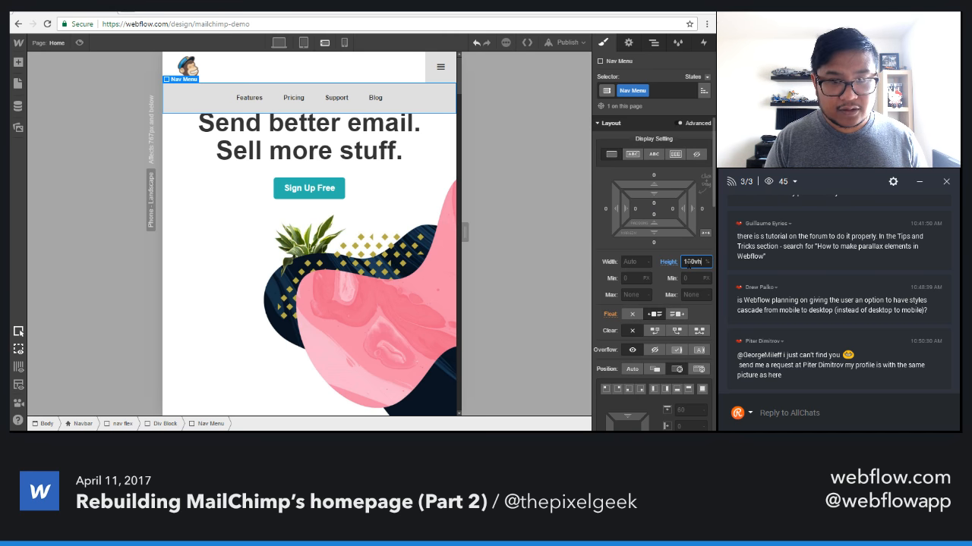
type("vh")
key("Return")
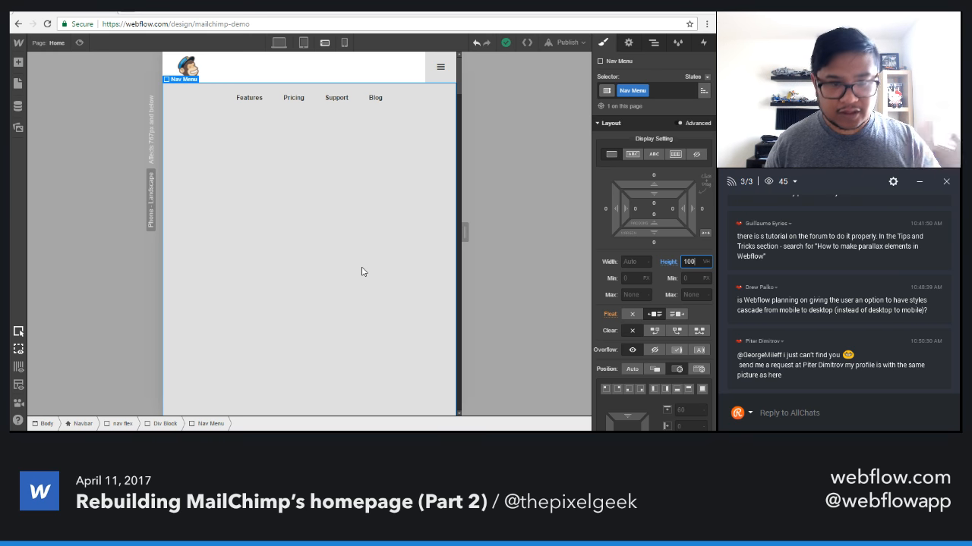
Set the Nav Link class in the open phone menu to block display and centre its text.
left_click(256, 104)
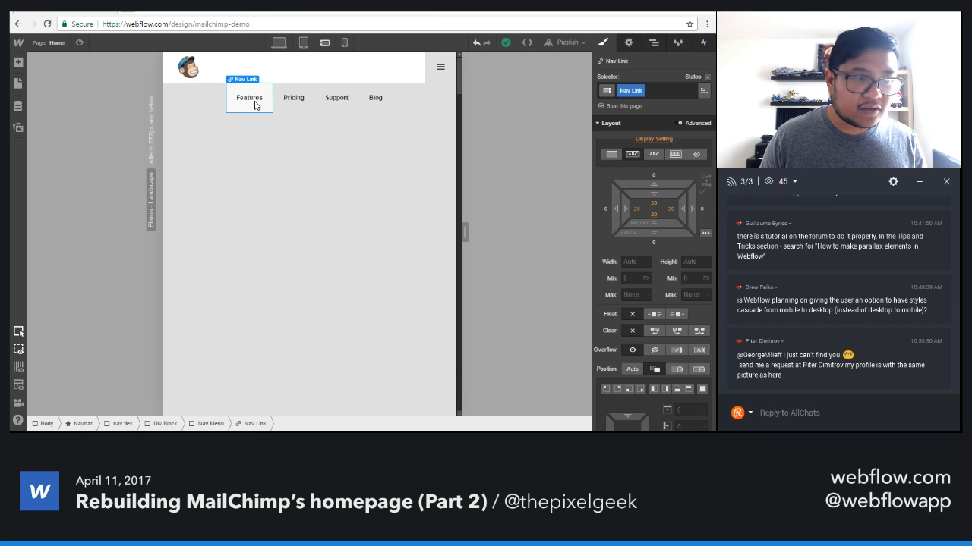
left_click(613, 157)
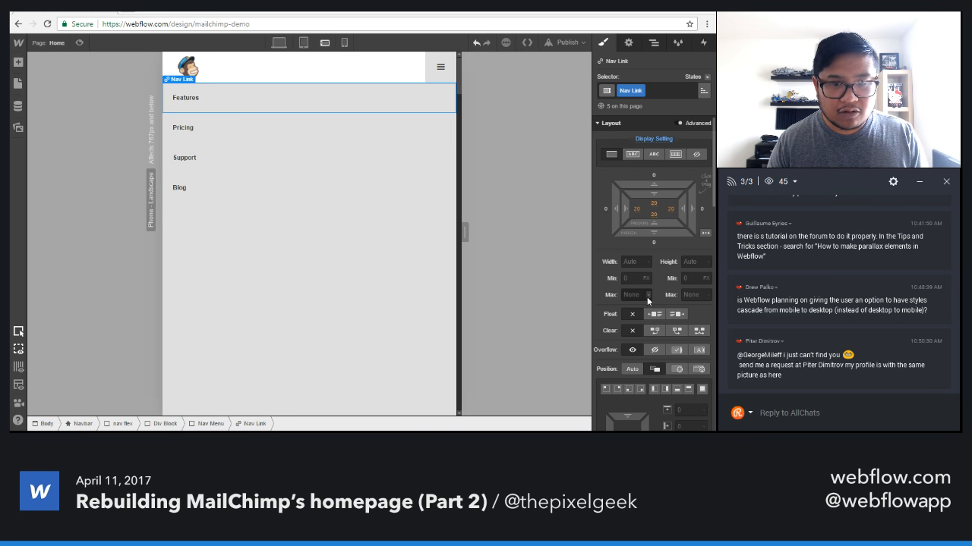
scroll(650, 324, "down", 5)
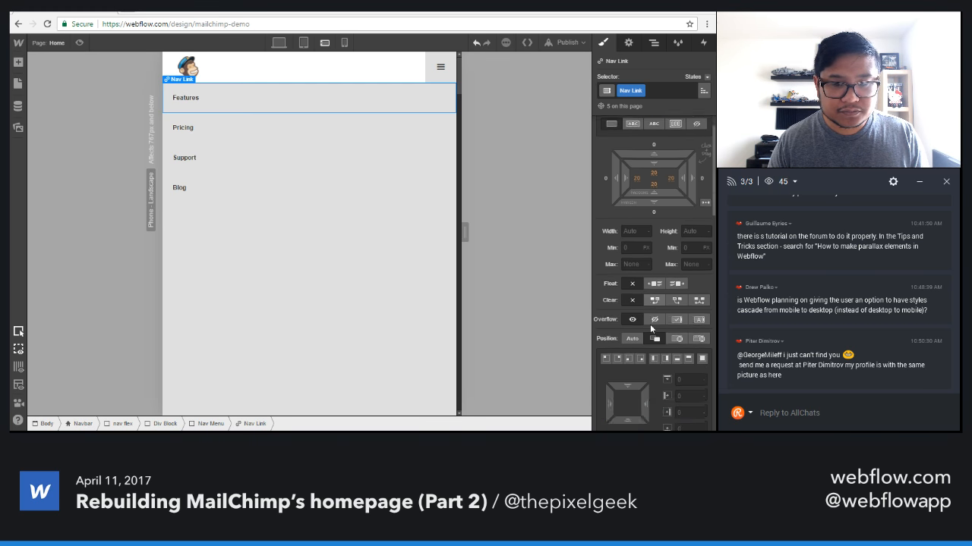
left_click(625, 410)
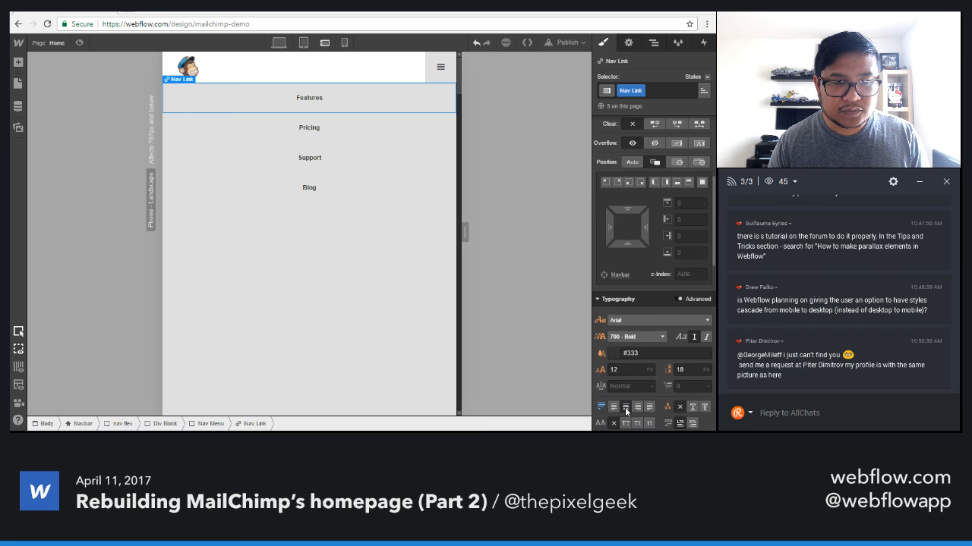
Set the maximum width of the Nav Link class to 150.
scroll(631, 307, "up", 5)
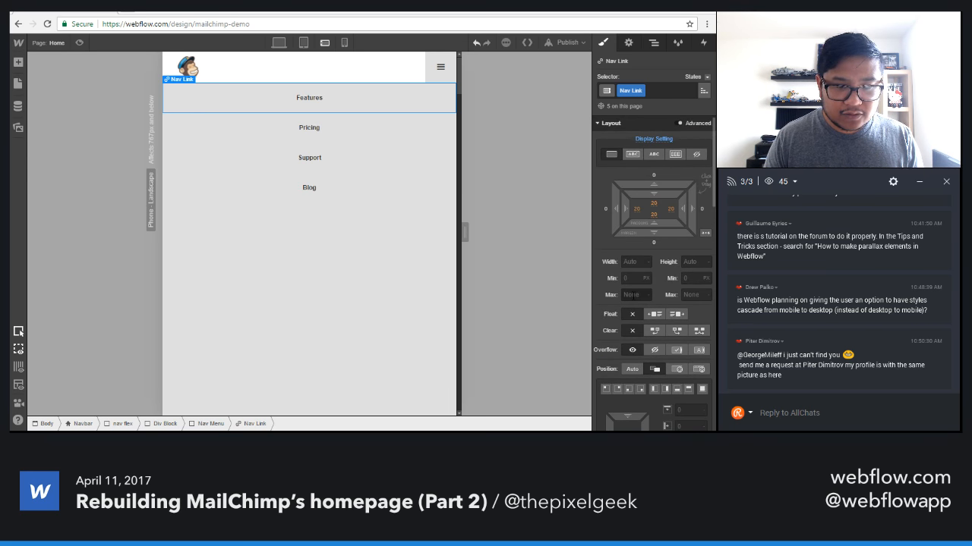
left_click(633, 294)
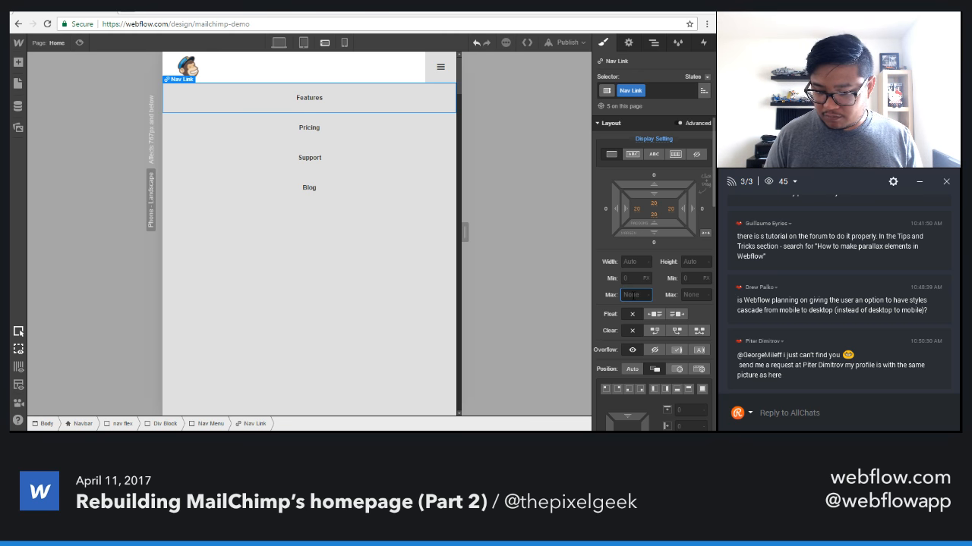
type("150")
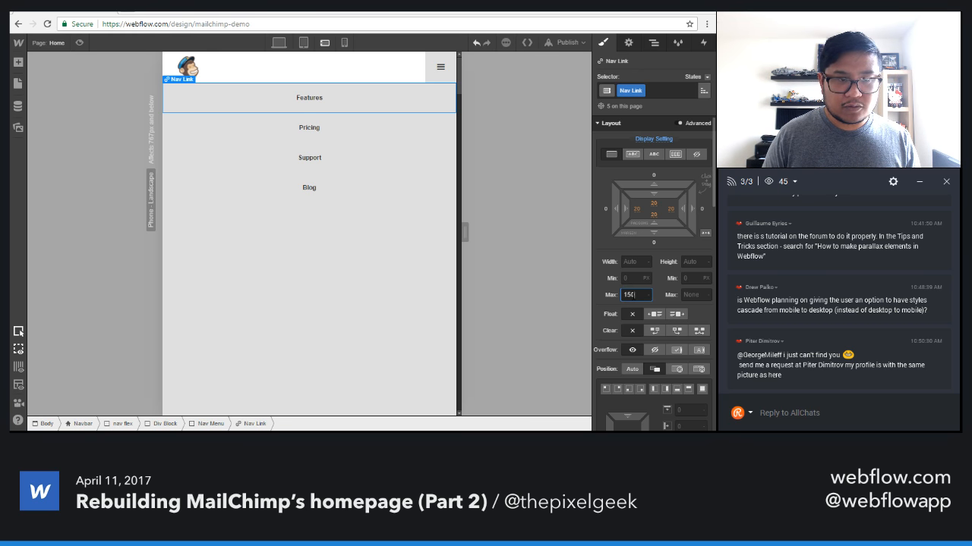
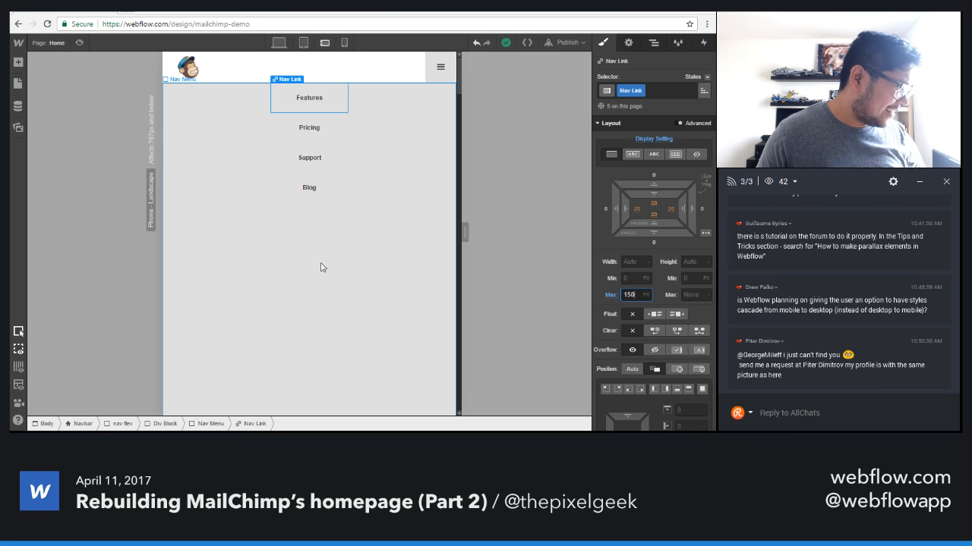
Copy the top nav button from the navbar's second Div Block and paste it into the Nav Menu above the first Nav Link.
left_click(652, 43)
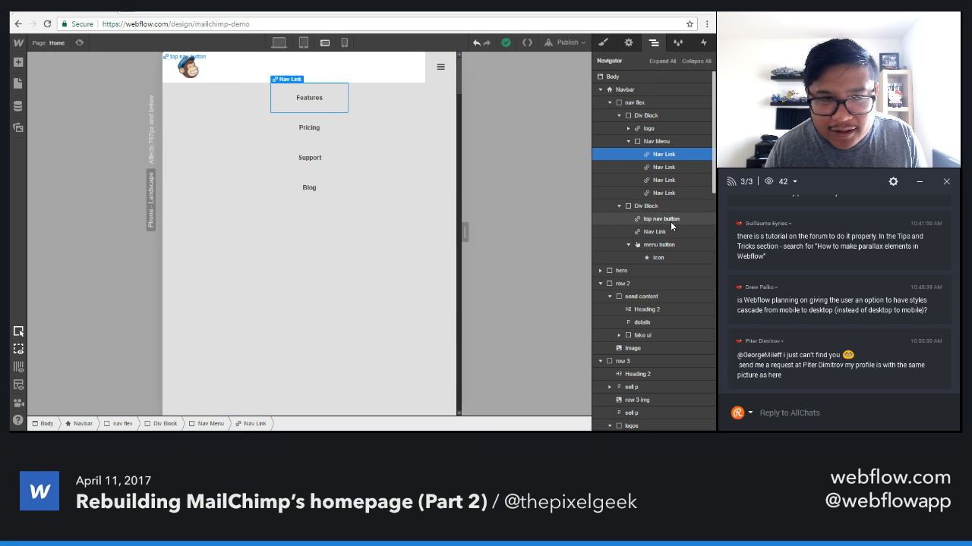
left_click(662, 221)
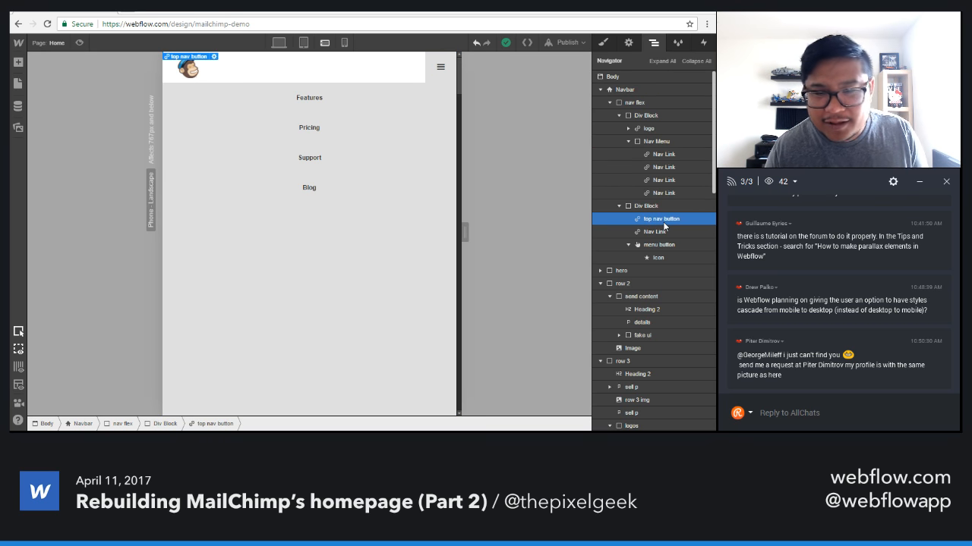
left_click(665, 143)
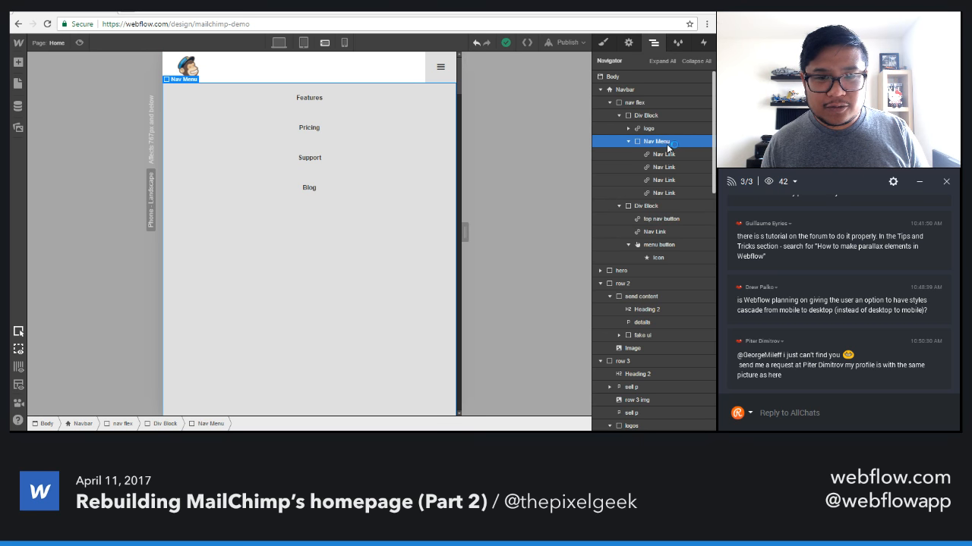
mouse_move(668, 148)
left_mouse_down()
mouse_move(668, 199)
mouse_move(670, 155)
mouse_move(679, 156)
left_mouse_up()
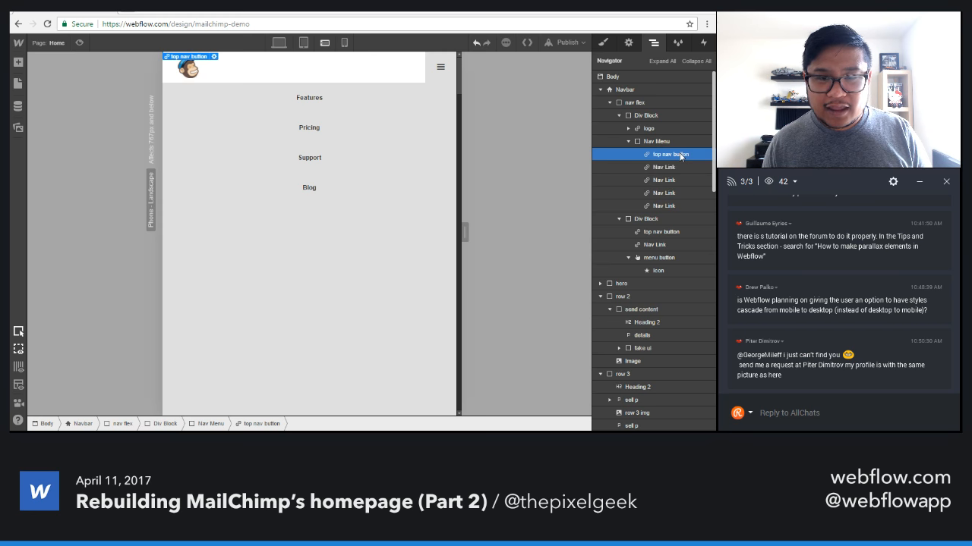
Make the copied top nav button in the Nav Menu visible on the two phone sizes only, hiding it on desktop and tablet.
left_click(628, 42)
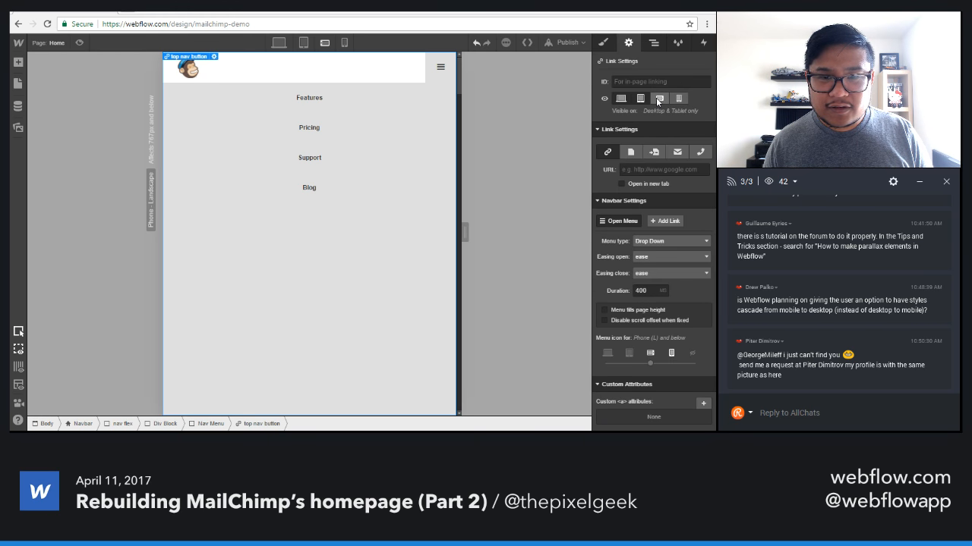
left_click(659, 100)
left_click(678, 99)
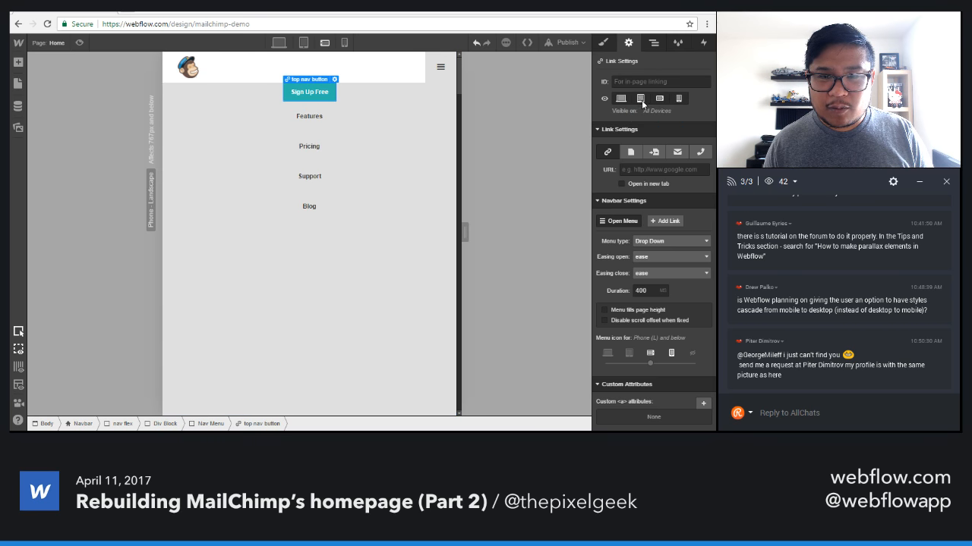
left_click(640, 100)
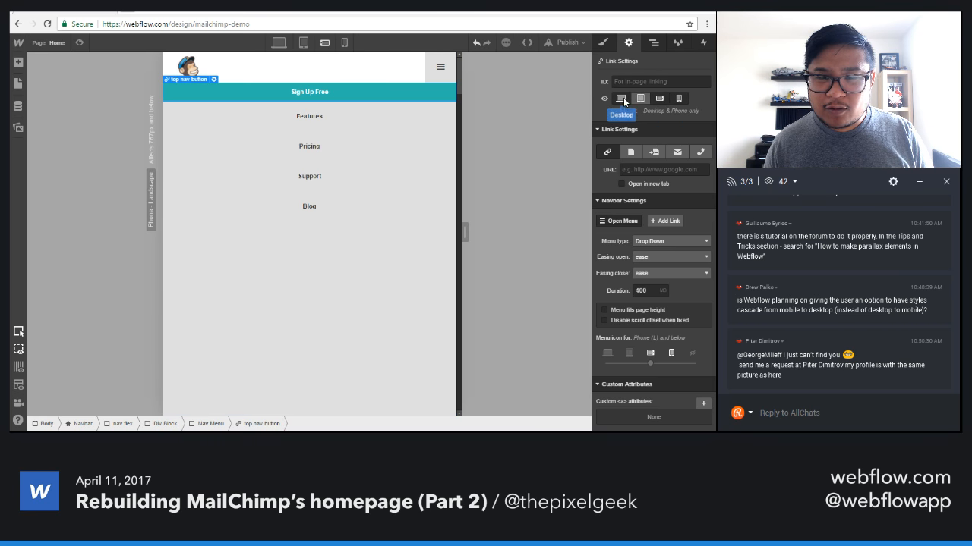
left_click(621, 99)
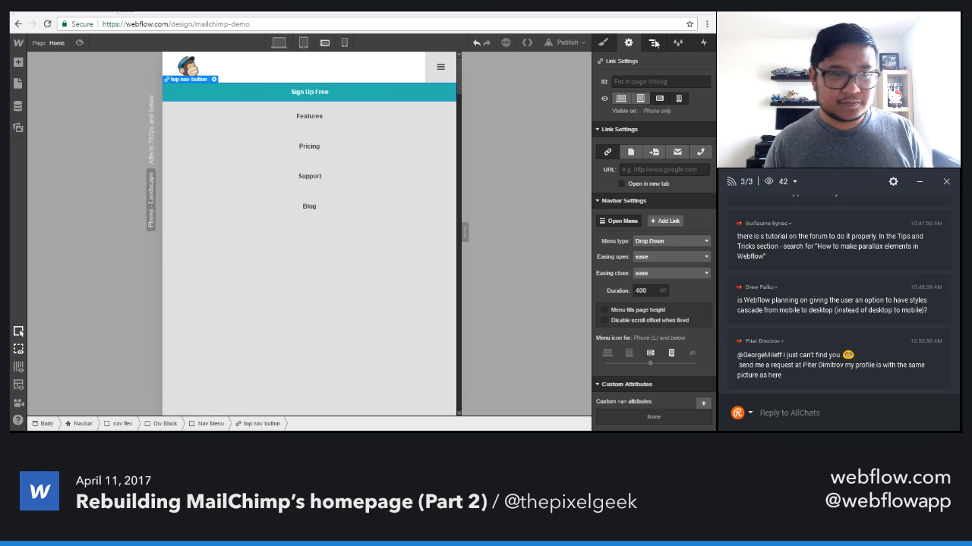
Set the maximum width of the top nav button in the open menu to 150, matching the Nav Links.
left_click(603, 42)
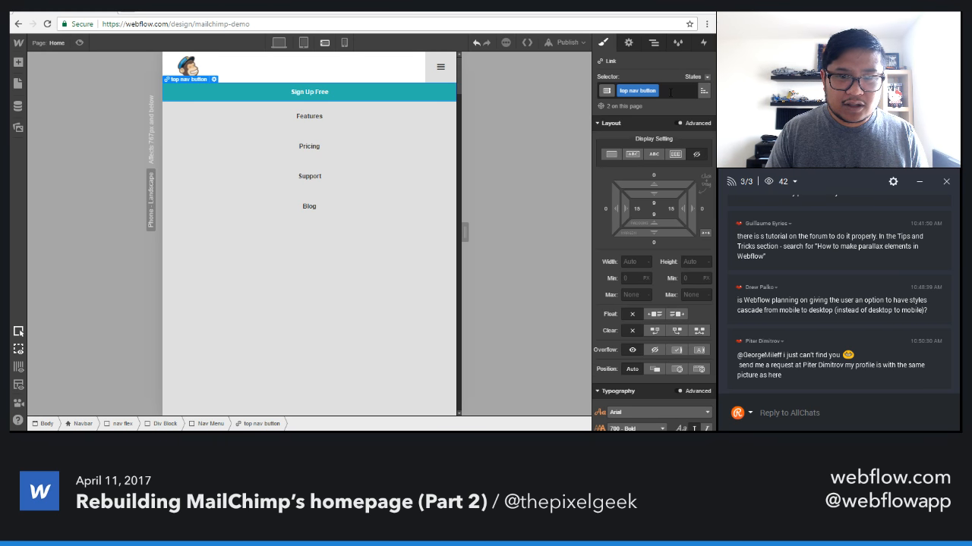
scroll(626, 262, "down", 5)
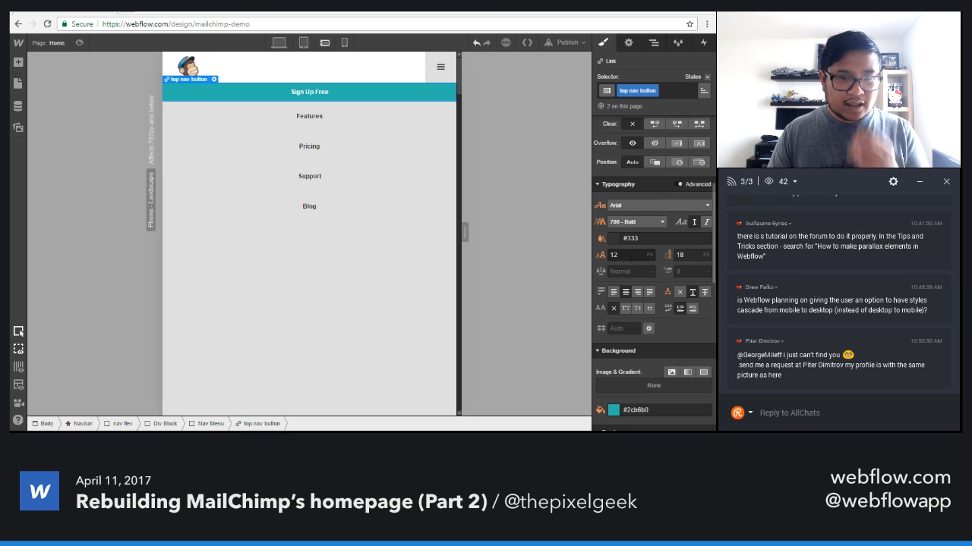
scroll(630, 252, "down", 3)
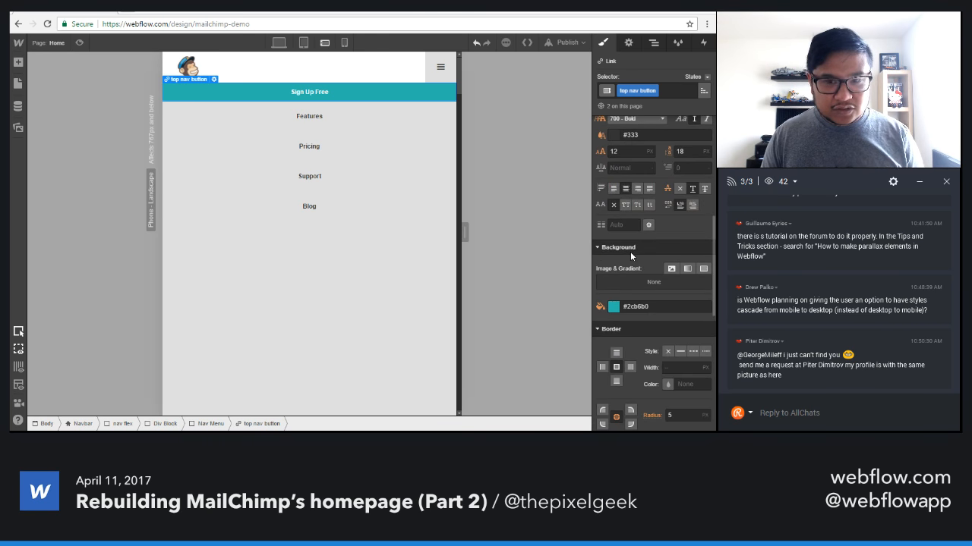
scroll(630, 252, "up", 7)
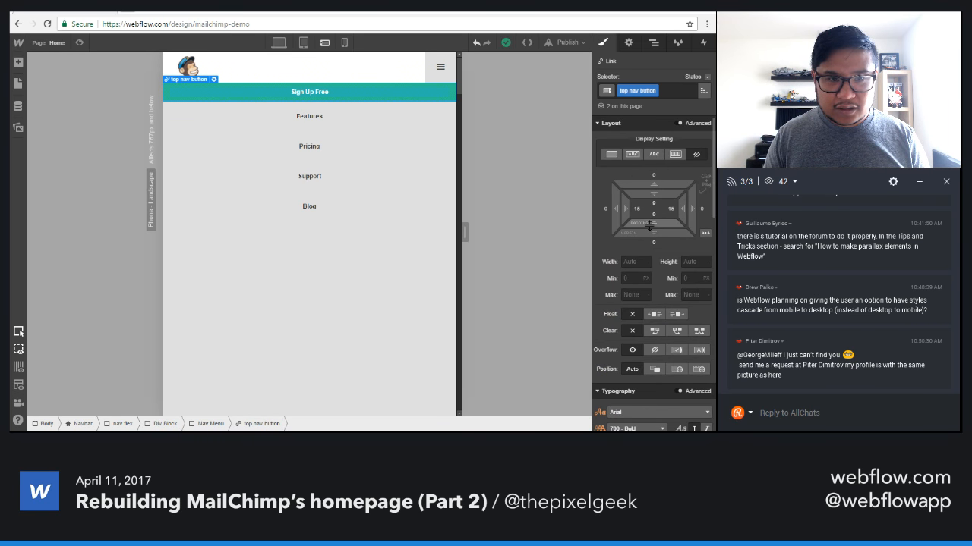
scroll(649, 225, "down", 3)
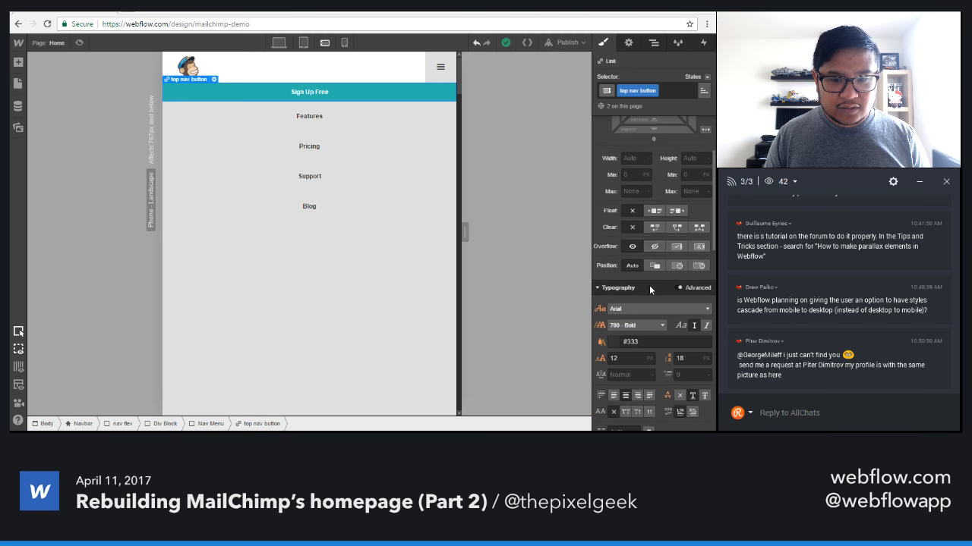
left_click(310, 208)
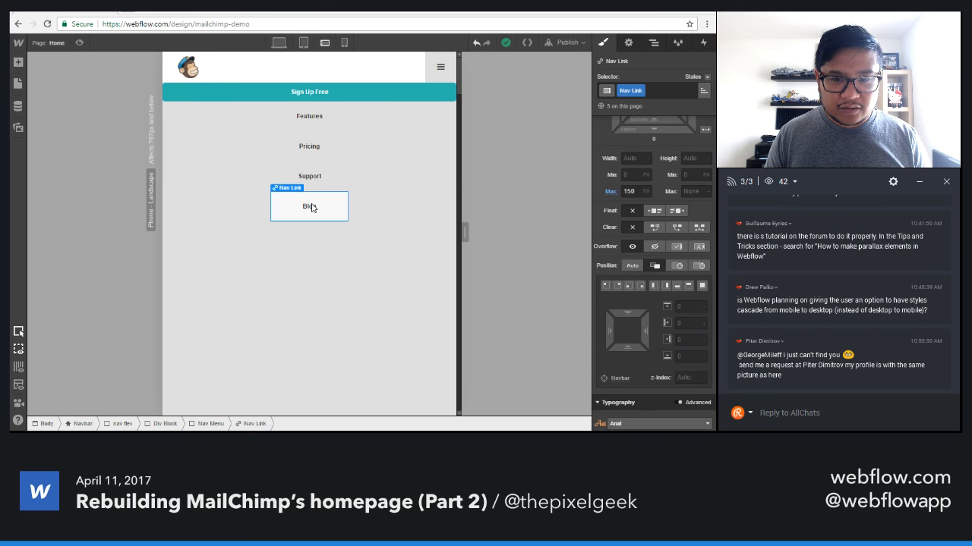
left_click(377, 94)
left_click(631, 192)
type("150")
key("Return")
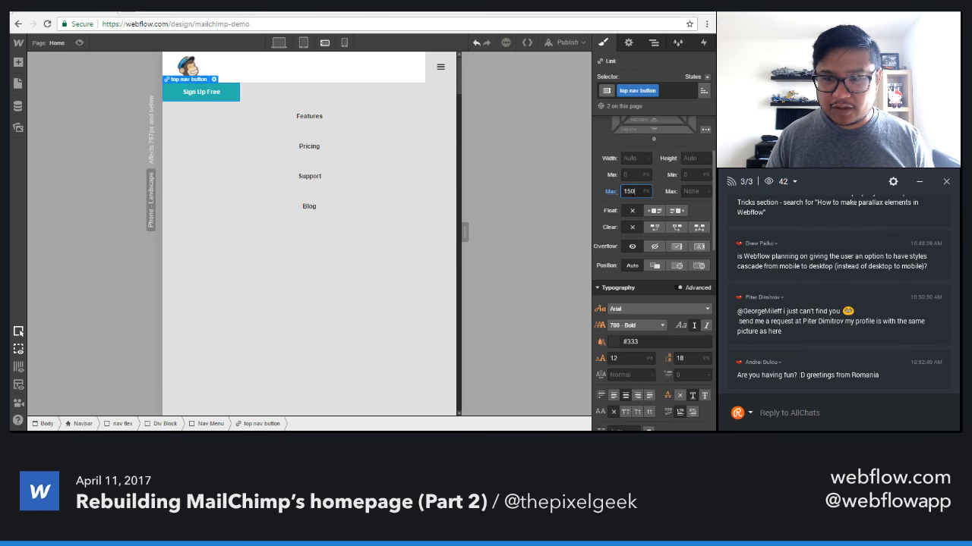
Centre the top nav button with automatic side margins and give it a top margin of 20.
scroll(652, 228, "up", 3)
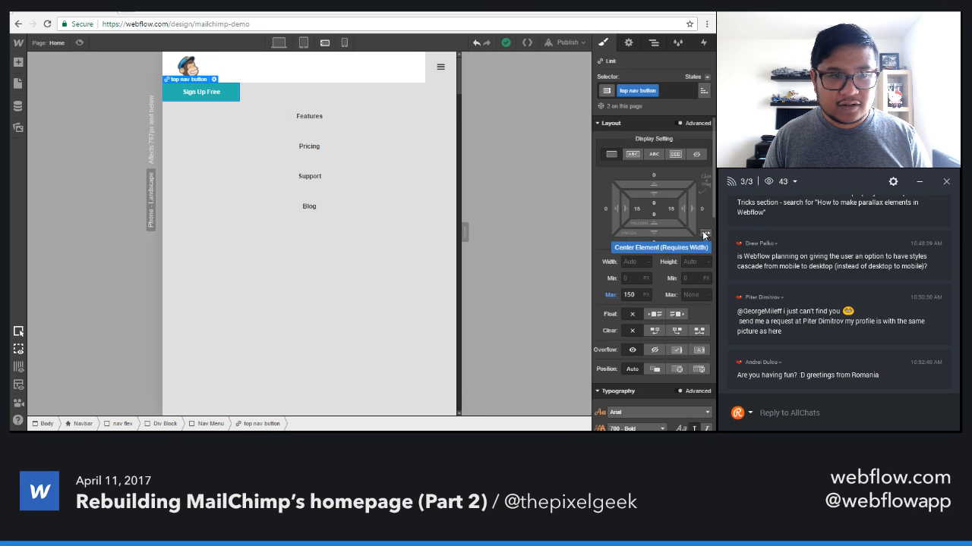
left_click(705, 233)
left_click_drag(666, 183, 667, 151)
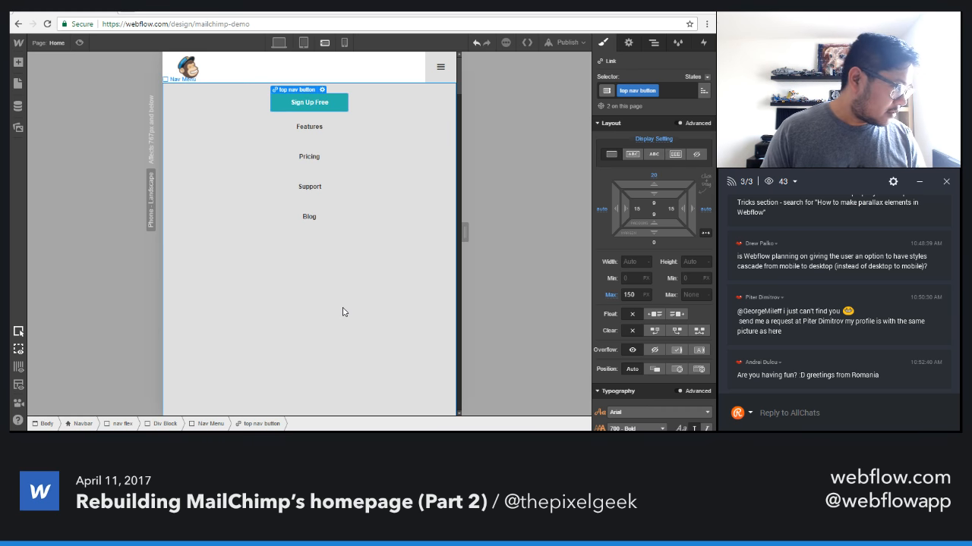
Close the open phone dropdown menu through the Nav Menu's navbar settings.
left_click(349, 342)
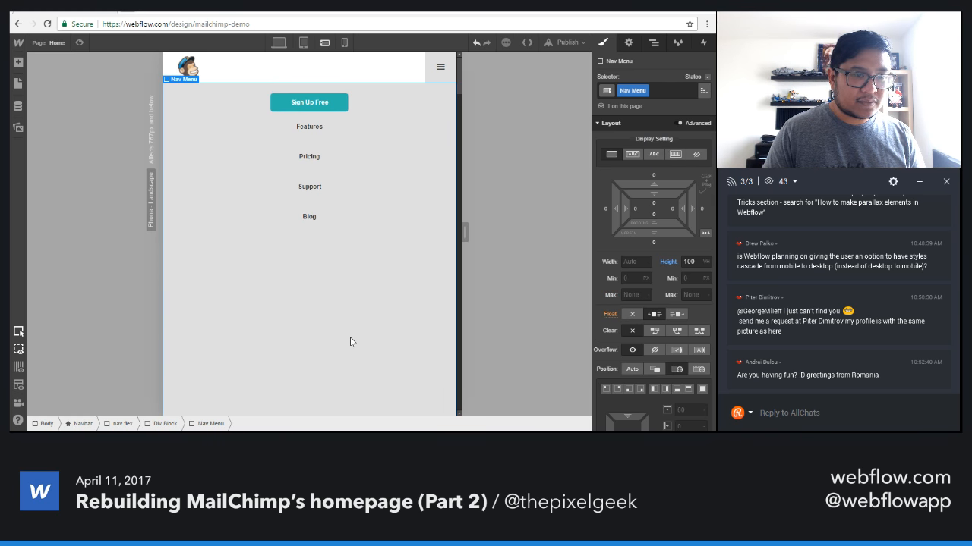
left_click(630, 44)
left_click(621, 167)
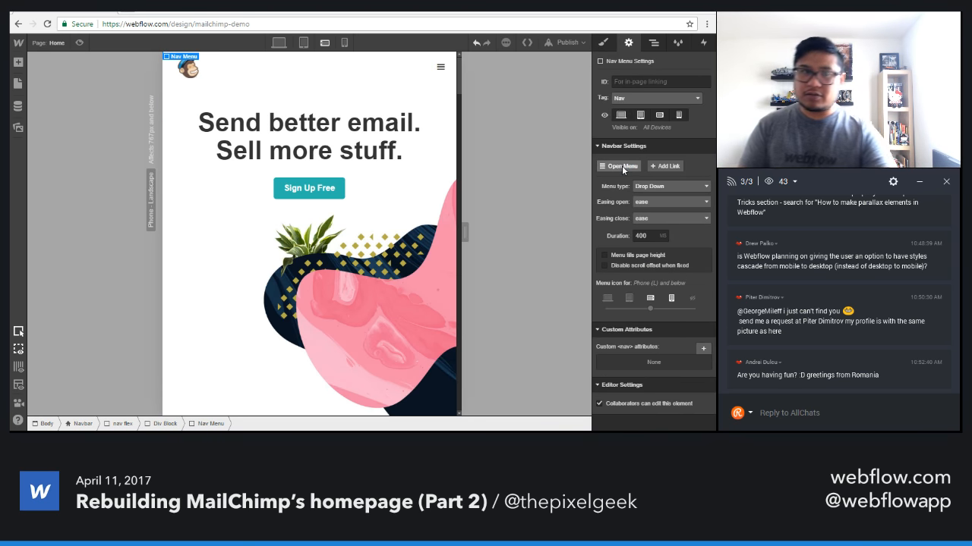
At the phone portrait breakpoint, set the hero Heading's font size to 30 and its line height to 34.
left_click(344, 43)
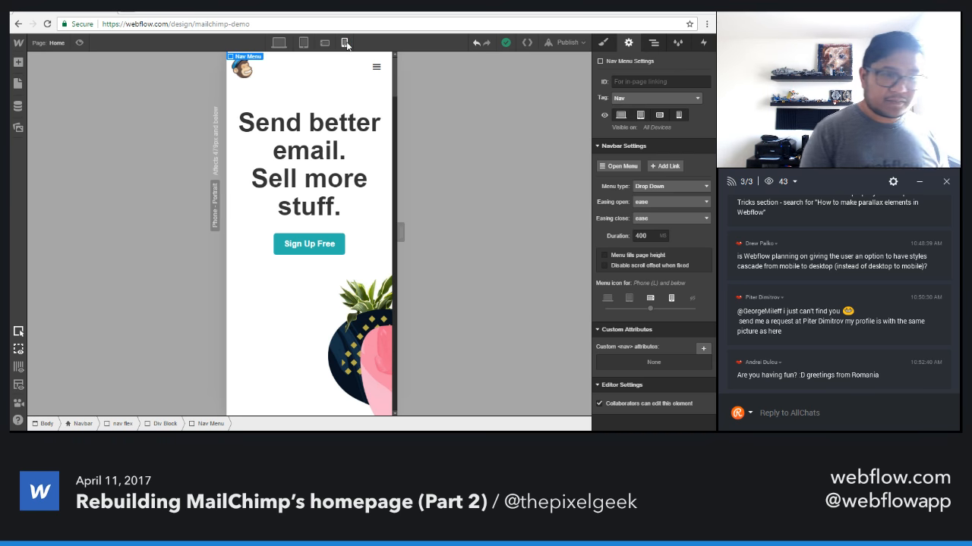
left_click(323, 138)
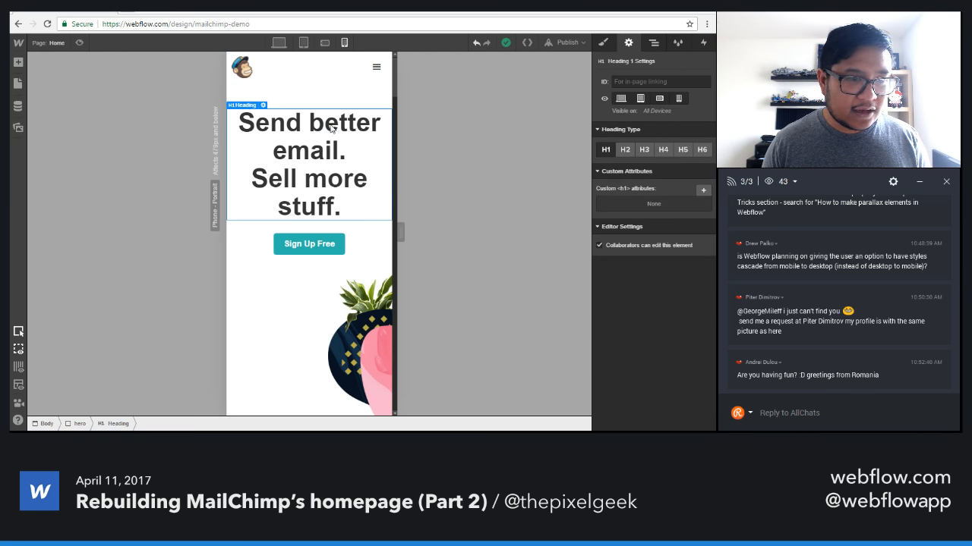
left_click(603, 43)
scroll(630, 302, "down", 5)
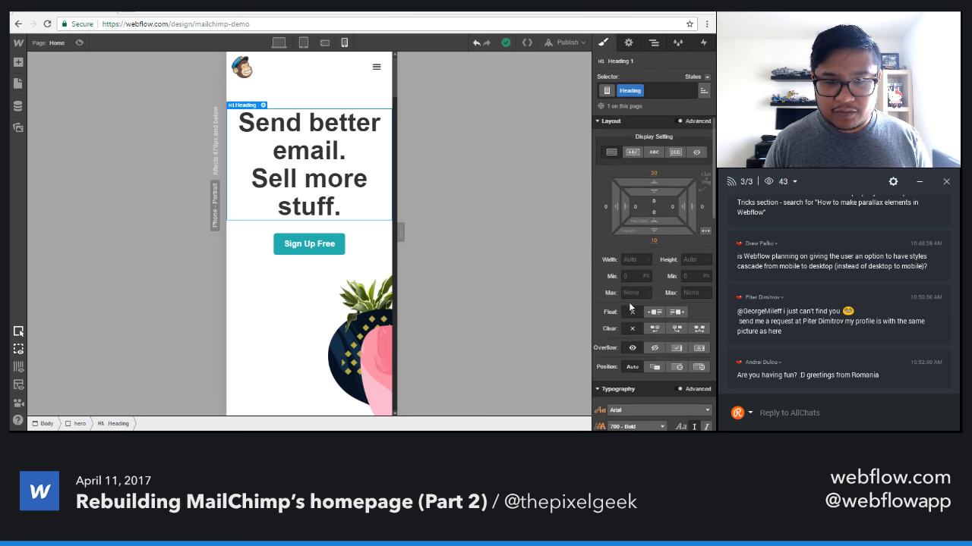
scroll(629, 302, "up", 3)
scroll(629, 265, "down", 5)
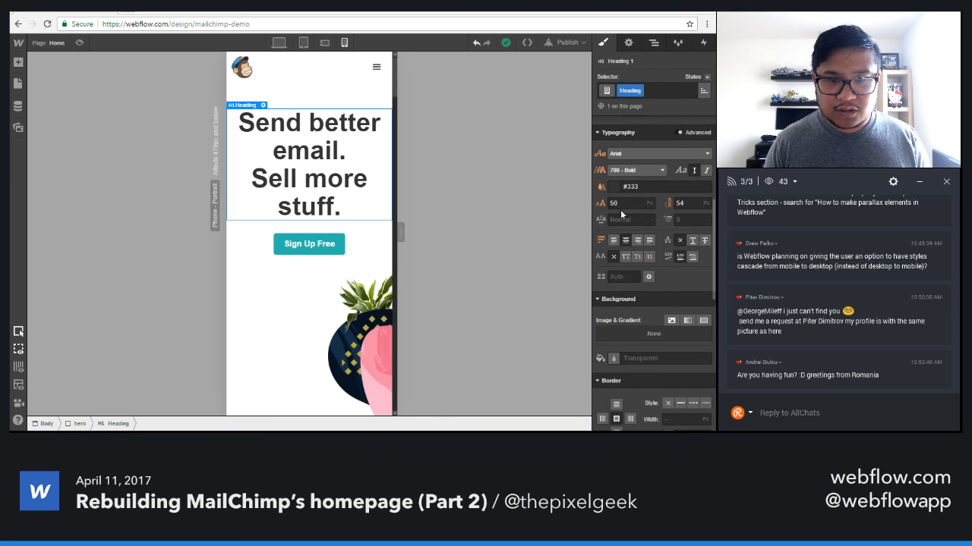
left_click(622, 203)
type("30")
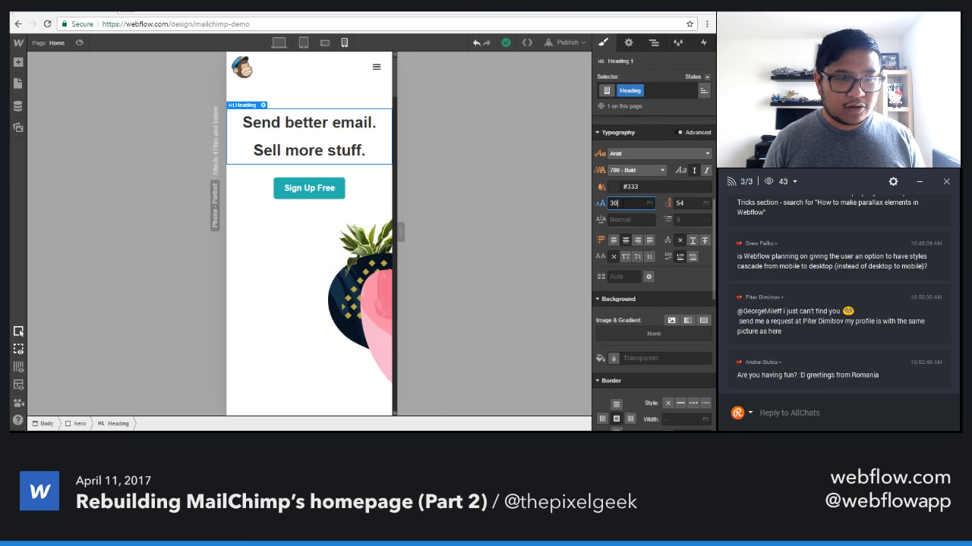
key("Tab")
type("34")
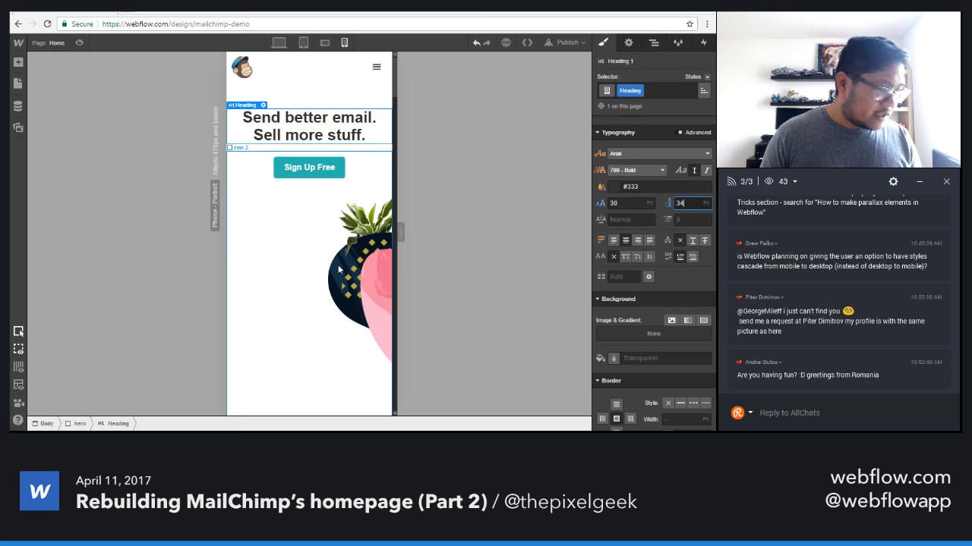
Shift row 2's background image collage-send-2x.jpg to a horizontal position of 69 at the phone portrait breakpoint.
left_click(343, 289)
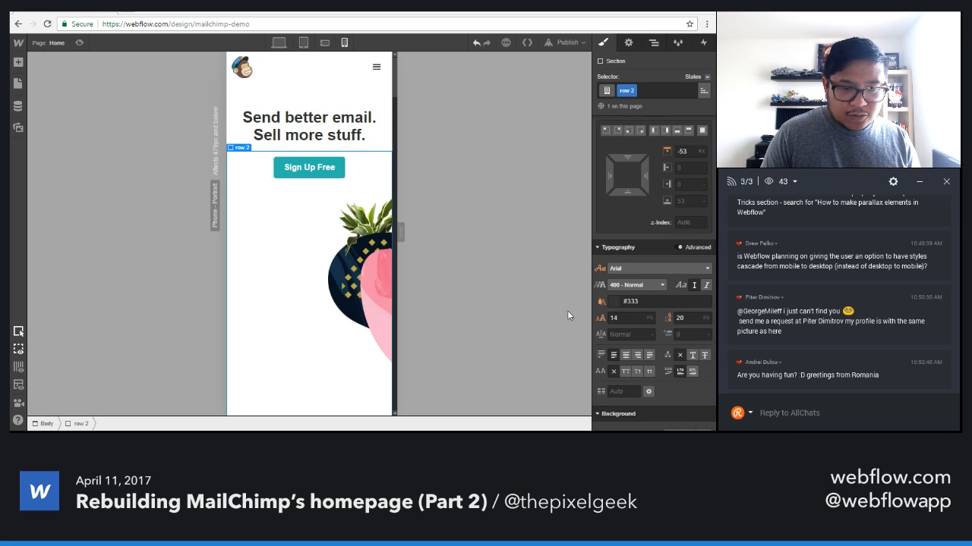
scroll(646, 297, "down", 4)
left_click(650, 195)
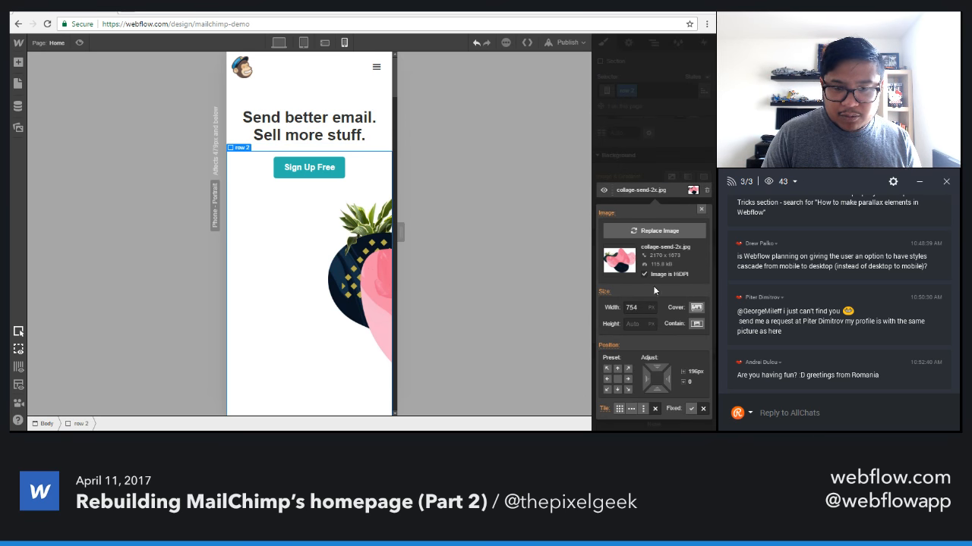
left_click_drag(647, 377, 444, 374)
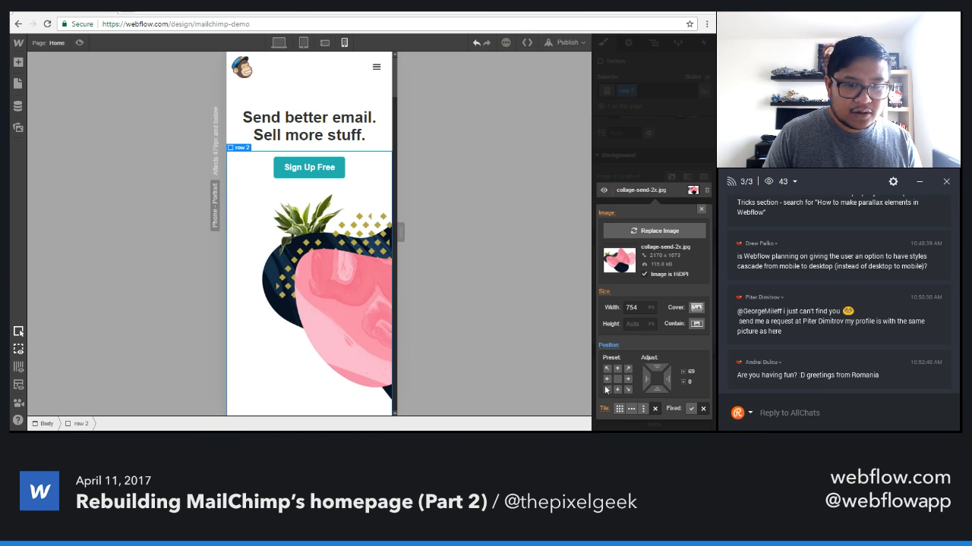
scroll(363, 344, "down", 3)
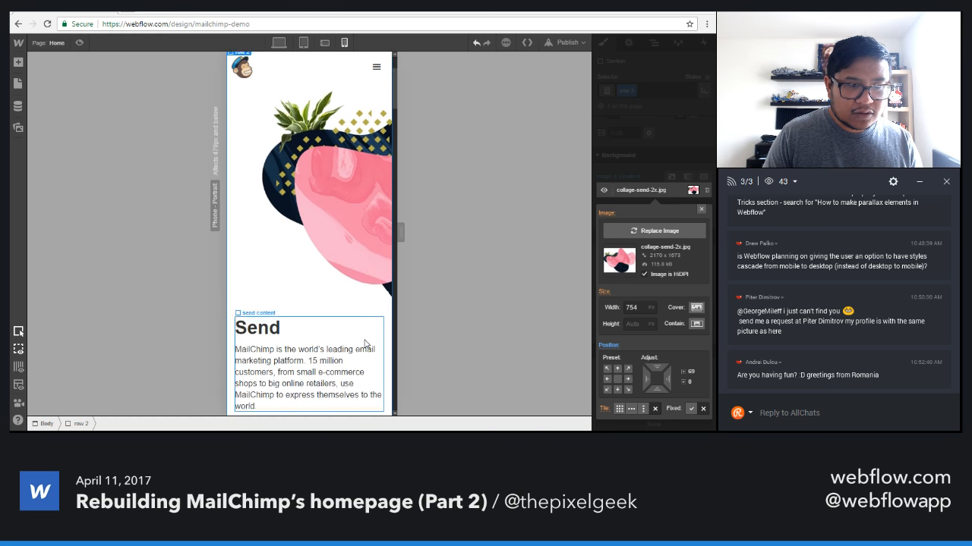
scroll(242, 345, "down", 2)
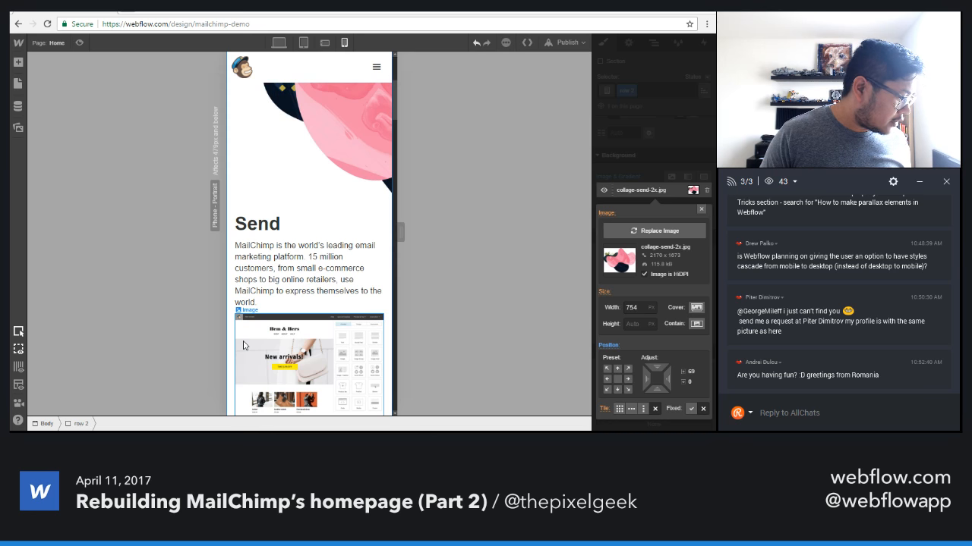
scroll(243, 346, "down", 3)
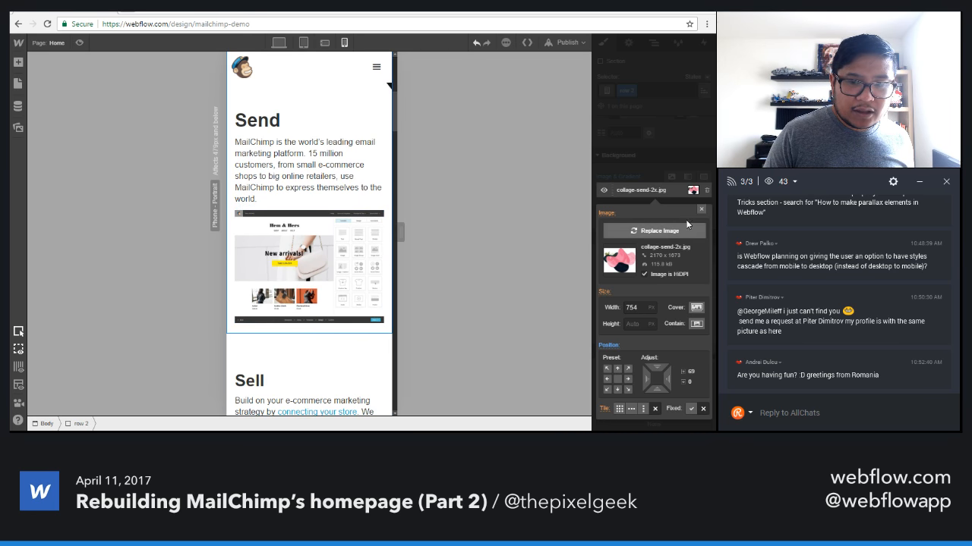
left_click(700, 209)
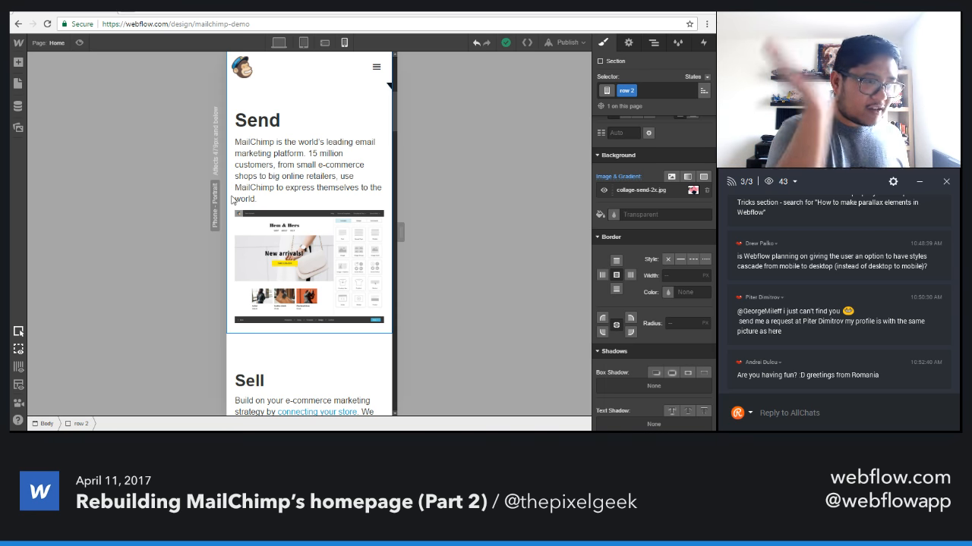
Review the Send, Sell and Advertise sections at the phone portrait breakpoint, including the stacked e-commerce logos.
scroll(232, 200, "down", 1)
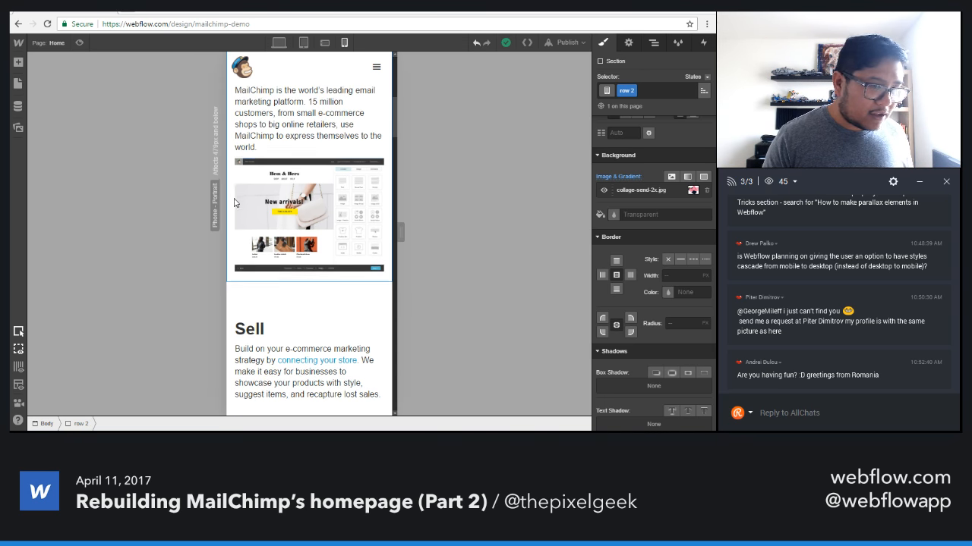
scroll(250, 210, "down", 1)
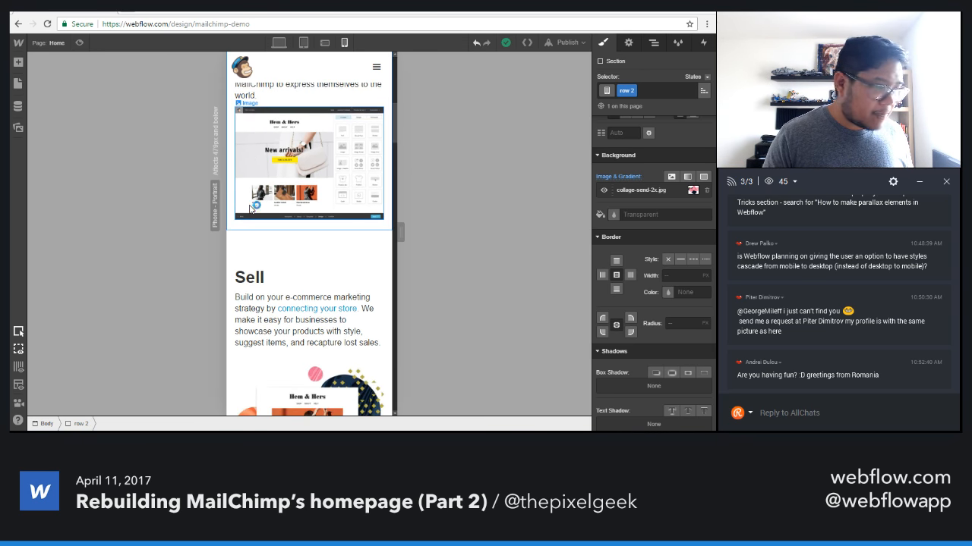
scroll(250, 209, "down", 2)
scroll(251, 206, "down", 6)
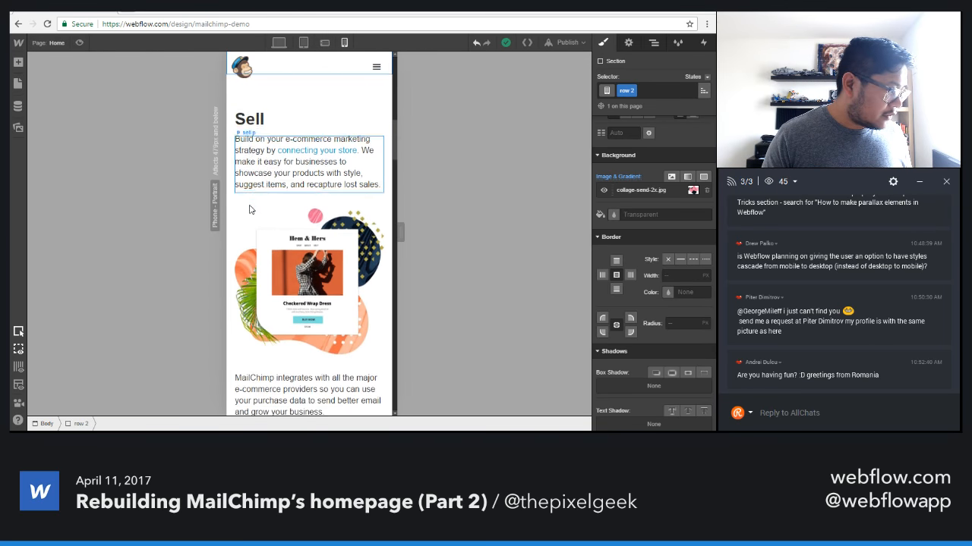
scroll(251, 205, "down", 6)
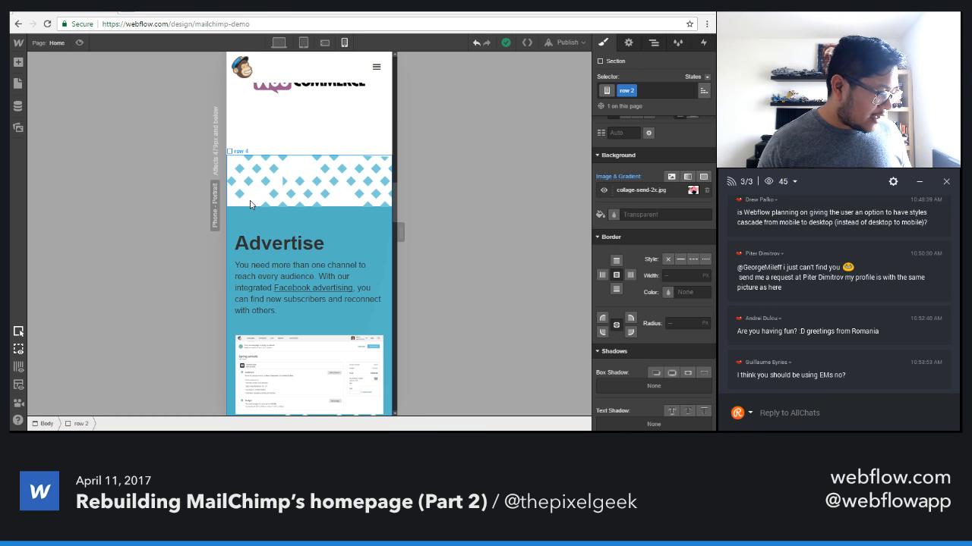
scroll(250, 204, "down", 1)
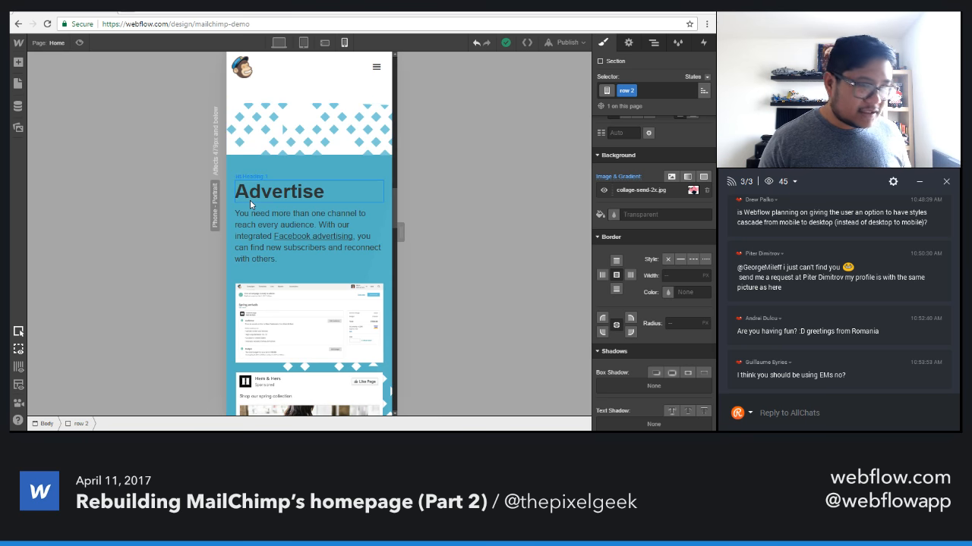
scroll(250, 204, "up", 3)
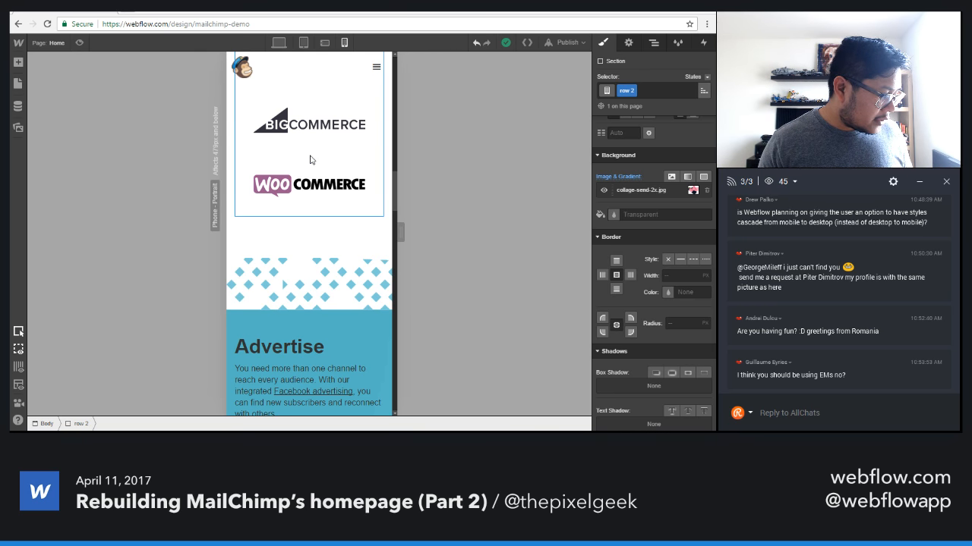
scroll(310, 160, "up", 3)
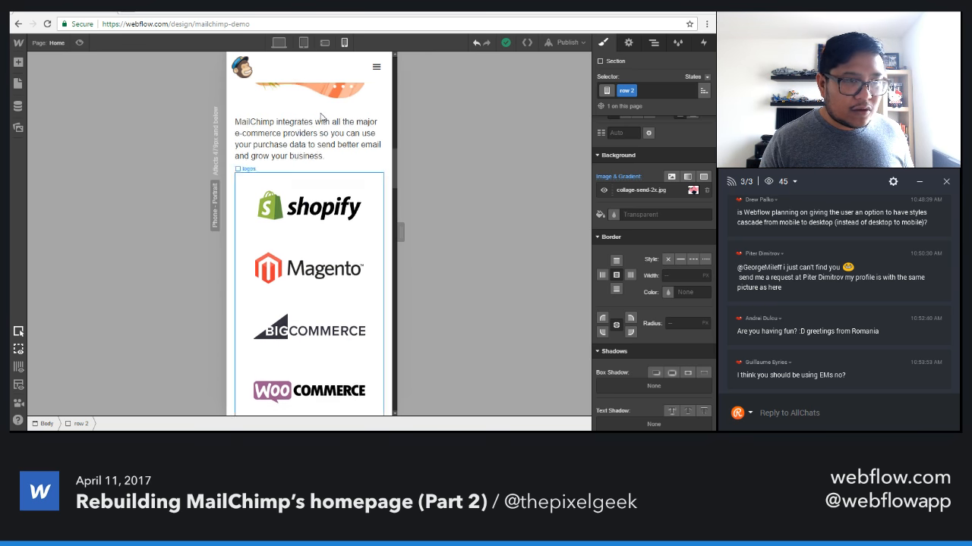
At the phone landscape breakpoint, widen the canvas and examine how the logos block wraps.
left_click(303, 43)
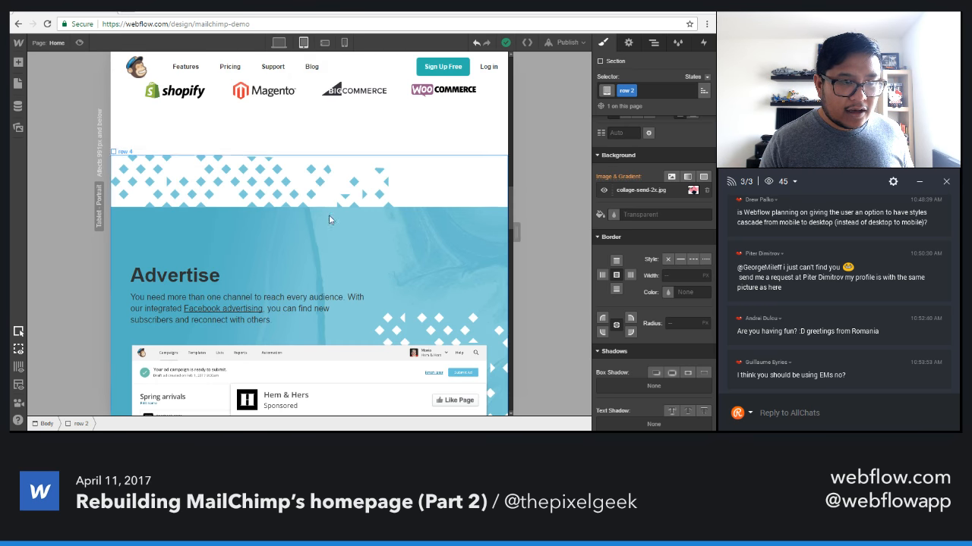
left_click(325, 42)
left_click_drag(466, 233, 515, 232)
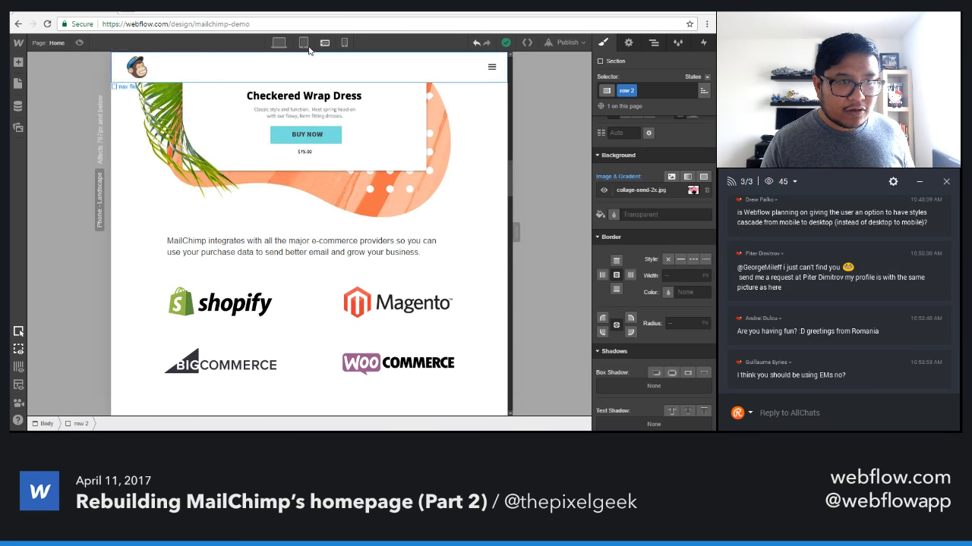
left_click(296, 312)
scroll(619, 281, "up", 5)
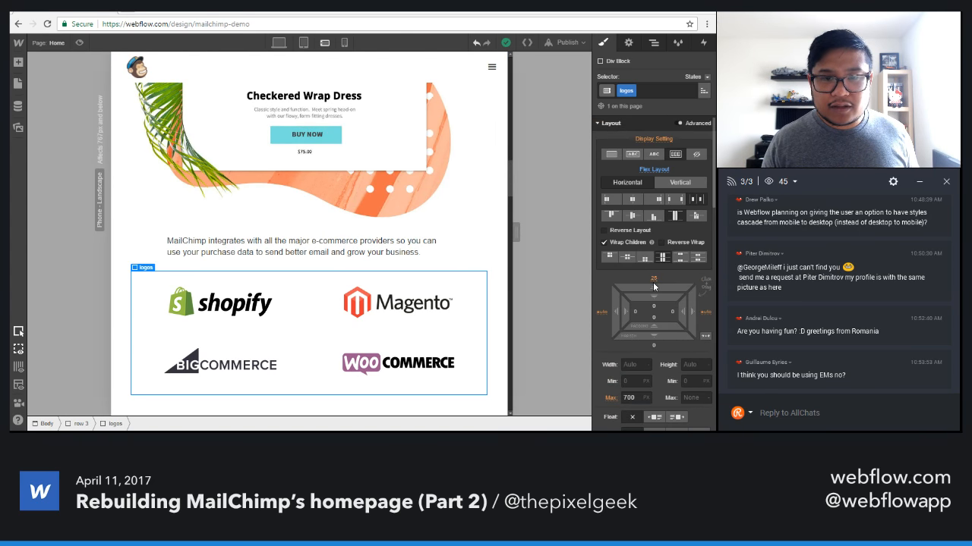
Set the company logo link block's left and right margins to 0 at the phone landscape breakpoint.
left_click(273, 311)
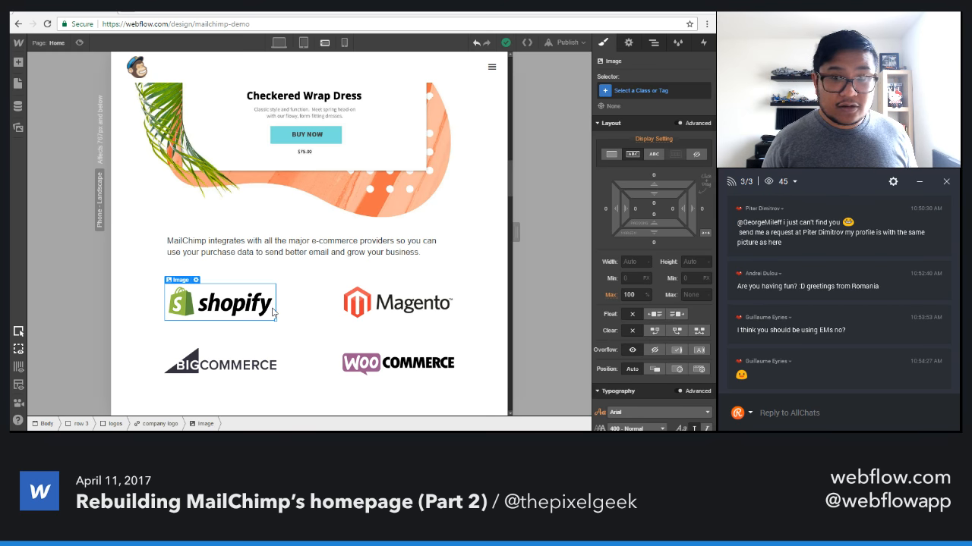
key("Up")
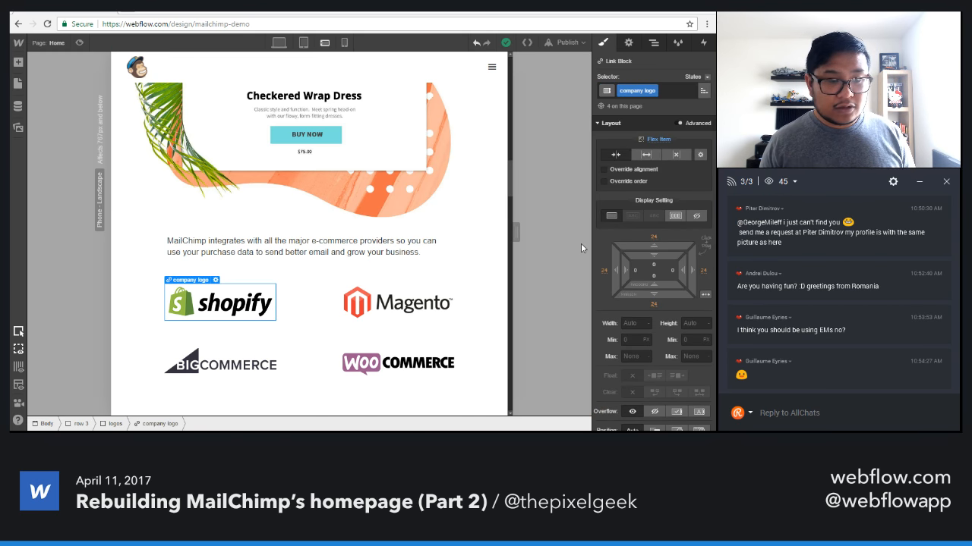
left_click(604, 271)
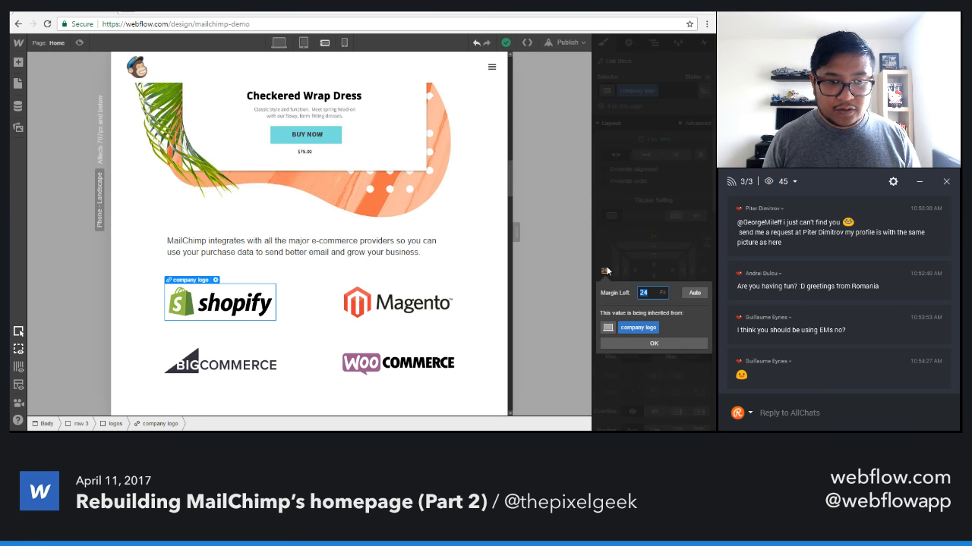
type("0")
key("Return")
left_click(702, 271)
type("0")
key("Return")
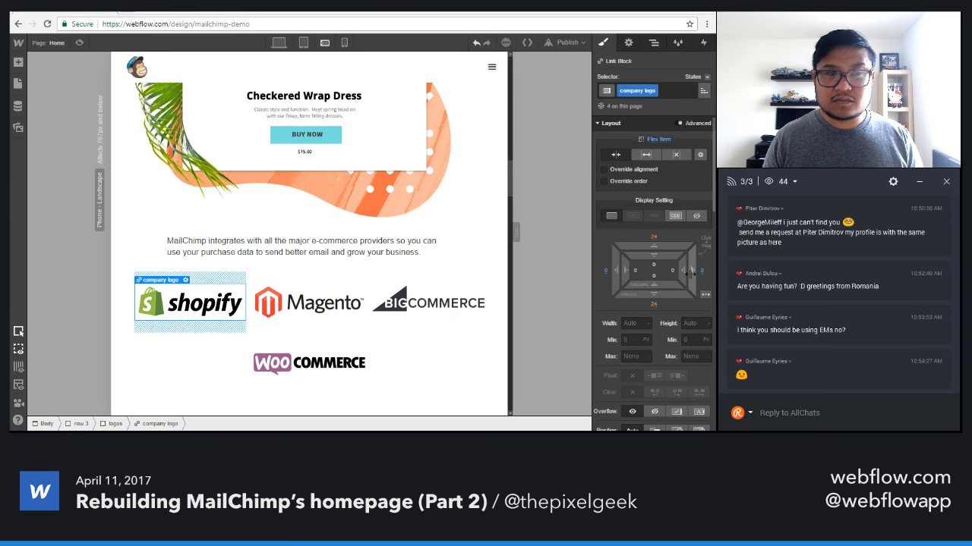
Make the company logo flex items expand to fill the row, with a flex basis of 50%.
left_click(645, 156)
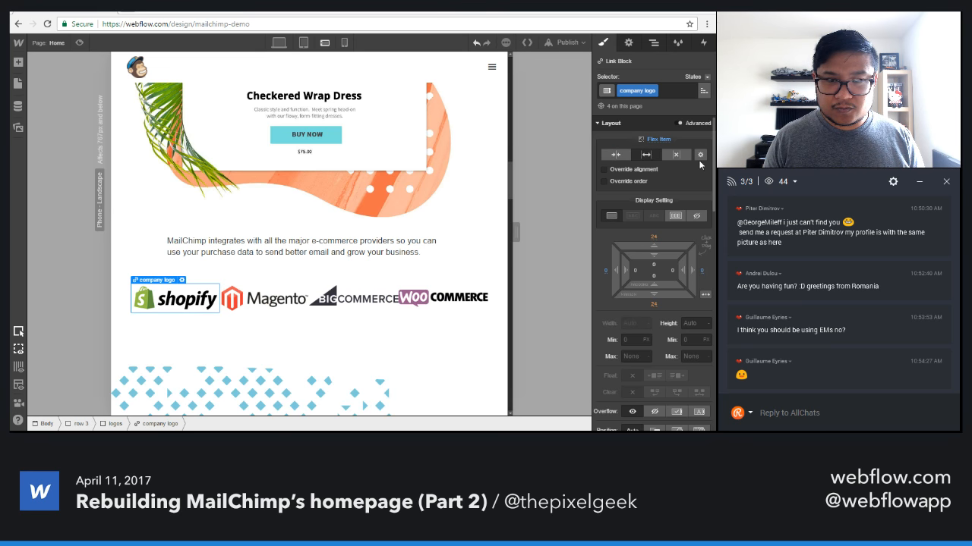
left_click(700, 156)
left_click(690, 207)
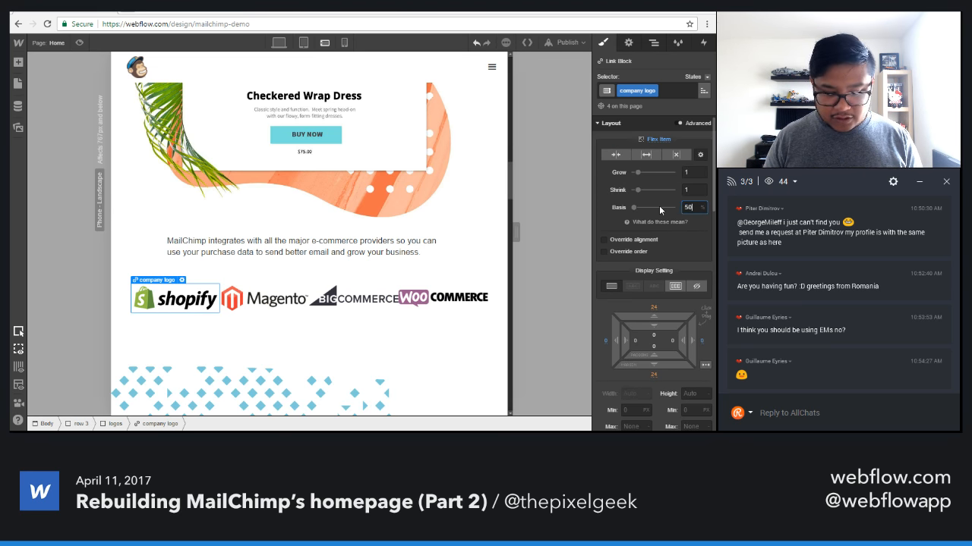
key("Return")
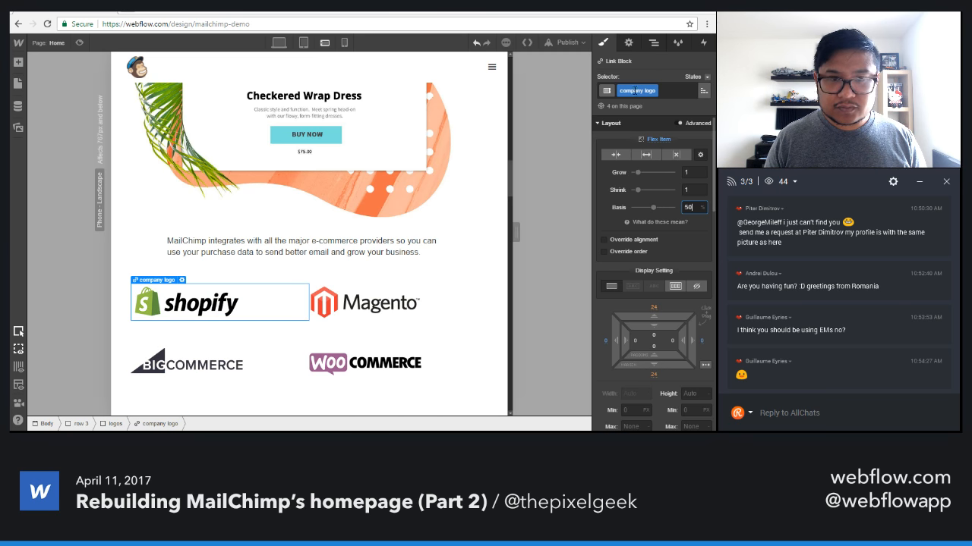
Centre the text alignment of the company logo link blocks.
scroll(650, 316, "down", 1)
scroll(650, 318, "down", 3)
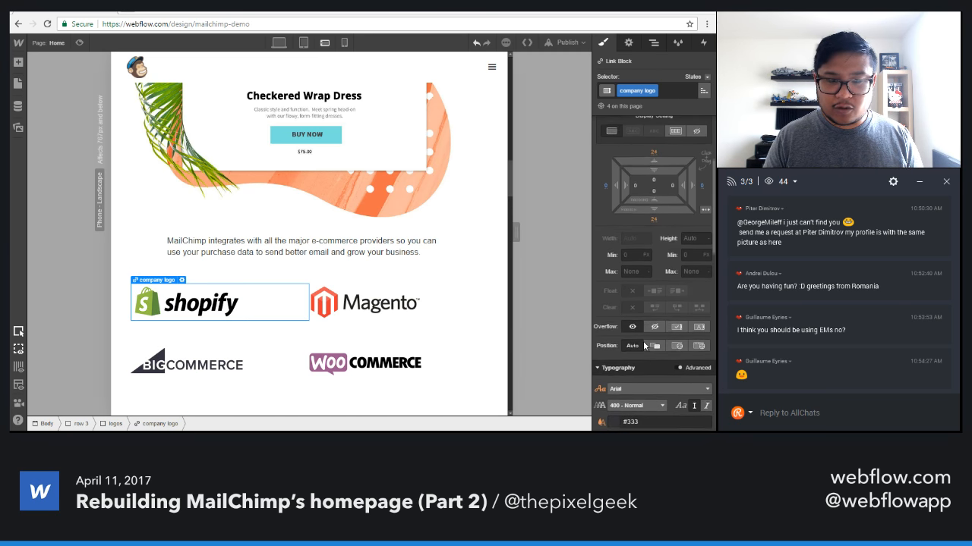
left_click(627, 372)
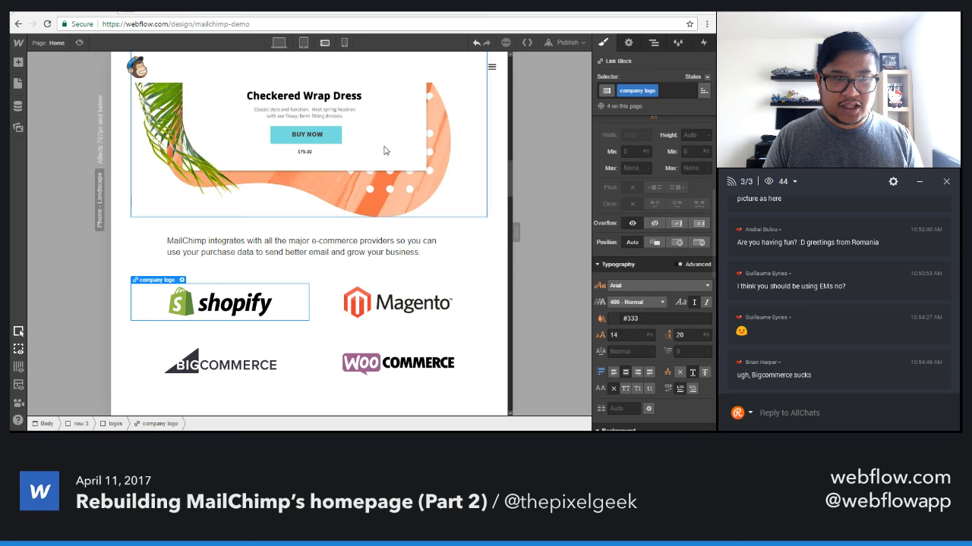
Compare the logo row at the tablet and phone landscape breakpoints, then narrow the landscape canvas slightly.
left_click(303, 43)
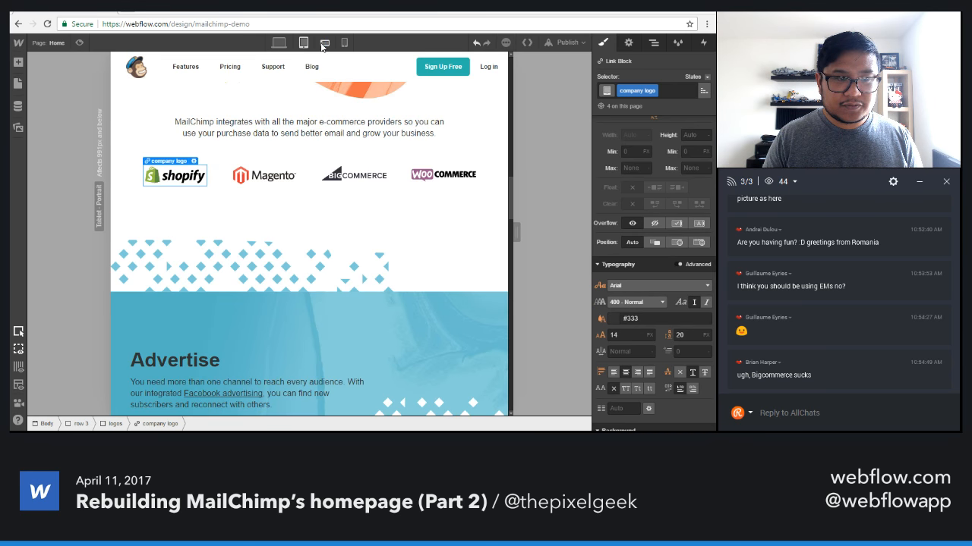
left_click(324, 44)
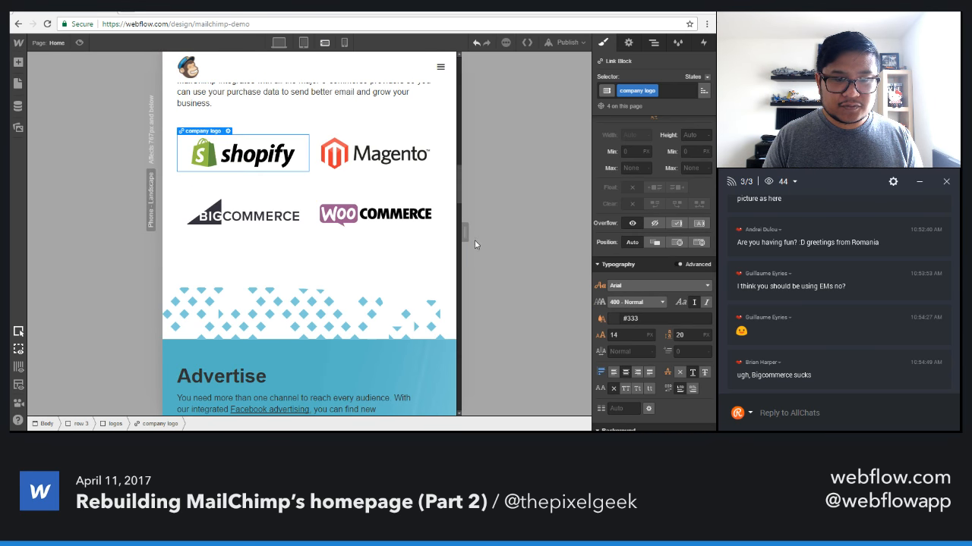
mouse_move(461, 234)
left_mouse_down()
mouse_move(525, 231)
mouse_move(434, 216)
mouse_move(459, 220)
mouse_move(456, 228)
left_mouse_up()
Change the company logo's flex sizing to shrink if needed, with grow 0, shrink 1 and a basis of 50%.
left_click(255, 154)
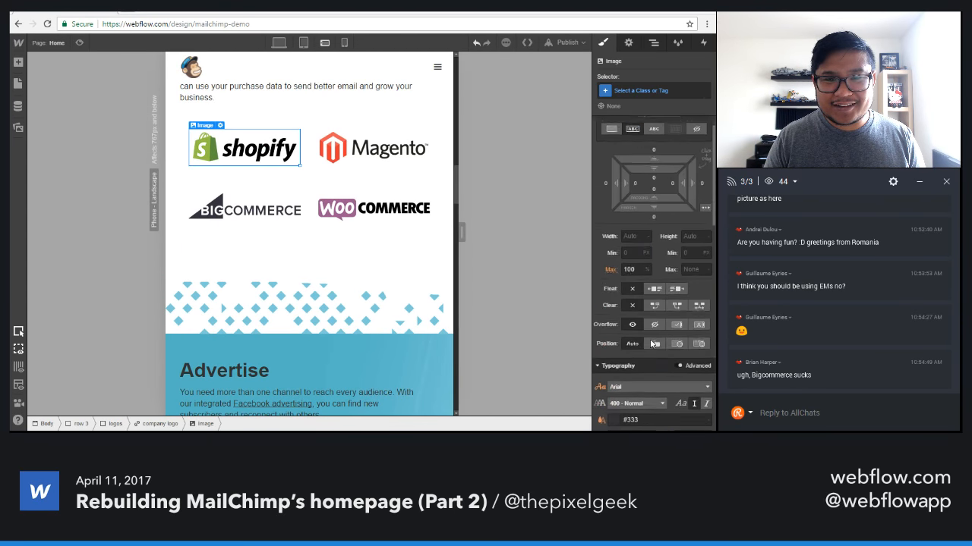
key("Up")
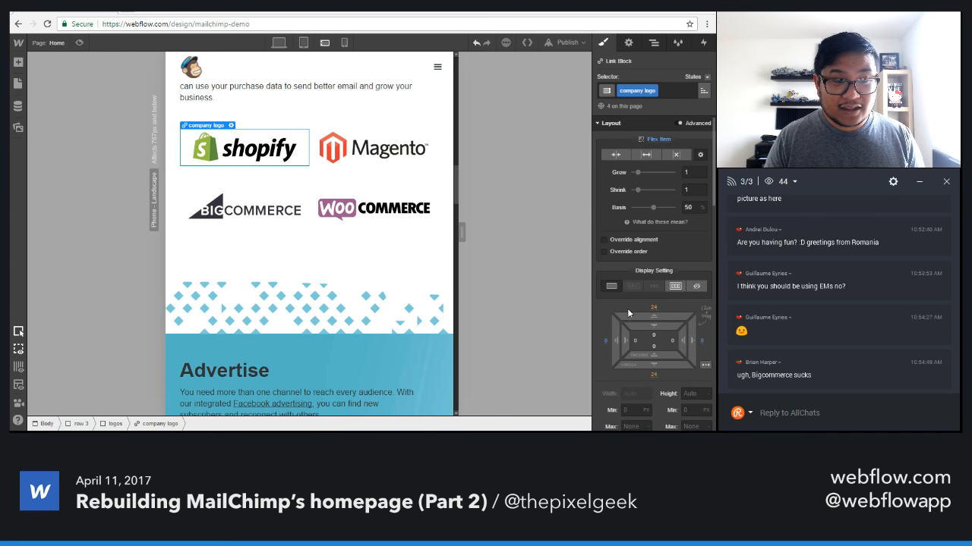
left_click(646, 154)
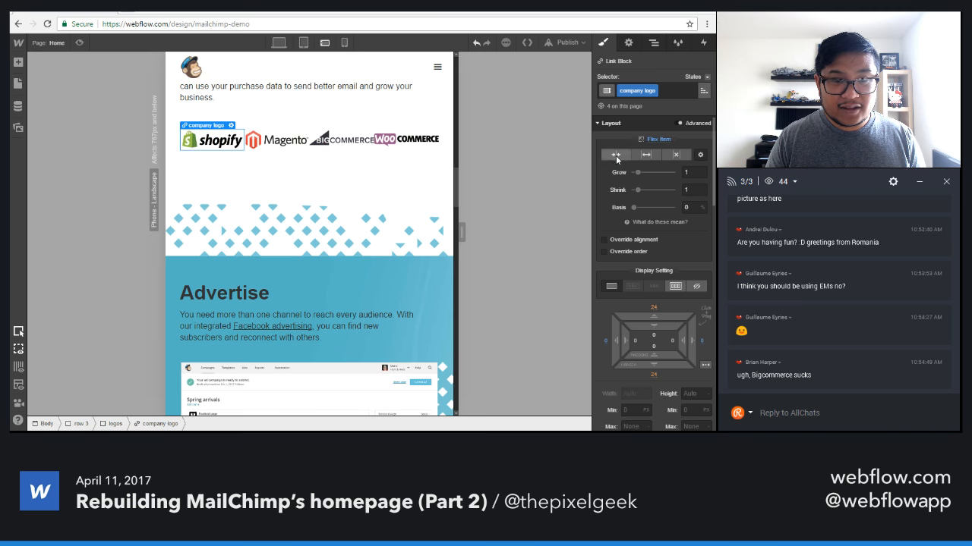
left_click(615, 155)
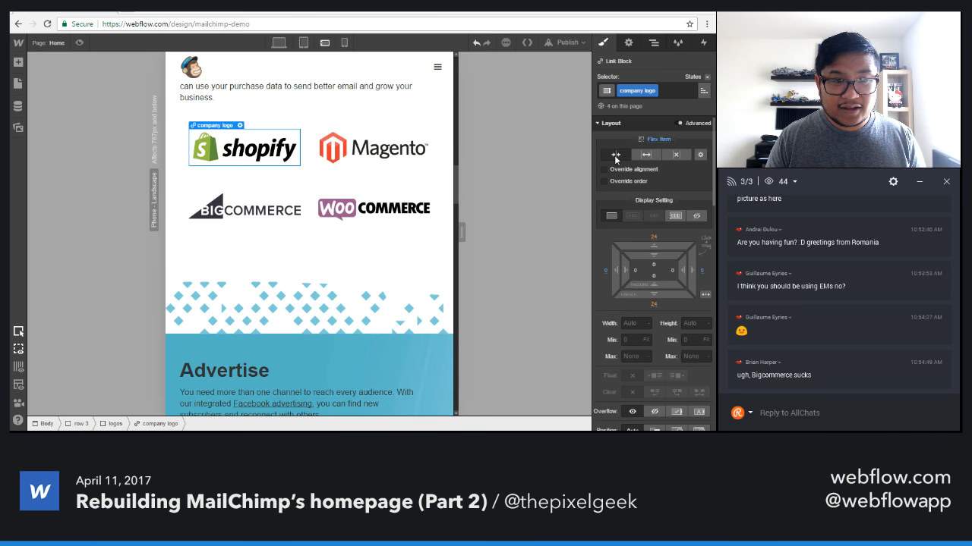
left_click(700, 155)
left_click(692, 207)
type("50%")
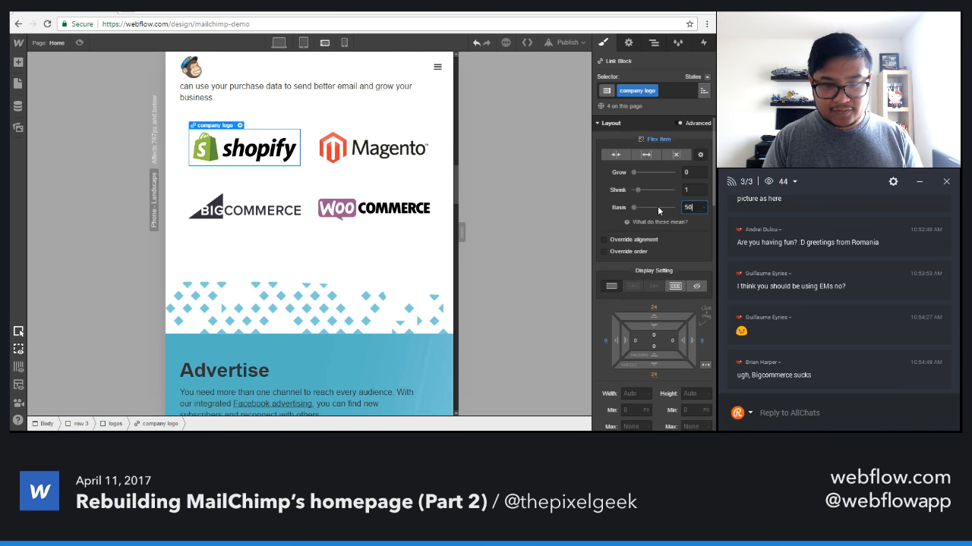
key("Return")
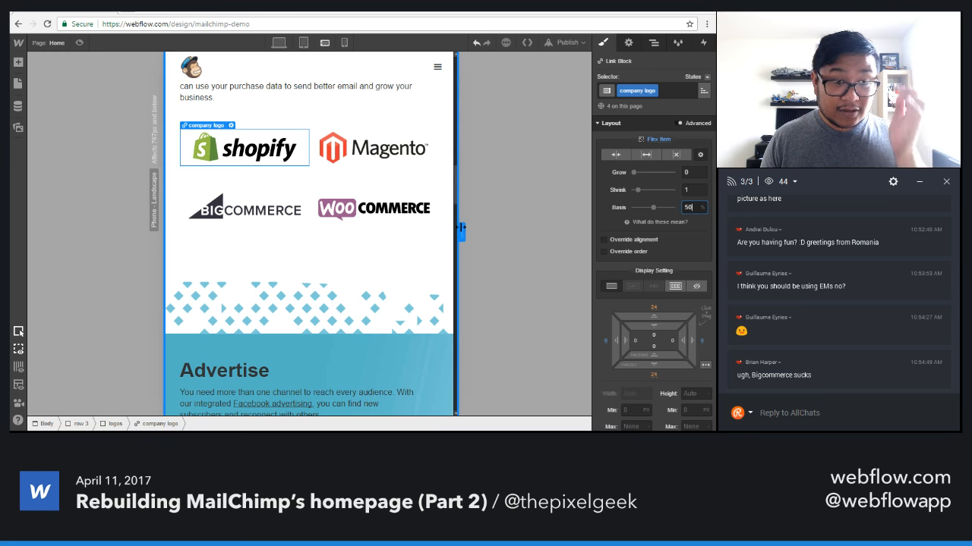
Narrow the phone landscape canvas and set the company logo's top and bottom margins to 0.
left_click_drag(461, 230, 427, 229)
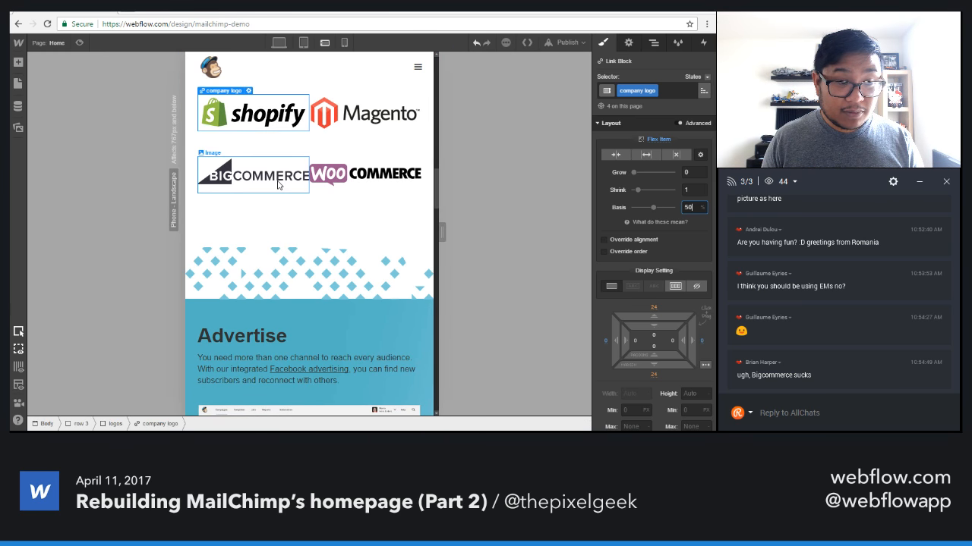
left_click(265, 118)
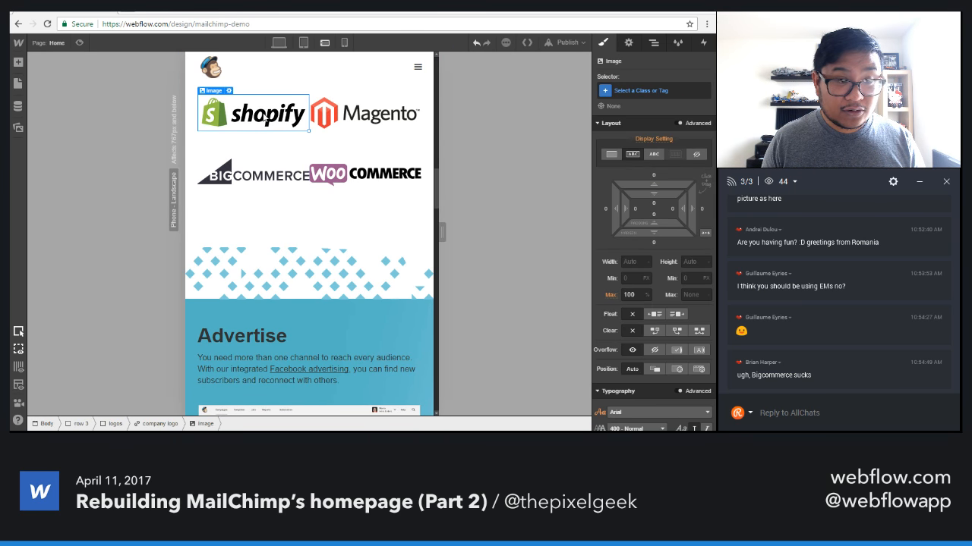
key("Up")
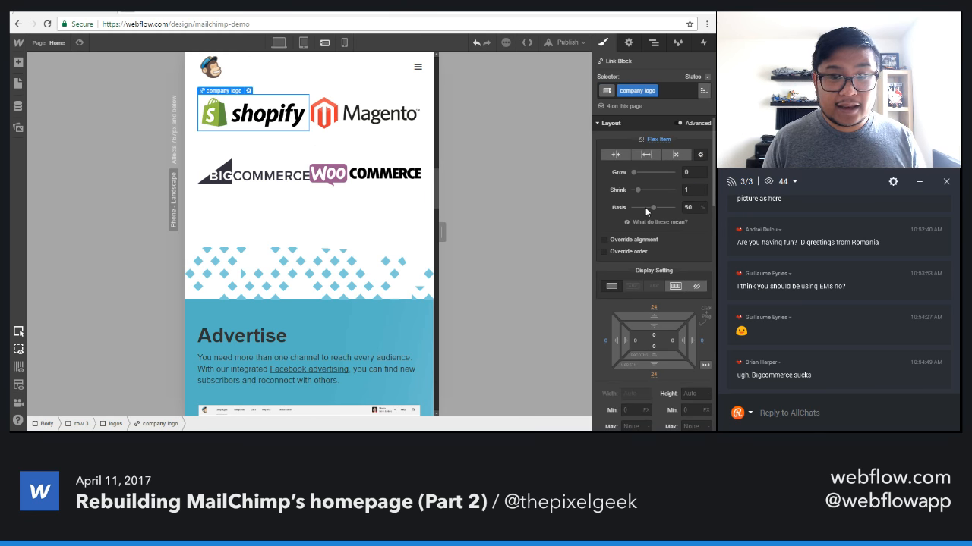
scroll(636, 202, "down", 1)
scroll(633, 201, "down", 3)
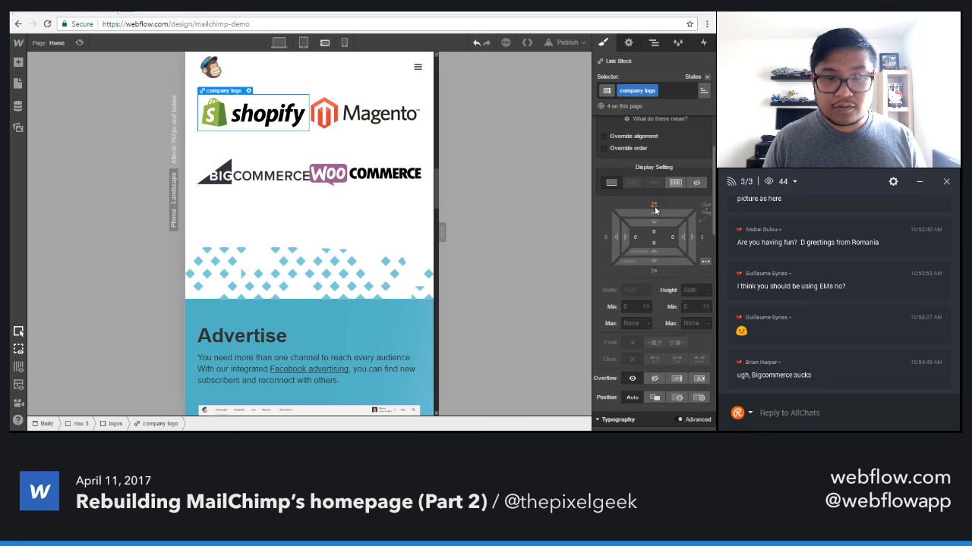
left_click(654, 205)
type("0")
key("Return")
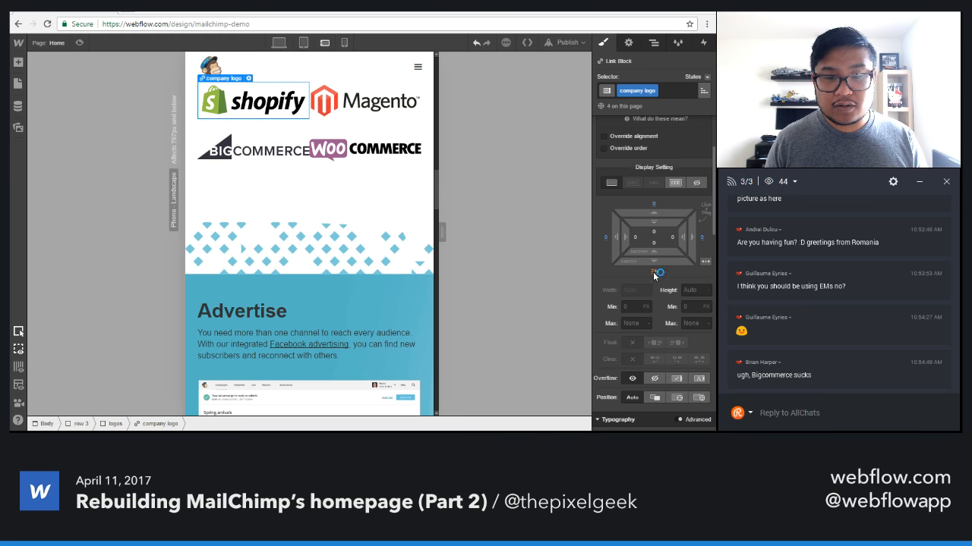
left_click(654, 272)
type("0")
key("Return")
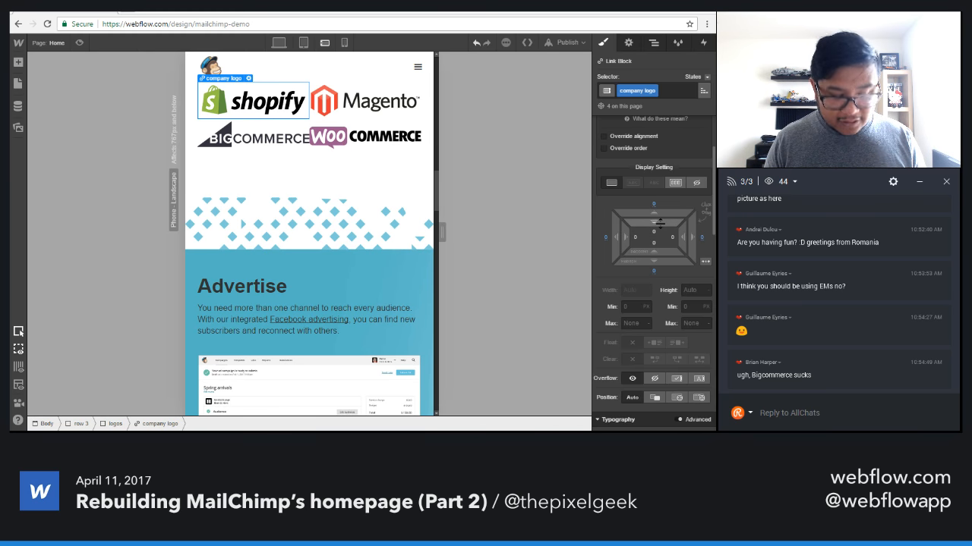
Give the company logo link blocks 24 px of padding on all sides and check the logo row at the tablet breakpoint.
left_click_drag(660, 222, 675, 266)
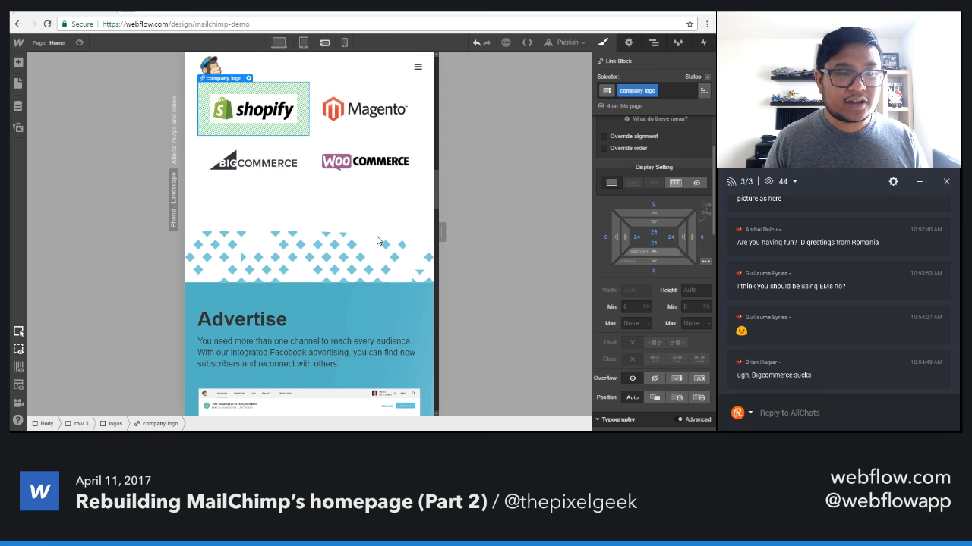
left_click(302, 43)
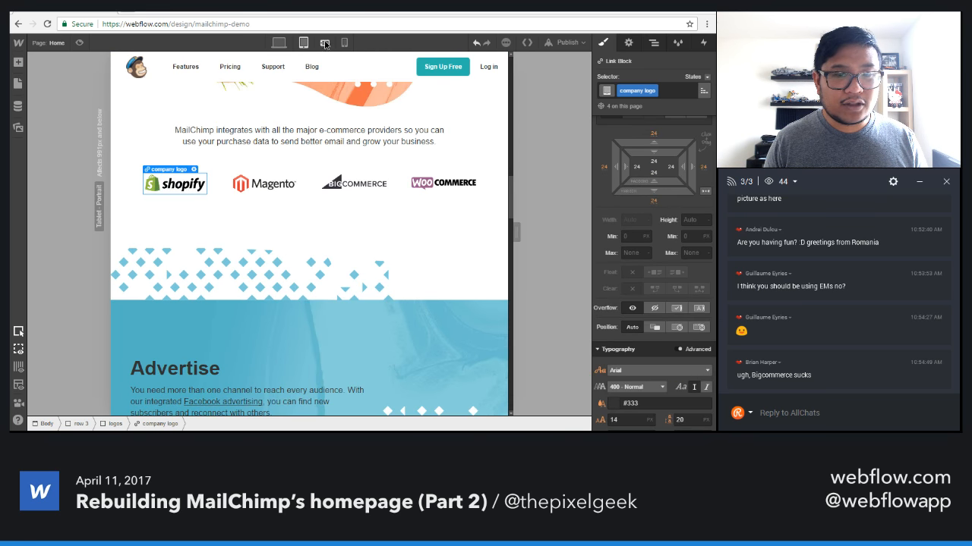
At the phone portrait breakpoint, set the company logos' padding to 15 px above and below and 10 px on the sides, and narrow the canvas.
left_click(324, 43)
left_click_drag(463, 230, 488, 230)
left_click(344, 43)
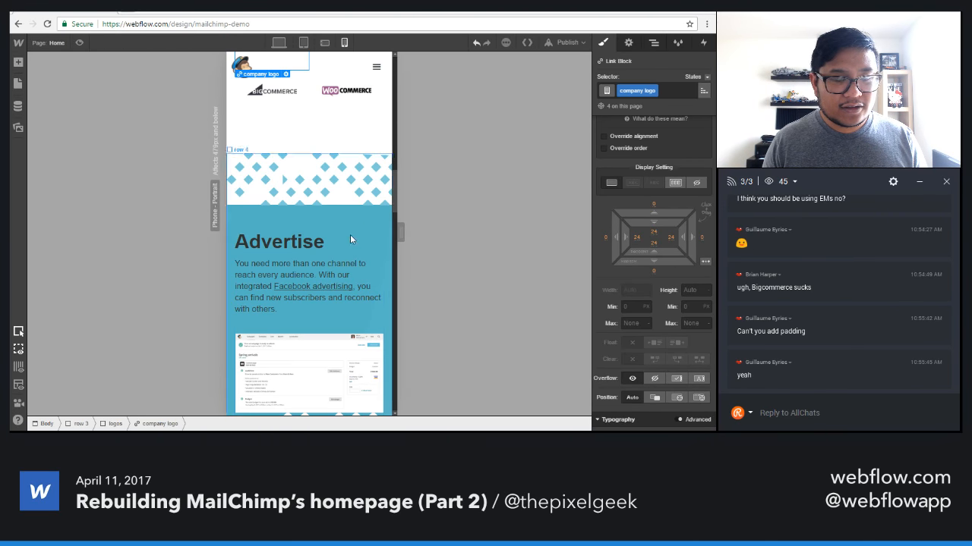
scroll(351, 238, "up", 3)
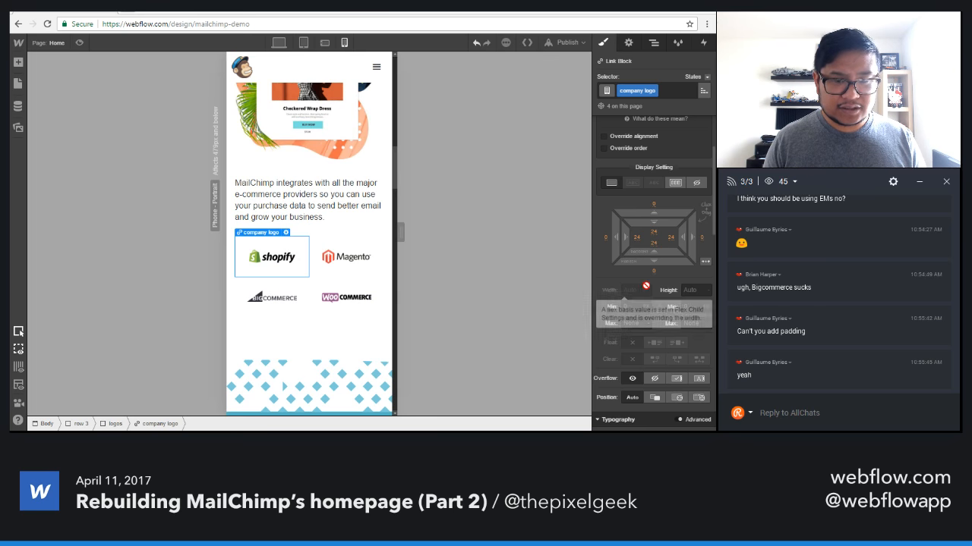
left_click_drag(645, 228, 615, 195)
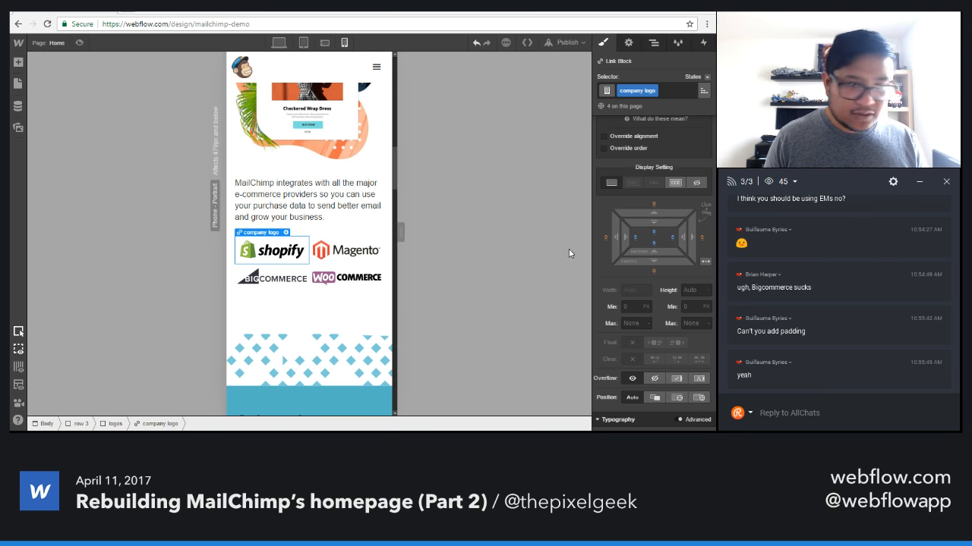
left_click_drag(659, 226, 631, 238)
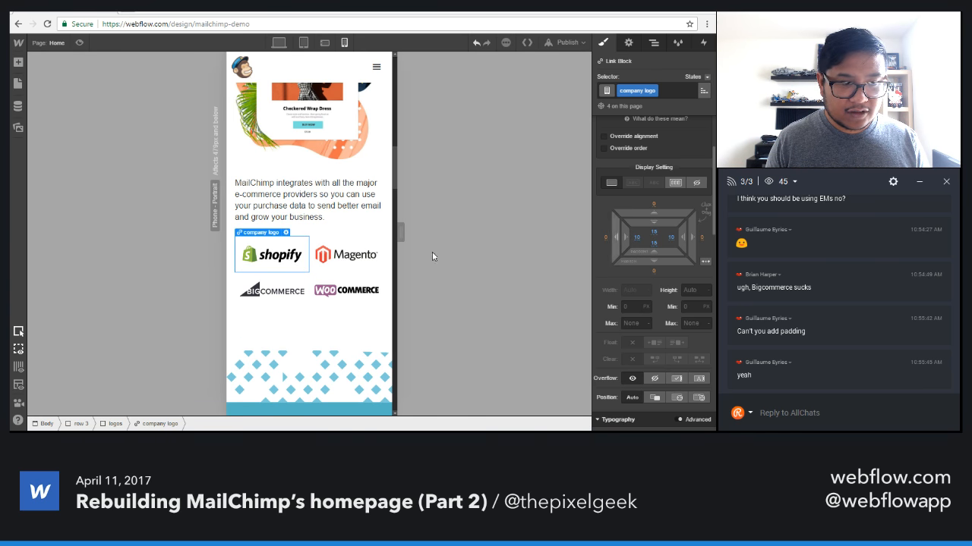
mouse_move(401, 232)
left_mouse_down()
mouse_move(438, 236)
mouse_move(393, 234)
left_mouse_up()
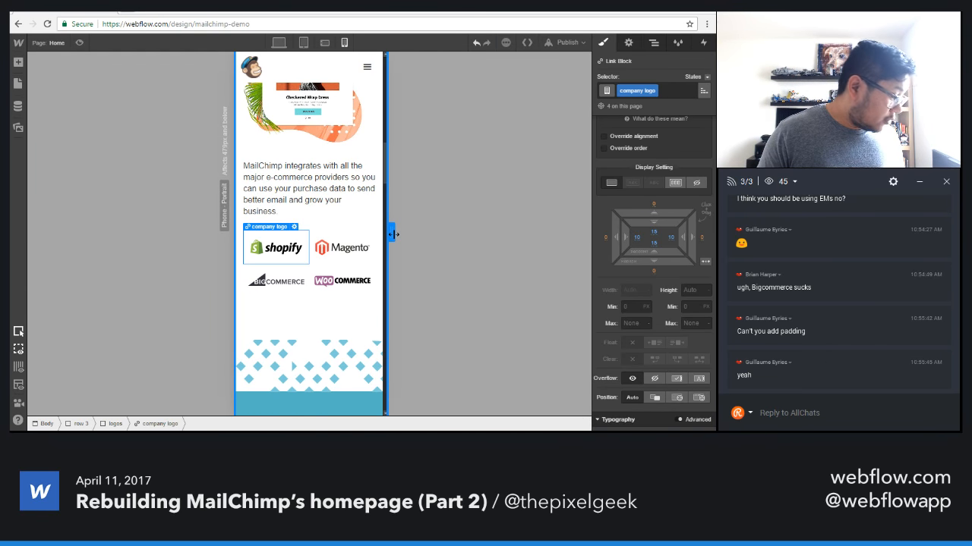
Anchor the Automate section's collage background at bottom centre on phone portrait and shift it to 136% vertically.
scroll(314, 304, "down", 4)
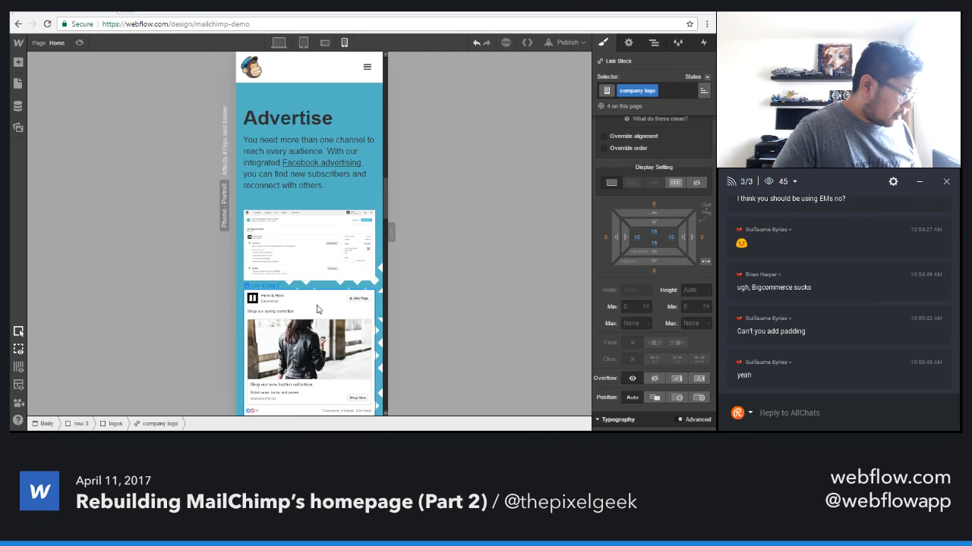
scroll(317, 309, "down", 6)
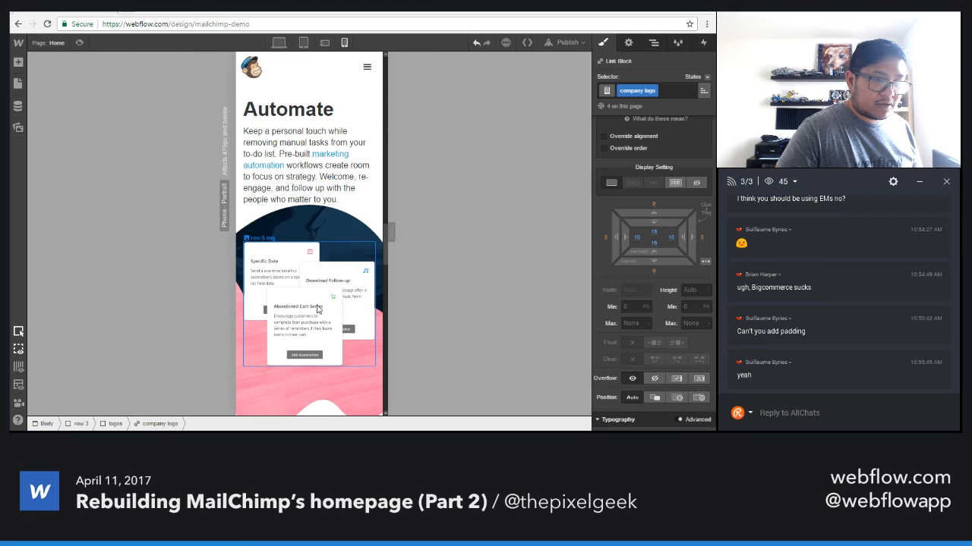
scroll(317, 309, "up", 5)
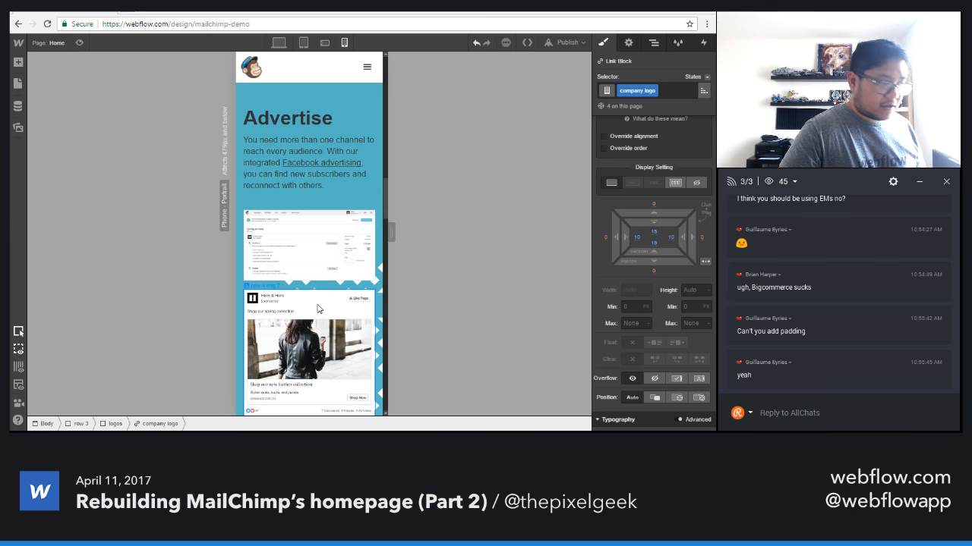
scroll(318, 309, "down", 6)
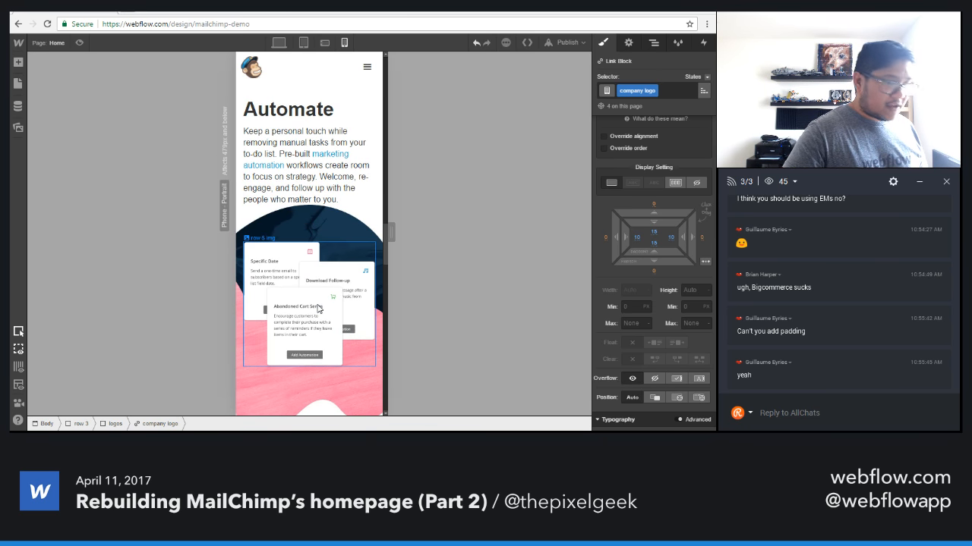
scroll(318, 309, "down", 2)
left_click(312, 349)
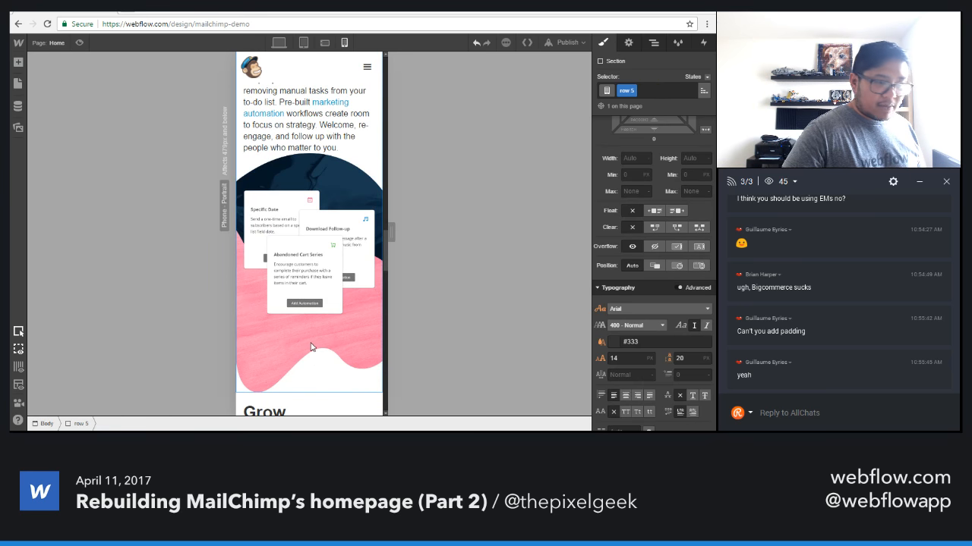
scroll(638, 288, "down", 5)
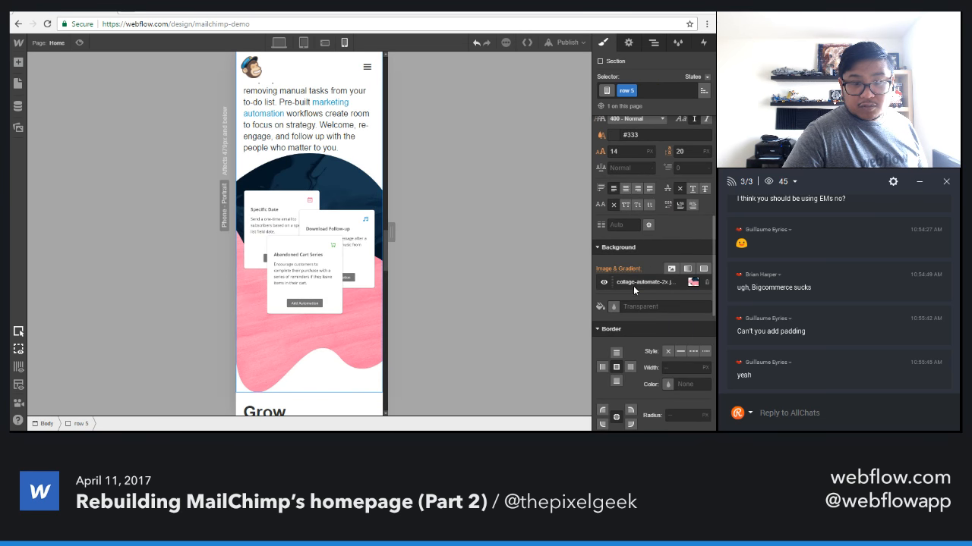
left_click(633, 286)
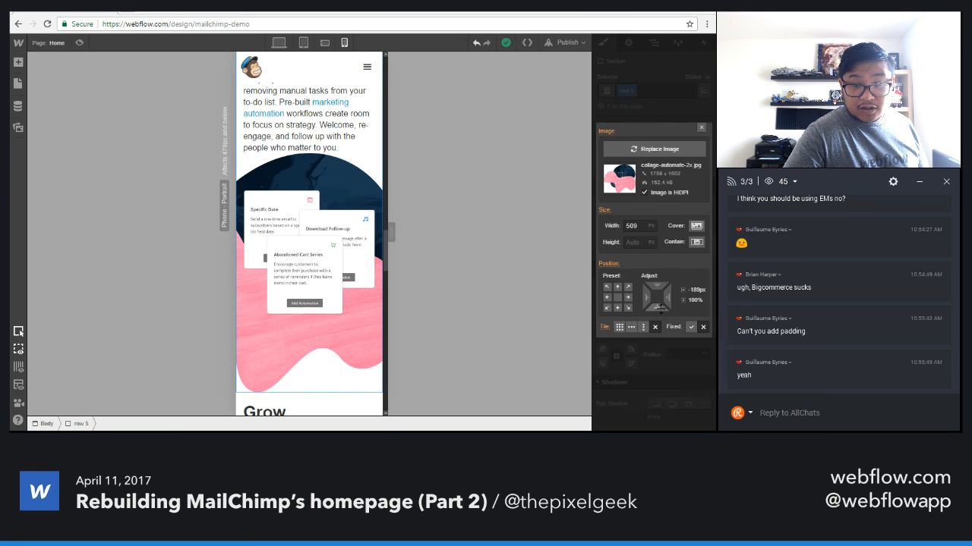
left_click_drag(657, 304, 667, 378)
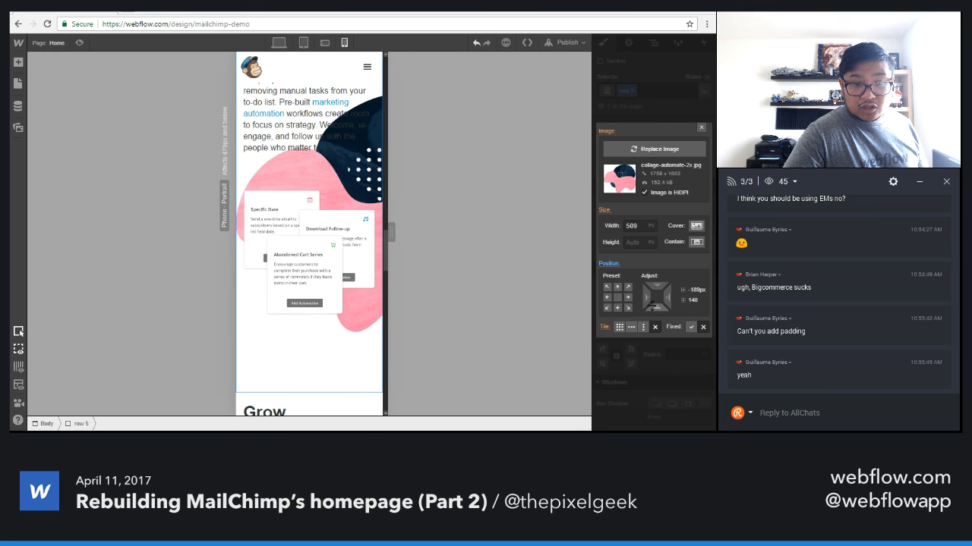
left_click(616, 308)
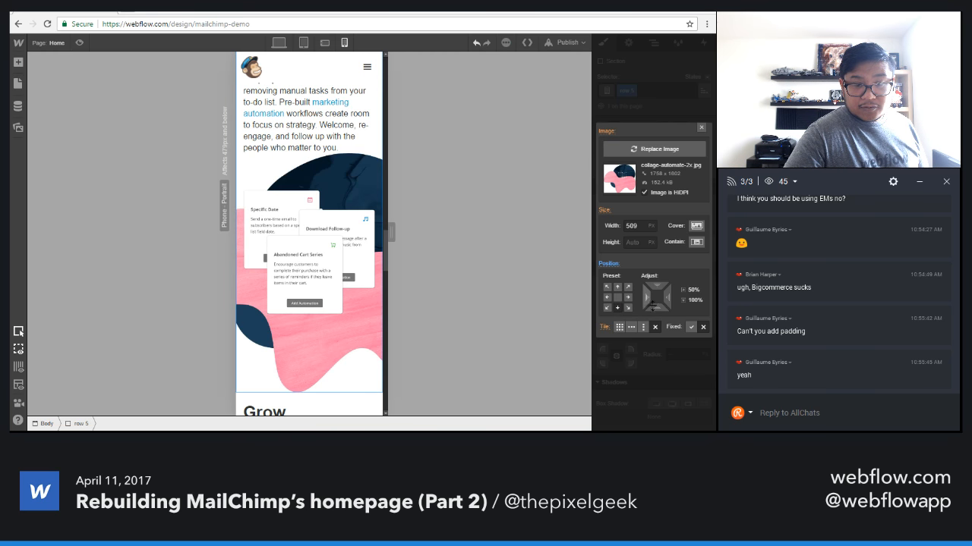
left_click_drag(656, 285, 666, 344)
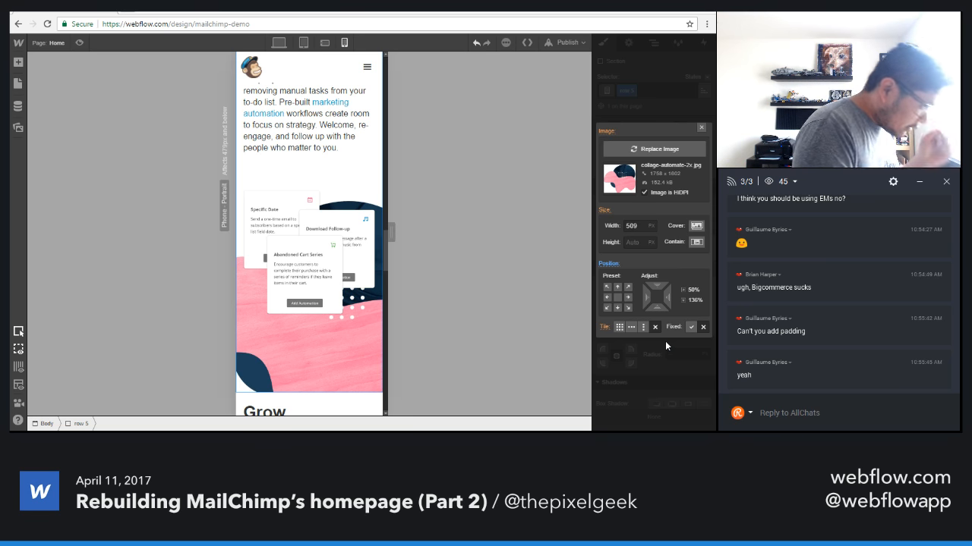
Reduce the Automate background collage to 419 px wide and position it at 122% horizontally and 99% vertically.
left_click(636, 226)
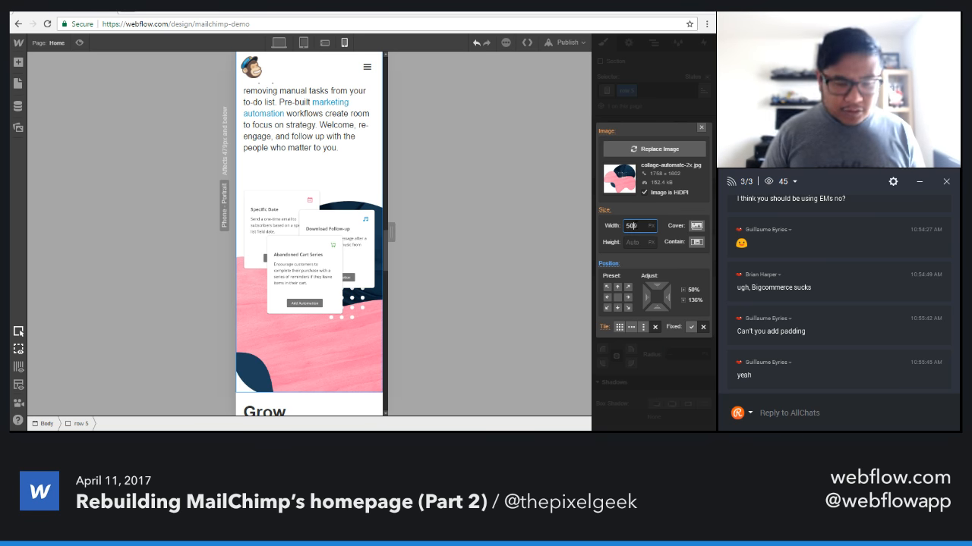
key("shift+Down")
key("shift+Down")
key("shift+Down")
key("shift+Down")
key("shift+Down")
key("shift+Down")
key("shift+Down")
key("shift+Down")
key("shift+Down")
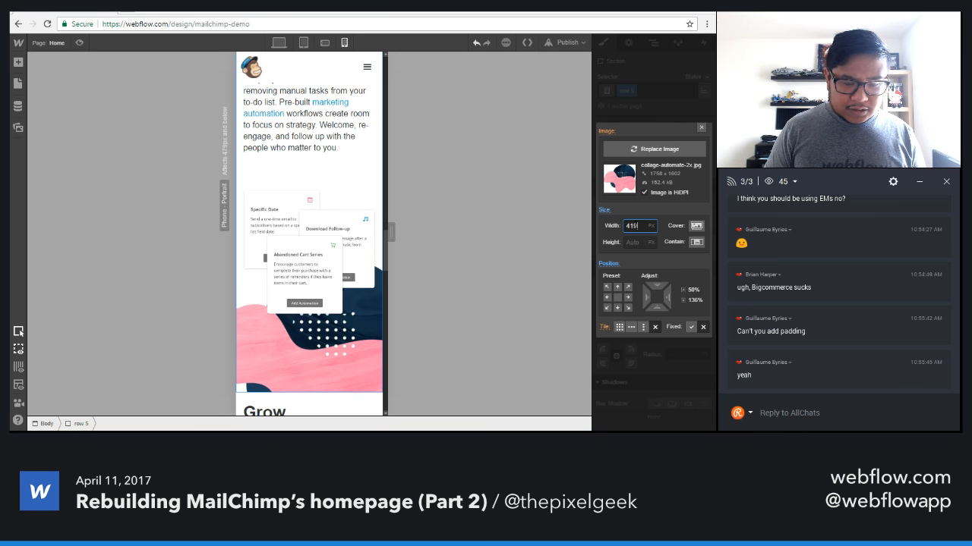
left_click_drag(657, 280, 650, 227)
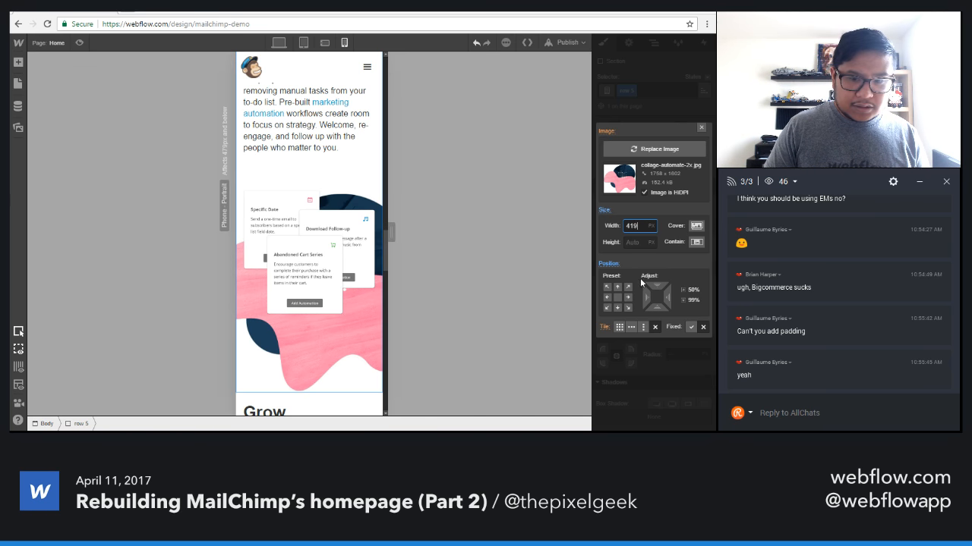
mouse_move(644, 296)
left_mouse_down()
mouse_move(660, 296)
mouse_move(643, 296)
left_mouse_up()
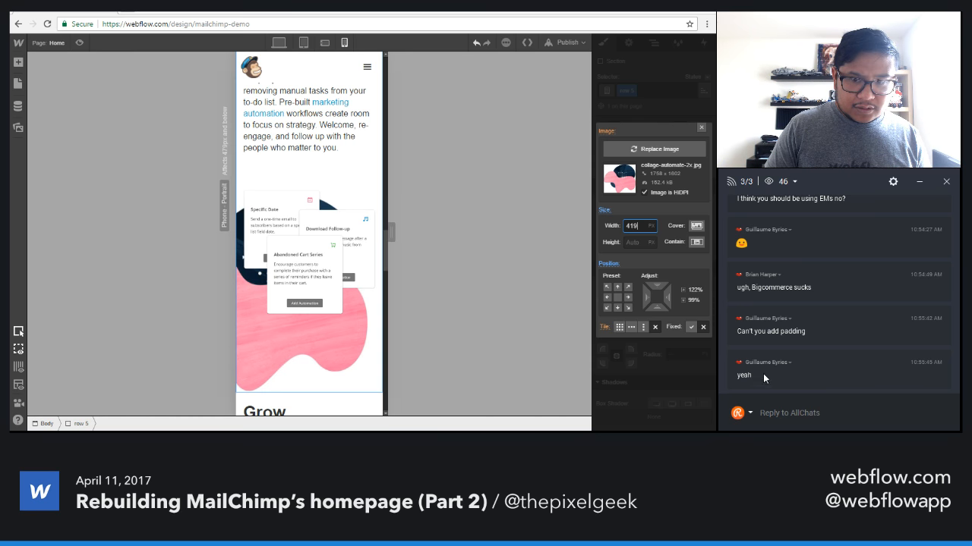
left_click(702, 129)
Examine the Grow section at a narrower canvas and at 390 px, and inspect the background image settings behind the phone mockup.
left_click_drag(391, 232, 363, 227)
scroll(367, 258, "down", 5)
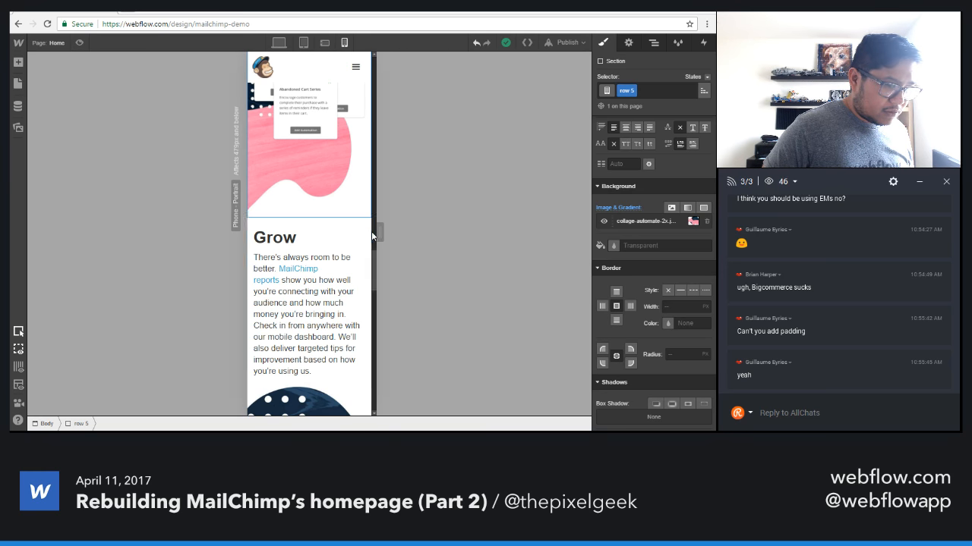
scroll(342, 334, "down", 4)
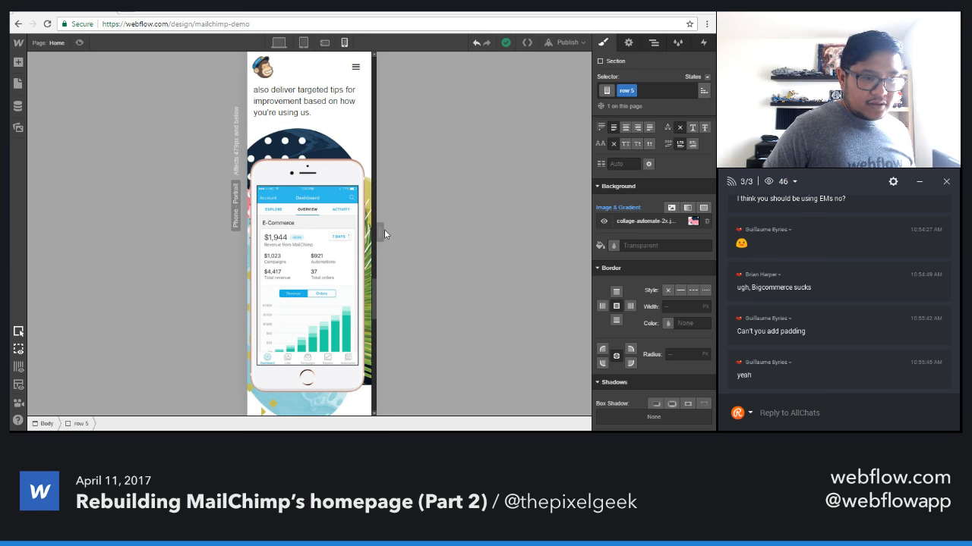
left_click_drag(384, 233, 418, 233)
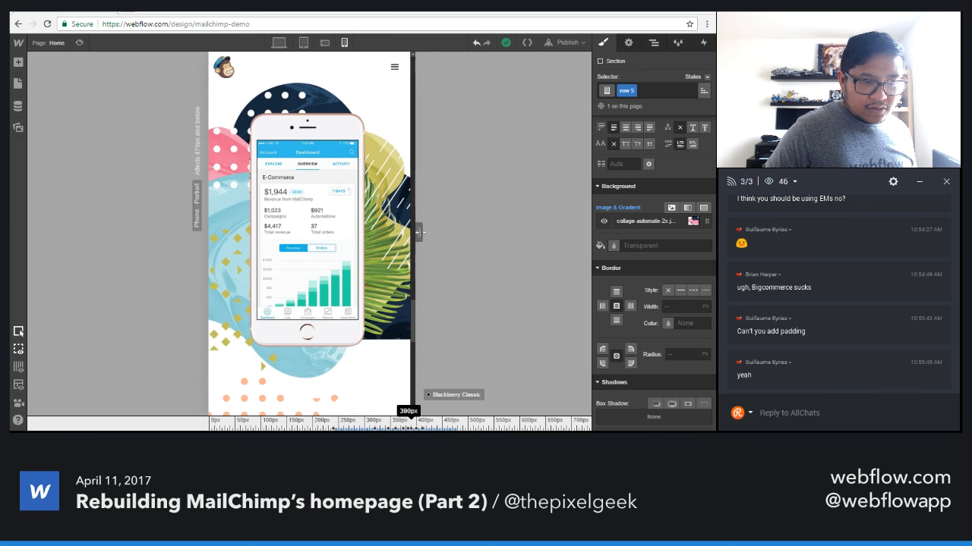
left_click(318, 249)
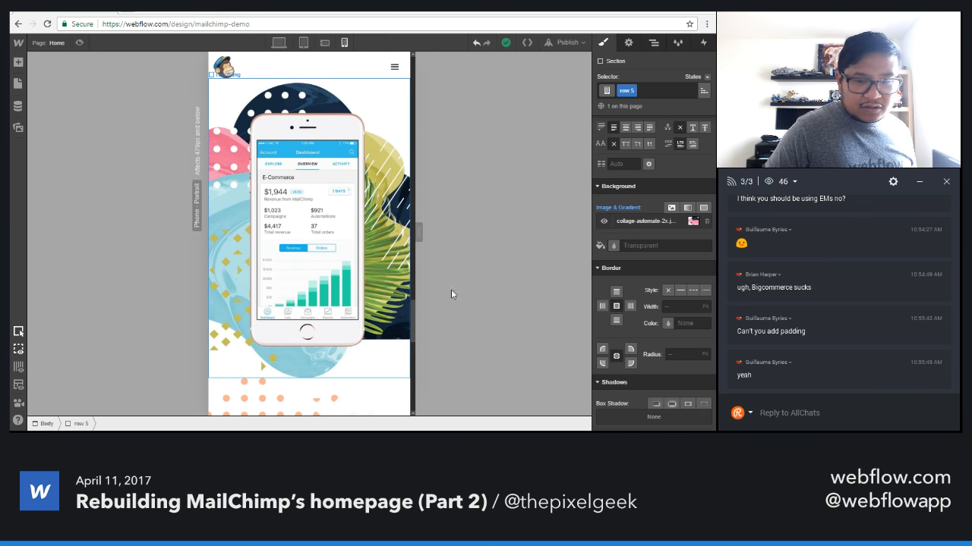
left_click(635, 223)
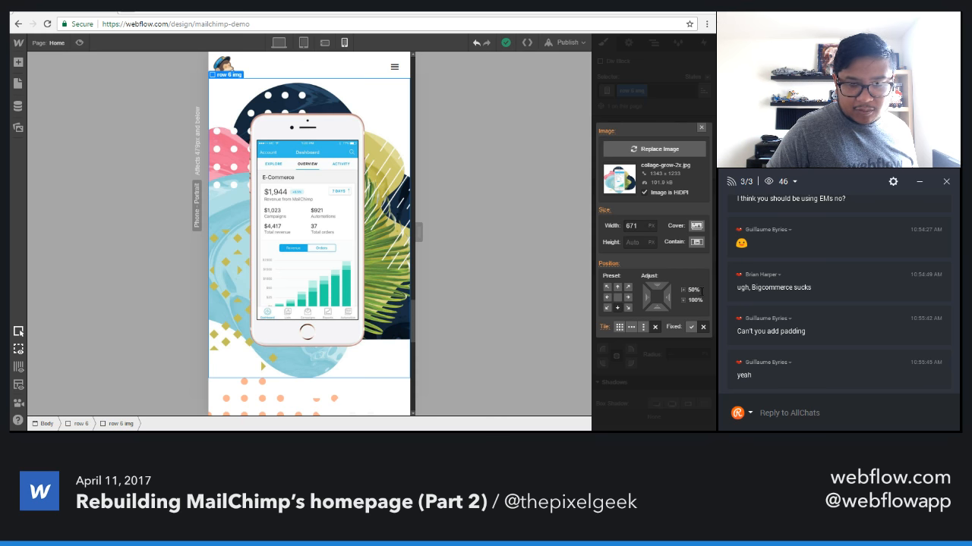
left_click(701, 127)
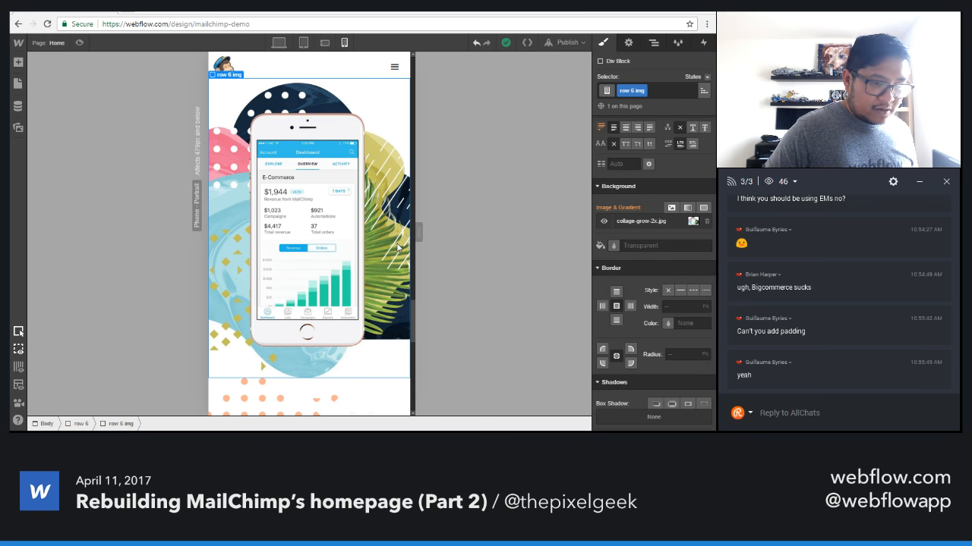
Widen the phone portrait canvas slightly and set the footer columns' left and right padding to 5 px.
scroll(403, 282, "down", 5)
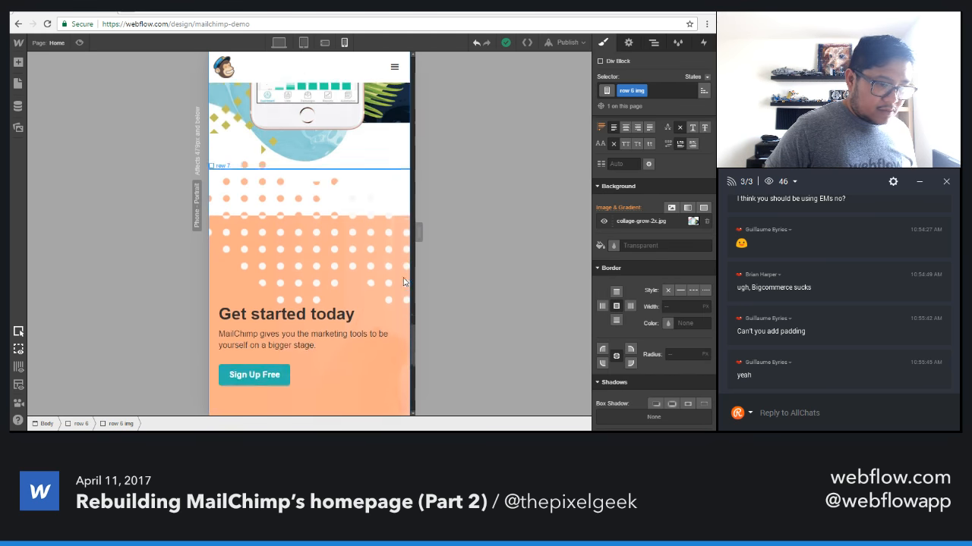
scroll(403, 282, "down", 4)
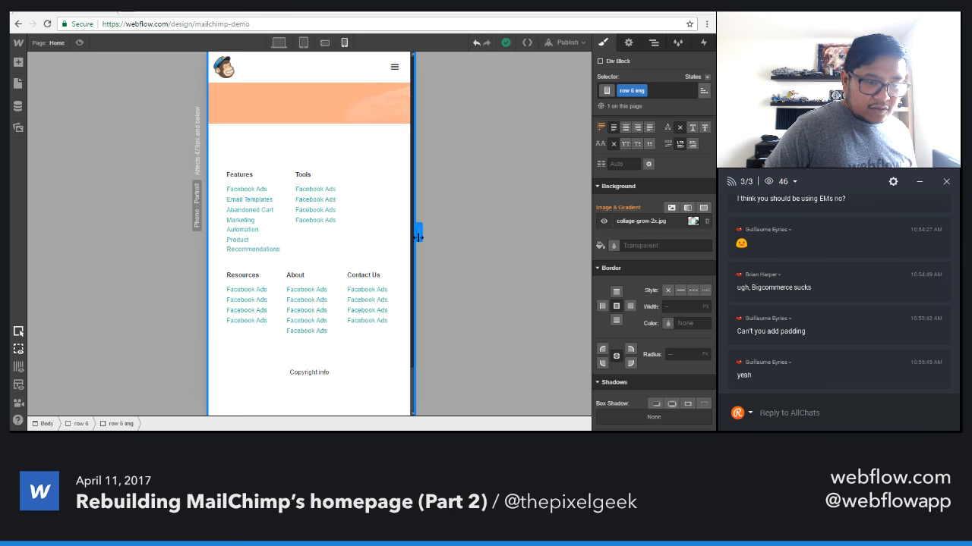
mouse_move(418, 233)
left_mouse_down()
mouse_move(436, 233)
mouse_move(418, 234)
mouse_move(428, 233)
left_mouse_up()
scroll(368, 300, "down", 2)
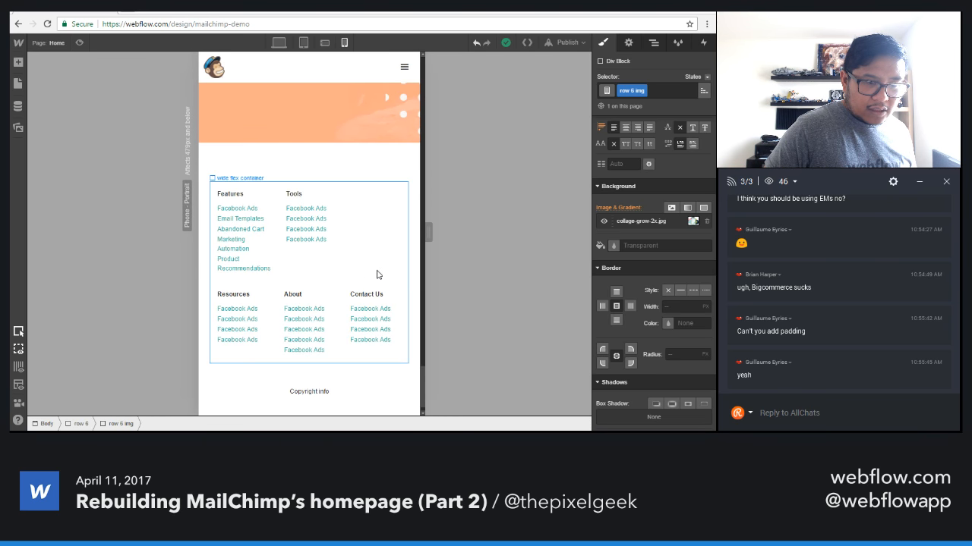
left_click(319, 262)
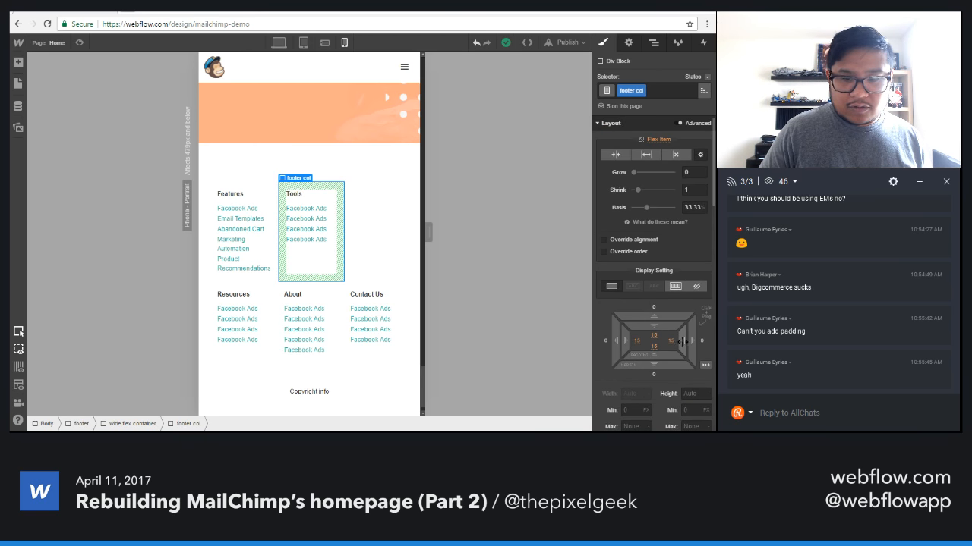
left_click_drag(682, 342, 699, 342)
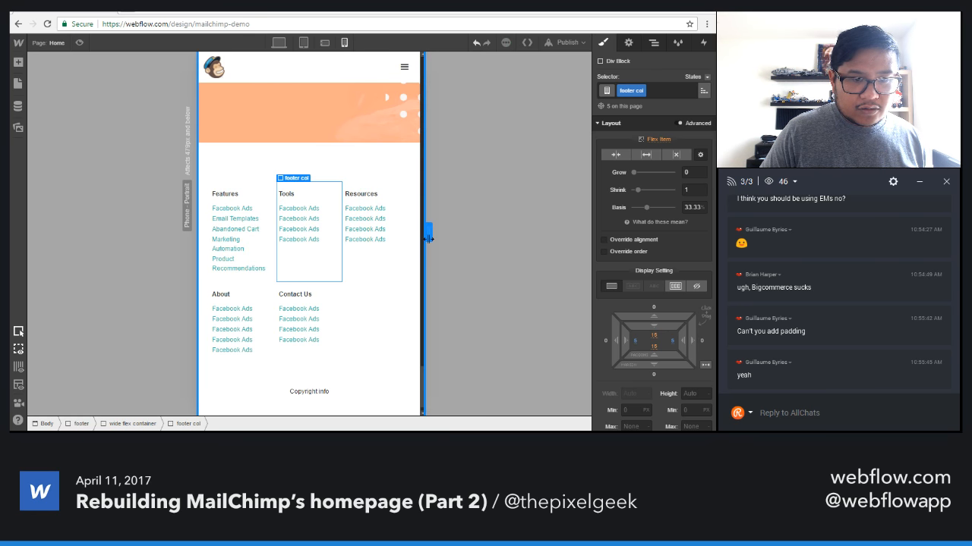
Compare the footer columns at the phone landscape and phone portrait breakpoints while varying the canvas width.
left_click_drag(428, 232, 490, 236)
left_click(325, 42)
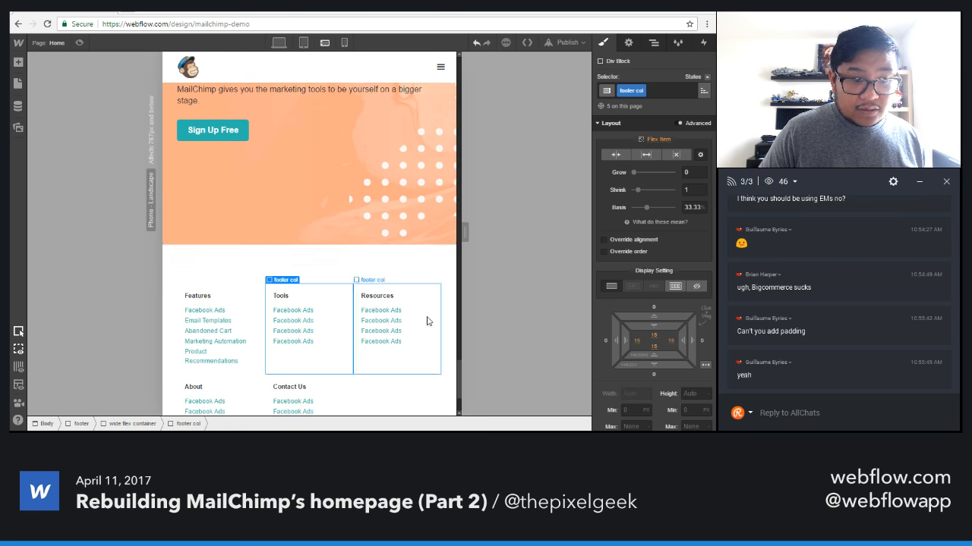
mouse_move(465, 231)
left_mouse_down()
mouse_move(396, 229)
mouse_move(460, 231)
mouse_move(407, 229)
mouse_move(453, 229)
left_mouse_up()
left_click(344, 42)
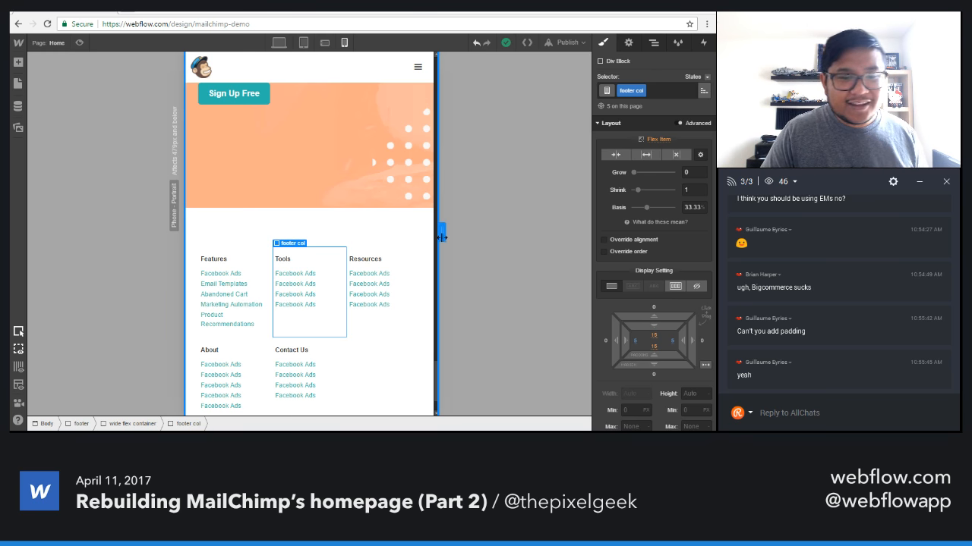
left_click_drag(439, 233, 472, 236)
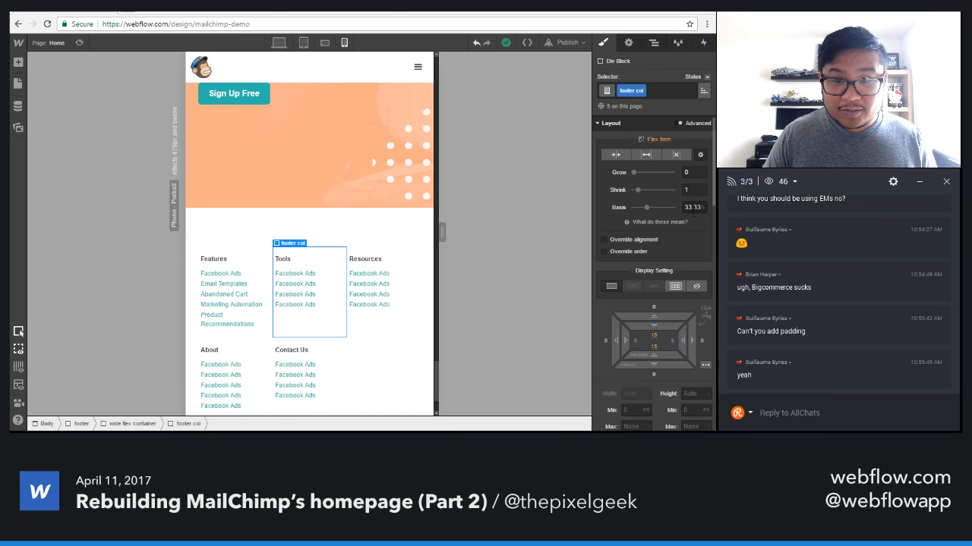
Set the footer columns' flex basis to 50% at the phone portrait breakpoint.
left_click(692, 207)
type("50")
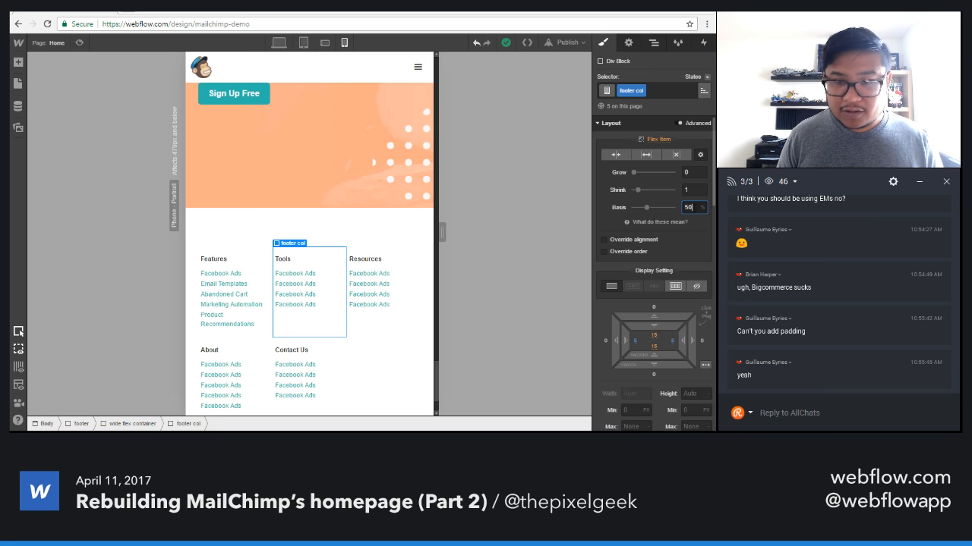
key("Return")
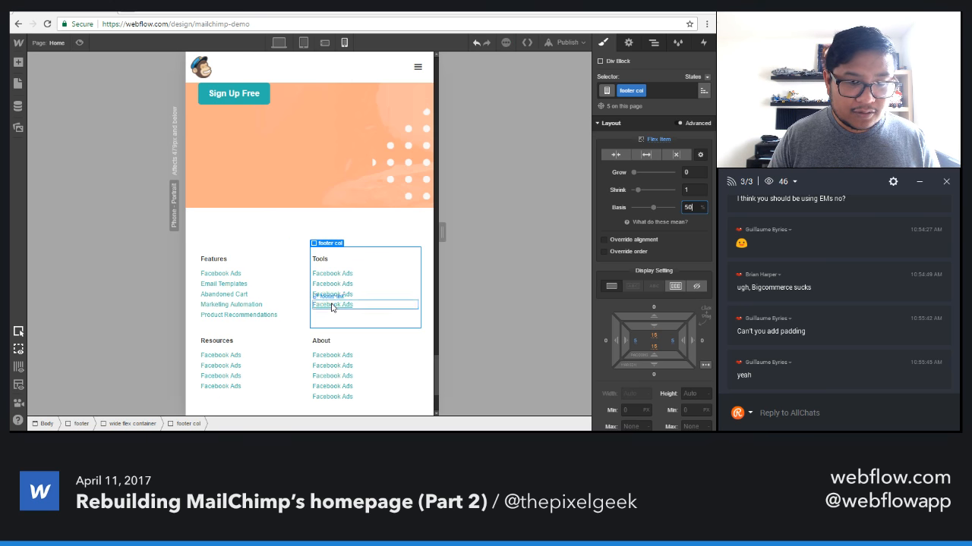
Remove the left and right padding overrides from the footer columns at the phone portrait breakpoint and check the columns at a wider canvas.
scroll(331, 305, "down", 3)
left_click_drag(442, 232, 373, 277)
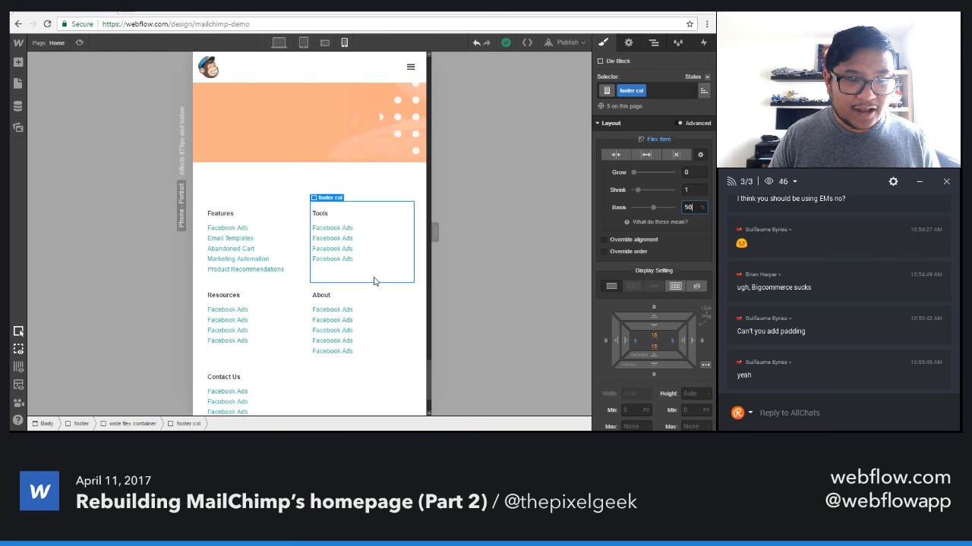
scroll(636, 262, "down", 3)
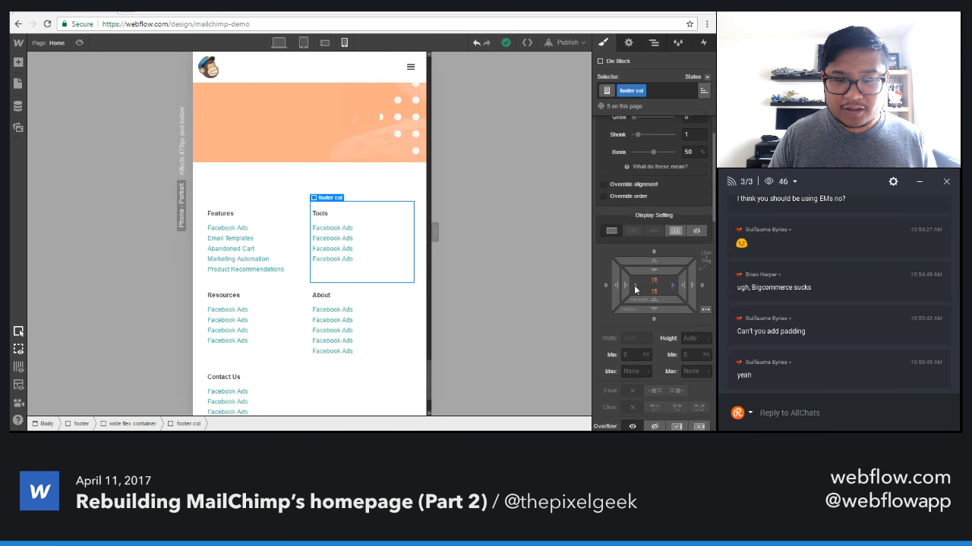
left_click(634, 237)
left_click(645, 283)
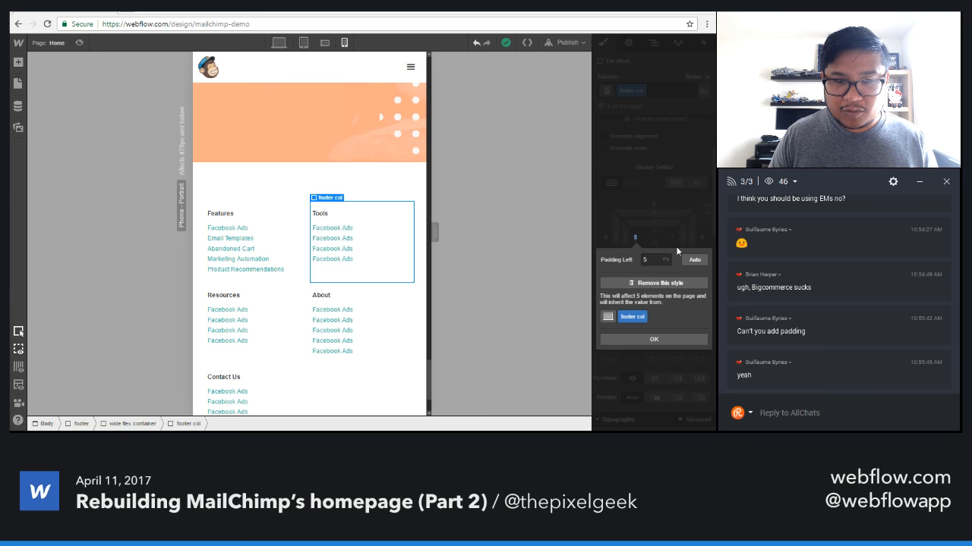
left_click(674, 240)
left_click(673, 239)
left_click(643, 283)
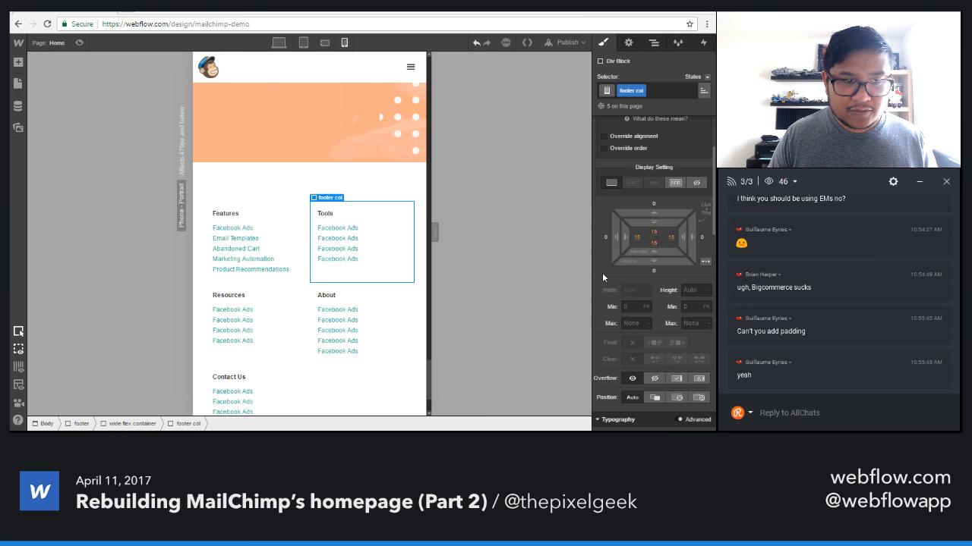
left_click_drag(438, 235, 465, 236)
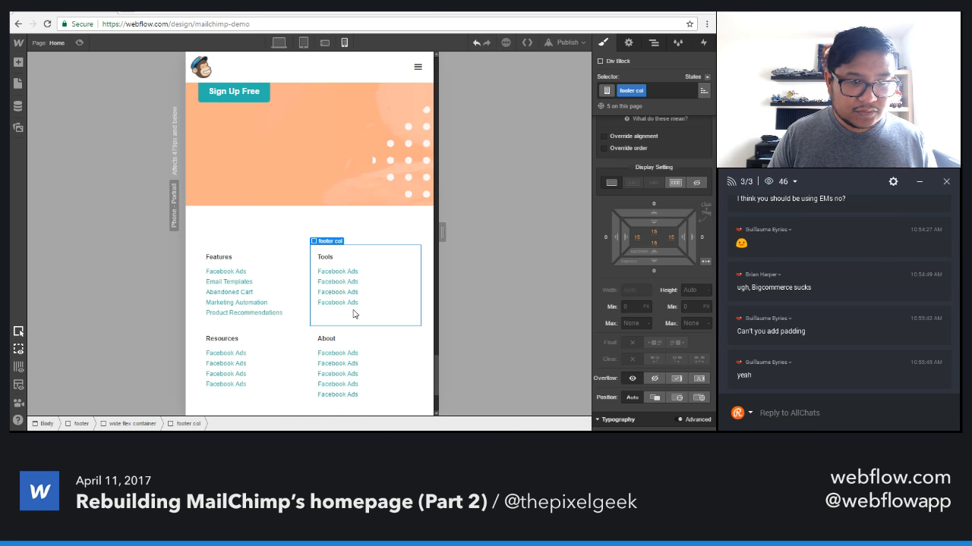
scroll(389, 312, "down", 3)
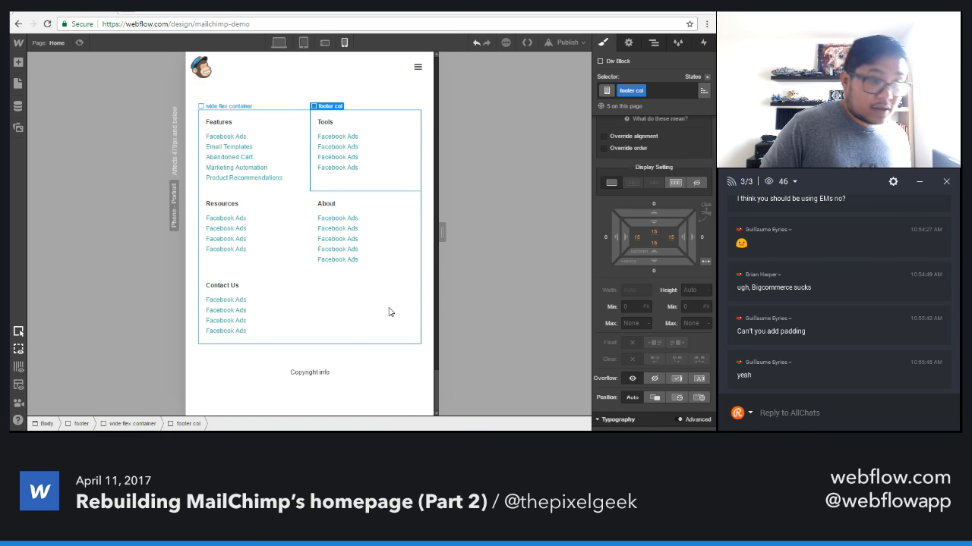
Return to the desktop breakpoint and publish the site to mailchimp-demo.webflow.io.
left_click(278, 43)
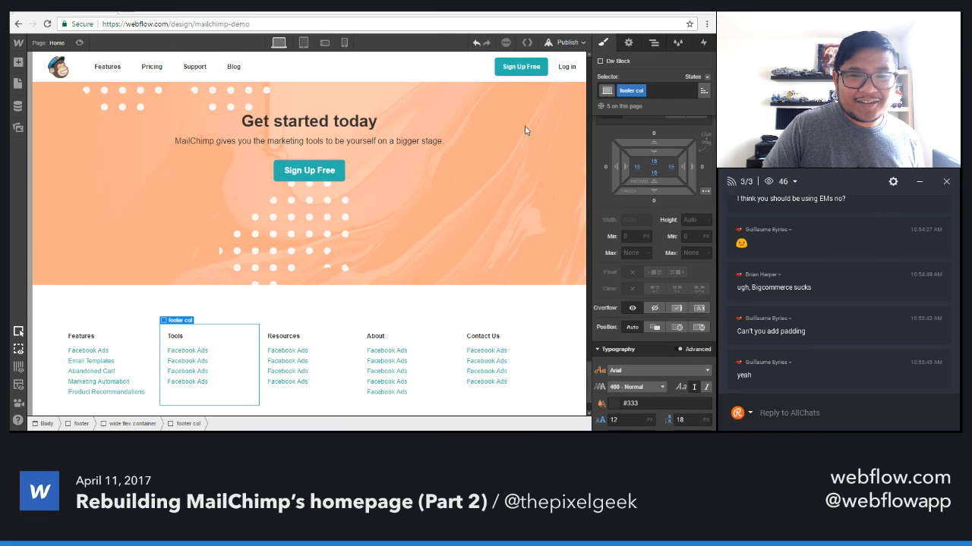
left_click(565, 43)
left_click(474, 142)
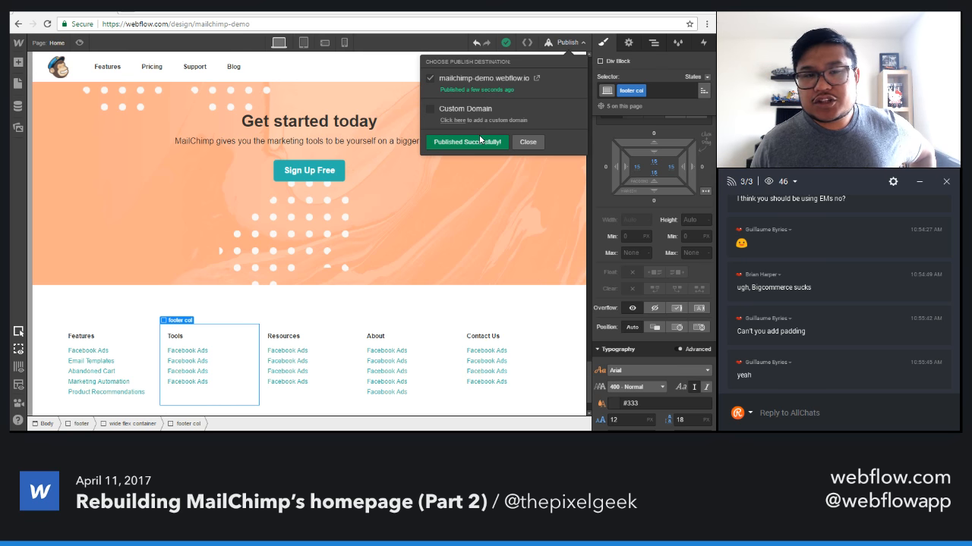
left_click(550, 44)
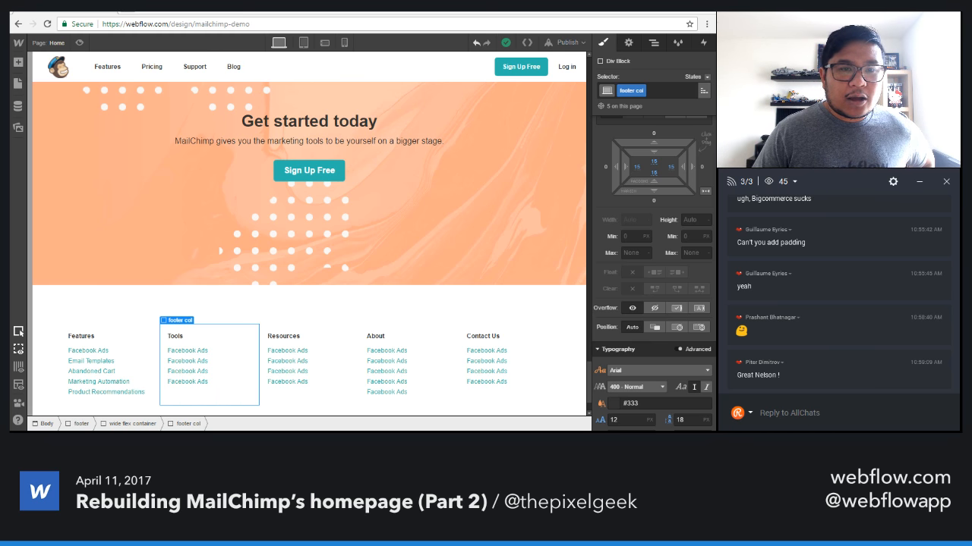
Open Spotify's US homepage in a new browser tab by searching for spotify.
key("ctrl+t")
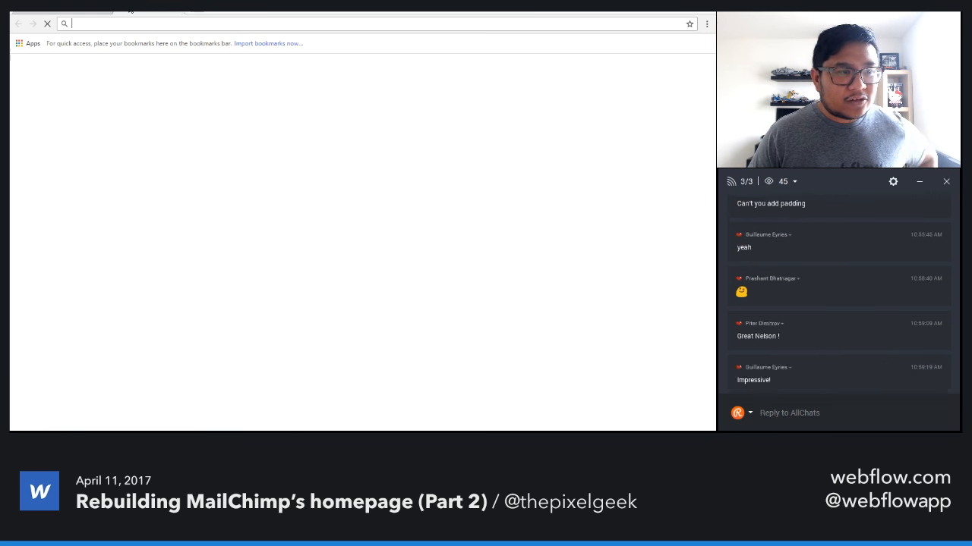
type("spotify")
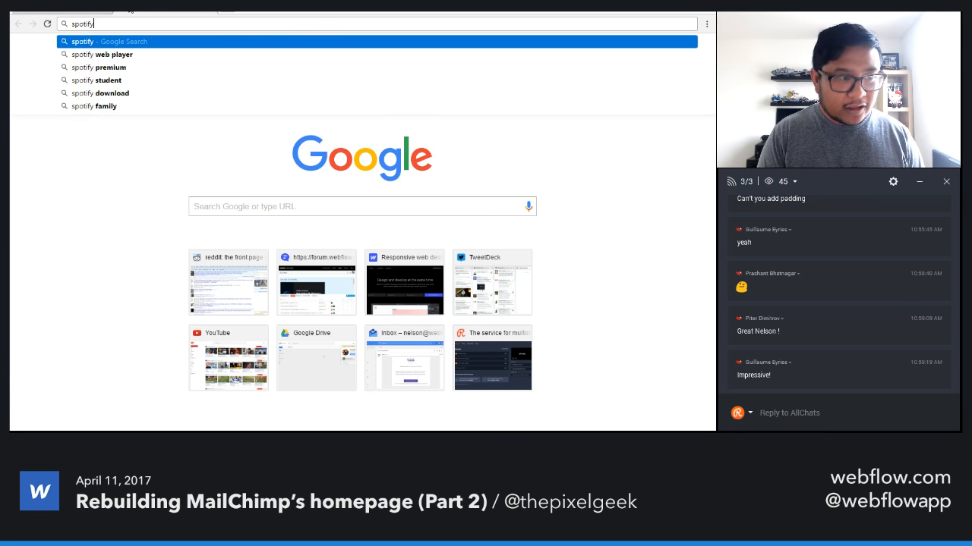
key("Return")
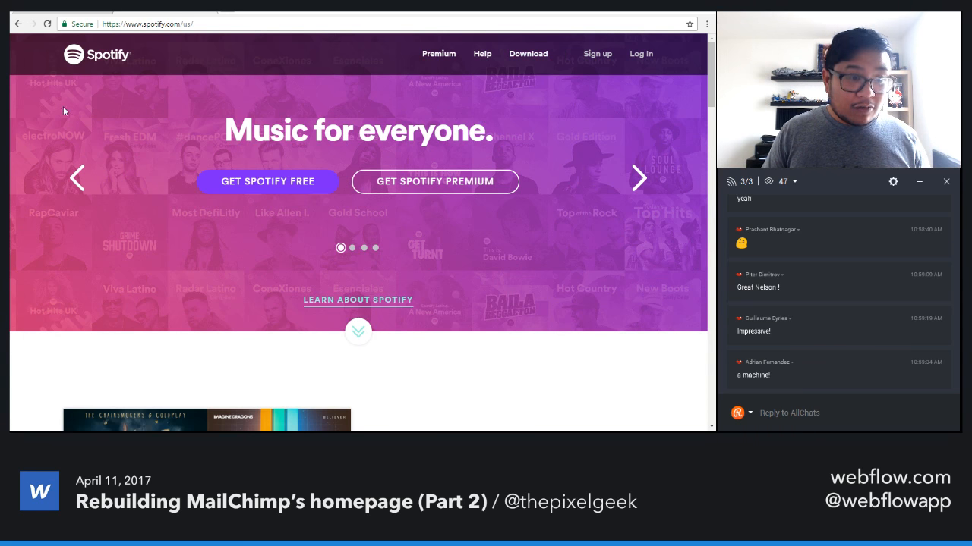
Cycle through the Spotify hero carousel slides and examine the album covers in the "What's on Spotify?" section.
left_click(636, 179)
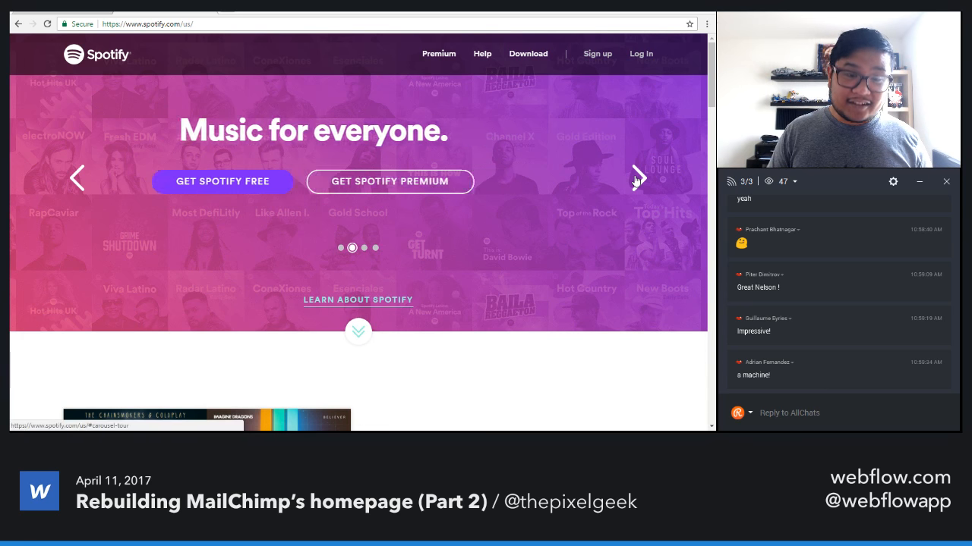
left_click(637, 179)
left_click(636, 179)
left_click(636, 179)
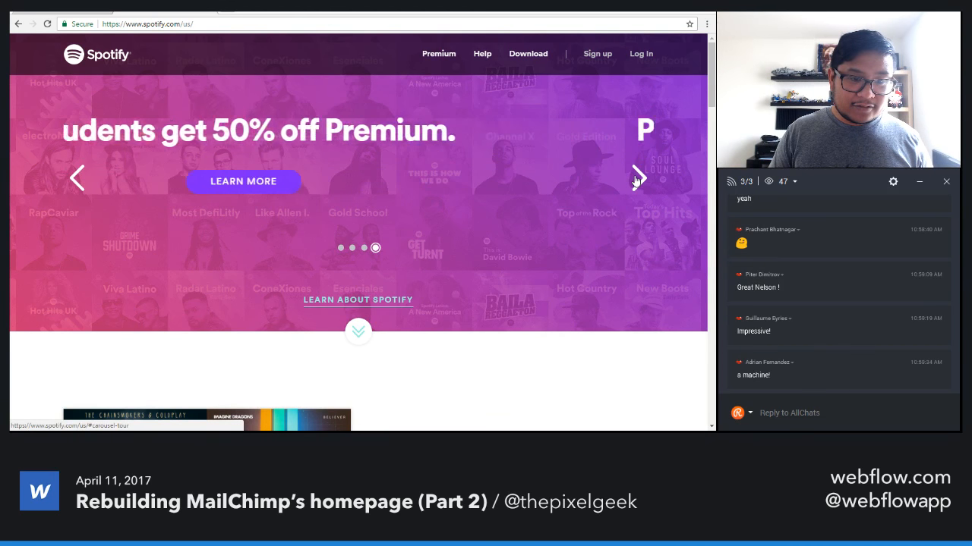
left_click(636, 179)
scroll(442, 262, "down", 1)
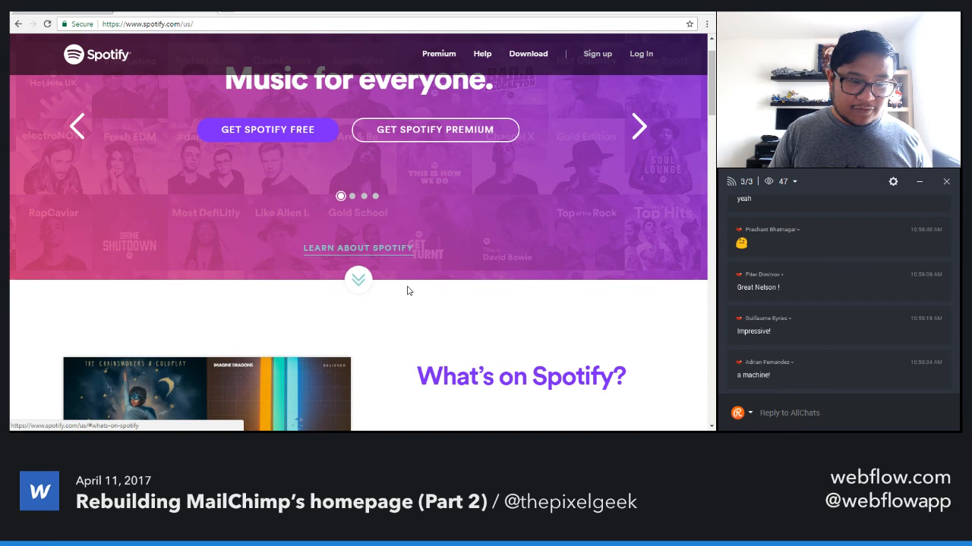
left_click(364, 290)
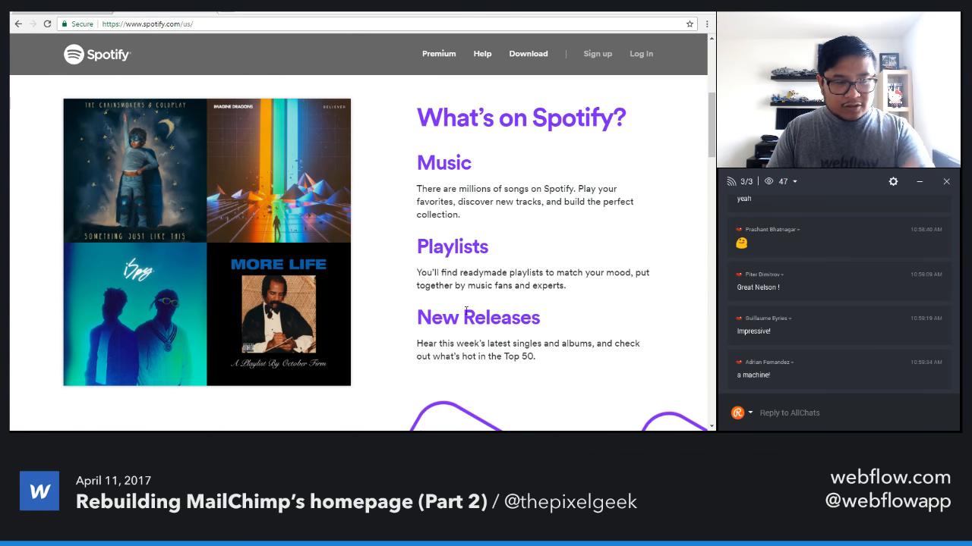
mouse_move(240, 311)
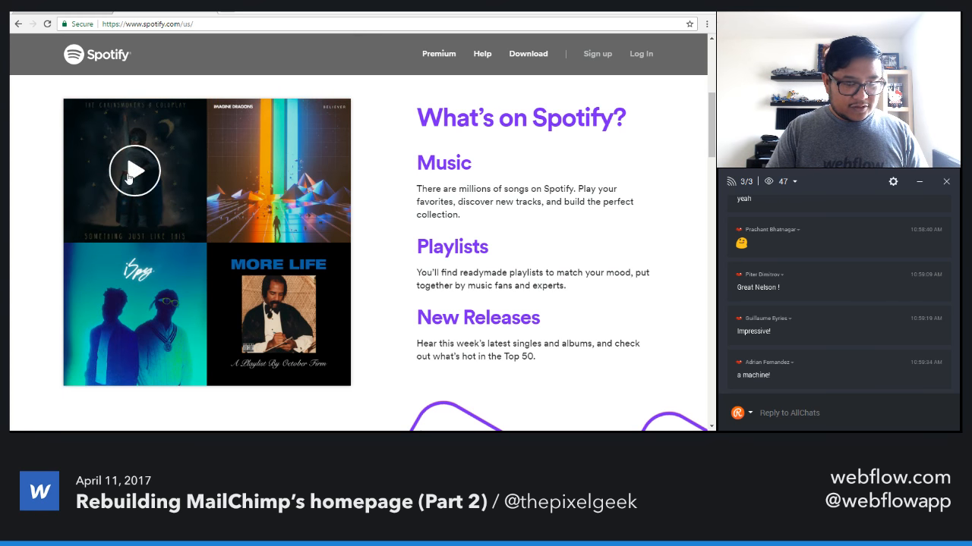
Examine the "It's easy." section with its tilted phone mockups, fixed background and semi-transparent header.
scroll(451, 300, "down", 3)
scroll(451, 299, "down", 5)
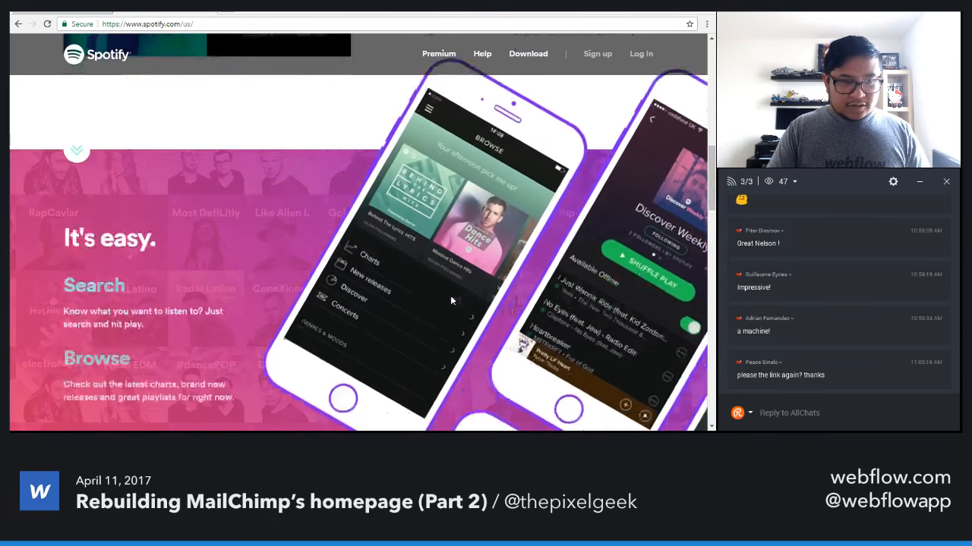
scroll(310, 232, "up", 3)
scroll(445, 324, "down", 3)
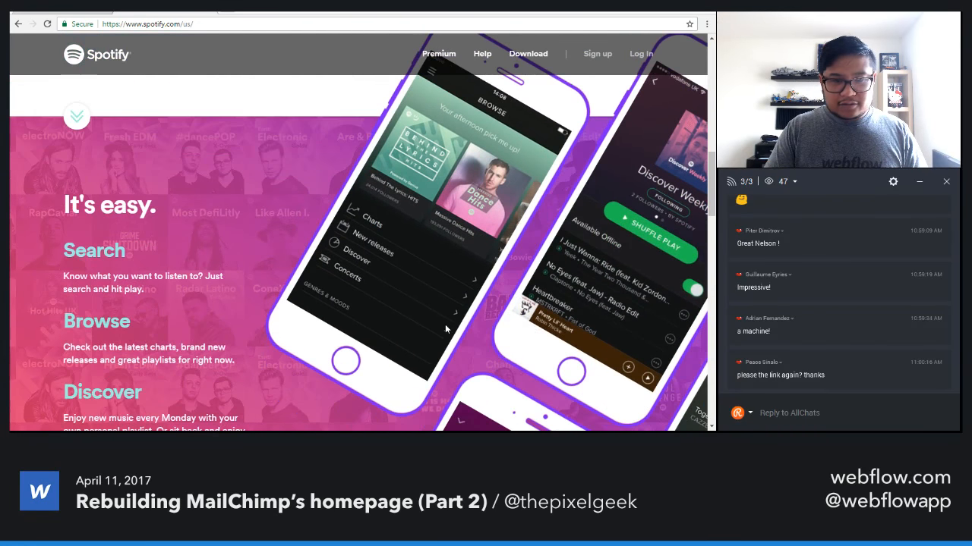
scroll(445, 324, "down", 1)
scroll(445, 324, "up", 2)
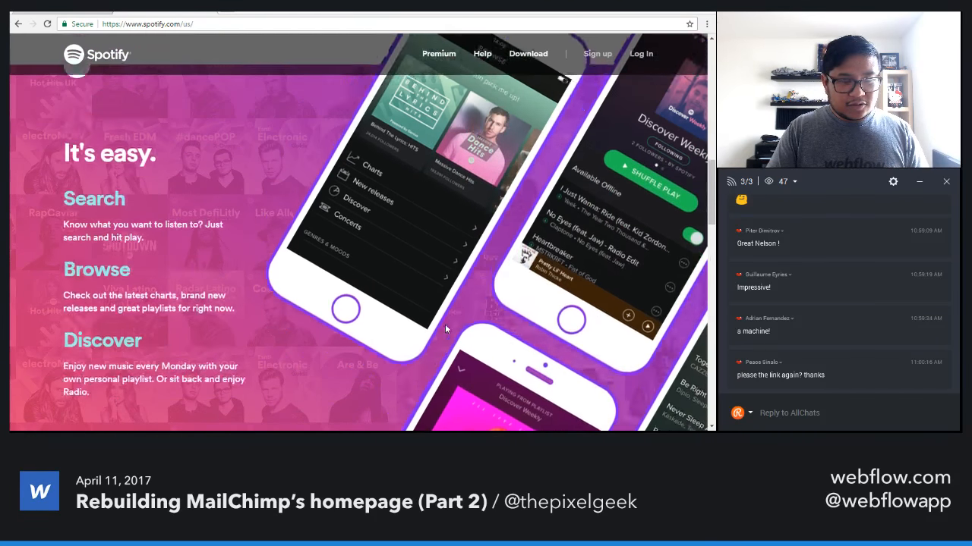
scroll(445, 324, "down", 1)
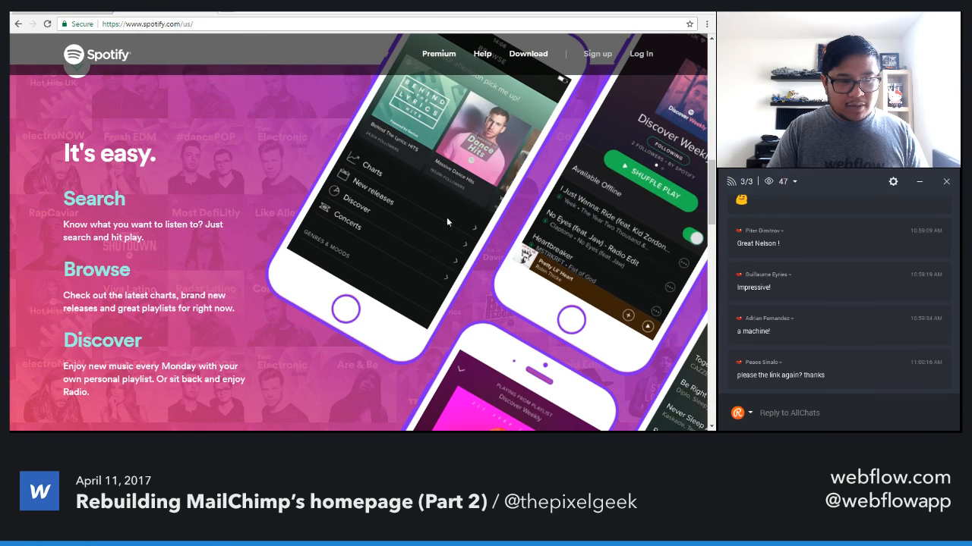
scroll(481, 362, "down", 1)
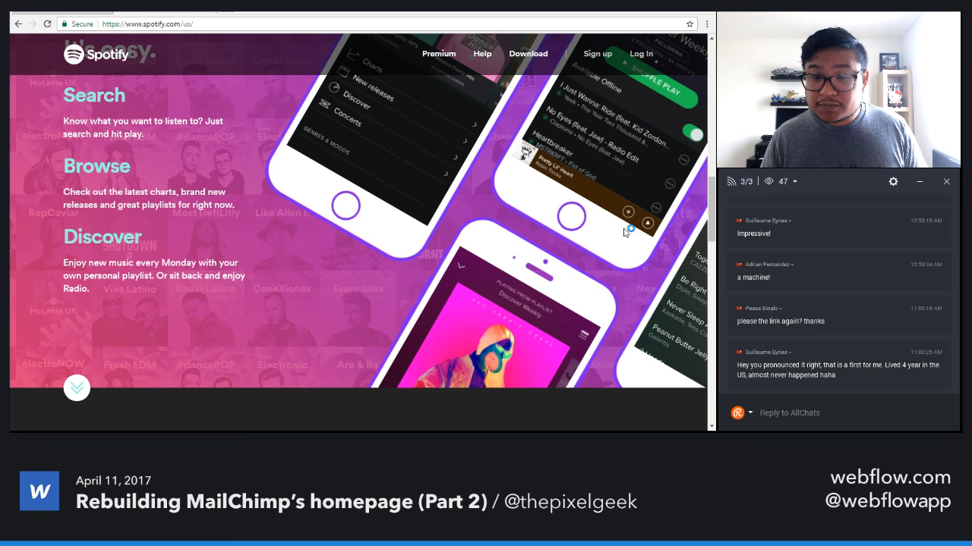
scroll(624, 231, "down", 1)
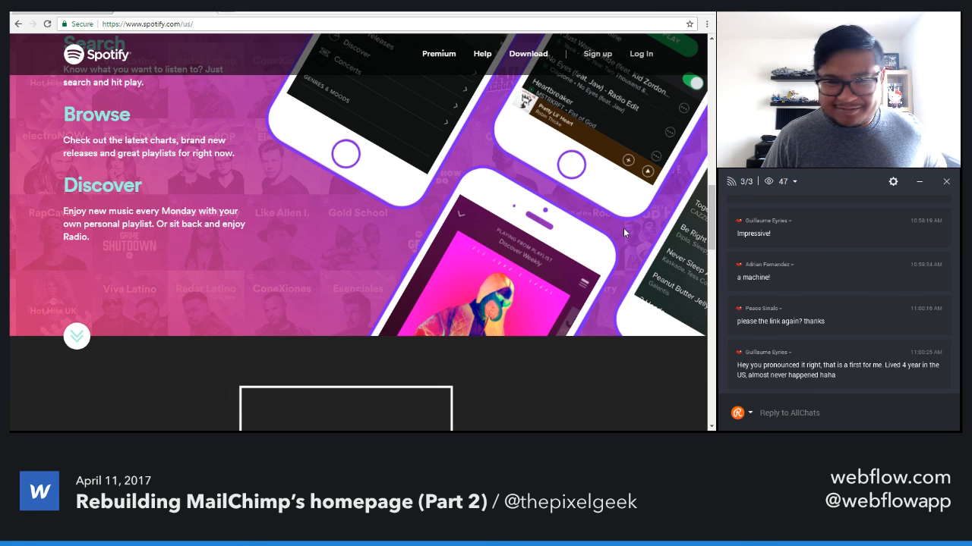
Examine the "One account. Listen everywhere." device illustration and the "Go get the music." pricing section.
scroll(624, 233, "down", 3)
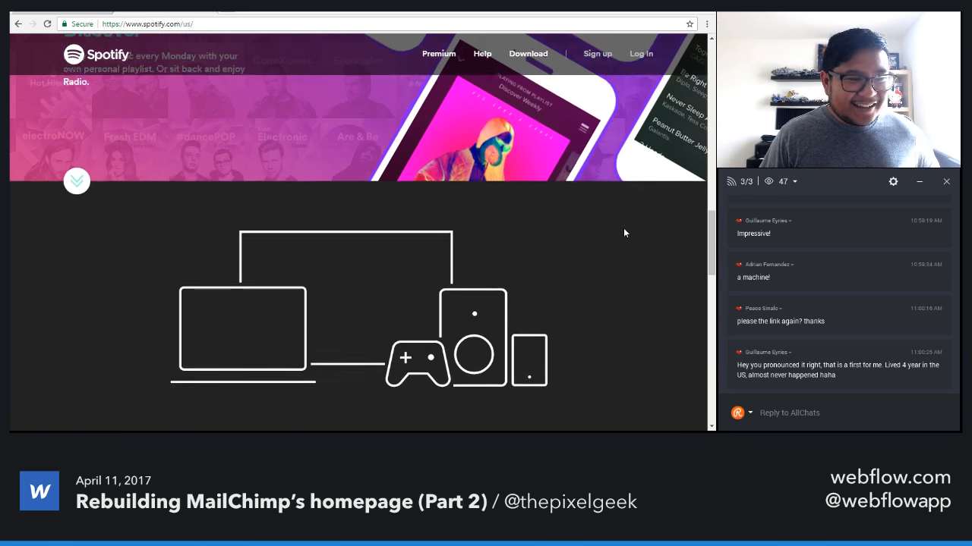
scroll(623, 233, "down", 1)
scroll(623, 233, "down", 2)
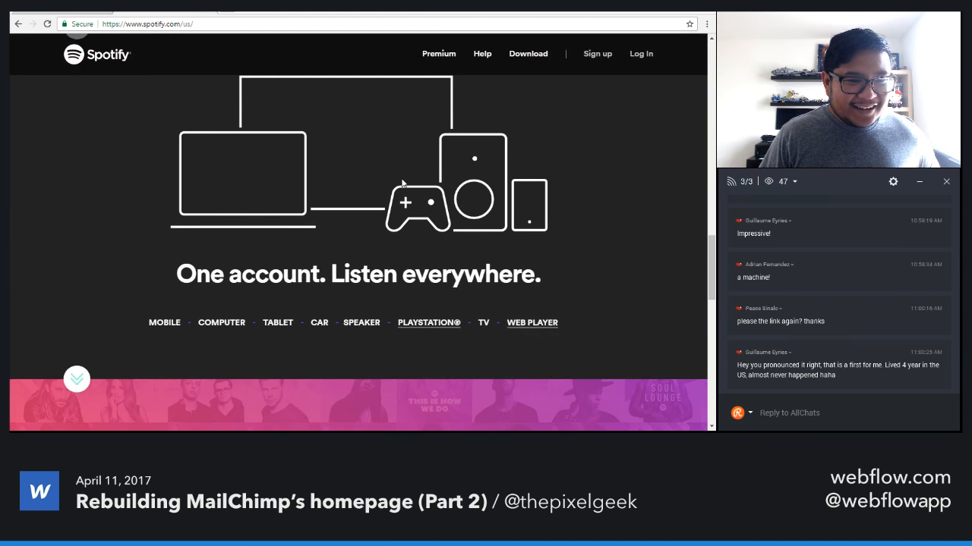
scroll(402, 183, "down", 5)
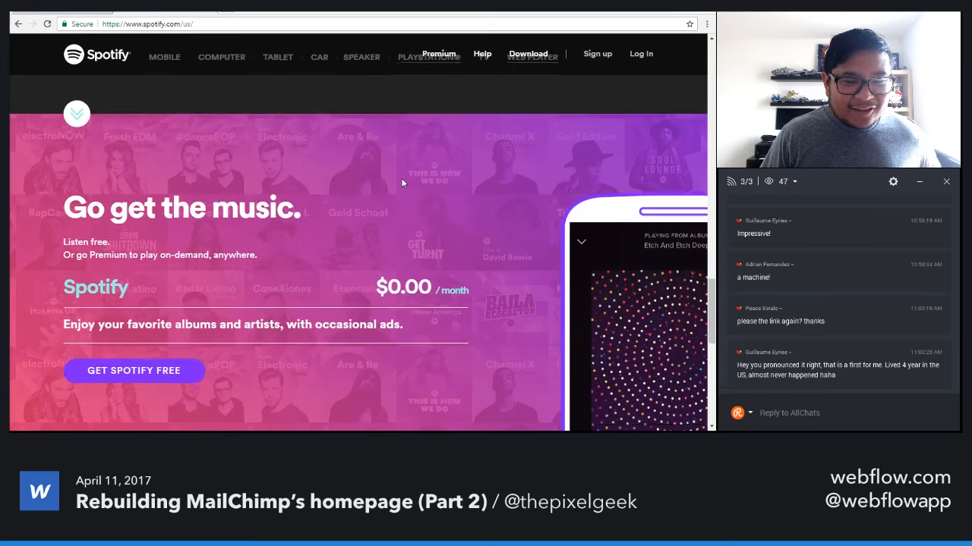
scroll(402, 183, "down", 3)
scroll(403, 182, "up", 2)
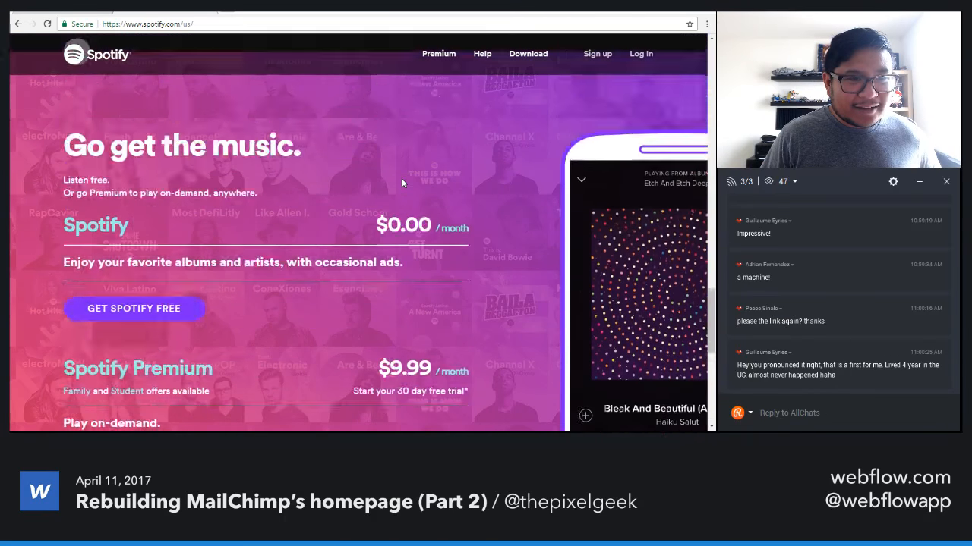
scroll(402, 182, "up", 10)
scroll(402, 182, "down", 5)
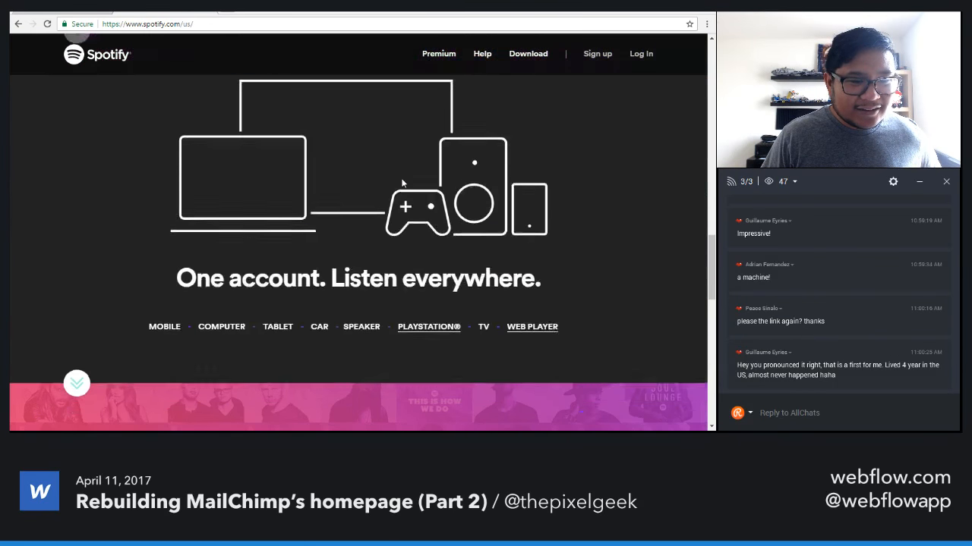
scroll(402, 182, "down", 3)
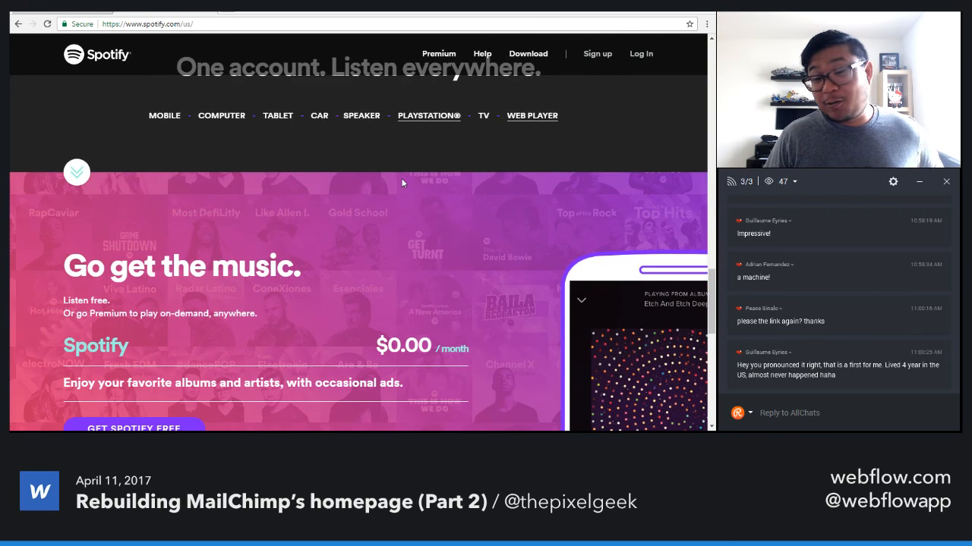
scroll(402, 182, "down", 3)
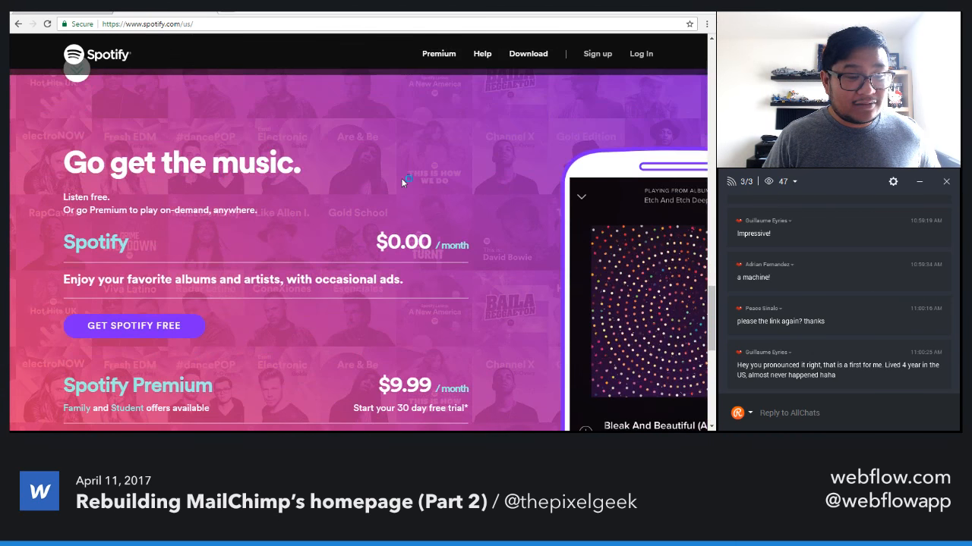
Review the Spotify Premium offer and the footer link columns, and return to the "One account. Listen everywhere." section.
scroll(402, 178, "down", 3)
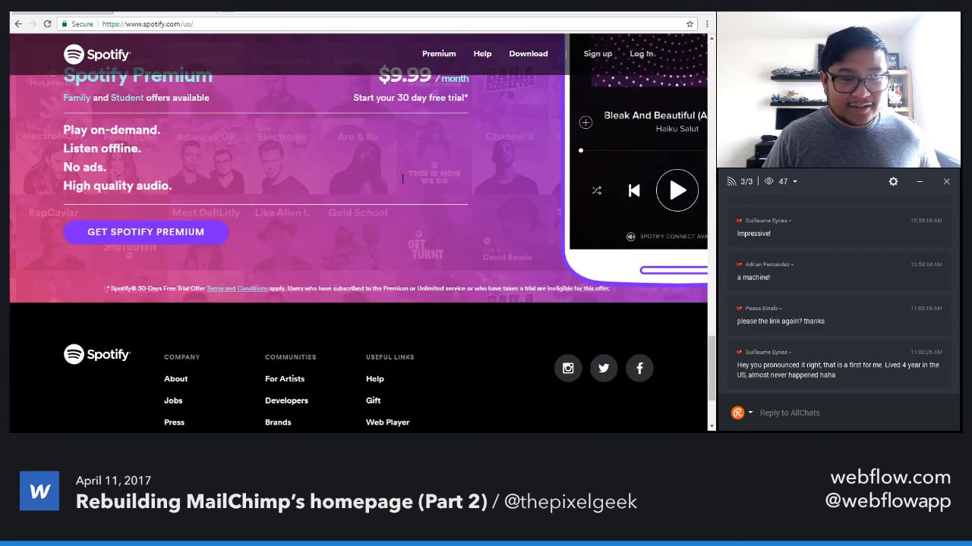
scroll(402, 182, "down", 2)
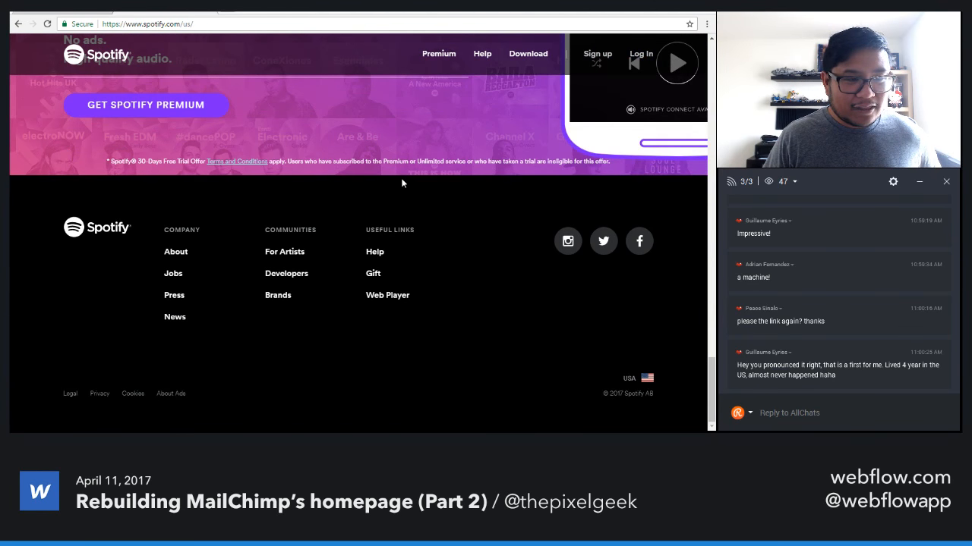
scroll(402, 182, "up", 2)
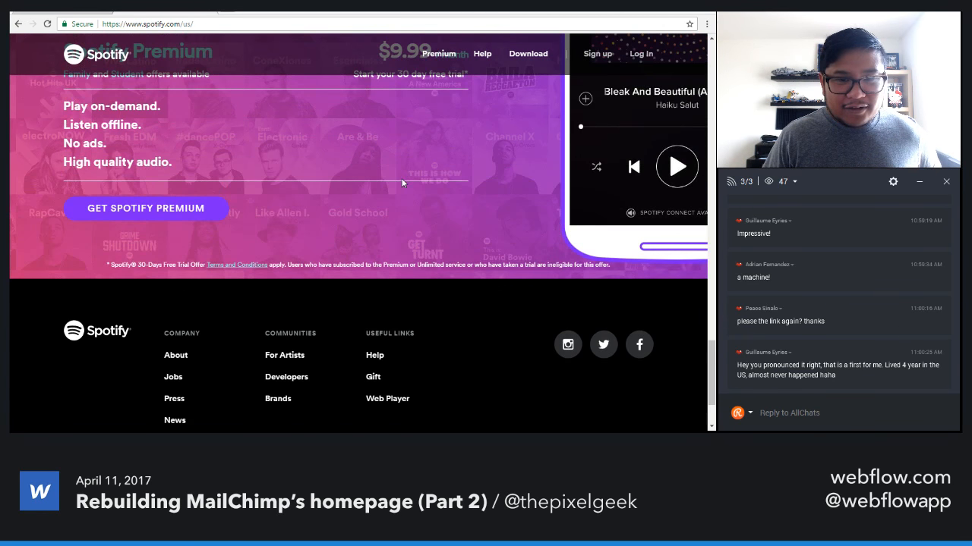
scroll(403, 182, "up", 3)
scroll(402, 182, "down", 5)
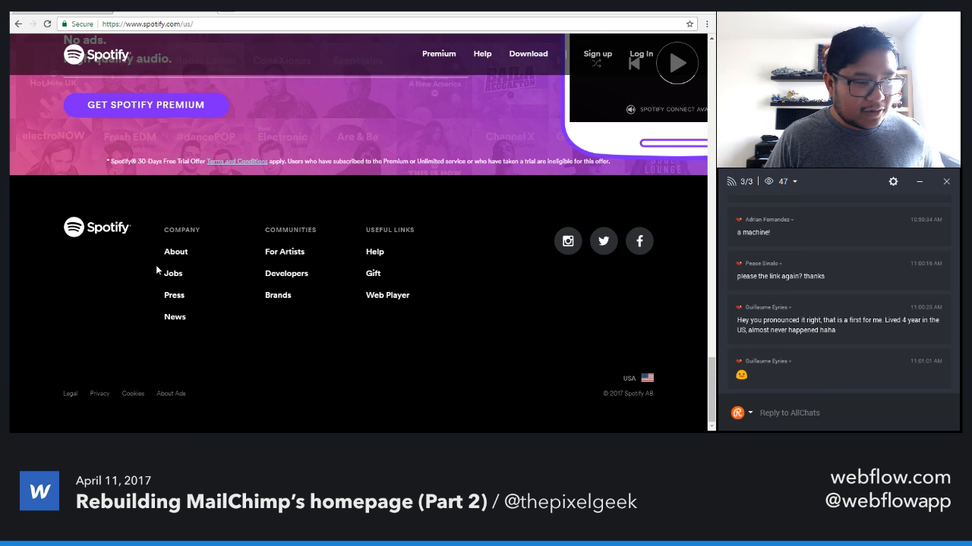
scroll(178, 302, "up", 8)
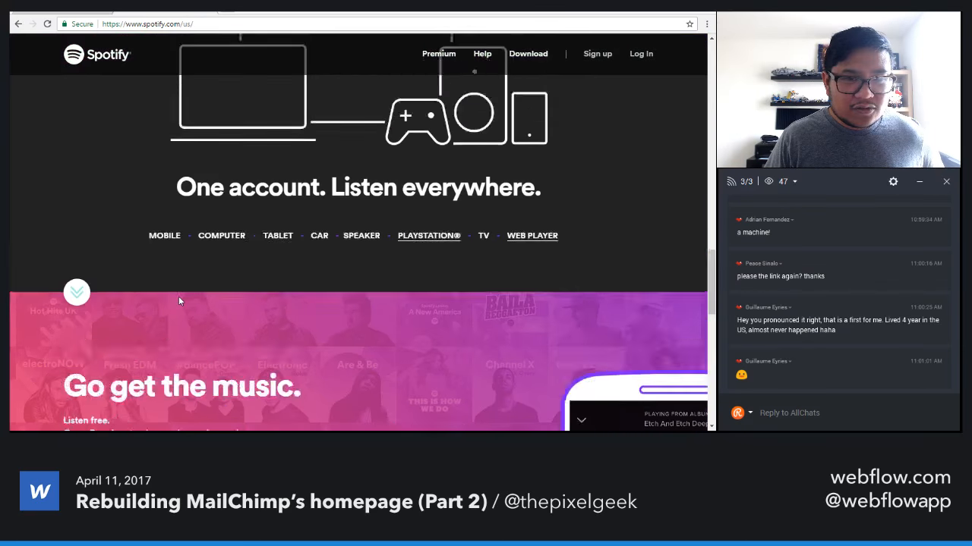
scroll(178, 301, "up", 10)
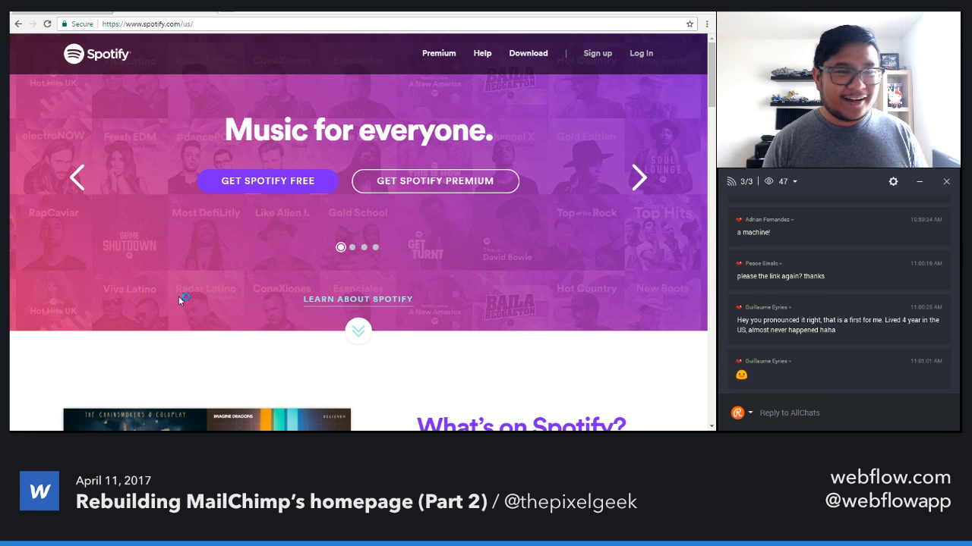
left_click(87, 12)
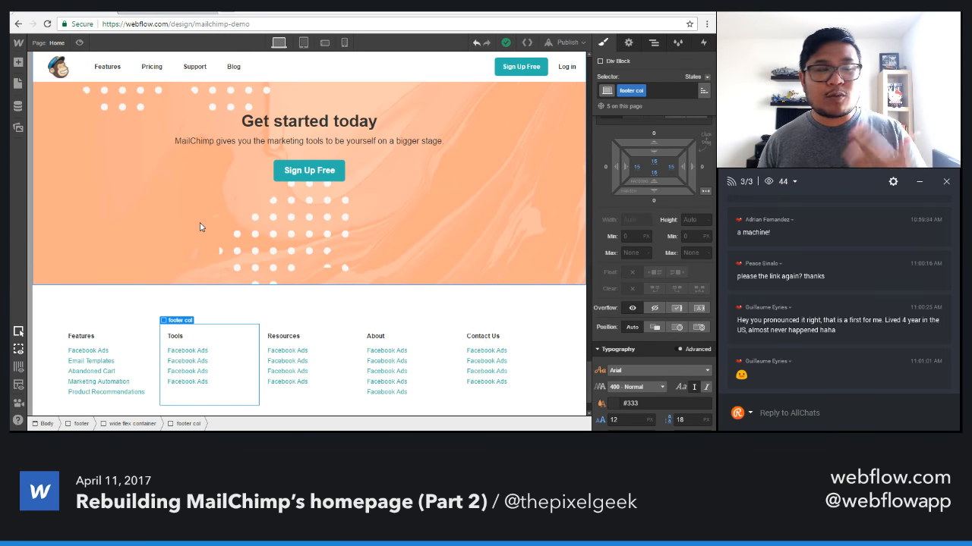
left_click(179, 12)
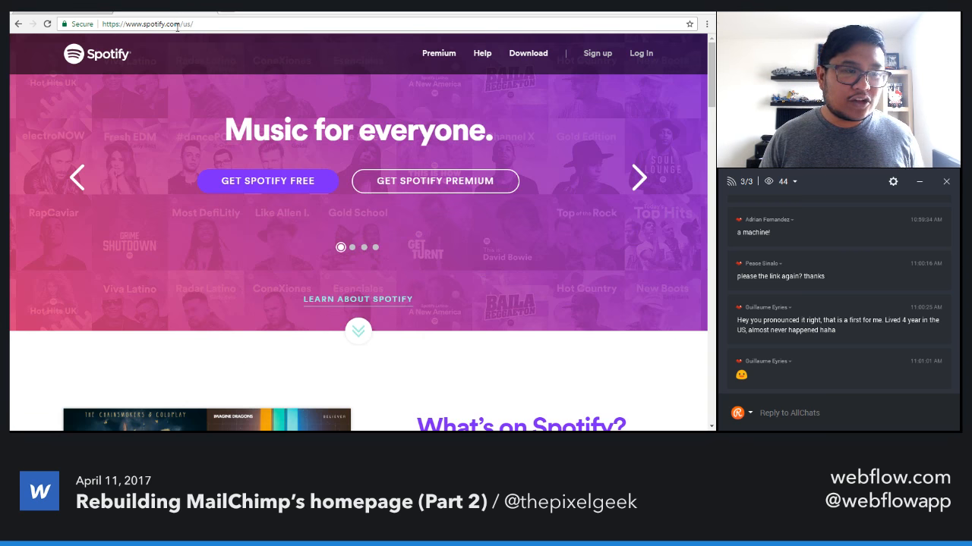
Go to webflow.com/workshops, open the "Rebuilding MailChimp's homepage (Part 1)" workshop and view its topic description and clone link.
left_click(177, 25)
type("webflow.com/")
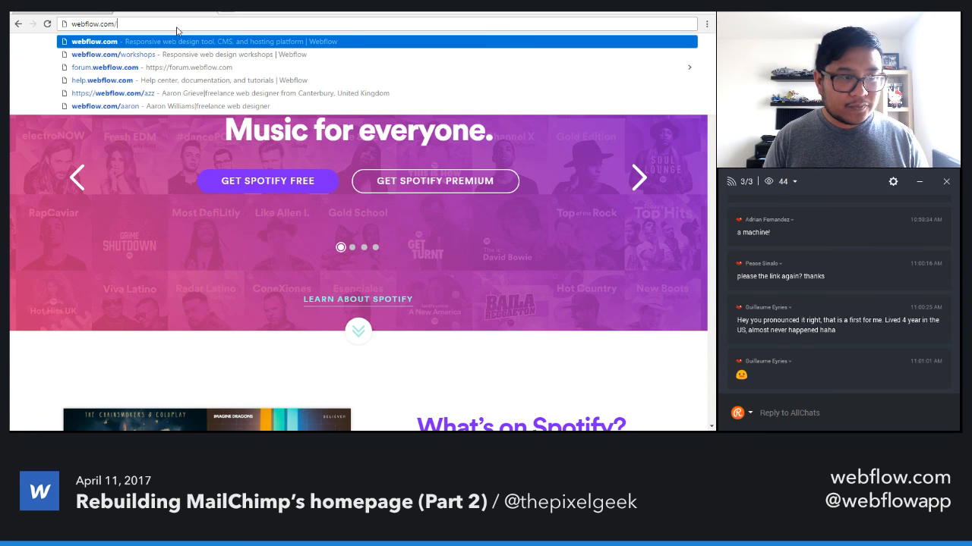
key("Down")
key("Return")
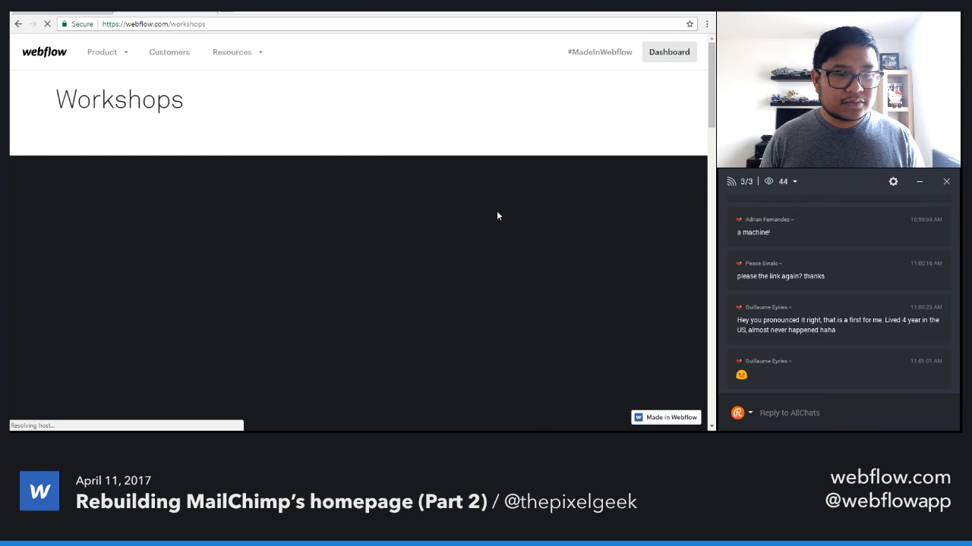
scroll(185, 304, "down", 6)
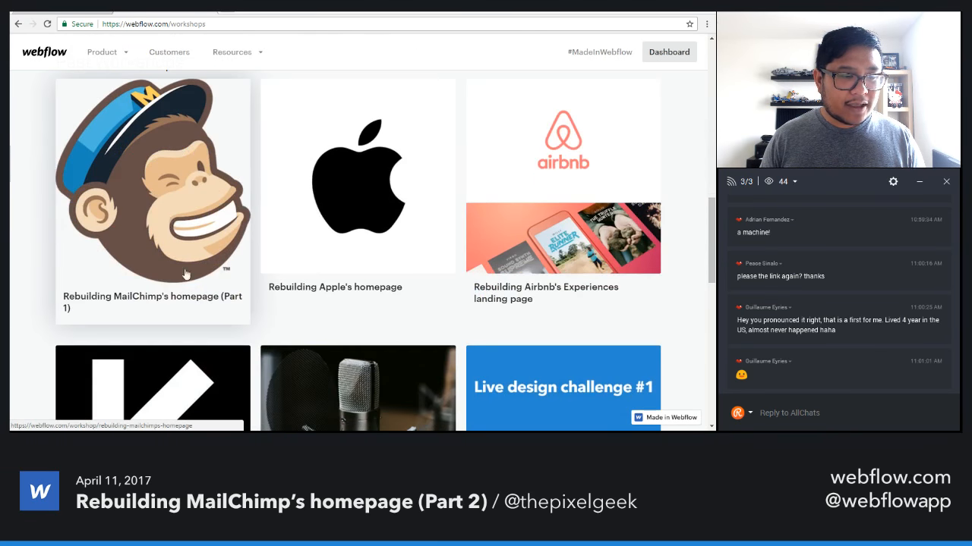
left_click(180, 196)
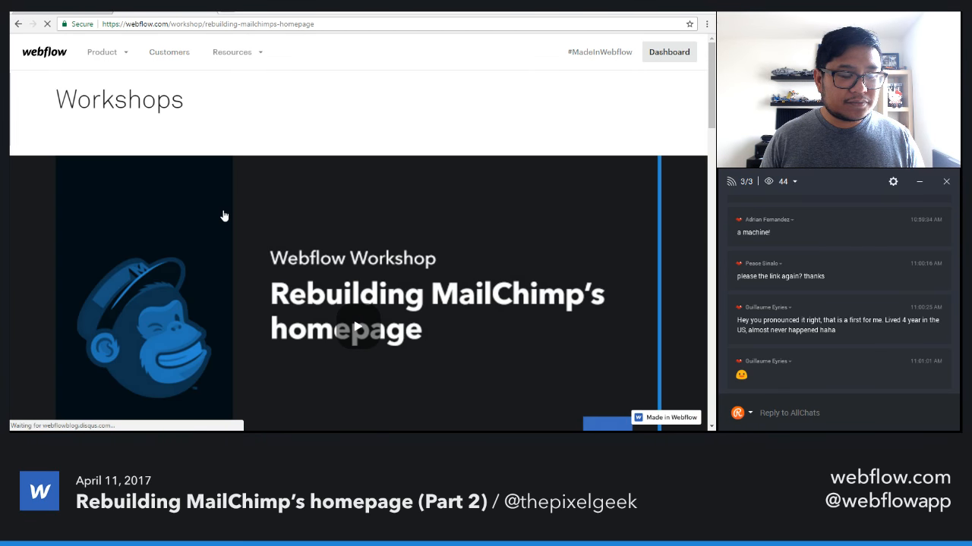
scroll(224, 216, "down", 2)
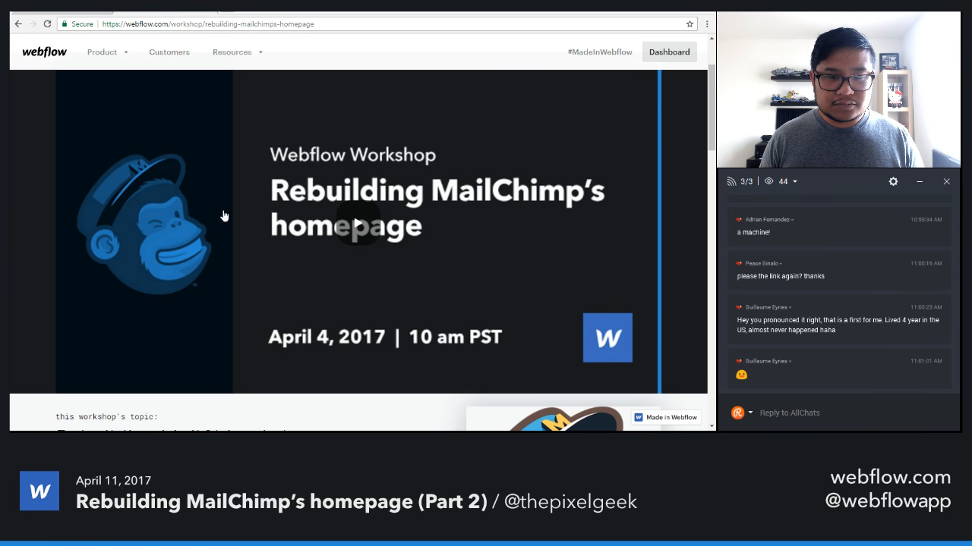
scroll(256, 290, "down", 3)
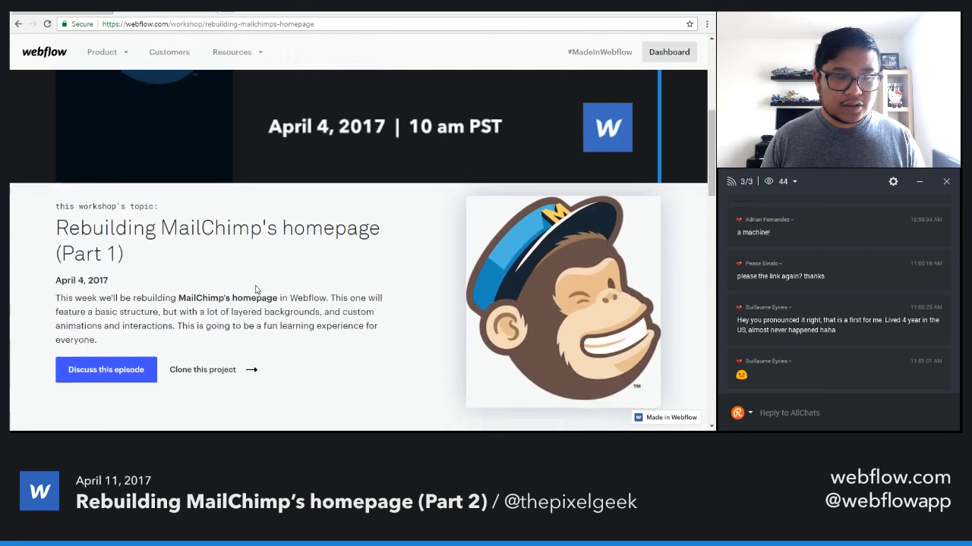
Read back through the live chat to the question about a Ken Burns effect on a background image.
scroll(256, 287, "up", 1)
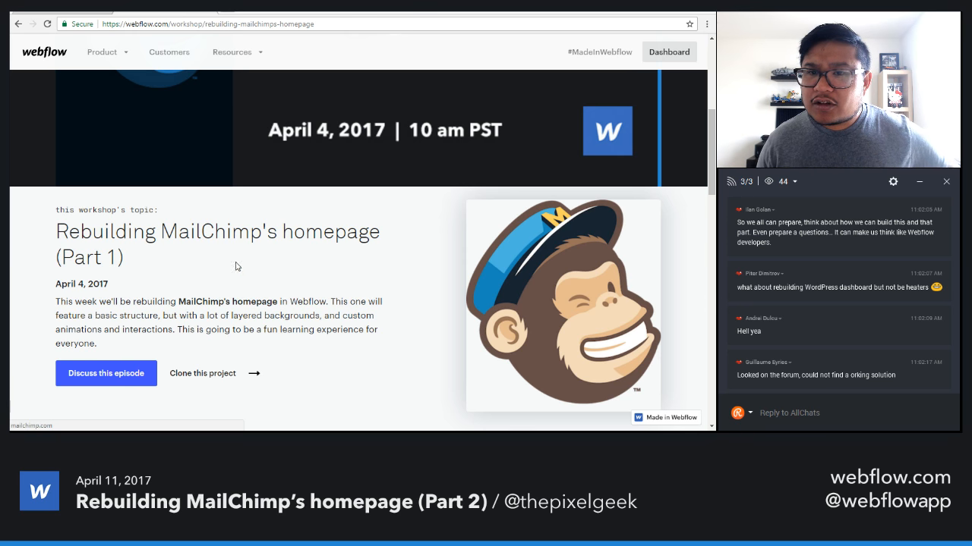
scroll(789, 318, "up", 1)
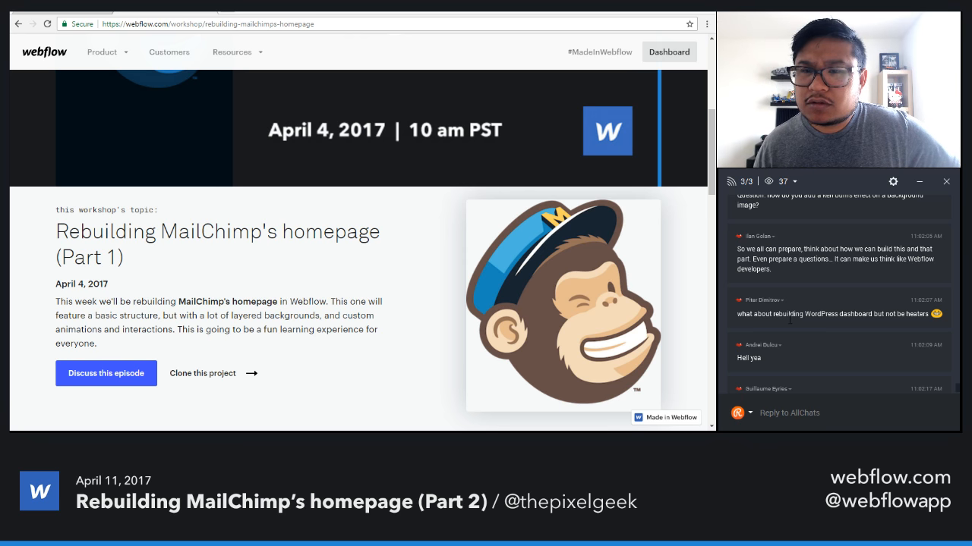
scroll(789, 320, "up", 1)
scroll(789, 320, "up", 1)
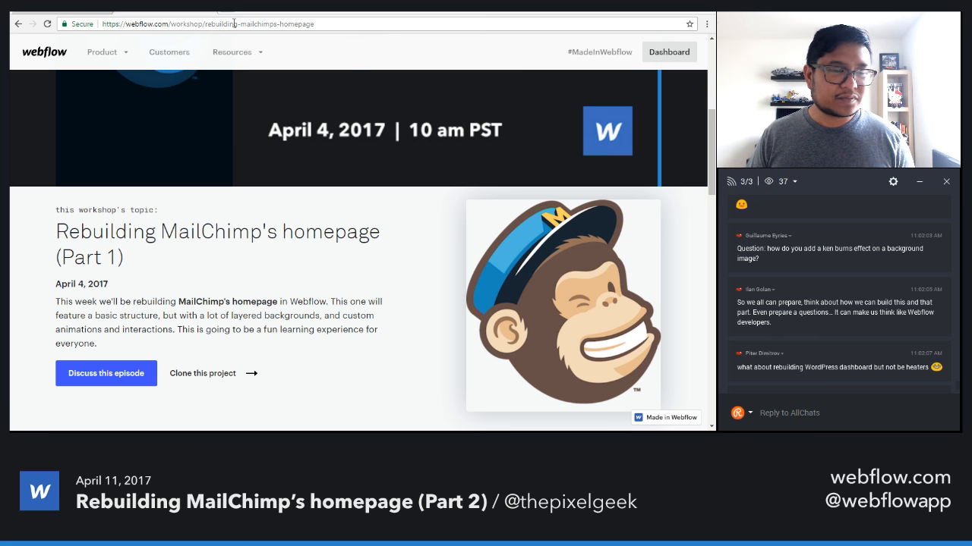
Open Webflow's popular designers page and browse the project gallery of the presenter's own profile.
left_click(65, 13)
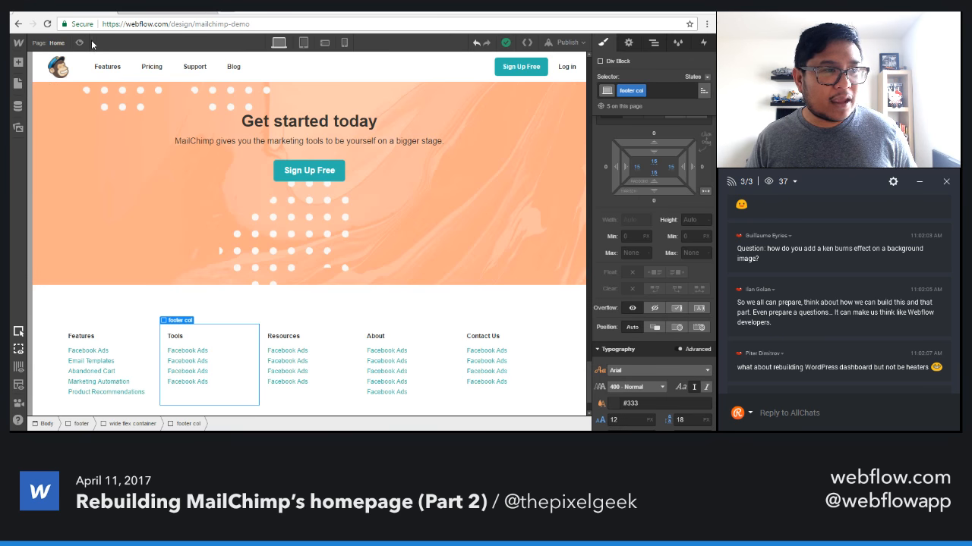
left_click(190, 12)
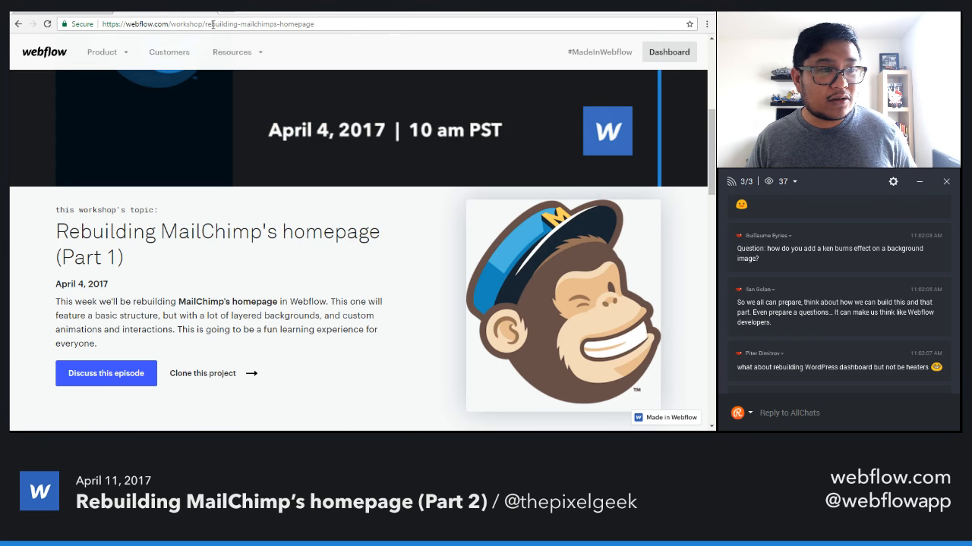
left_click(596, 53)
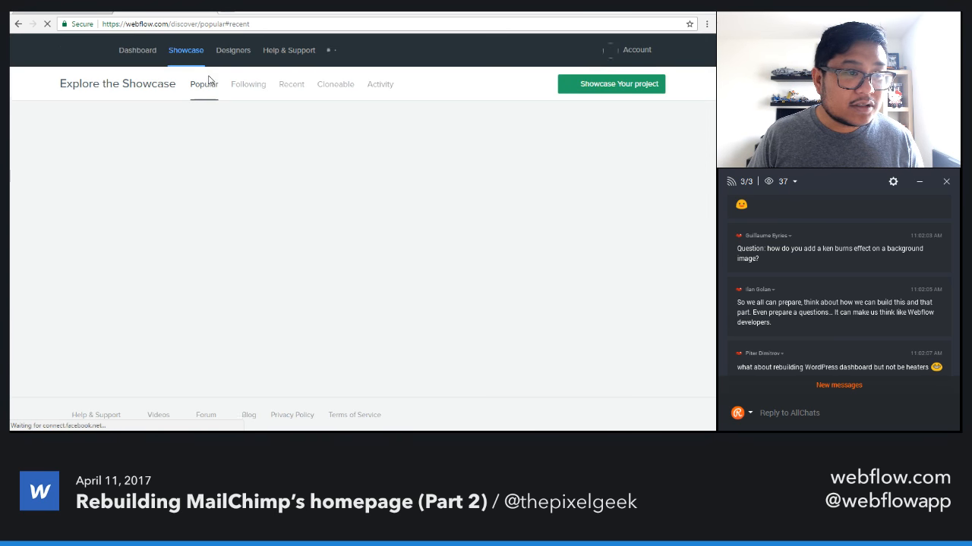
left_click(233, 50)
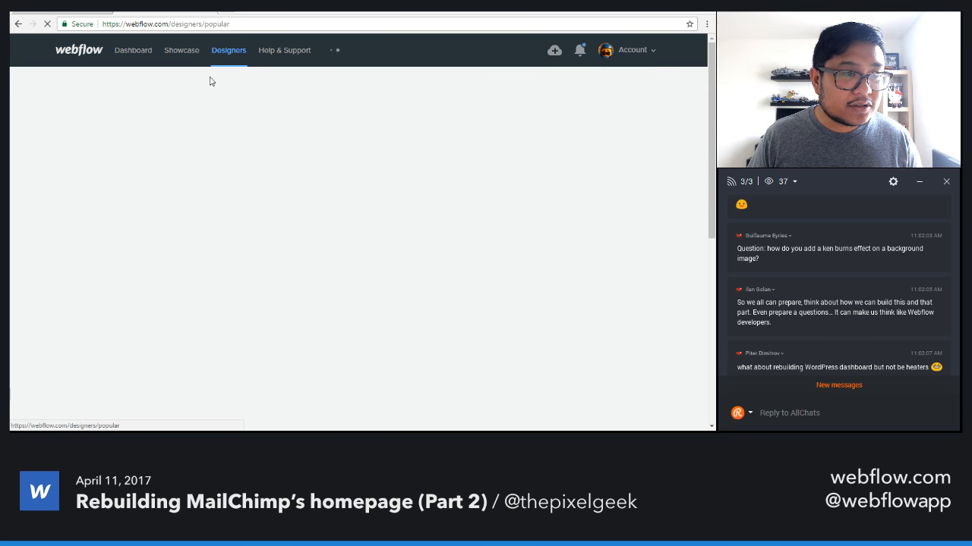
scroll(160, 347, "down", 3)
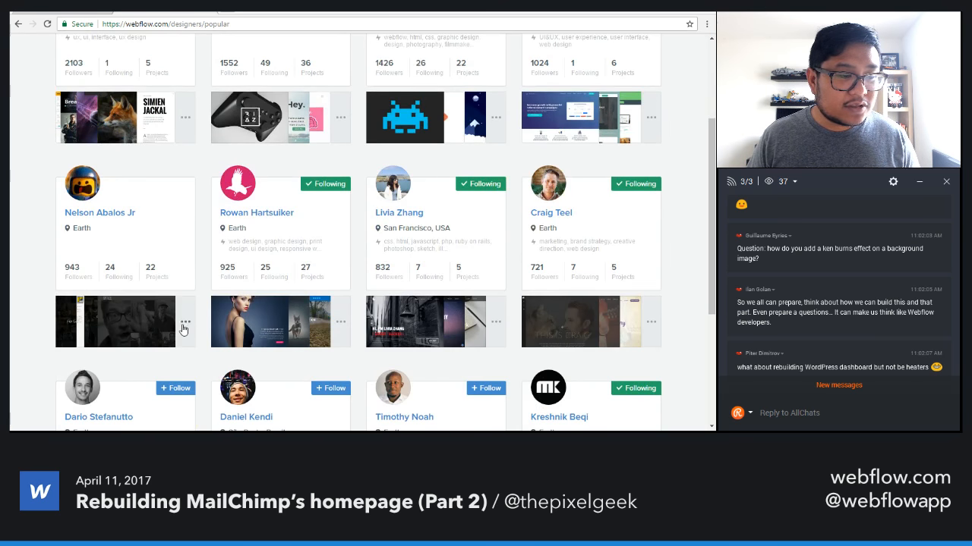
left_click(183, 324)
scroll(187, 303, "down", 3)
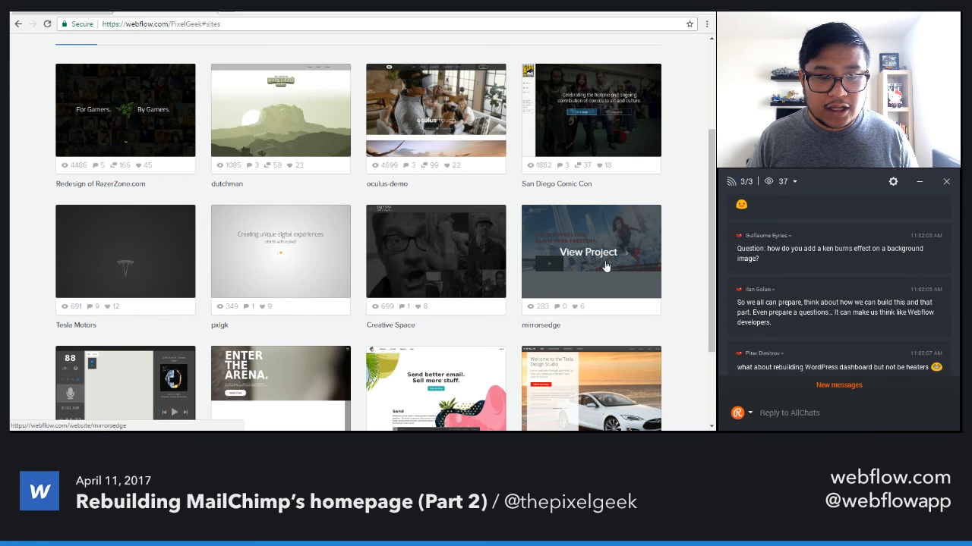
Open the live website of the mirrorsedge project and examine its hero, "Fluid movement" and "Run free" sections.
left_click(596, 270)
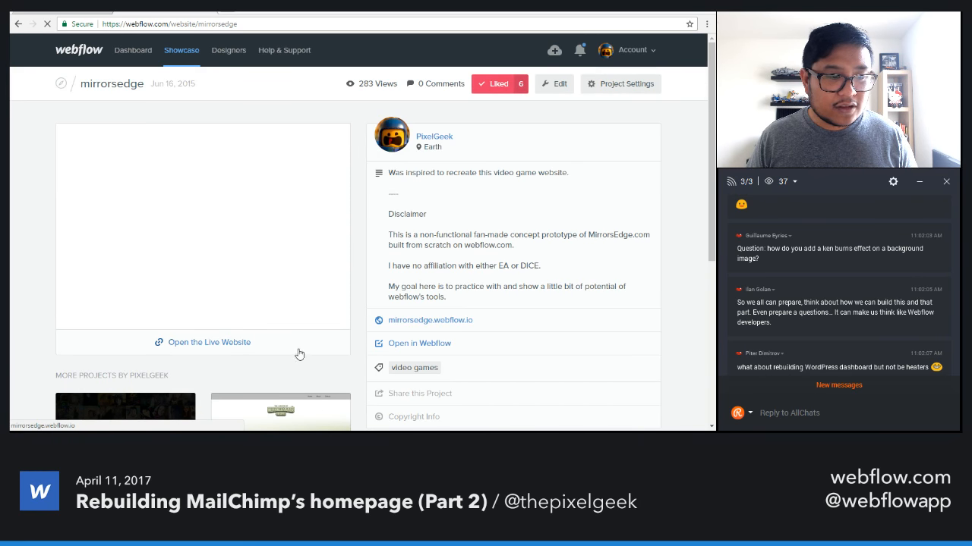
left_click(217, 343)
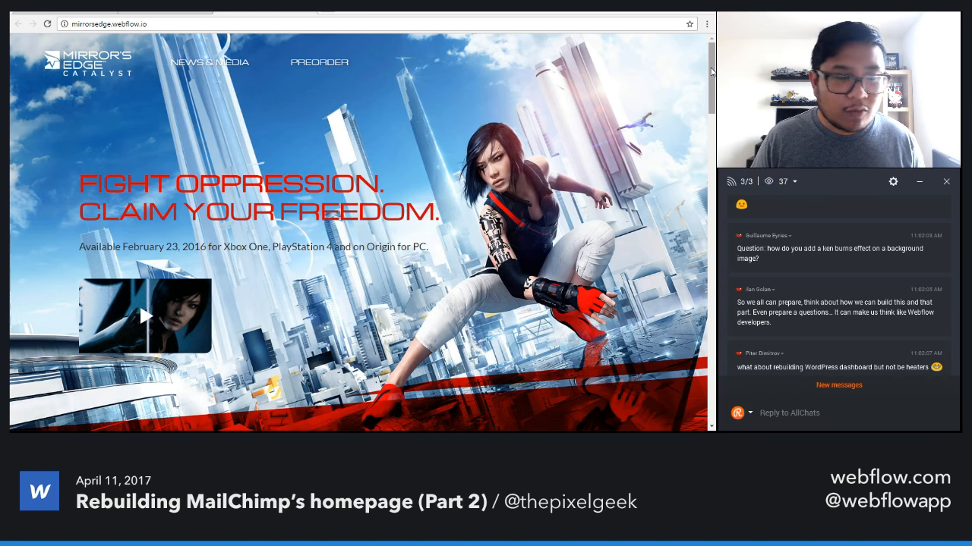
left_click_drag(712, 71, 700, 135)
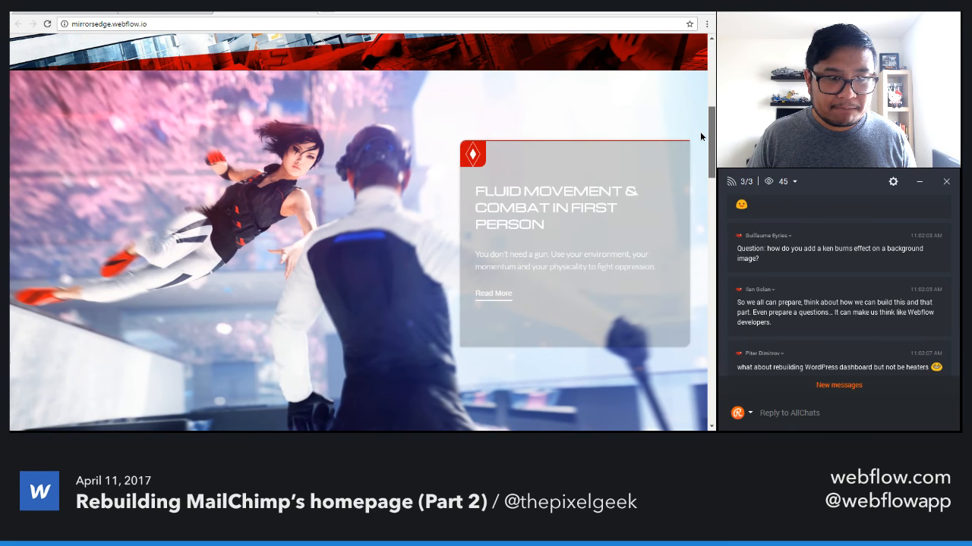
scroll(700, 143, "down", 5)
scroll(700, 205, "down", 1)
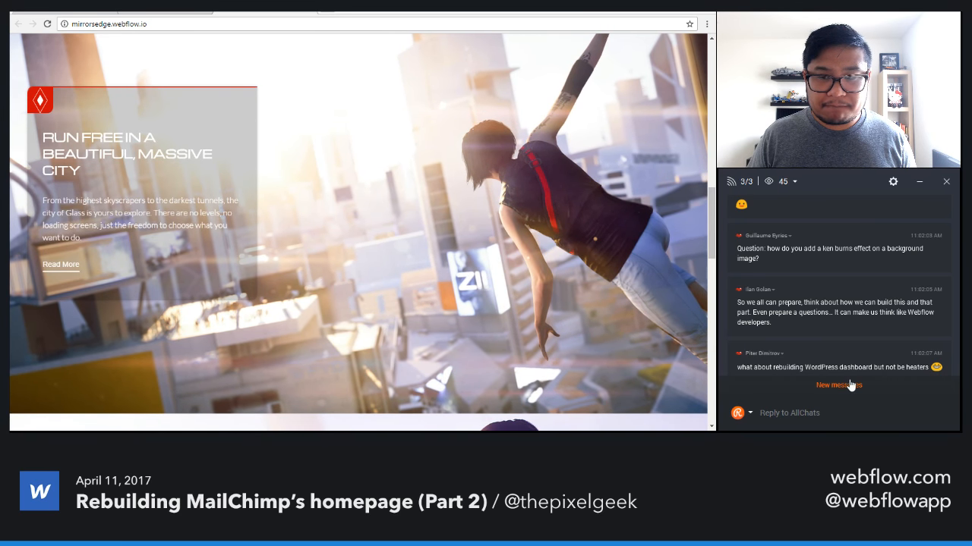
Check the new chat messages, view the "Experience the rise of Faith" section and revisit the "Fluid movement" section.
left_click(826, 385)
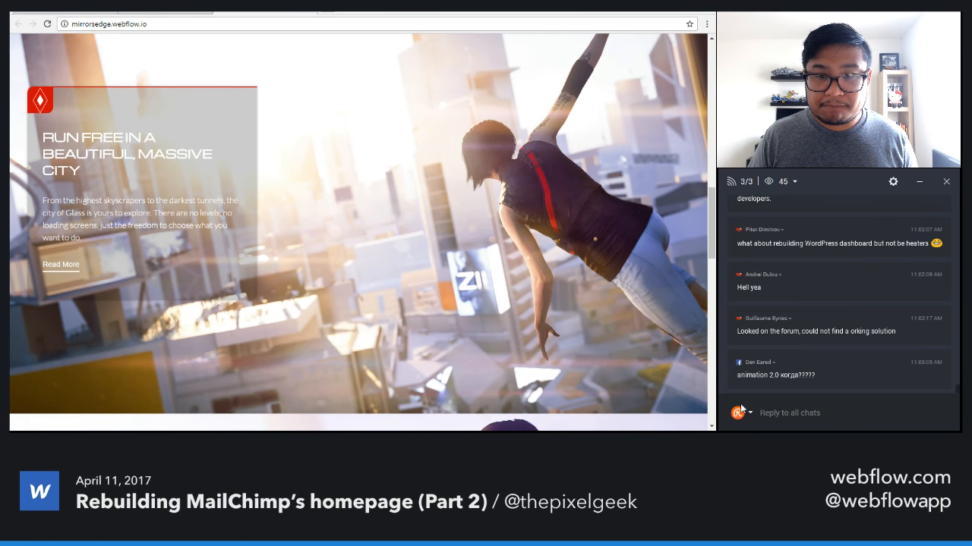
left_click_drag(712, 221, 712, 291)
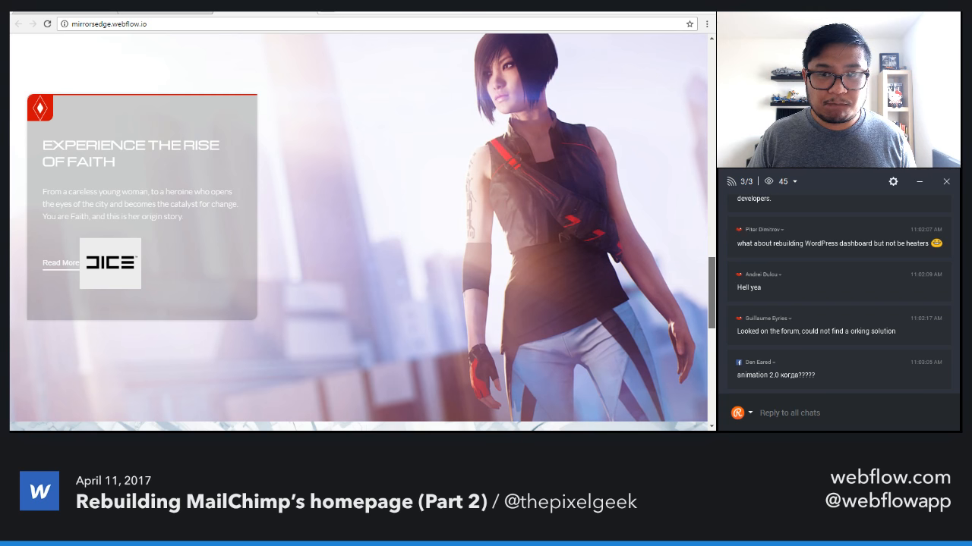
left_click_drag(712, 291, 720, 227)
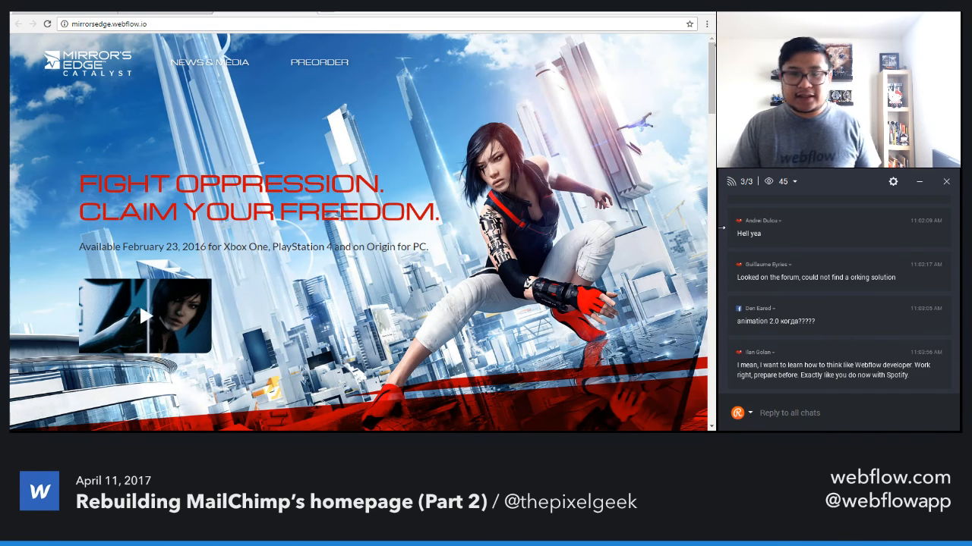
left_click_drag(712, 76, 714, 129)
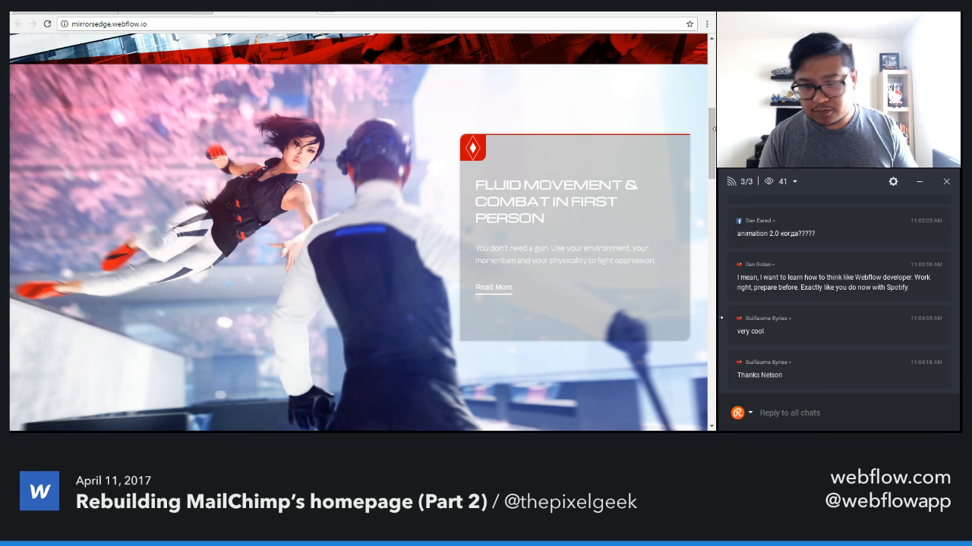
Edit the mirrorsedge showcase project to allow other users to clone it, and save the changes.
left_click(182, 12)
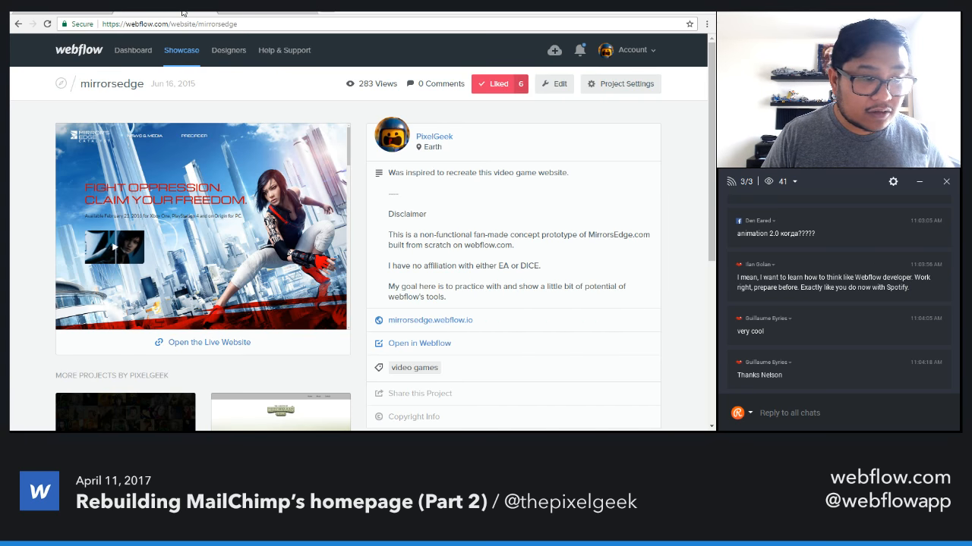
left_click(554, 84)
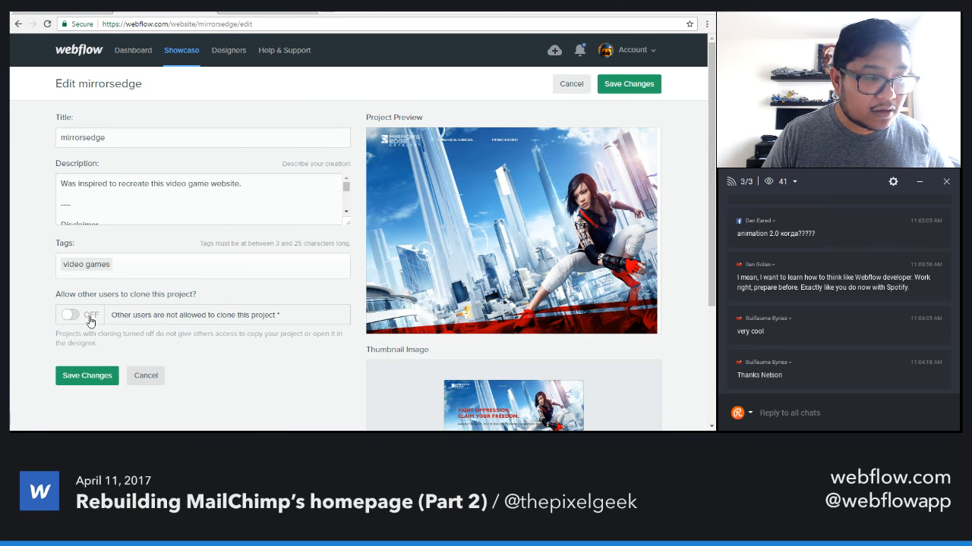
left_click(87, 384)
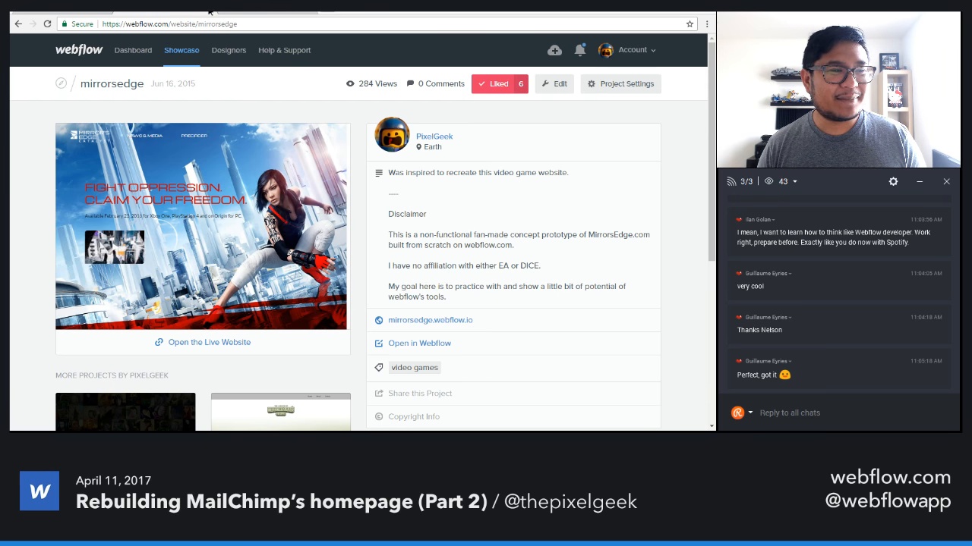
Close the mirrorsedge pages, return to the MailChimp design and reread the recent live chat messages.
left_click(209, 10)
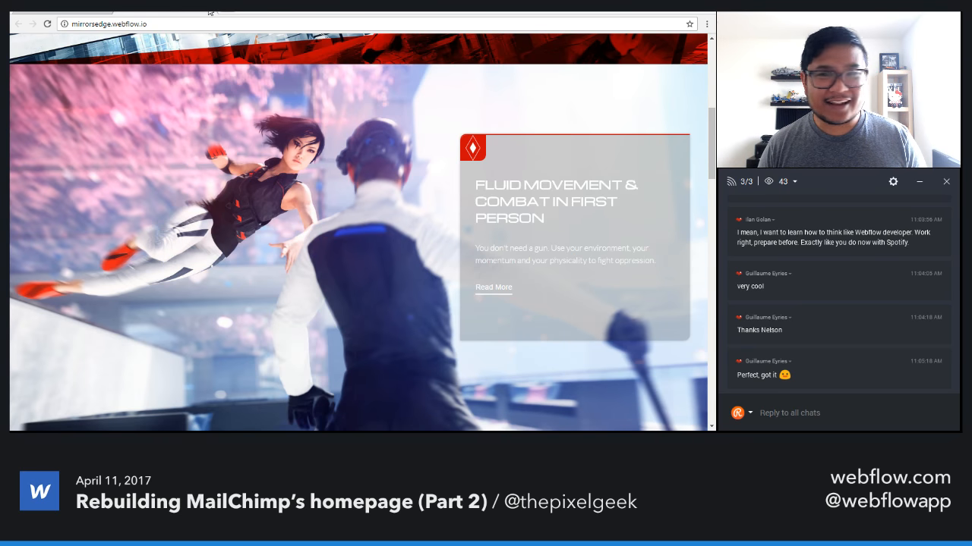
left_click(210, 11)
scroll(810, 281, "up", 2)
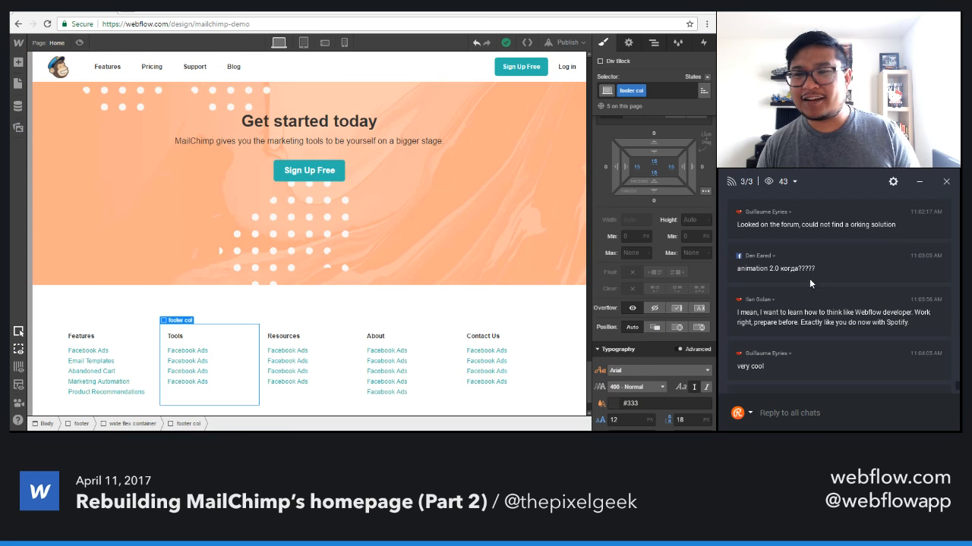
scroll(818, 277, "up", 1)
scroll(818, 272, "up", 3)
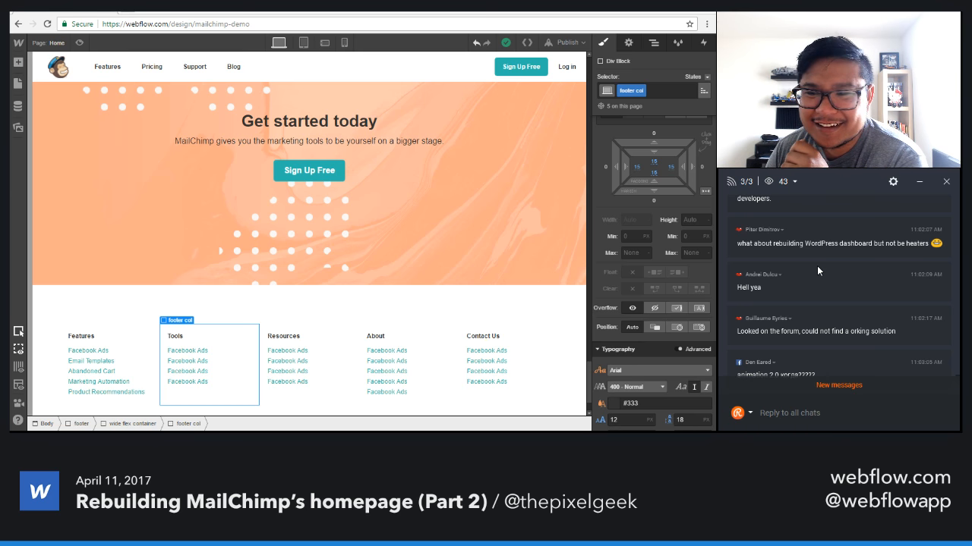
scroll(818, 271, "down", 1)
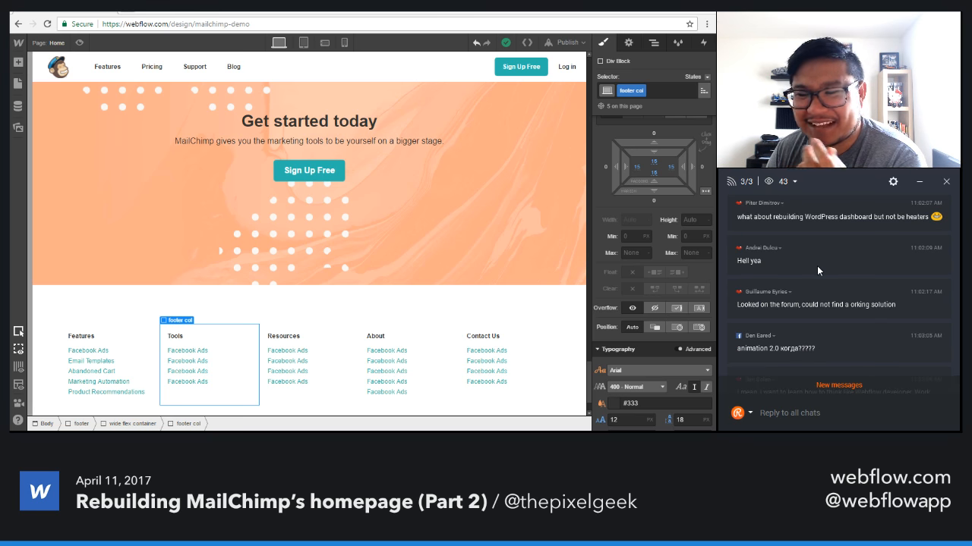
scroll(817, 265, "down", 2)
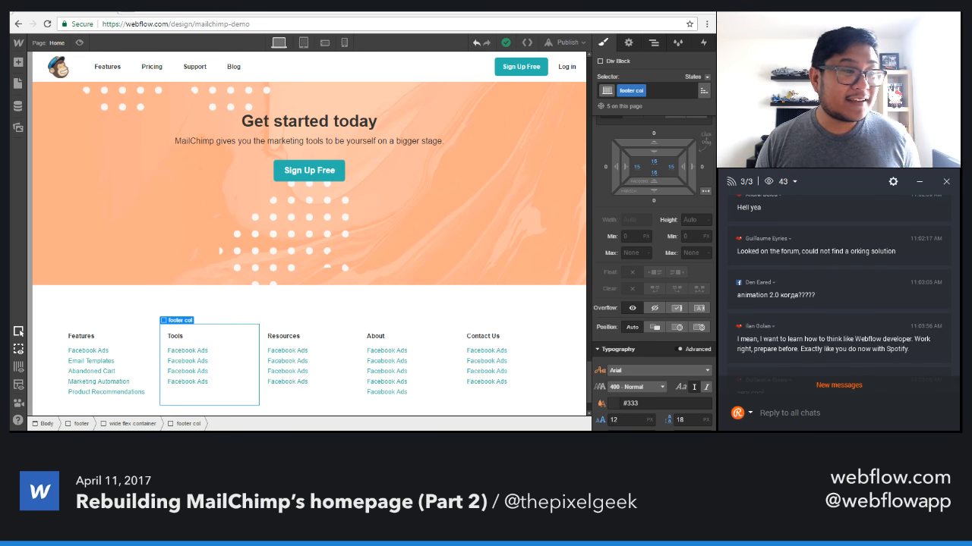
Open Webflow's workshops page in a new browser tab and go to the archive of all past workshops.
left_click(131, 13)
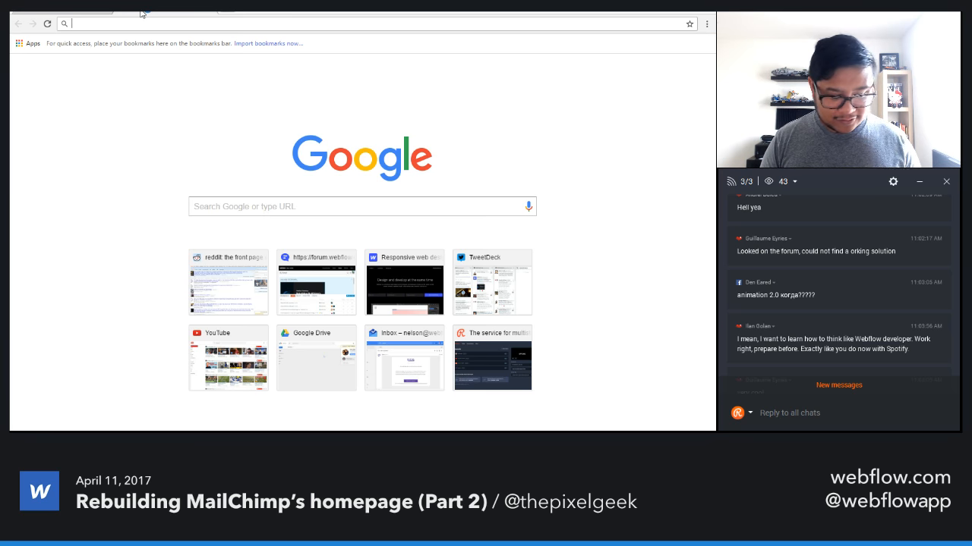
type("webflow.com/")
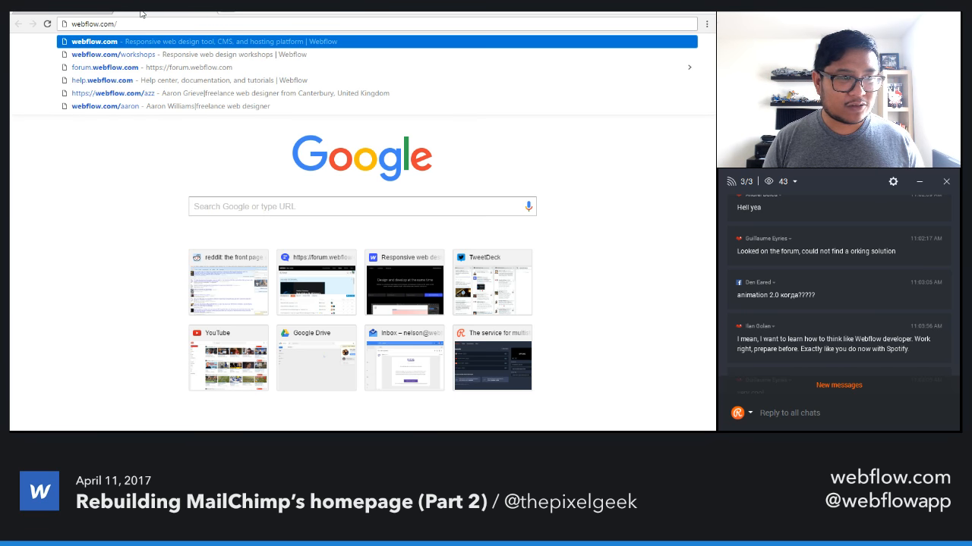
key("Down")
key("Return")
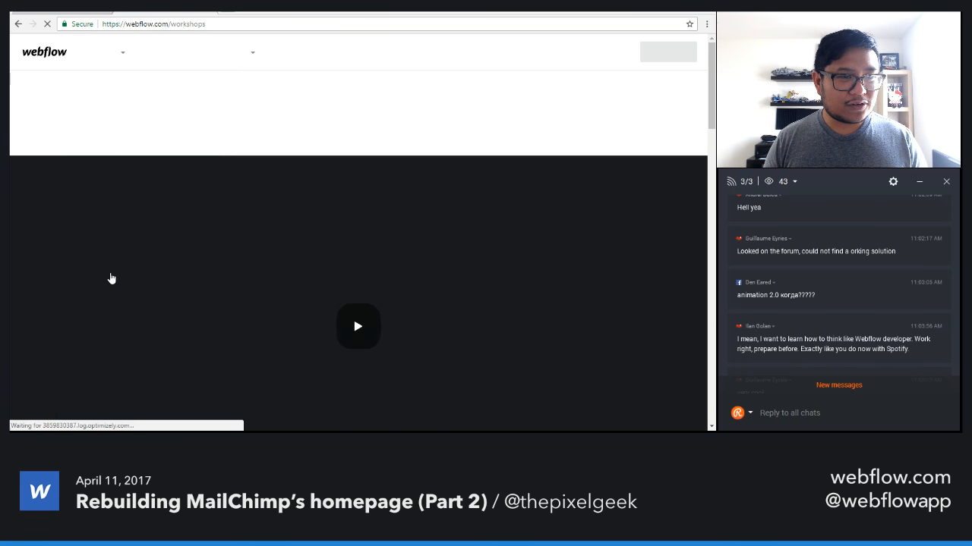
scroll(111, 279, "down", 10)
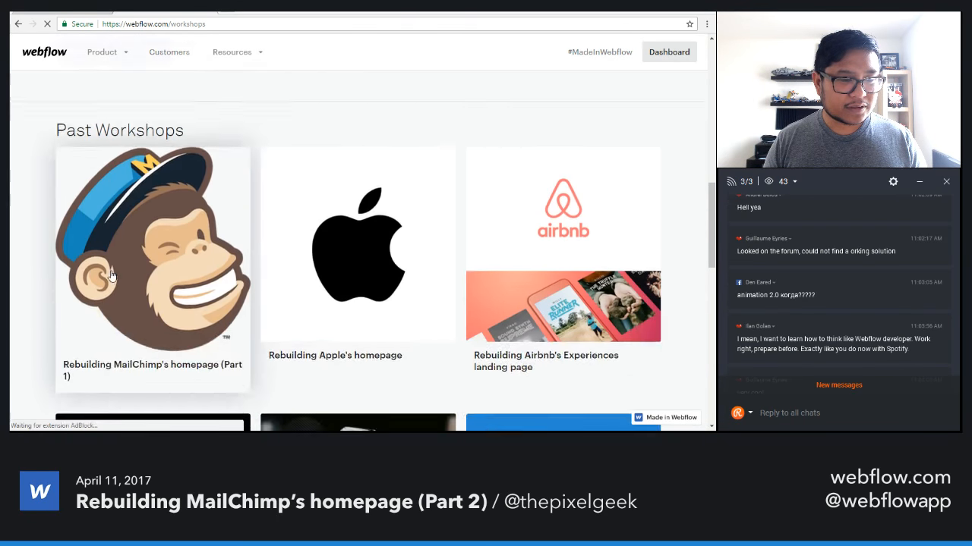
scroll(111, 279, "down", 6)
left_click(382, 260)
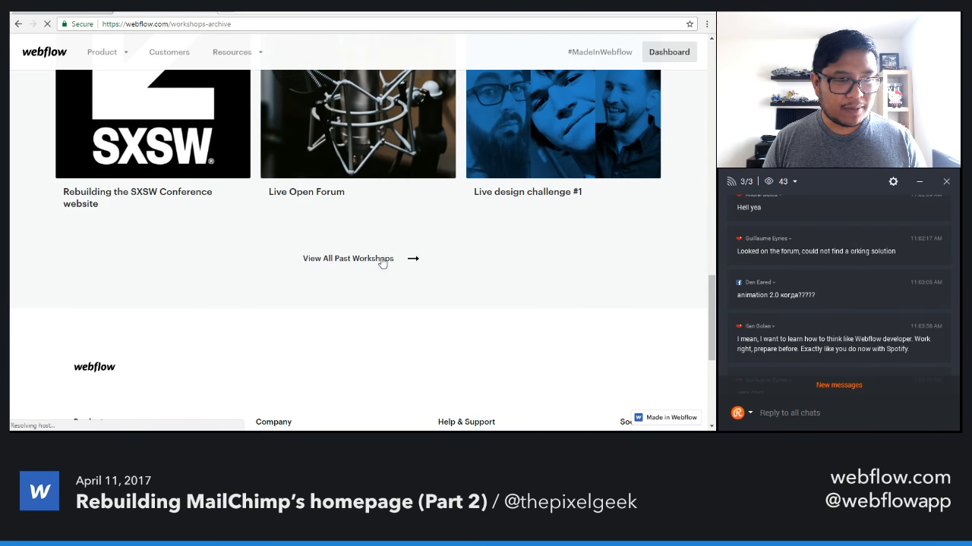
Browse the past workshops archive down to the SpaceX Falcon 9 and product dashboard workshops, and check the new chat messages.
scroll(362, 271, "down", 3)
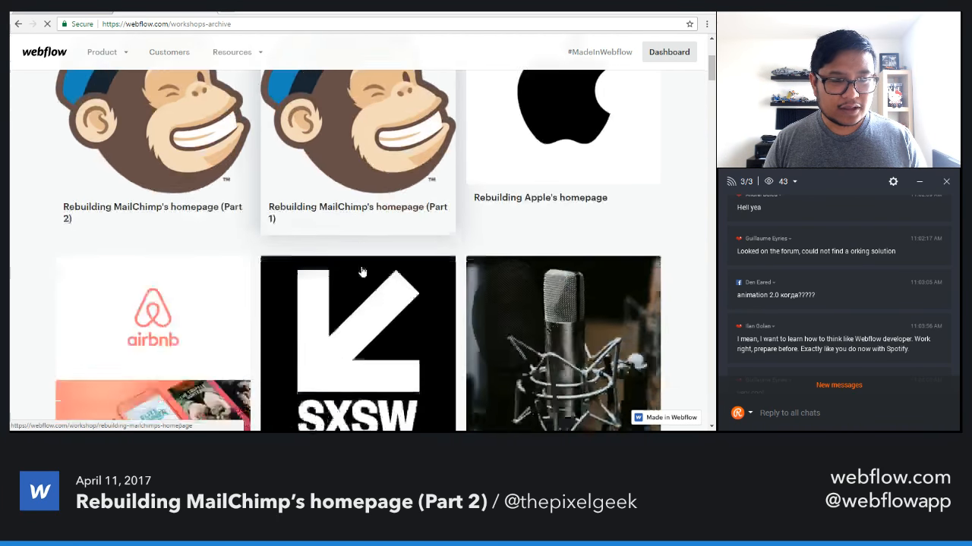
scroll(362, 272, "down", 10)
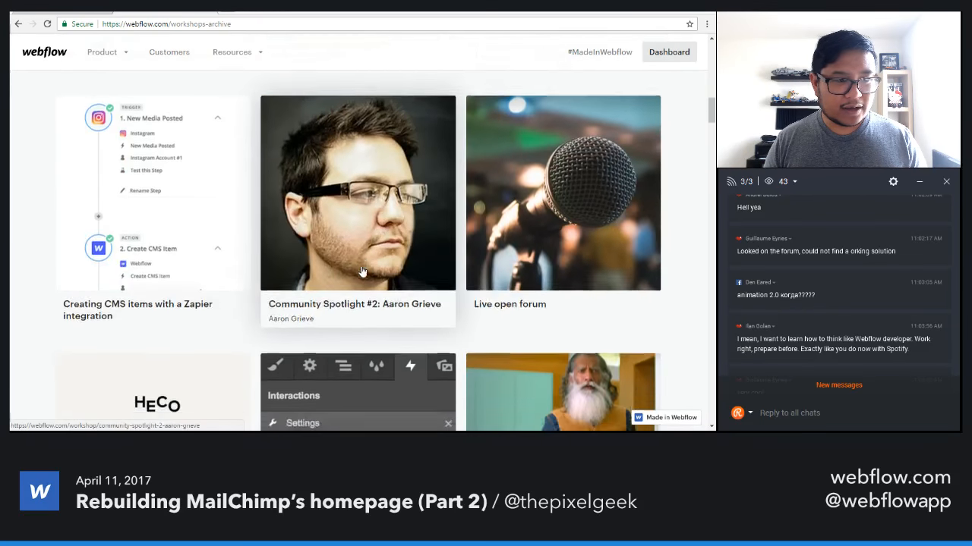
scroll(362, 272, "down", 10)
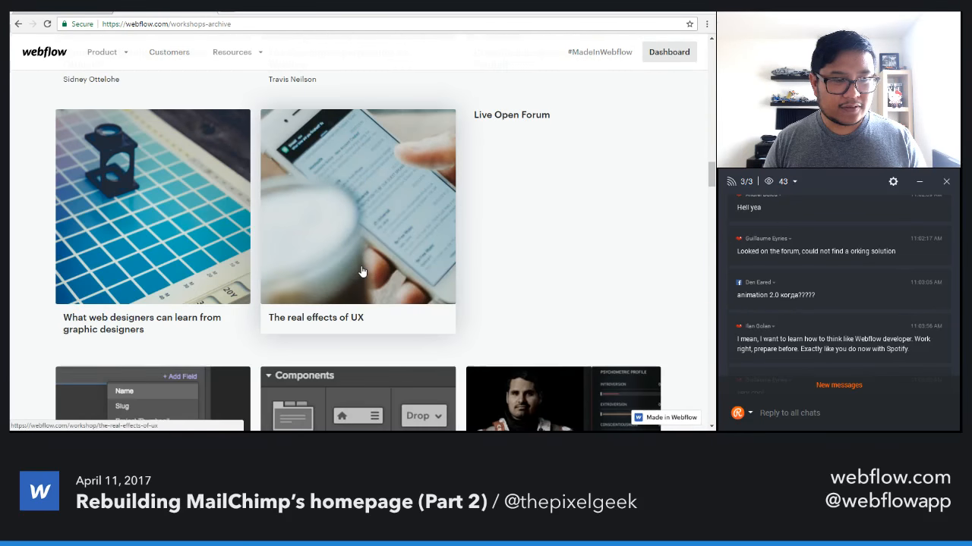
scroll(362, 272, "down", 10)
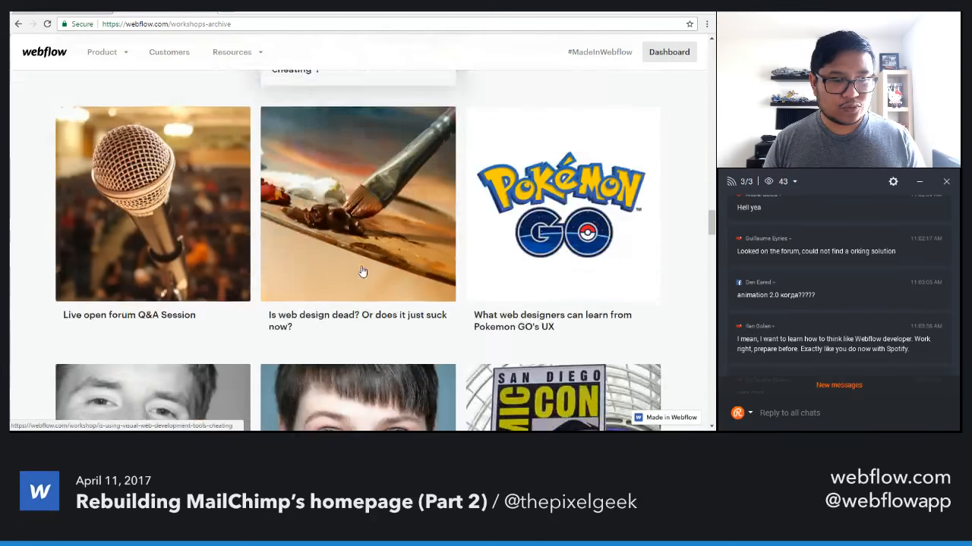
scroll(362, 272, "down", 10)
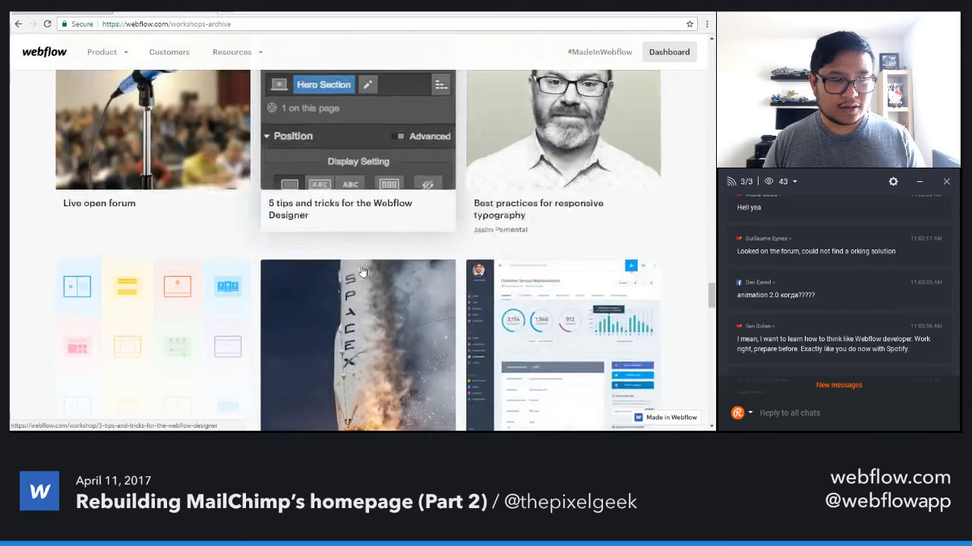
scroll(362, 272, "down", 2)
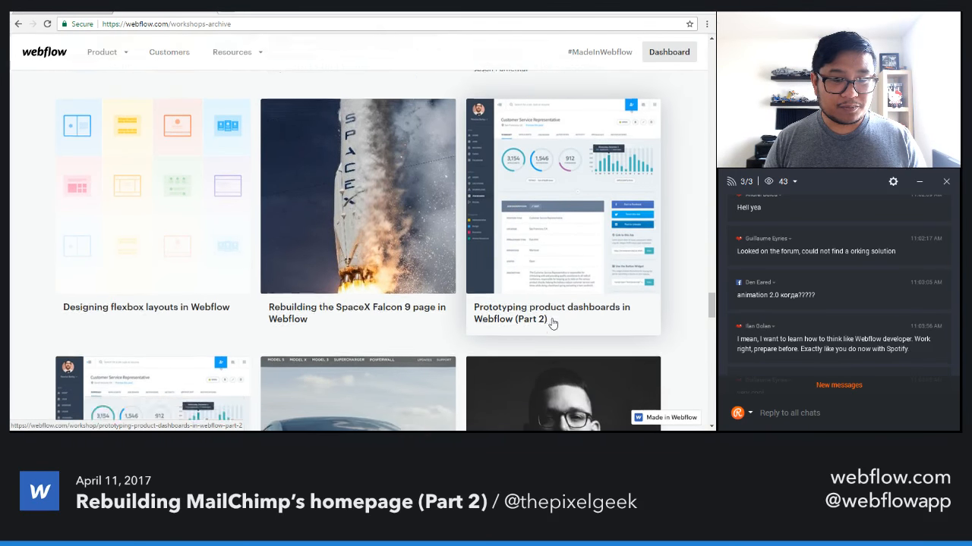
scroll(552, 322, "down", 1)
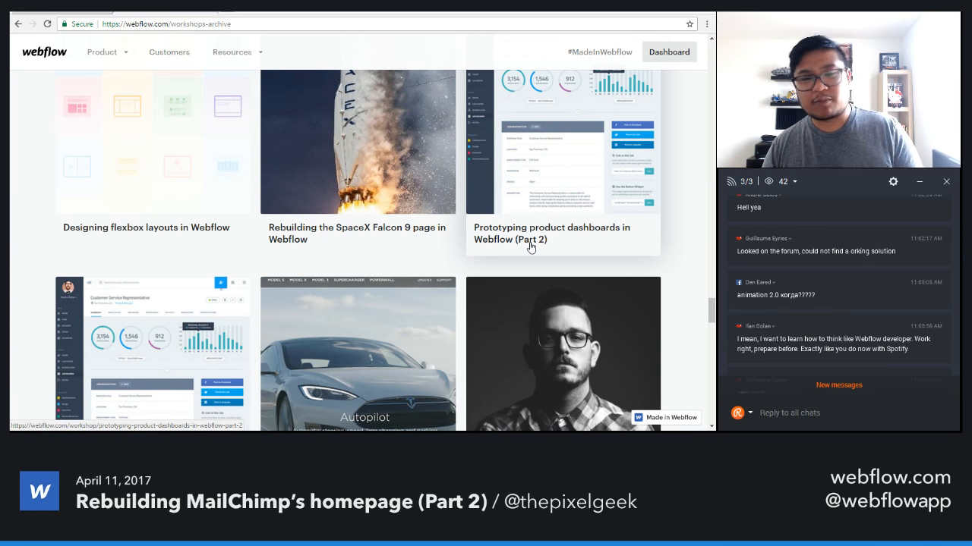
scroll(423, 282, "down", 1)
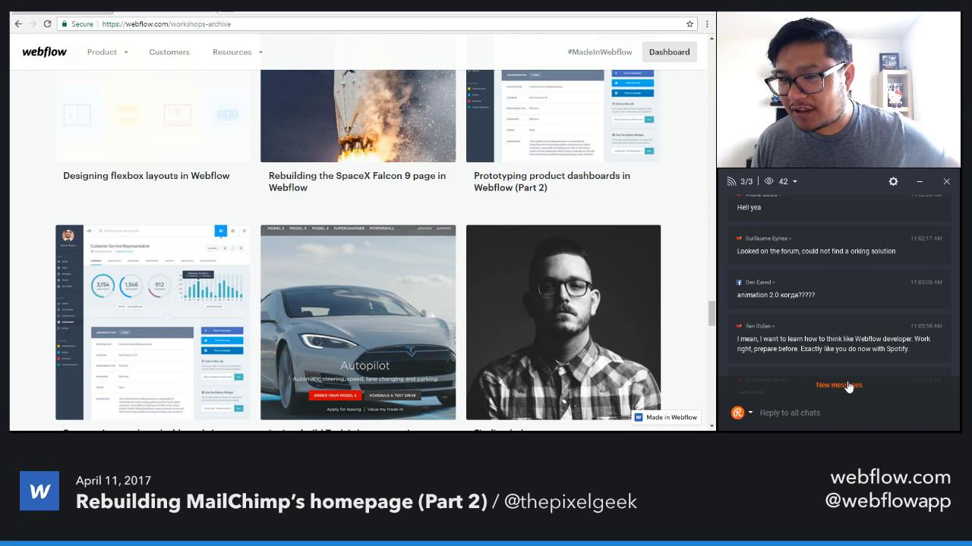
left_click(848, 385)
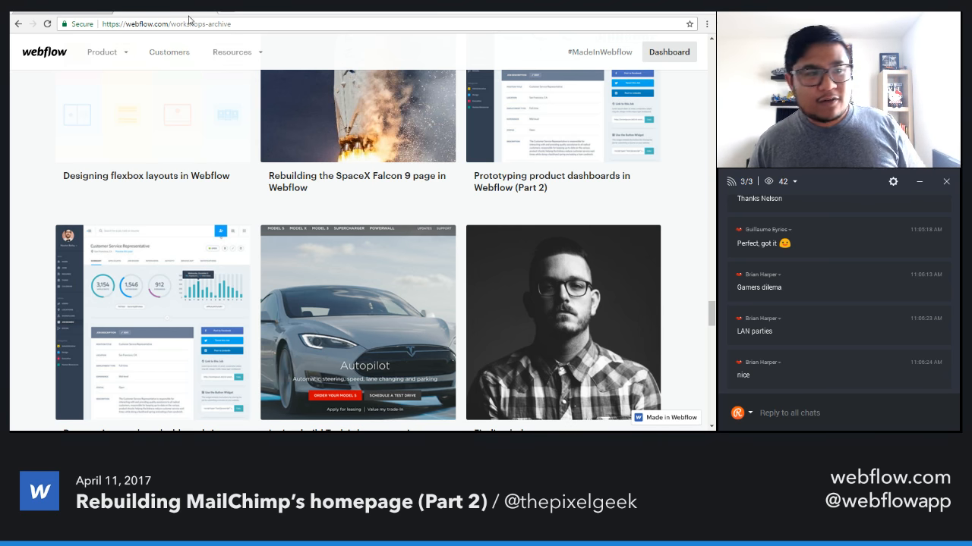
Open the SpaceX website in a new tab, inspect its layout at iPhone 6 Plus size, and close the developer tools.
left_click(226, 9)
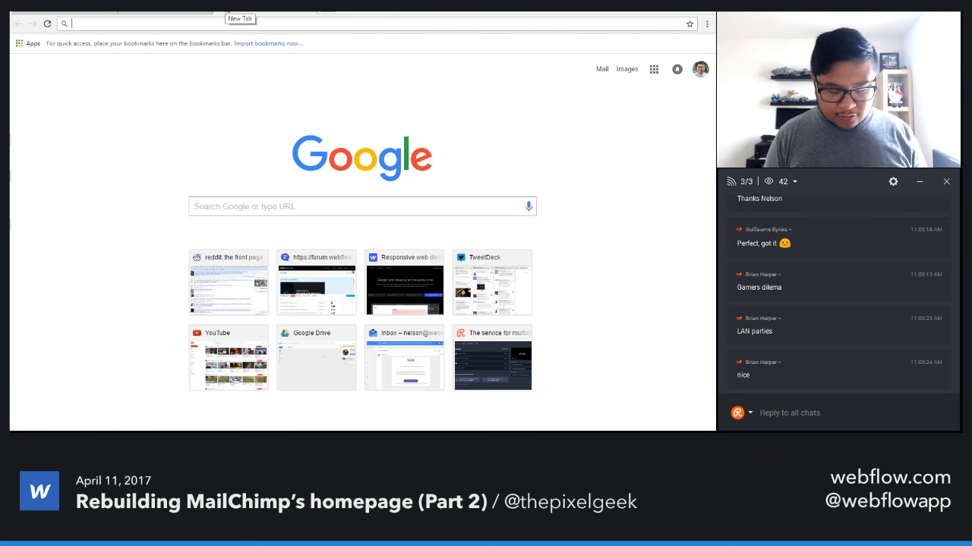
type("spacex.")
key("Return")
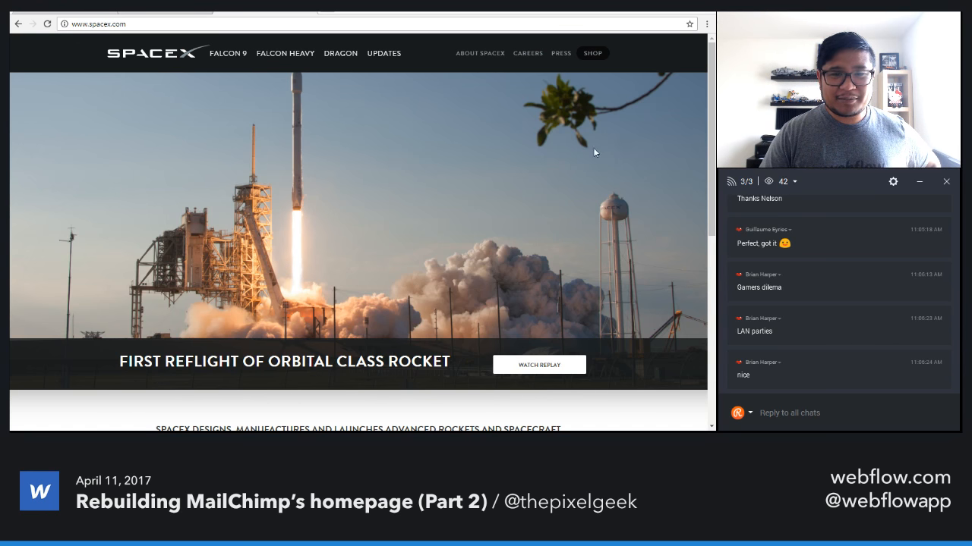
right_click(620, 134)
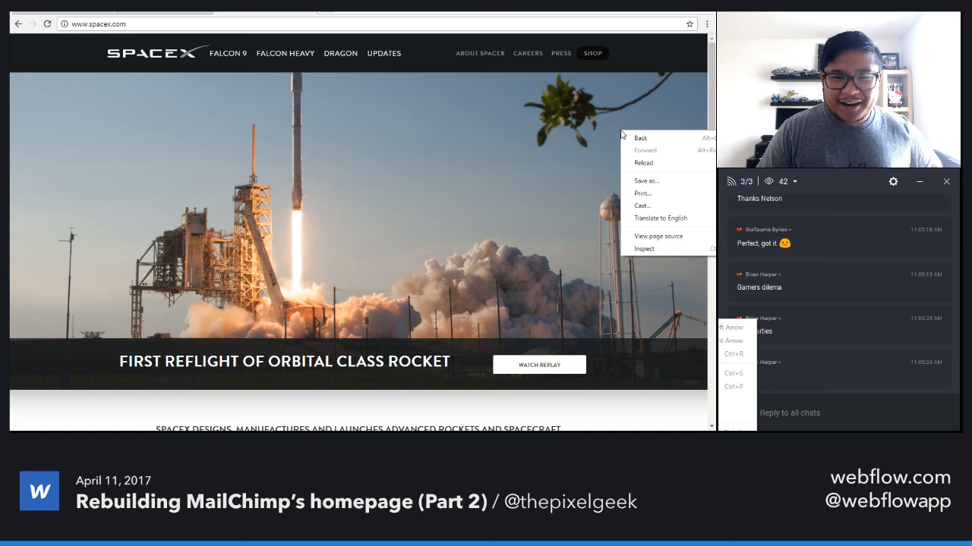
left_click(687, 248)
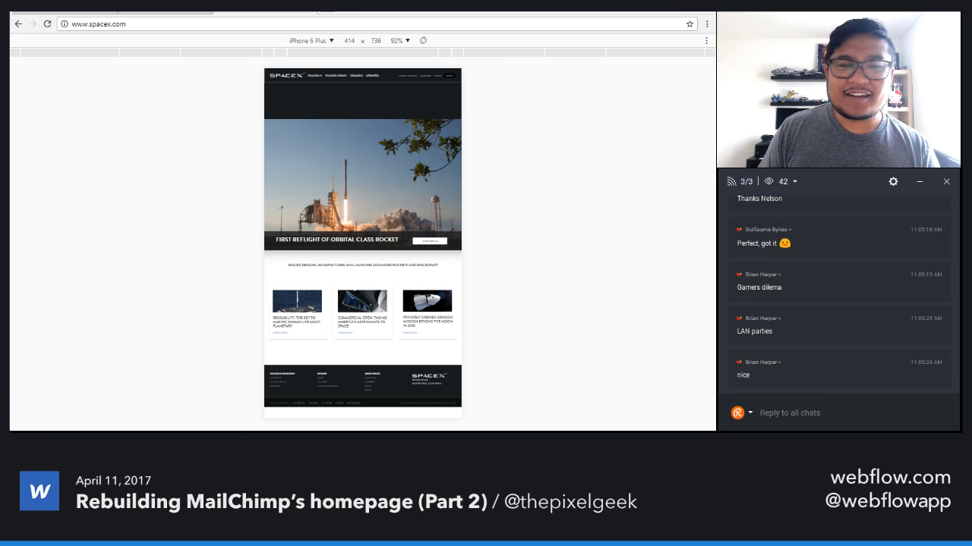
key("F12")
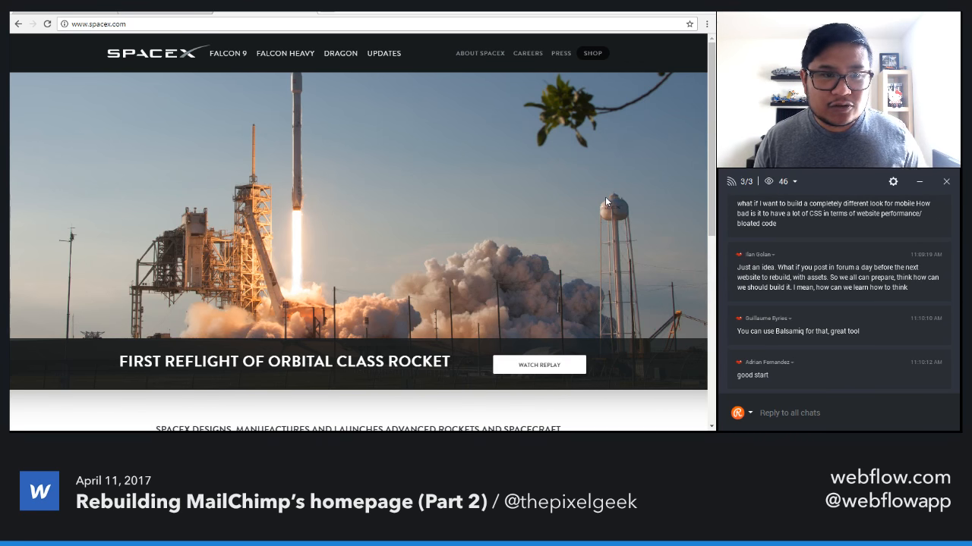
Reread the earlier live chat messages and come back to the latest ones.
scroll(843, 338, "up", 2)
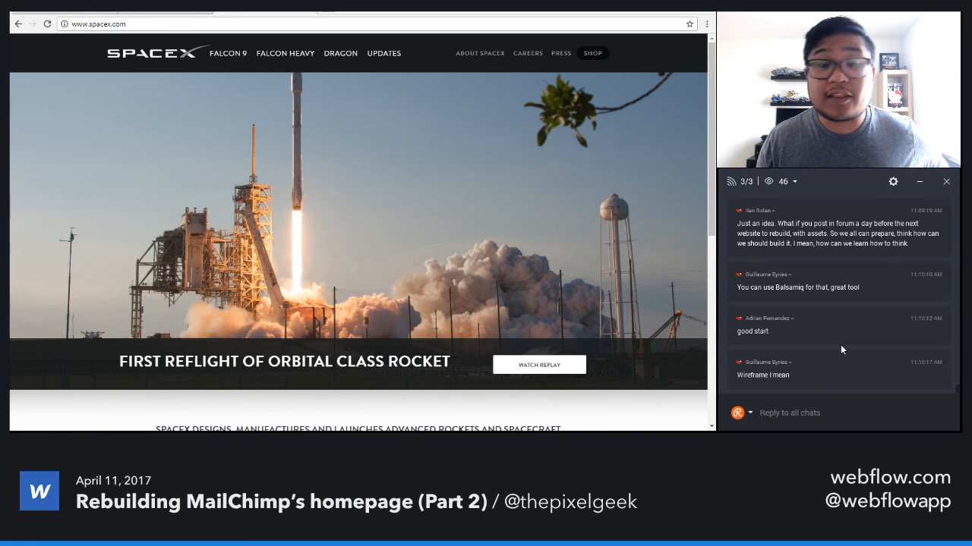
scroll(840, 349, "up", 3)
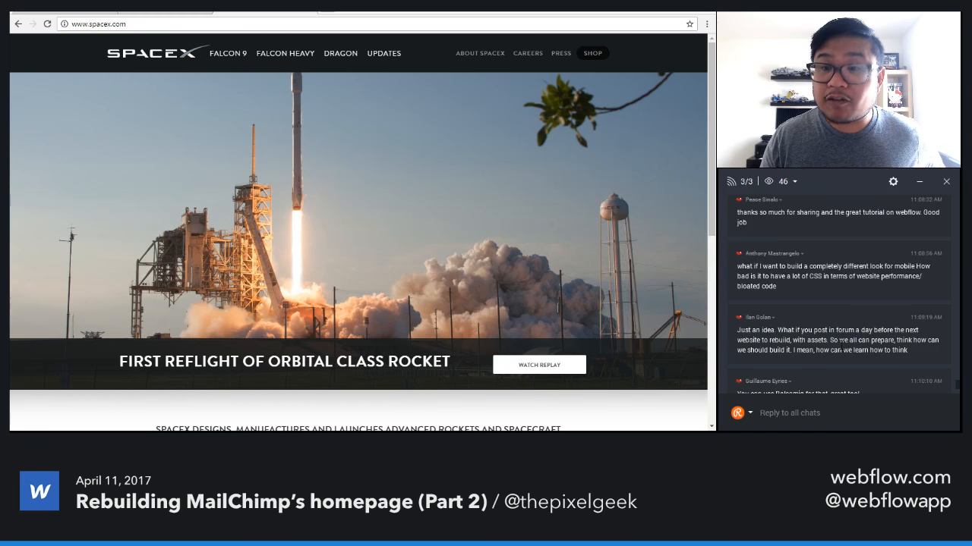
scroll(841, 349, "up", 5)
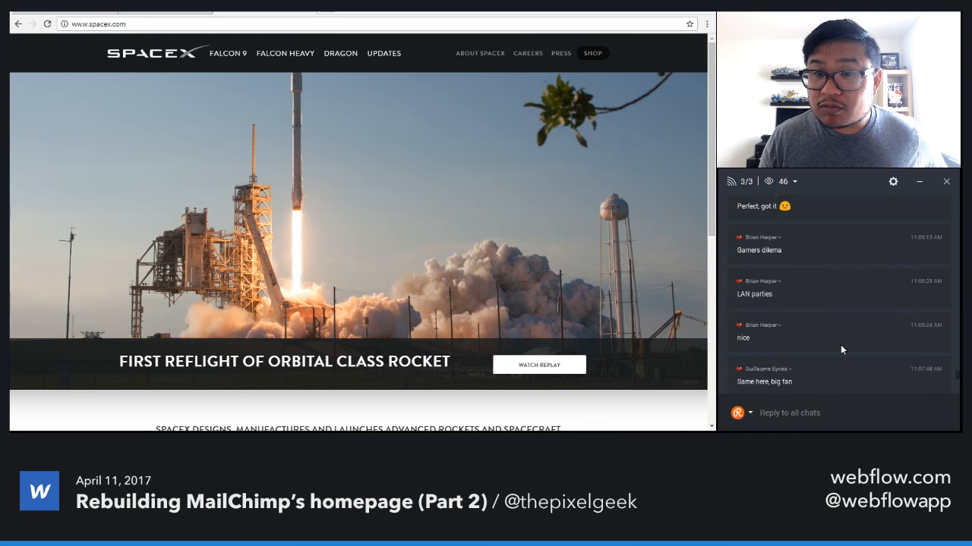
scroll(840, 349, "up", 2)
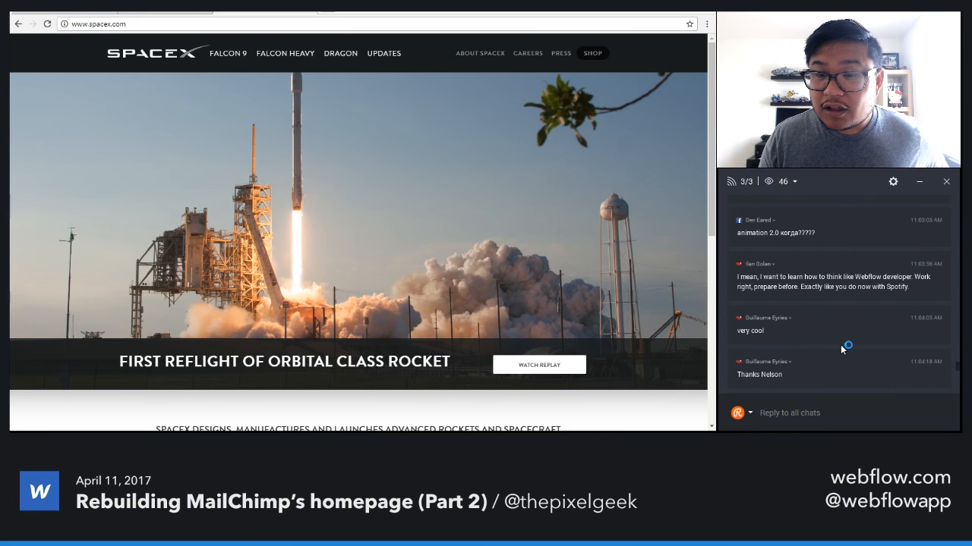
scroll(841, 349, "down", 10)
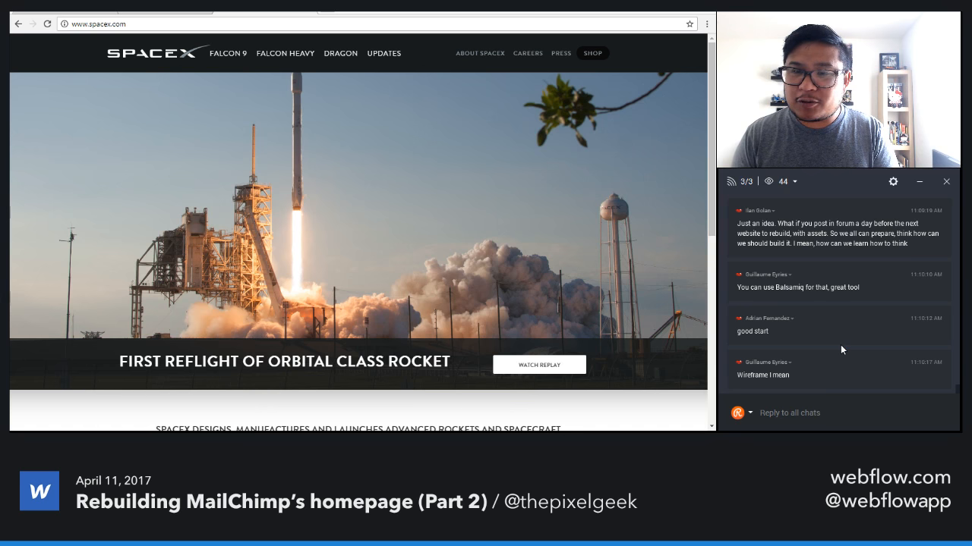
Return to the MailChimp design and show the addable elements down to the Embed component.
left_click(82, 11)
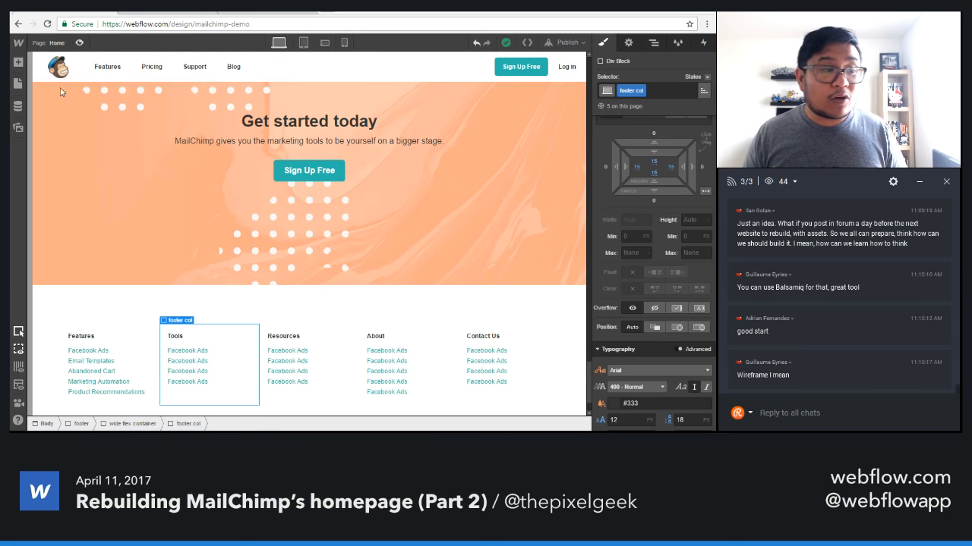
left_click(18, 62)
scroll(129, 326, "down", 6)
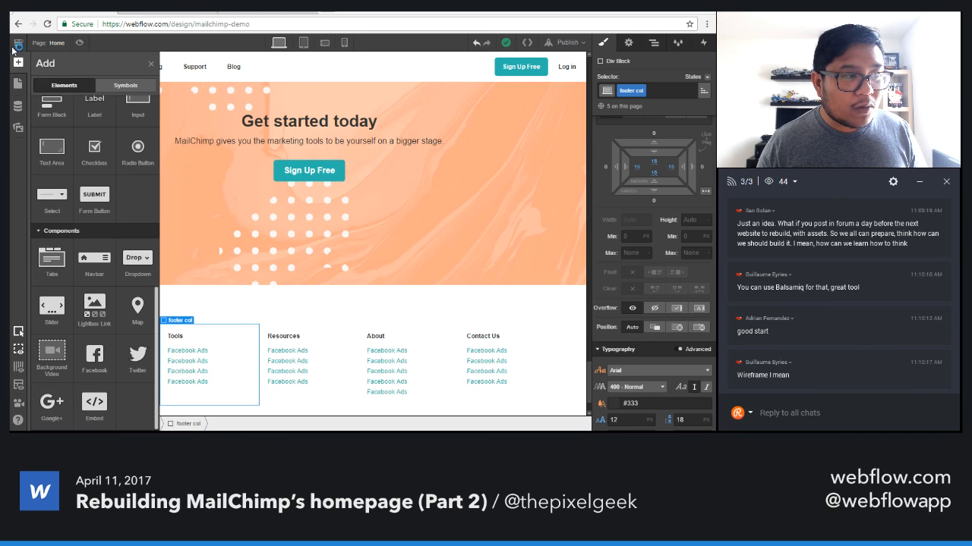
Examine the custom code settings of the mailchimp-demo project, including the Head Code area, and return to the Designer.
mouse_move(18, 43)
left_click(66, 77)
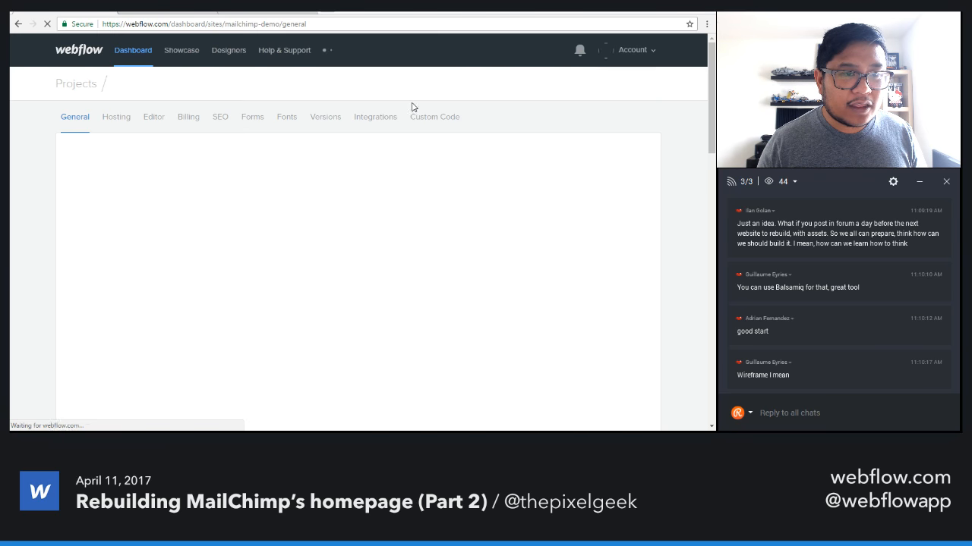
left_click(429, 116)
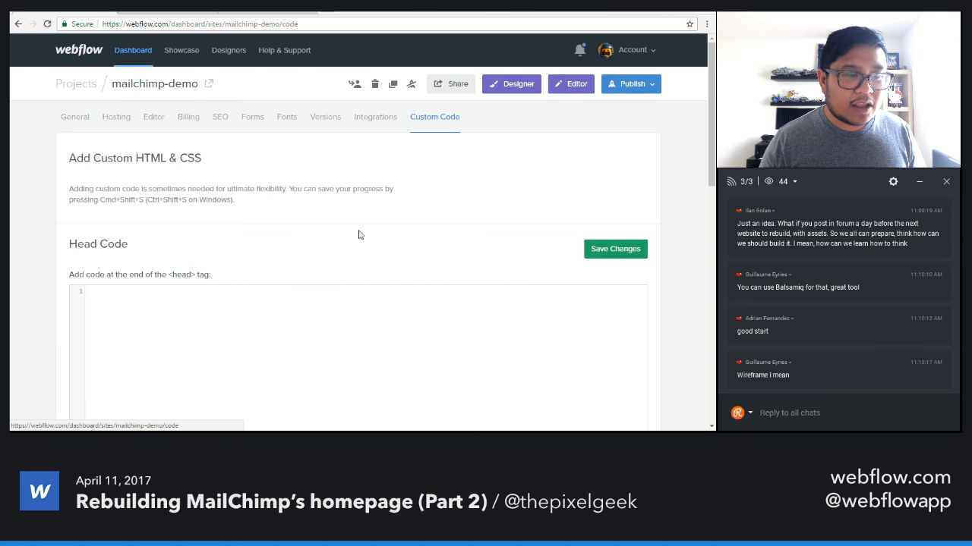
scroll(288, 291, "down", 3)
scroll(212, 270, "up", 3)
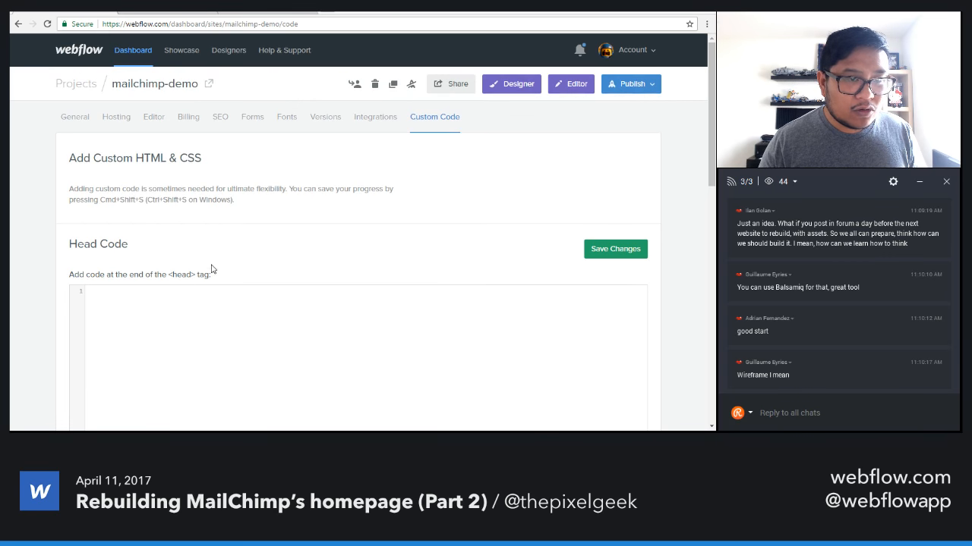
left_click(509, 86)
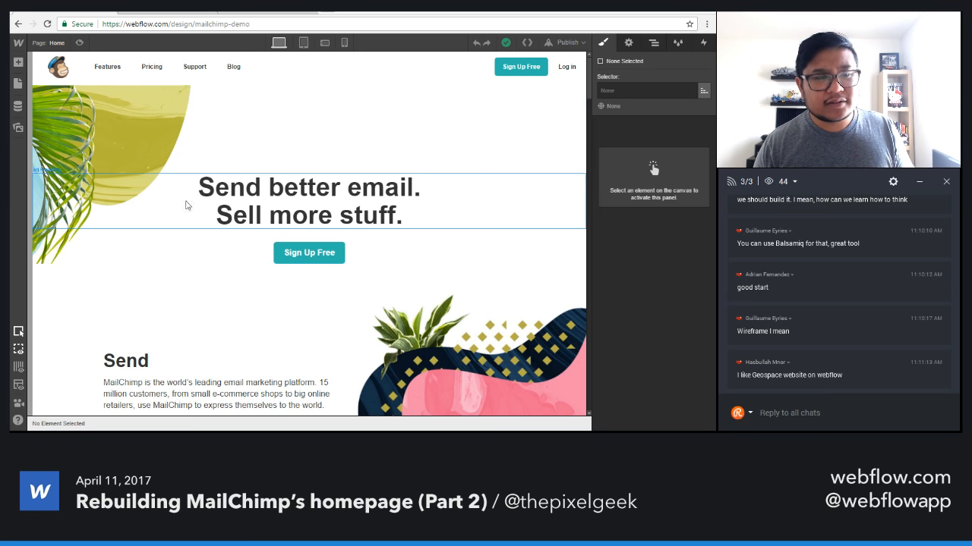
Select the "Send better email. Sell more stuff." hero heading and review the live chat for further questions.
left_click(244, 204)
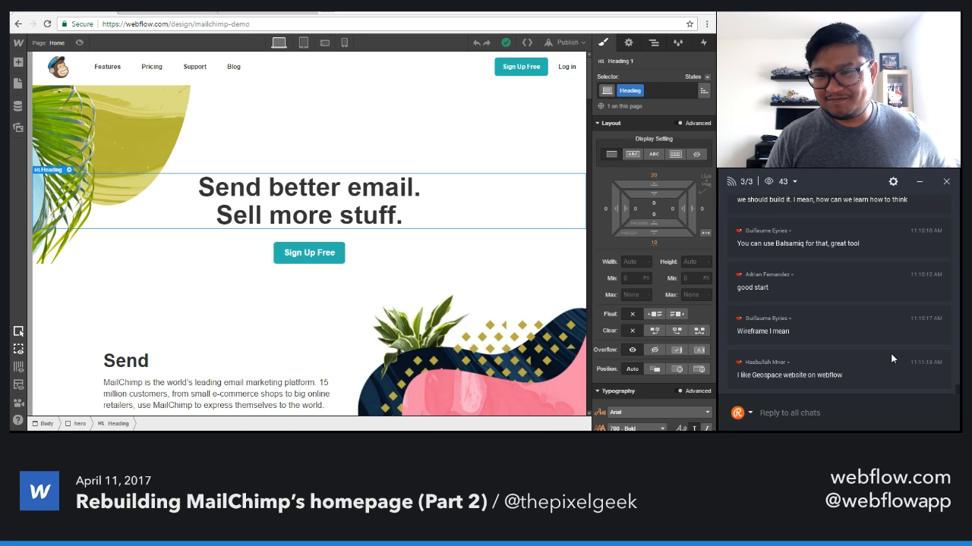
scroll(893, 356, "up", 3)
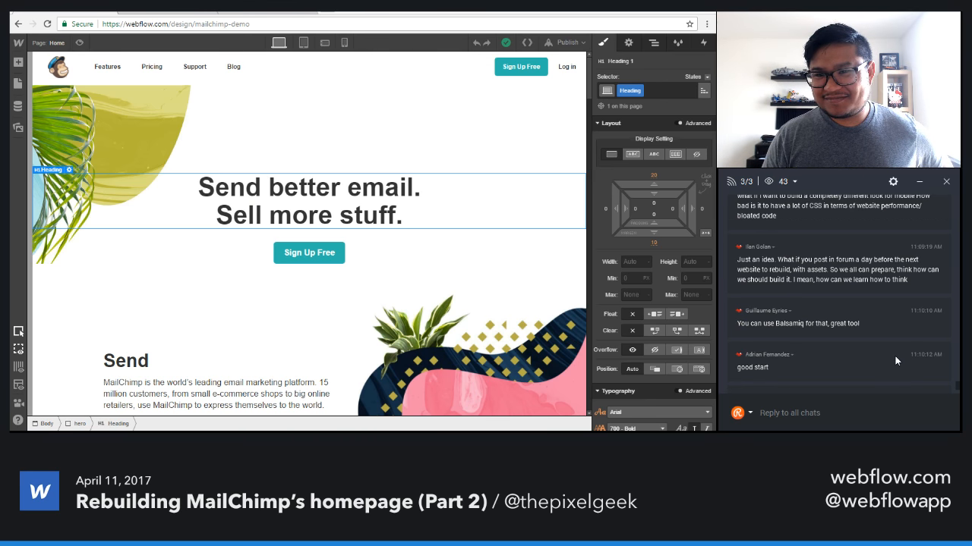
scroll(896, 361, "up", 1)
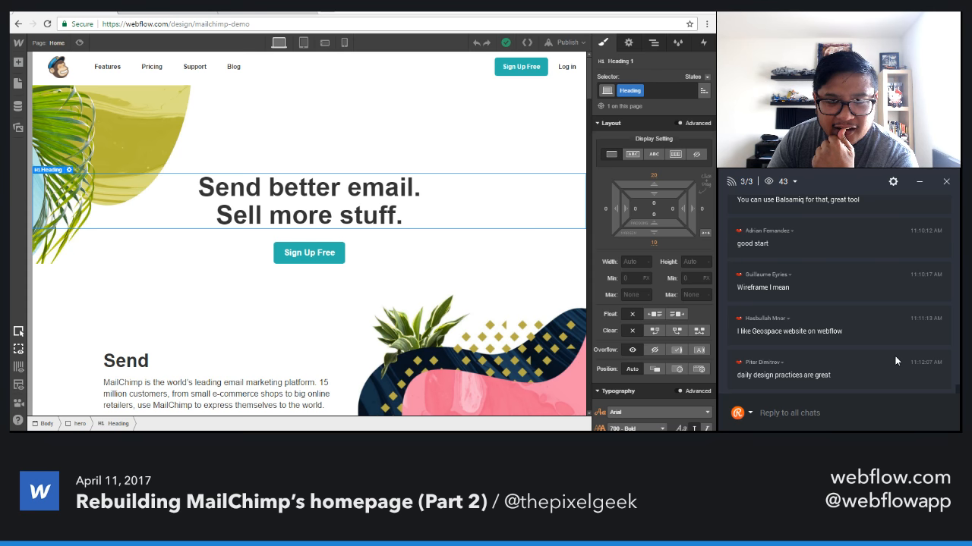
scroll(896, 361, "up", 1)
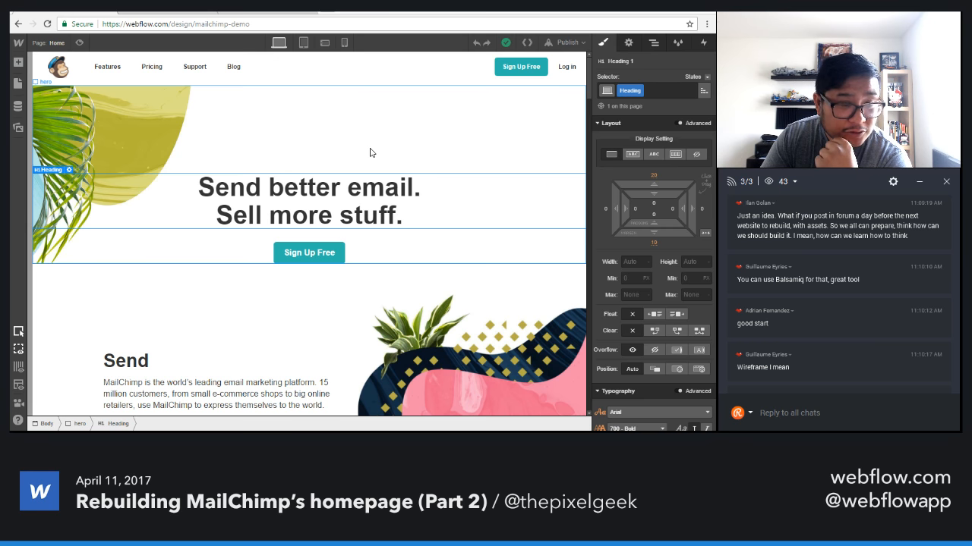
scroll(775, 320, "down", 2)
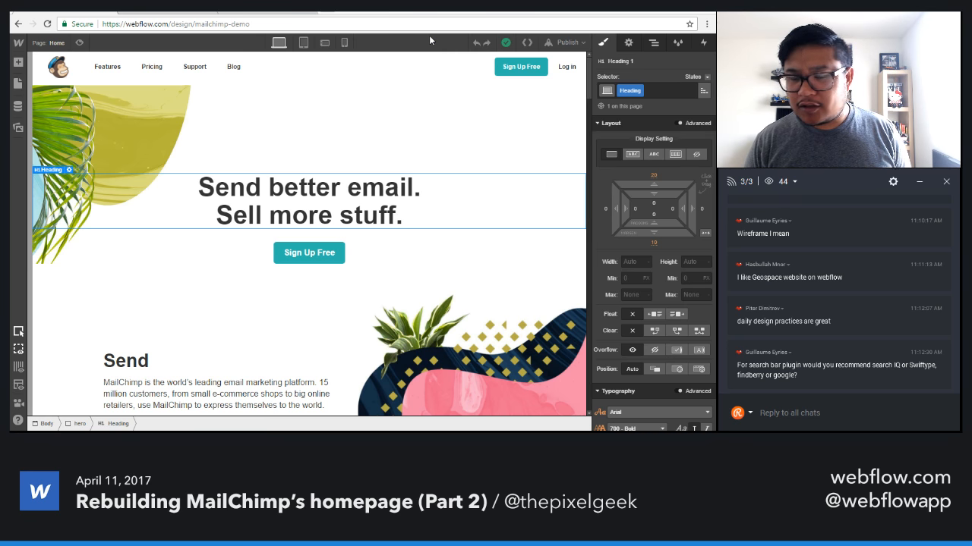
Switch to the SpaceX website, open its article on reusability and human life being multi-planetary, and look over the article page.
left_click(262, 14)
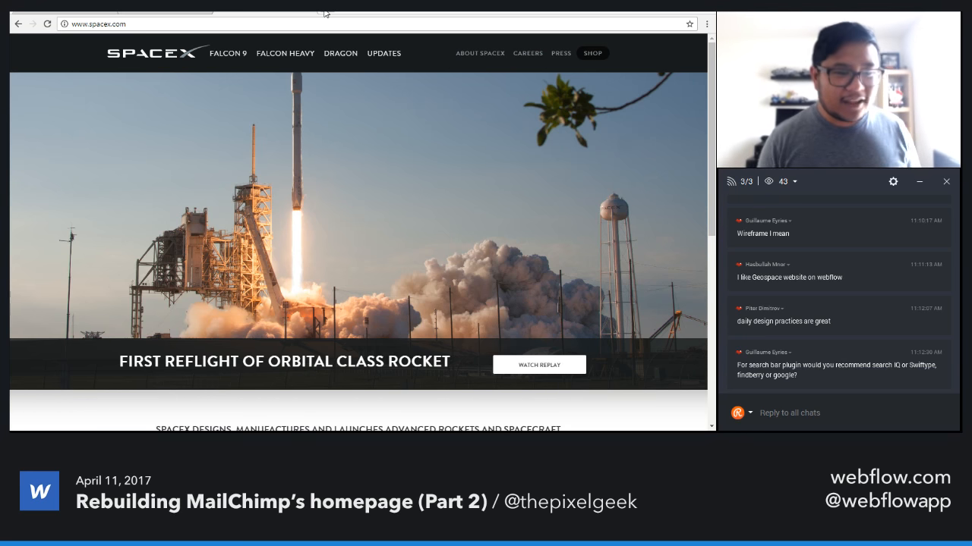
scroll(463, 222, "down", 4)
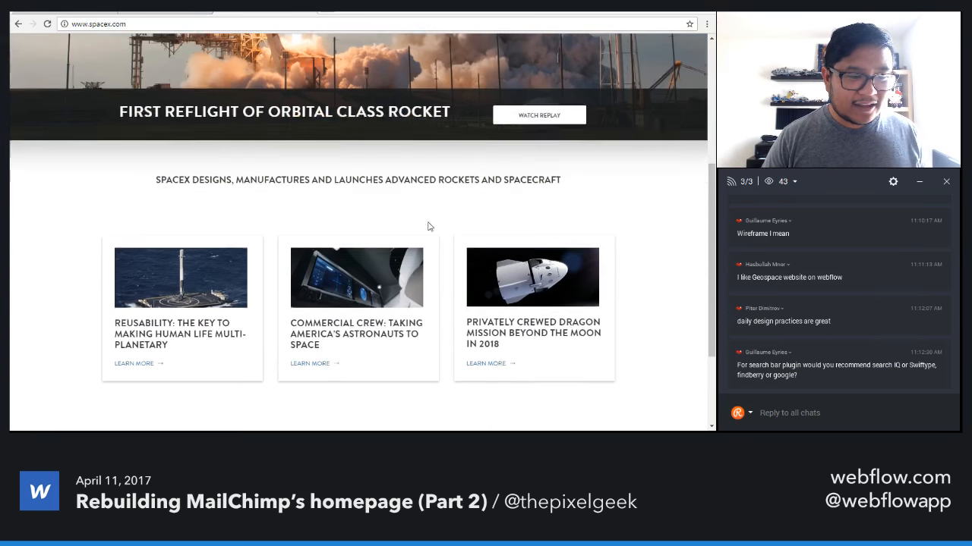
left_click(169, 330)
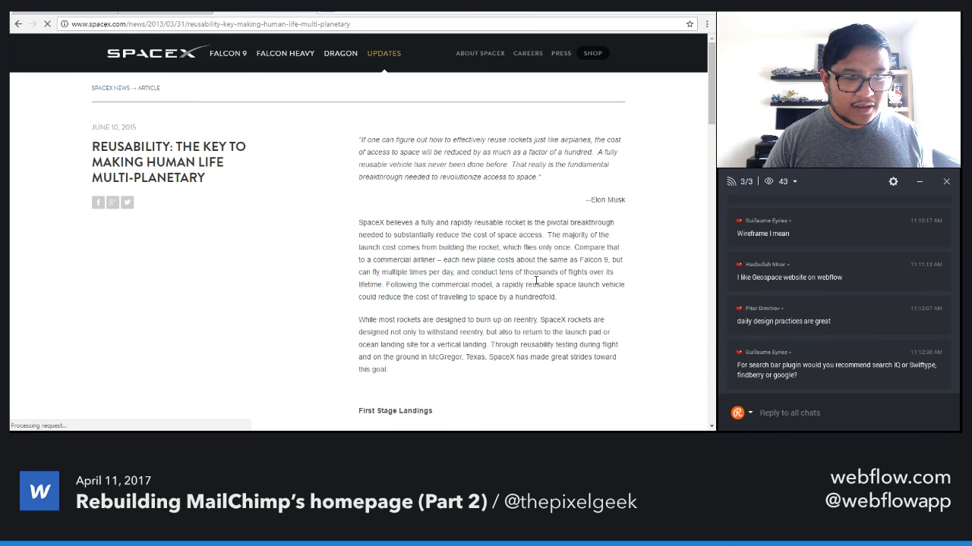
scroll(547, 251, "down", 2)
left_click_drag(712, 114, 674, 66)
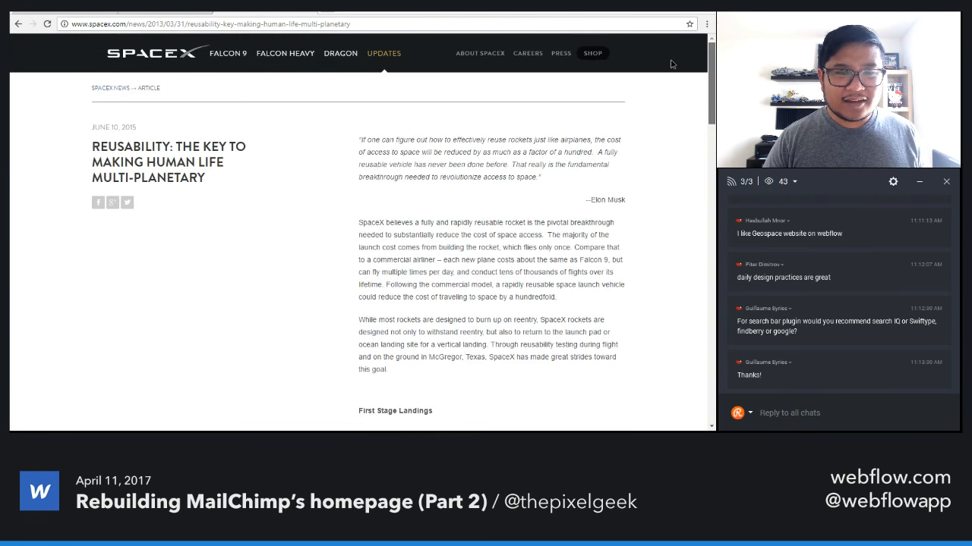